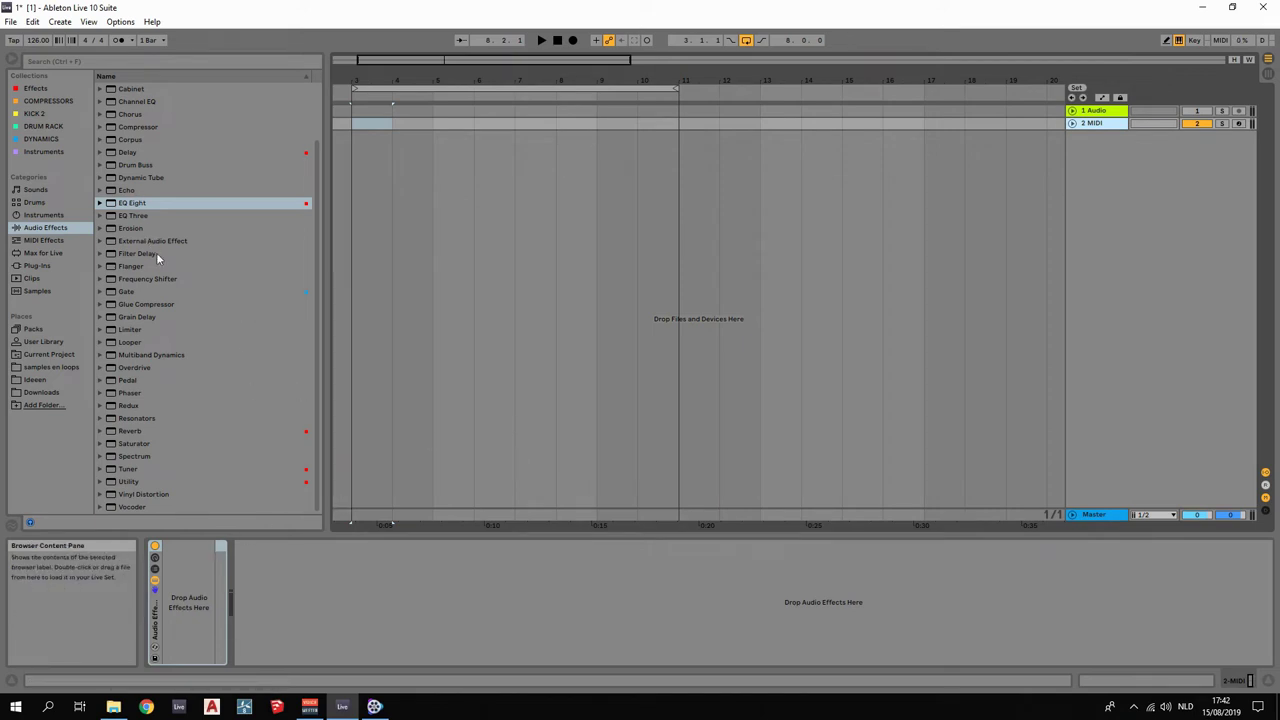
# Add a Utility audio effect to the empty effect rack on the MIDI track.
pyautogui.scroll(3, 140, 430)
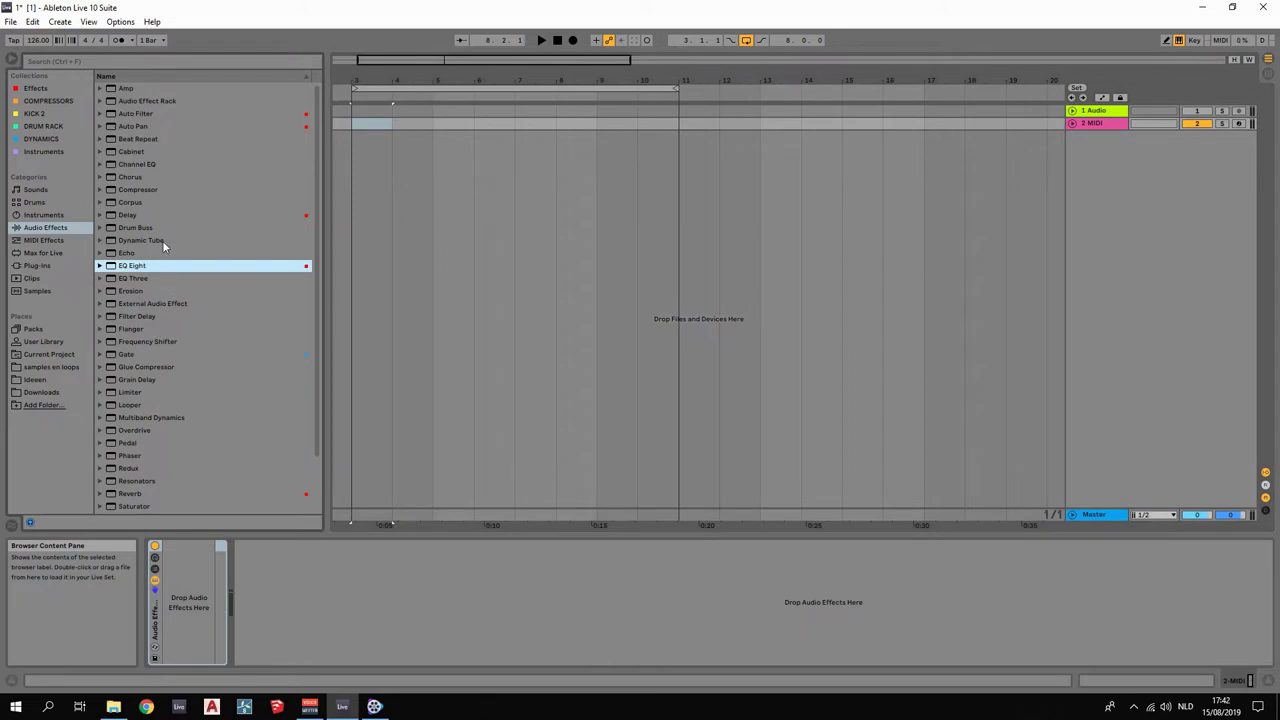
pyautogui.scroll(-3, 165, 255)
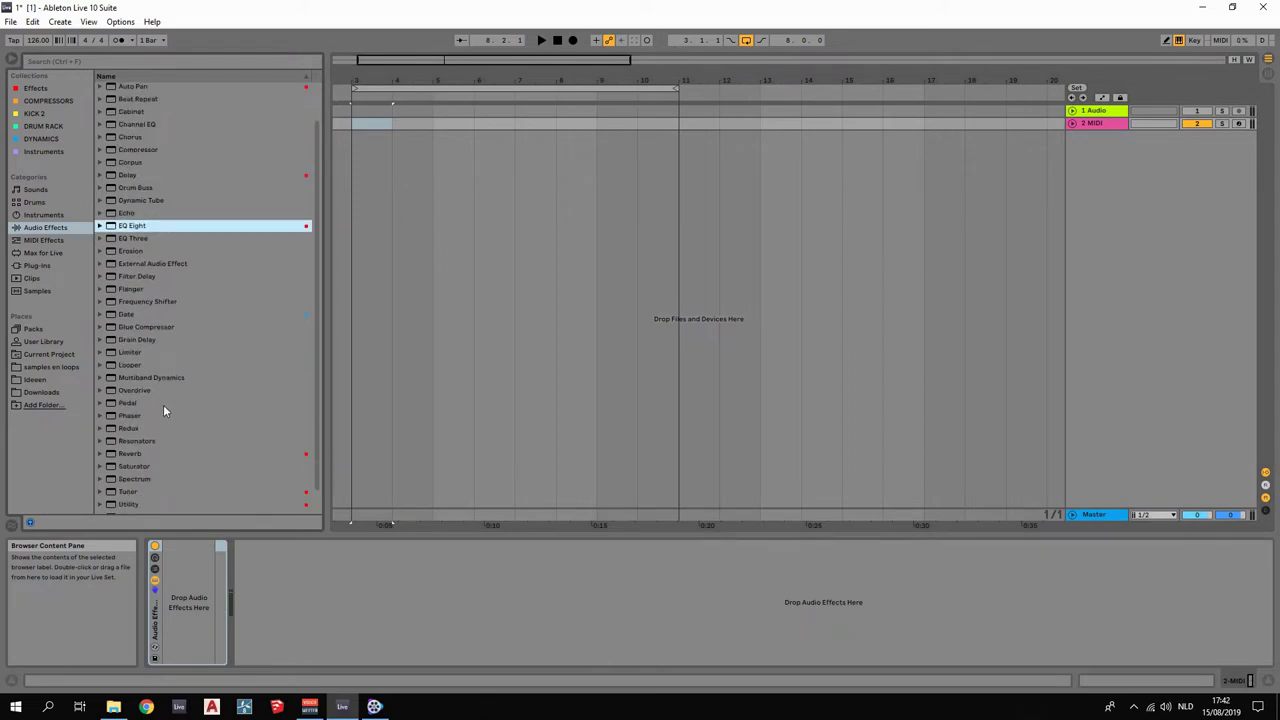
pyautogui.scroll(-1, 148, 433)
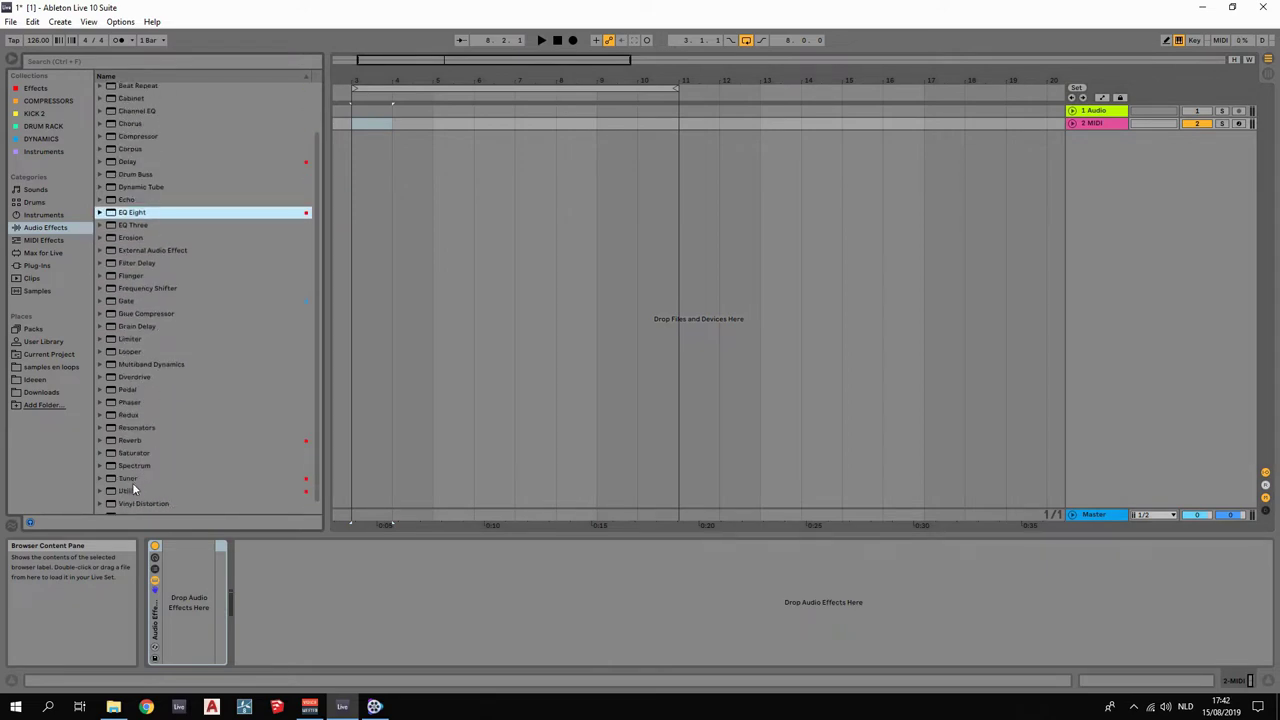
pyautogui.moveTo(130, 490); pyautogui.dragTo(206, 606)
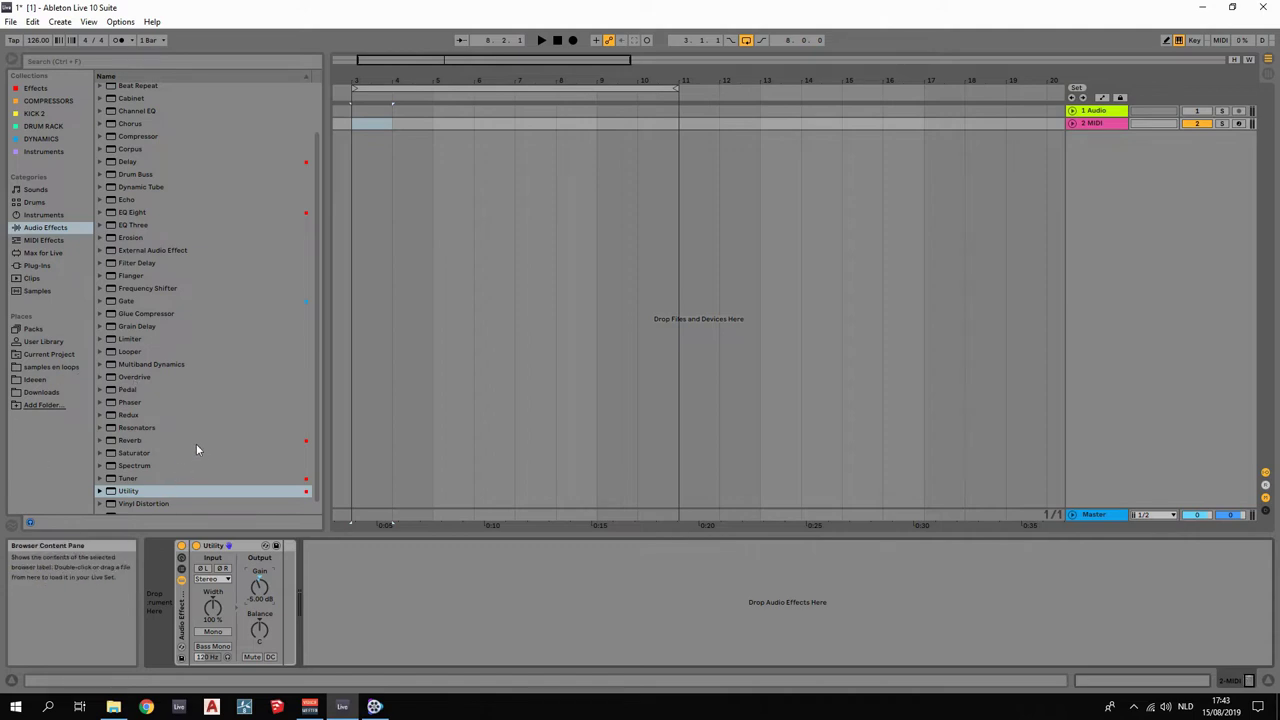
# Add the NLS Channel Stereo plug-in from WaveShell1-VST 10.0_x64 after Utility in the effect rack.
pyautogui.scroll(-1, 130, 408)
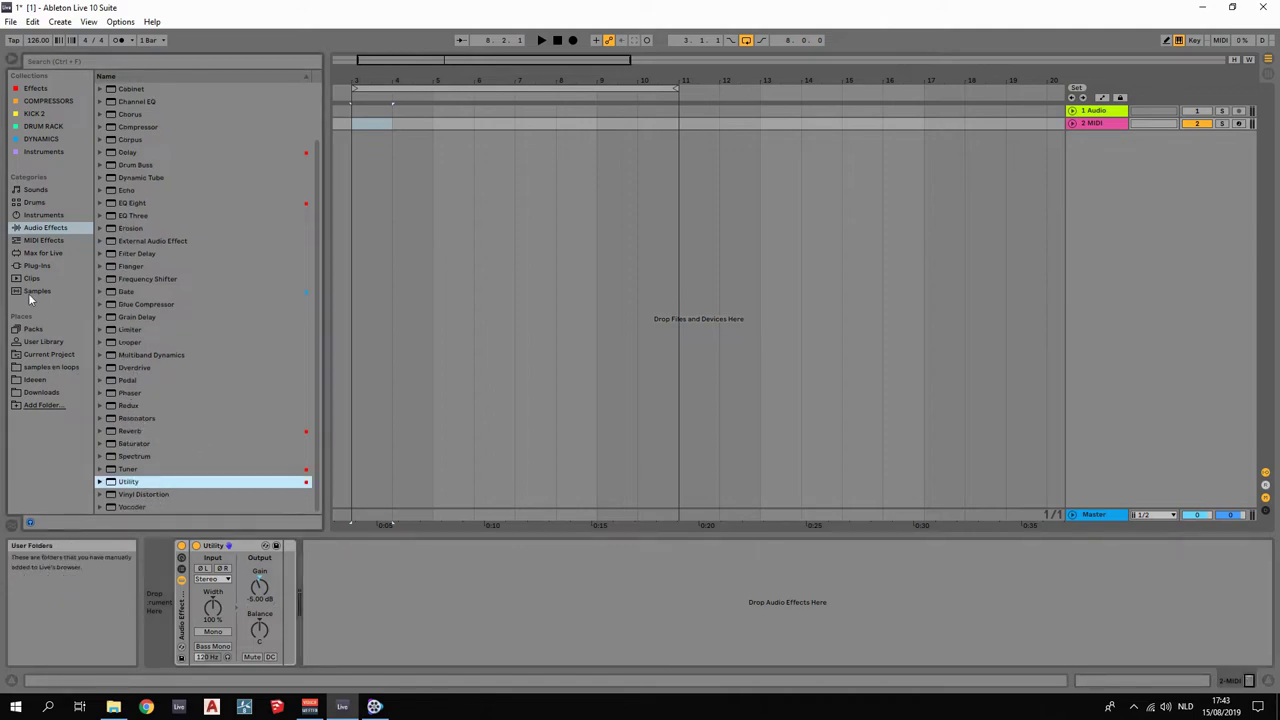
pyautogui.click(38, 265)
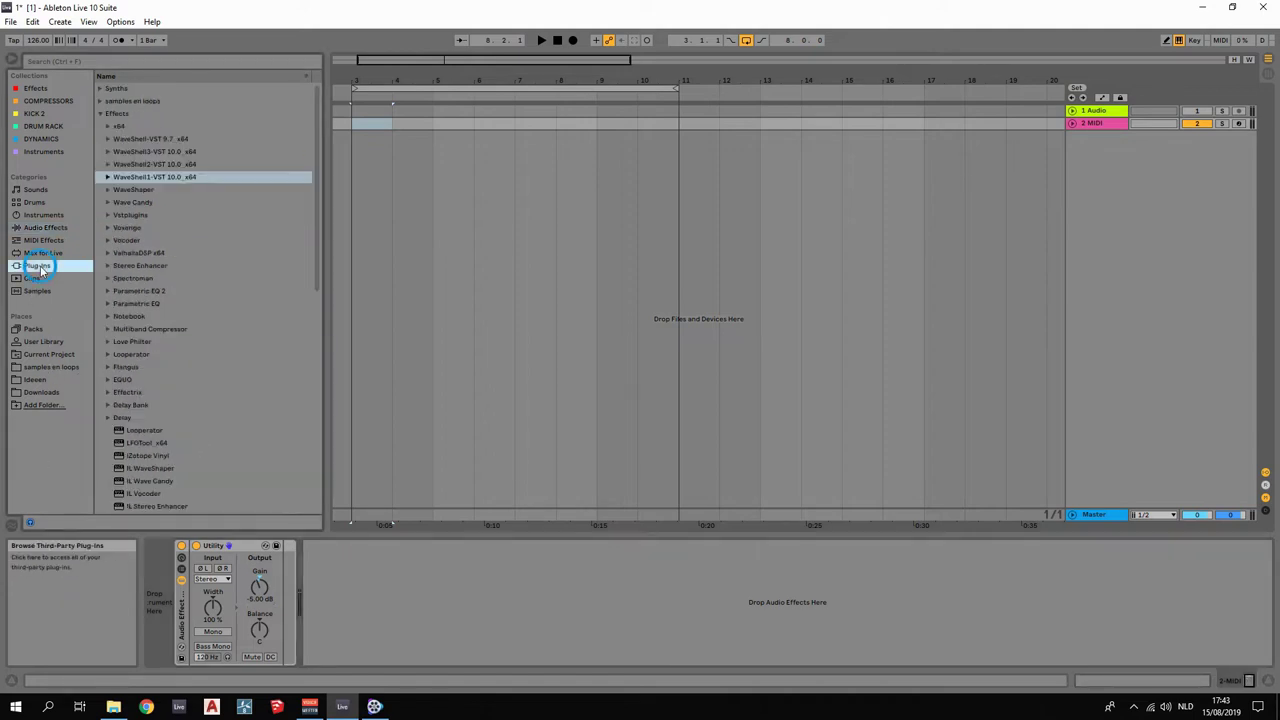
pyautogui.doubleClick(130, 177)
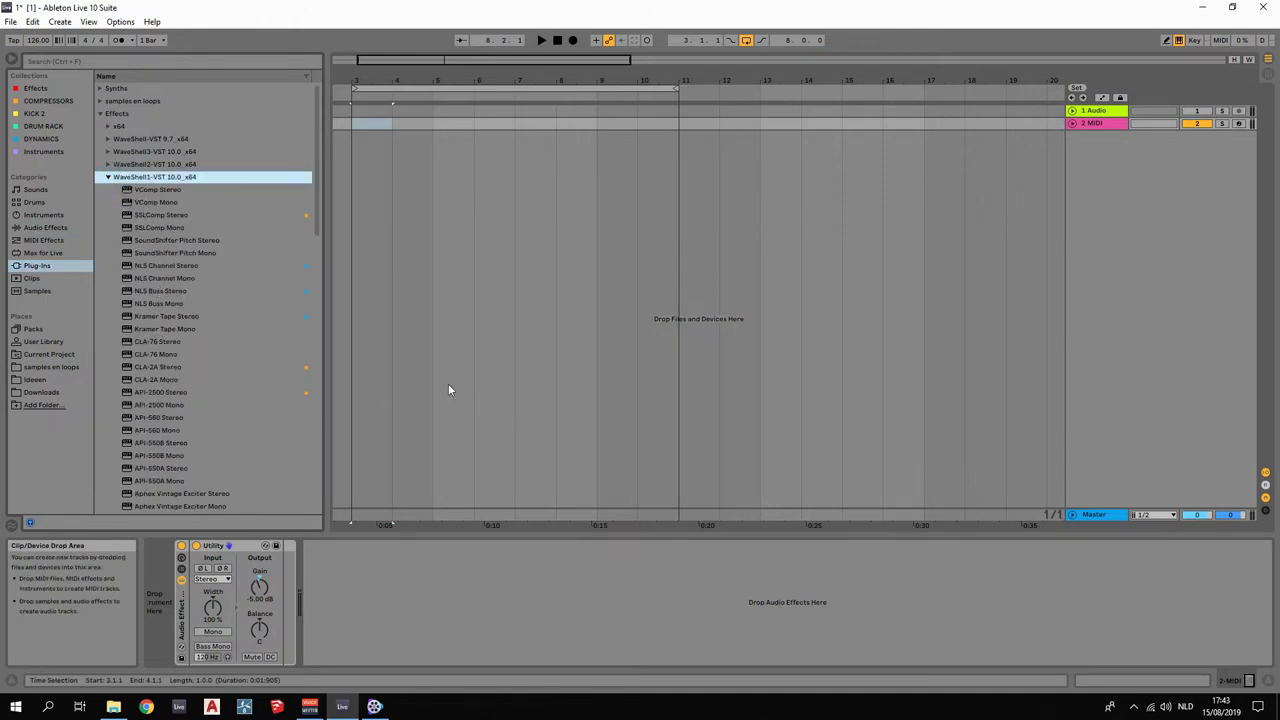
pyautogui.moveTo(152, 266)
pyautogui.mouseDown()
pyautogui.moveTo(168, 272)
pyautogui.moveTo(323, 557)
pyautogui.moveTo(279, 604)
pyautogui.mouseUp()
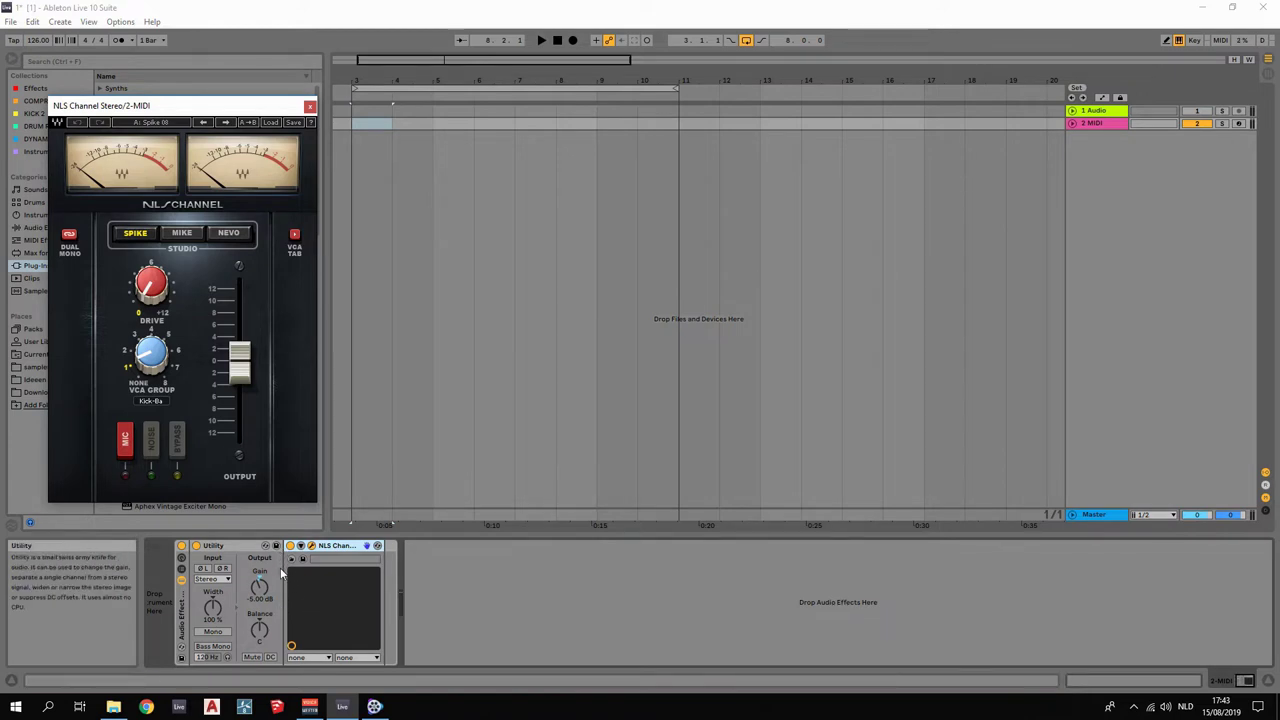
# Set NLS Channel to the Nevo studio with Drive at 6, and close its plug-in window.
pyautogui.click(229, 234)
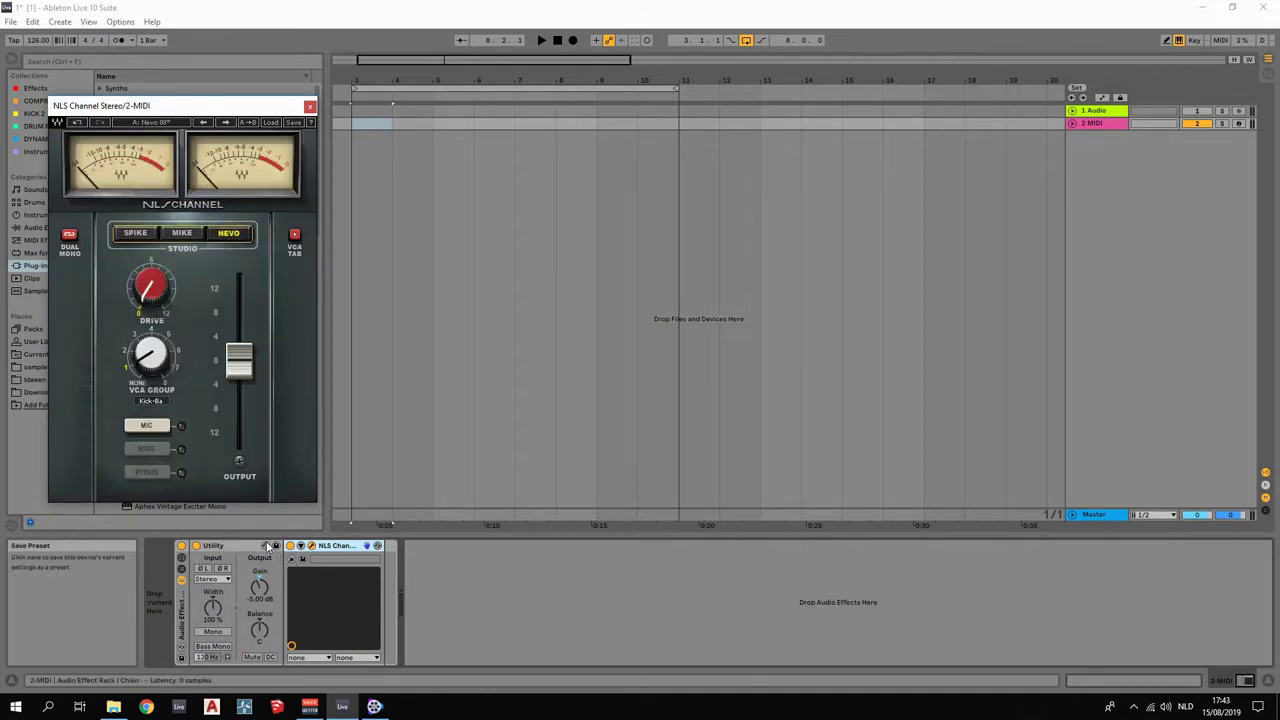
pyautogui.click(151, 262)
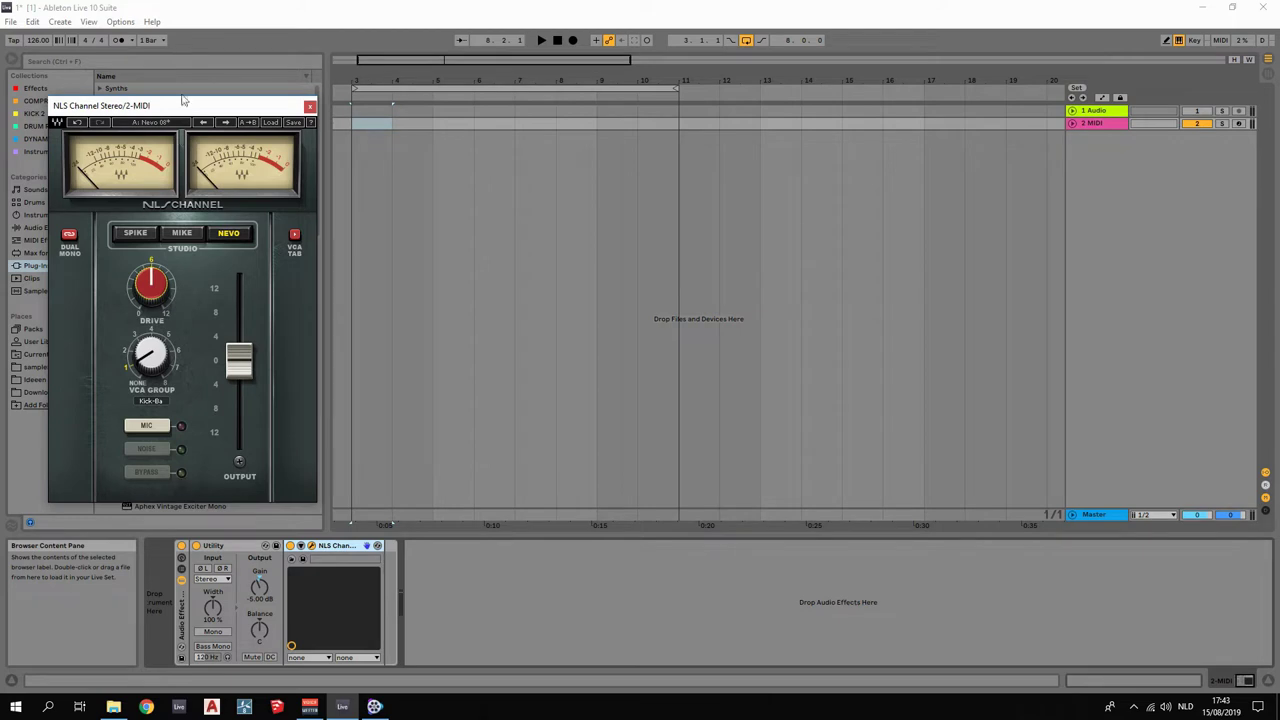
pyautogui.moveTo(204, 111); pyautogui.dragTo(588, 221)
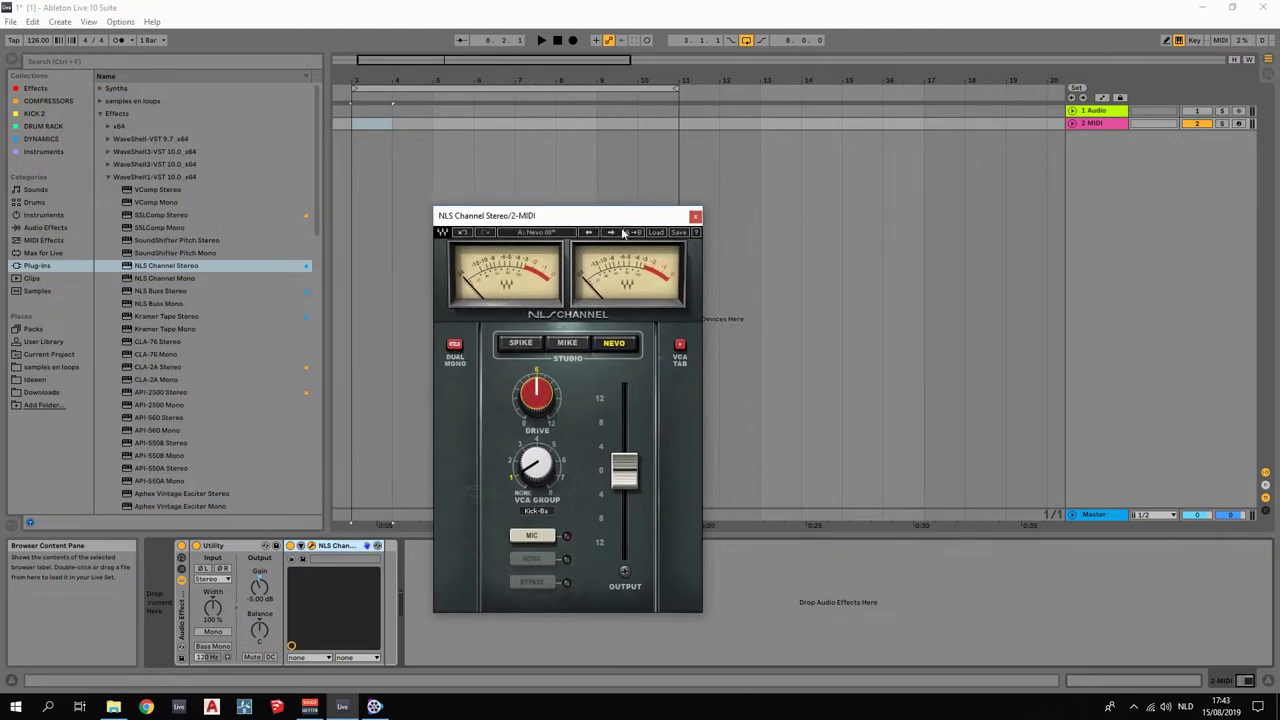
pyautogui.click(696, 217)
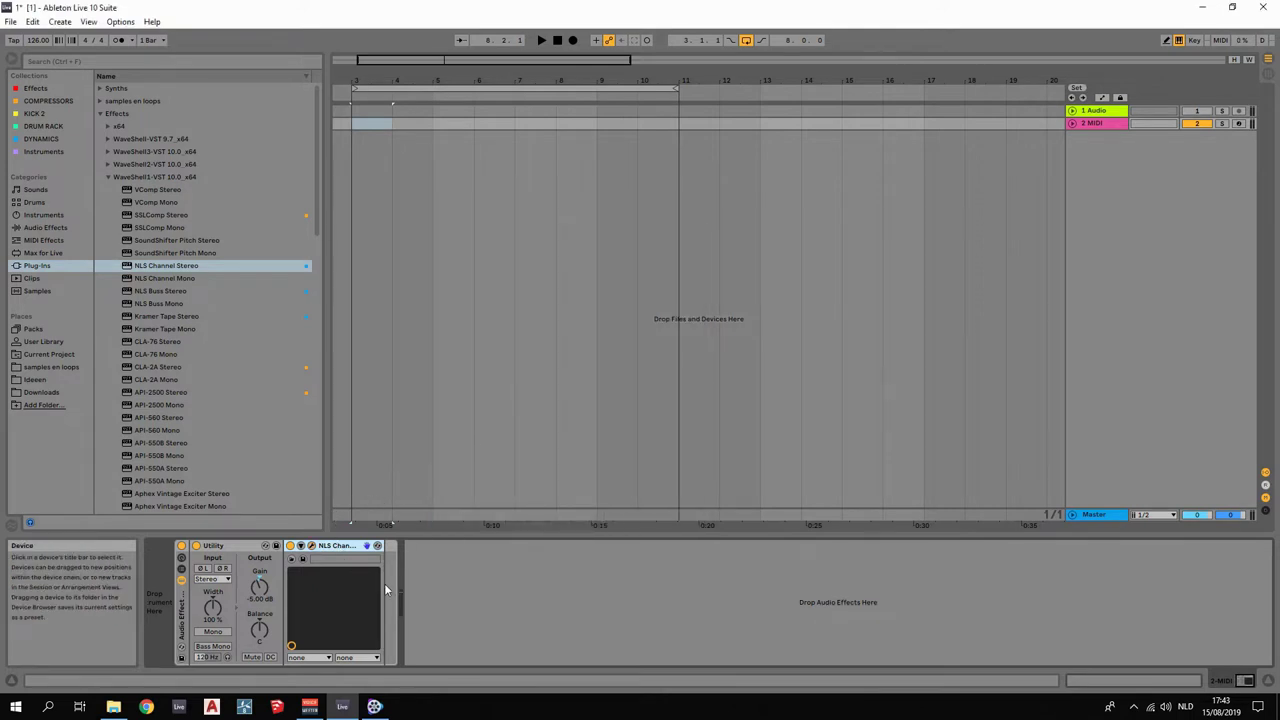
# Add the API-550B Stereo equalizer after NLS Channel, switch its Analog option off and close its plug-in window.
pyautogui.scroll(-1, 191, 357)
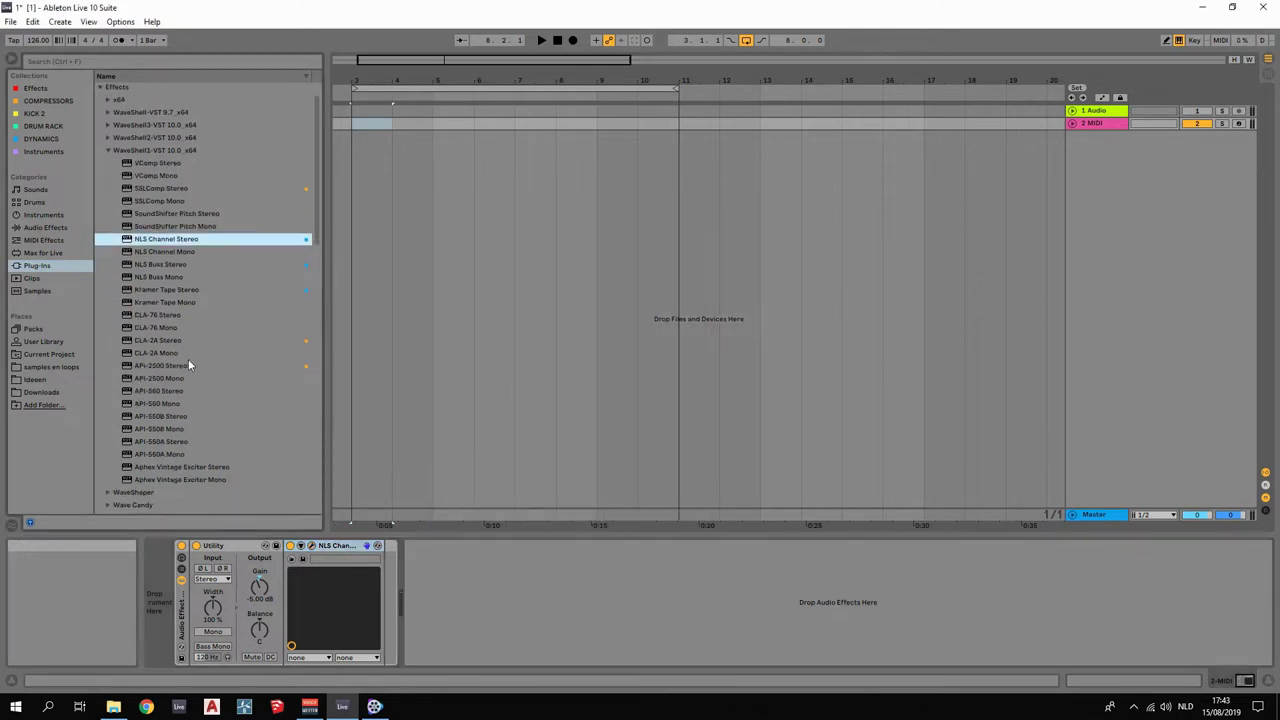
pyautogui.click(155, 416)
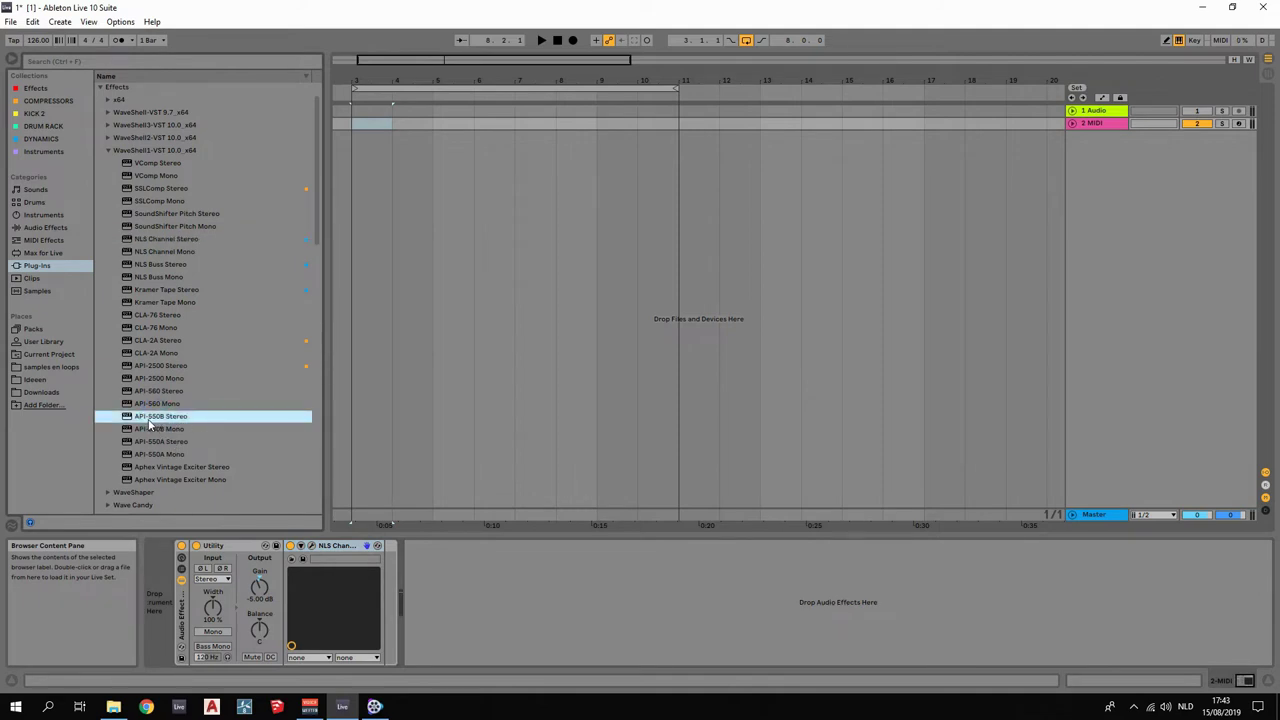
pyautogui.moveTo(152, 425)
pyautogui.mouseDown()
pyautogui.moveTo(166, 420)
pyautogui.moveTo(383, 597)
pyautogui.mouseUp()
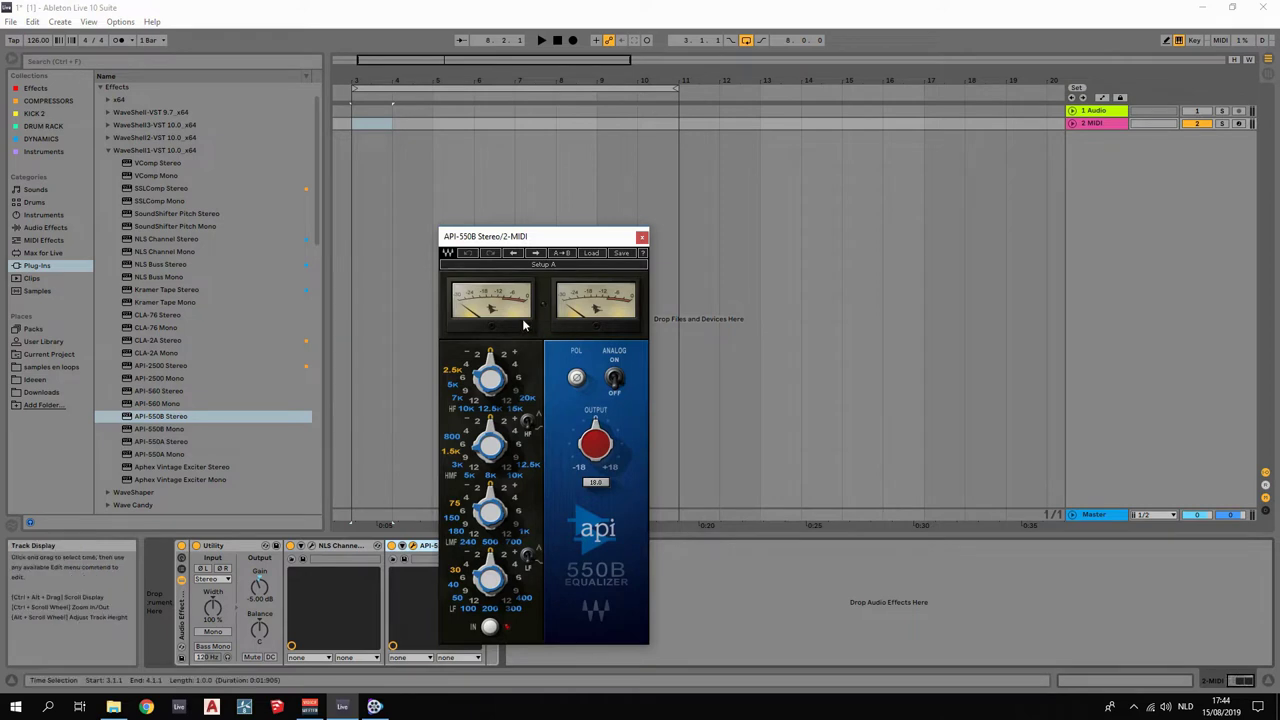
pyautogui.click(615, 388)
pyautogui.click(642, 237)
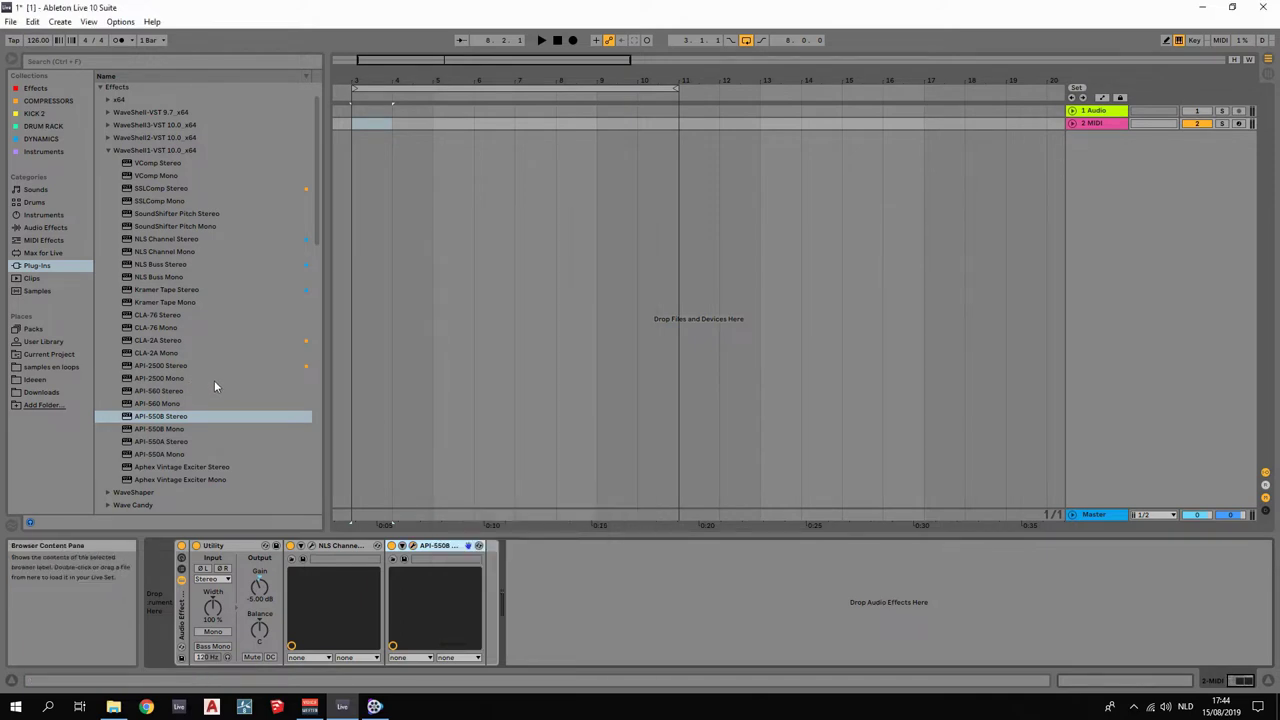
# Add EQ Eight after the API-550B in the rack and choose the low shelf filter mode for its first band.
pyautogui.click(45, 228)
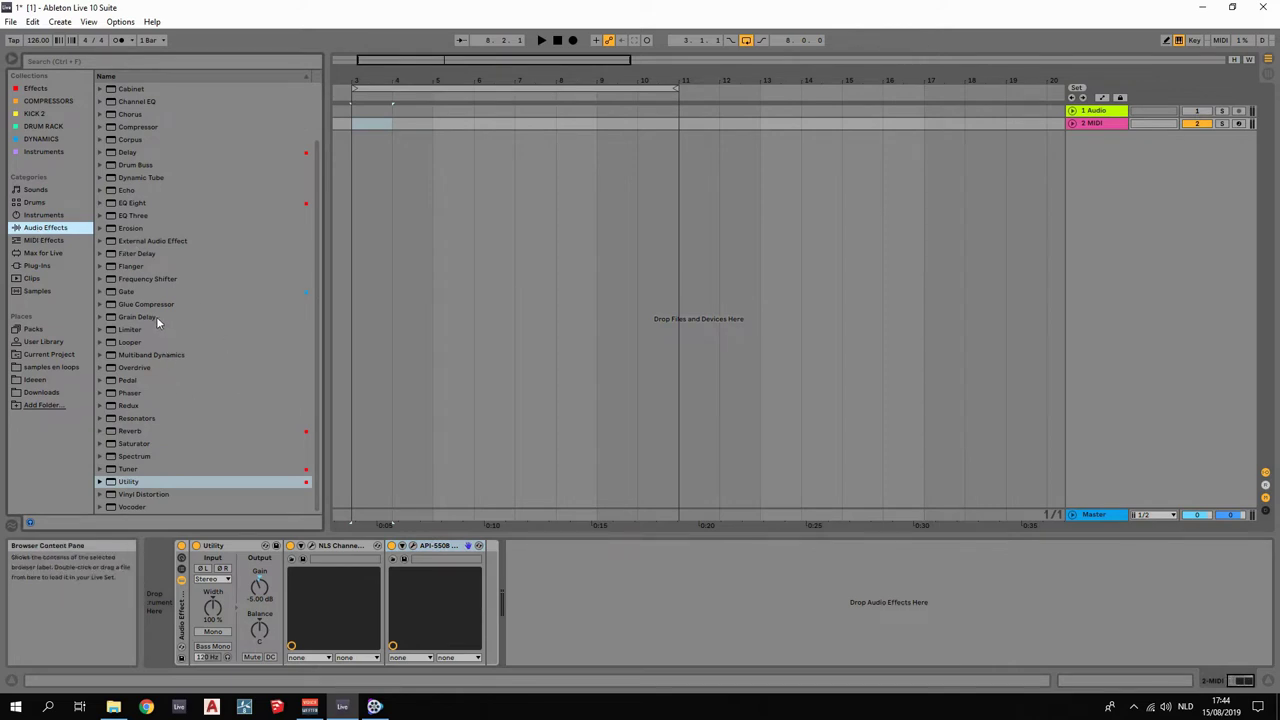
pyautogui.click(128, 204)
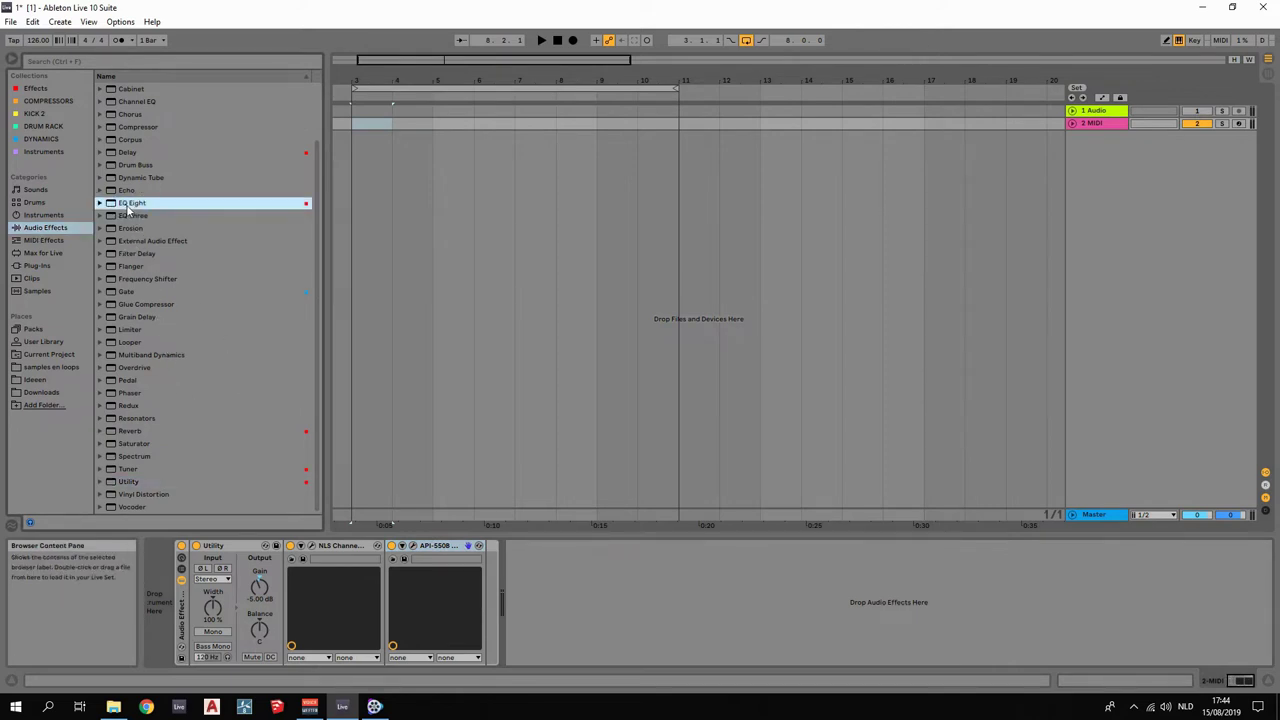
pyautogui.moveTo(128, 204); pyautogui.dragTo(468, 567)
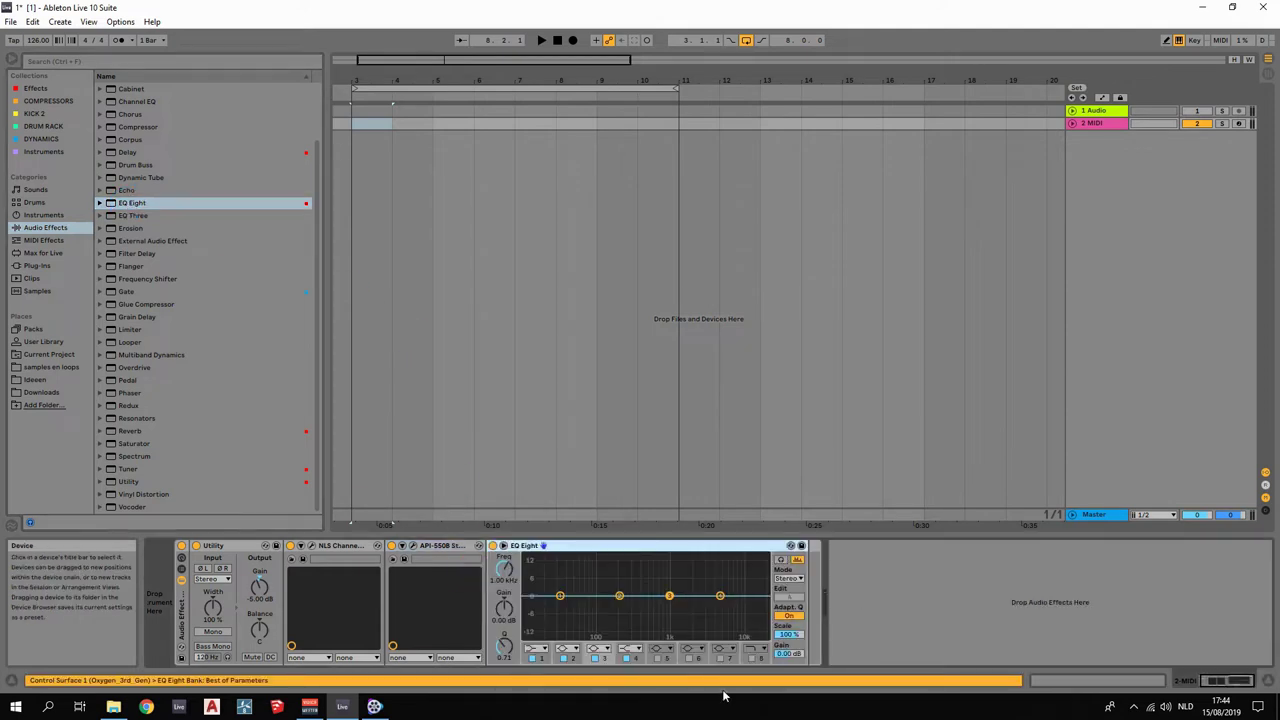
pyautogui.click(544, 649)
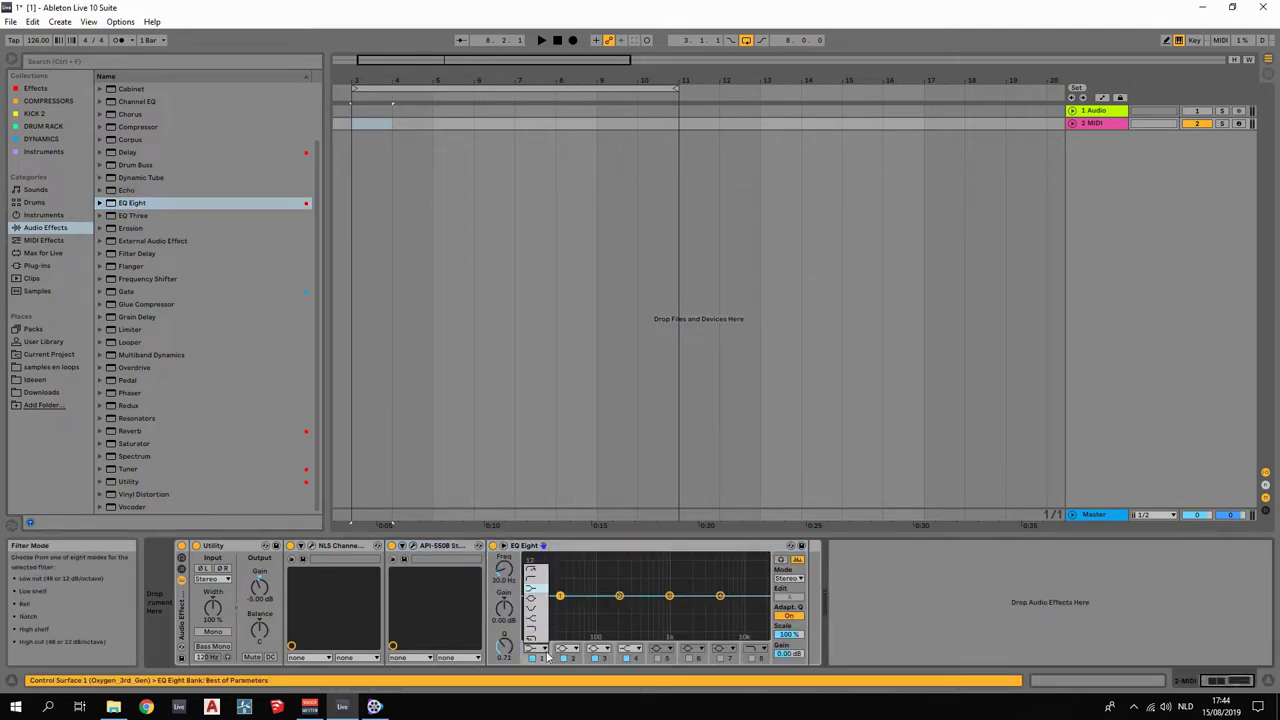
pyautogui.click(531, 583)
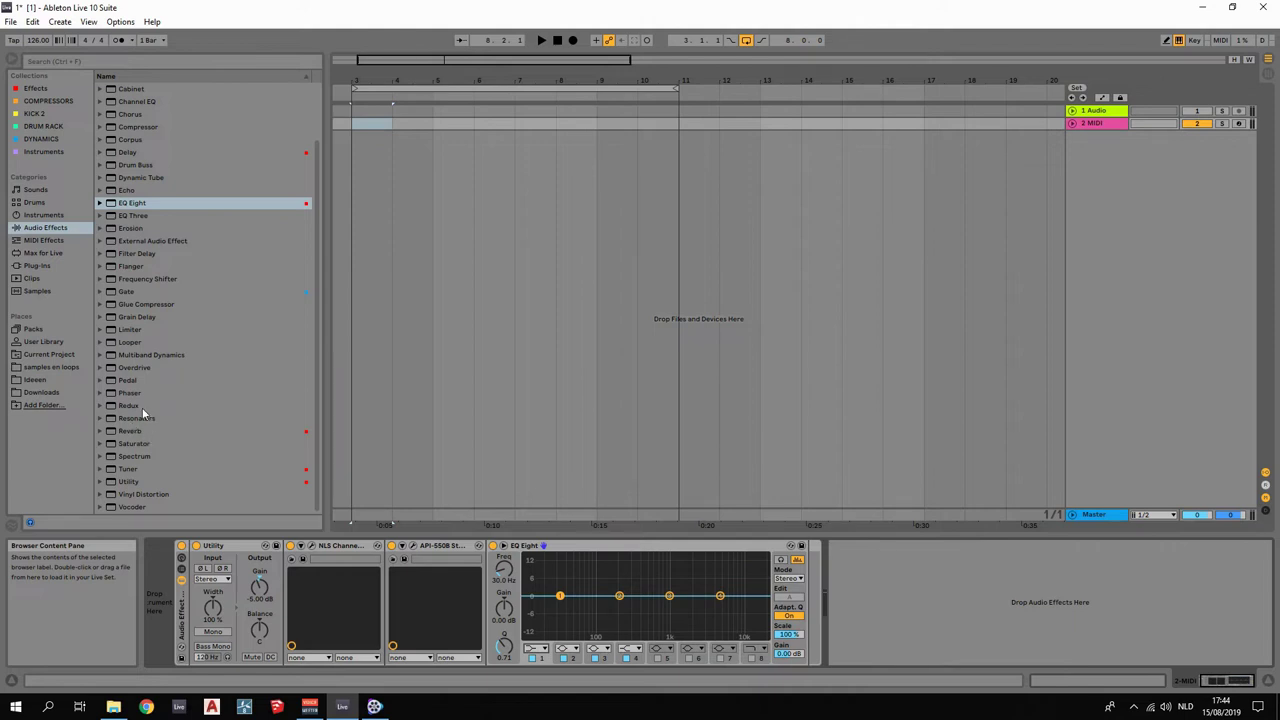
# Add a Delay after EQ Eight, with its filter width narrowed to about 4.41 and Ping Pong enabled.
pyautogui.scroll(3, 140, 410)
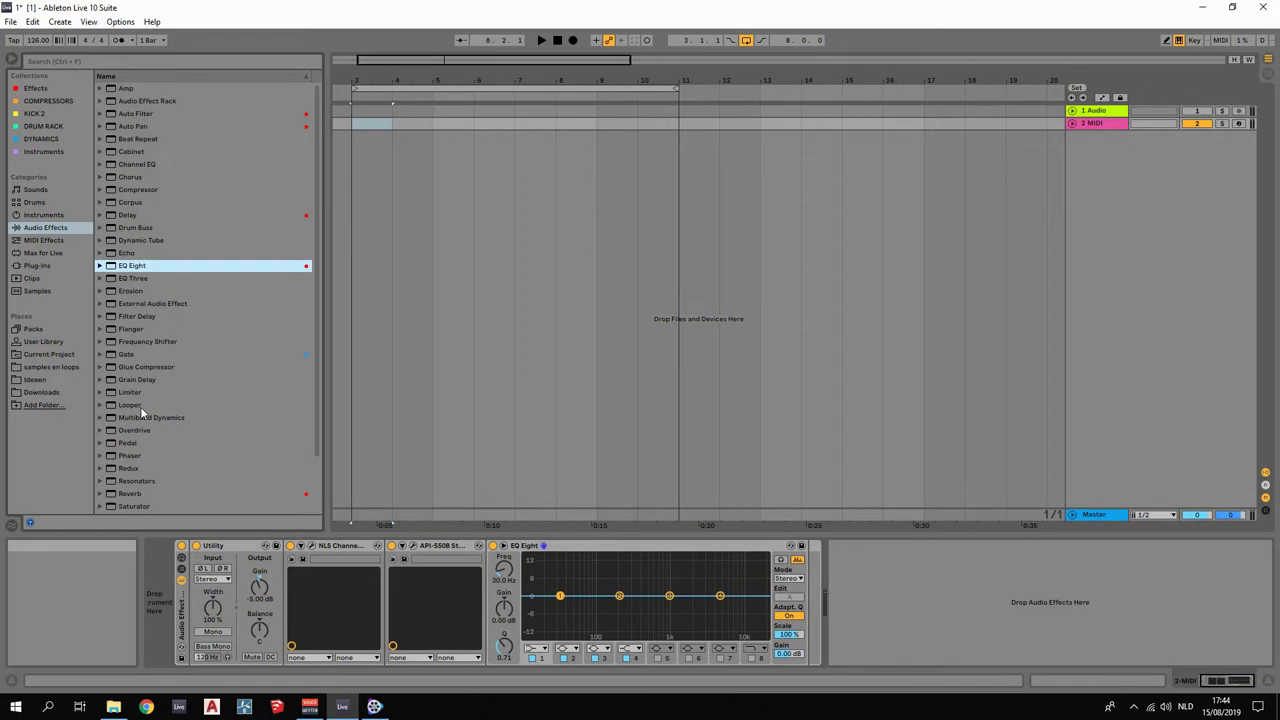
pyautogui.click(126, 216)
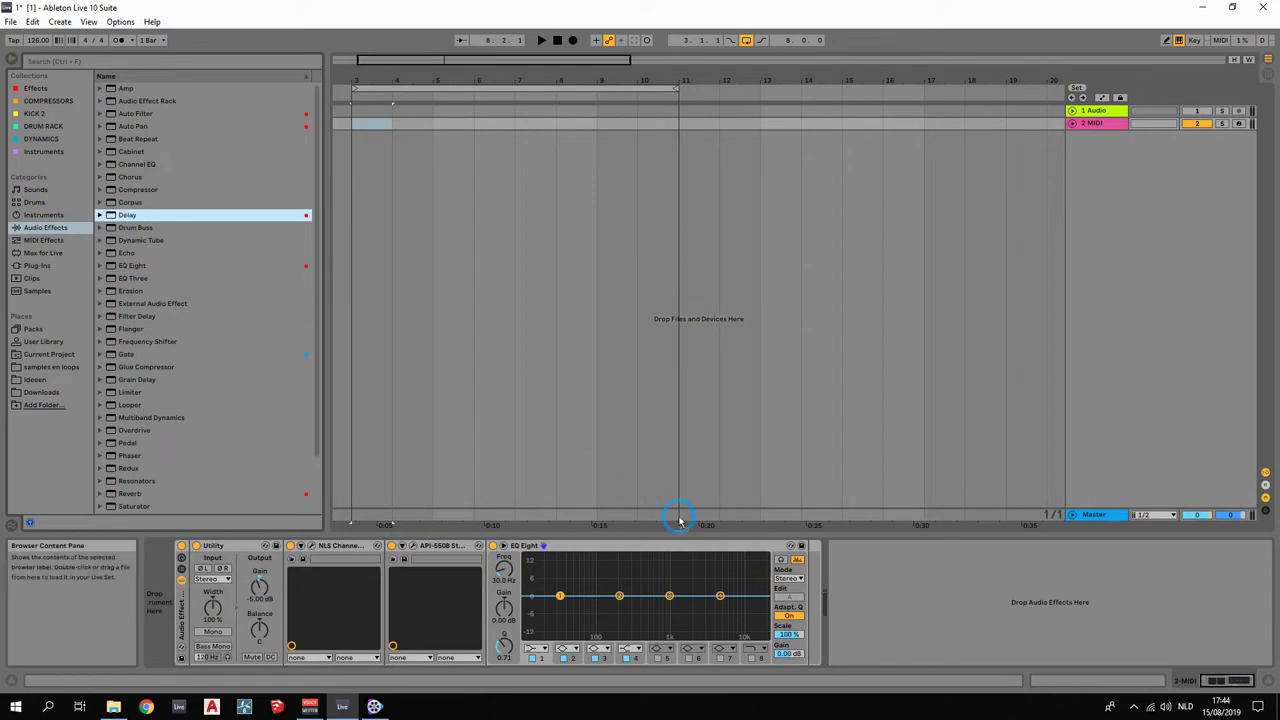
pyautogui.moveTo(785, 603); pyautogui.dragTo(786, 601)
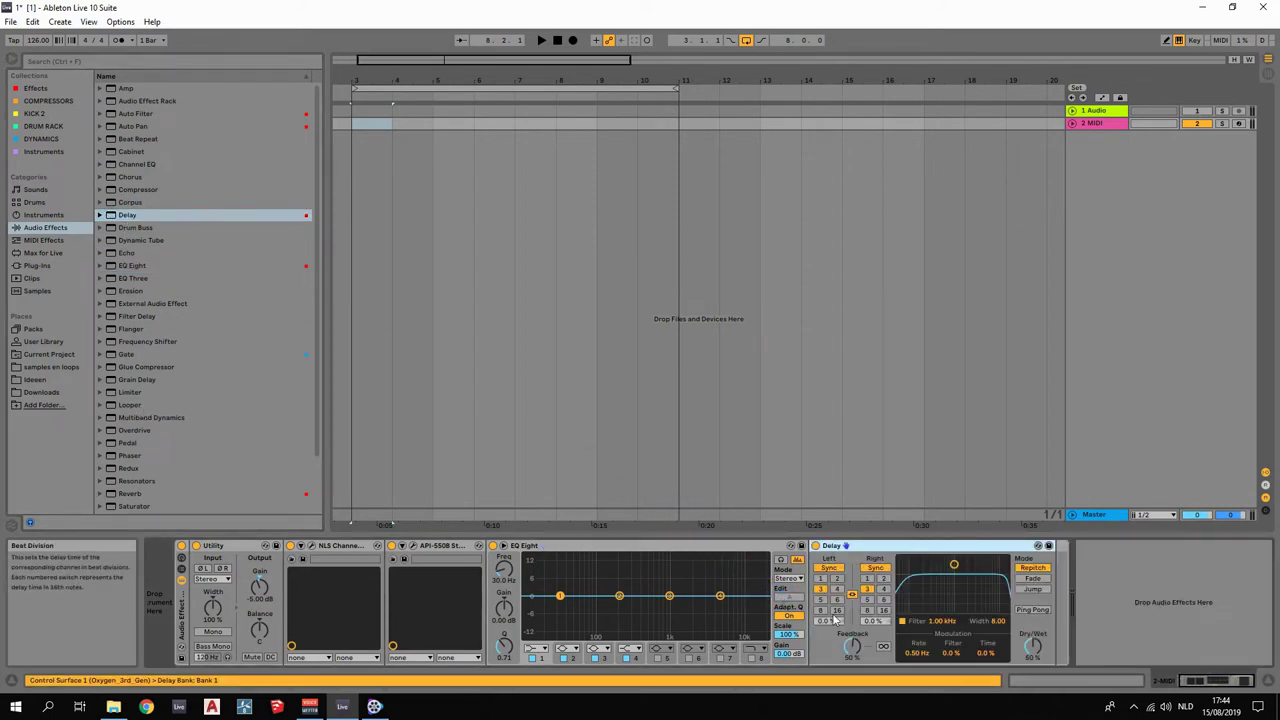
pyautogui.moveTo(952, 575); pyautogui.dragTo(954, 586)
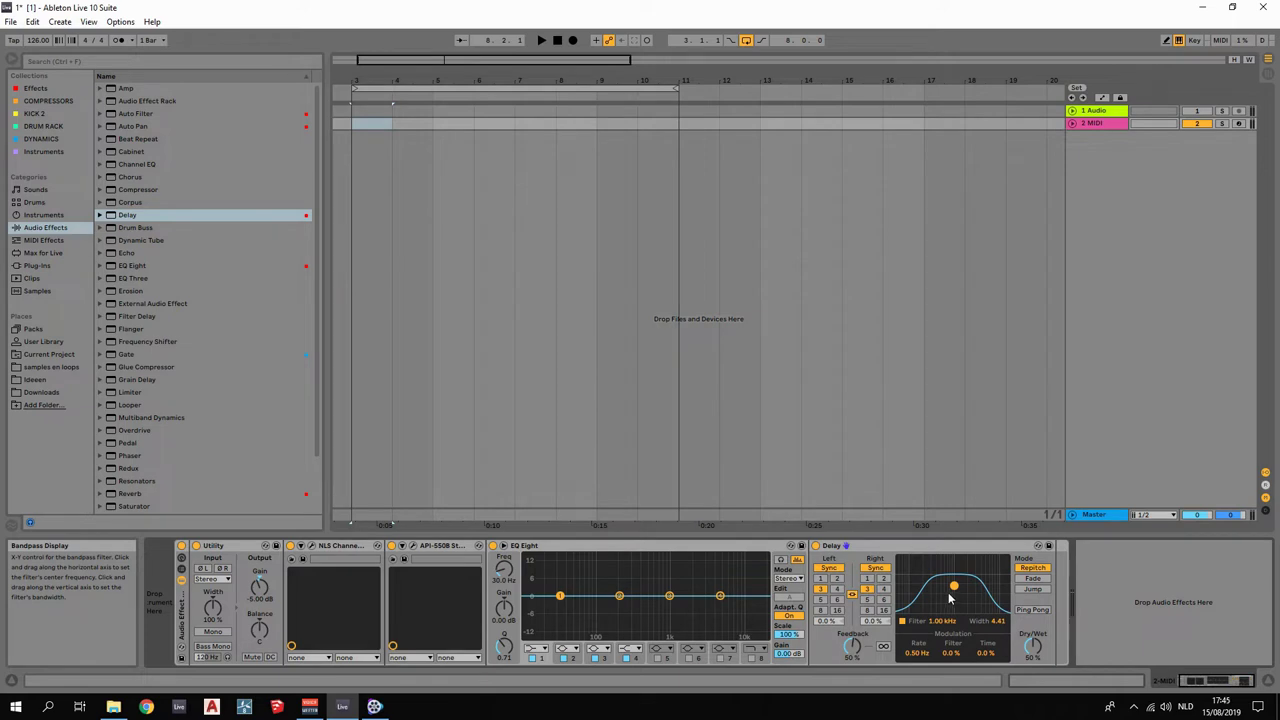
pyautogui.click(1033, 610)
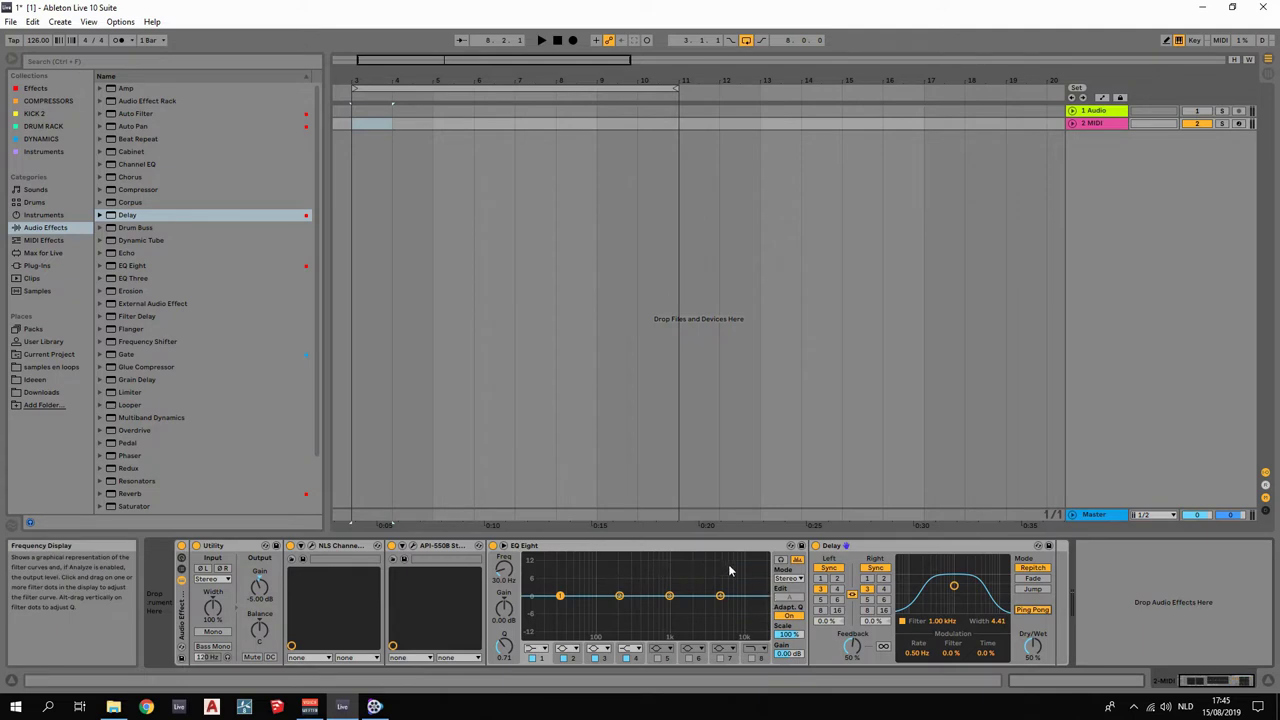
# Deactivate the Delay and the API-550B in the effect rack.
pyautogui.click(816, 546)
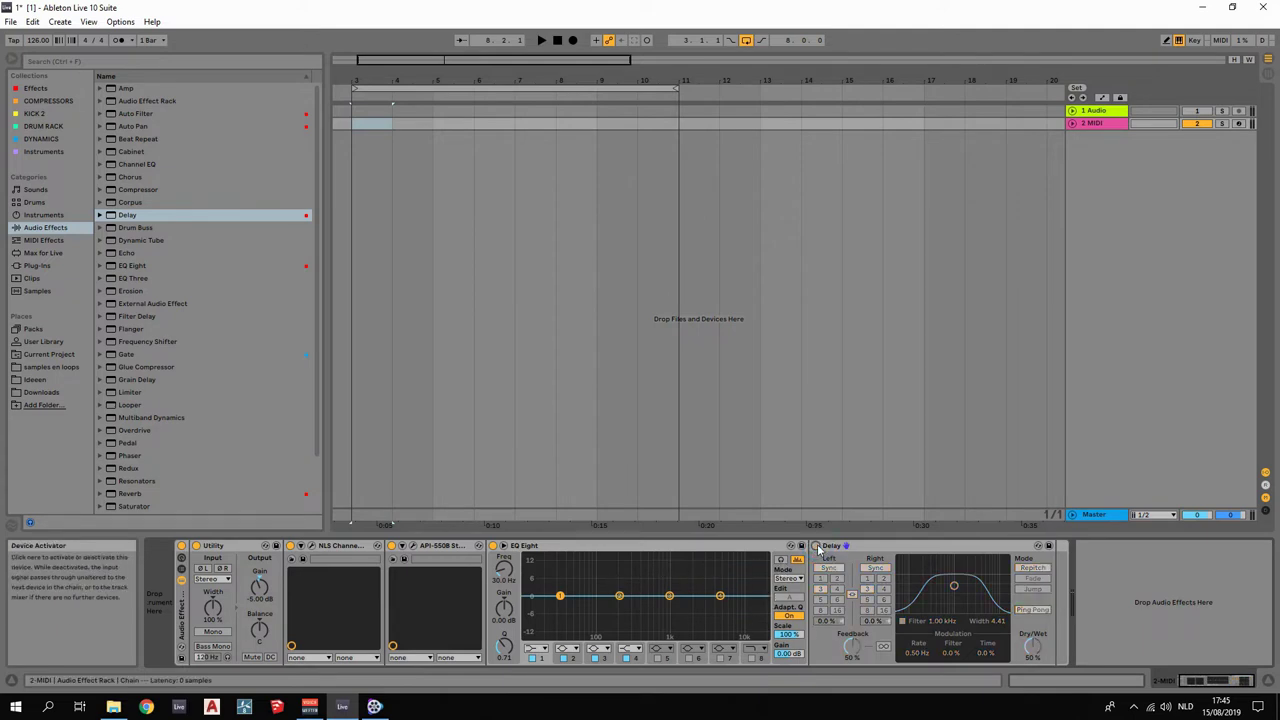
pyautogui.click(391, 546)
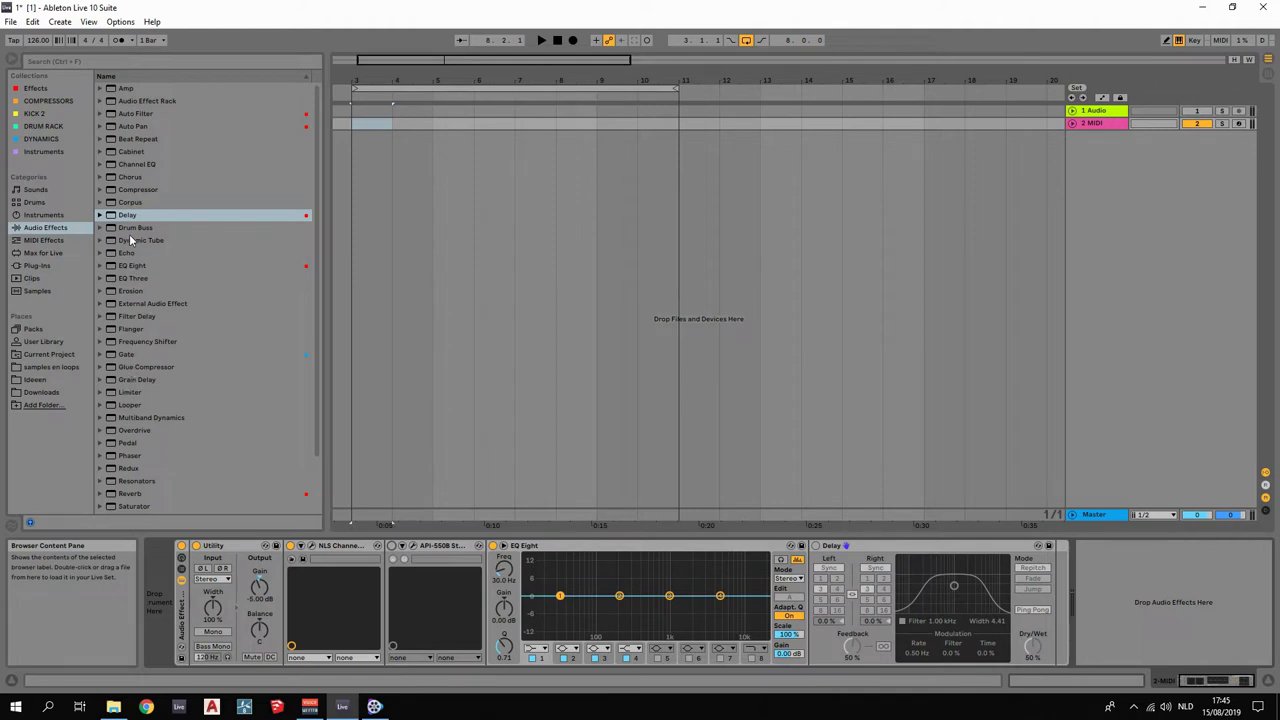
# Add a Reverb after the Delay at the end of the effect rack.
pyautogui.scroll(-2, 153, 381)
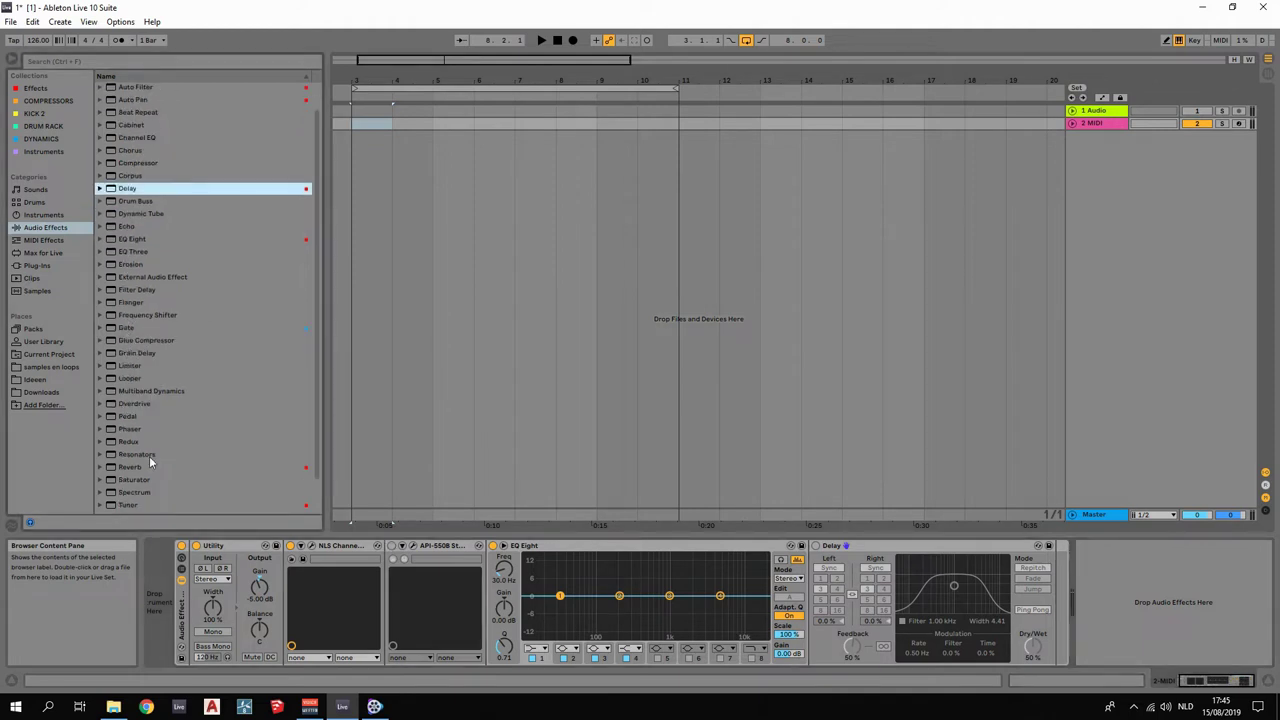
pyautogui.moveTo(131, 467); pyautogui.dragTo(1043, 597)
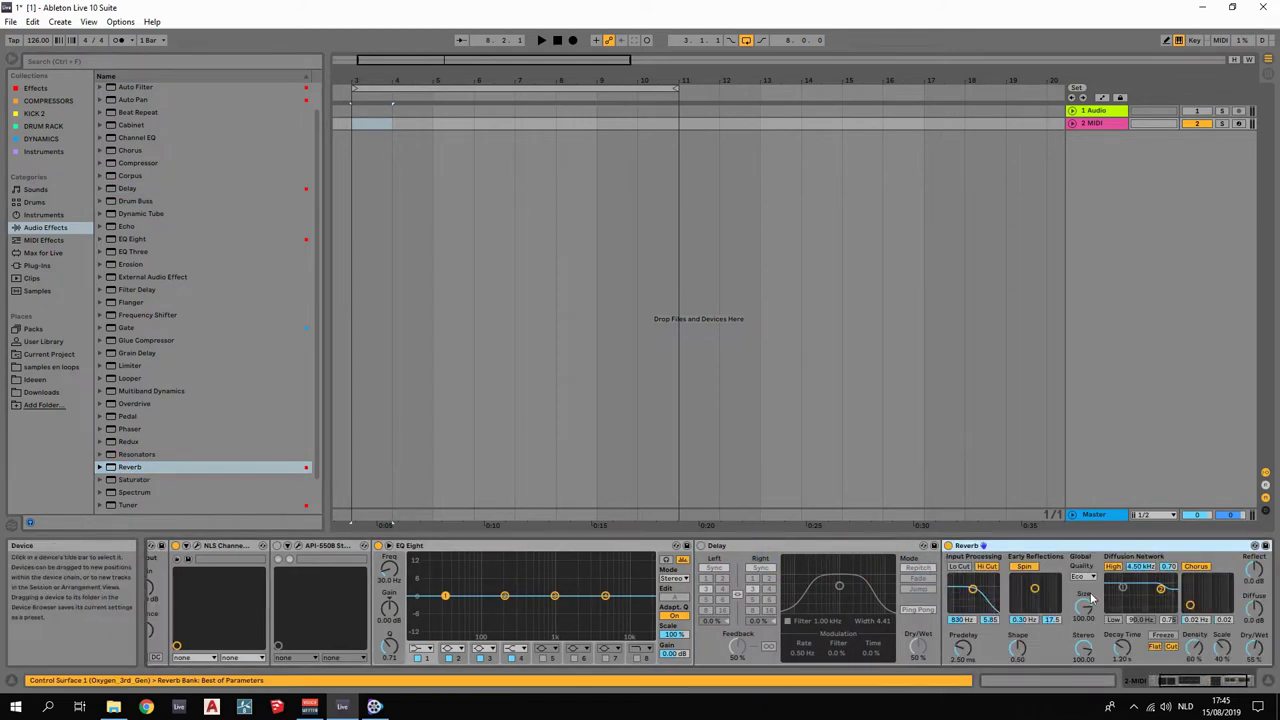
pyautogui.click(1196, 688)
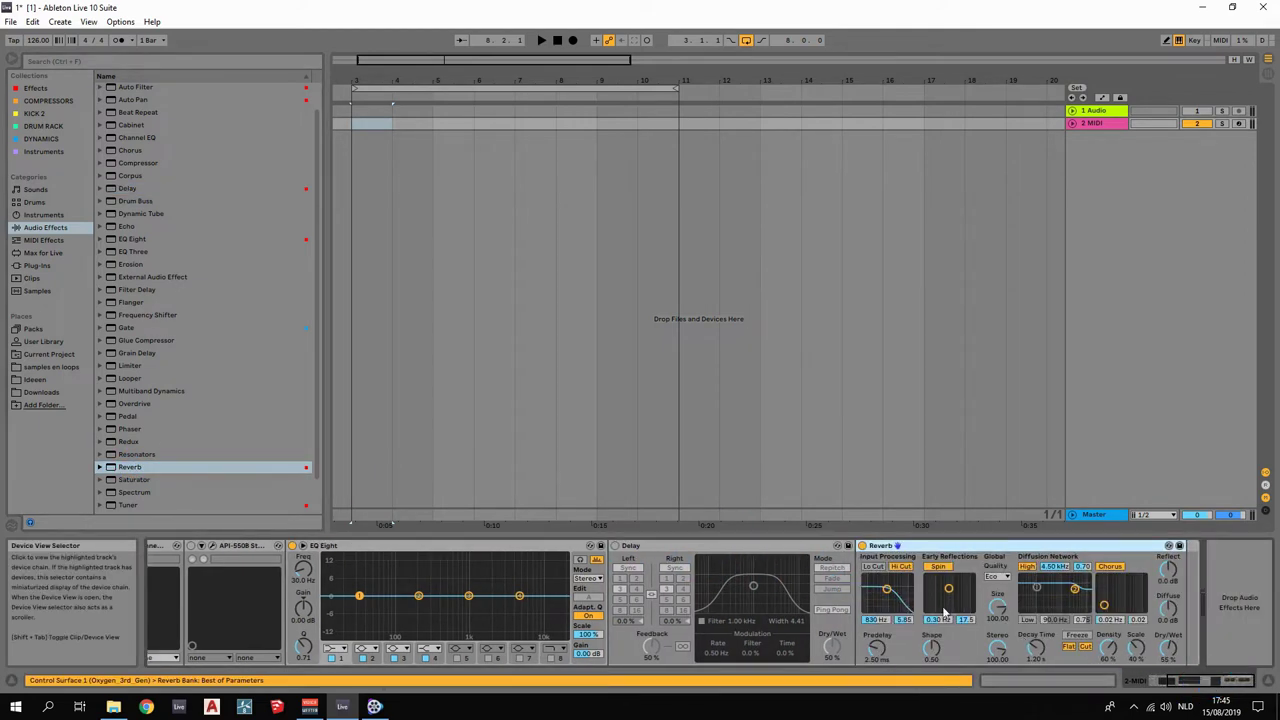
# Enable the Reverb's Lo Cut and Hi Cut input filters at about 1.77 kHz with width 5.81, and set its quality to High.
pyautogui.click(900, 568)
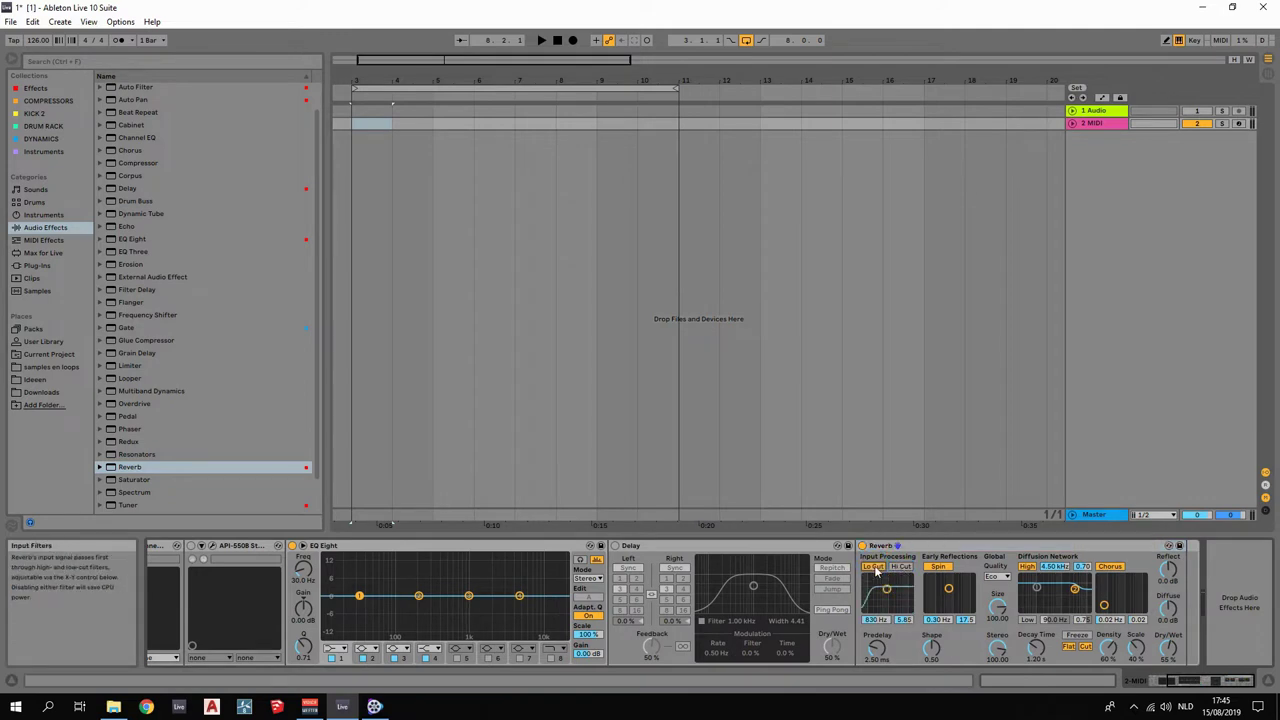
pyautogui.click(901, 567)
pyautogui.moveTo(888, 594); pyautogui.dragTo(892, 589)
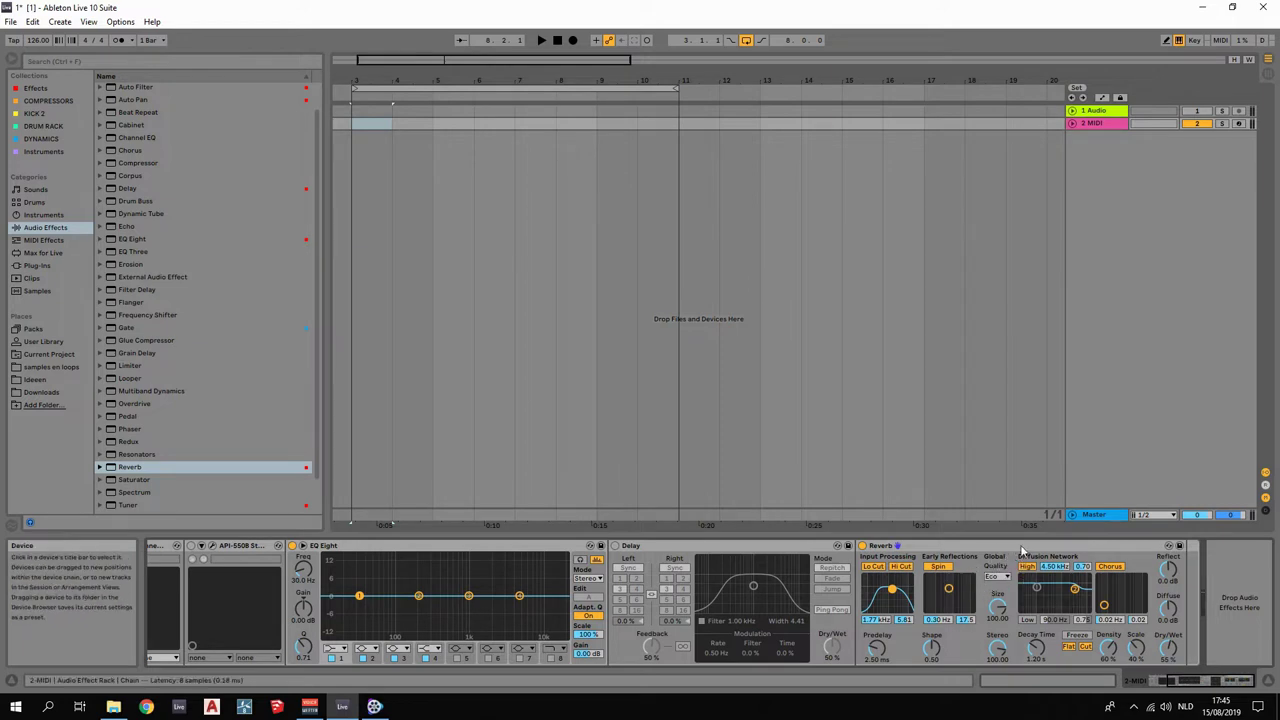
pyautogui.click(996, 577)
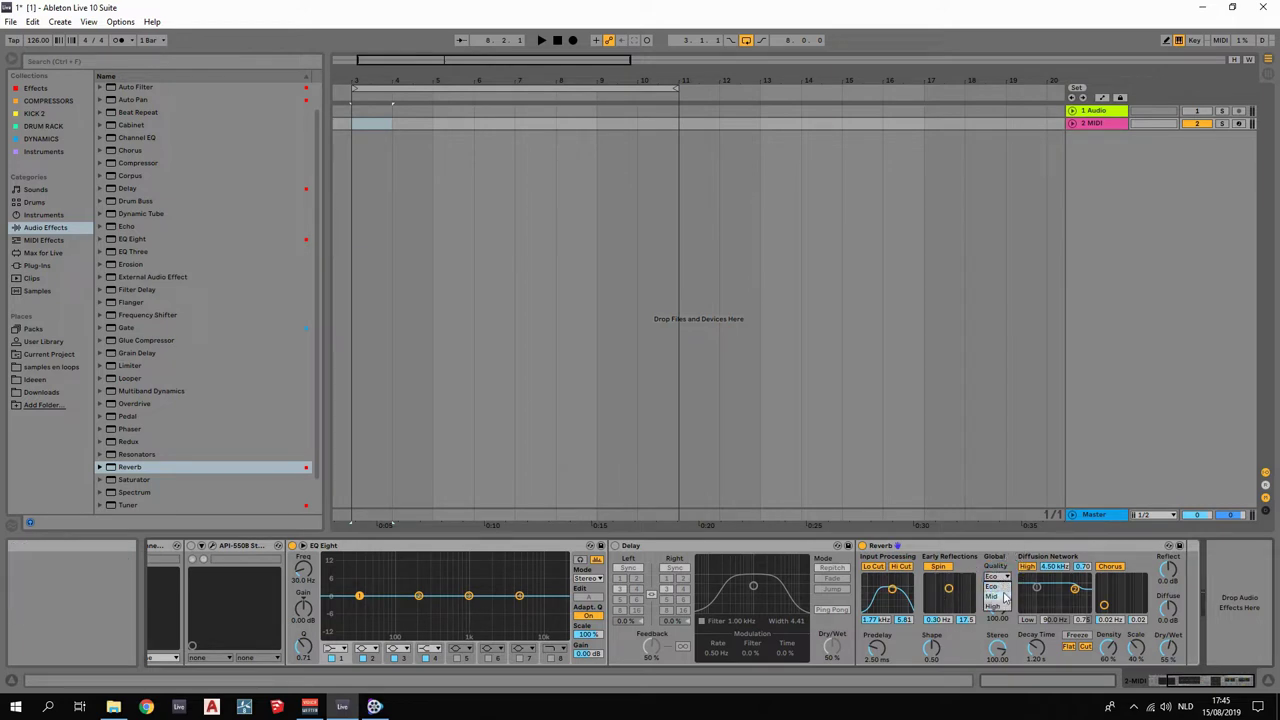
pyautogui.click(994, 606)
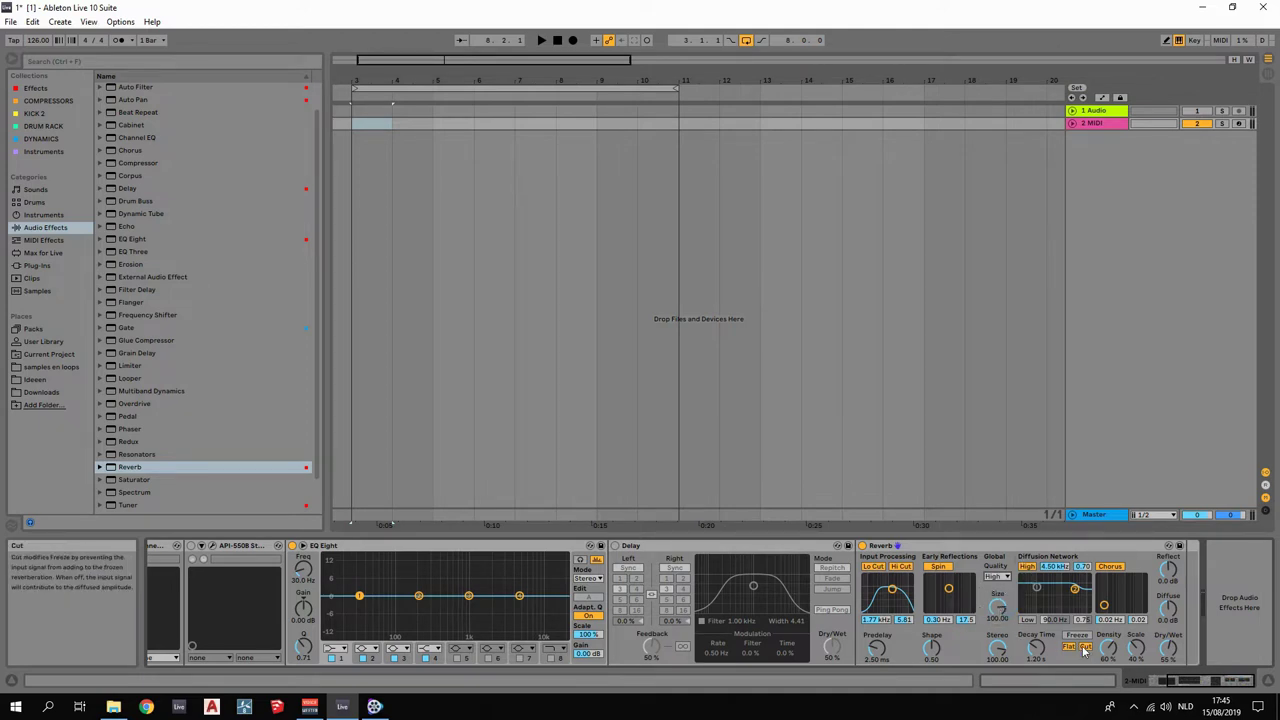
# Deactivate the Reverb, and look through the plug-in effects, collapsing the WaveShell1-VST 10.0_x64 folder.
pyautogui.click(862, 547)
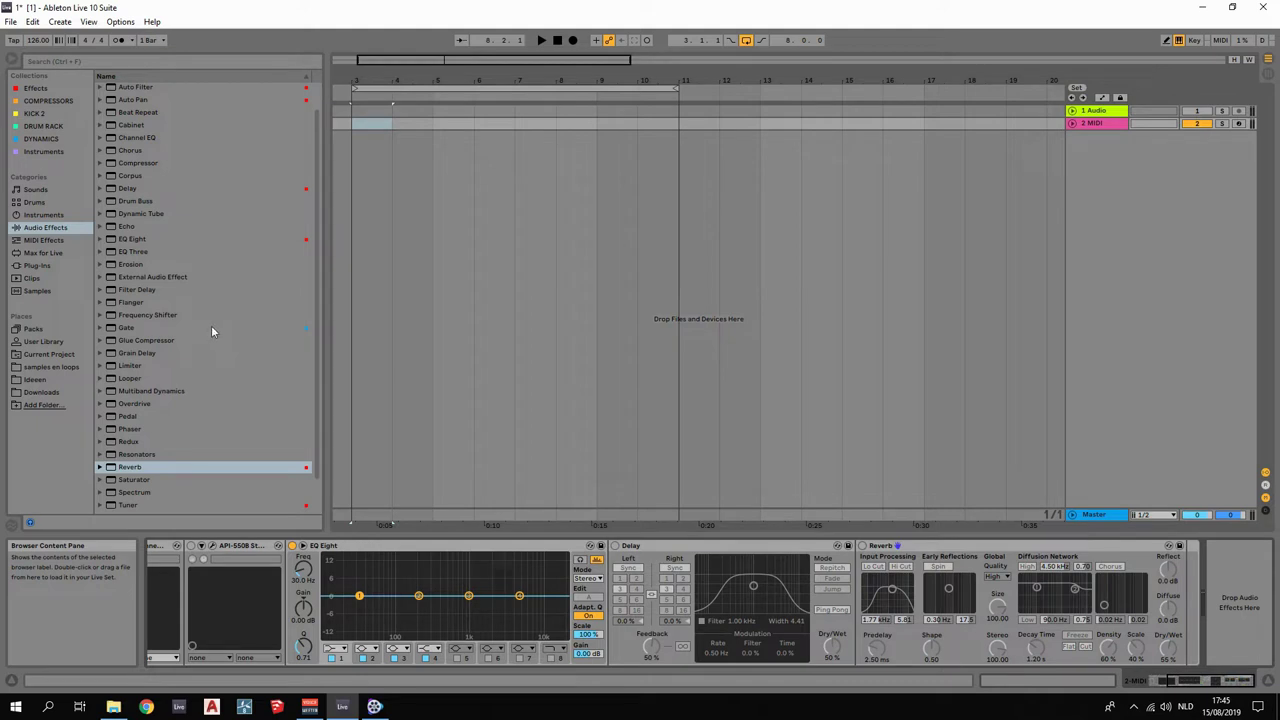
pyautogui.scroll(-1, 210, 324)
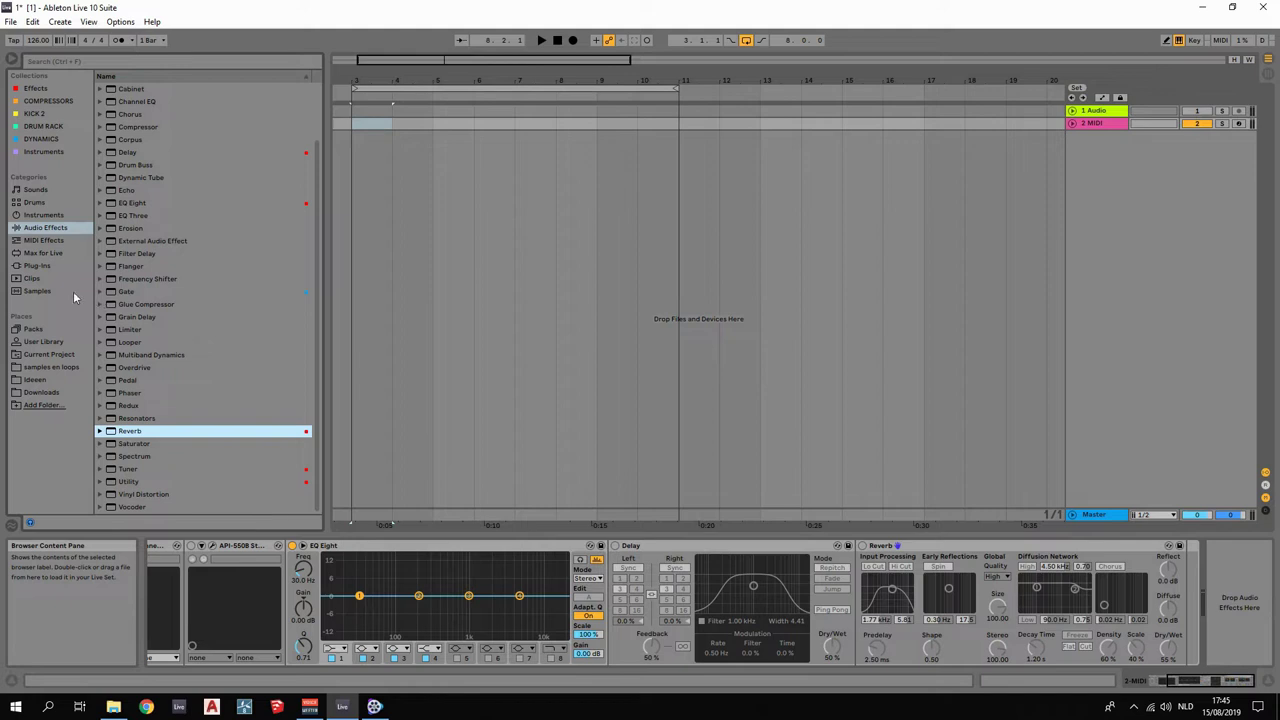
pyautogui.click(37, 265)
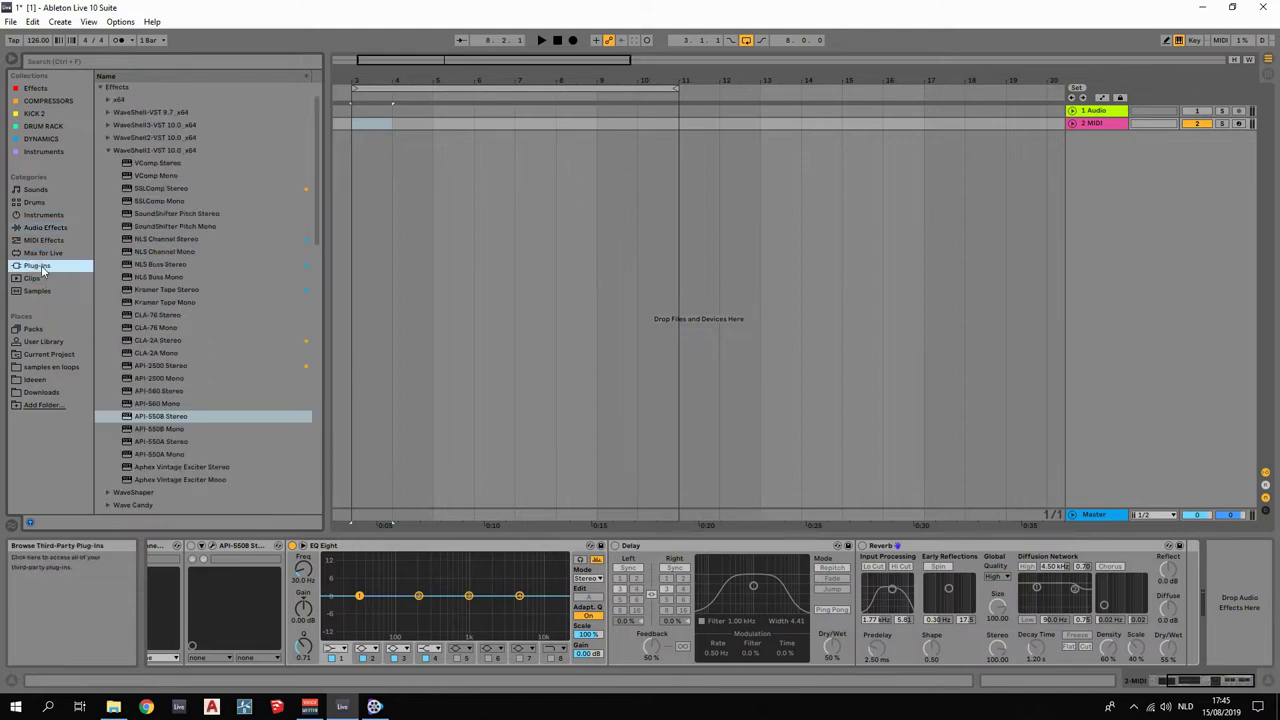
pyautogui.scroll(-2, 180, 318)
pyautogui.scroll(-6, 195, 344)
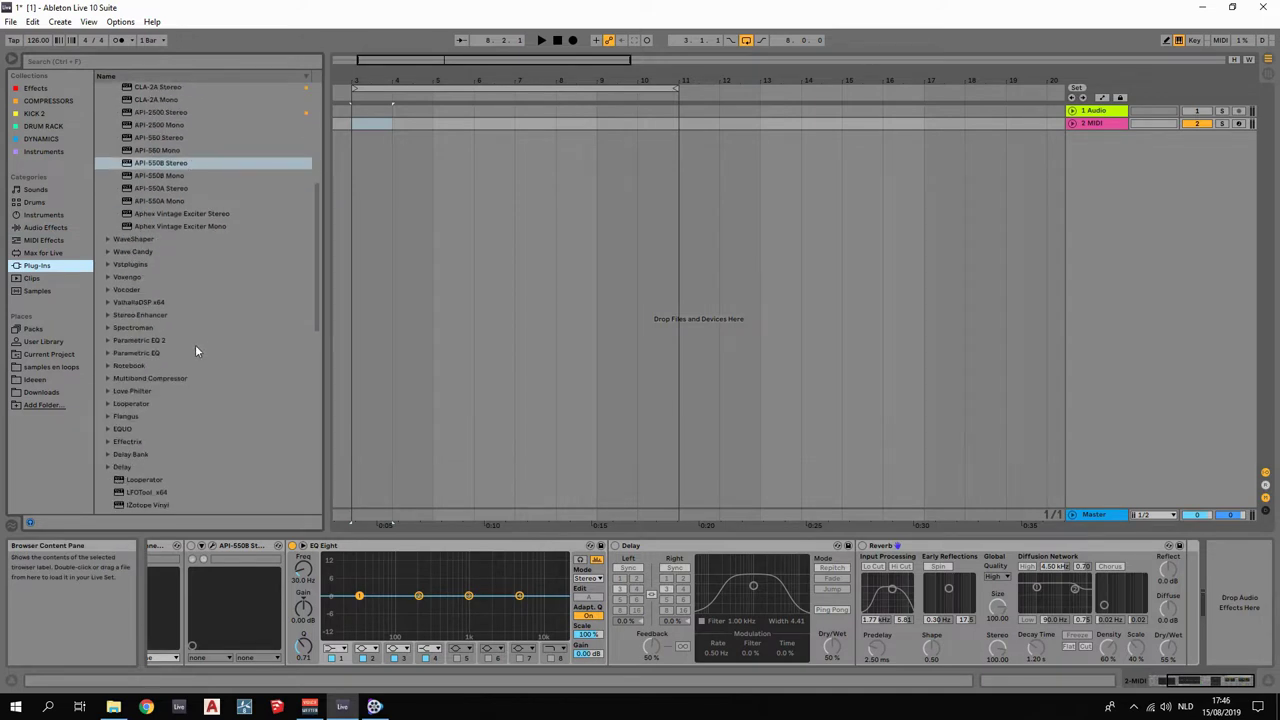
pyautogui.scroll(-8, 195, 350)
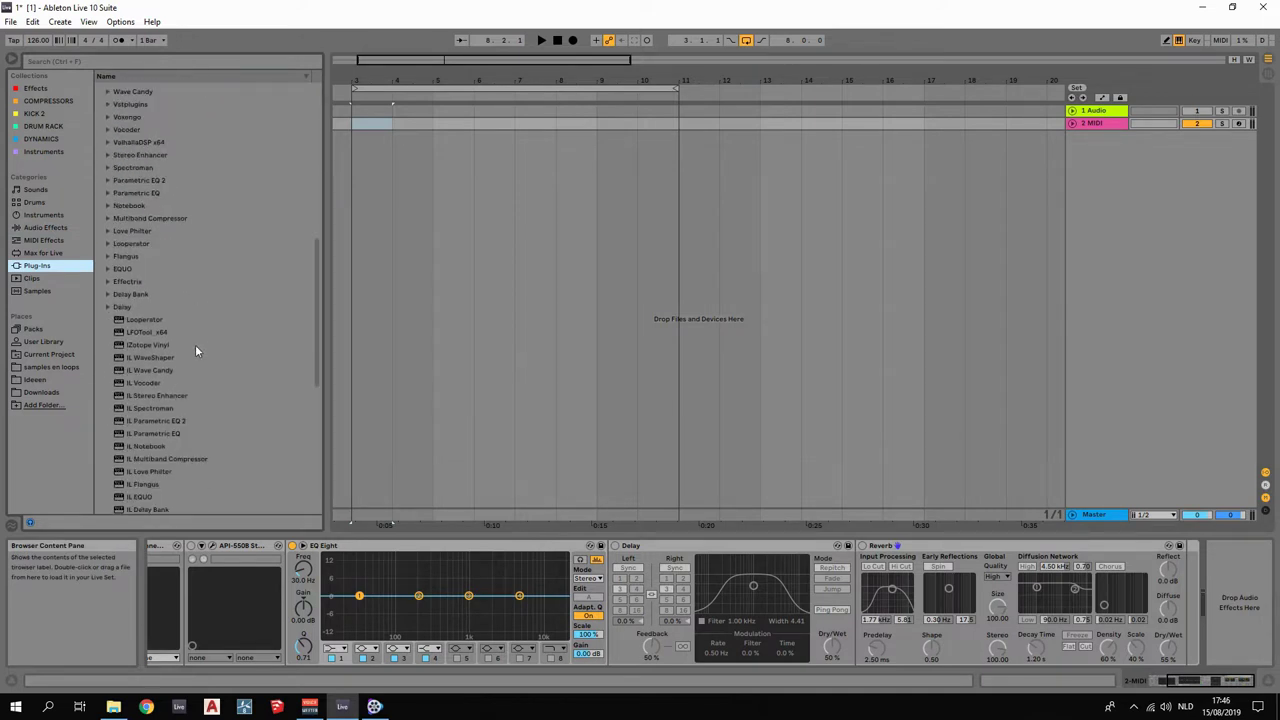
pyautogui.scroll(-1, 195, 346)
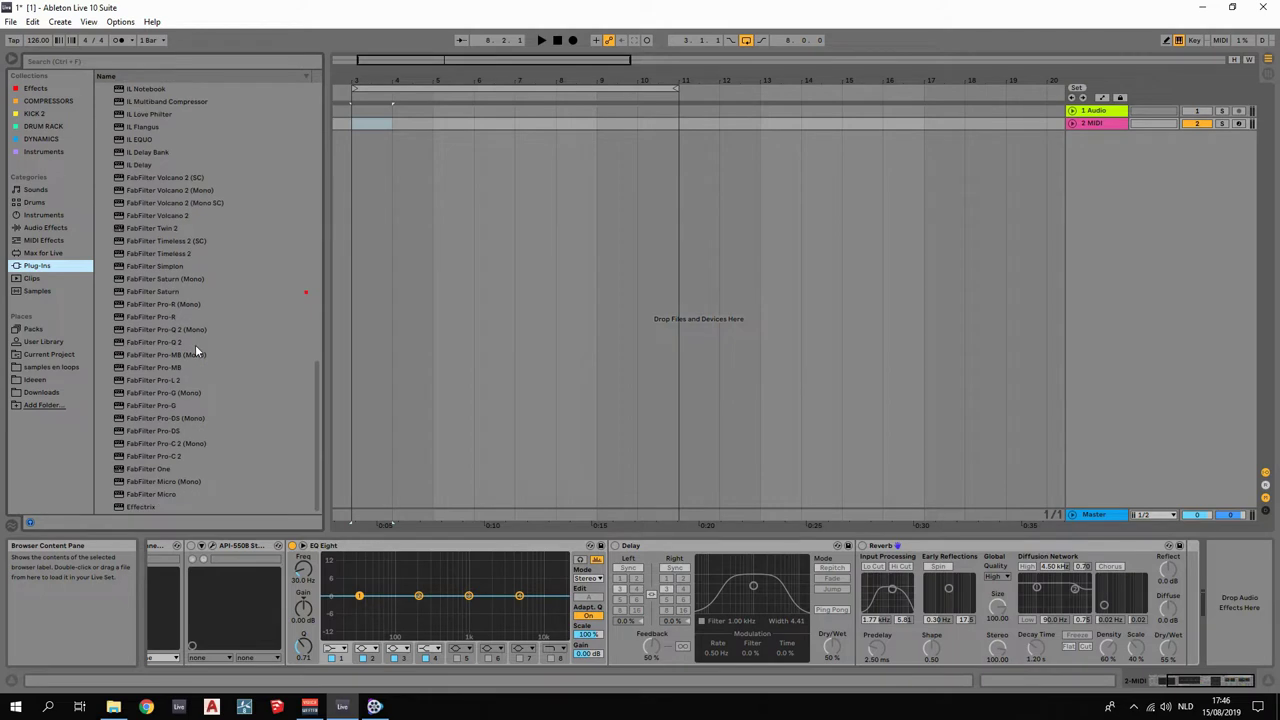
pyautogui.scroll(9, 198, 348)
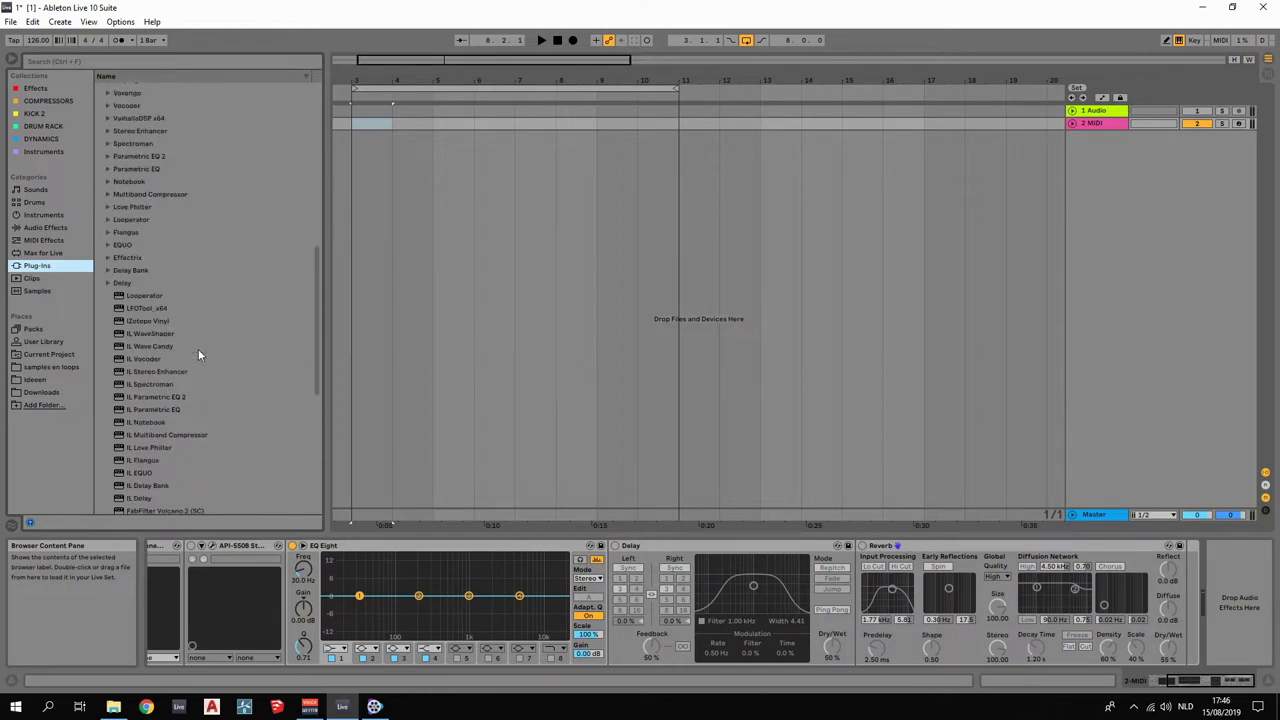
pyautogui.scroll(8, 198, 349)
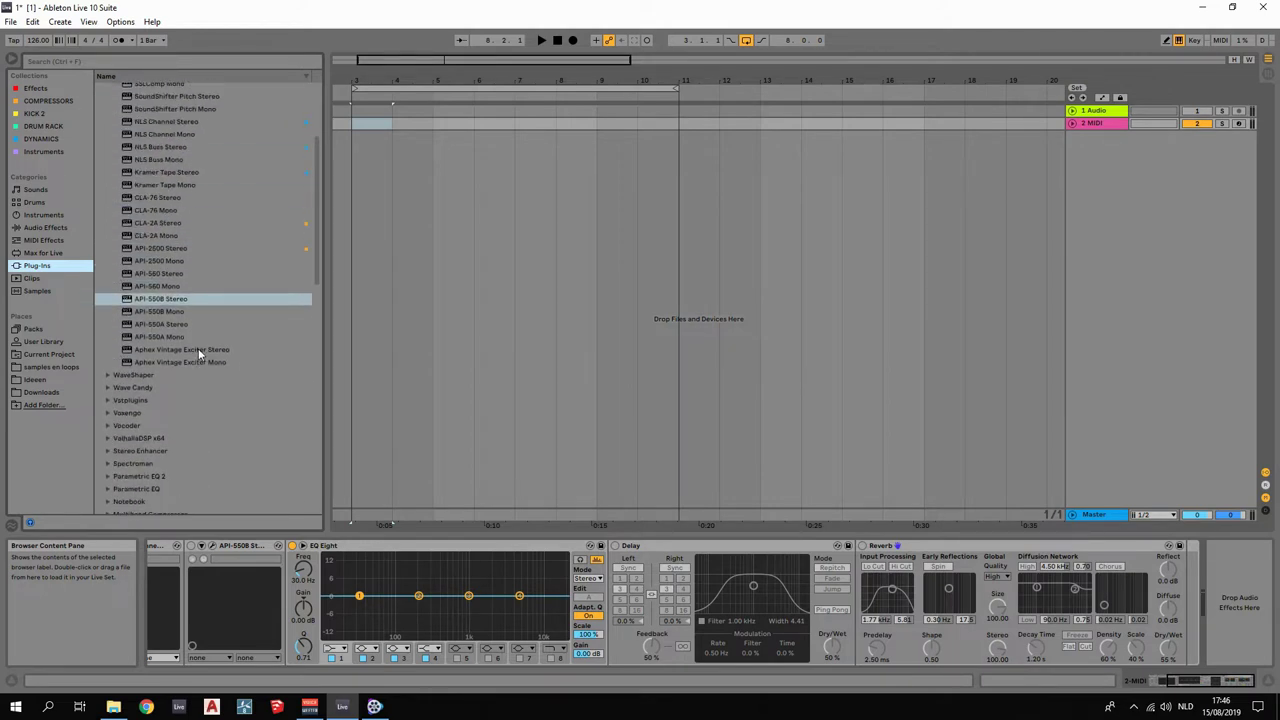
pyautogui.click(108, 177)
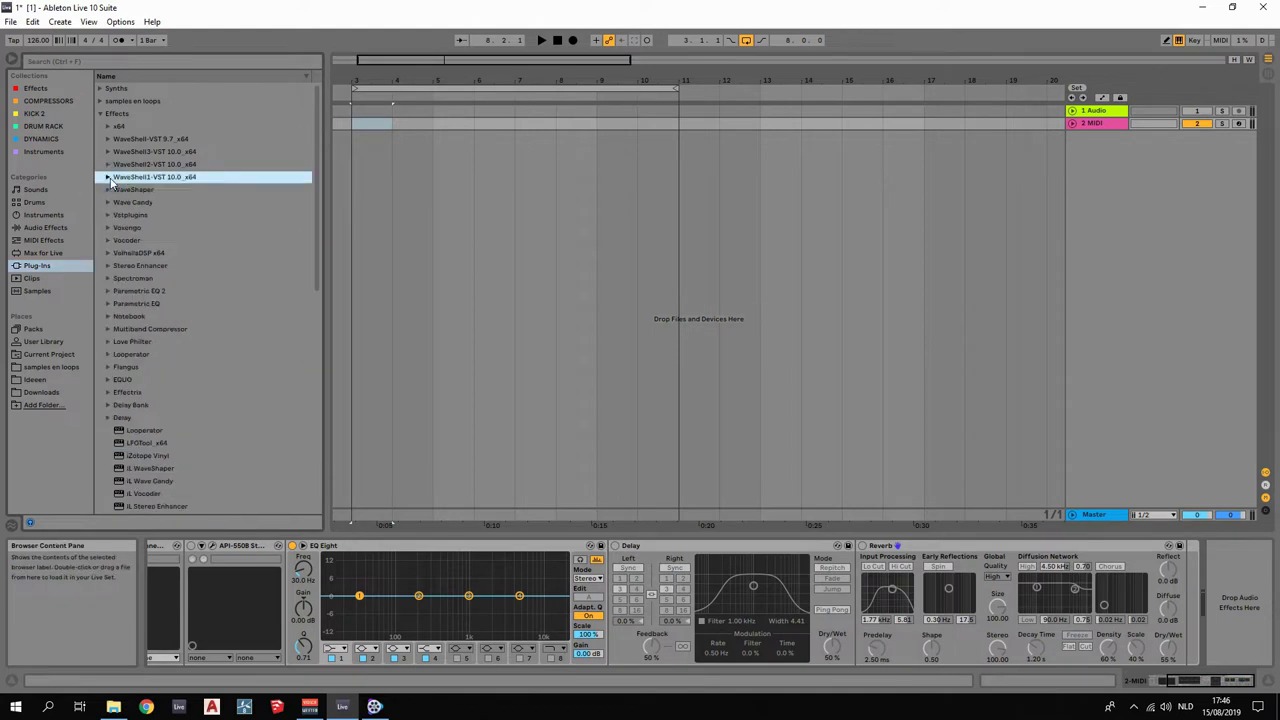
# Search the plug-ins for "lfo" and add LFOTool_x64 after the Reverb at the end of the effect rack.
pyautogui.click(115, 61)
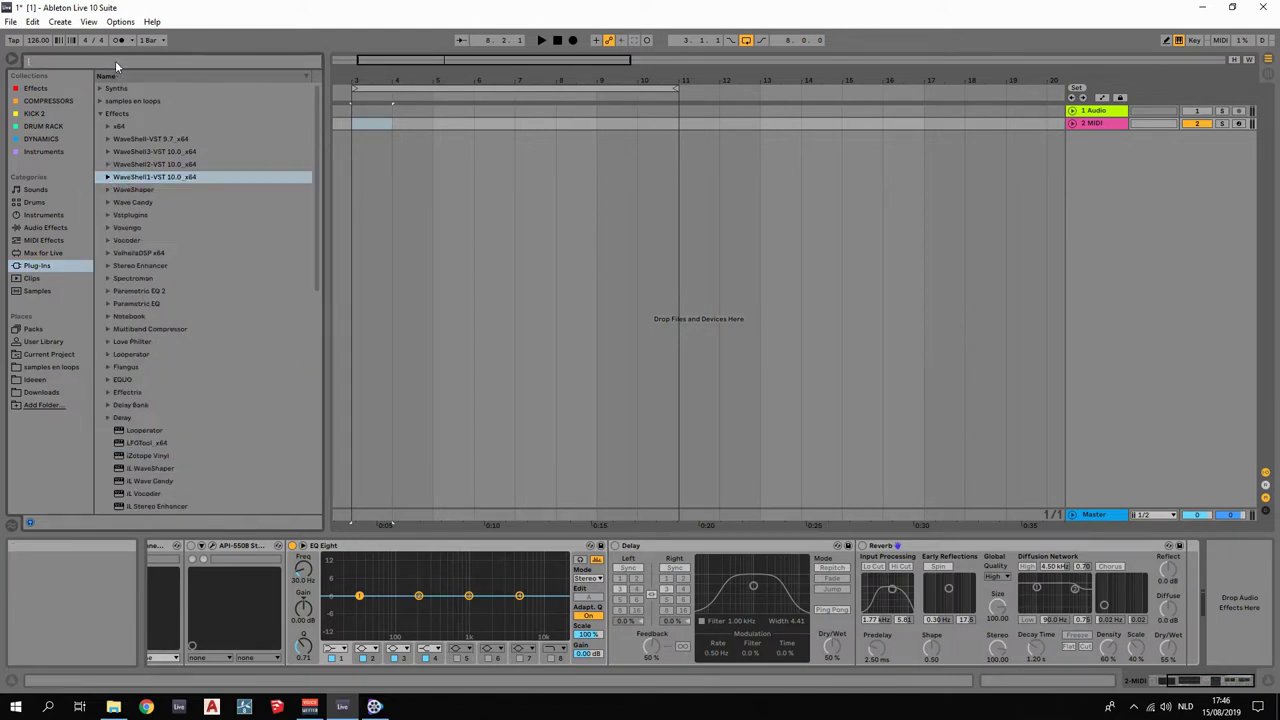
pyautogui.write('k')
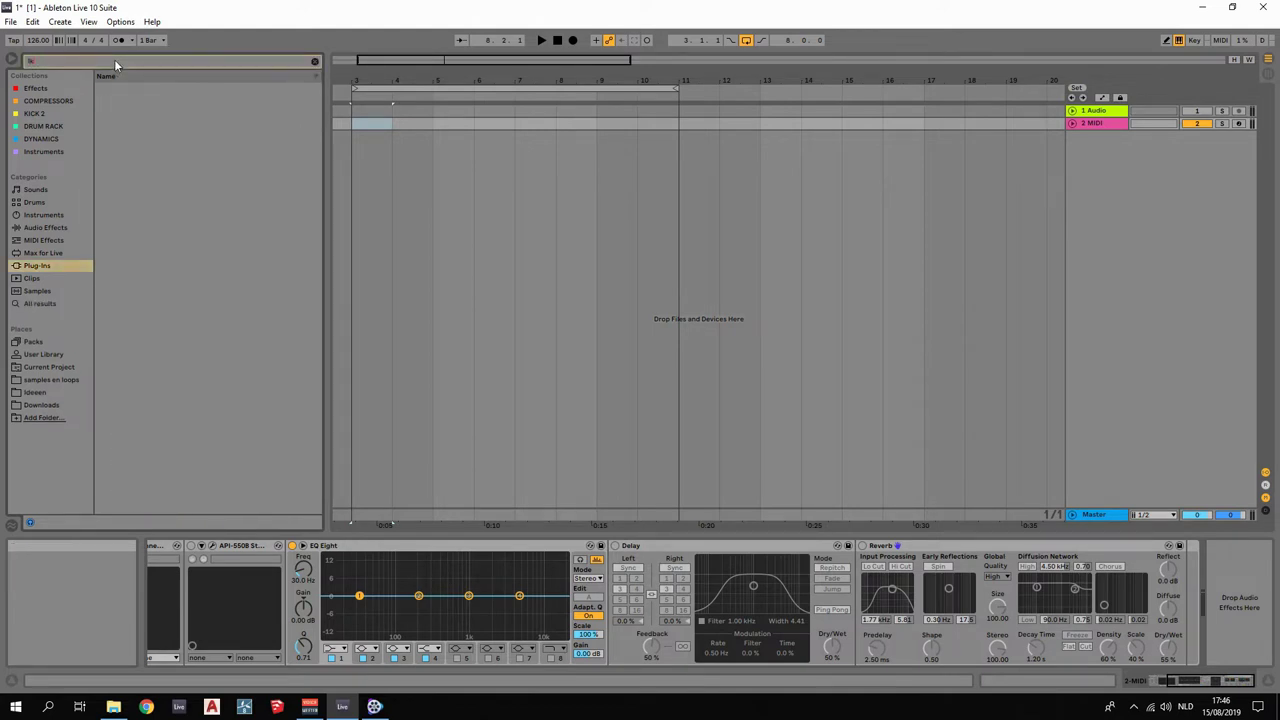
pyautogui.press('BackSpace')
pyautogui.write('lfo')
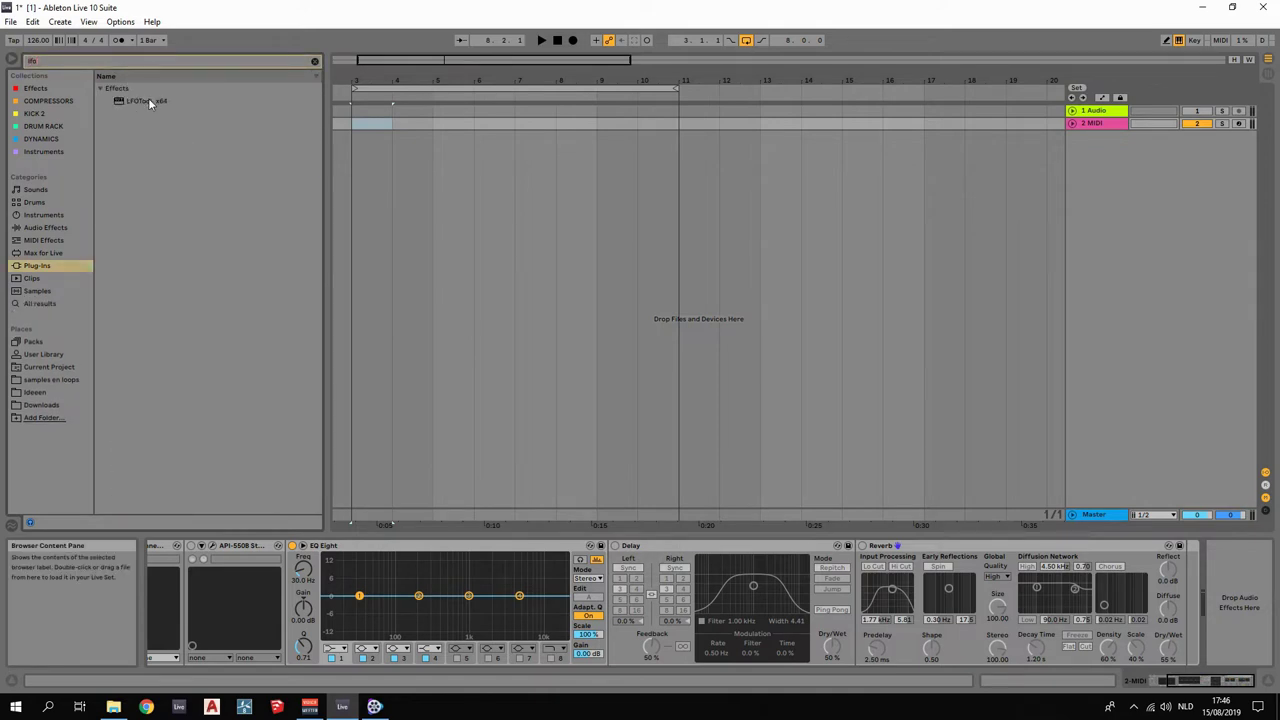
pyautogui.doubleClick(148, 100)
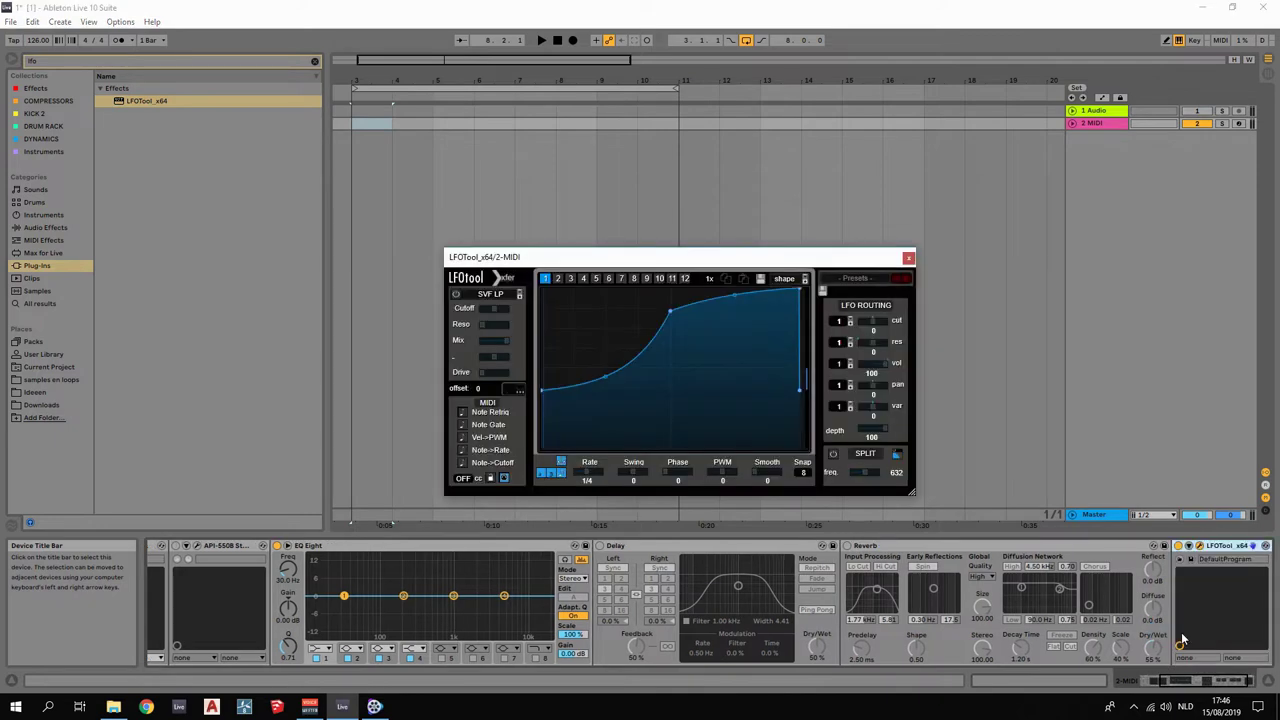
pyautogui.click(1199, 680)
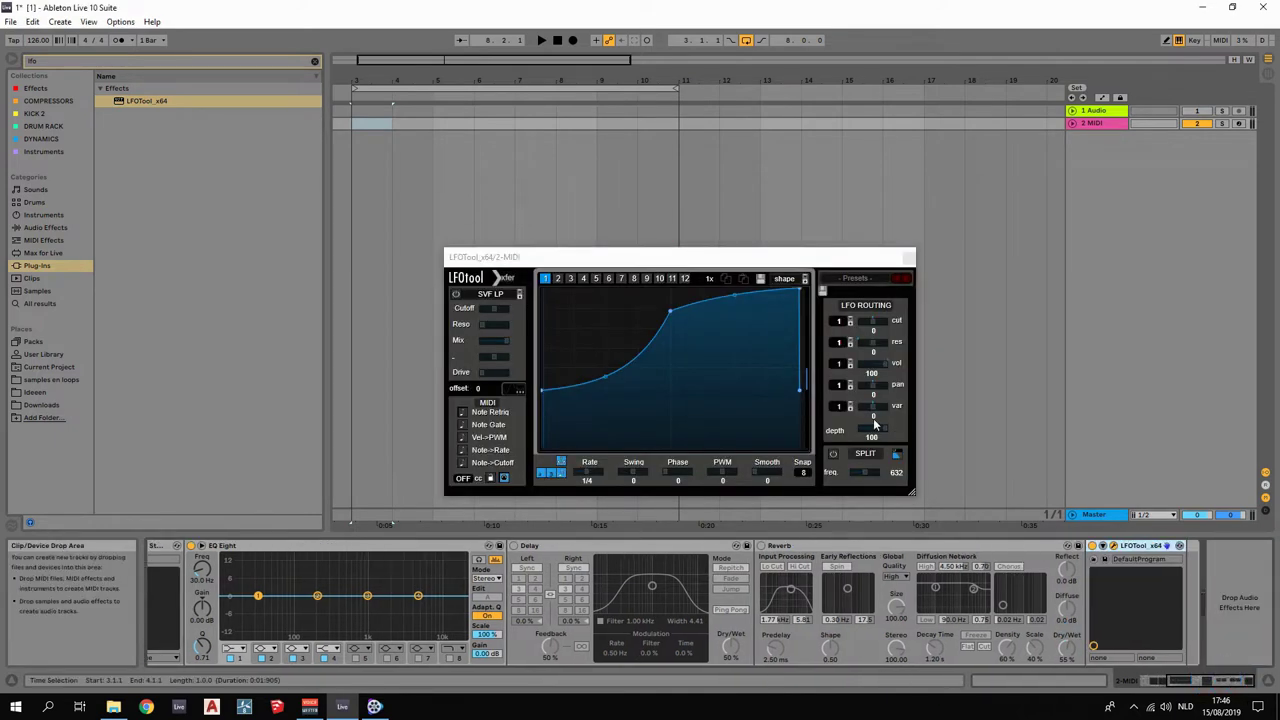
# Reshape the LFOTool curve with a slightly earlier final drop and a lower start level, and deactivate the plug-in with its window closed.
pyautogui.moveTo(801, 296)
pyautogui.mouseDown()
pyautogui.moveTo(778, 280)
pyautogui.moveTo(785, 290)
pyautogui.mouseUp()
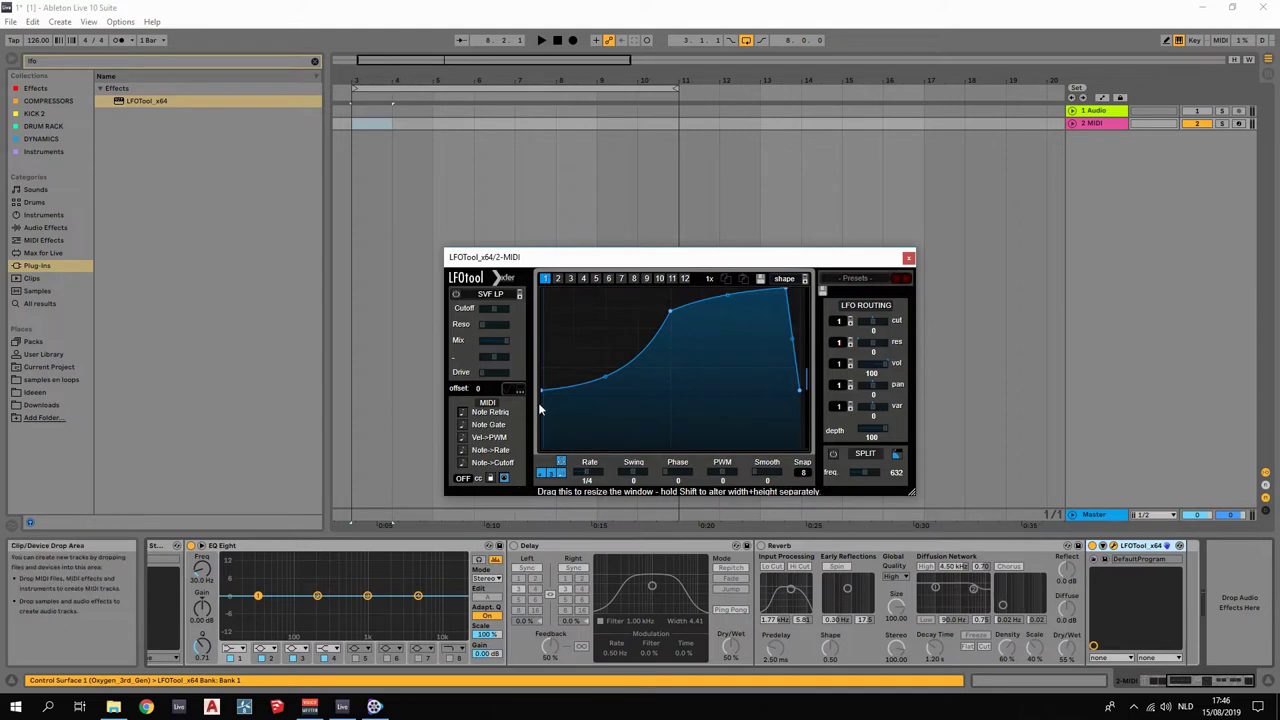
pyautogui.moveTo(541, 391); pyautogui.dragTo(543, 398)
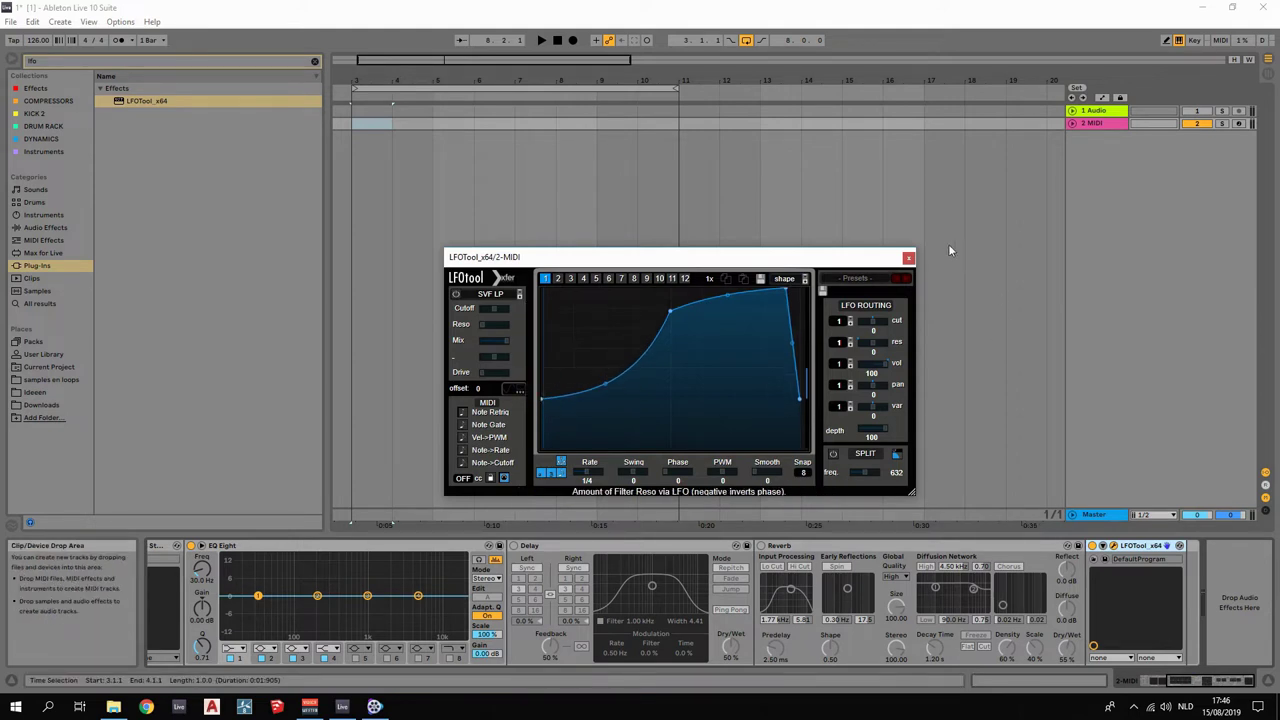
pyautogui.click(908, 259)
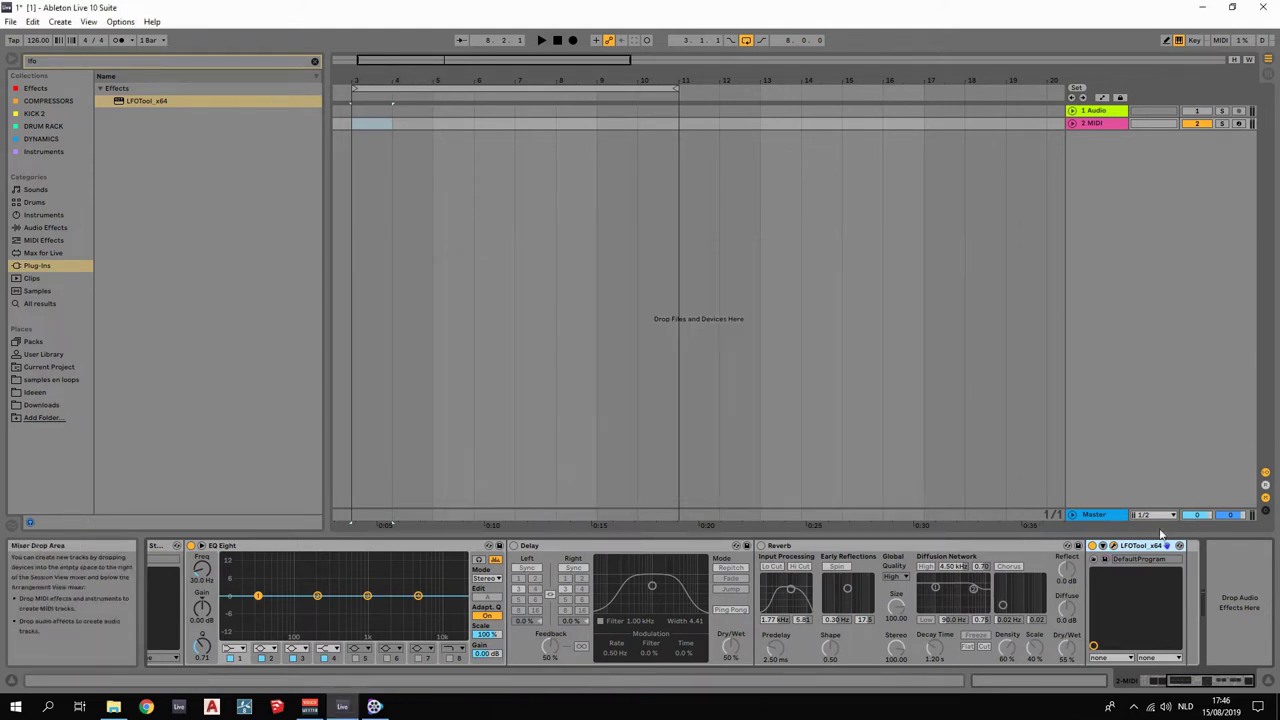
pyautogui.click(1093, 546)
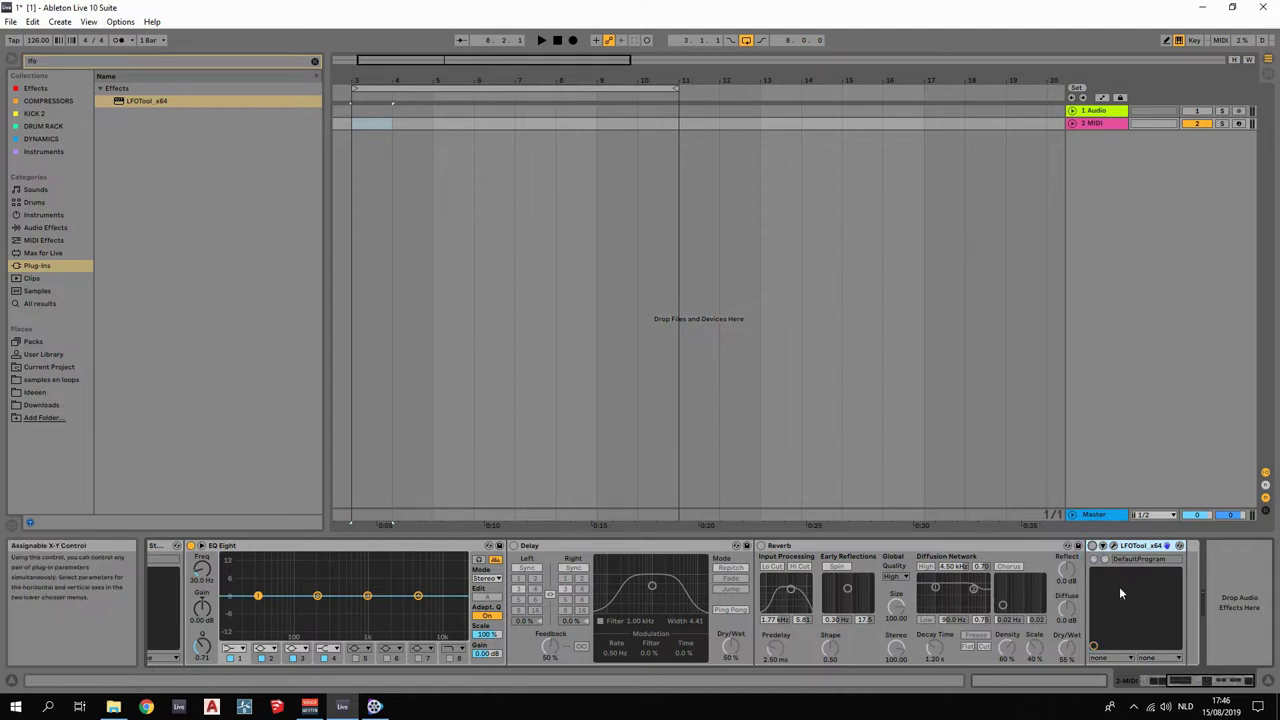
# In Session View, save the MIDI track with its effect rack as the default MIDI track, overwriting the existing default.
pyautogui.moveTo(1208, 682); pyautogui.dragTo(1079, 691)
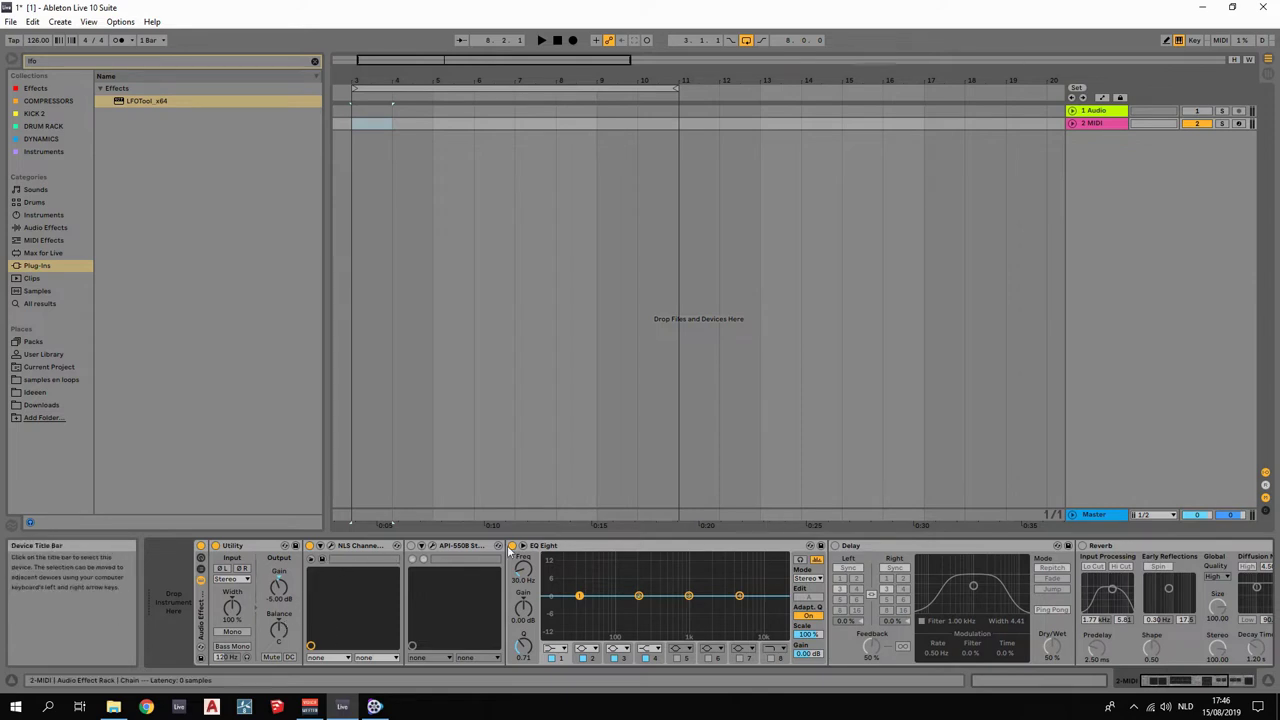
pyautogui.moveTo(1193, 682); pyautogui.dragTo(1240, 681)
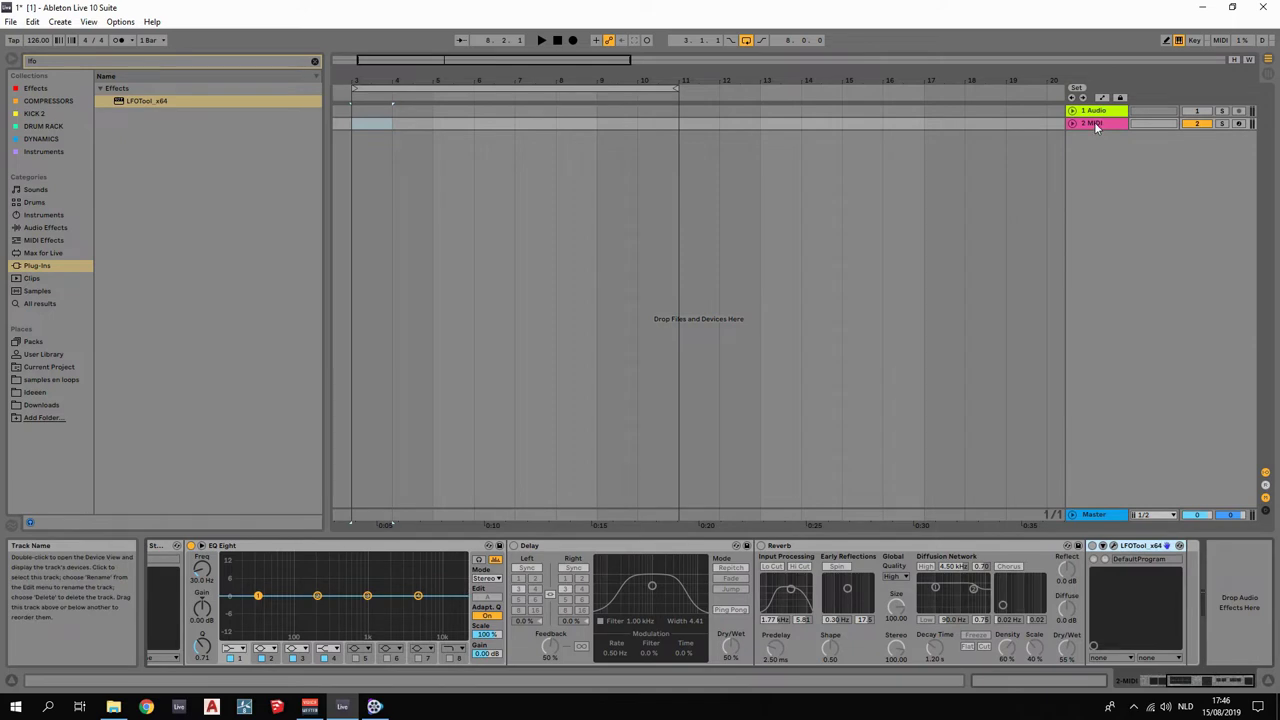
pyautogui.press('Tab')
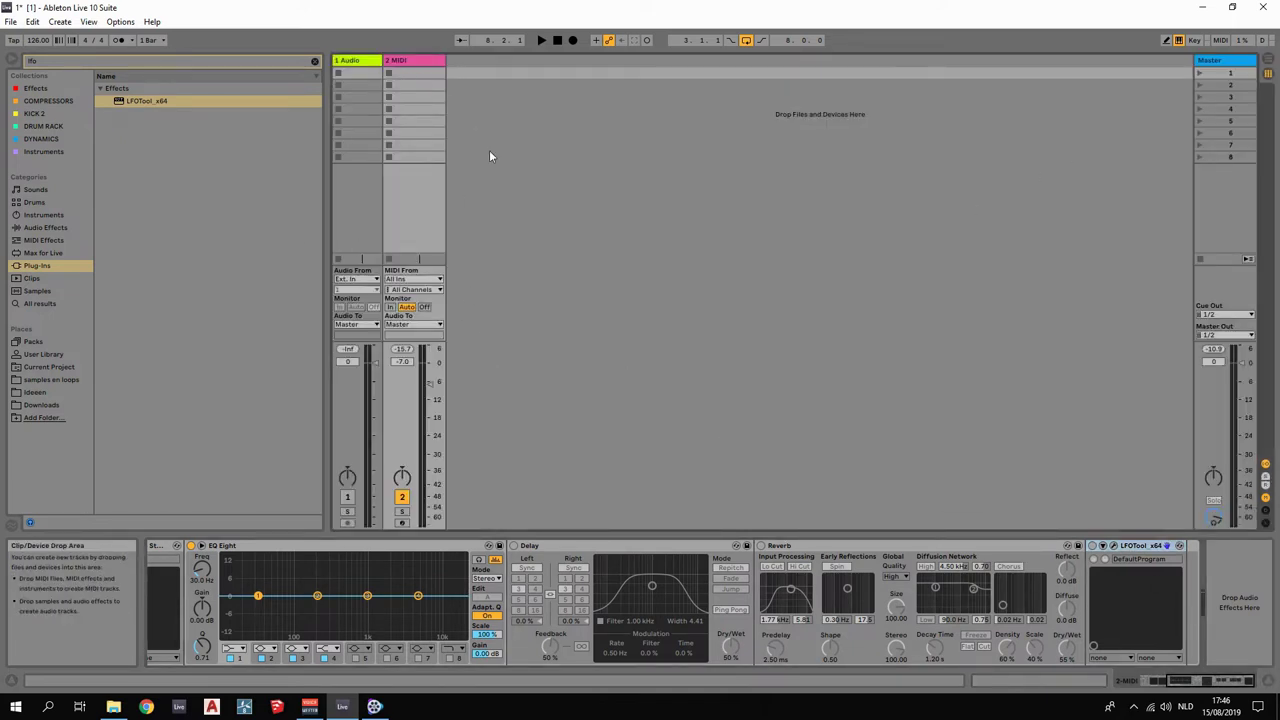
pyautogui.rightClick(405, 58)
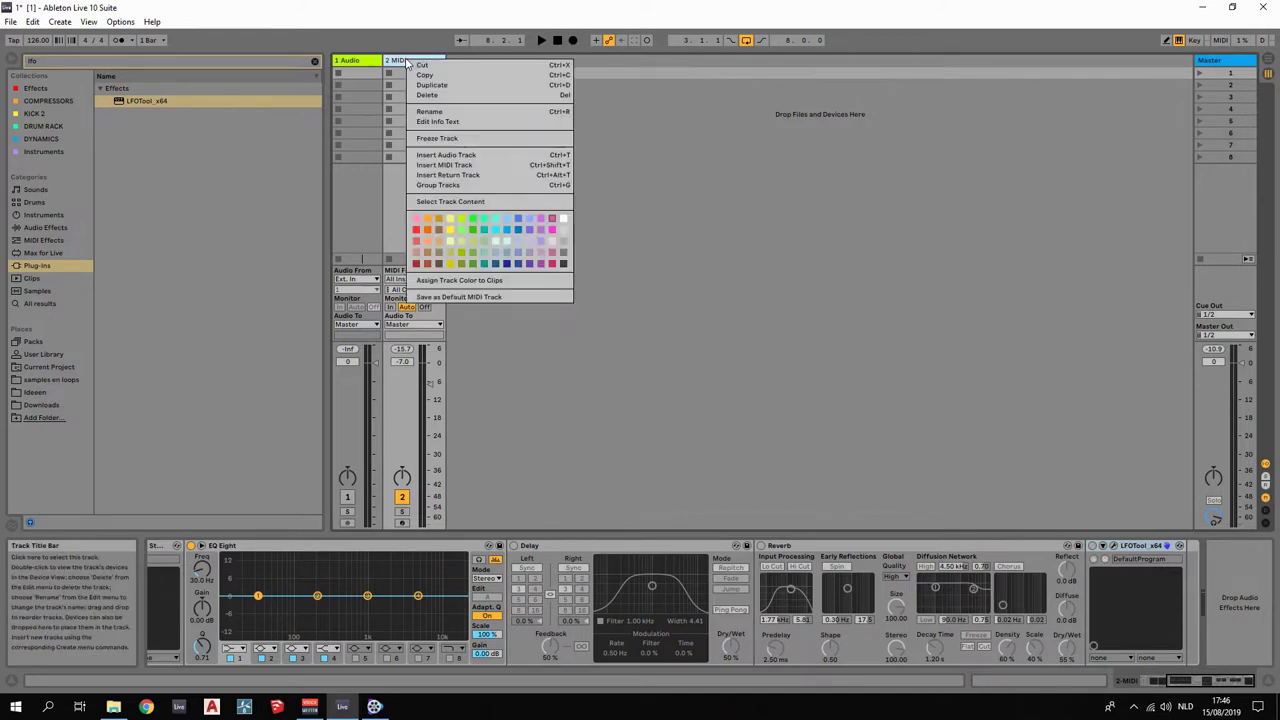
pyautogui.click(481, 298)
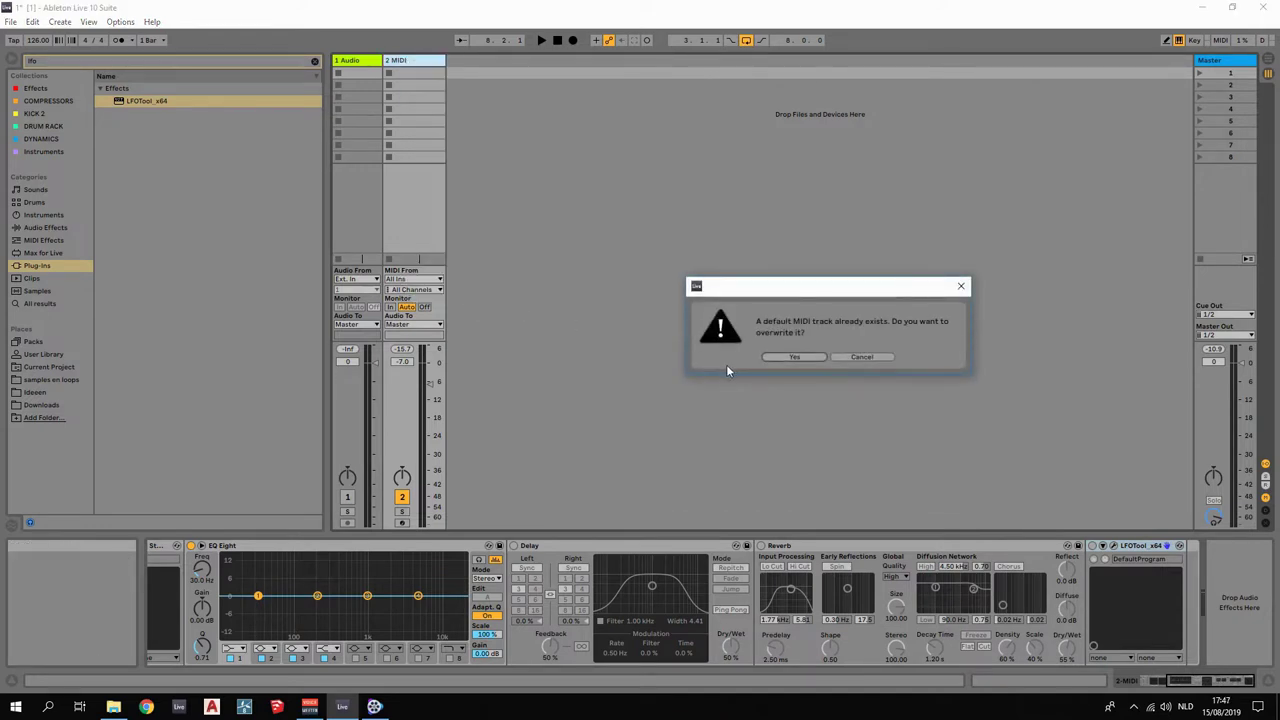
pyautogui.click(793, 357)
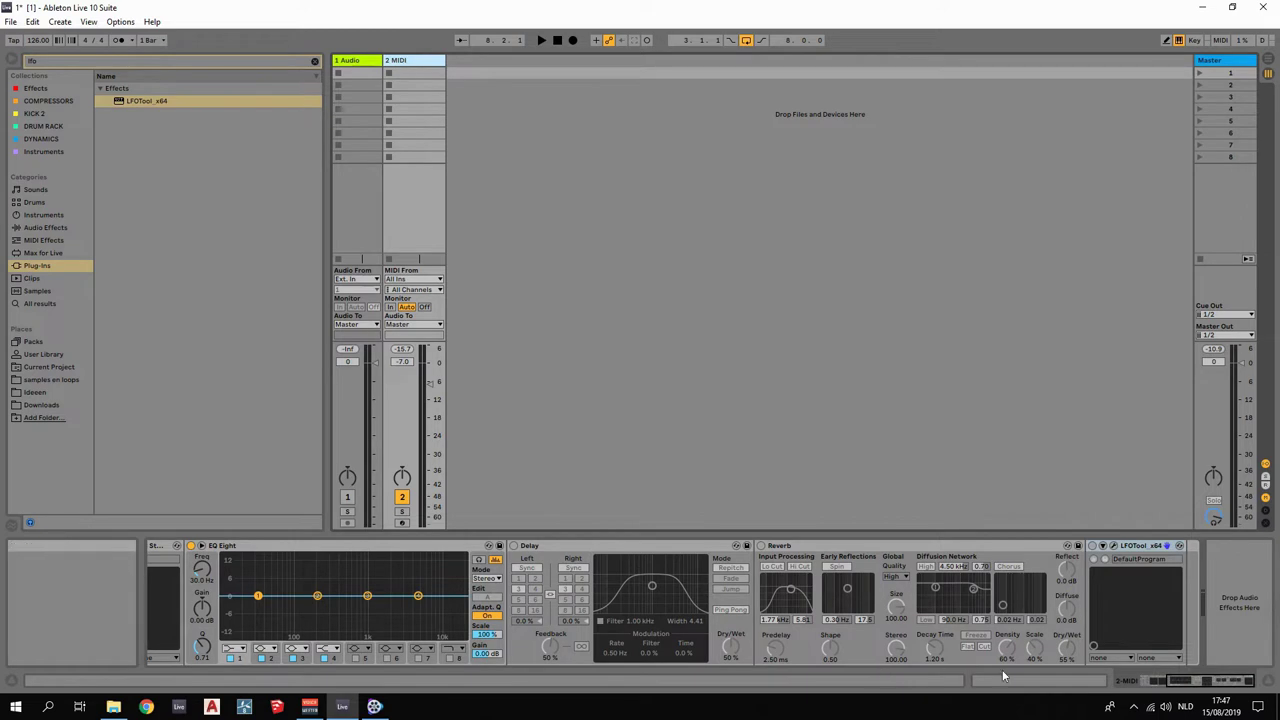
# Copy the whole Audio Effect Rack from the MIDI track to the audio track.
pyautogui.moveTo(1189, 685); pyautogui.dragTo(1156, 687)
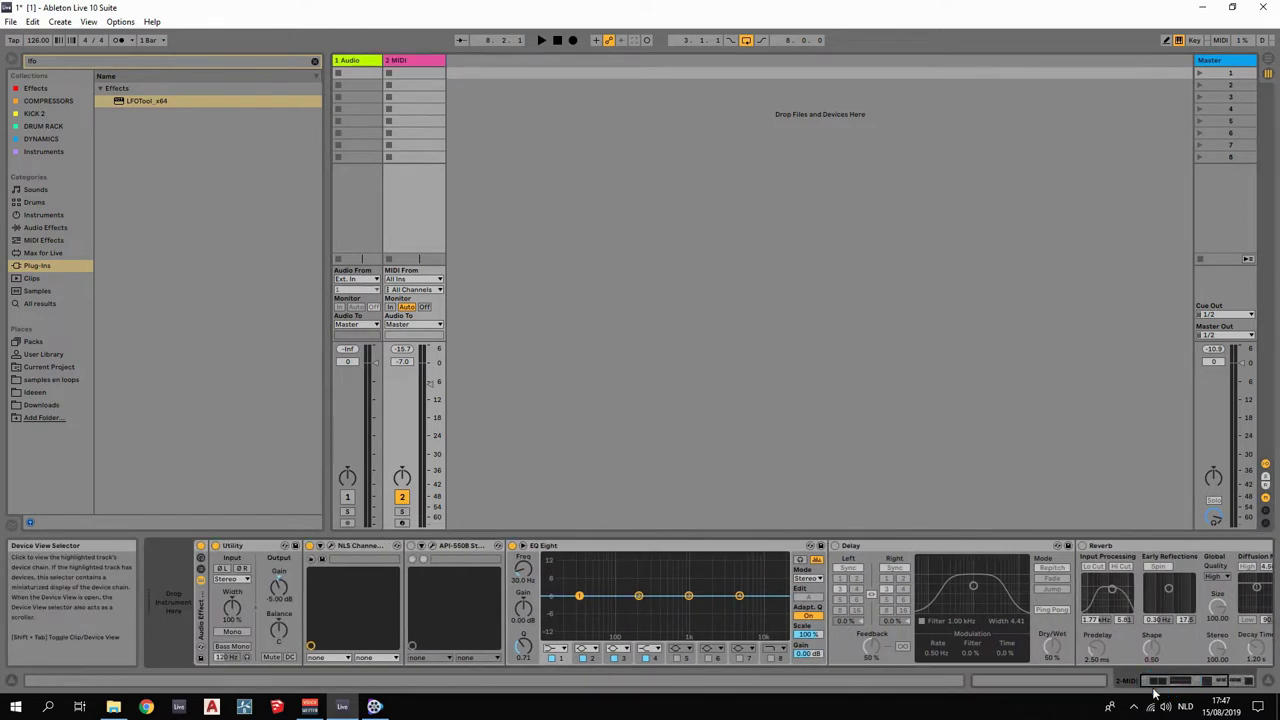
pyautogui.click(202, 624)
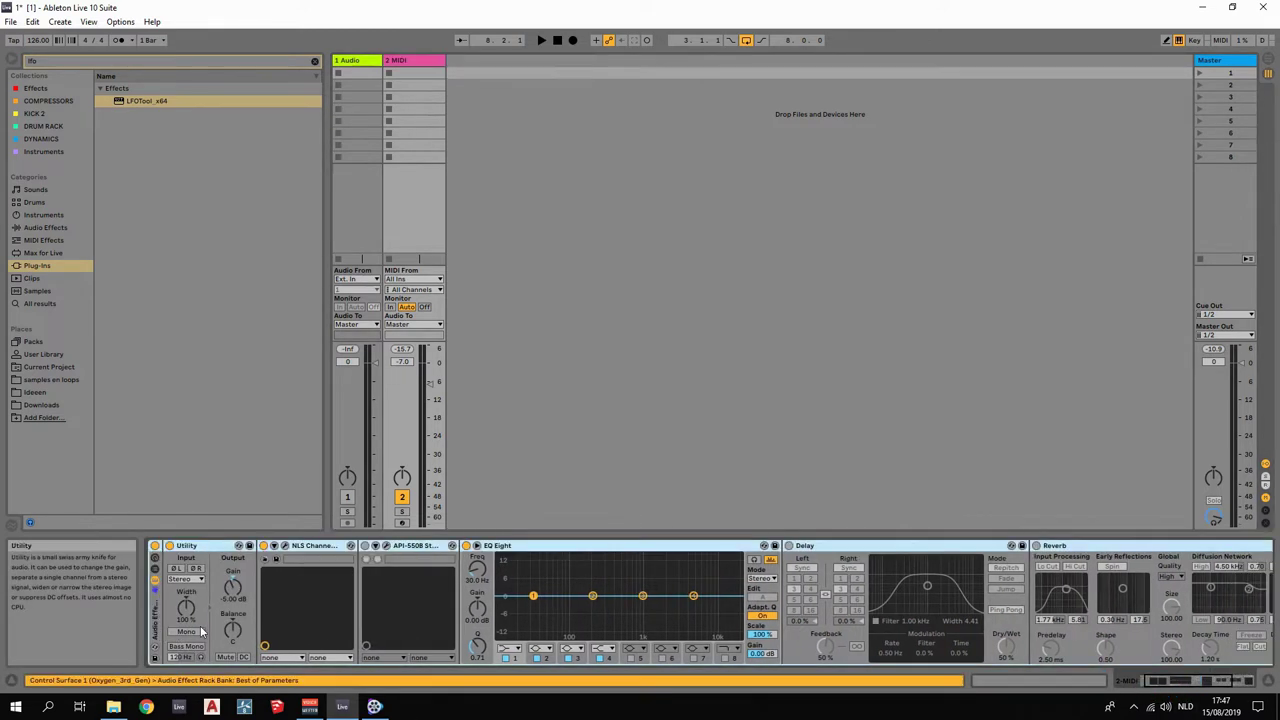
pyautogui.moveTo(1183, 682); pyautogui.dragTo(1160, 679)
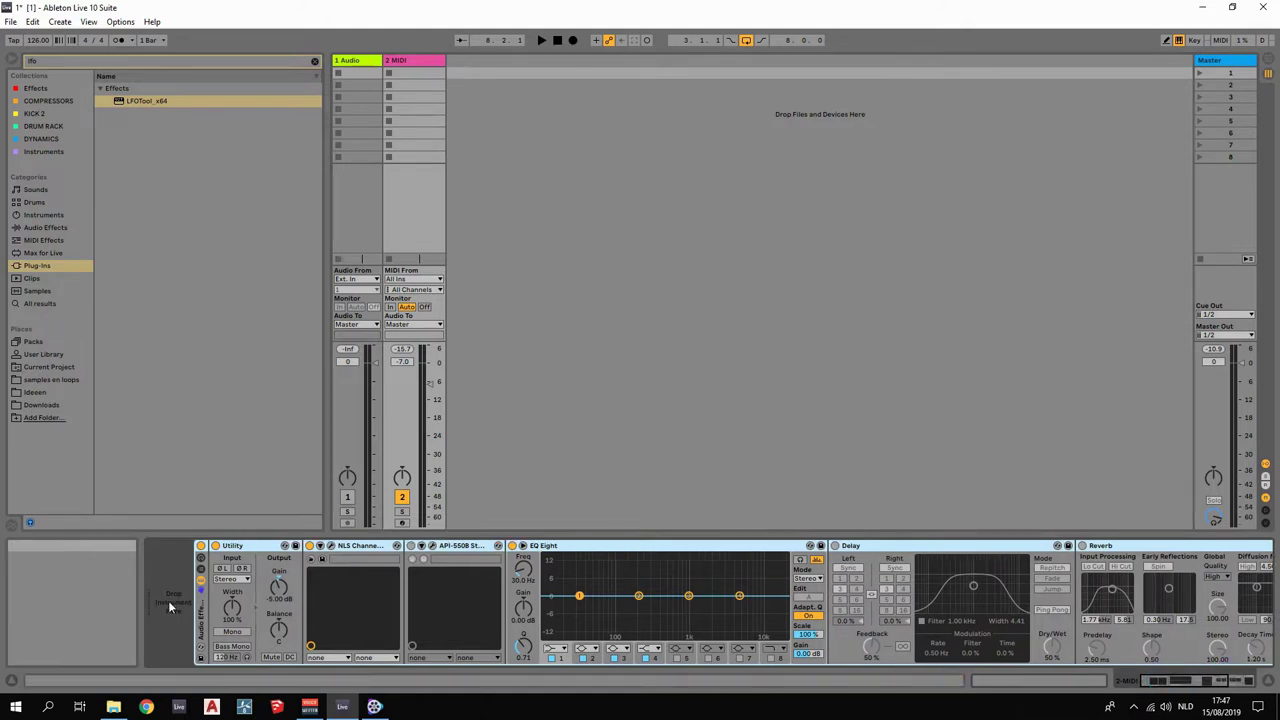
pyautogui.click(361, 61)
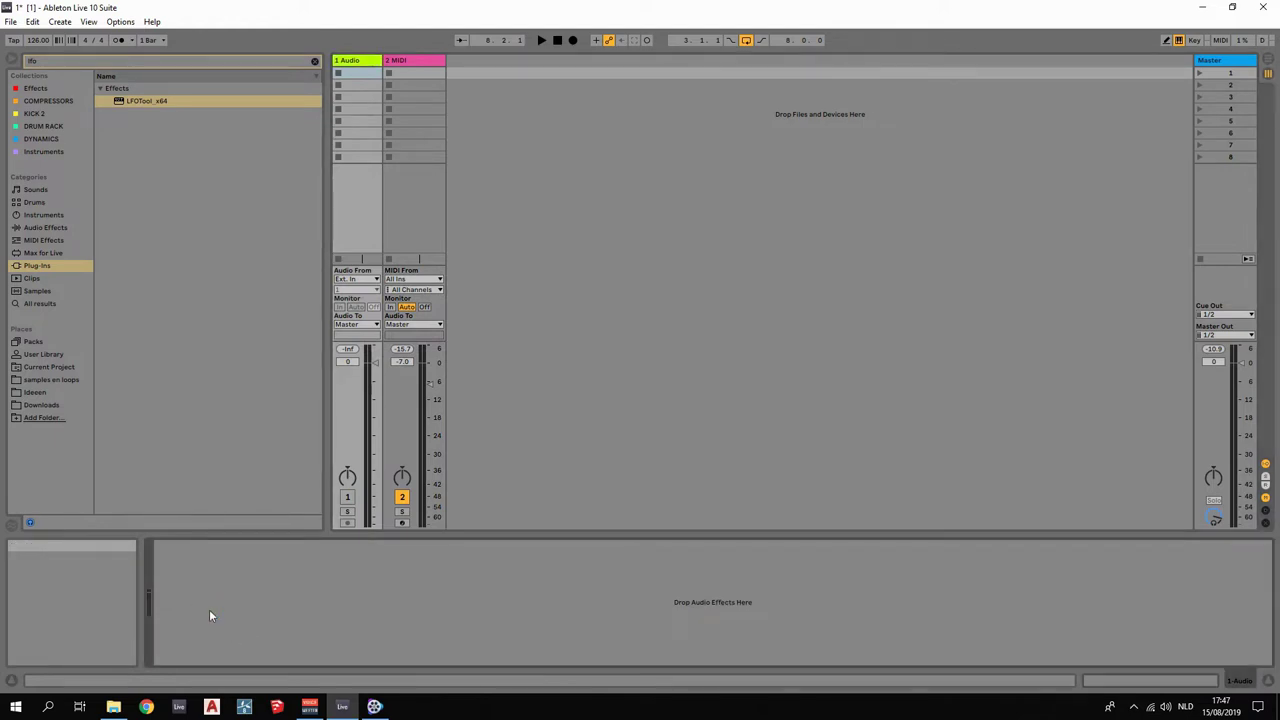
pyautogui.hotkey('ctrl', 'v')
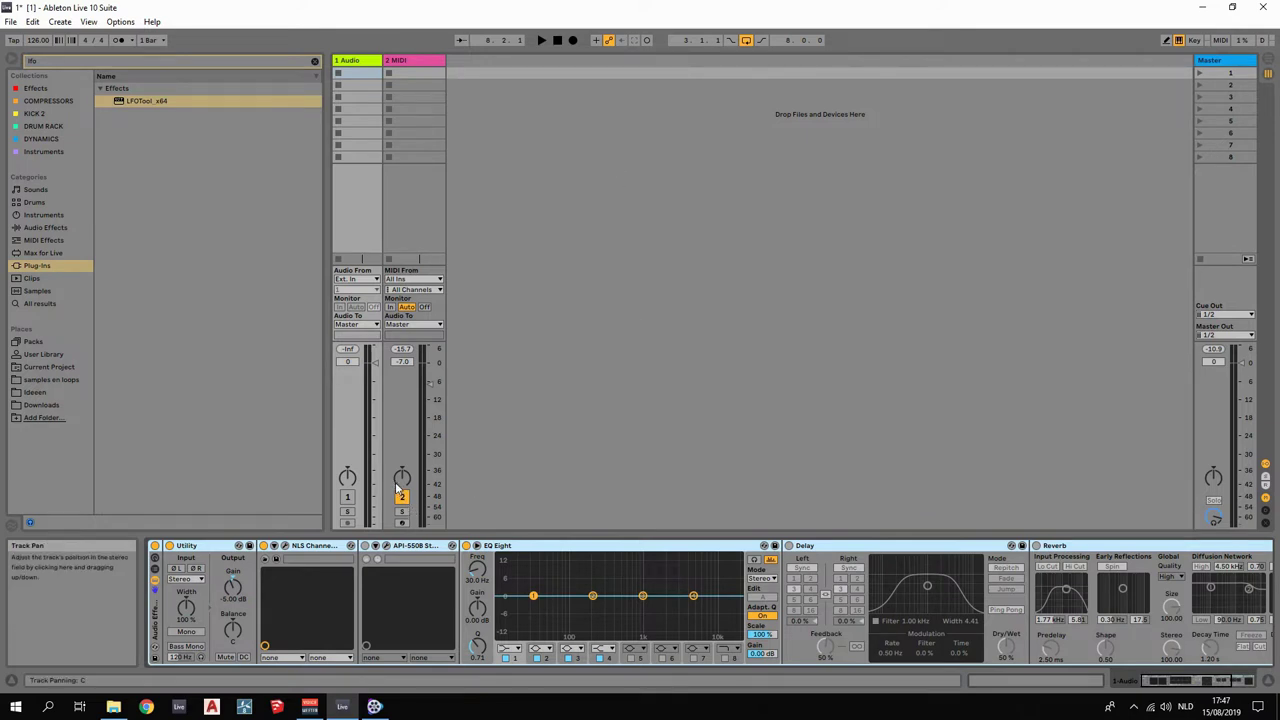
# Widen the audio track slightly and save it with its effect rack as the default audio track.
pyautogui.click(372, 60)
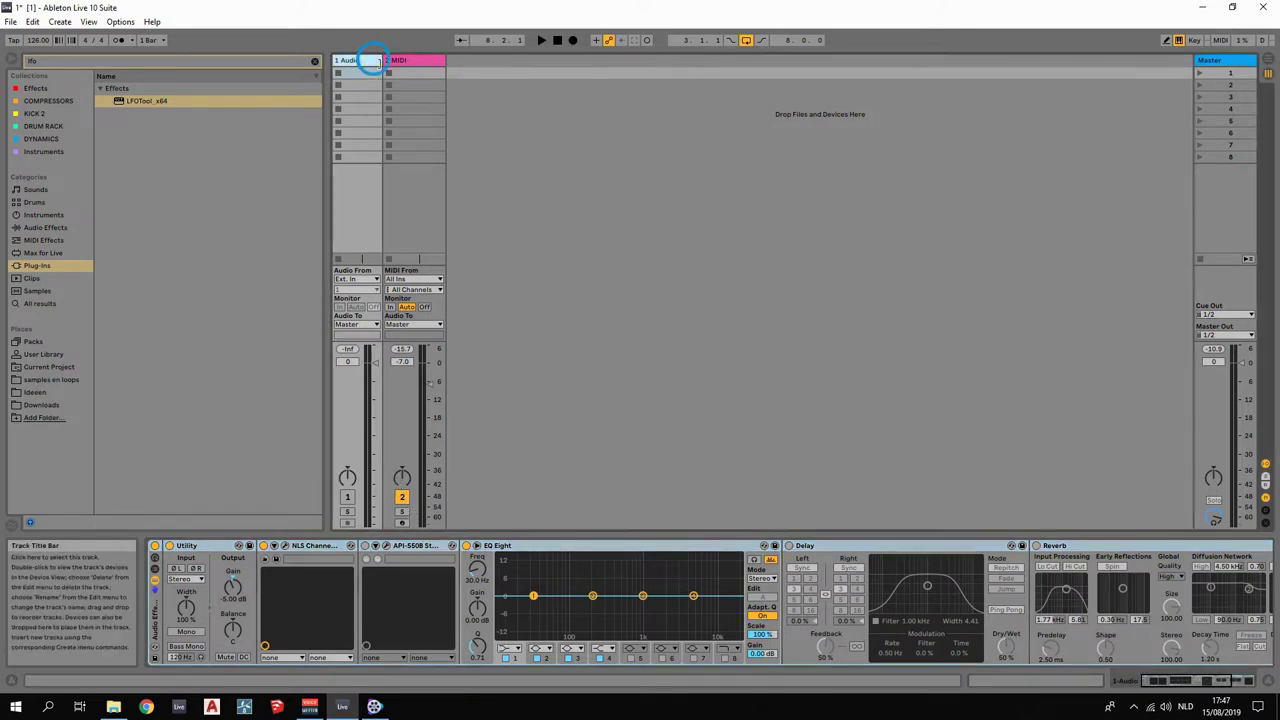
pyautogui.moveTo(379, 60); pyautogui.dragTo(392, 60)
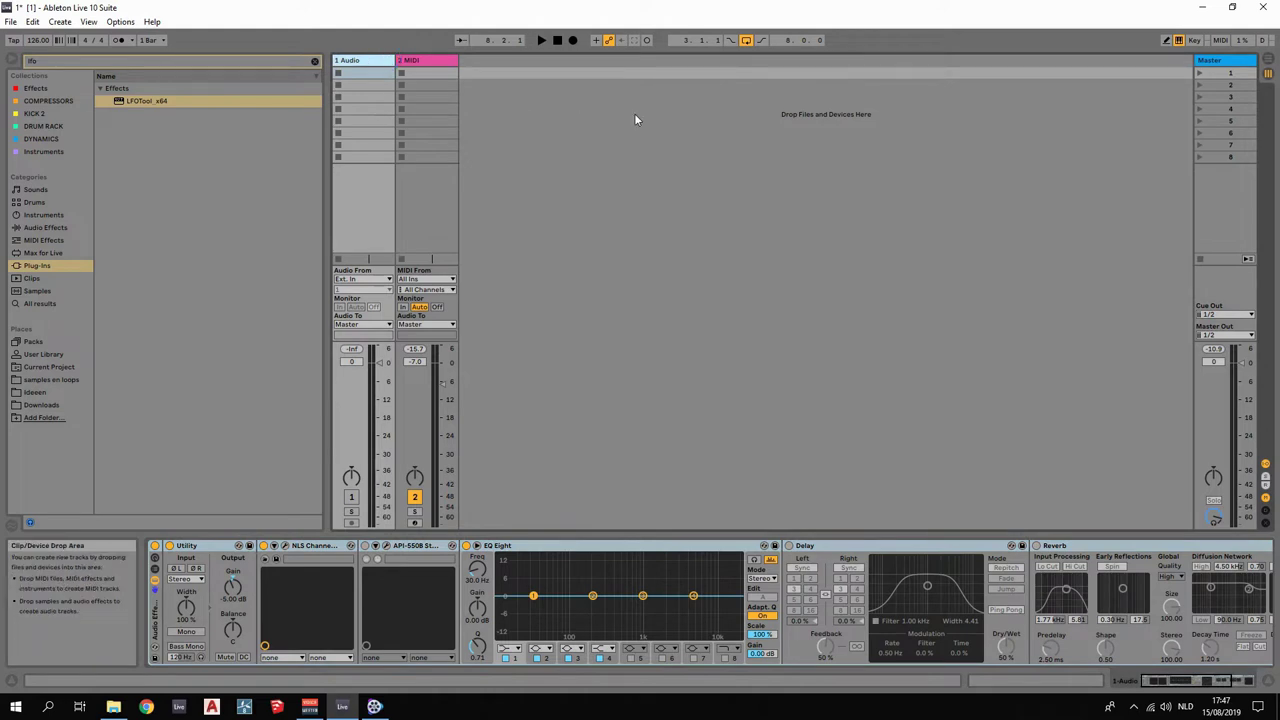
pyautogui.rightClick(376, 61)
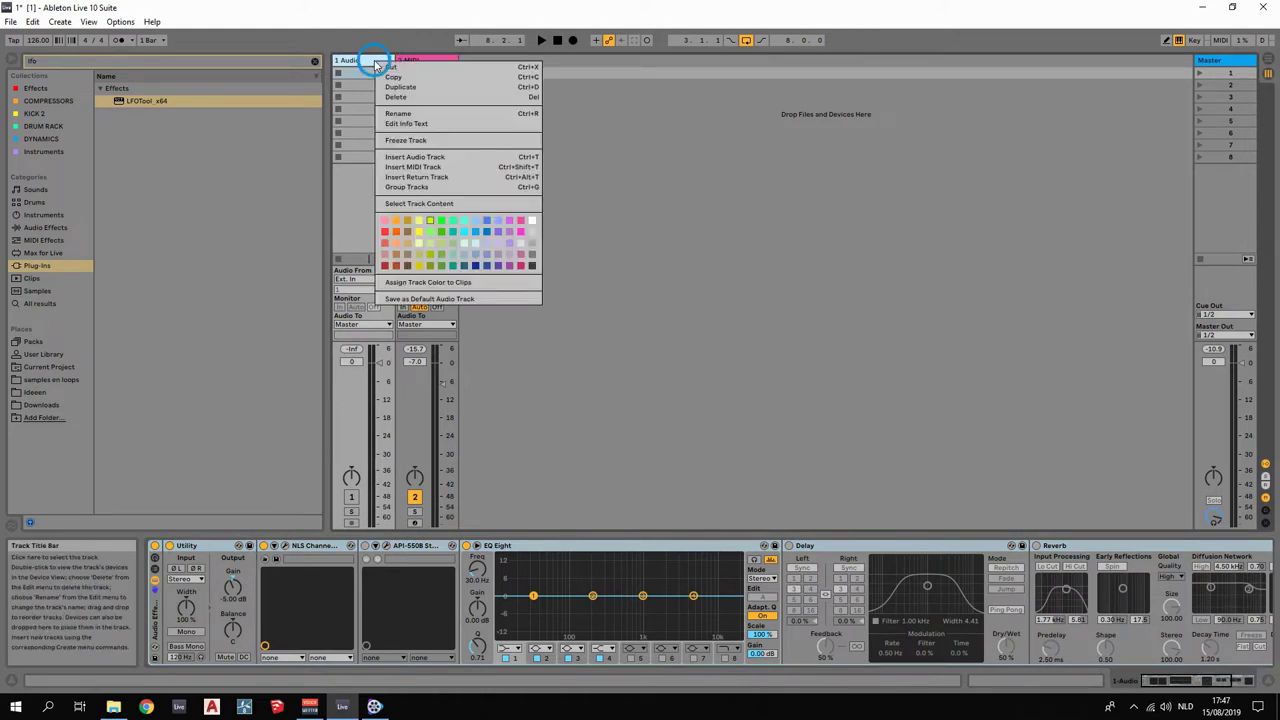
pyautogui.click(453, 300)
pyautogui.click(797, 360)
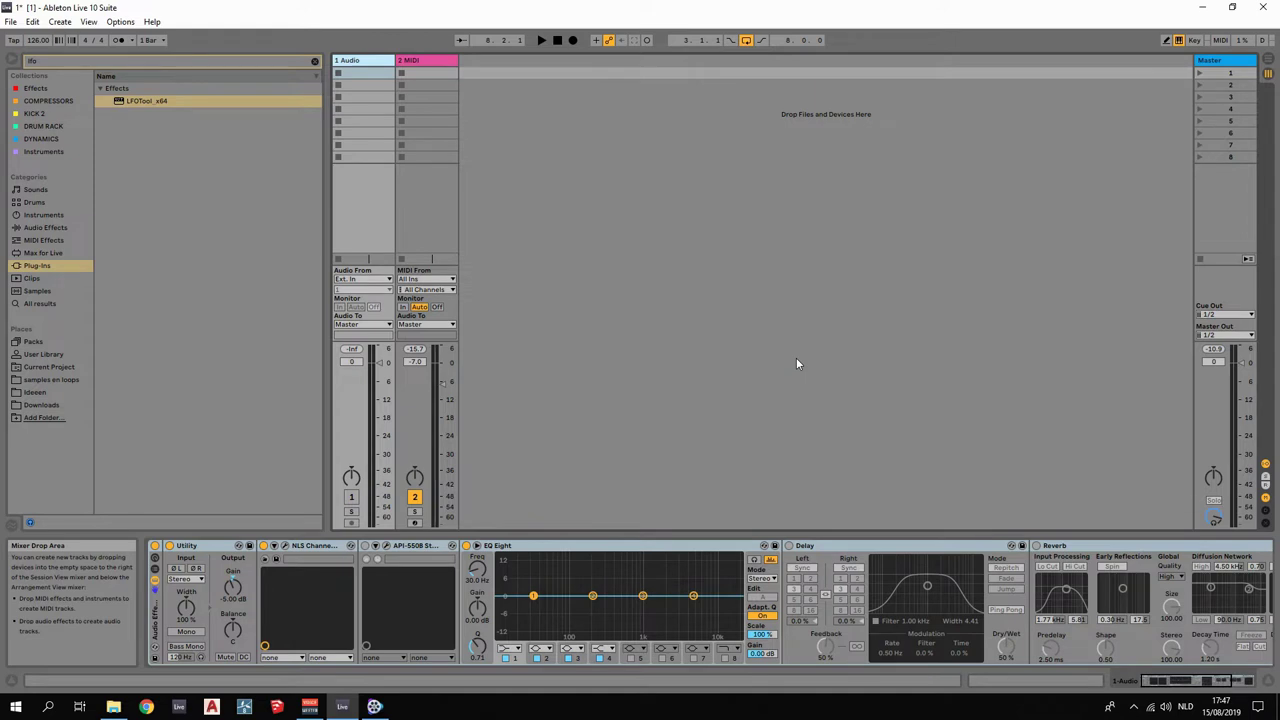
# Return to Arrangement View and select the MIDI track.
pyautogui.press('Tab')
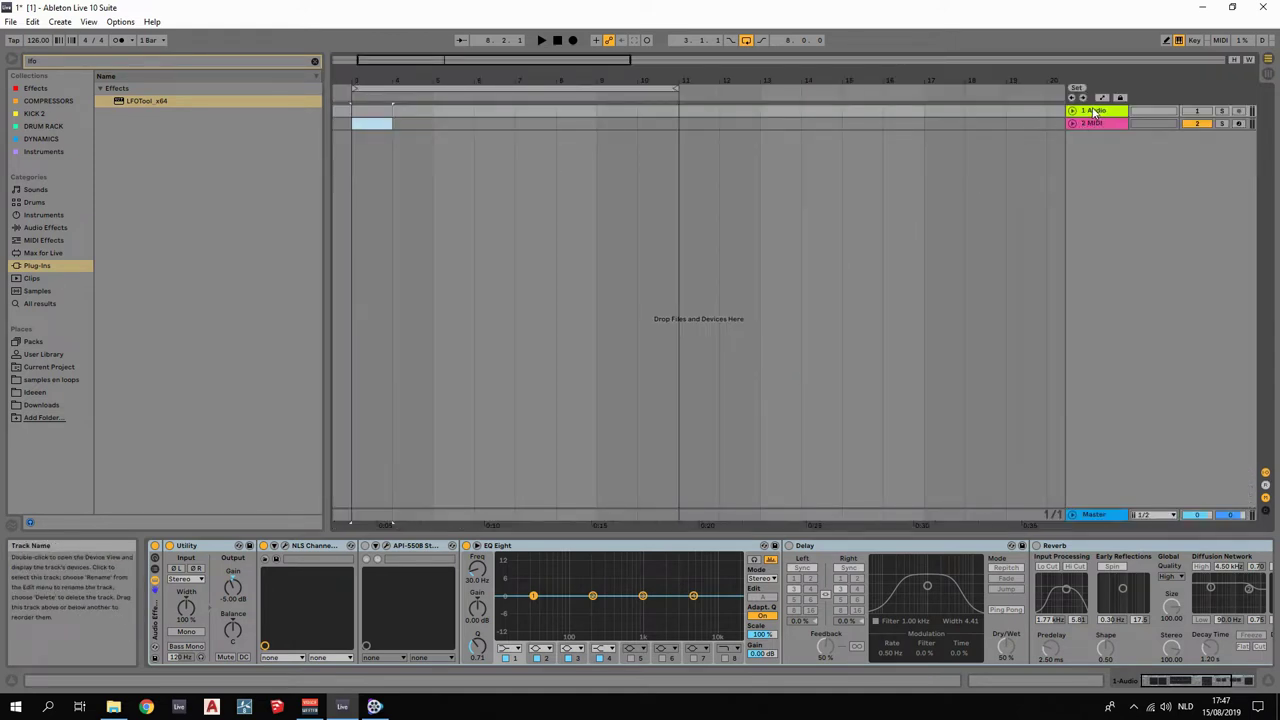
pyautogui.click(1100, 125)
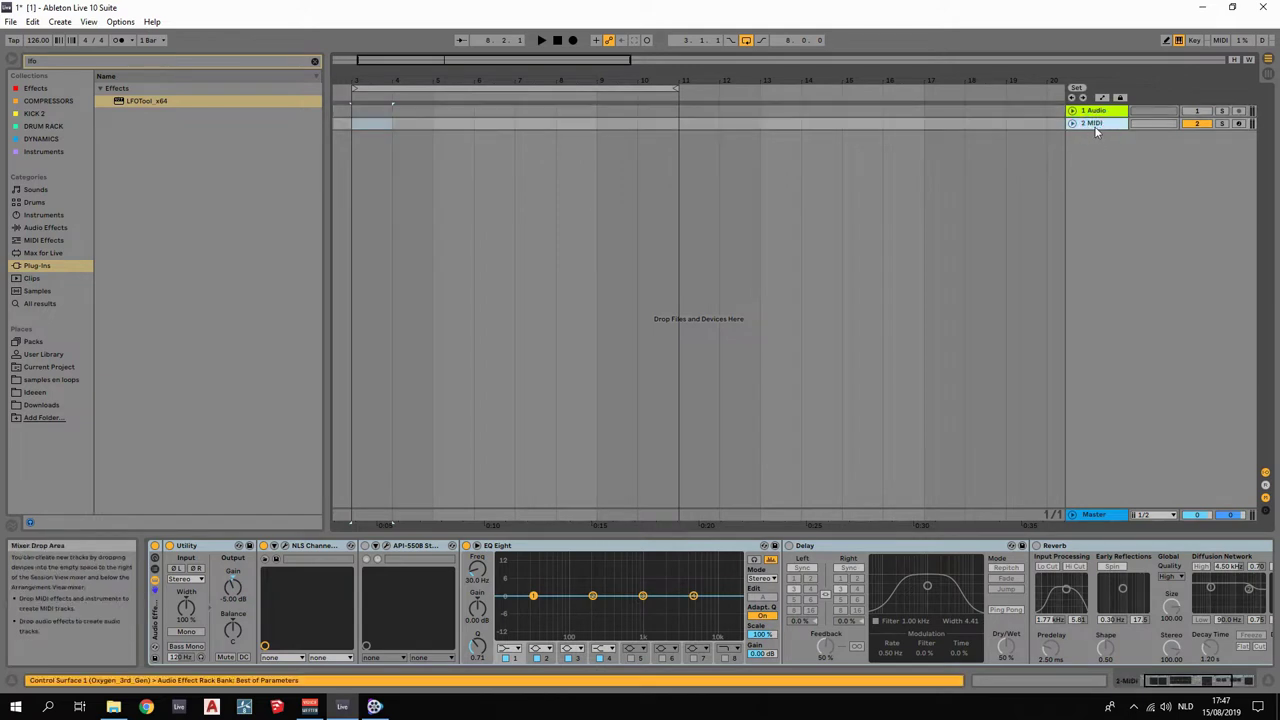
# Insert a new audio track below the first audio track and switch to Session View.
pyautogui.click(1097, 112)
pyautogui.rightClick(1098, 113)
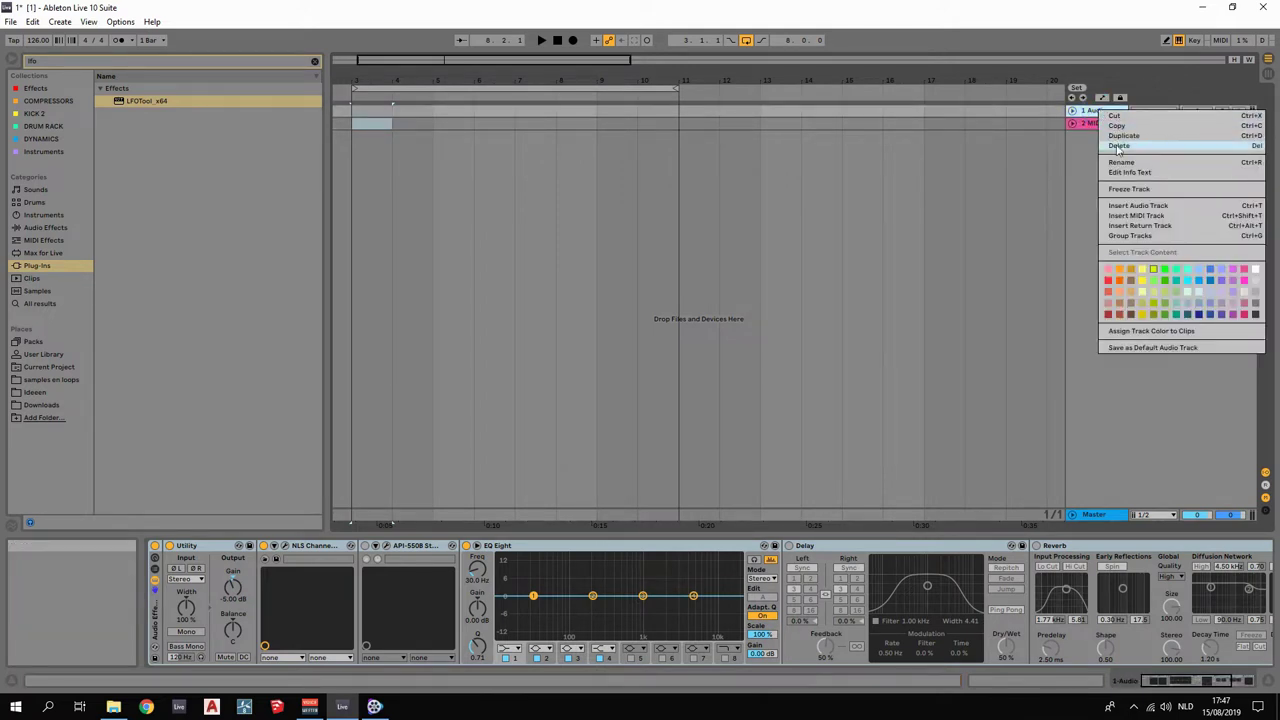
pyautogui.click(1141, 206)
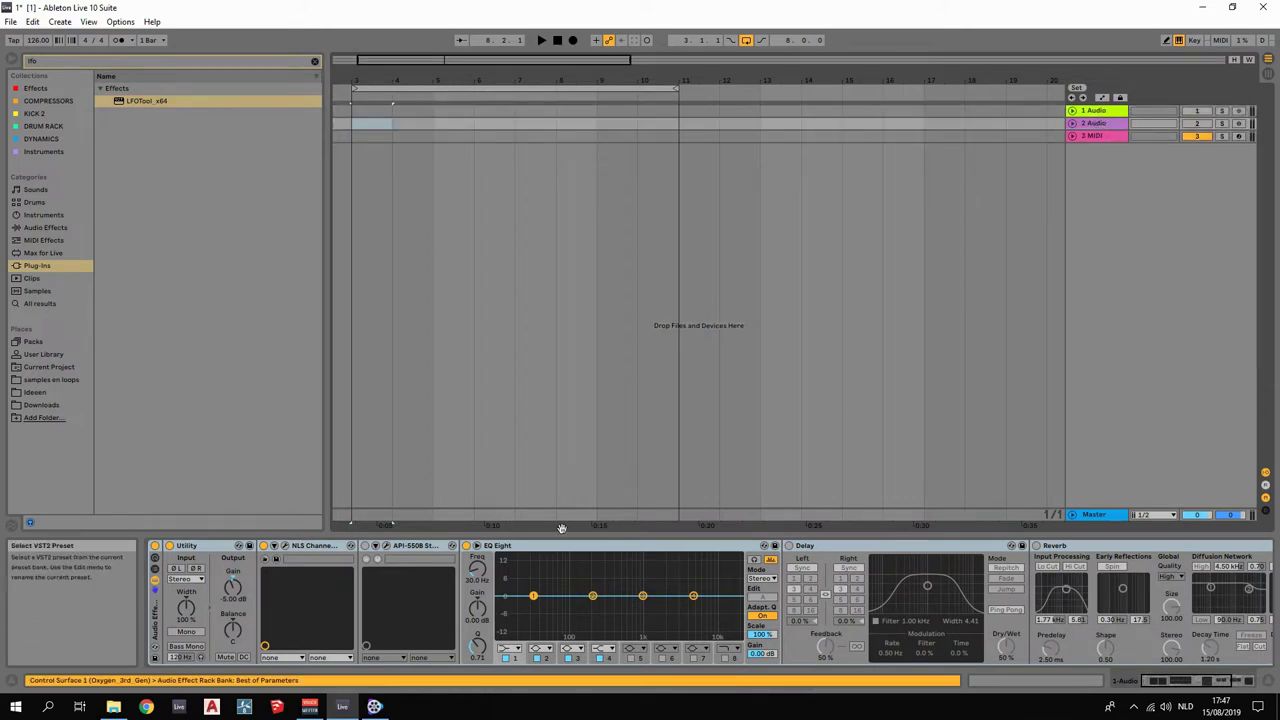
pyautogui.click(1100, 111)
pyautogui.press('Tab')
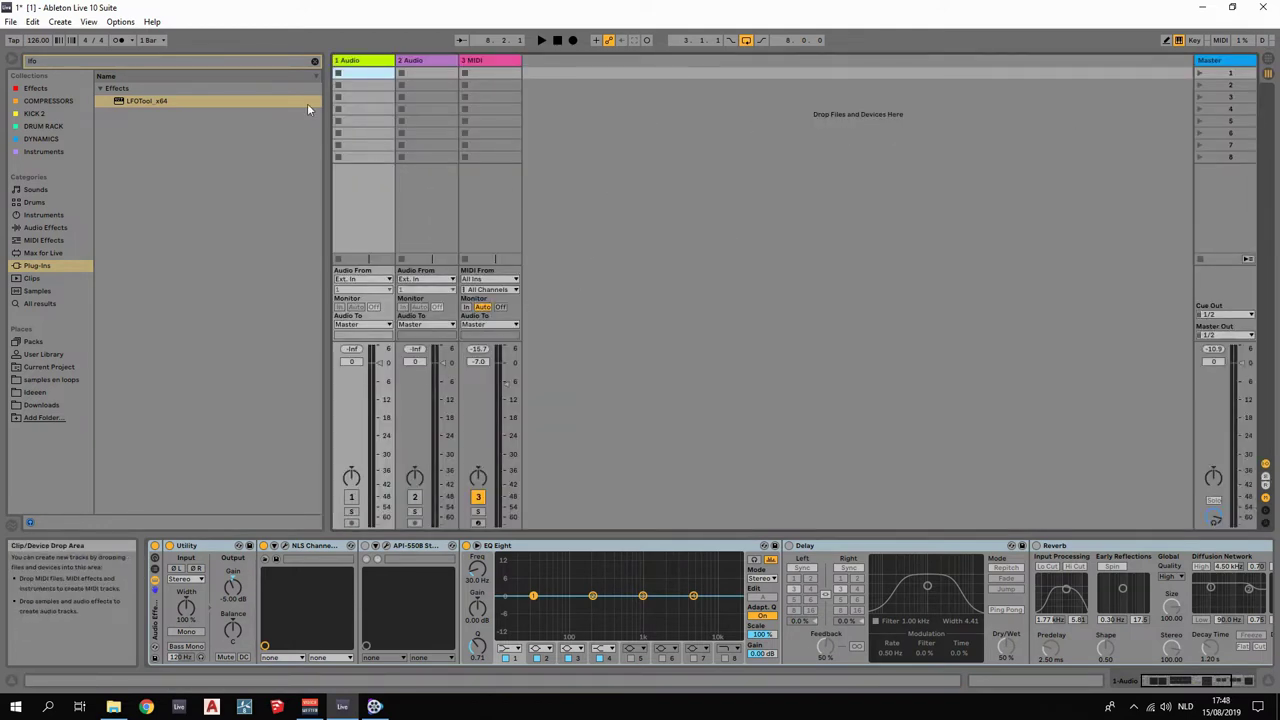
pyautogui.click(482, 61)
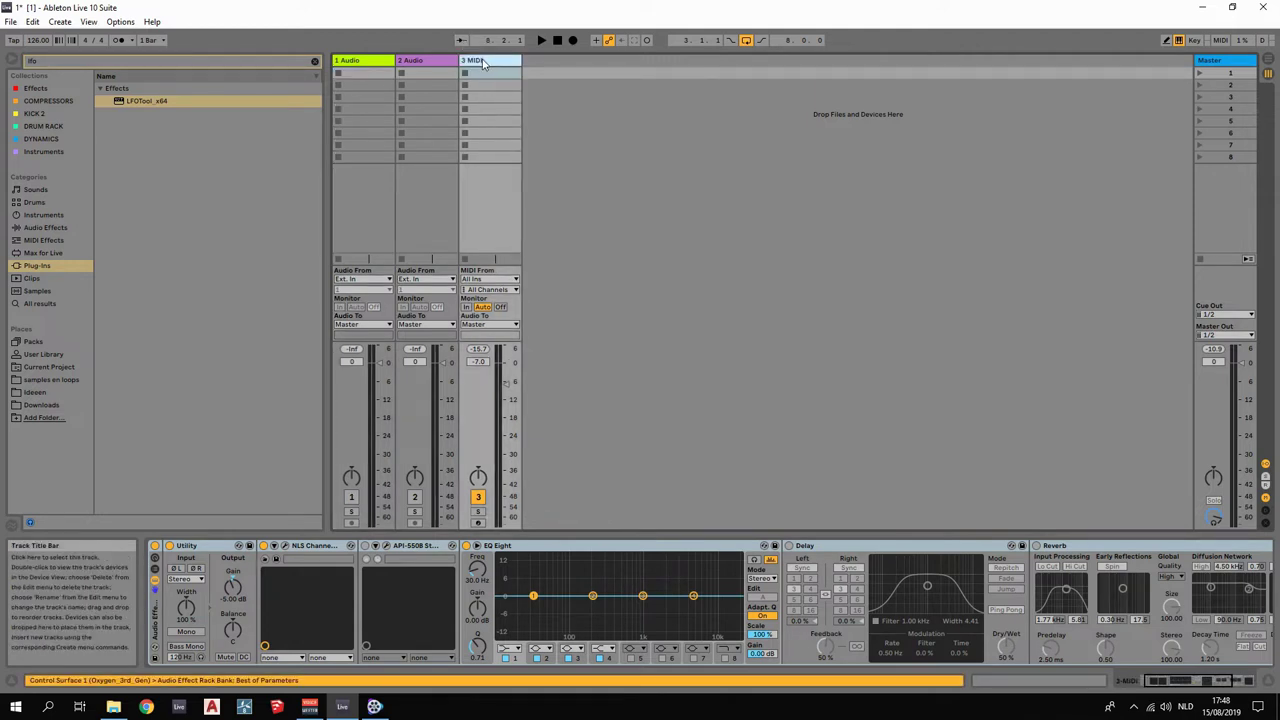
pyautogui.rightClick(482, 63)
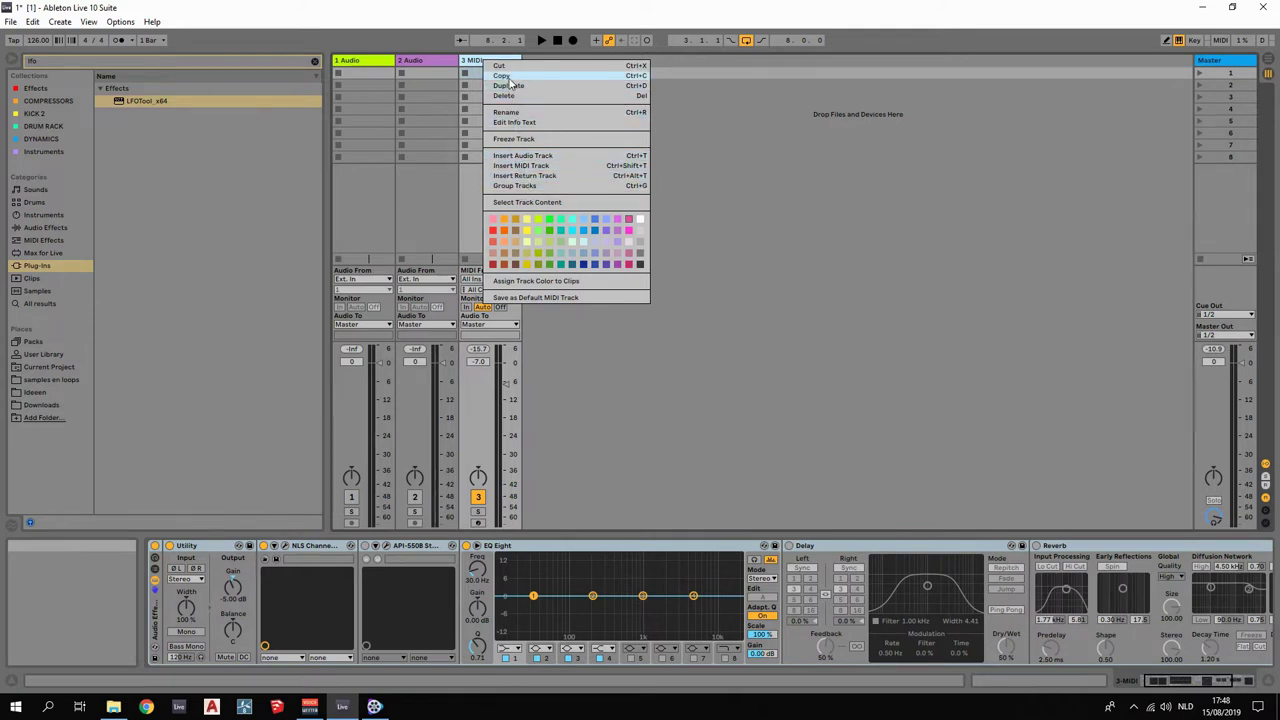
pyautogui.click(508, 77)
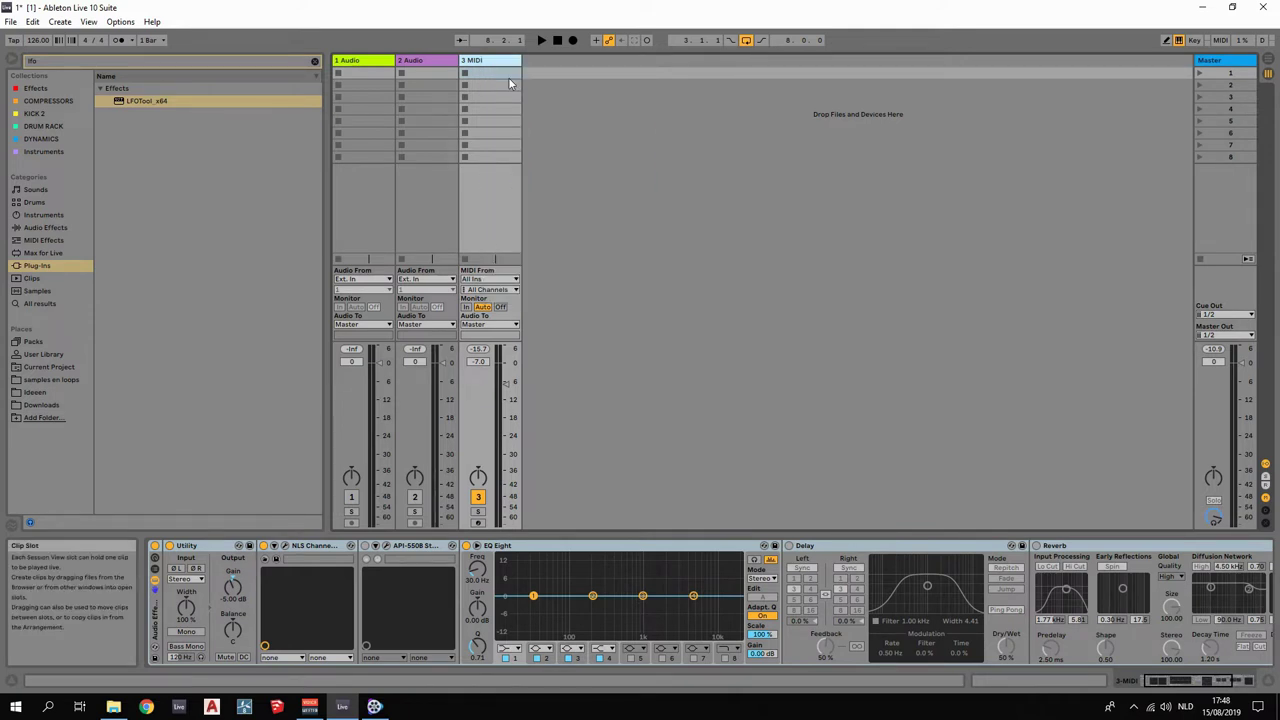
pyautogui.rightClick(540, 71)
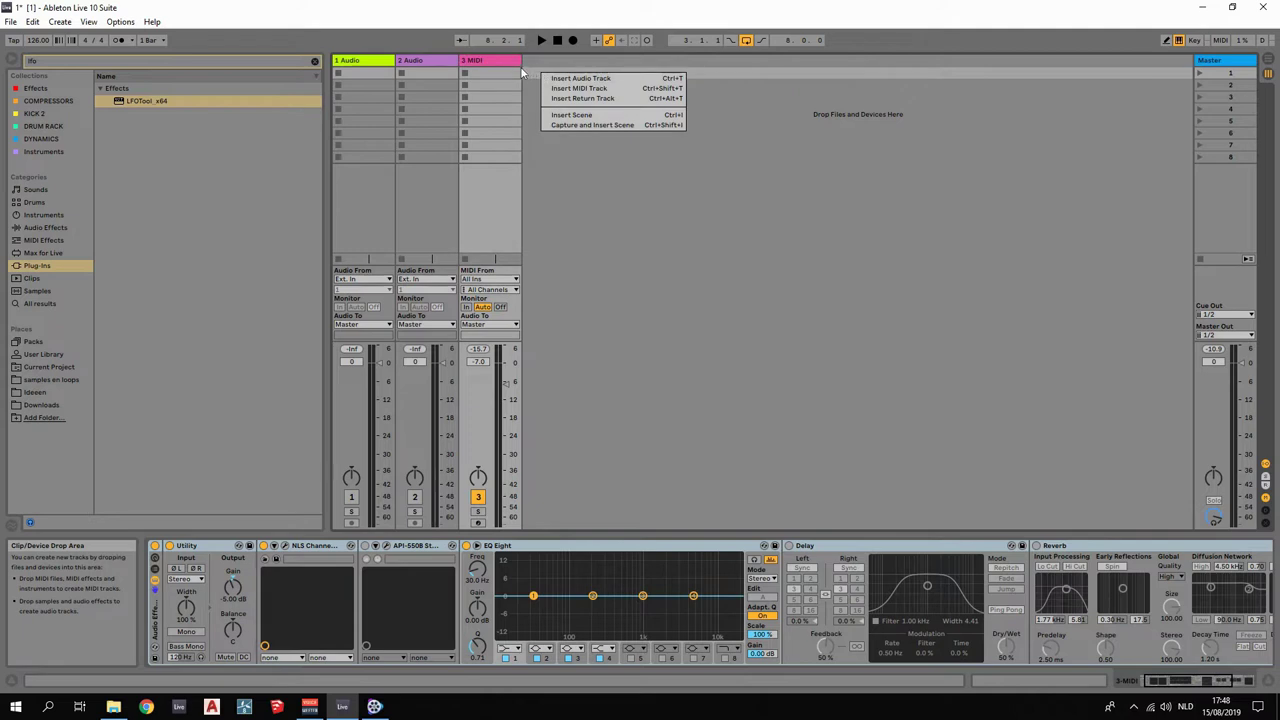
# Insert six new default MIDI tracks after the existing MIDI track and return to Arrangement View.
pyautogui.rightClick(505, 68)
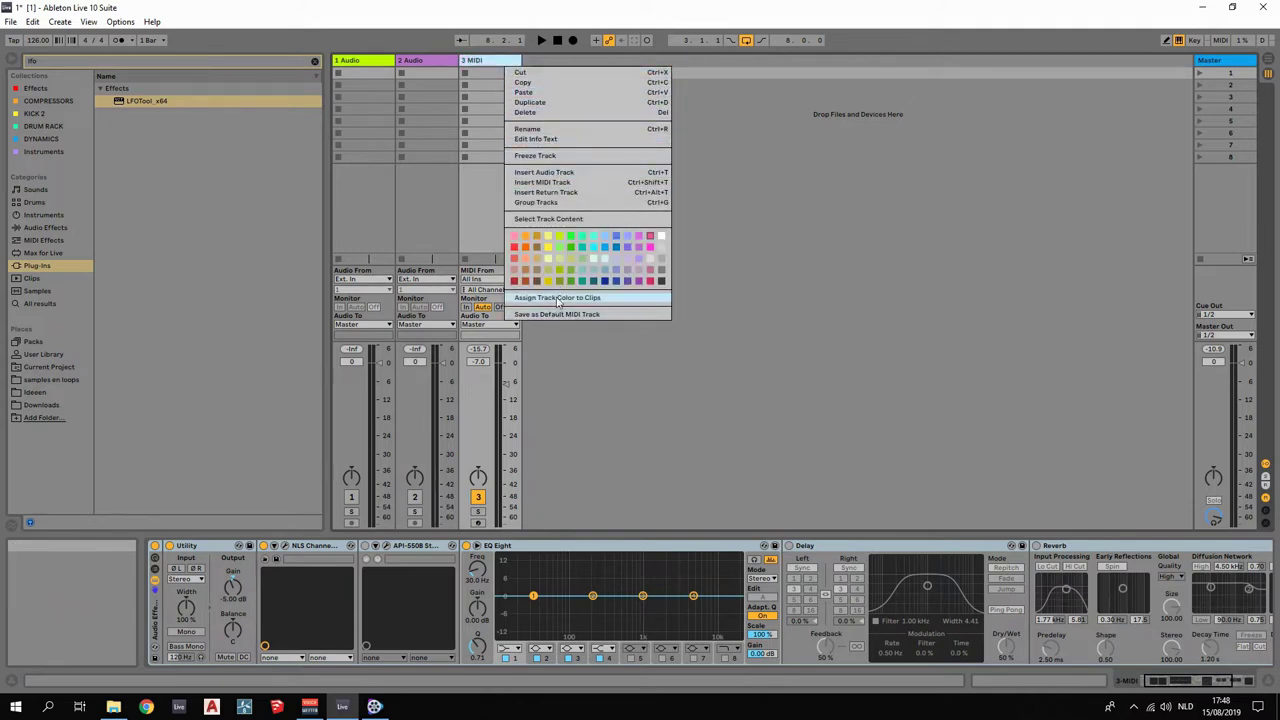
pyautogui.click(560, 185)
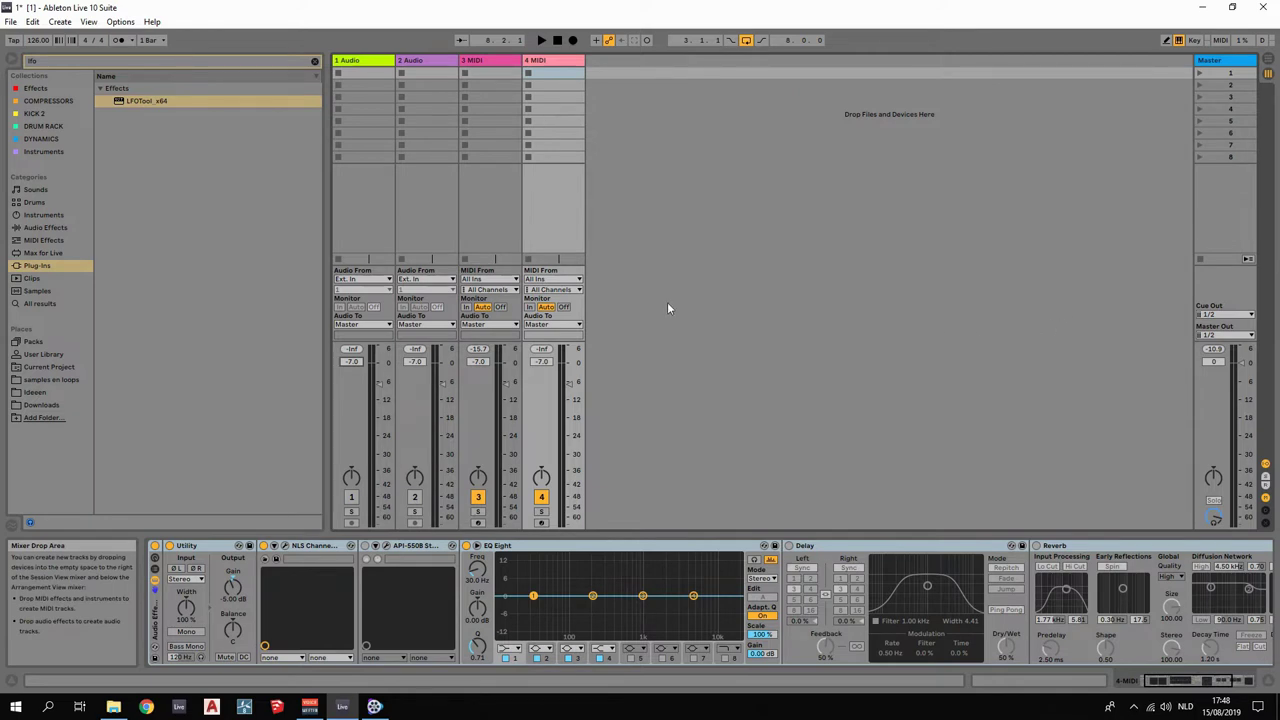
pyautogui.click(479, 61)
pyautogui.click(545, 61)
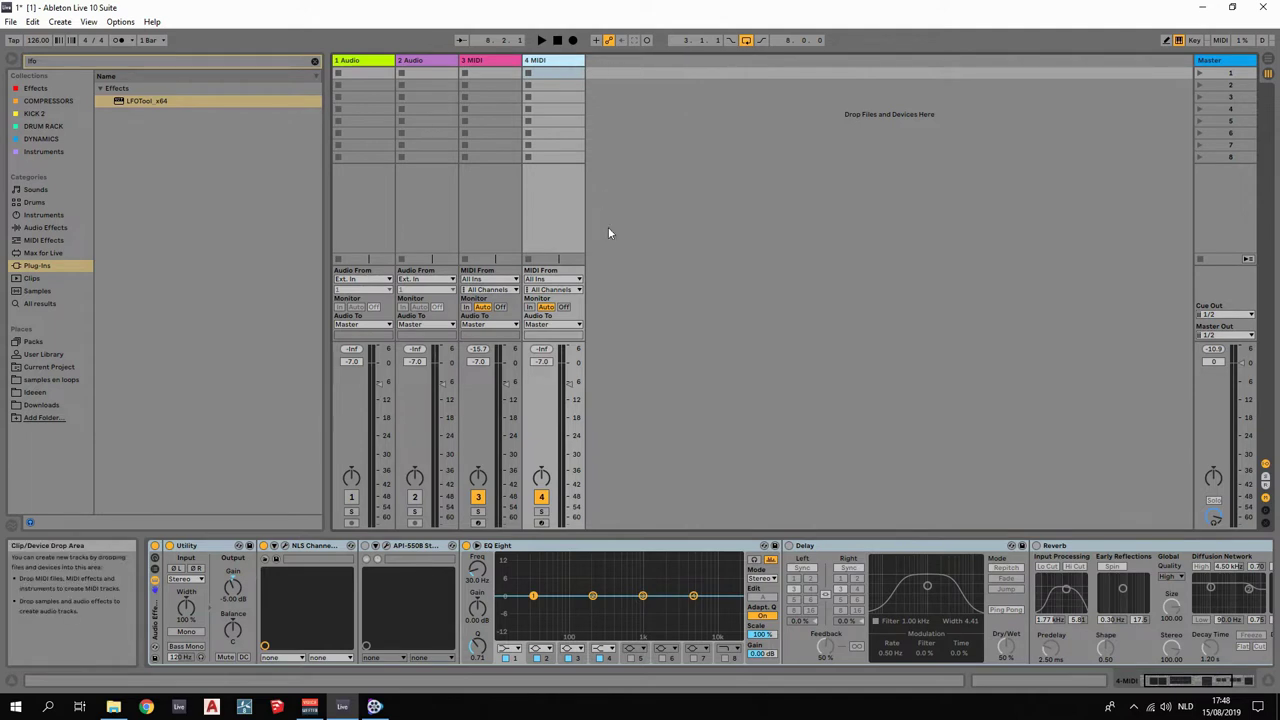
pyautogui.hotkey('ctrl', 'shift', 't')
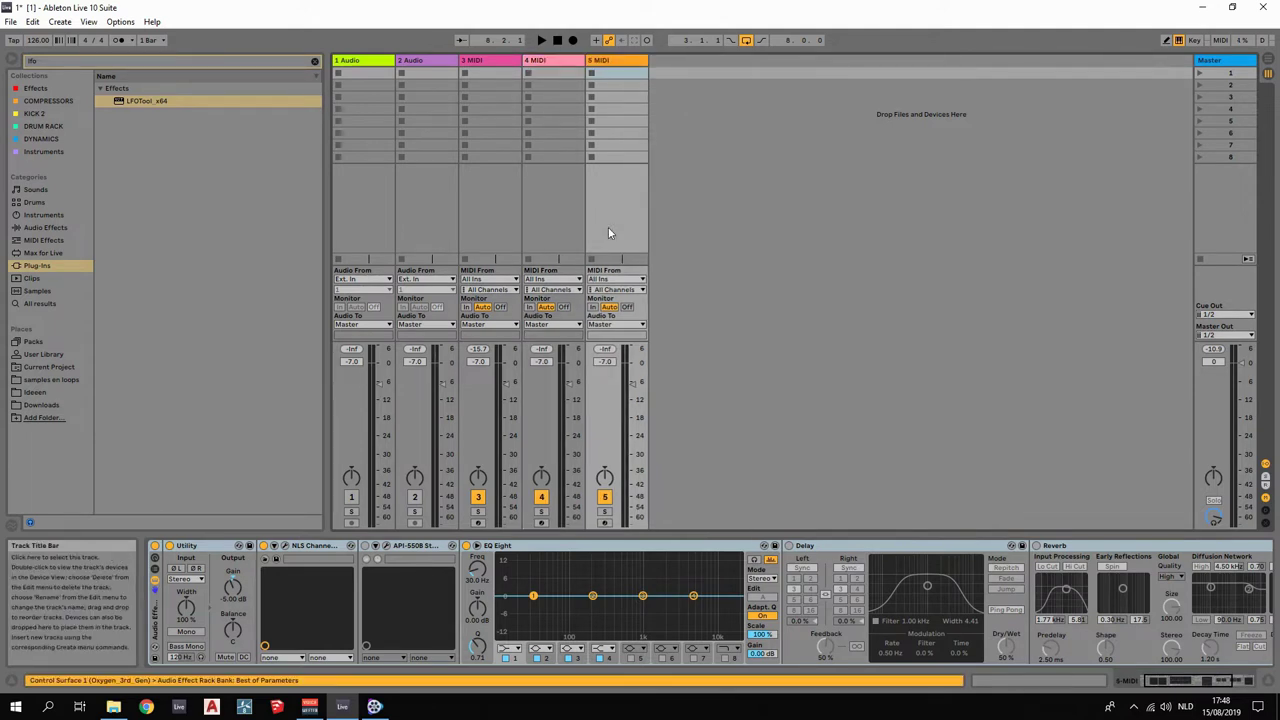
pyautogui.hotkey('ctrl', 'shift', 't')
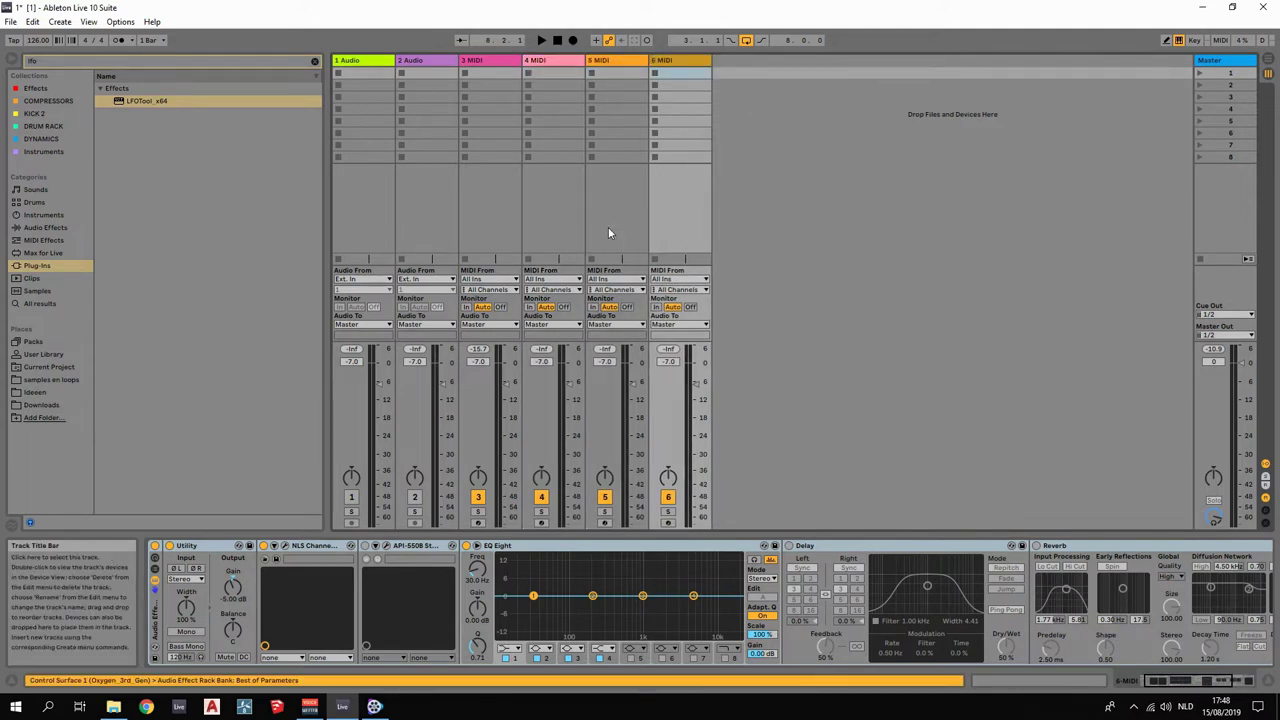
pyautogui.hotkey('ctrl', 'shift', 't')
pyautogui.hotkey('ctrl', 'shift', 't')
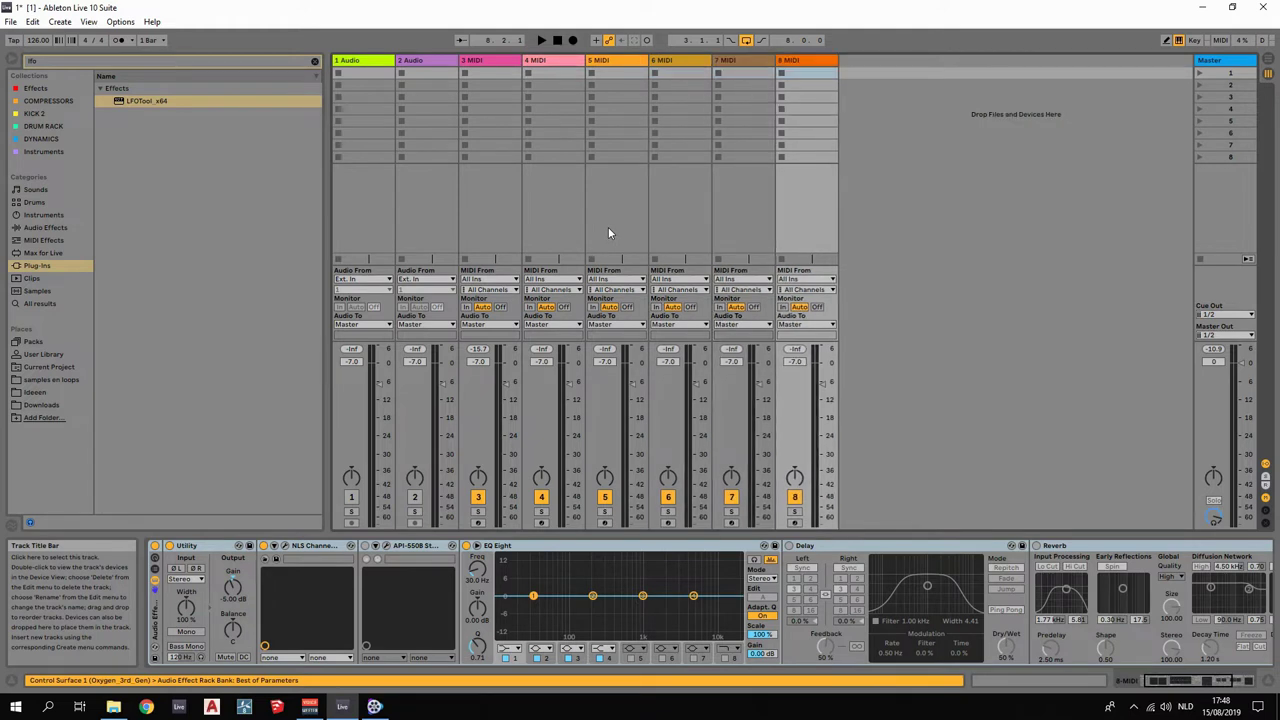
pyautogui.hotkey('ctrl', 'shift', 't')
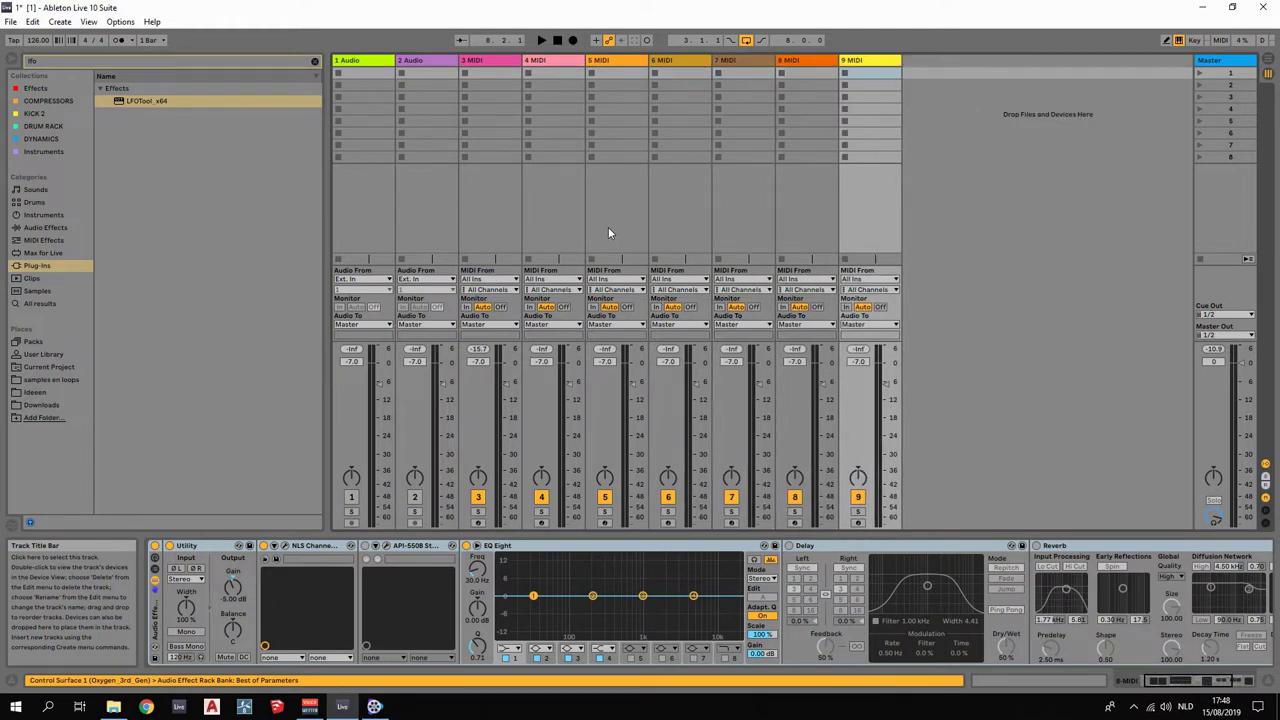
pyautogui.press('Tab')
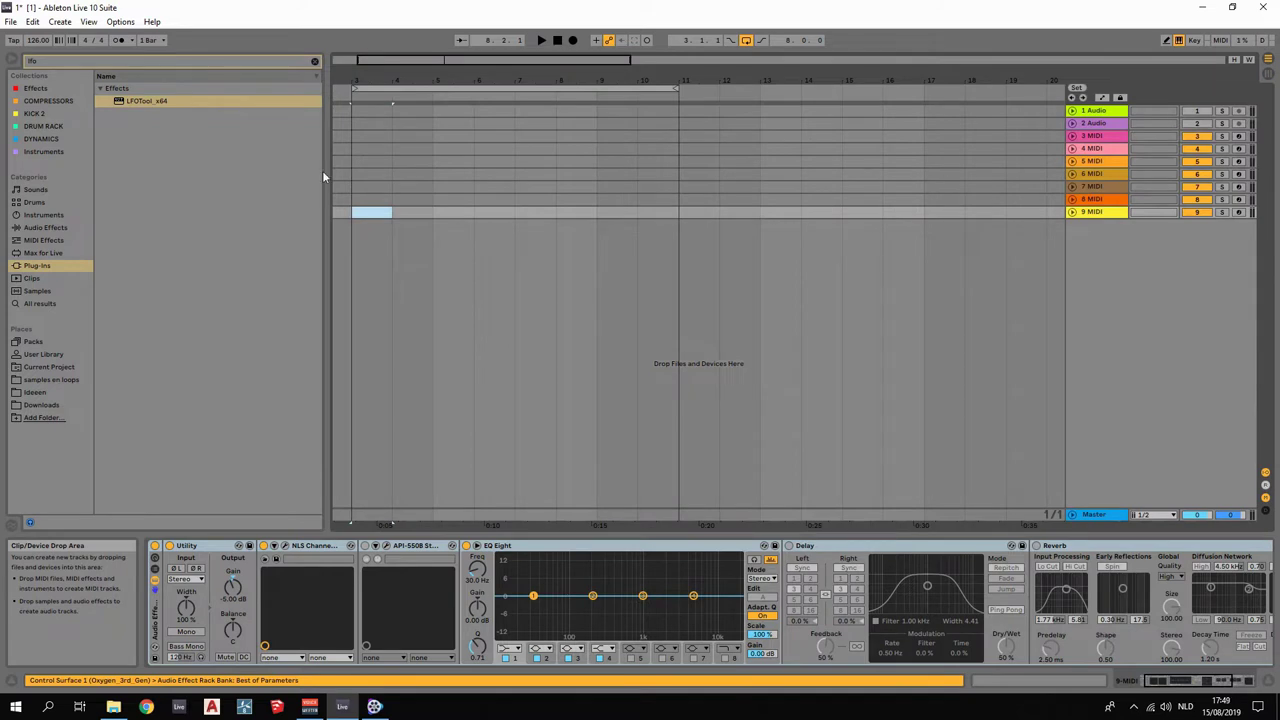
# Rename the first MIDI track, track 3, as Kick.
pyautogui.click(1098, 137)
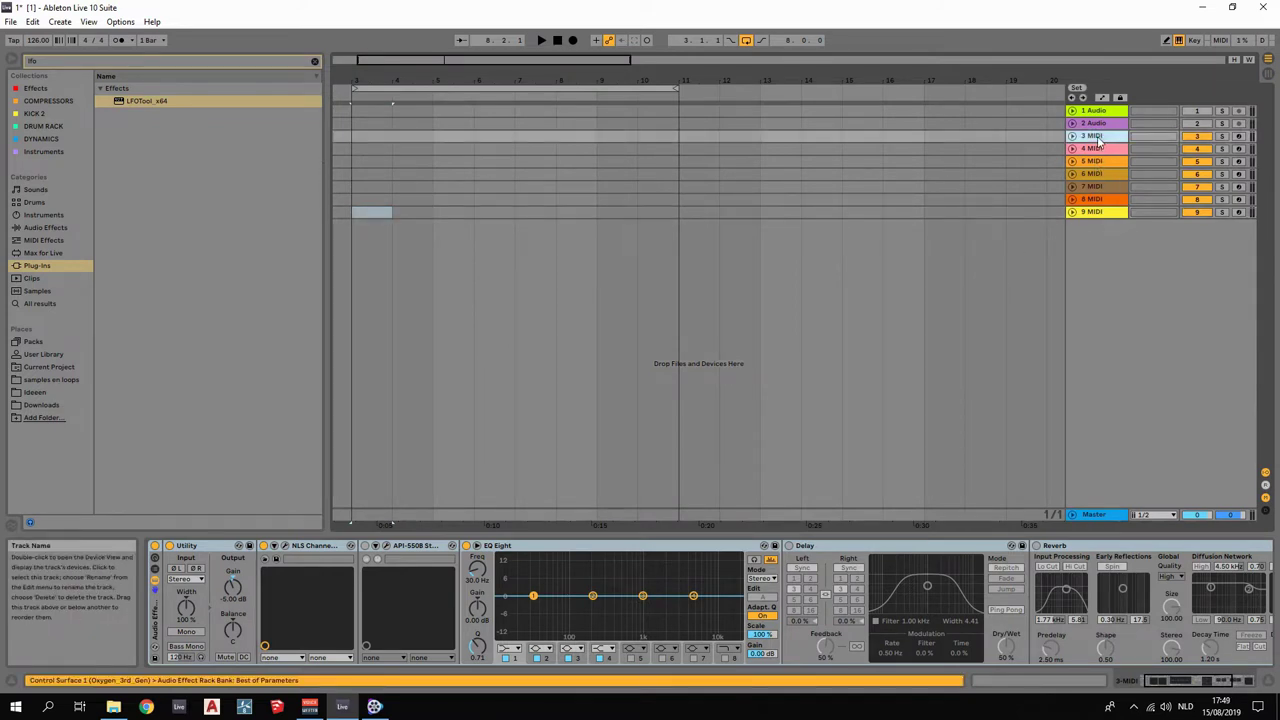
pyautogui.rightClick(1099, 139)
pyautogui.click(1131, 202)
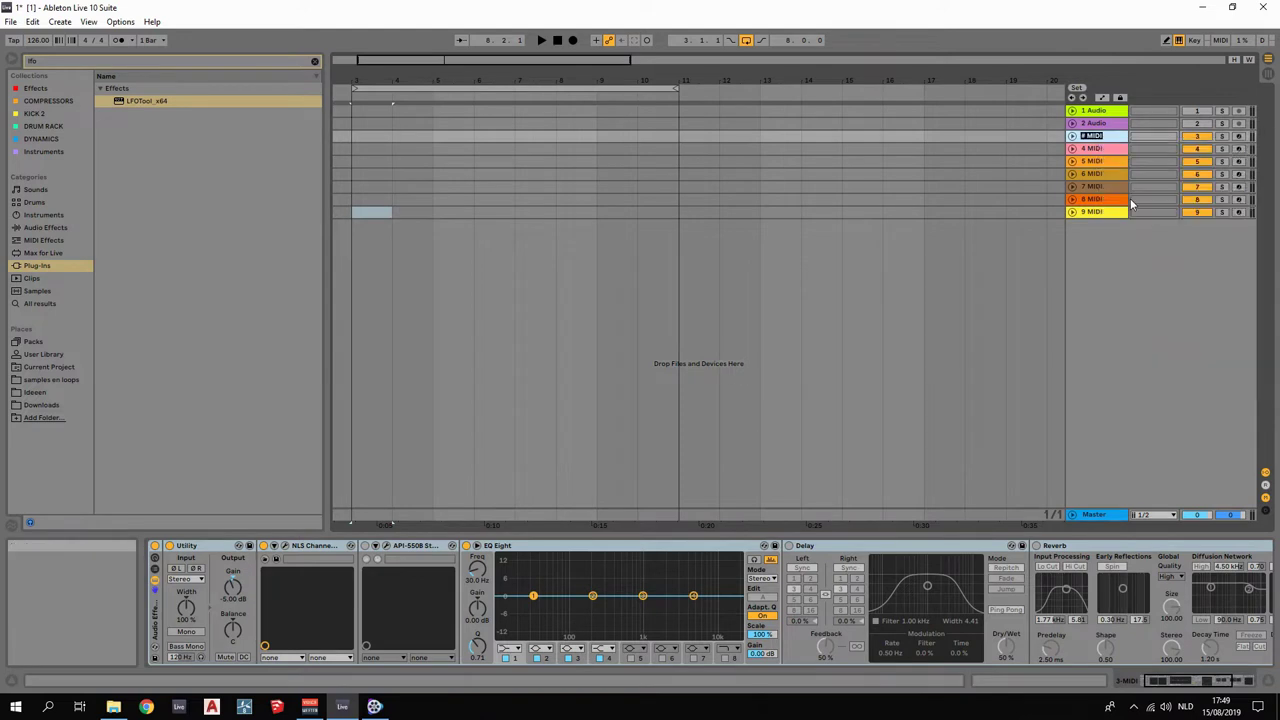
pyautogui.write('Kic')
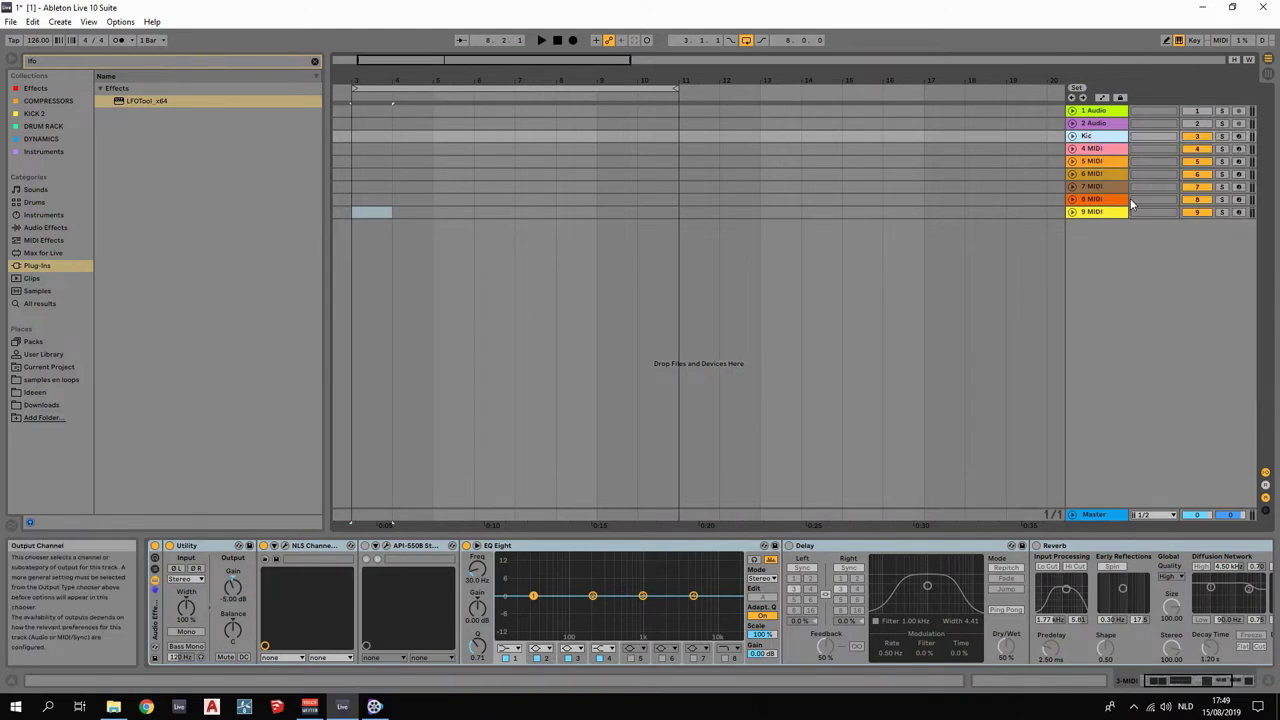
pyautogui.write('k')
pyautogui.press('Return')
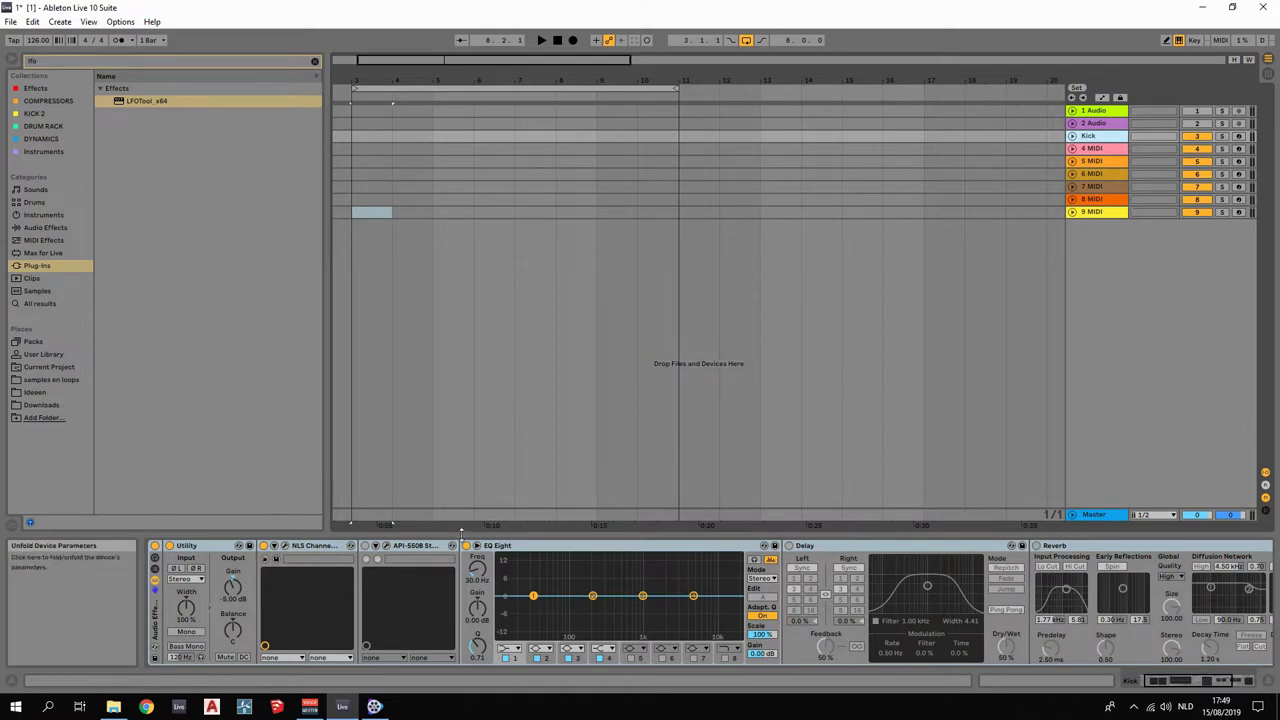
# Enable the API-550B equalizer on the Kick track, look over its plug-in window and close it.
pyautogui.click(386, 545)
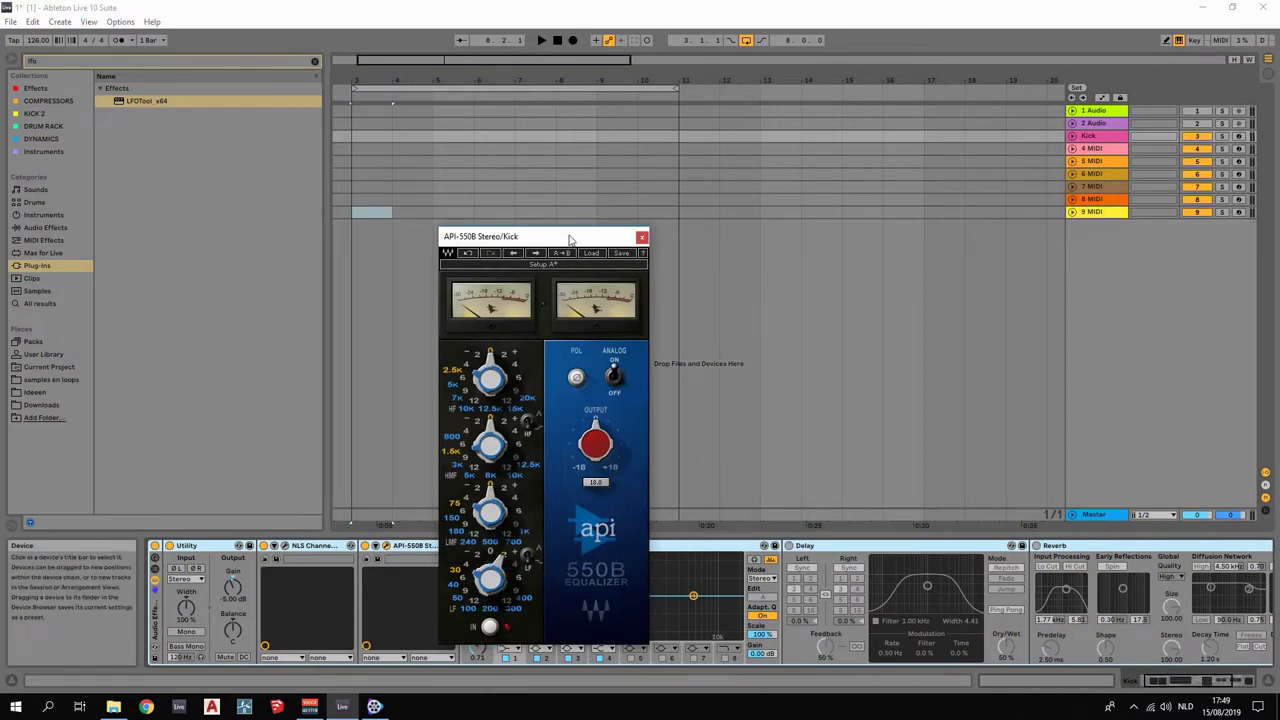
pyautogui.moveTo(570, 240); pyautogui.dragTo(1111, 262)
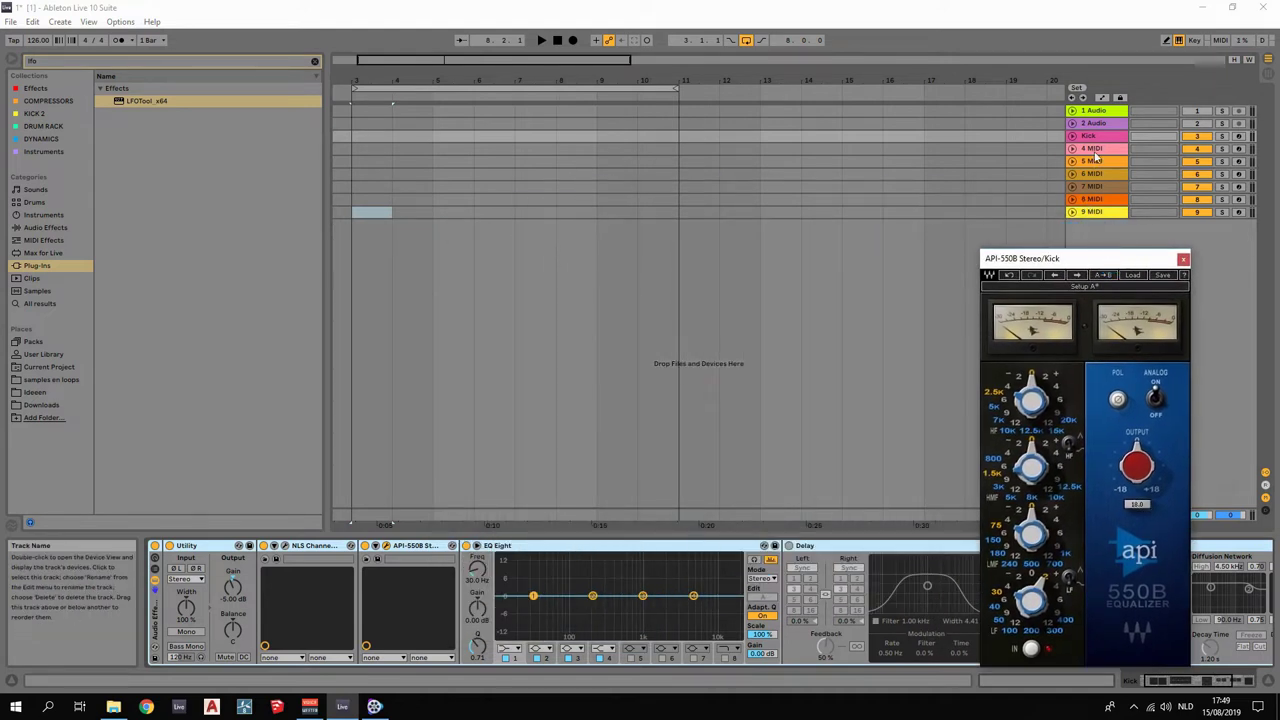
pyautogui.click(1095, 136)
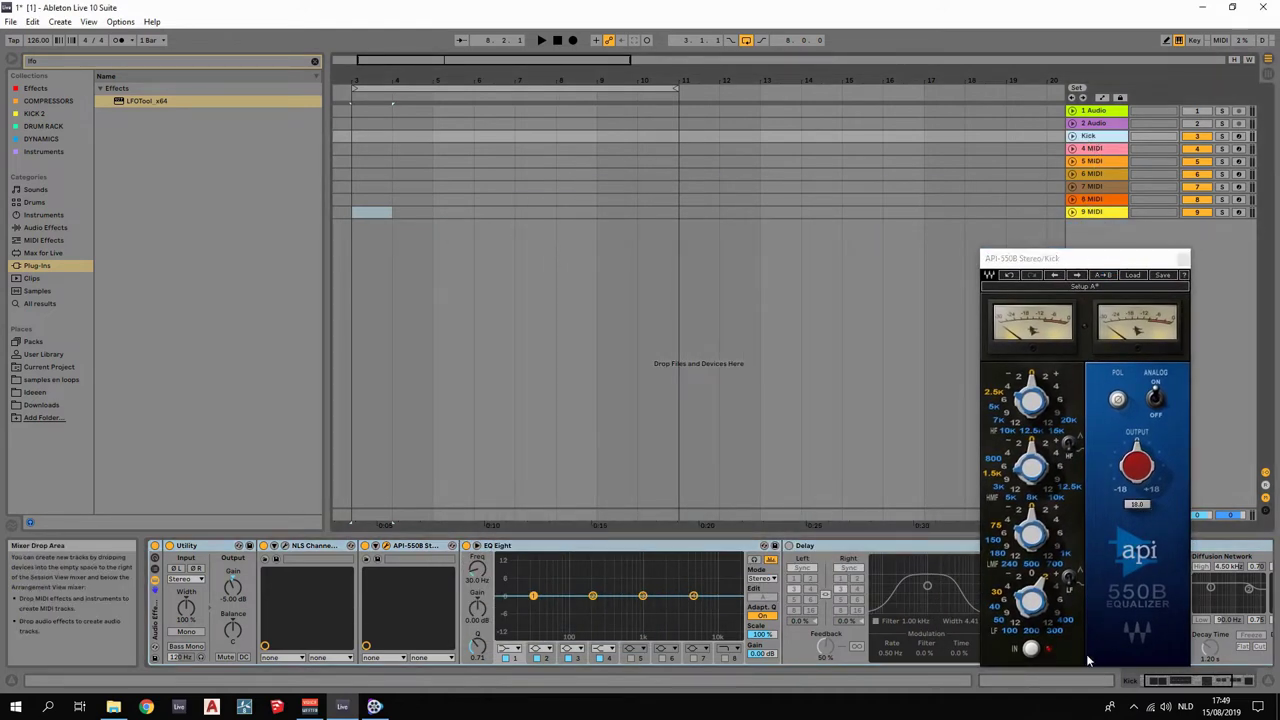
pyautogui.click(1000, 625)
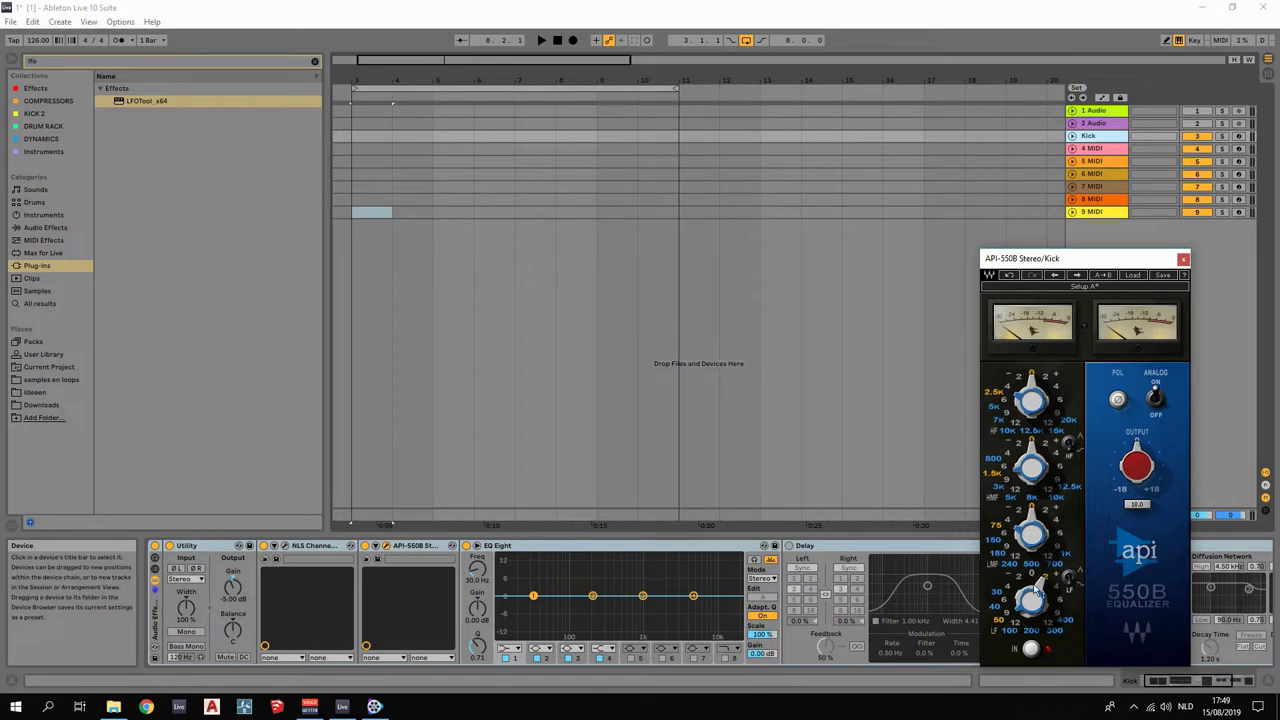
pyautogui.click(1183, 262)
pyautogui.click(1183, 262)
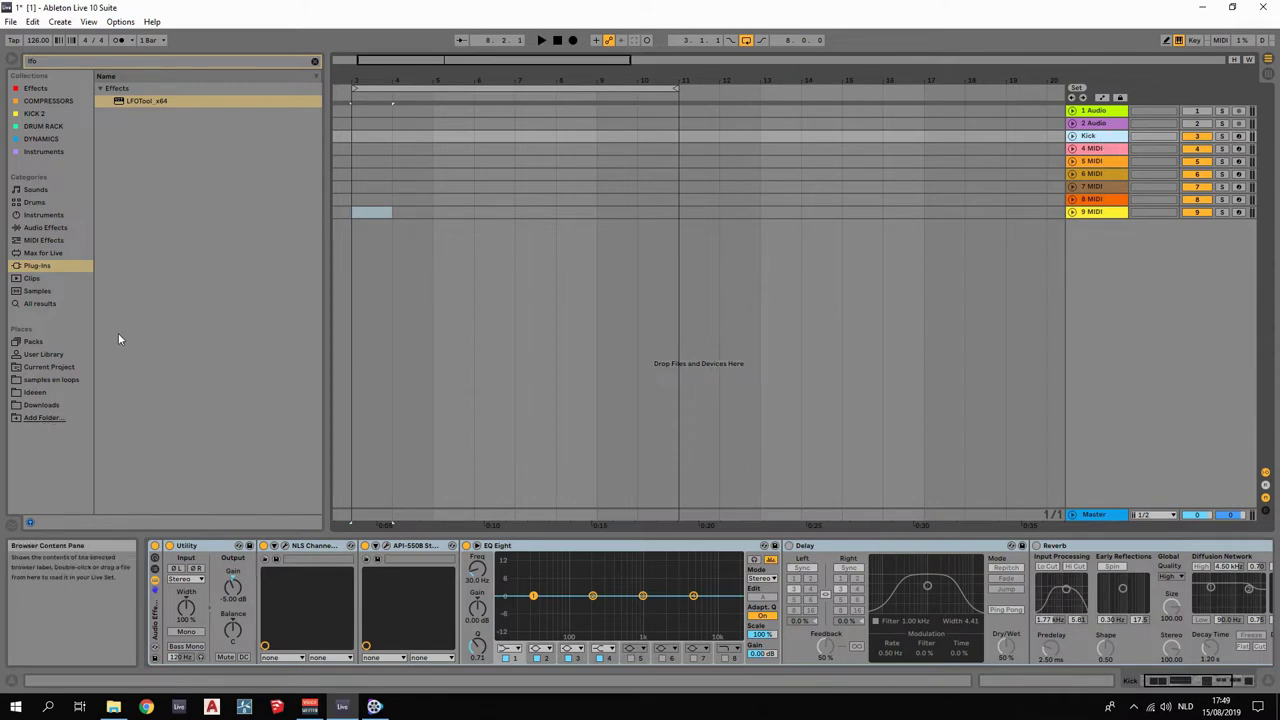
# Show the ideeen folder without a search filter and expand its Kick project.
pyautogui.click(34, 392)
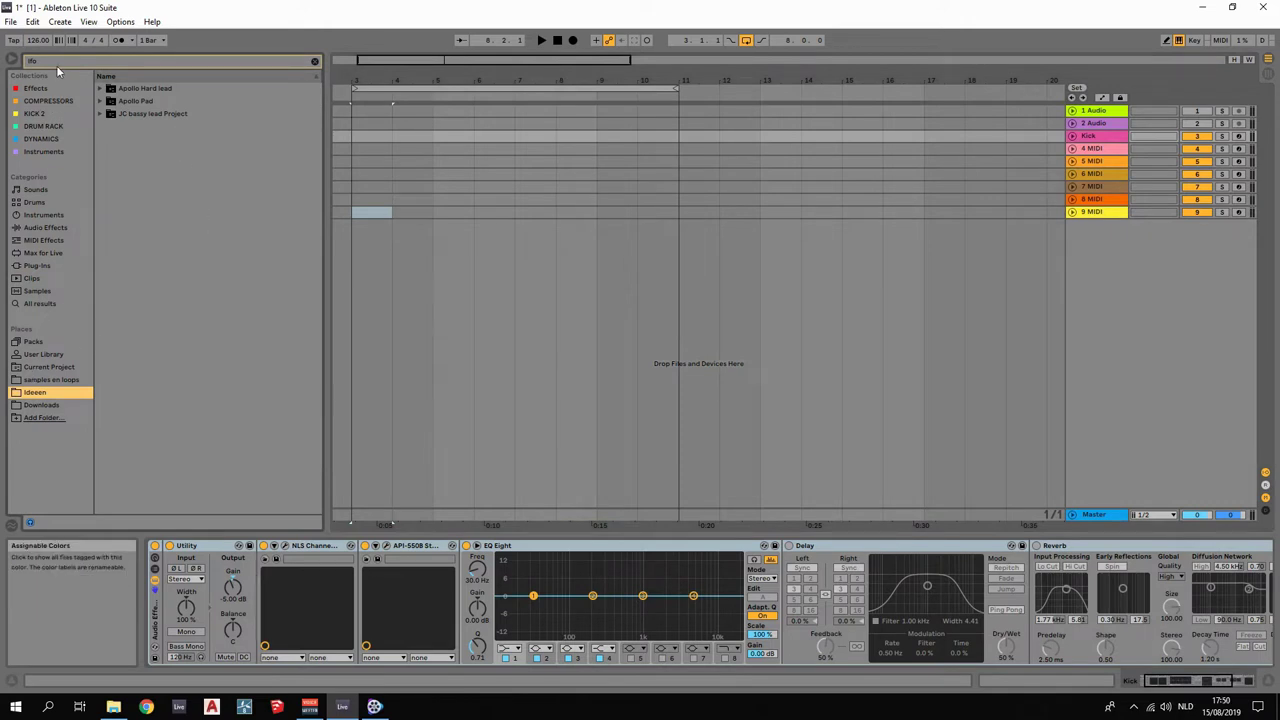
pyautogui.click(23, 62)
pyautogui.press('BackSpace')
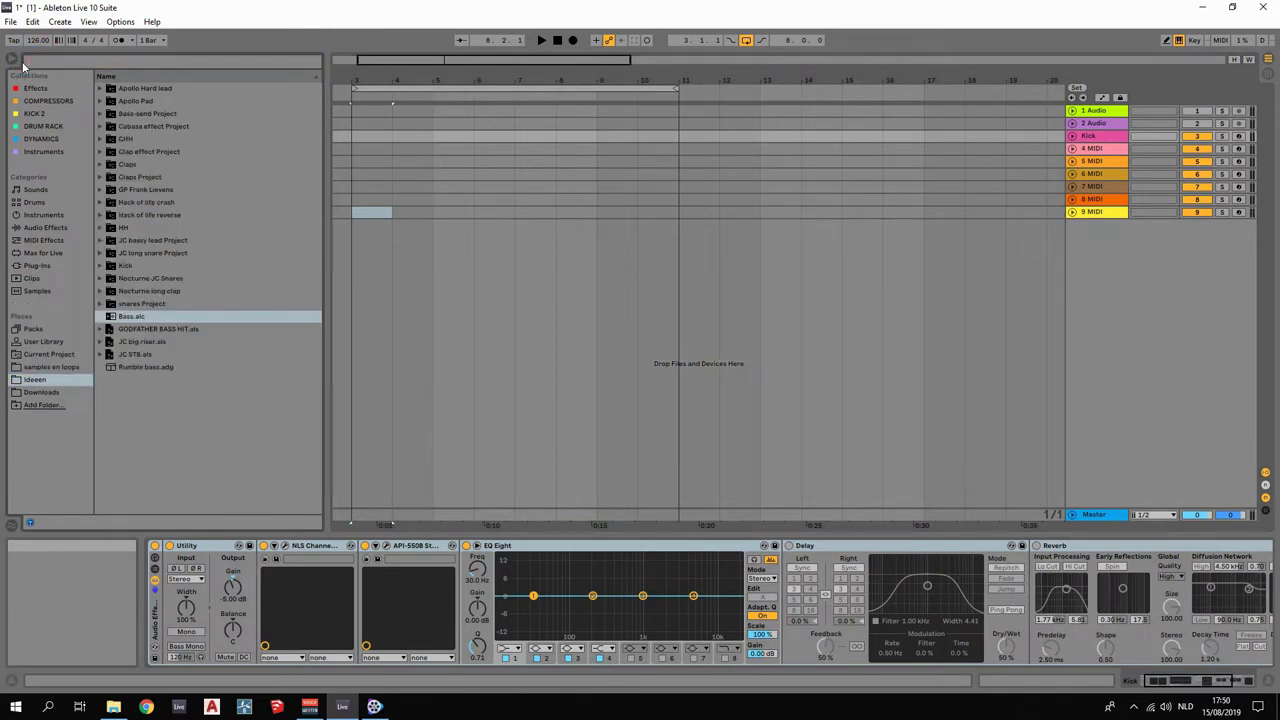
pyautogui.click(110, 266)
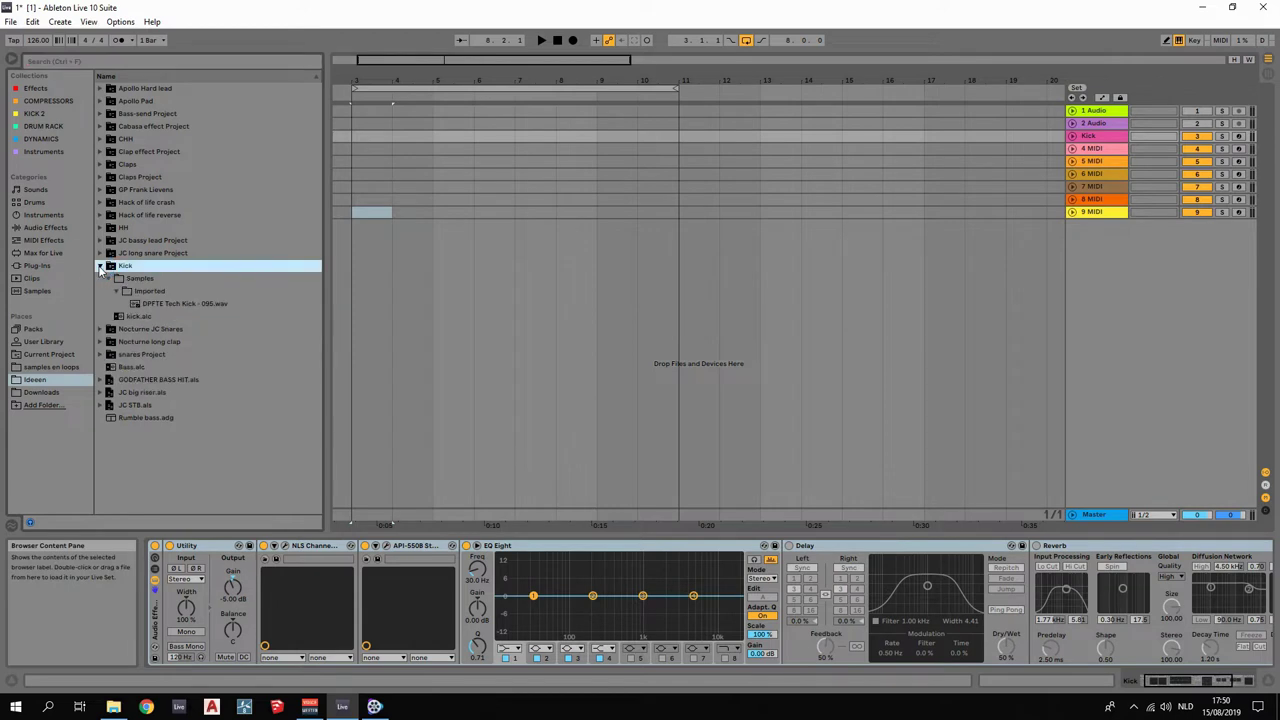
# Place the kick.alc clip from the Kick project on the Kick track at bar 3.
pyautogui.click(174, 303)
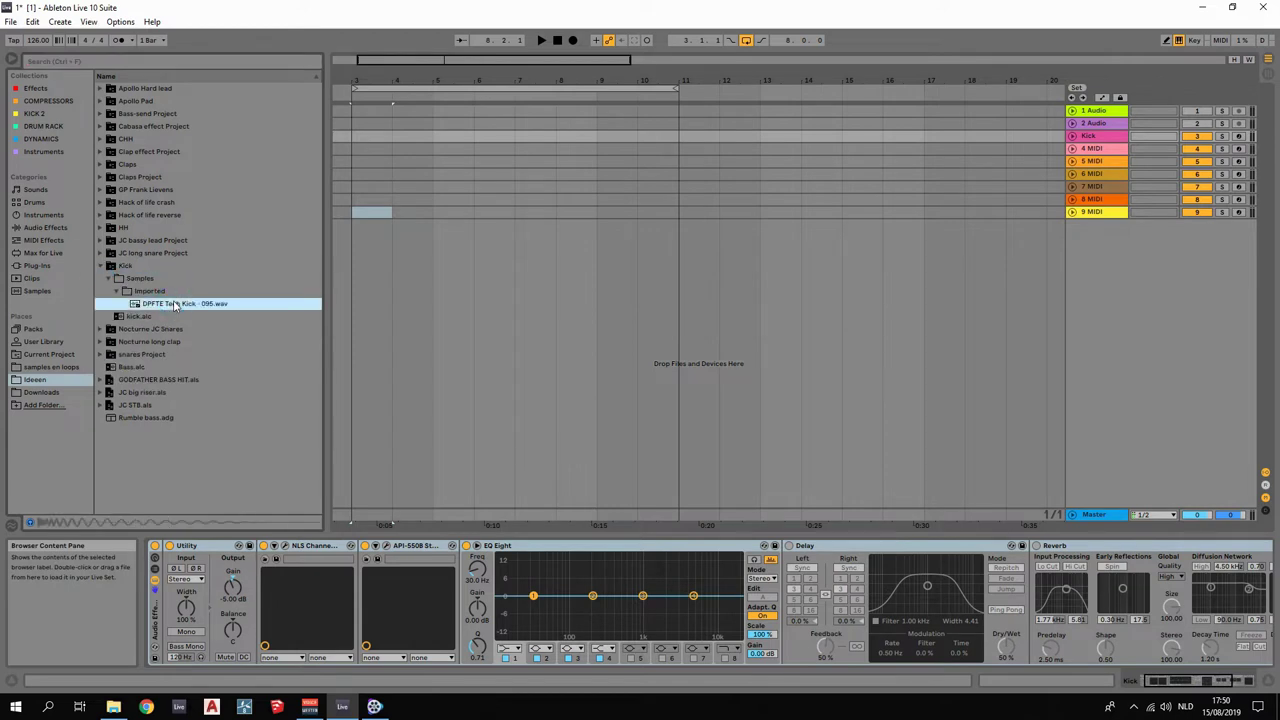
pyautogui.click(116, 291)
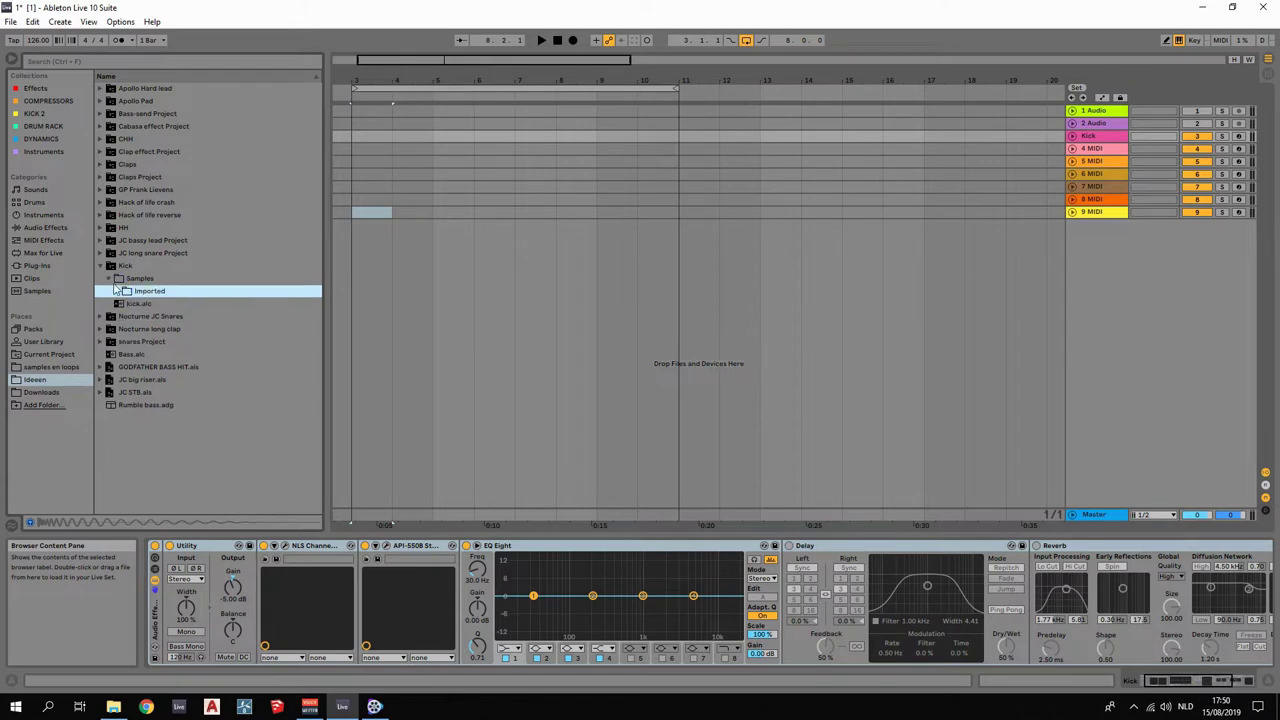
pyautogui.click(107, 278)
pyautogui.click(127, 292)
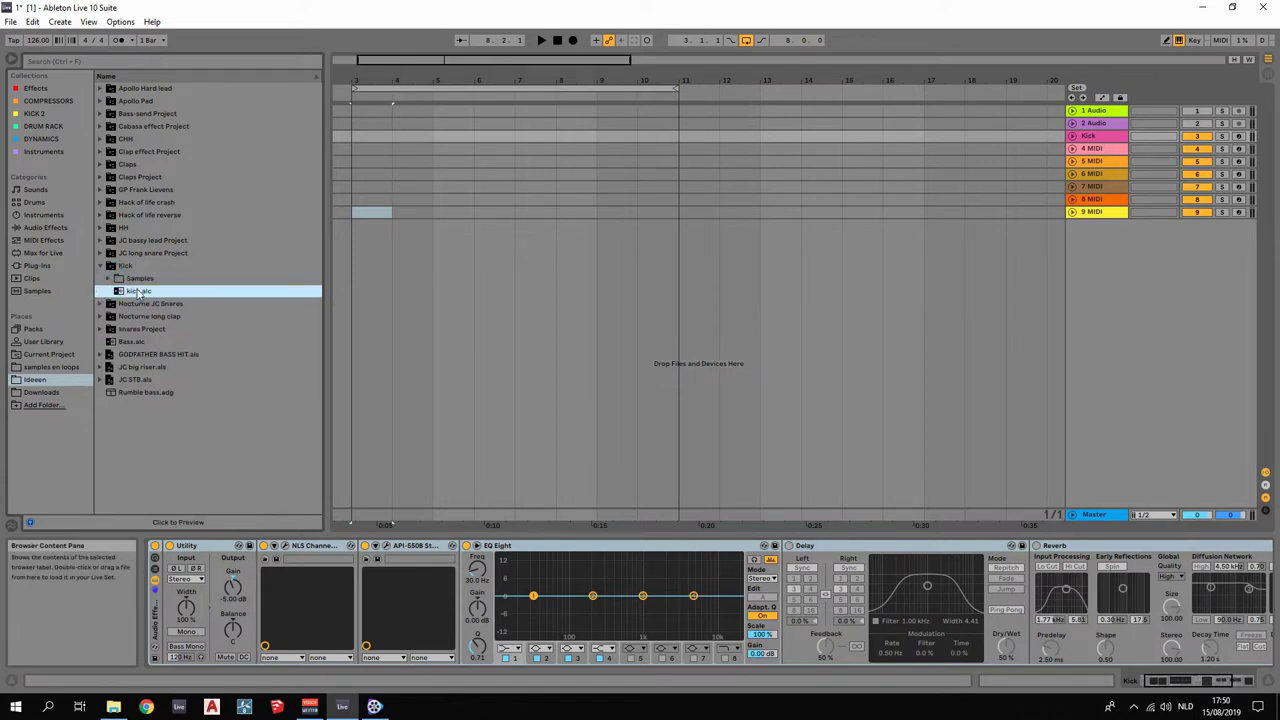
pyautogui.moveTo(137, 295); pyautogui.dragTo(366, 138)
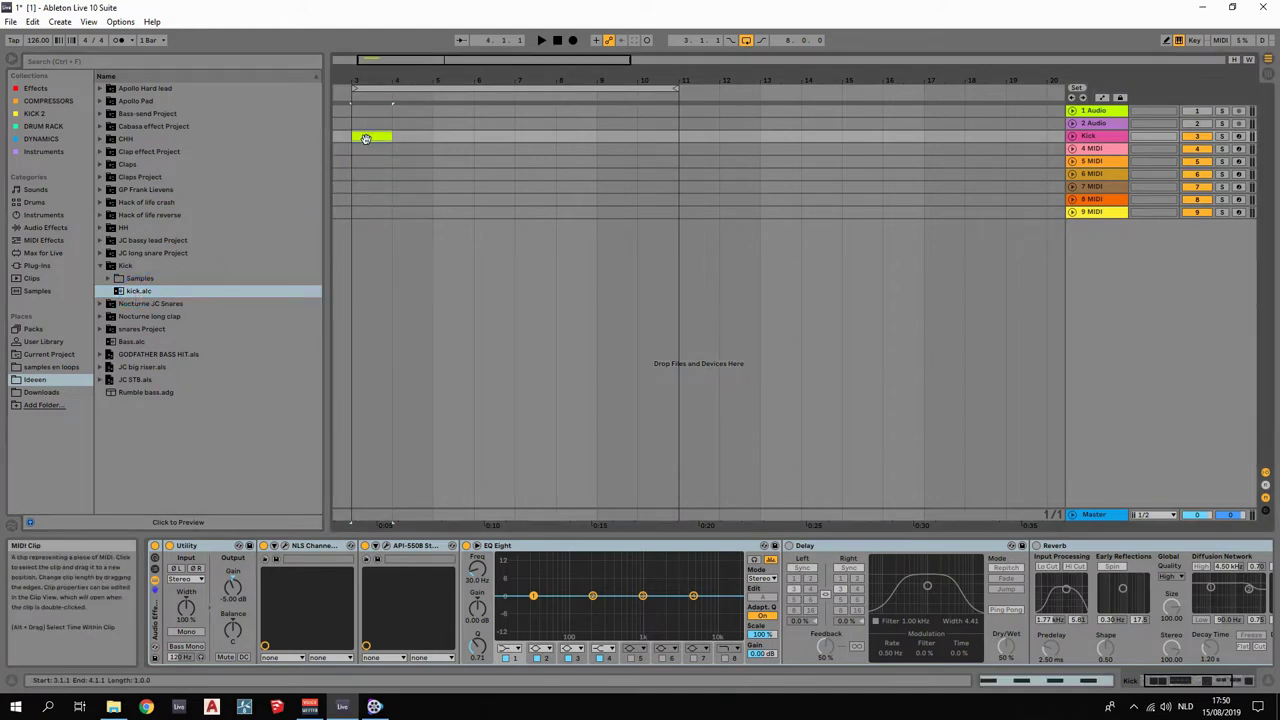
# Unfold the Kick track and load DPFTE Tech Kick - 095.wav from the Kick project's imported samples as the instrument before its effect rack.
pyautogui.click(1090, 138)
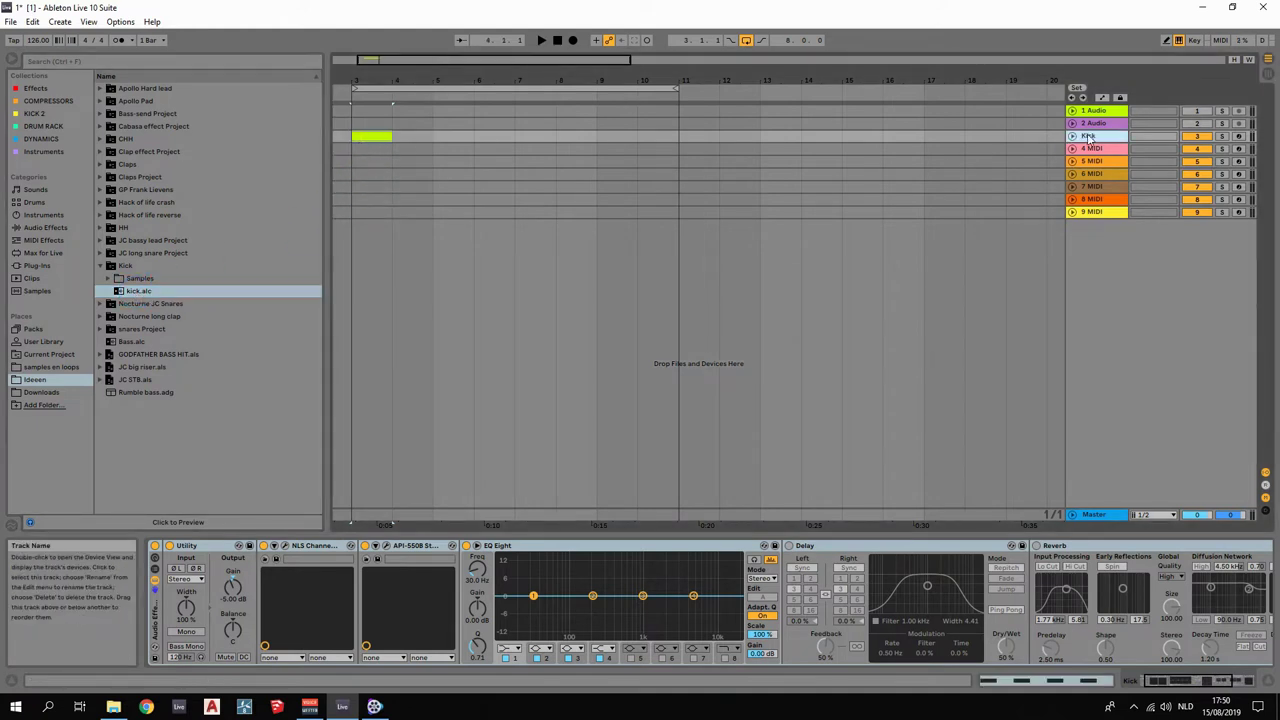
pyautogui.click(1072, 137)
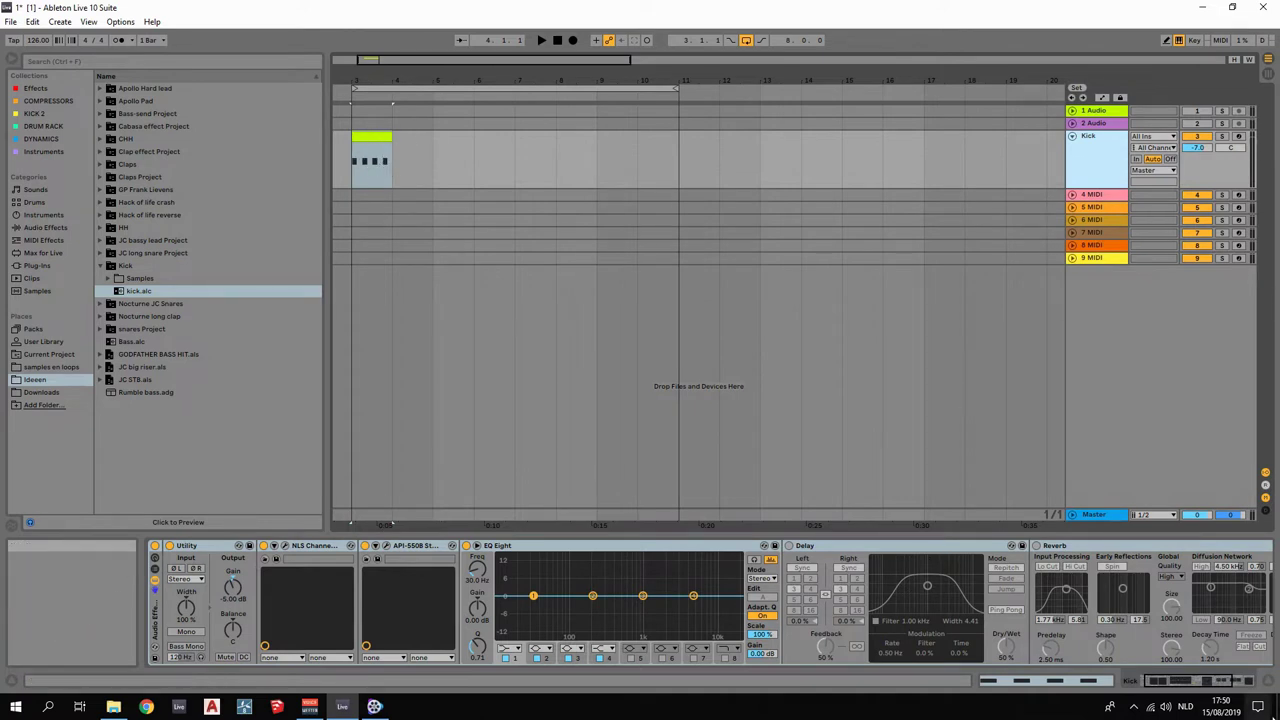
pyautogui.click(1170, 682)
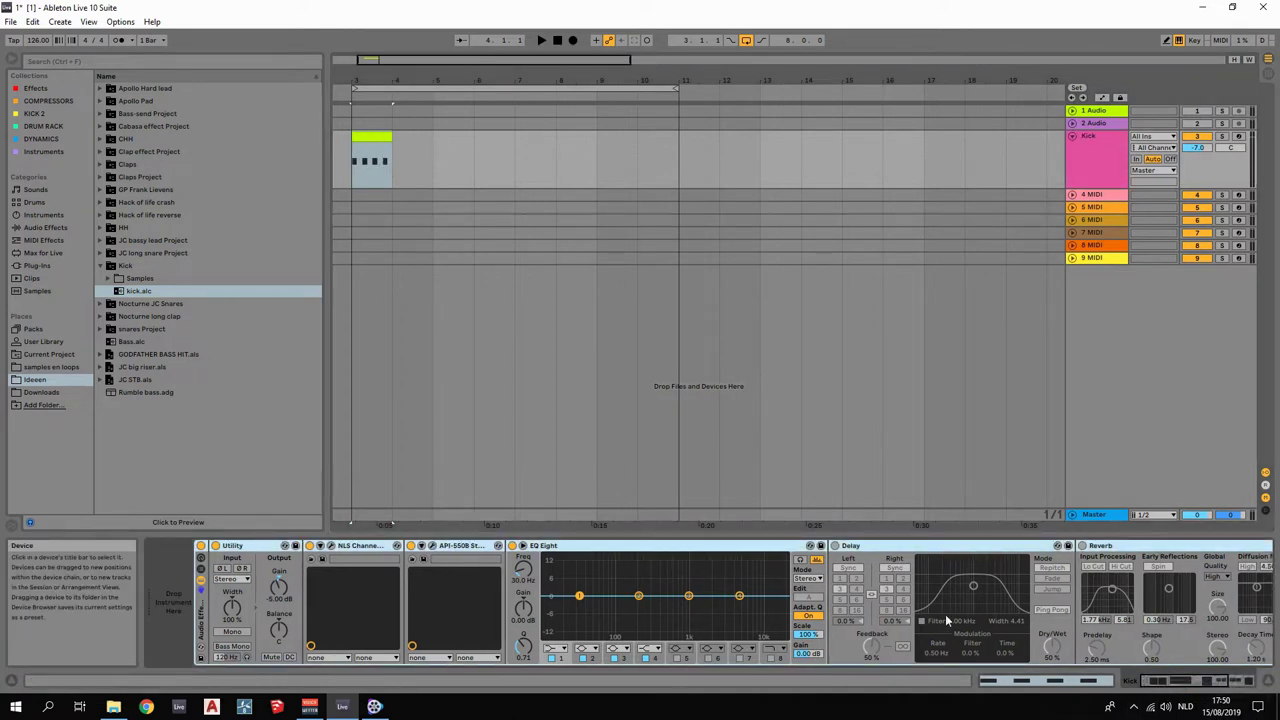
pyautogui.click(108, 279)
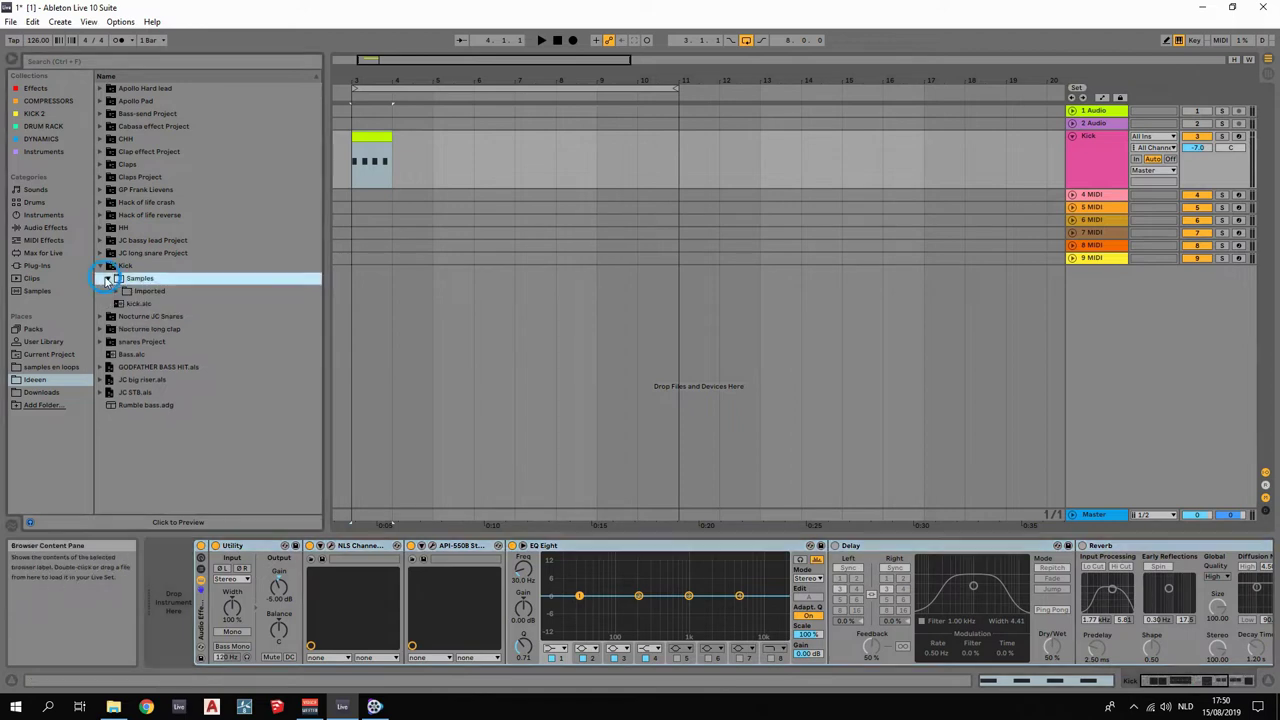
pyautogui.click(115, 291)
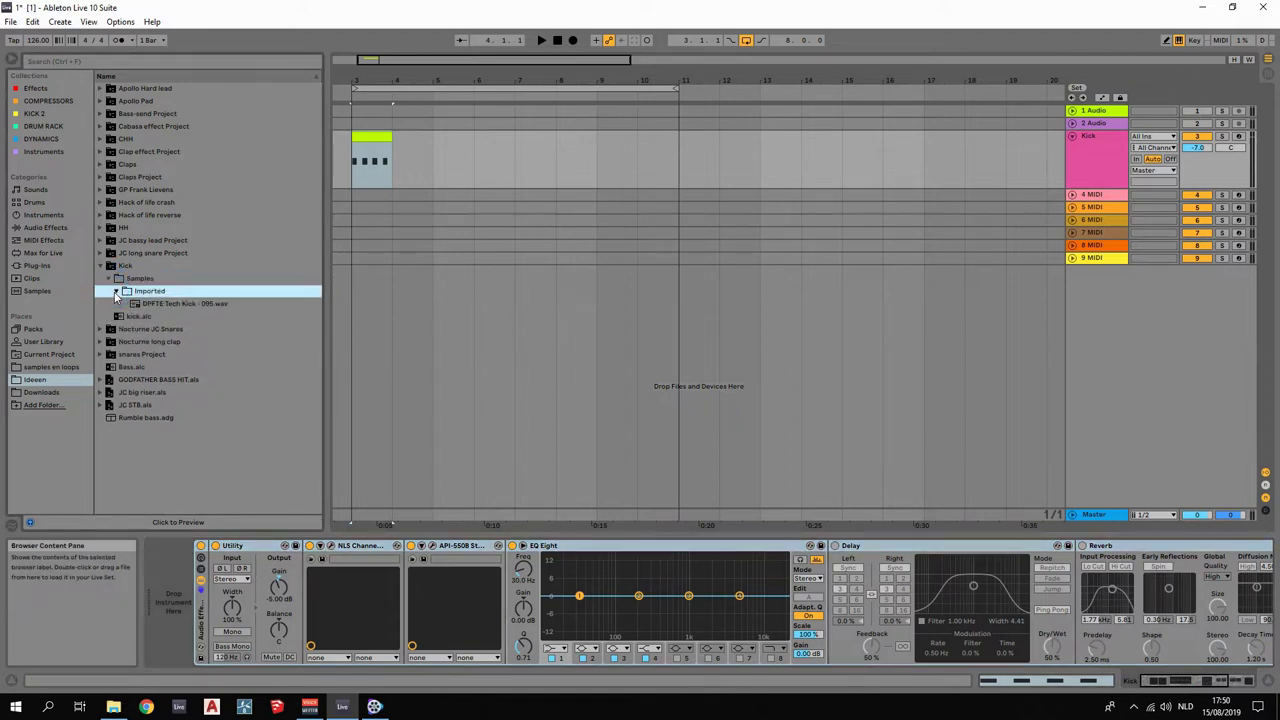
pyautogui.click(165, 304)
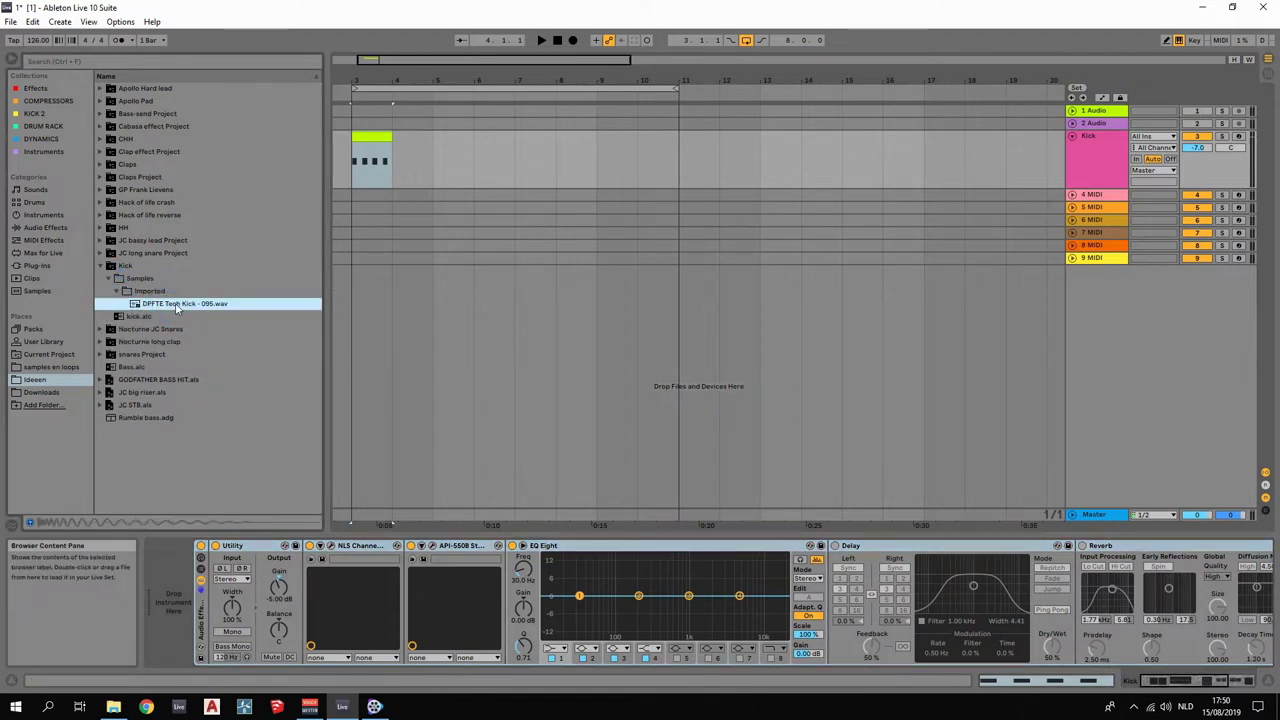
pyautogui.moveTo(176, 308); pyautogui.dragTo(176, 580)
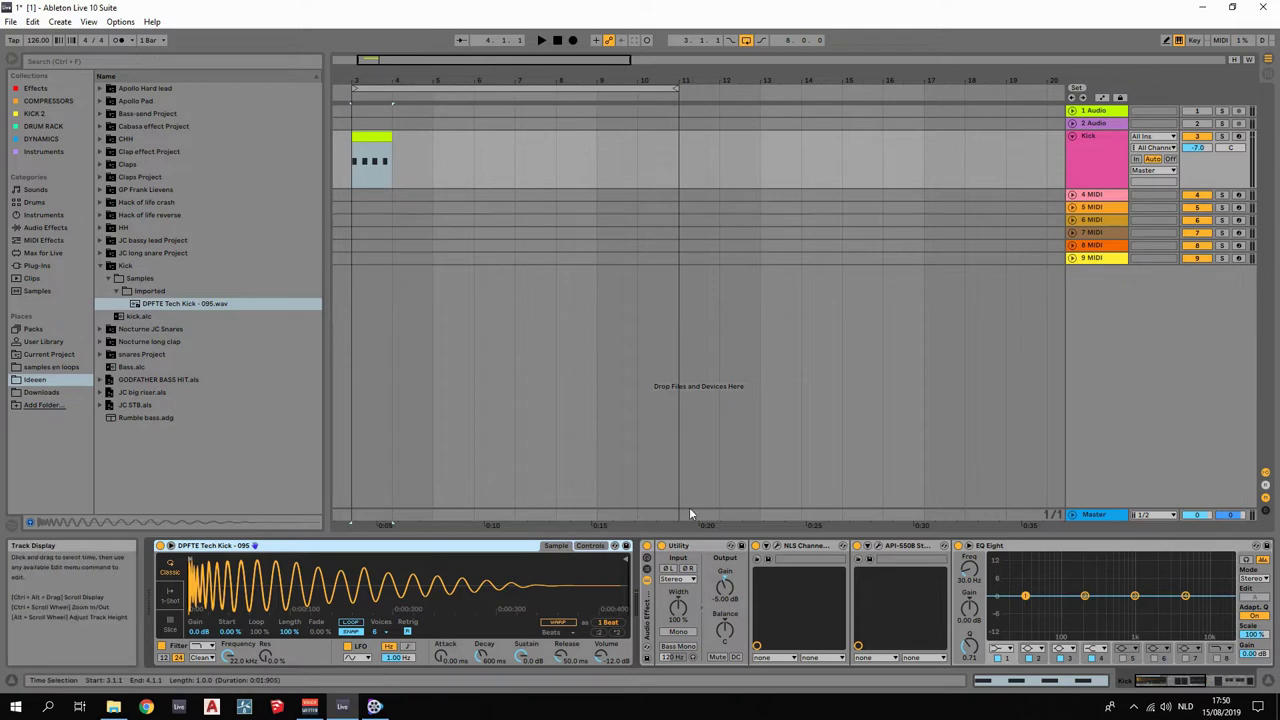
# Set the kick sampler to 1-Shot mode with a fade-out of about 50 ms and shorten the sample's end.
pyautogui.click(171, 597)
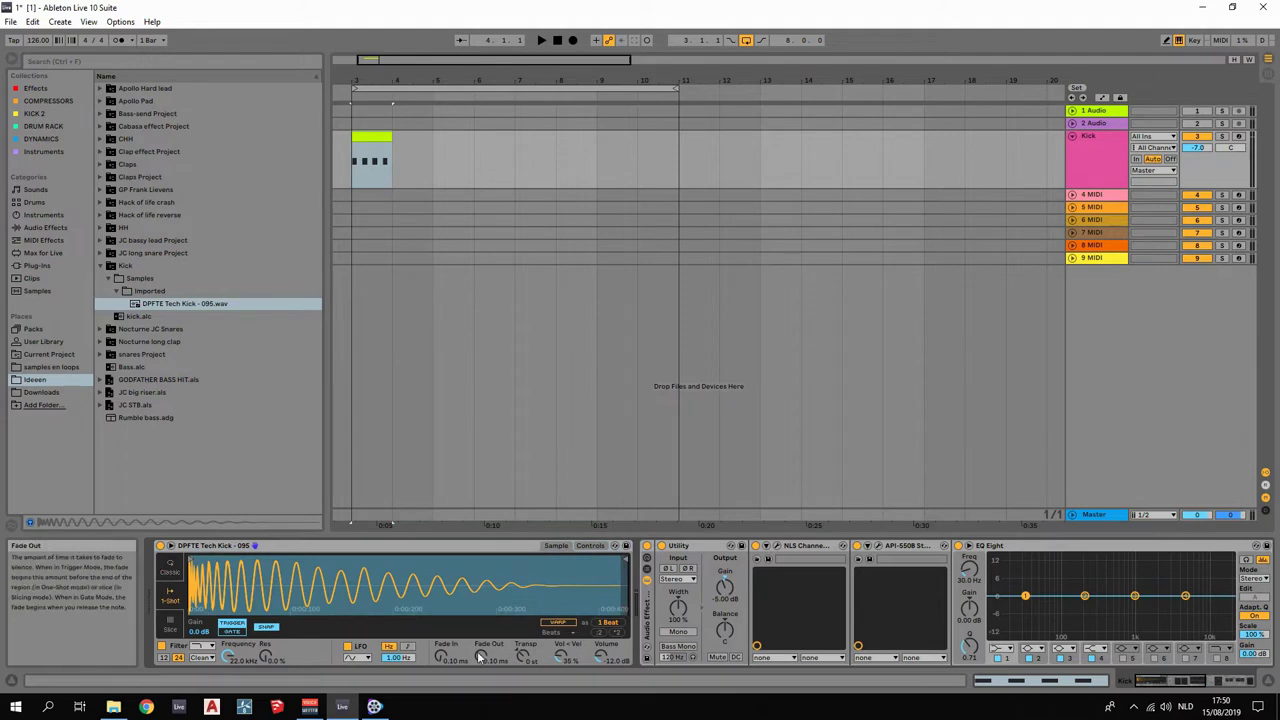
pyautogui.moveTo(481, 656); pyautogui.dragTo(481, 620)
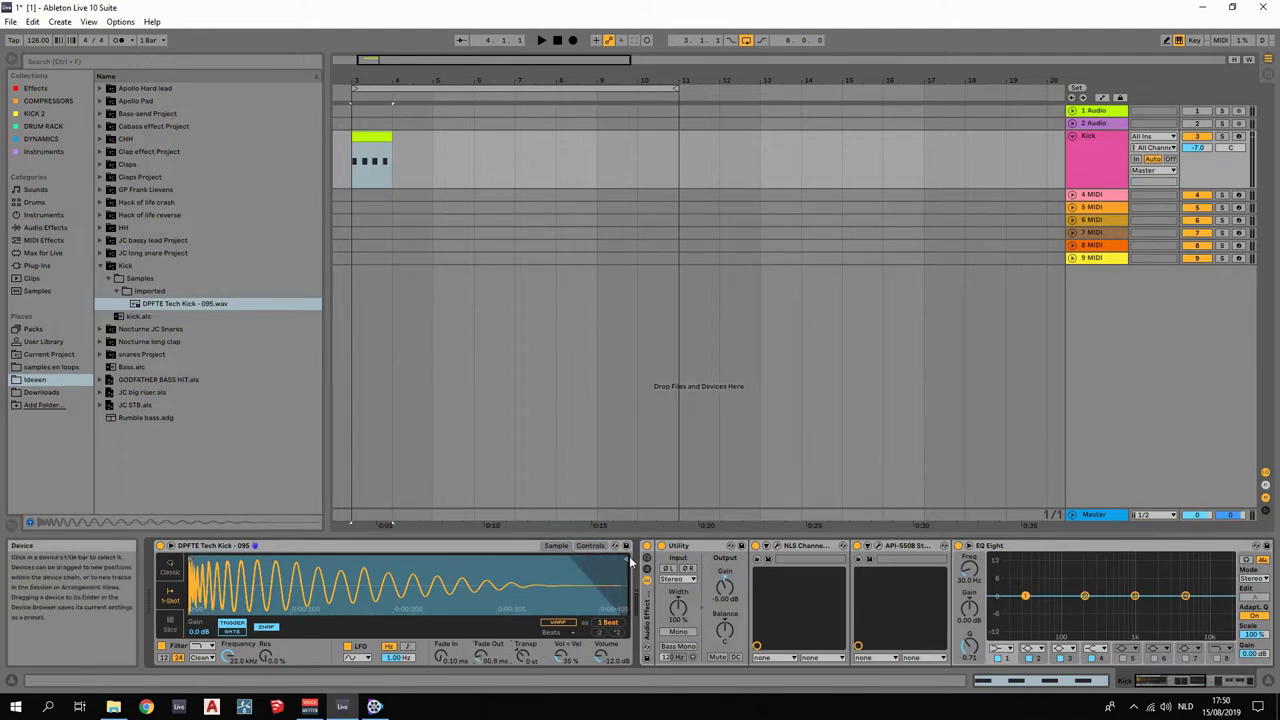
pyautogui.moveTo(624, 557)
pyautogui.mouseDown()
pyautogui.moveTo(560, 555)
pyautogui.moveTo(572, 553)
pyautogui.mouseUp()
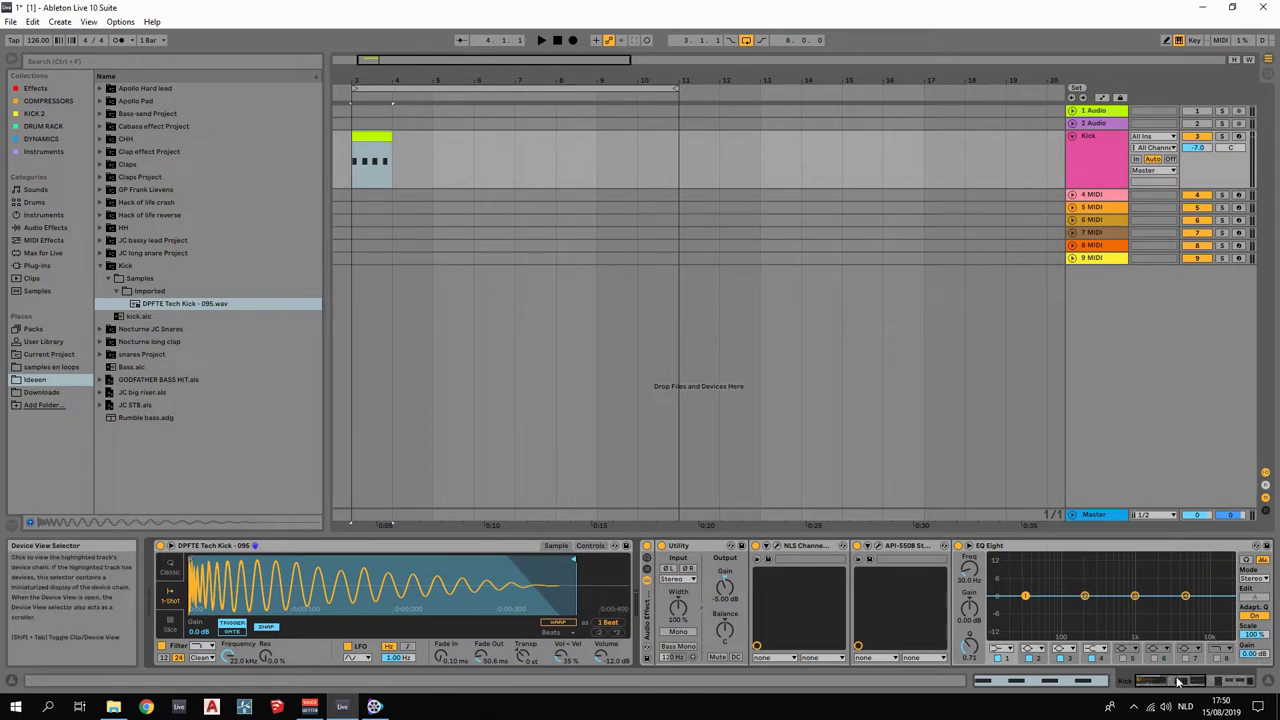
# Check the NLS Channel plug-in window on the Kick track during playback and close it.
pyautogui.moveTo(1178, 681); pyautogui.dragTo(1212, 681)
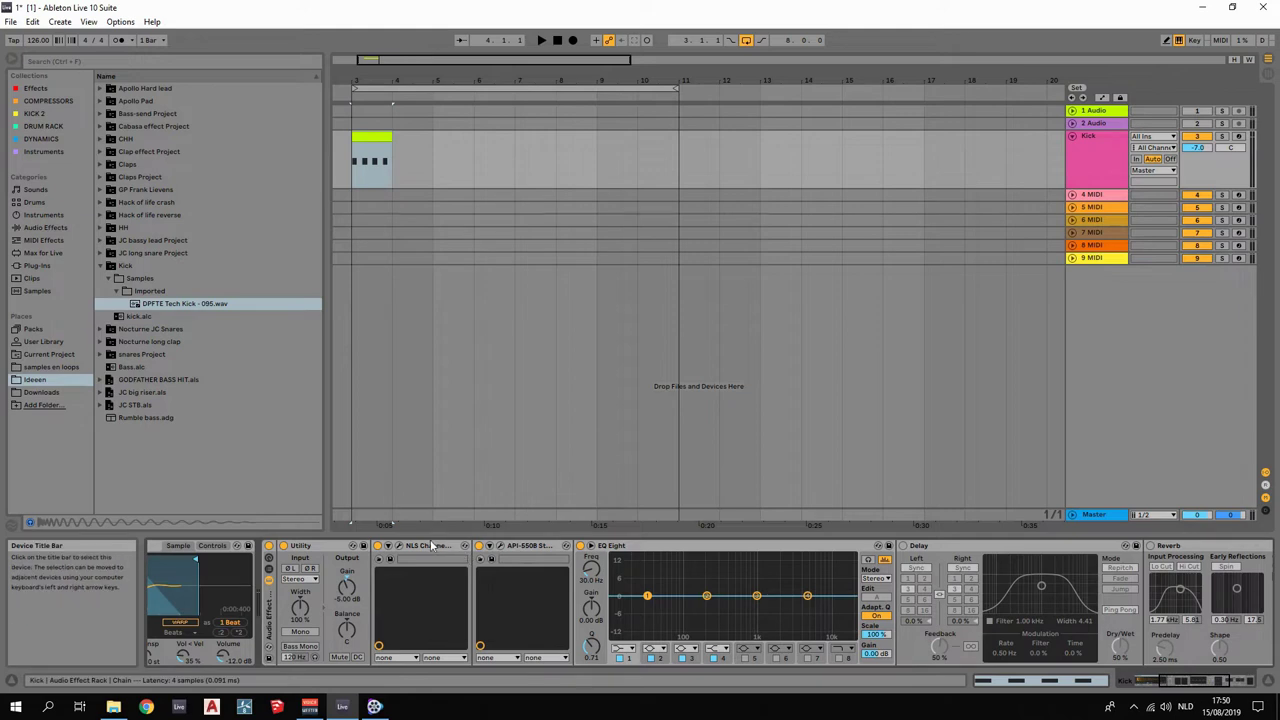
pyautogui.click(400, 547)
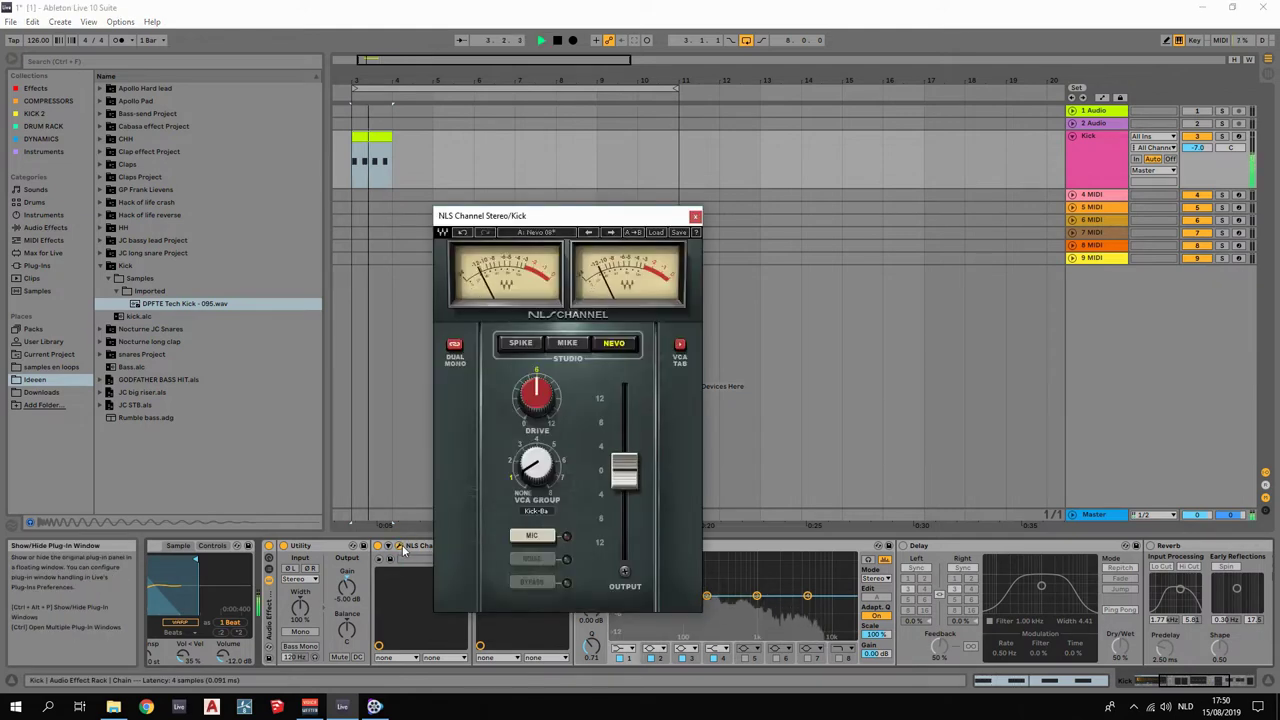
pyautogui.click(401, 547)
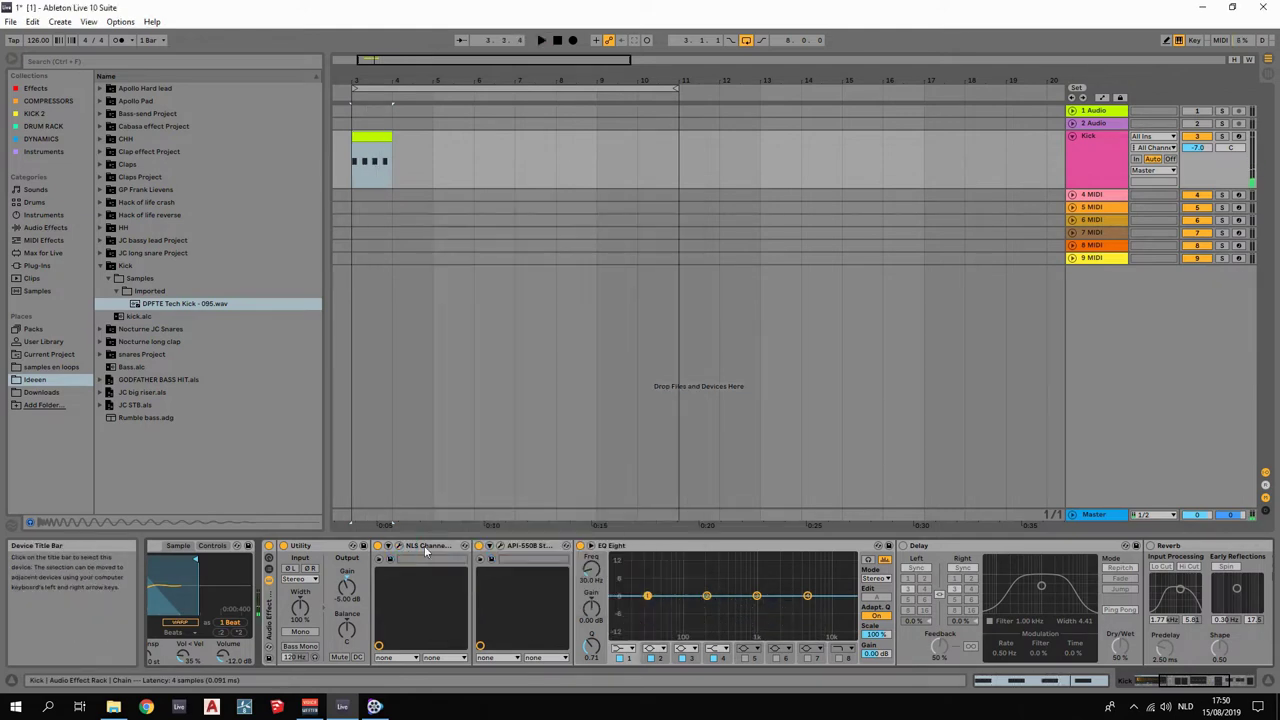
pyautogui.click(426, 547)
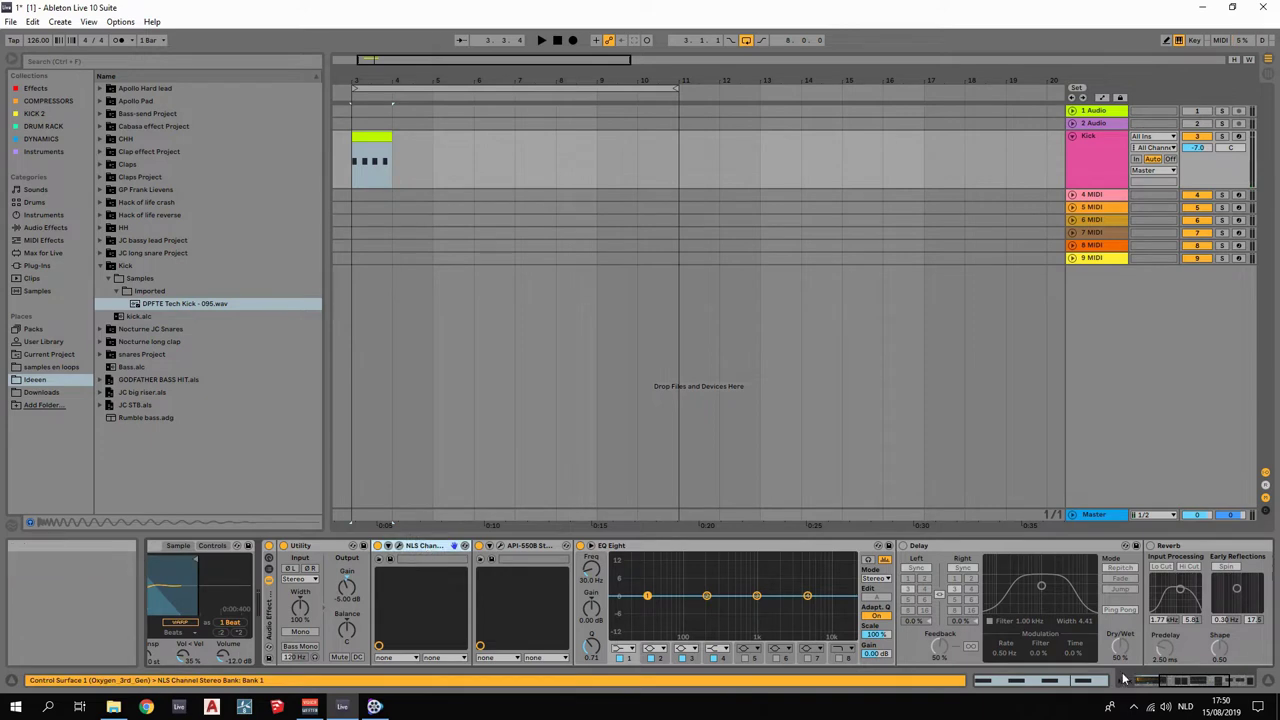
# Switch the kick sampler back to Classic mode and audition the kick.
pyautogui.click(1170, 683)
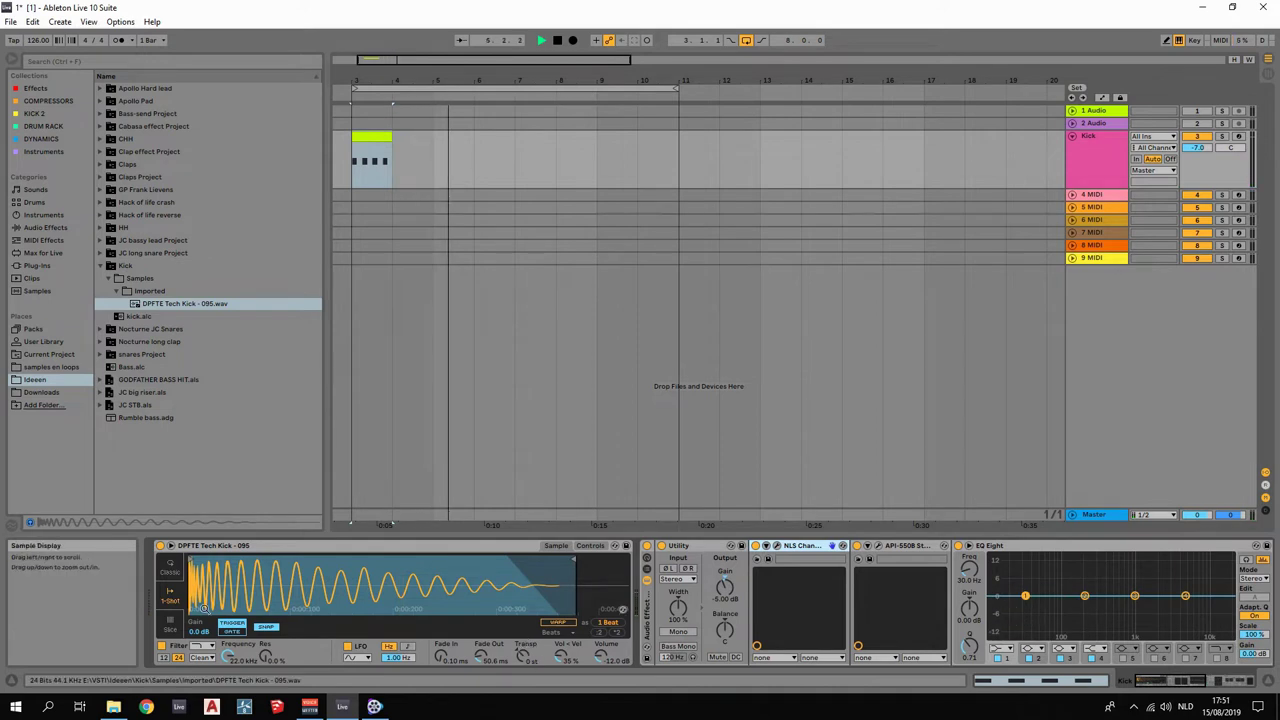
pyautogui.click(170, 563)
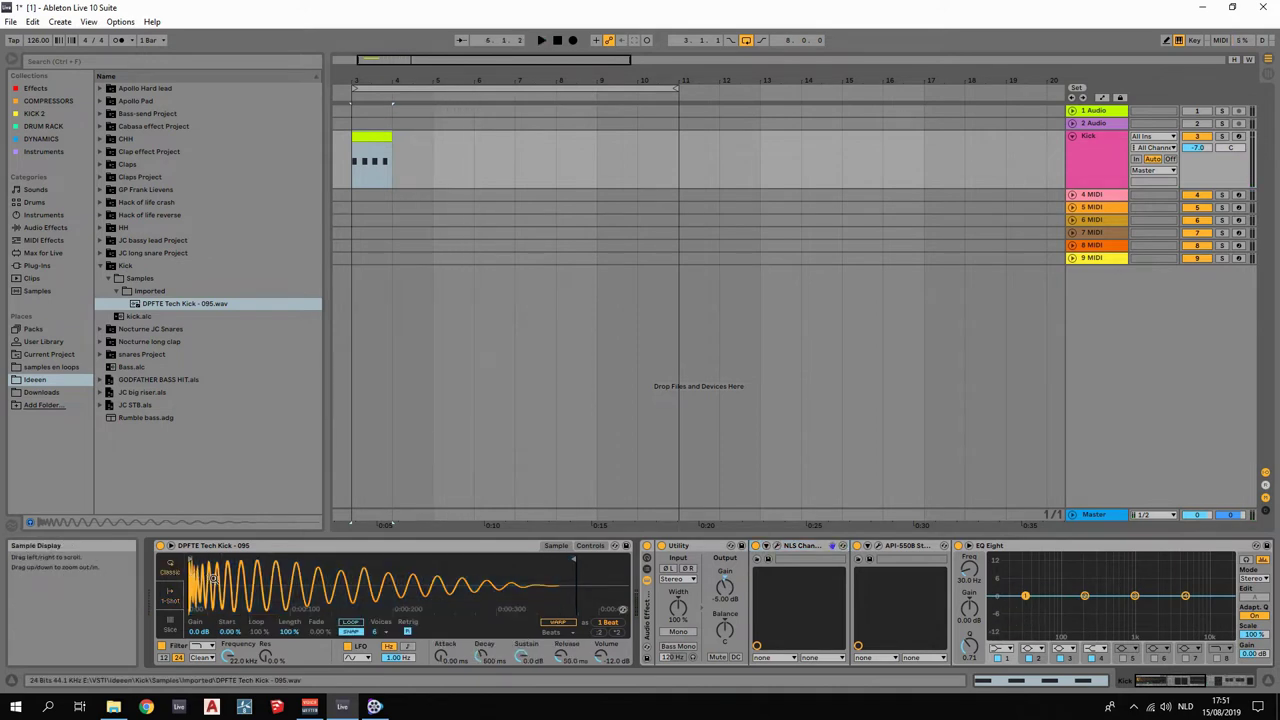
pyautogui.press('space')
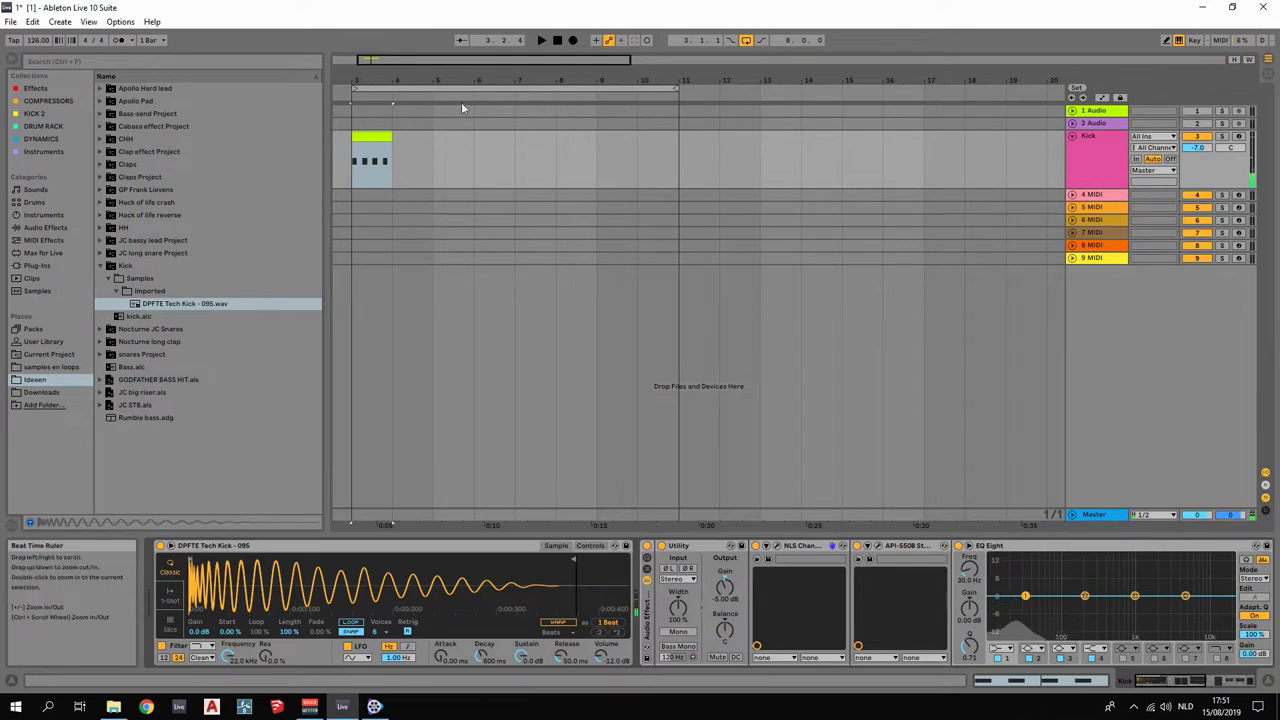
# Open the kick clip in an enlarged note editor, move all its notes to C3 and shrink the editor again.
pyautogui.doubleClick(371, 135)
pyautogui.moveTo(571, 535); pyautogui.dragTo(571, 72)
pyautogui.moveTo(1187, 391); pyautogui.dragTo(315, 570)
pyautogui.moveTo(360, 444); pyautogui.dragTo(361, 397)
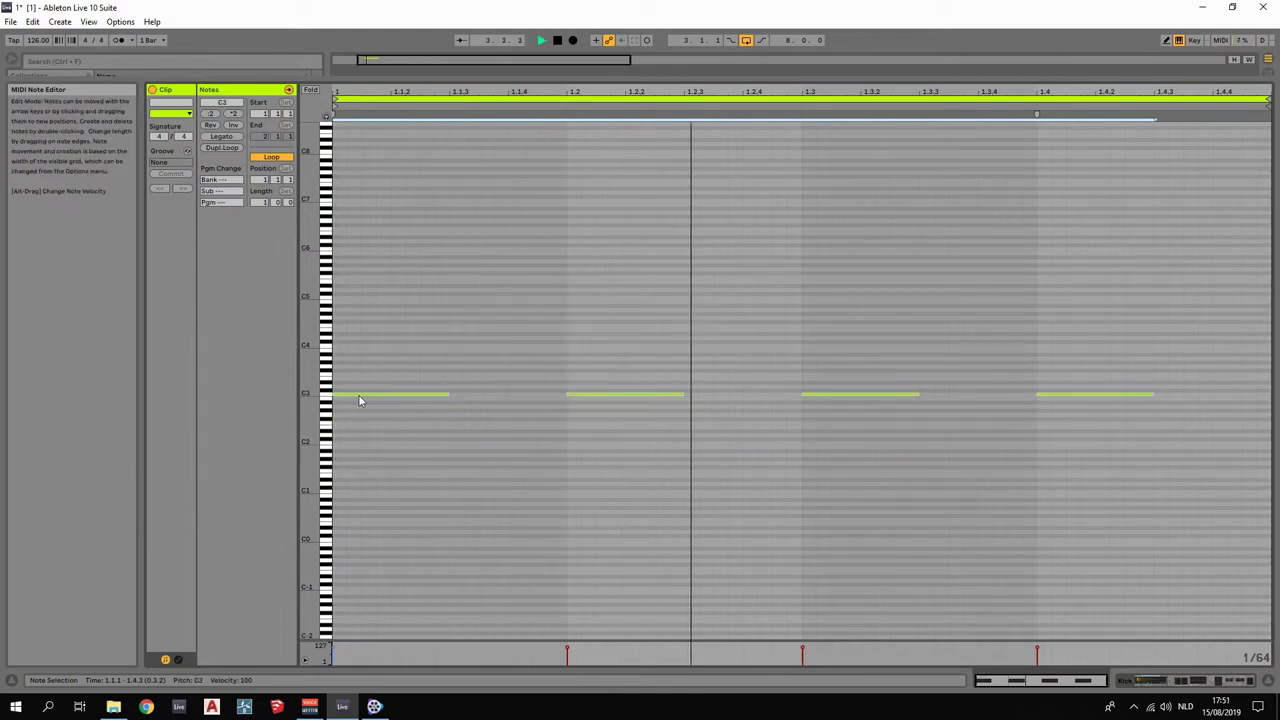
pyautogui.moveTo(779, 89); pyautogui.dragTo(666, 523)
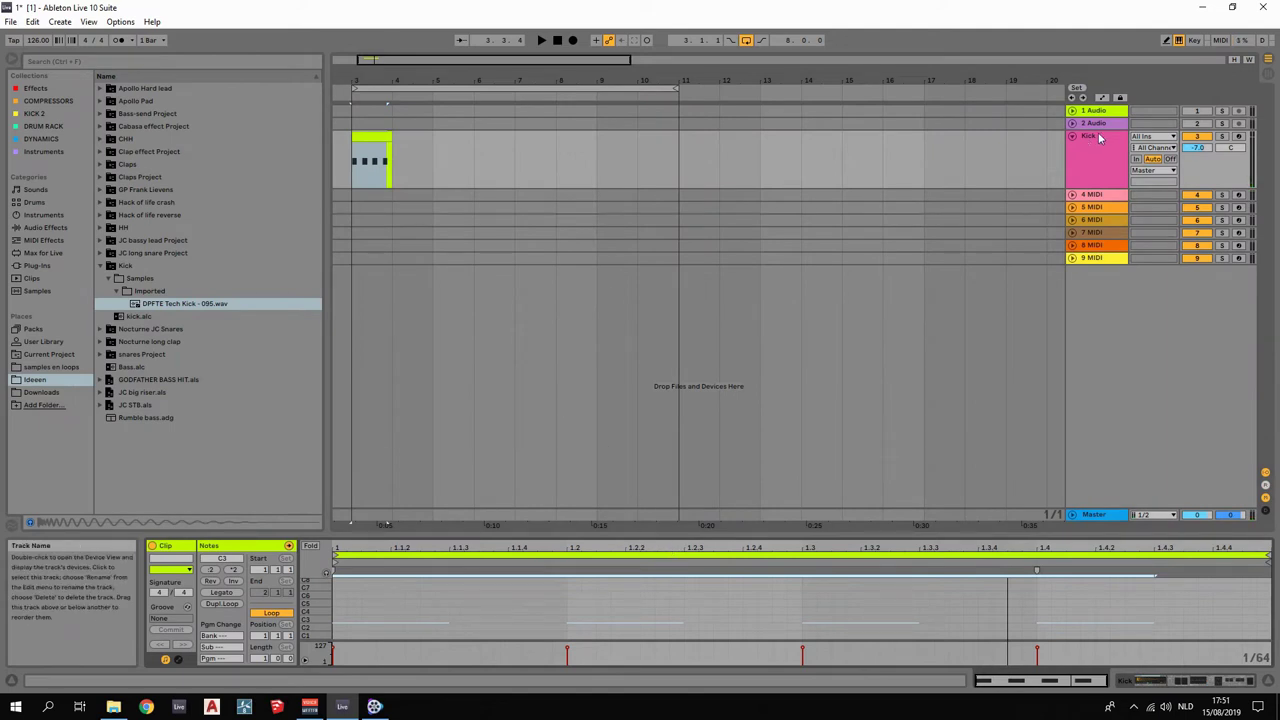
# Show the Kick track's device chain around the NLS Channel and briefly play the arrangement.
pyautogui.click(1088, 140)
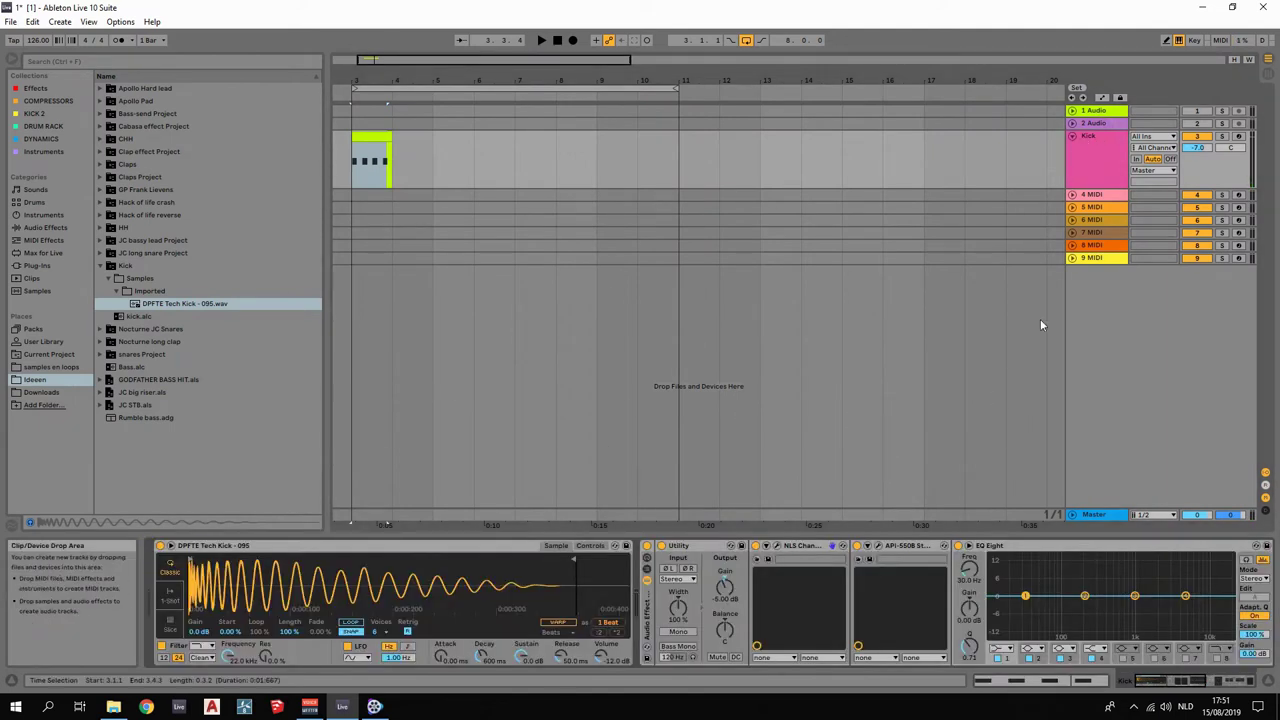
pyautogui.click(1086, 154)
pyautogui.click(405, 163)
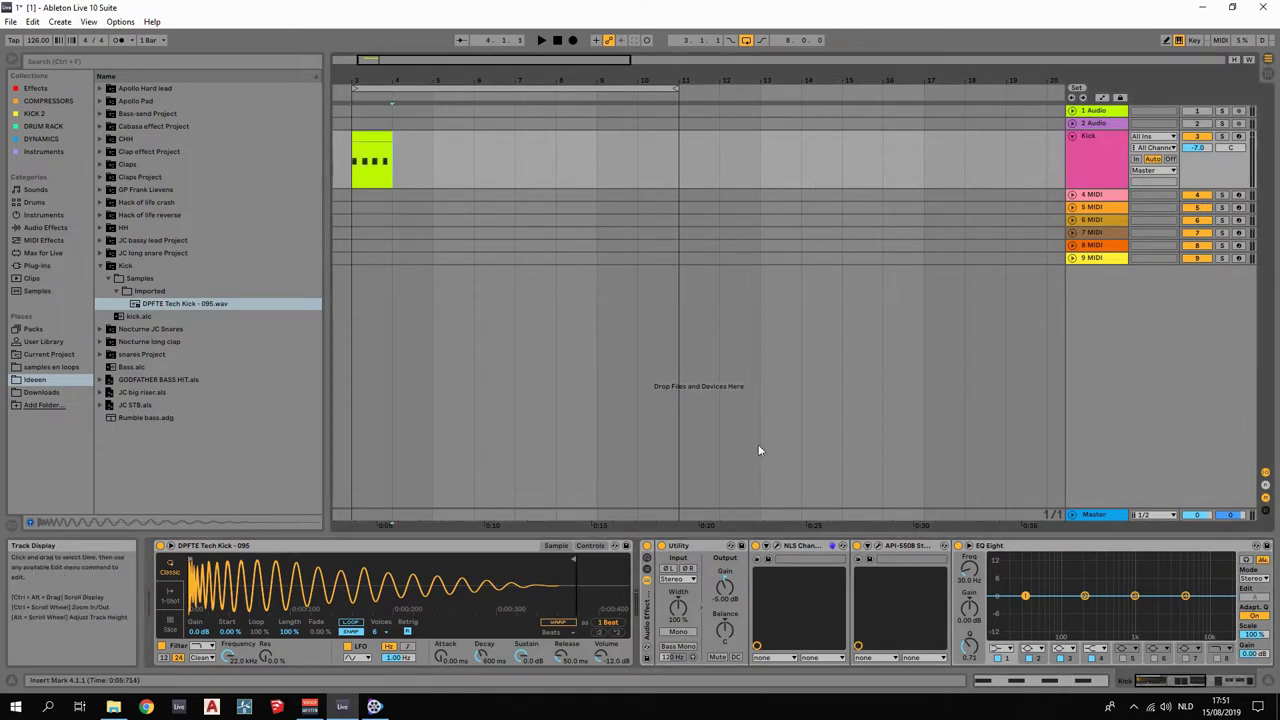
pyautogui.moveTo(1167, 681); pyautogui.dragTo(1189, 686)
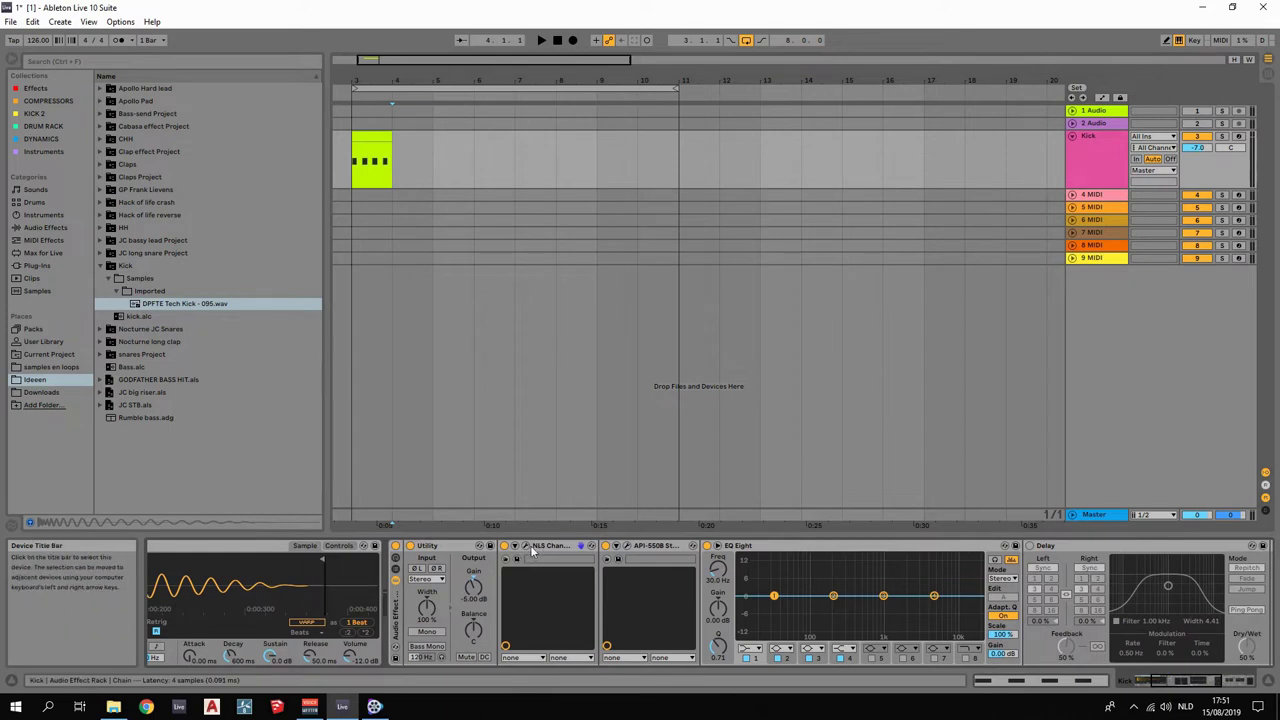
pyautogui.press('space')
pyautogui.press('space')
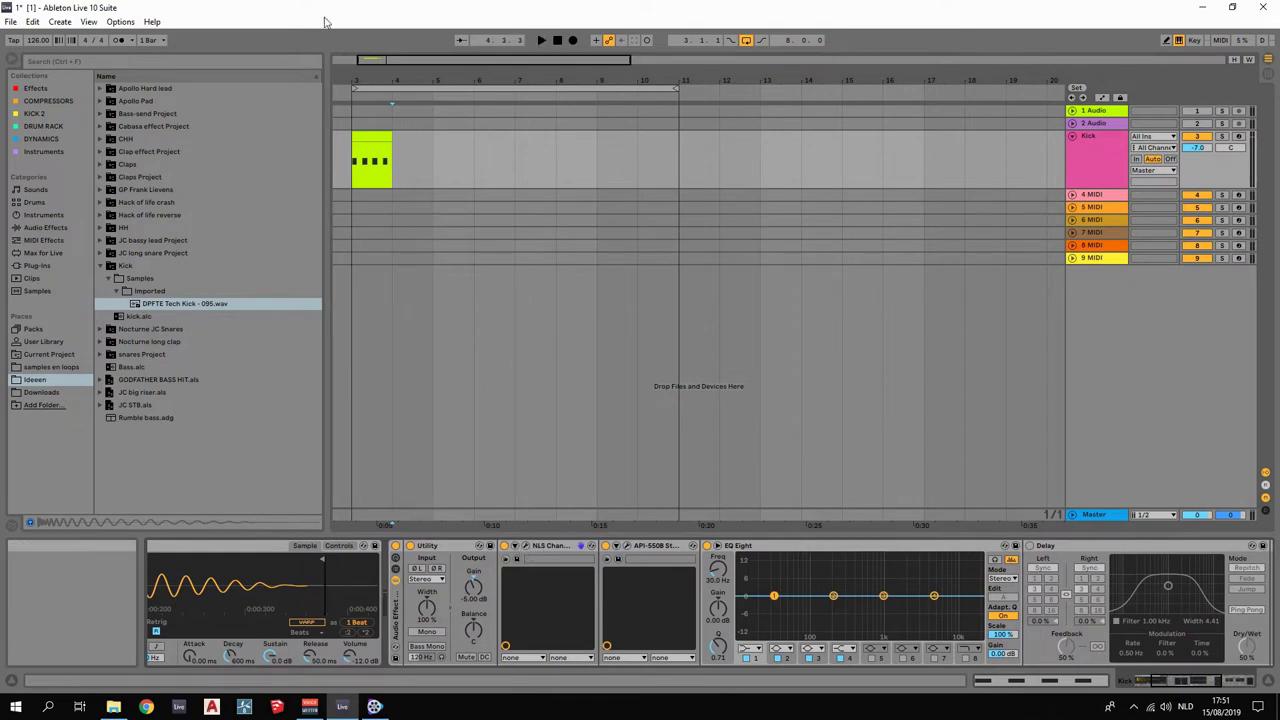
# Extend the looped kick clip to bar 11 and start playback with the Kick track's devices shown.
pyautogui.doubleClick(378, 136)
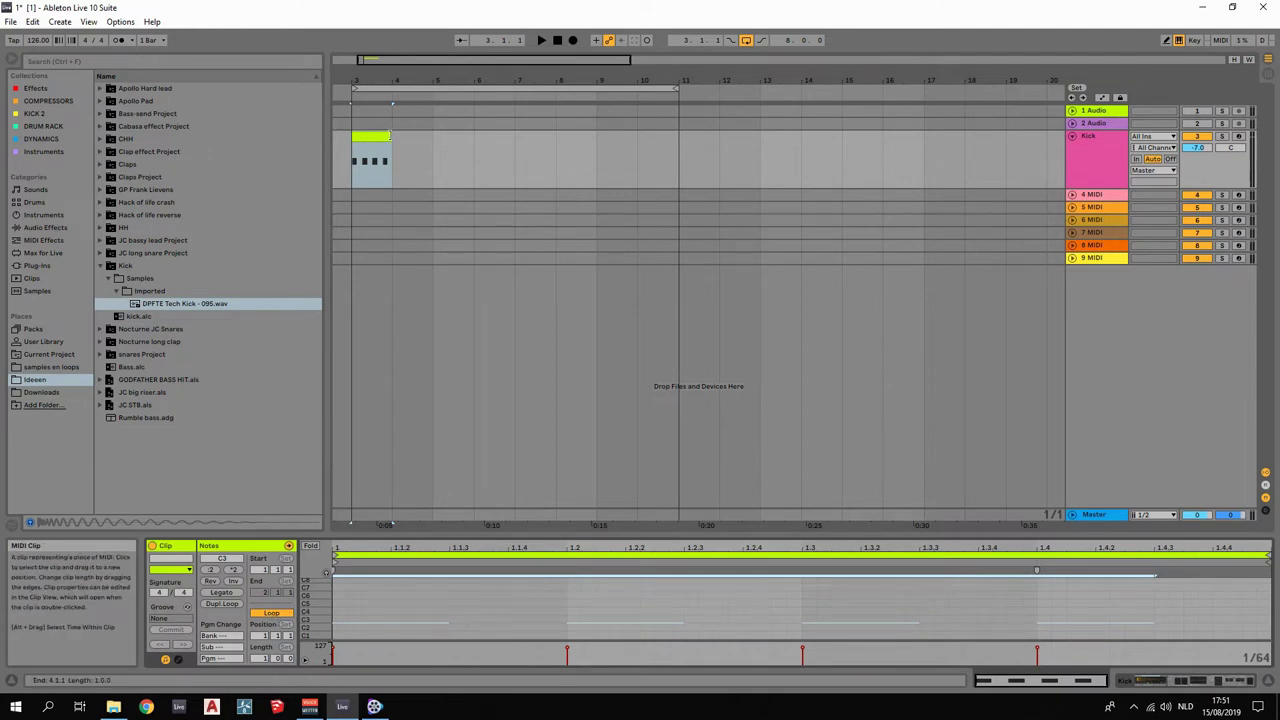
pyautogui.moveTo(390, 136); pyautogui.dragTo(676, 134)
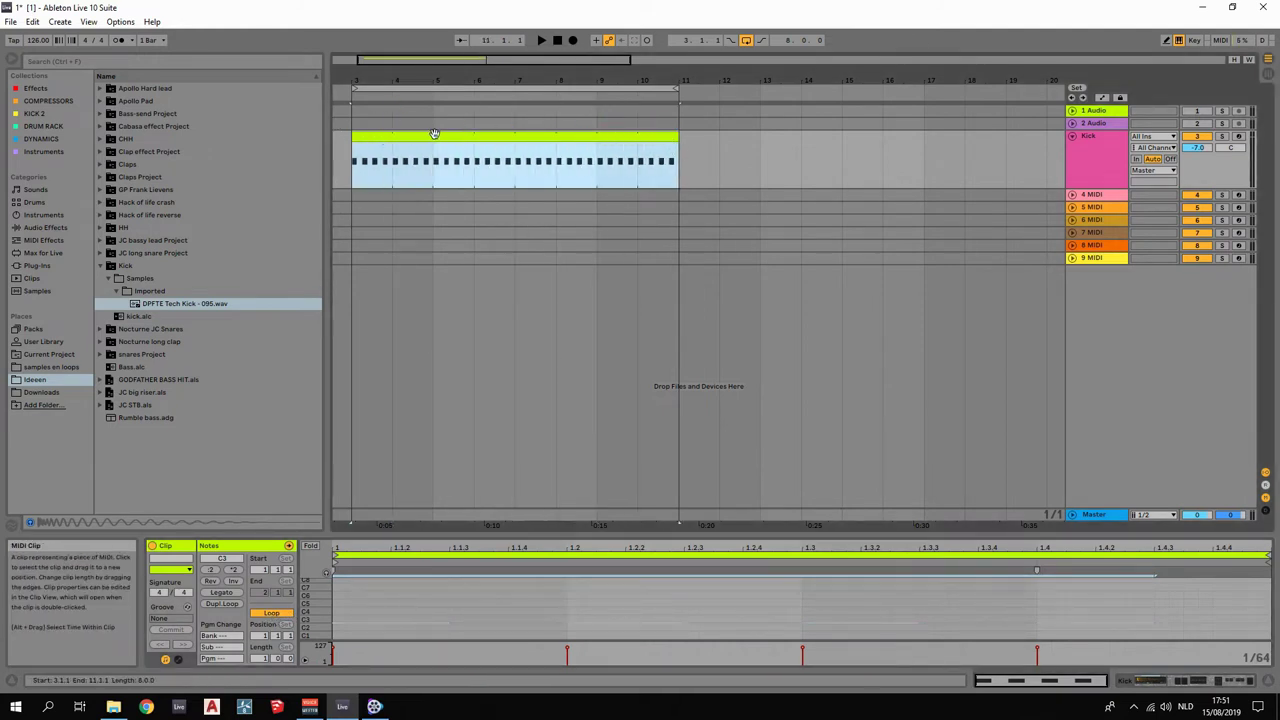
pyautogui.click(1090, 136)
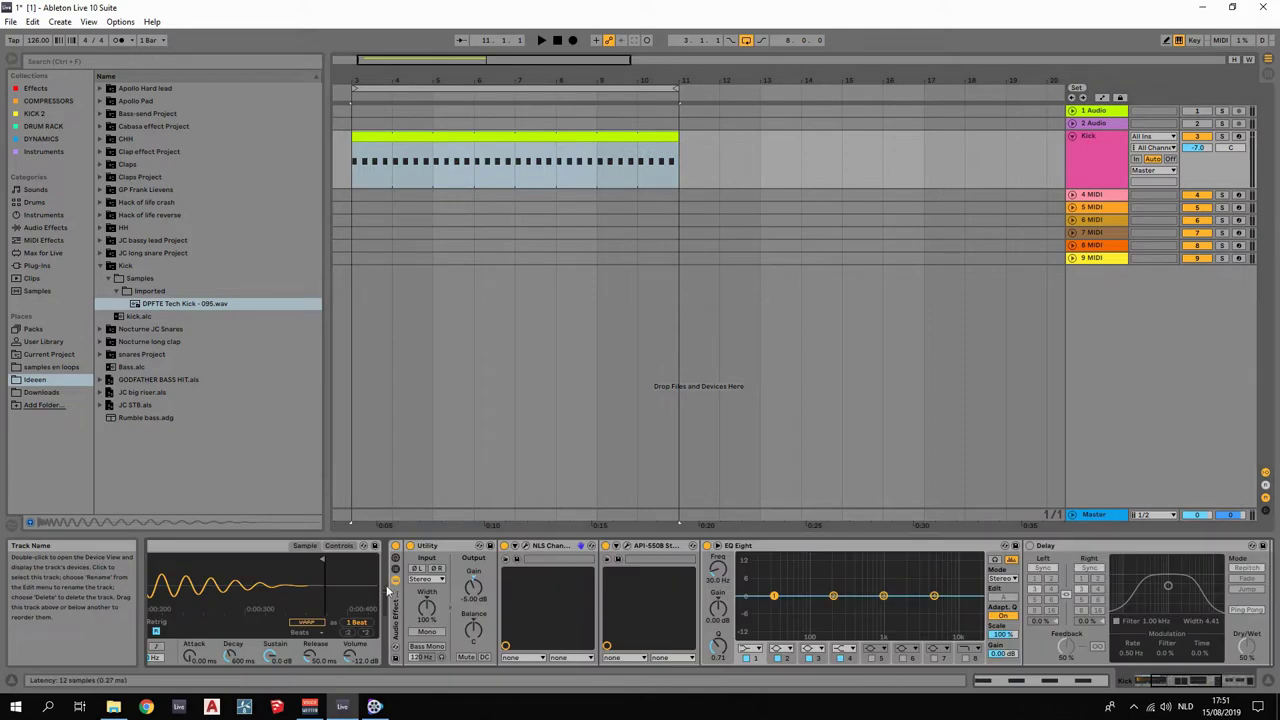
pyautogui.moveTo(1213, 683); pyautogui.dragTo(1198, 685)
pyautogui.press('space')
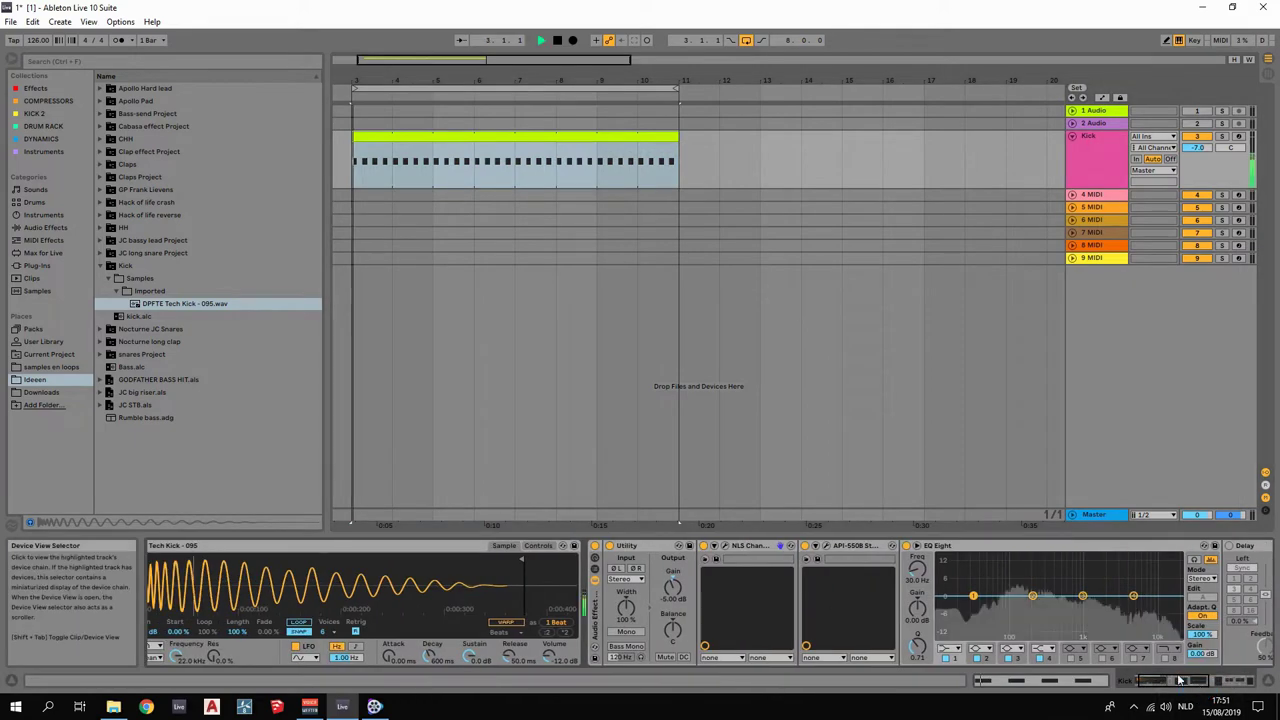
# Compare the NLS Channel meters with the Session mixer levels while the kick plays, close the plug-in window and stop playback.
pyautogui.click(726, 546)
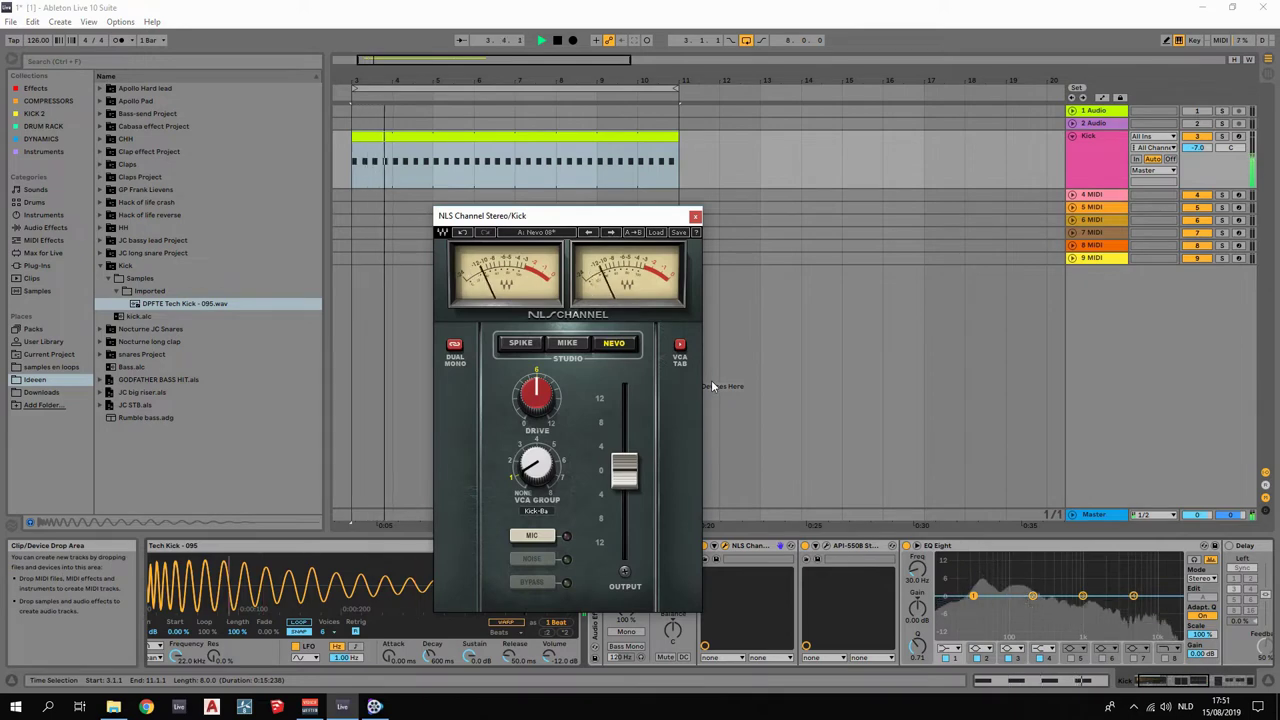
pyautogui.press('Tab')
pyautogui.moveTo(610, 216); pyautogui.dragTo(1003, 182)
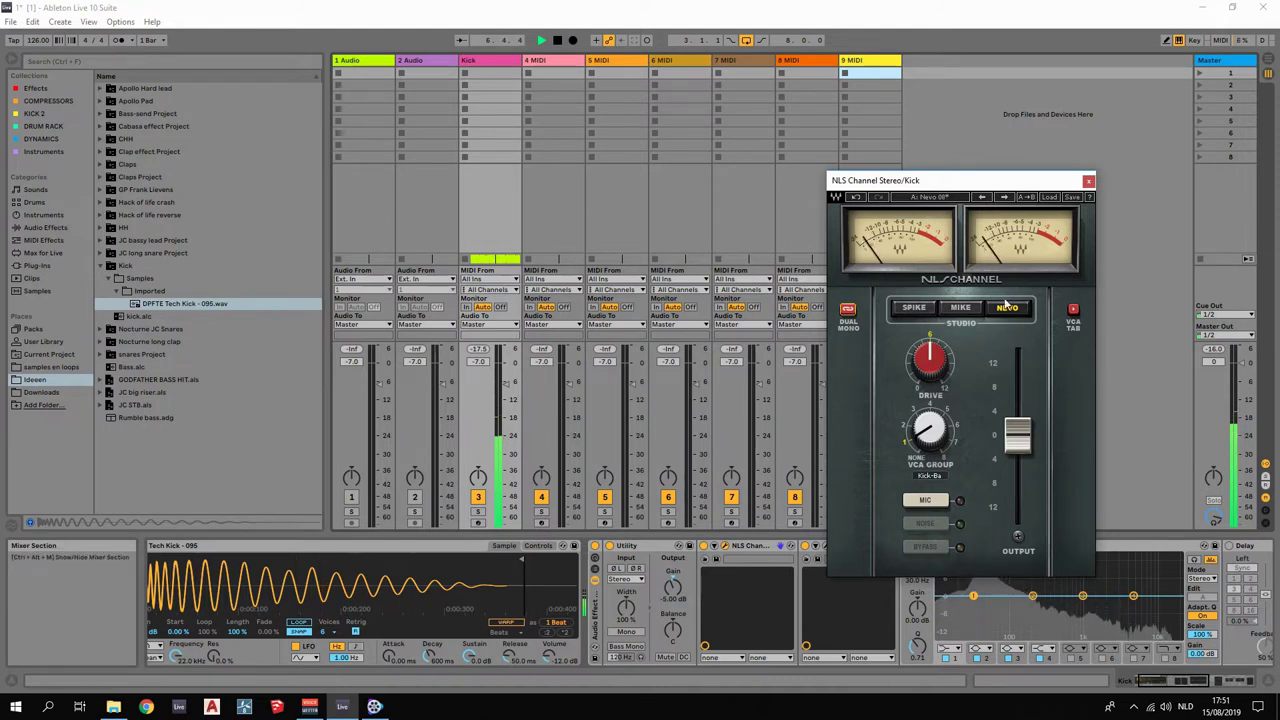
pyautogui.click(1088, 180)
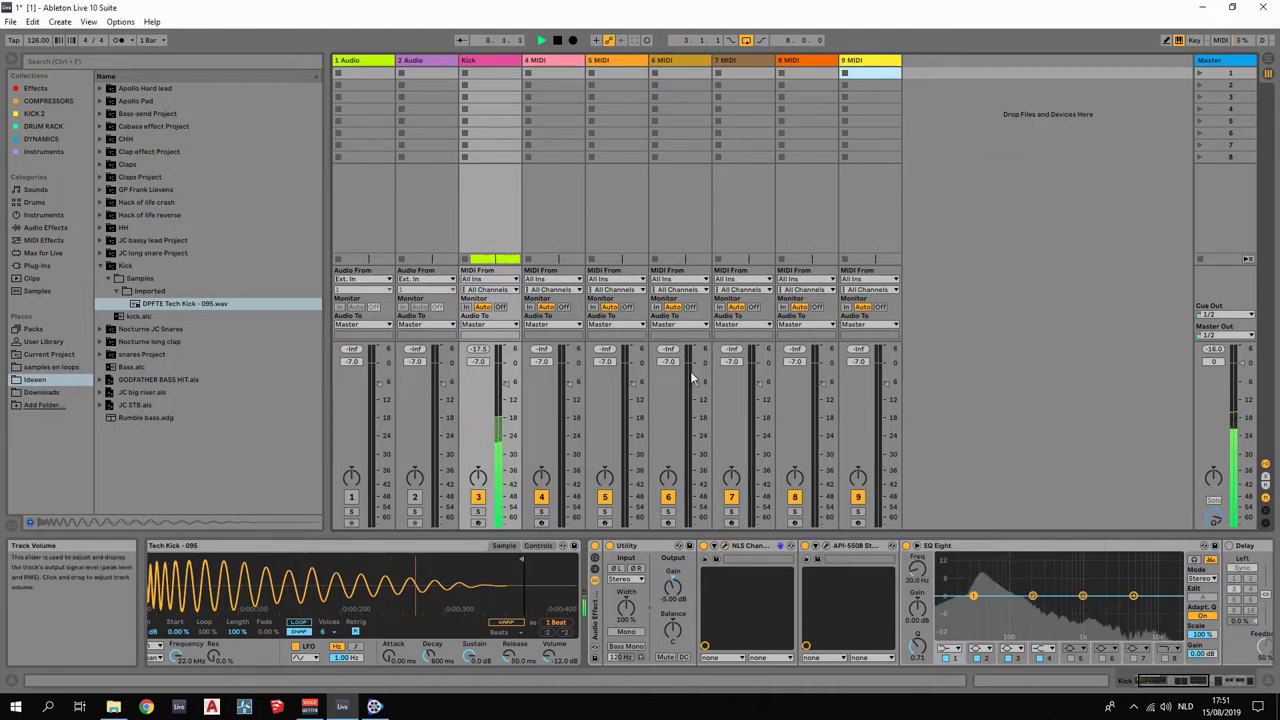
pyautogui.press('space')
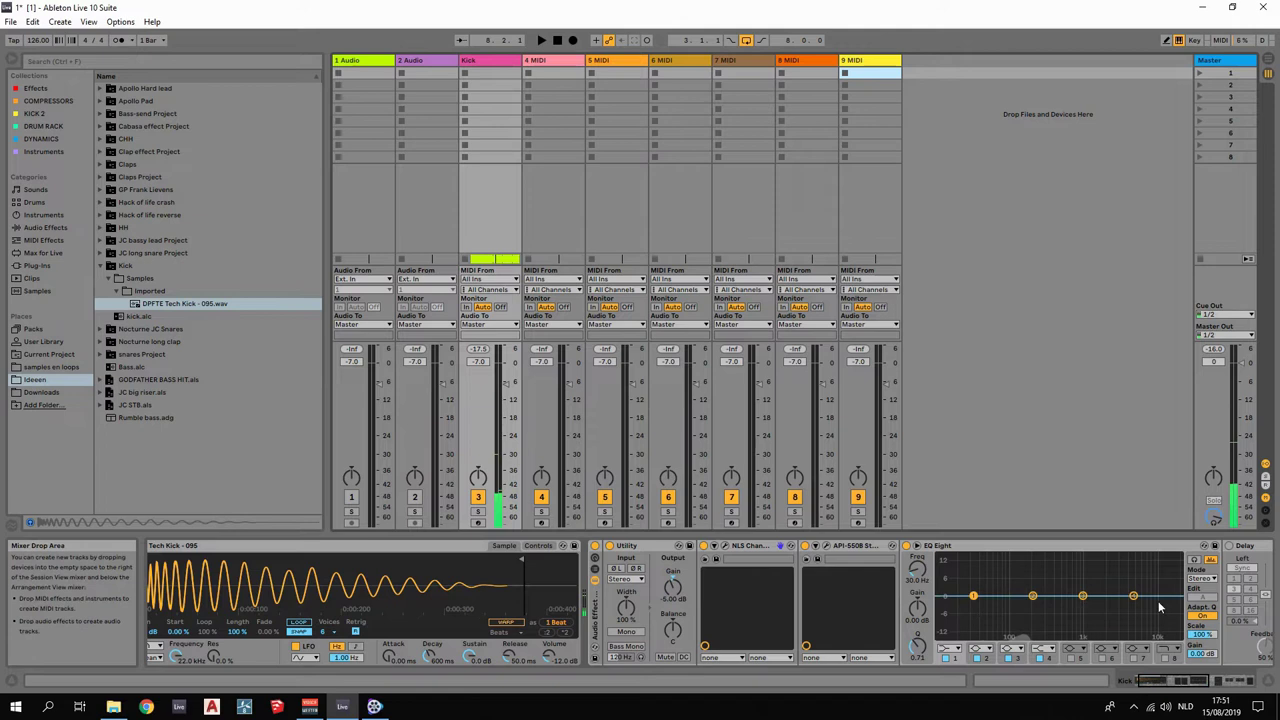
# Delete the Delay from the Kick track's effect rack.
pyautogui.click(1163, 683)
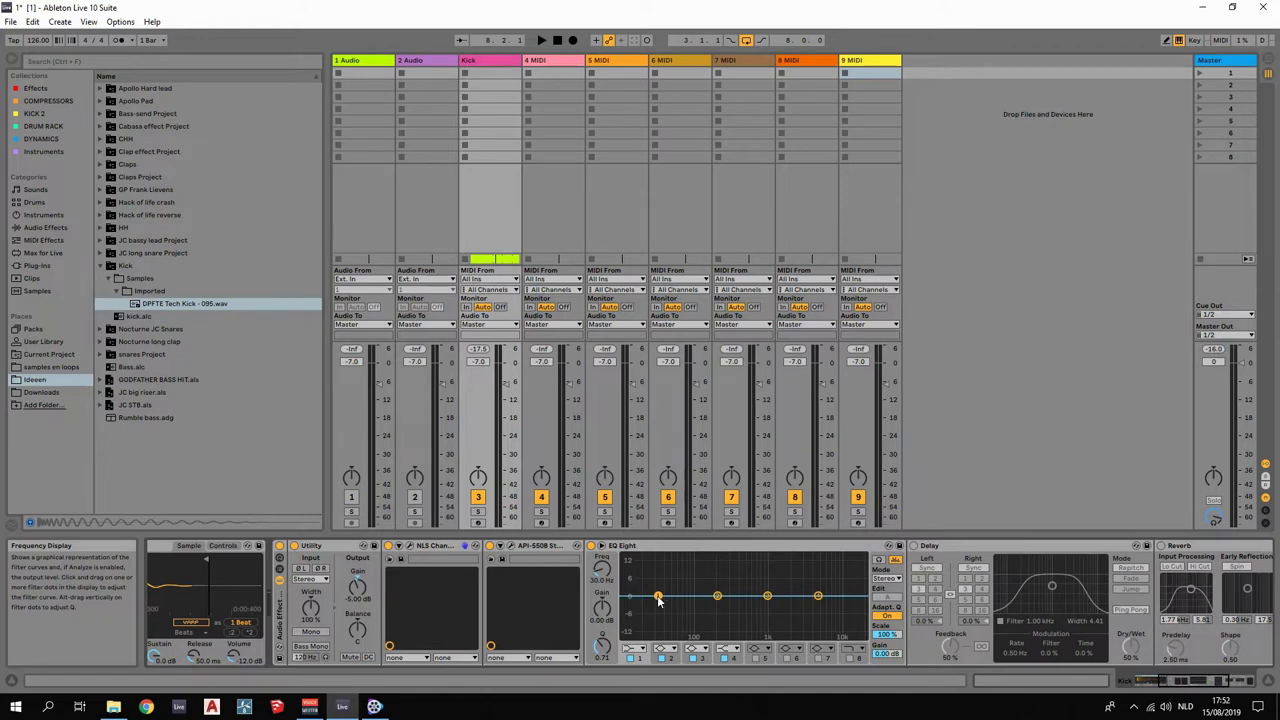
pyautogui.moveTo(1171, 683); pyautogui.dragTo(1188, 682)
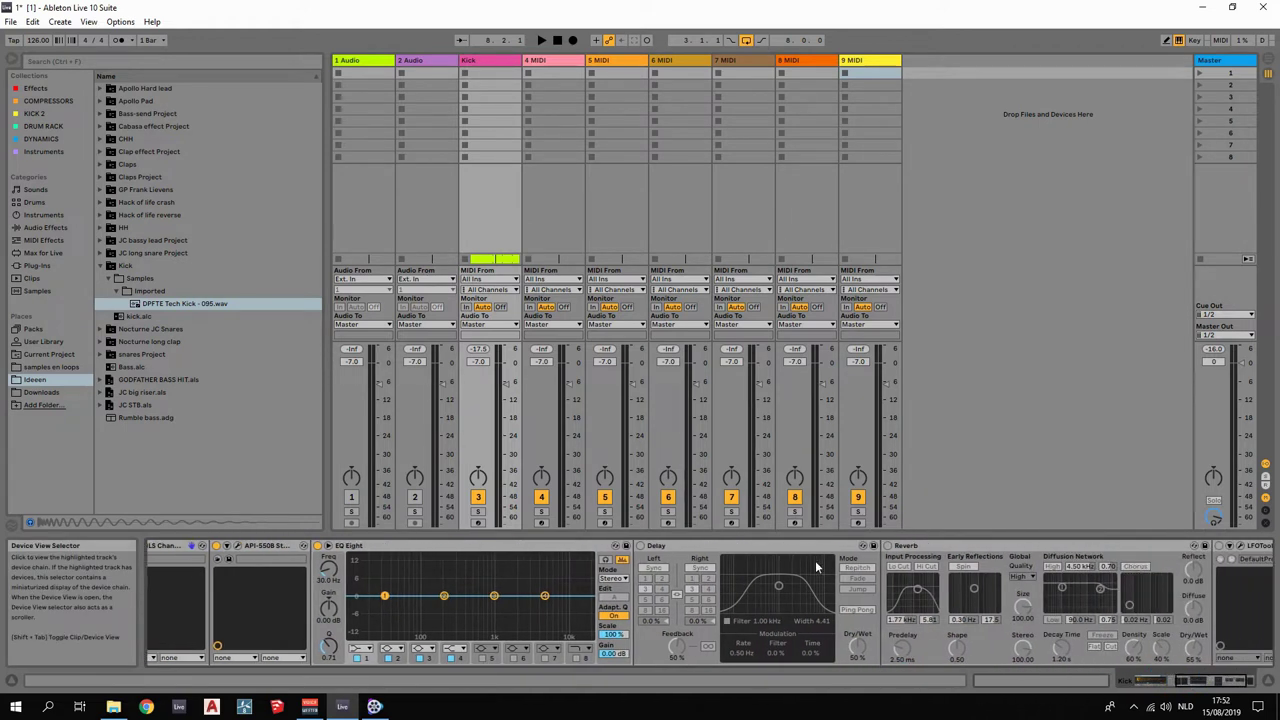
pyautogui.click(790, 550)
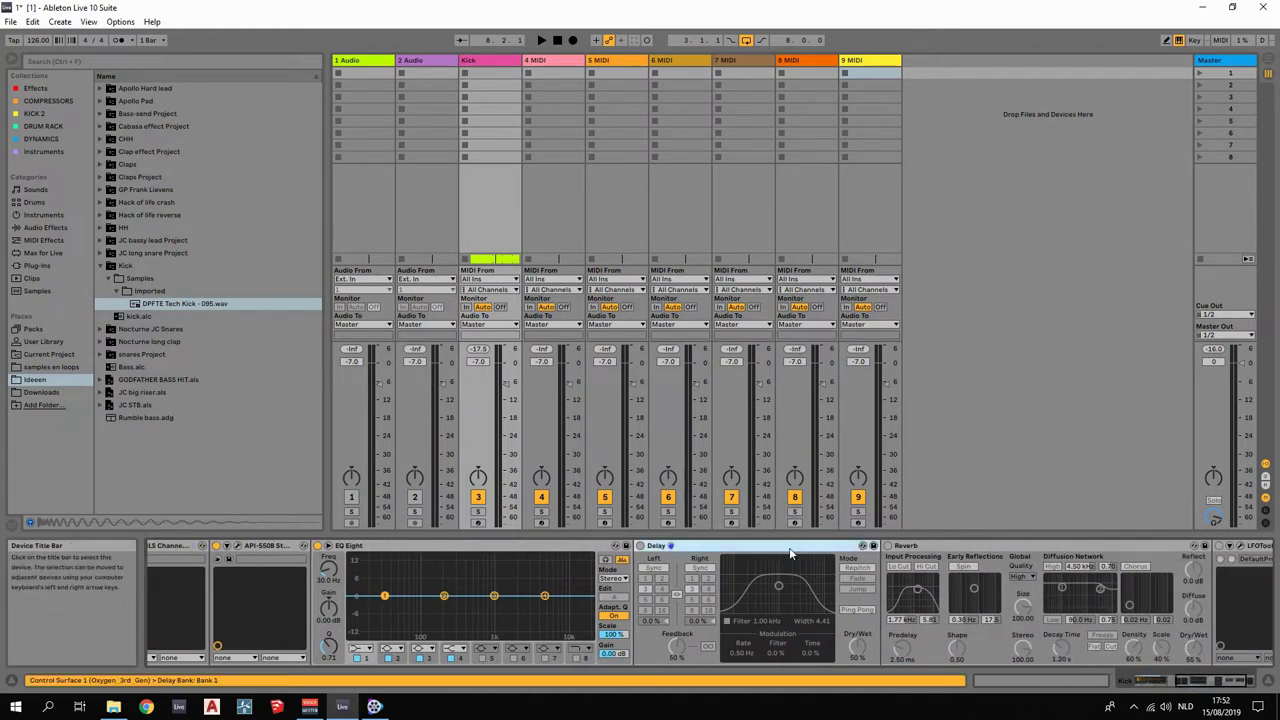
pyautogui.press('Delete')
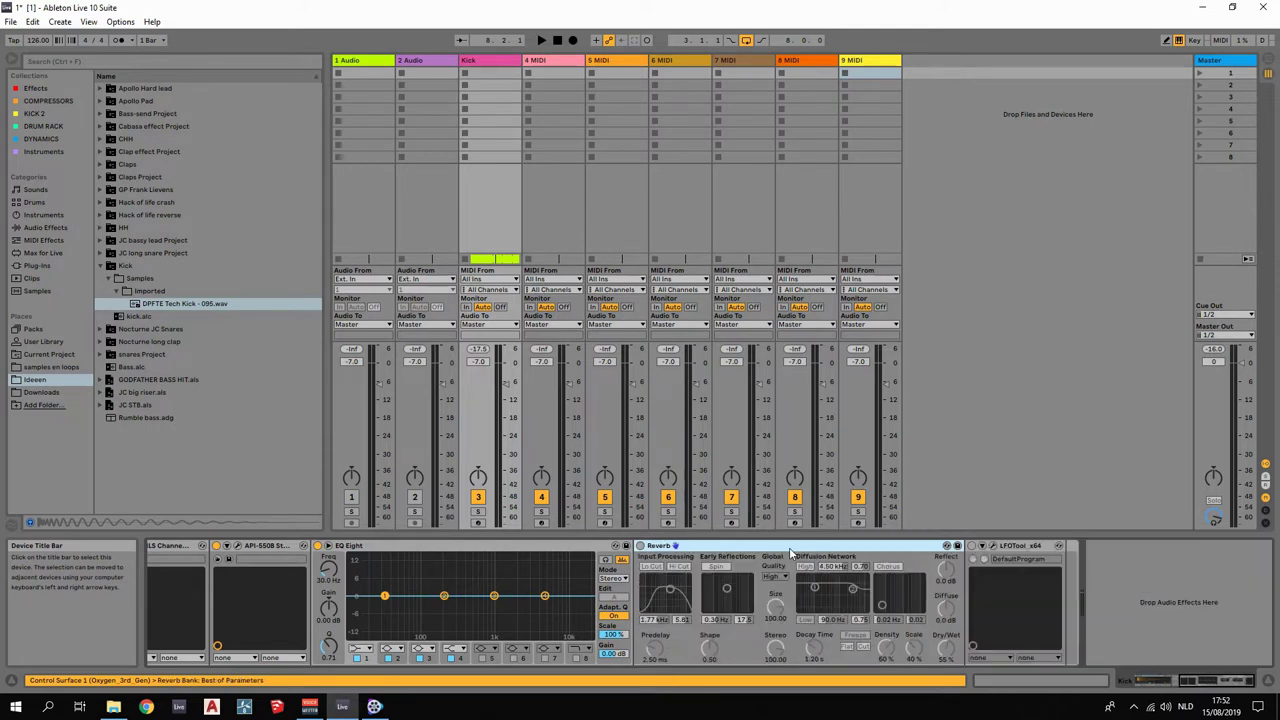
# Delete the Reverb and the LFOTool from the Kick track's effect rack.
pyautogui.press('Delete')
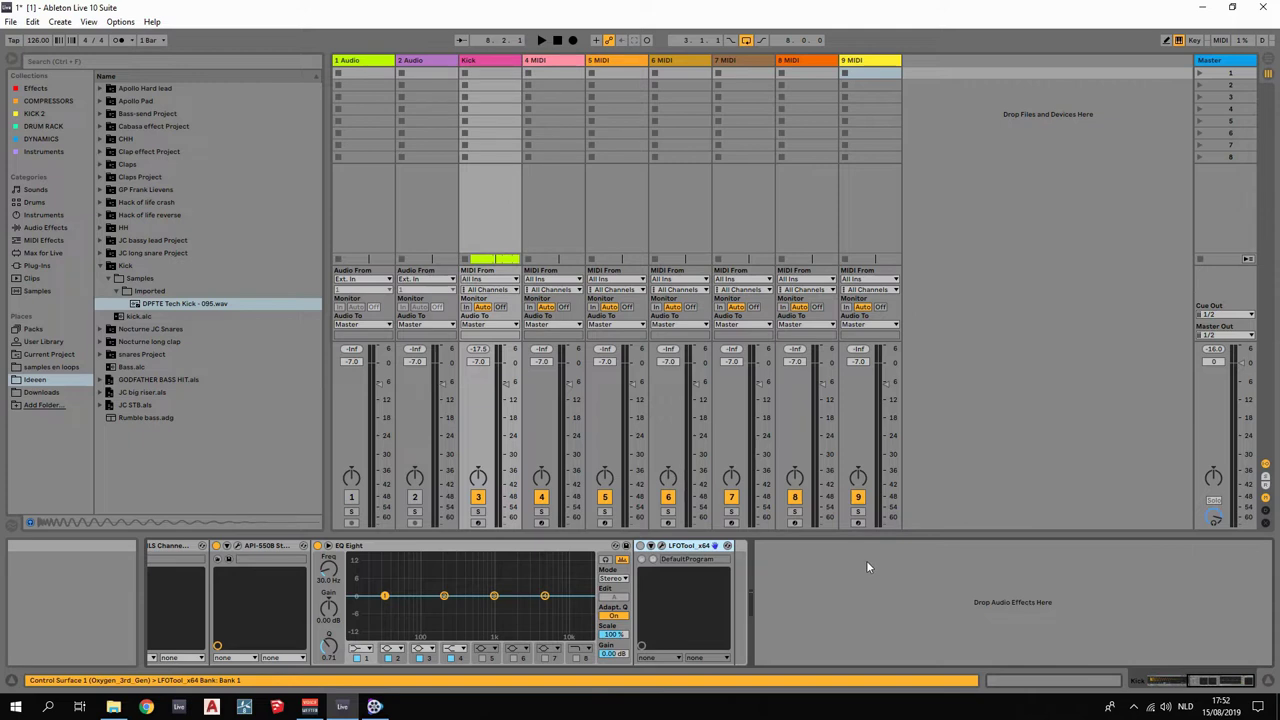
pyautogui.press('Delete')
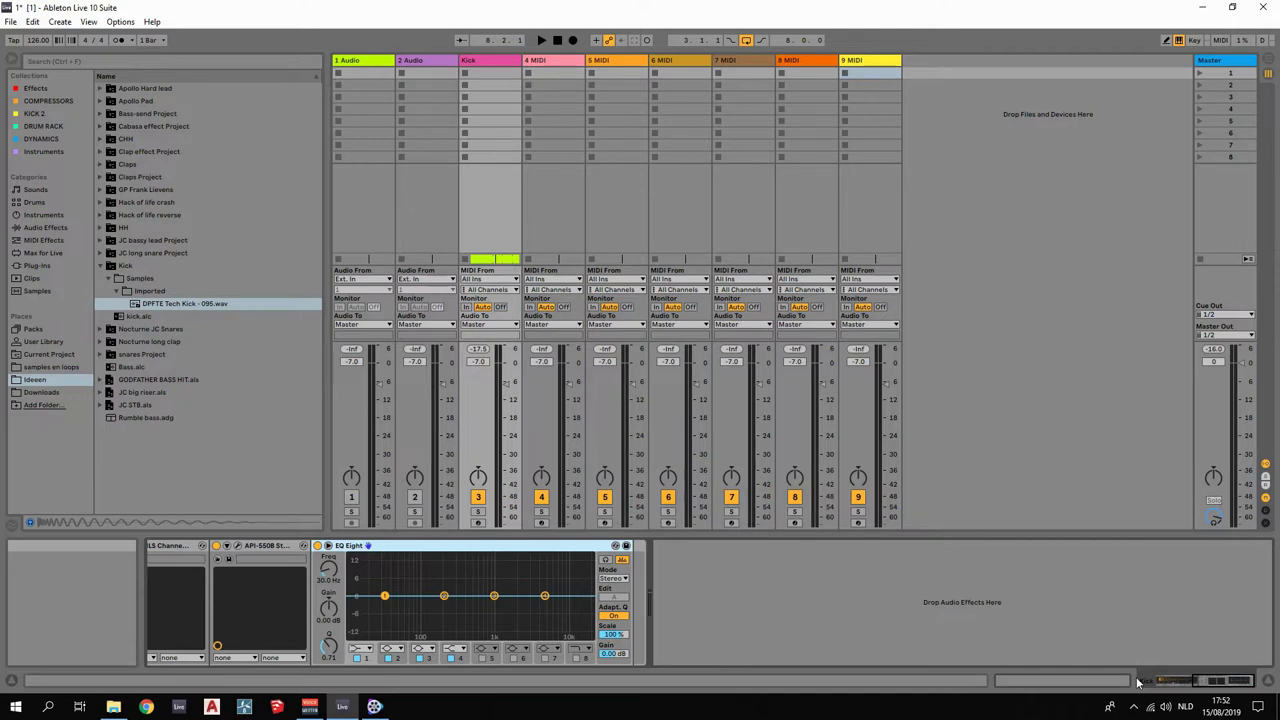
pyautogui.moveTo(1226, 682); pyautogui.dragTo(1172, 684)
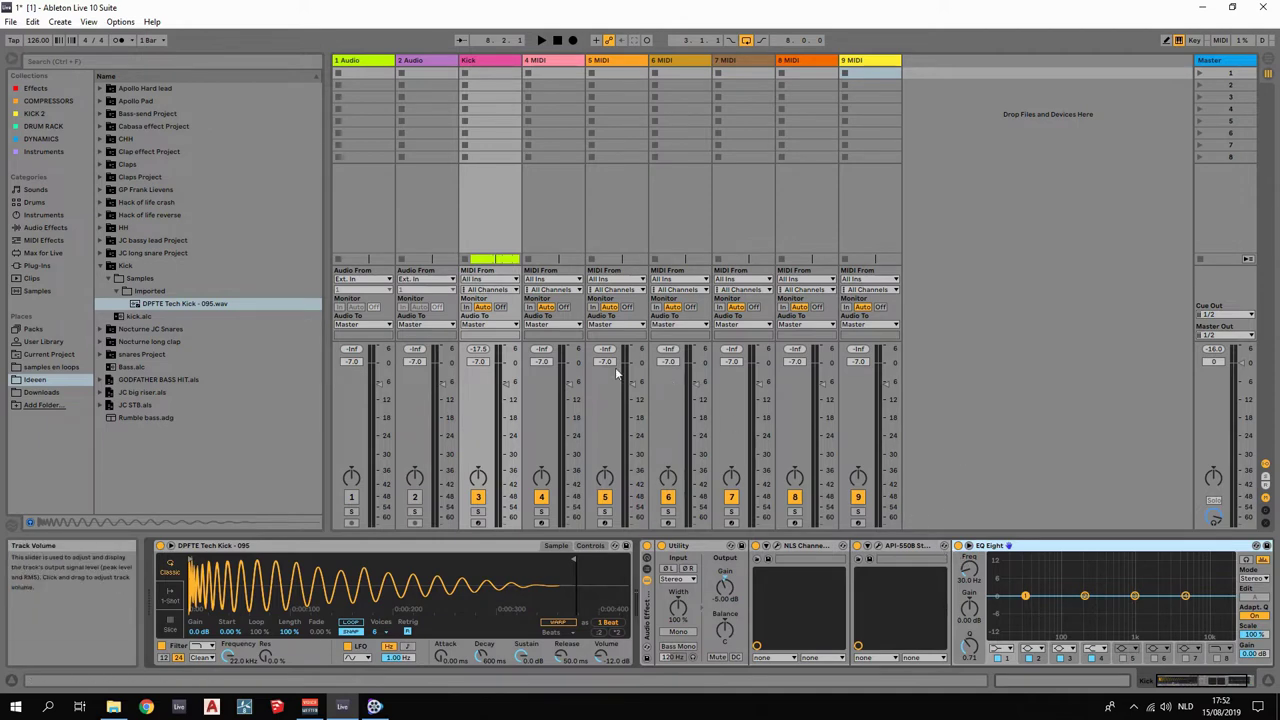
# Insert the SSLComp Stereo compressor after the Kick track's NLS Channel and switch on its Analog option while the kick plays.
pyautogui.click(543, 62)
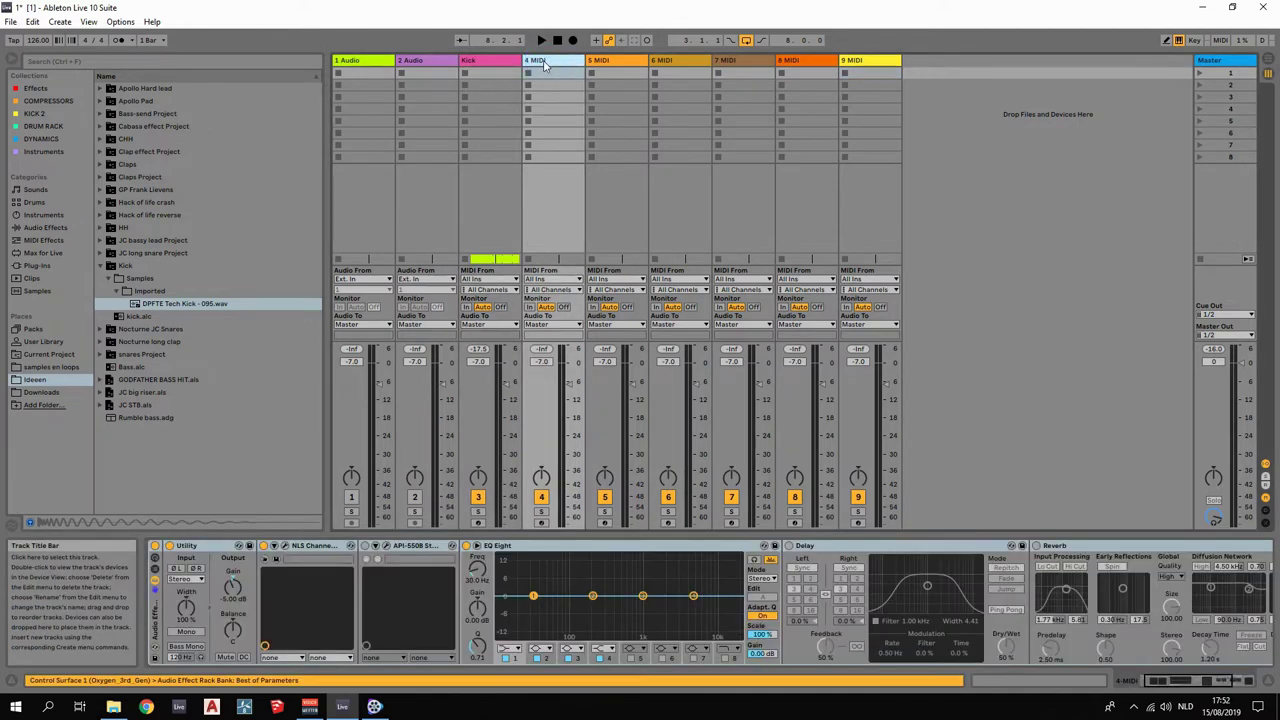
pyautogui.click(472, 62)
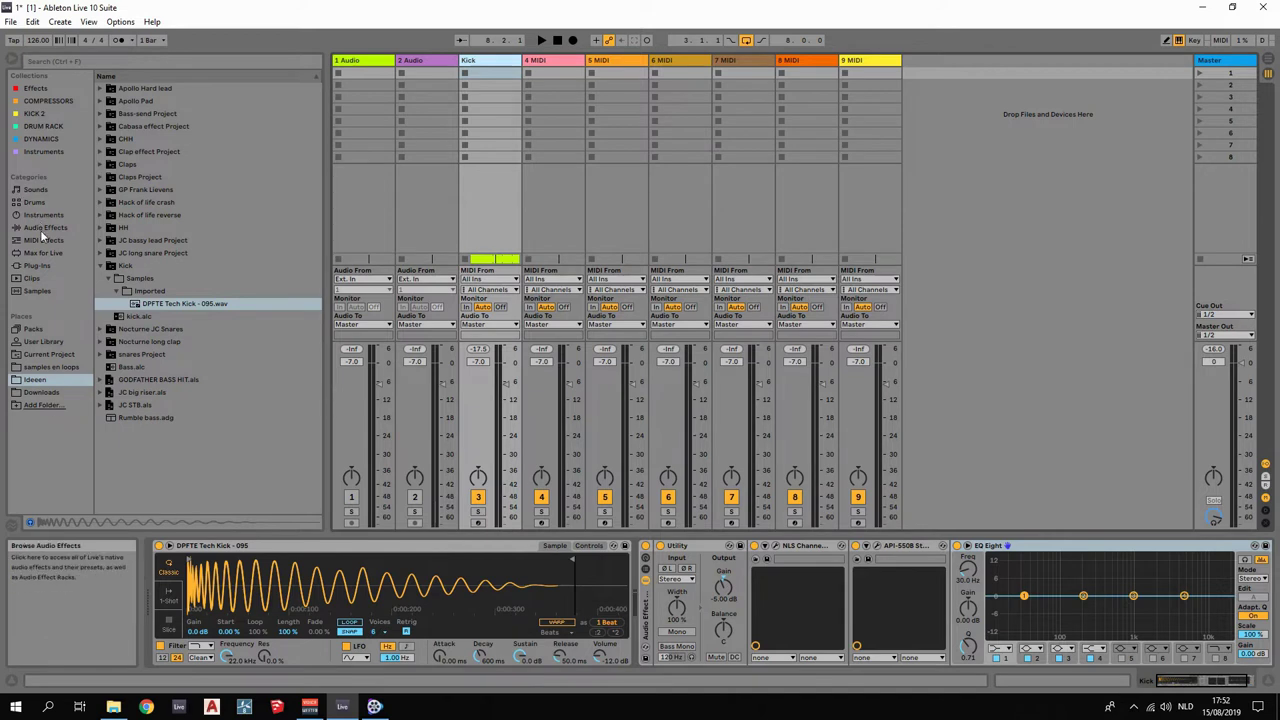
pyautogui.click(58, 101)
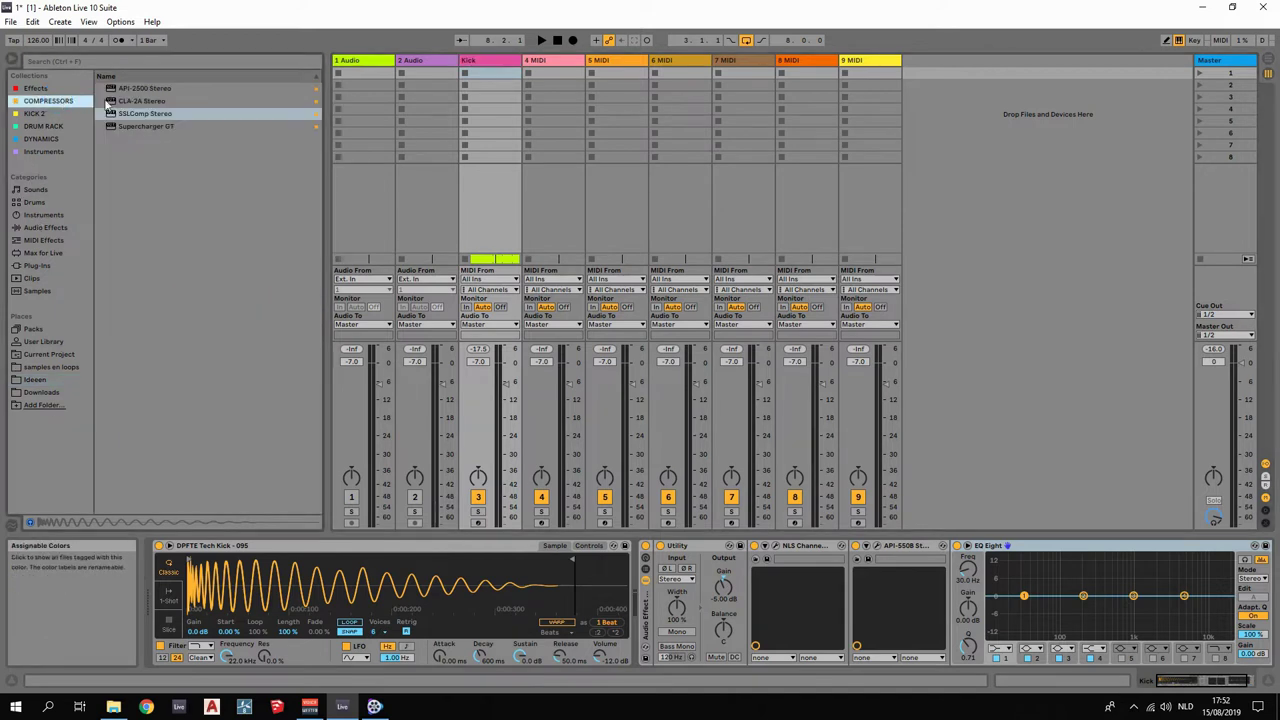
pyautogui.click(154, 128)
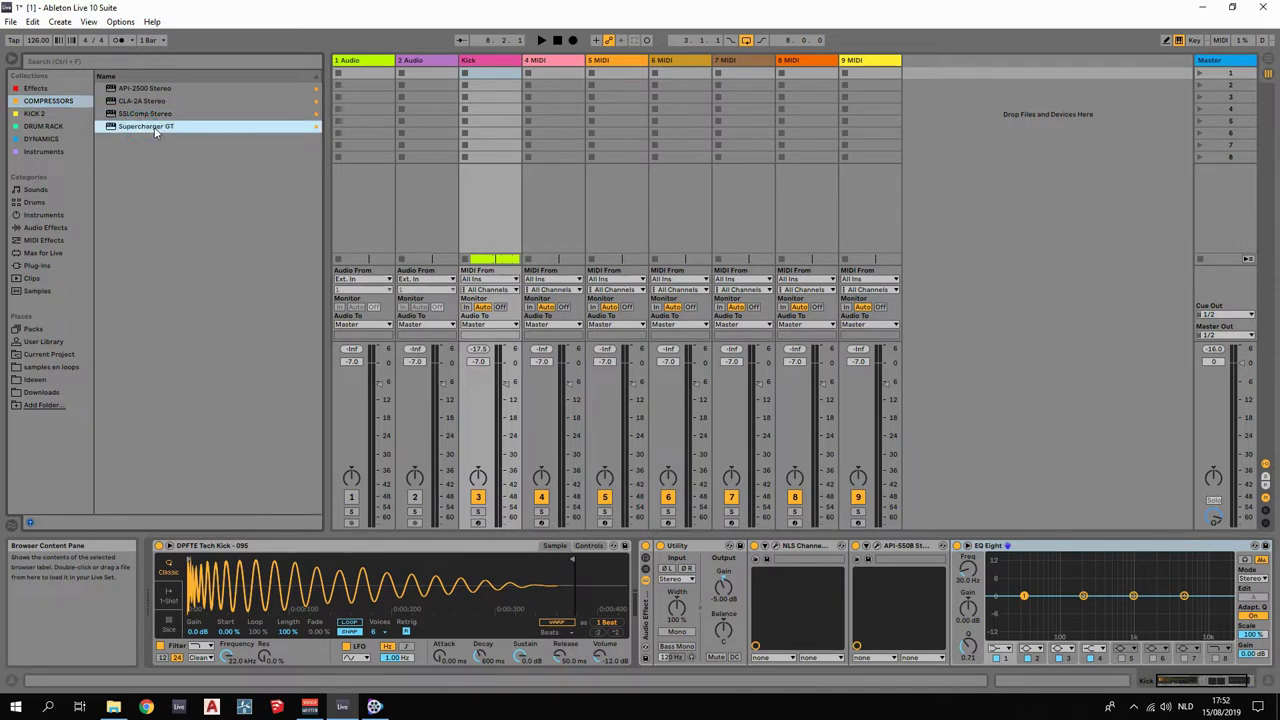
pyautogui.moveTo(140, 114); pyautogui.dragTo(847, 600)
pyautogui.moveTo(987, 209); pyautogui.dragTo(513, 104)
pyautogui.press('space')
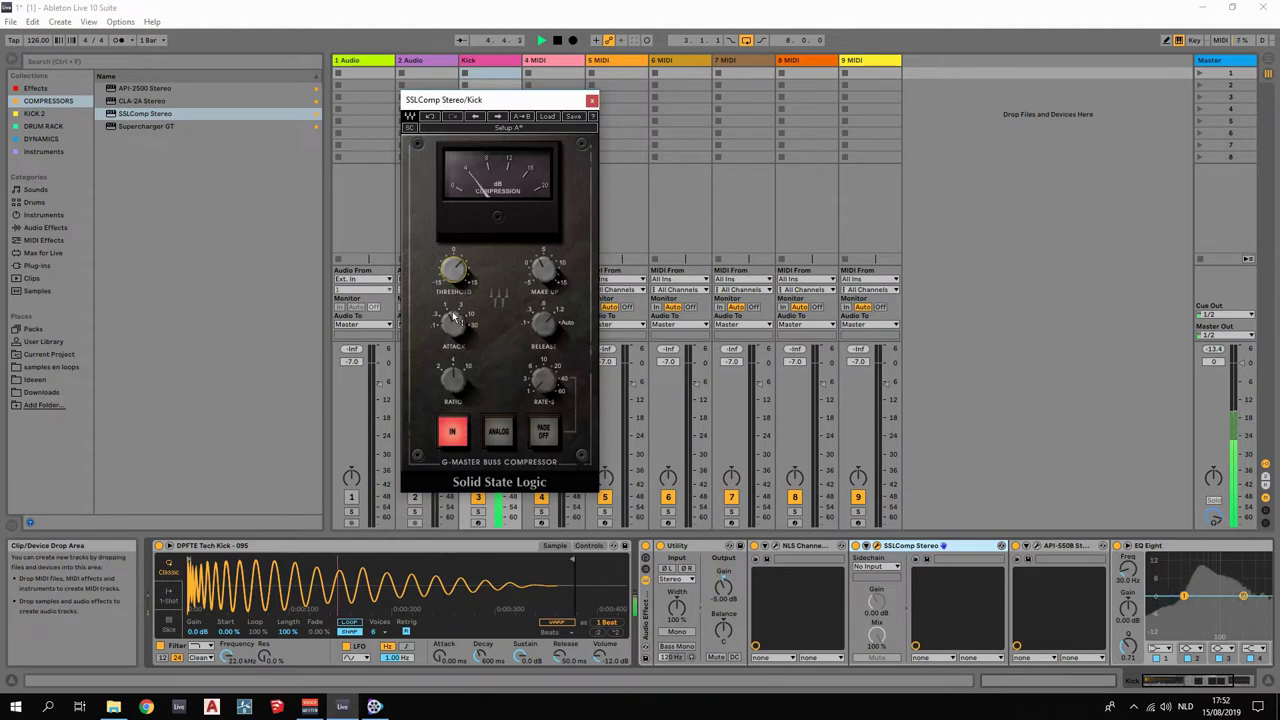
pyautogui.click(502, 433)
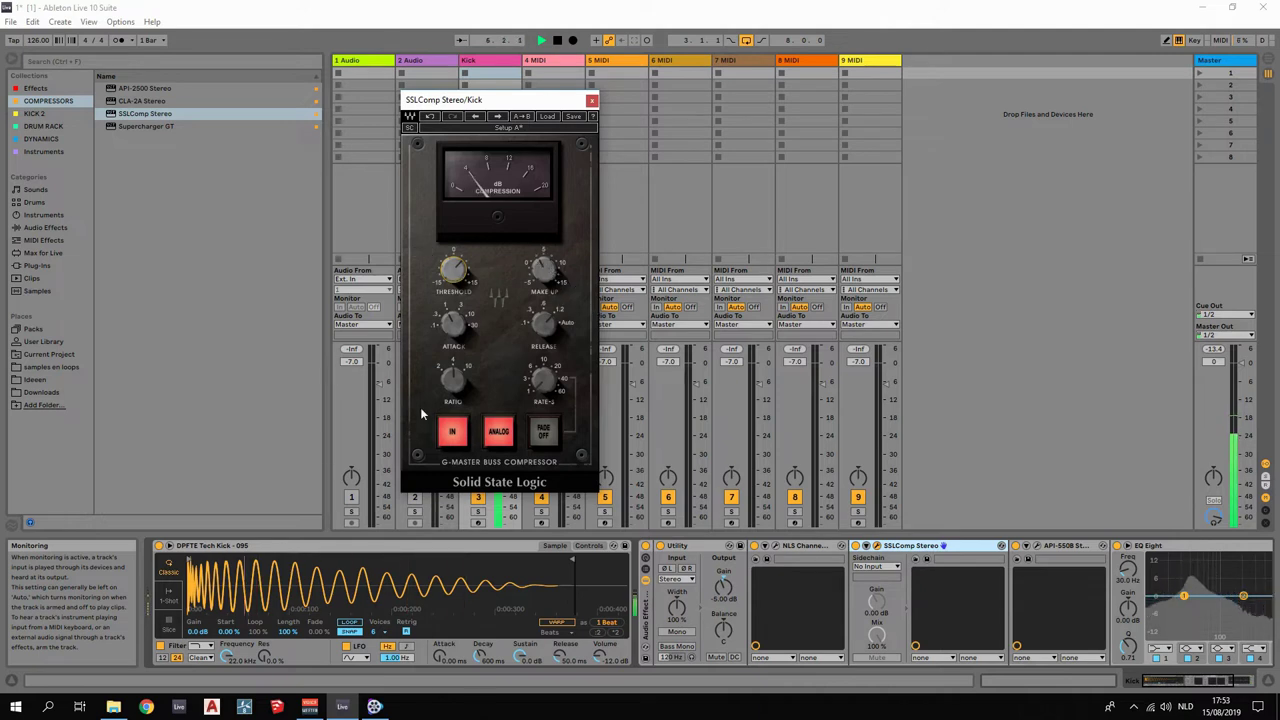
pyautogui.click(592, 101)
# Set band 1 of the Kick track's EQ Eight to the steep 48 dB/octave low cut at 25 Hz.
pyautogui.click(1181, 676)
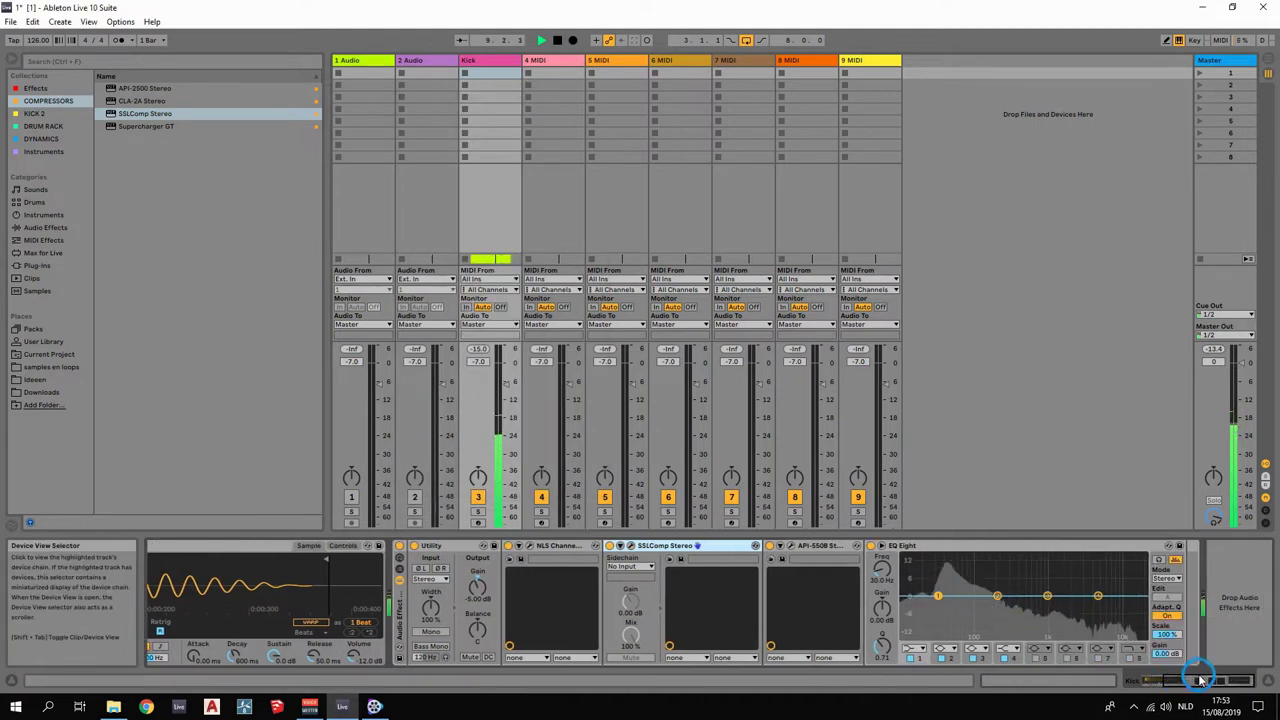
pyautogui.click(915, 648)
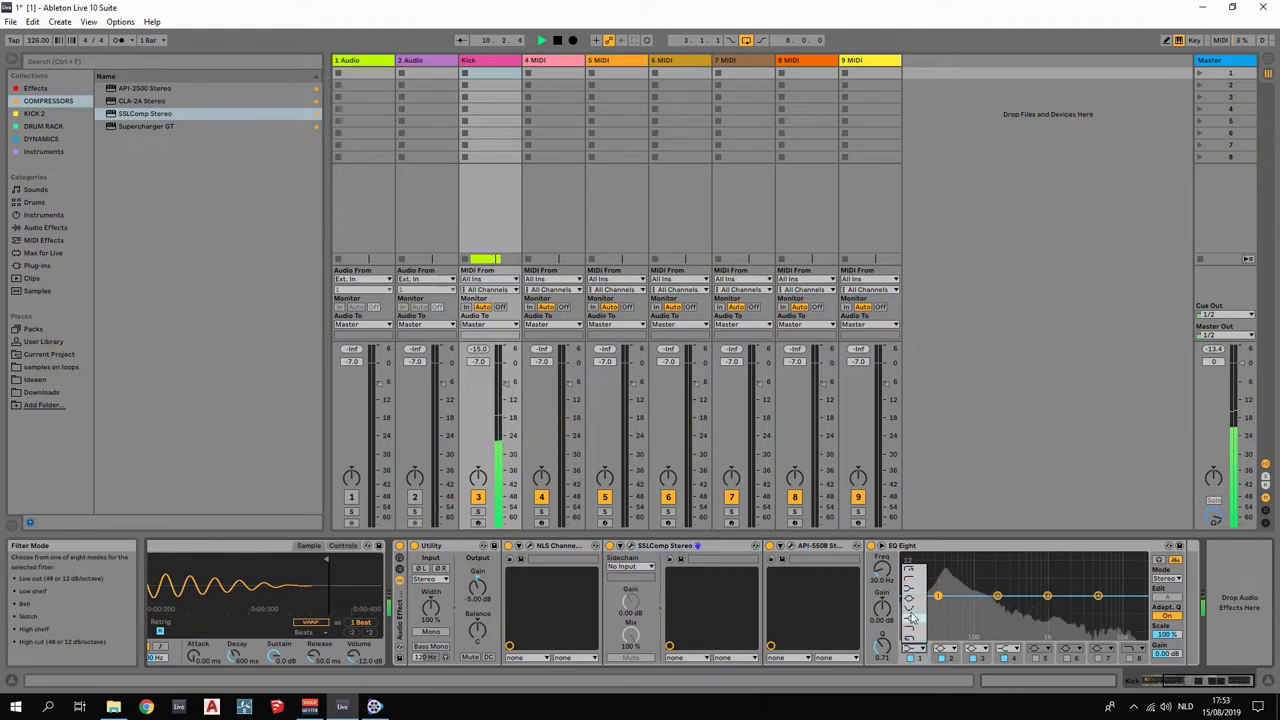
pyautogui.click(917, 577)
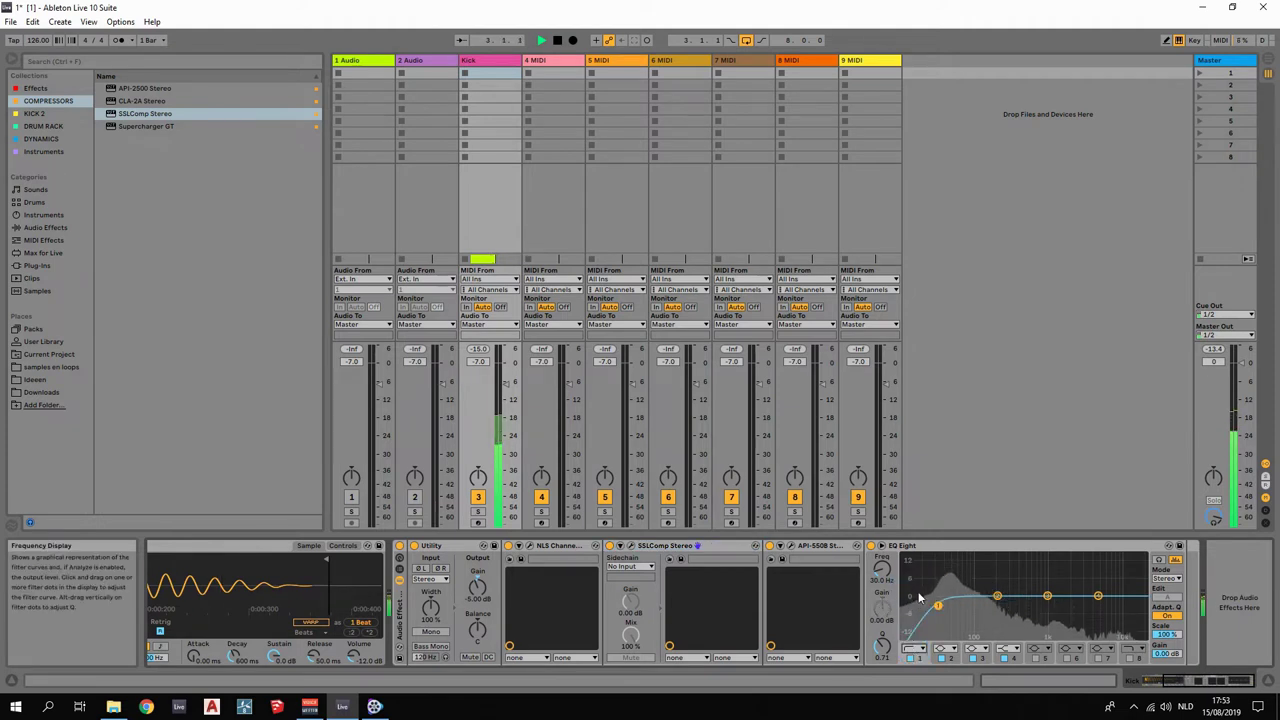
pyautogui.click(915, 647)
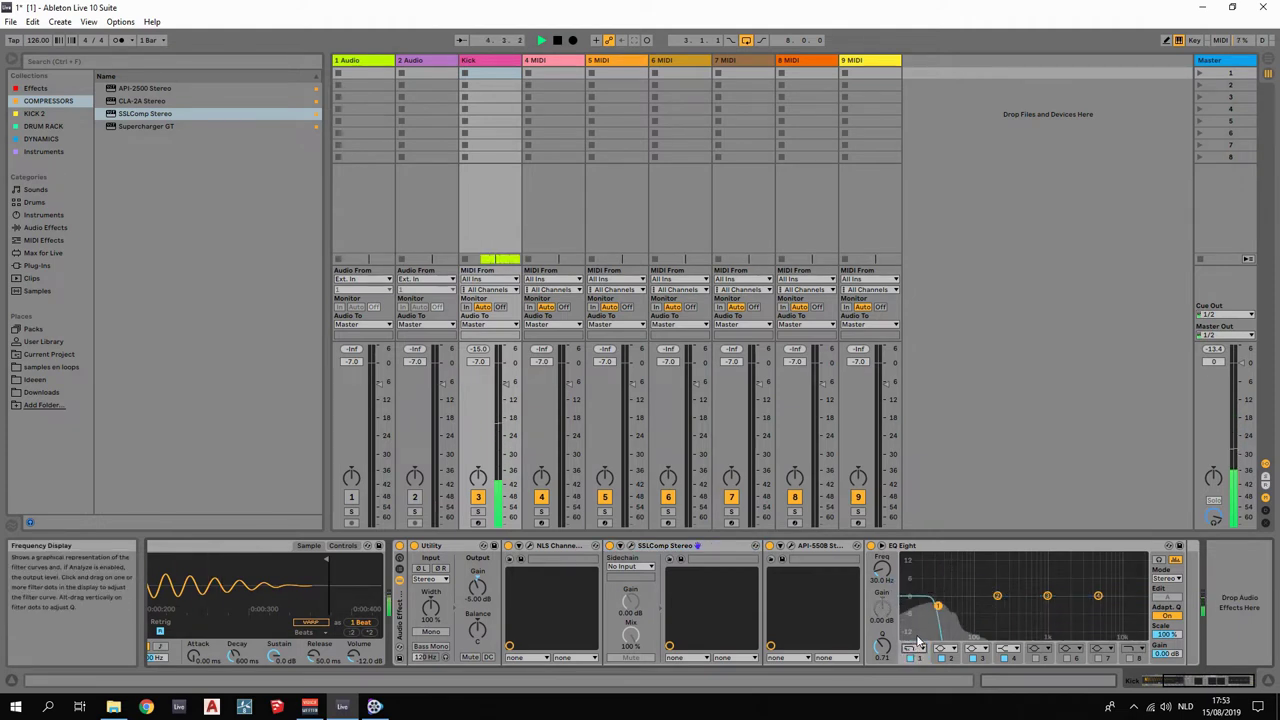
pyautogui.click(910, 608)
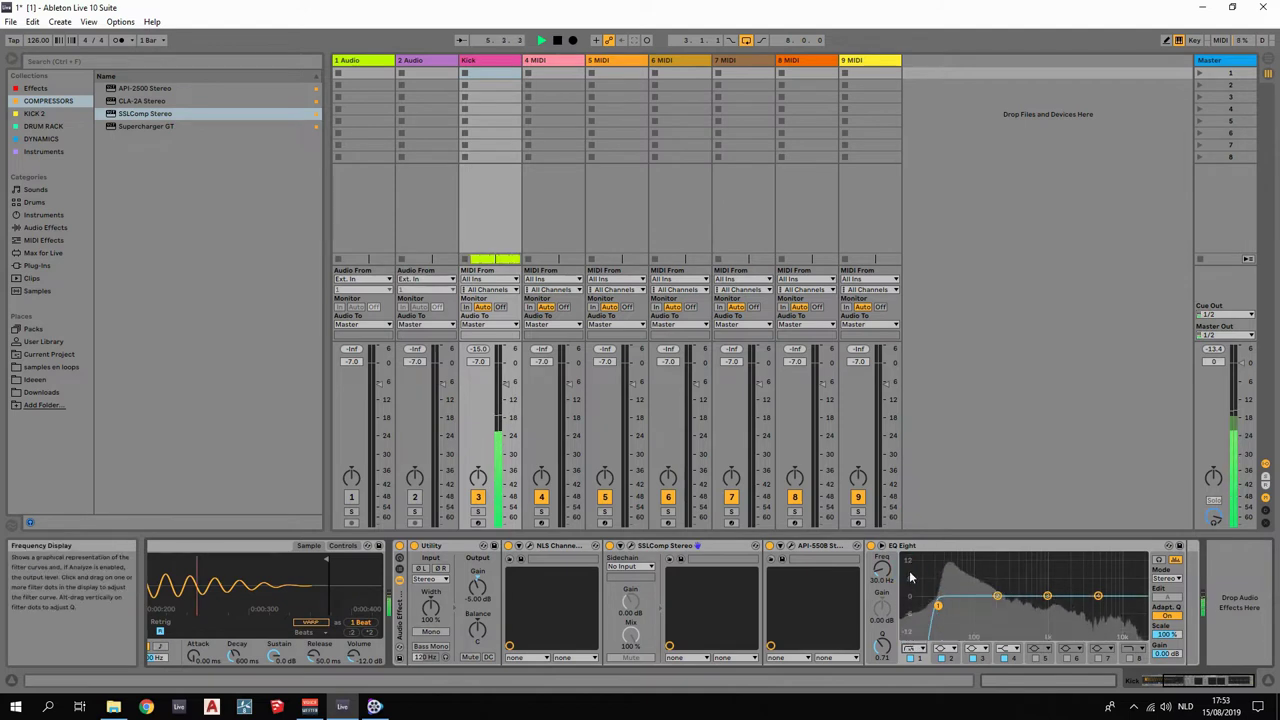
pyautogui.moveTo(881, 582)
pyautogui.mouseDown()
pyautogui.moveTo(881, 605)
pyautogui.moveTo(881, 594)
pyautogui.mouseUp()
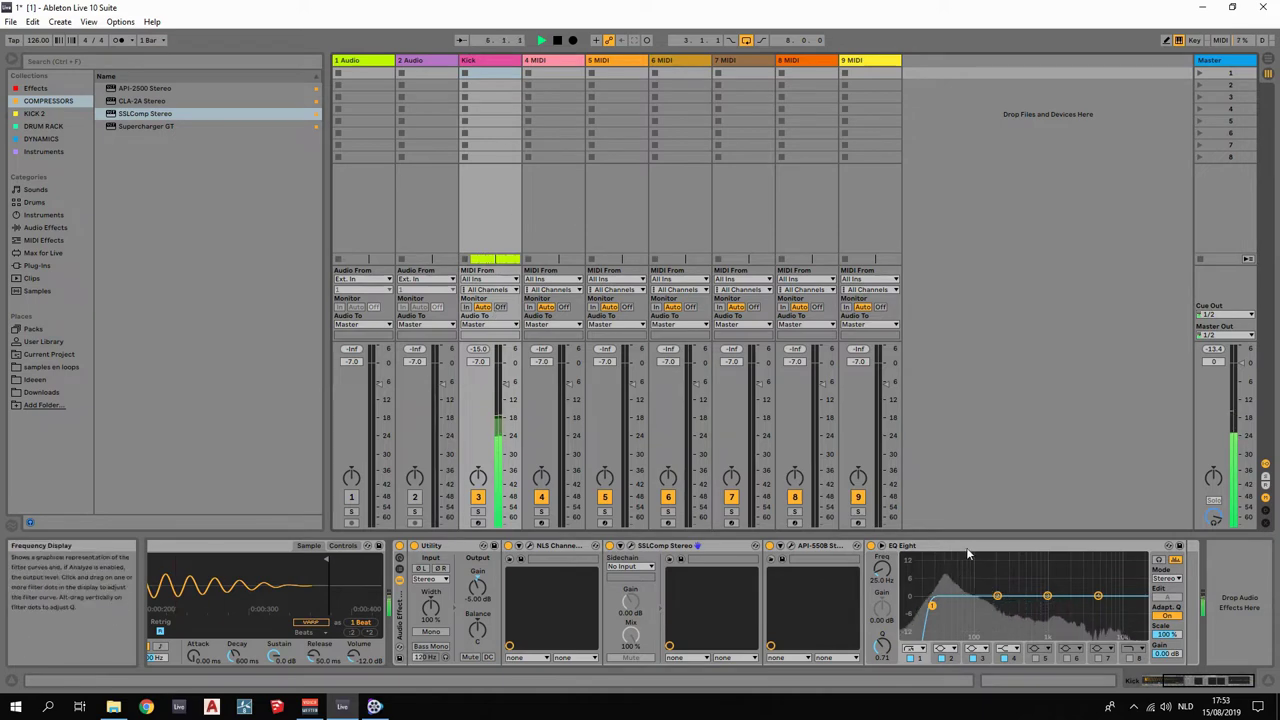
# Rename the 4 MIDI track as Bass.
pyautogui.rightClick(545, 62)
pyautogui.click(572, 124)
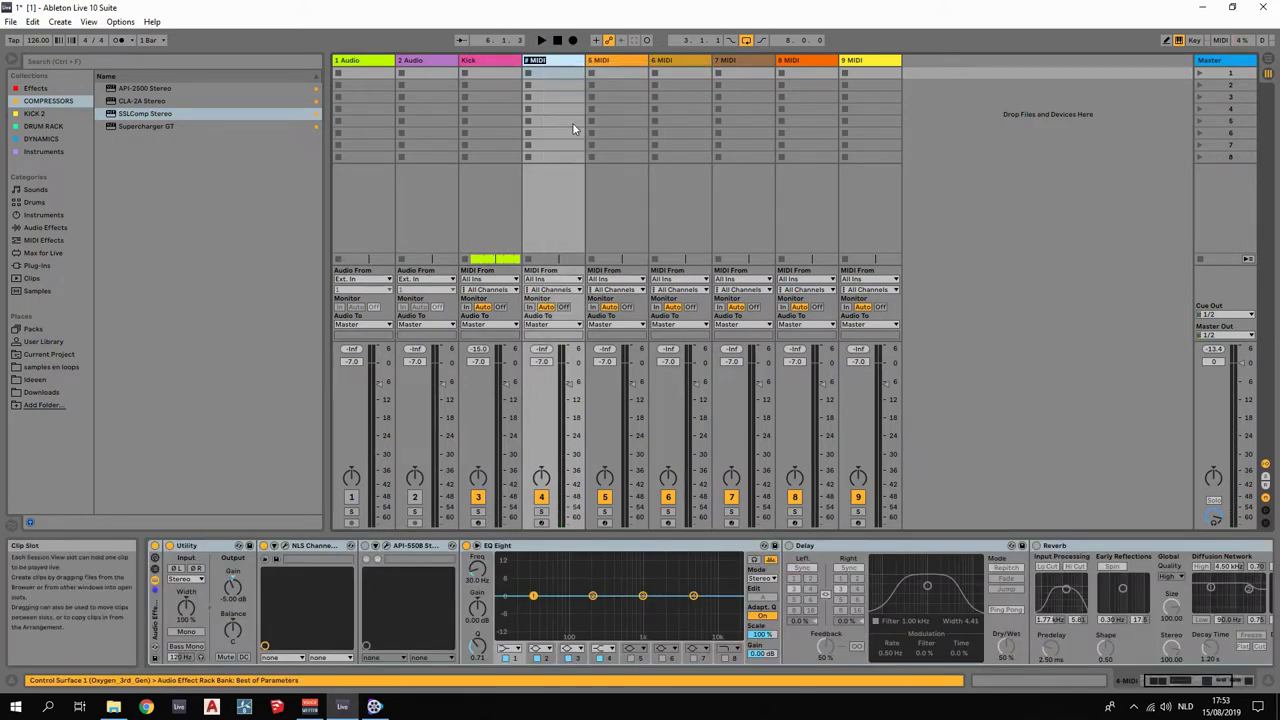
pyautogui.write('bAS')
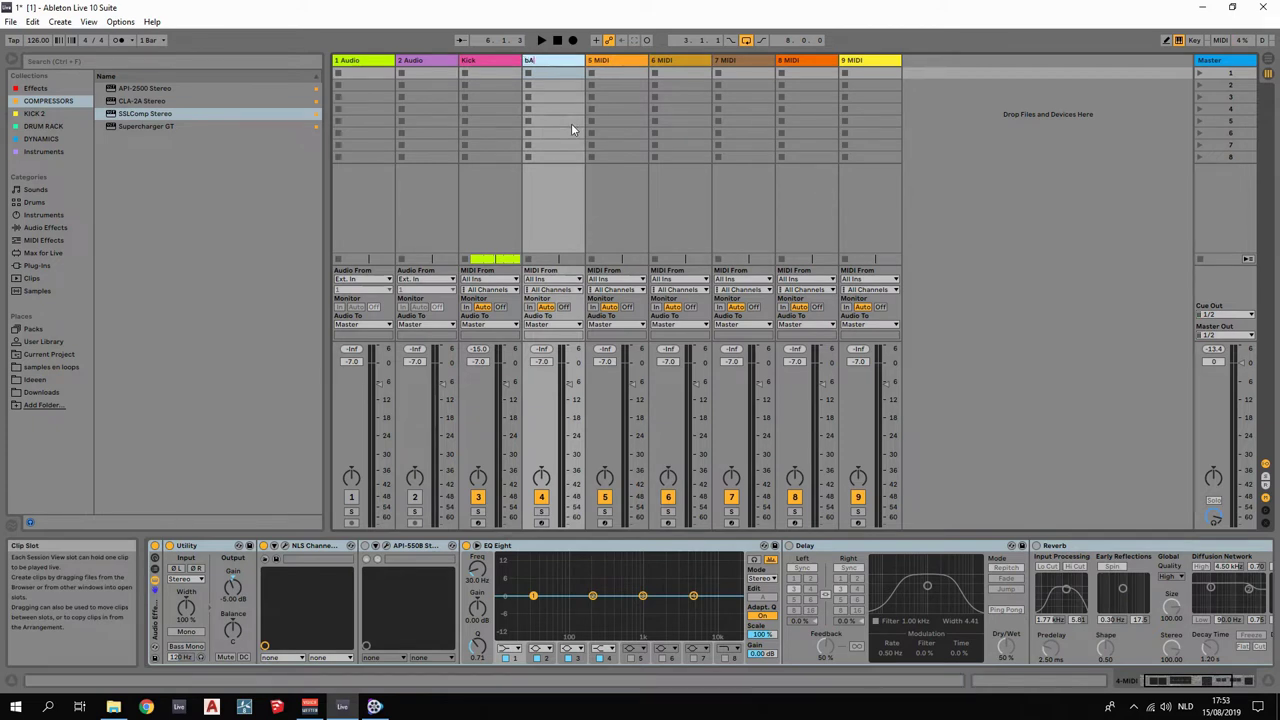
pyautogui.press('BackSpace')
pyautogui.press('BackSpace')
pyautogui.press('BackSpace')
pyautogui.write('Bass')
pyautogui.click(1114, 88)
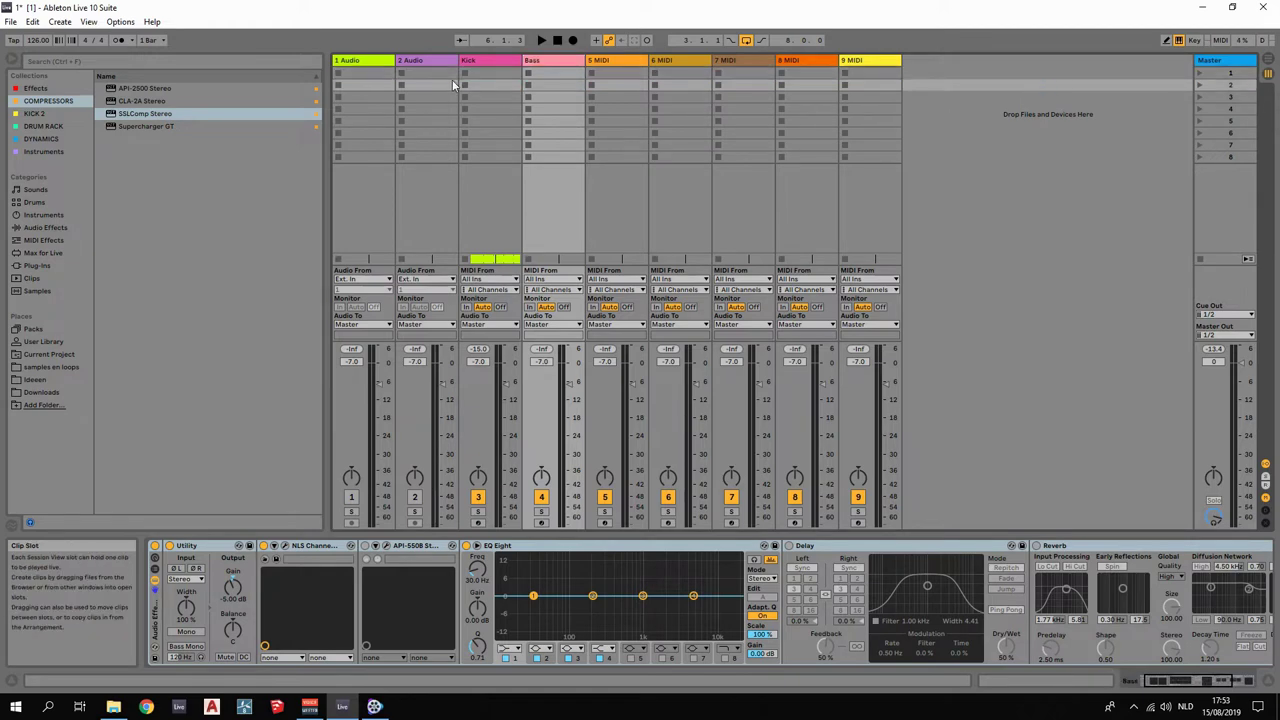
# Group the Kick and Bass tracks.
pyautogui.click(539, 61)
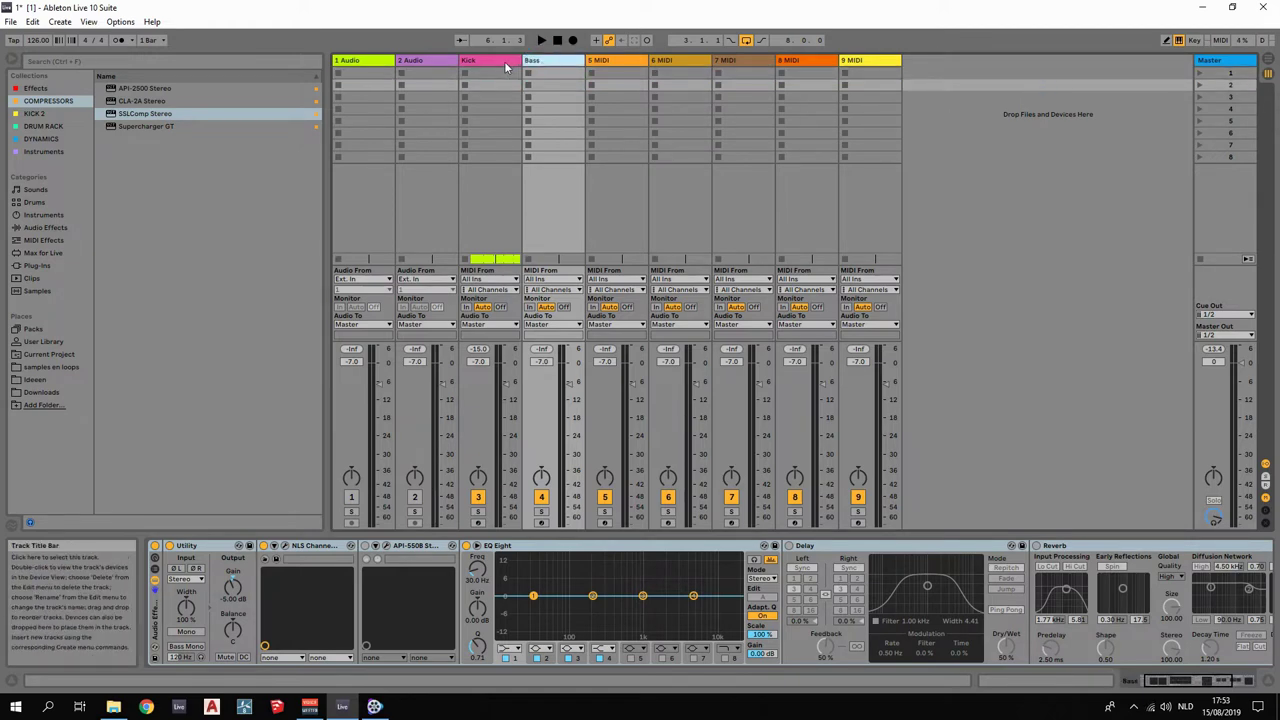
pyautogui.click(504, 61)
pyautogui.rightClick(530, 65)
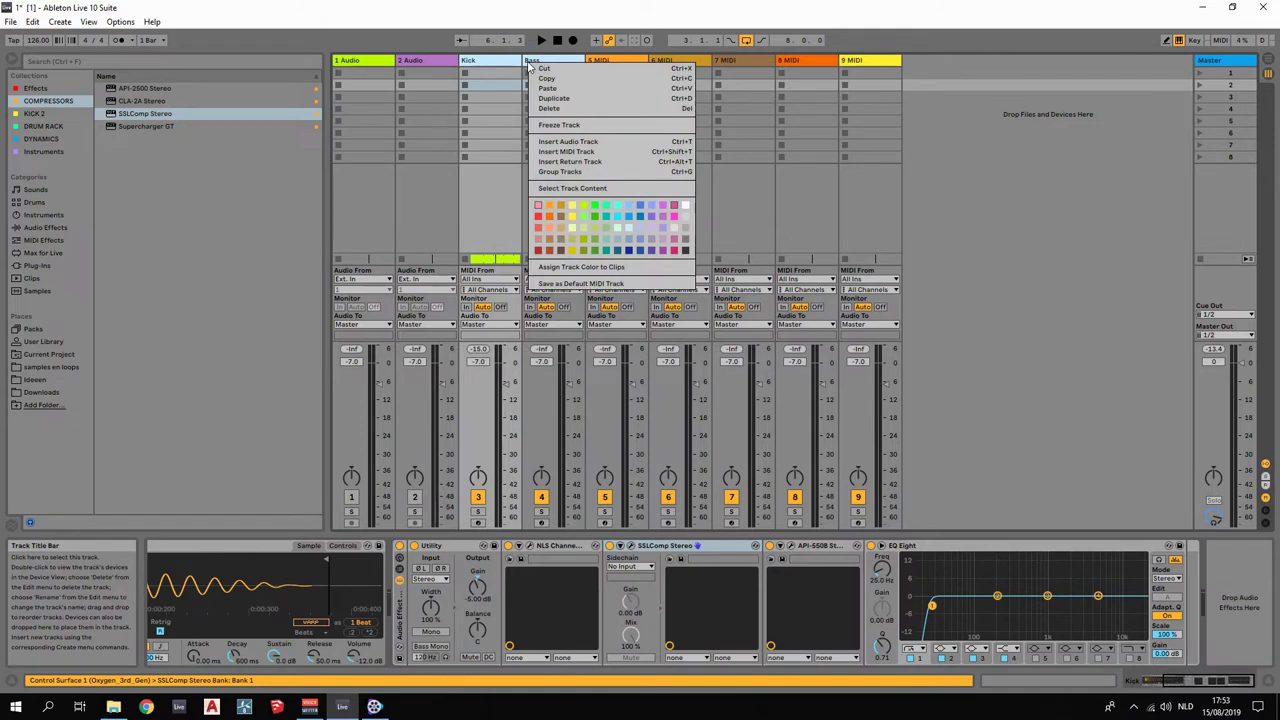
pyautogui.click(576, 171)
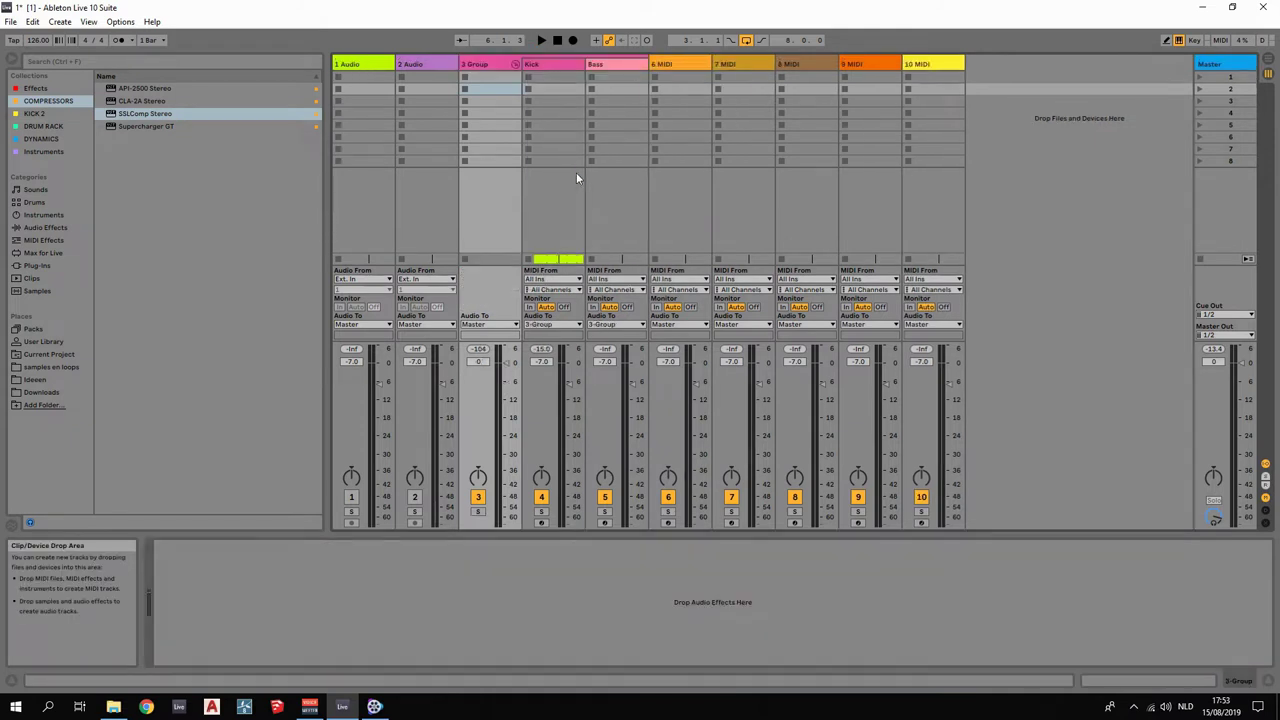
# Rename the new group track as Kick-bass group and assign its color to the grouped tracks and clips.
pyautogui.rightClick(484, 67)
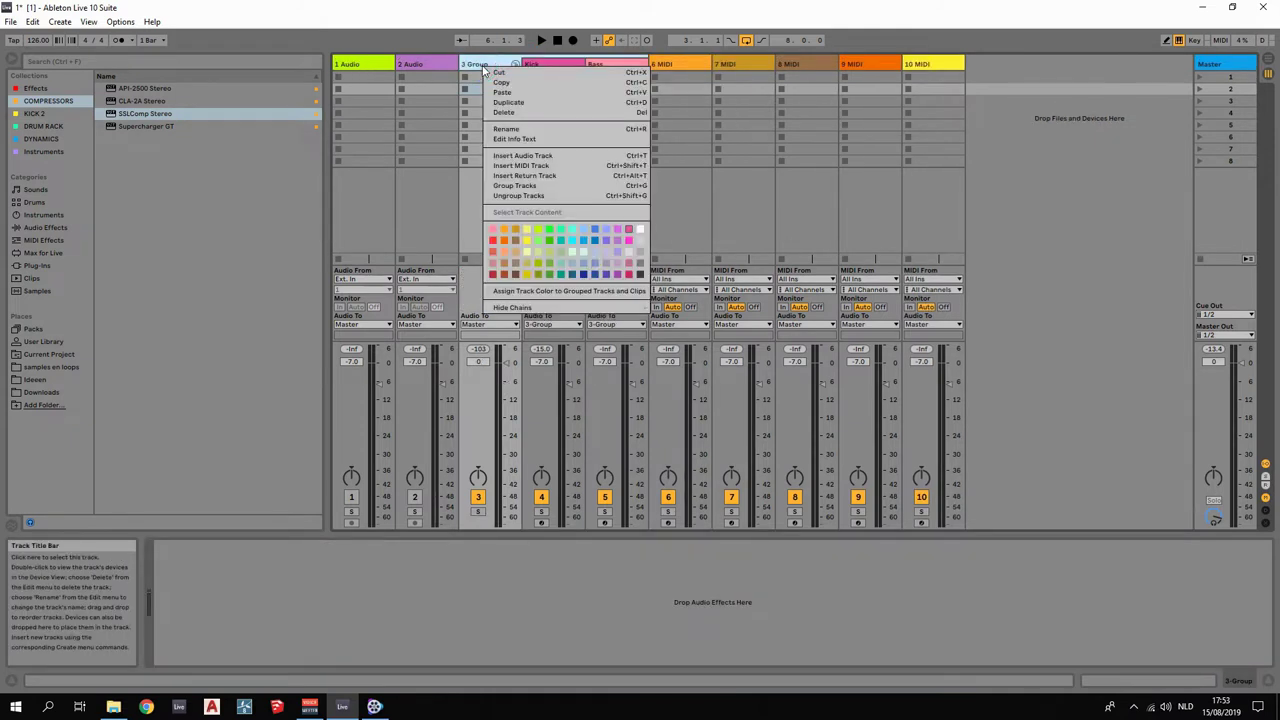
pyautogui.click(517, 130)
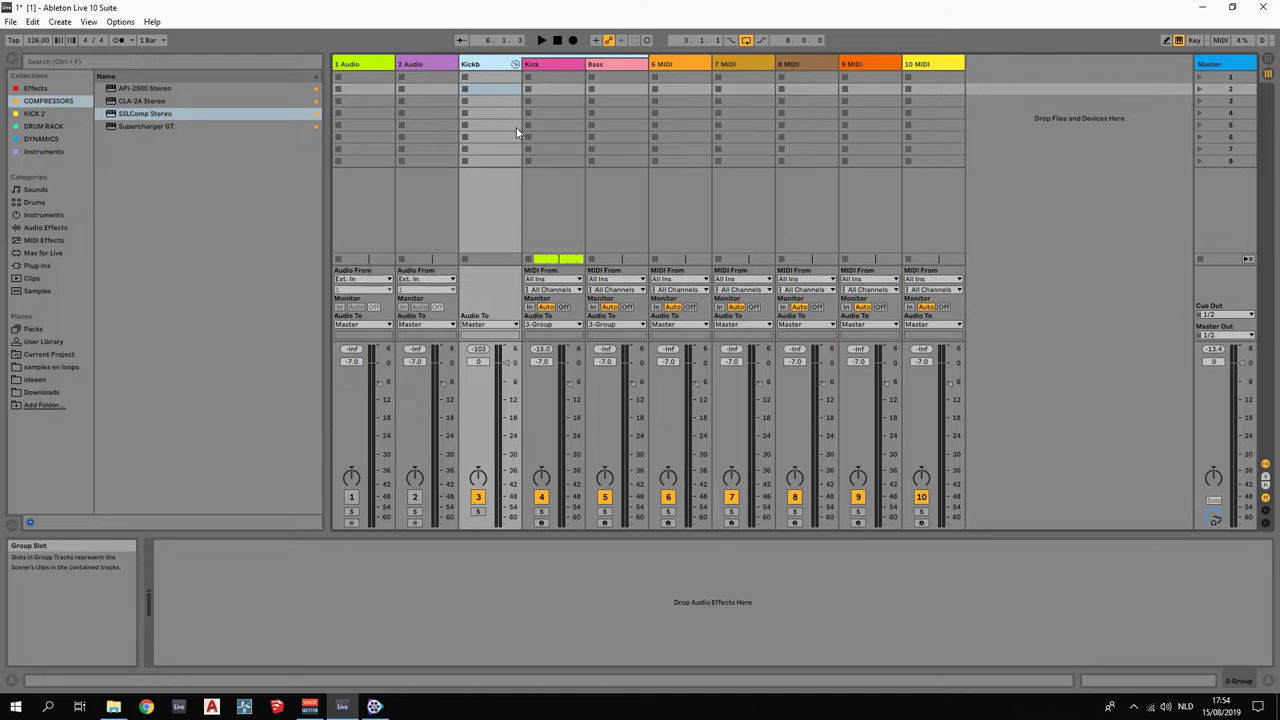
pyautogui.write('Kick-')
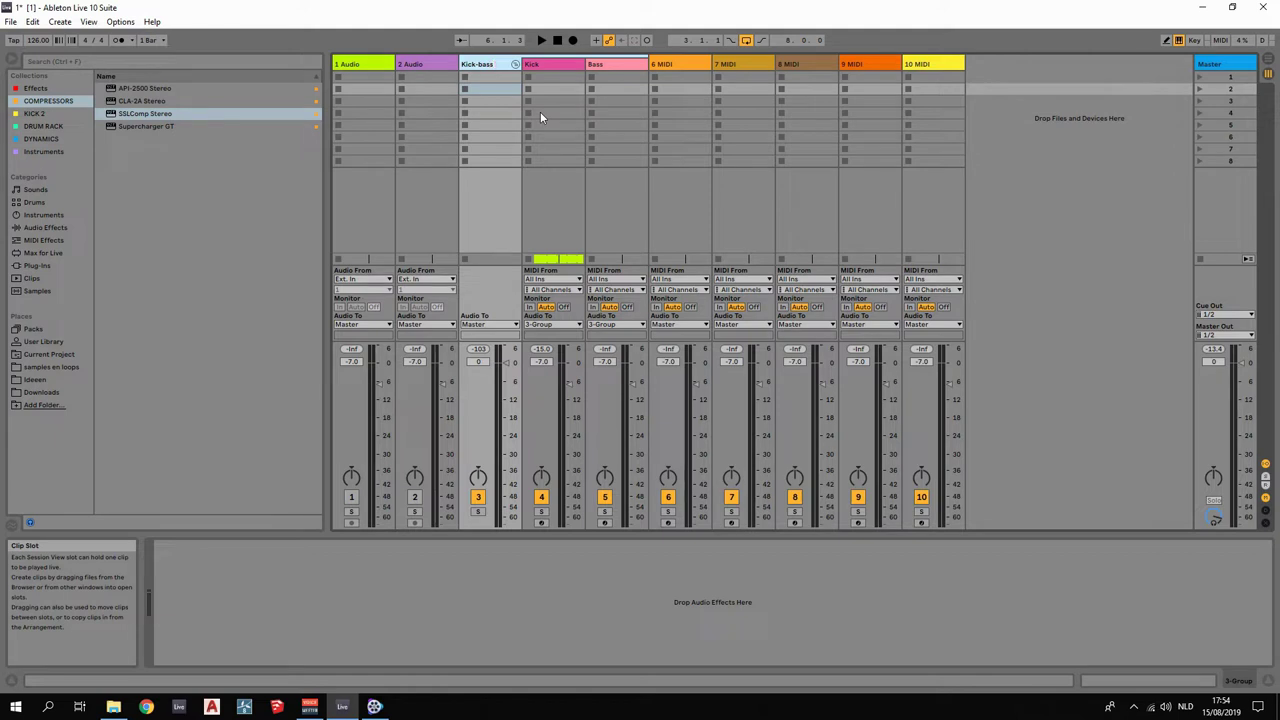
pyautogui.write('bass group')
pyautogui.click(1020, 203)
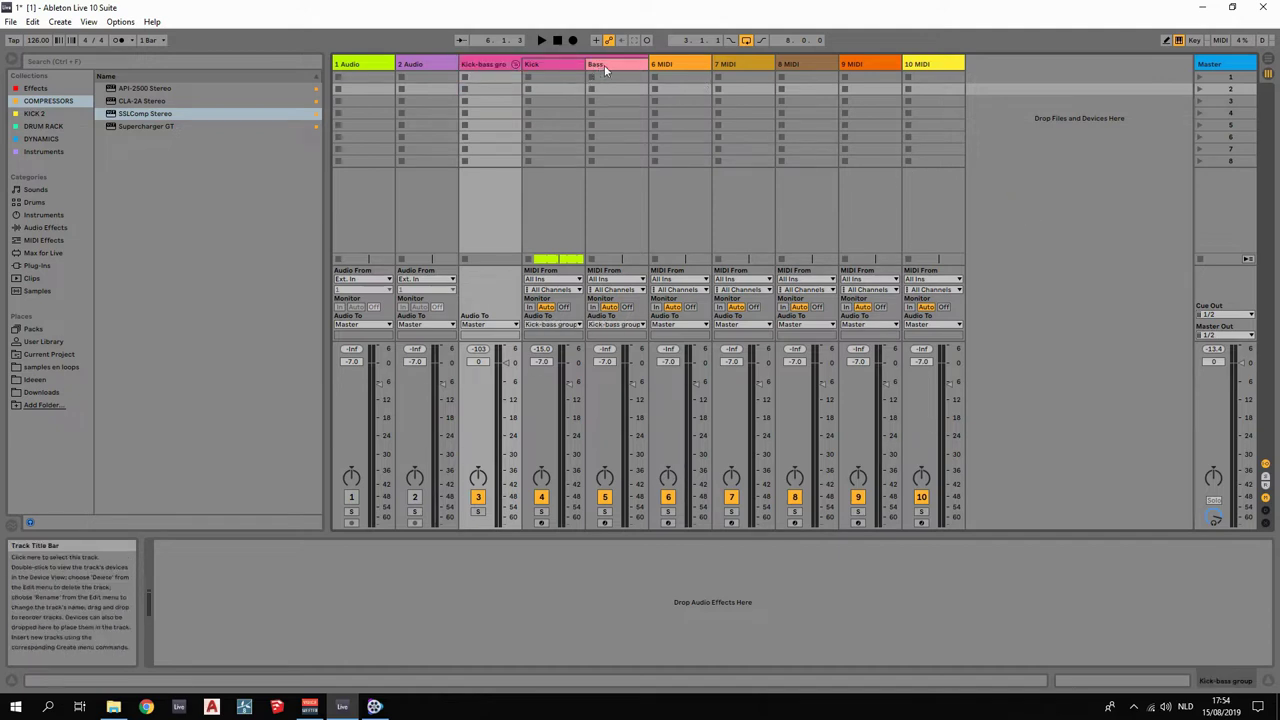
pyautogui.rightClick(490, 65)
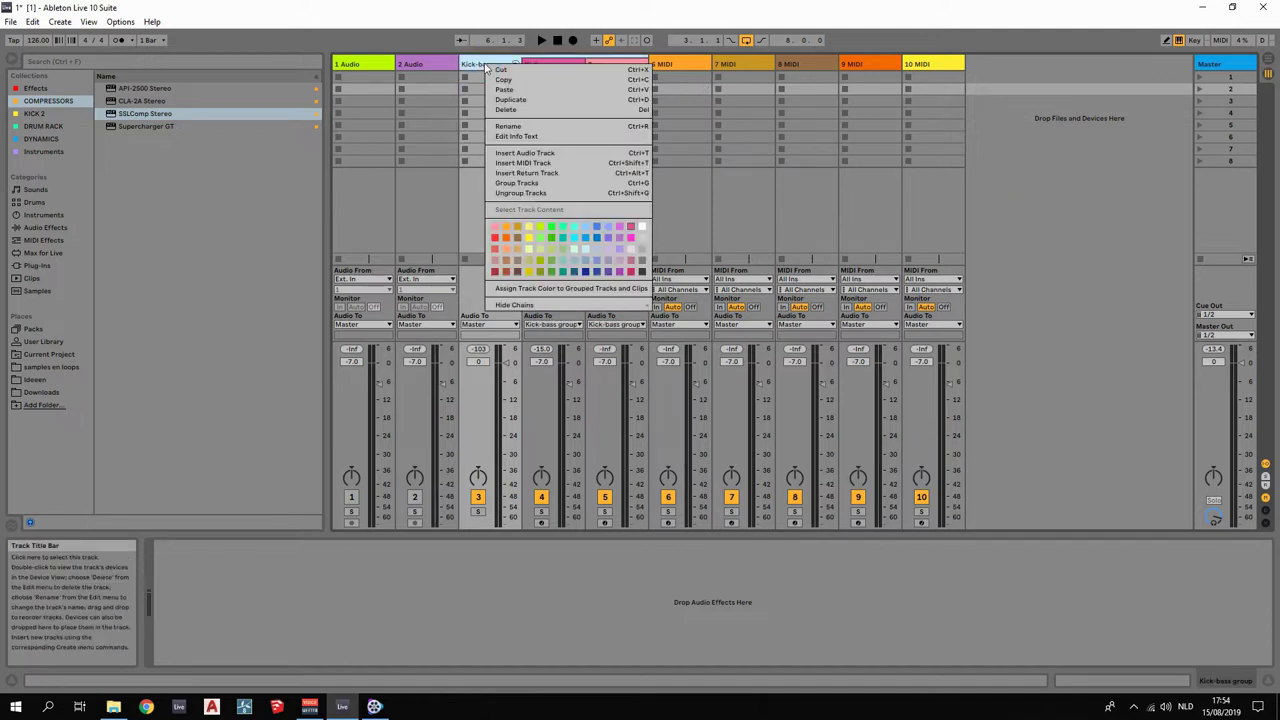
pyautogui.click(553, 290)
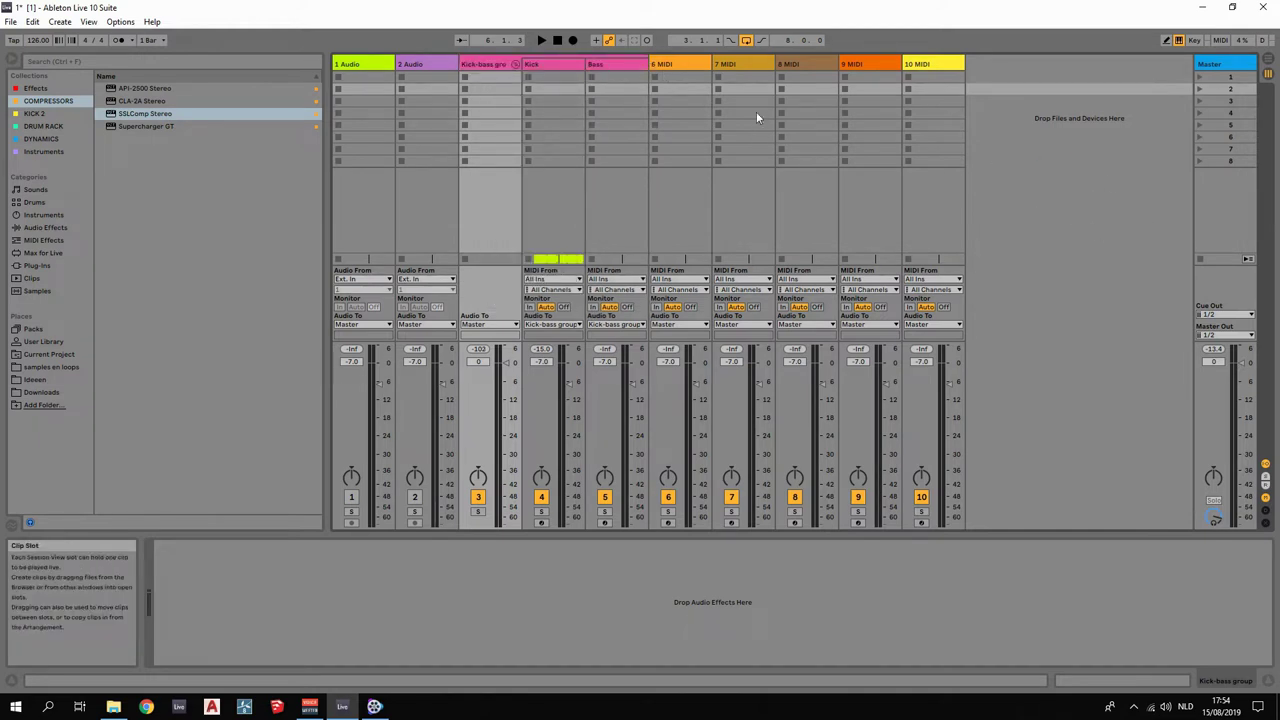
# Place the Bass.alc clip from the Ideeen folder on the Bass track at bar 3 of the arrangement.
pyautogui.click(614, 67)
pyautogui.press('Tab')
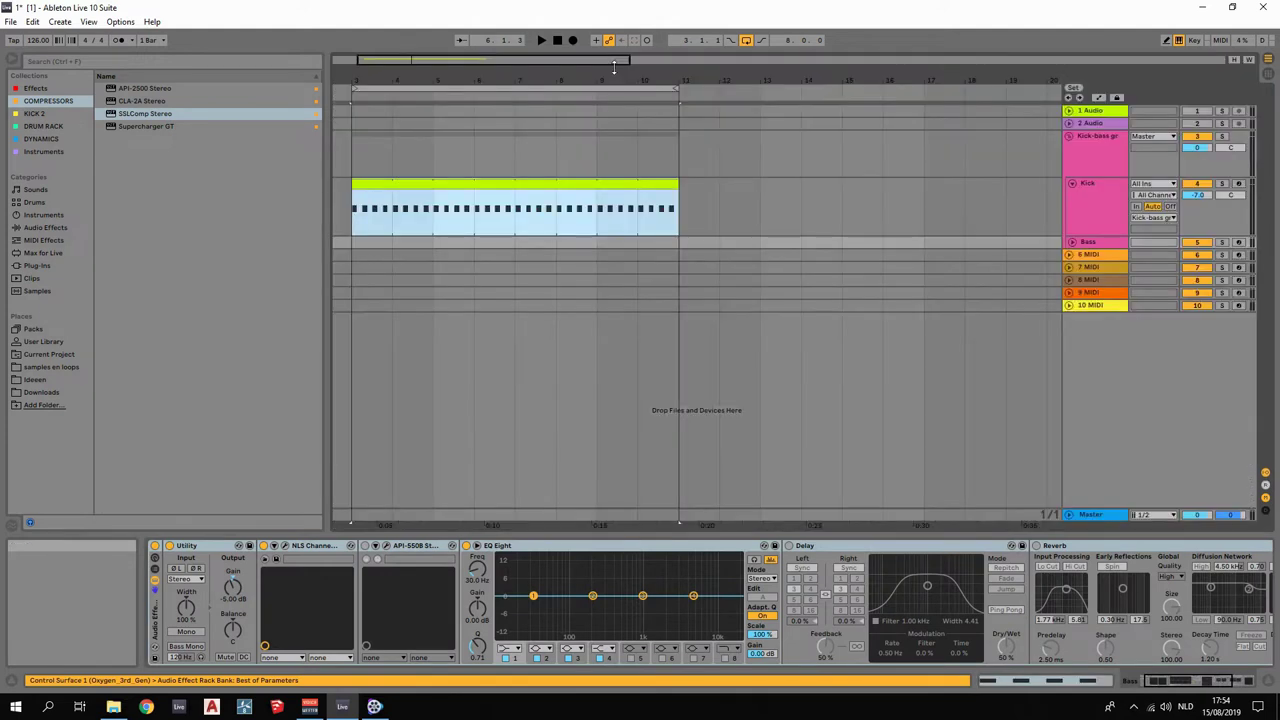
pyautogui.click(1071, 243)
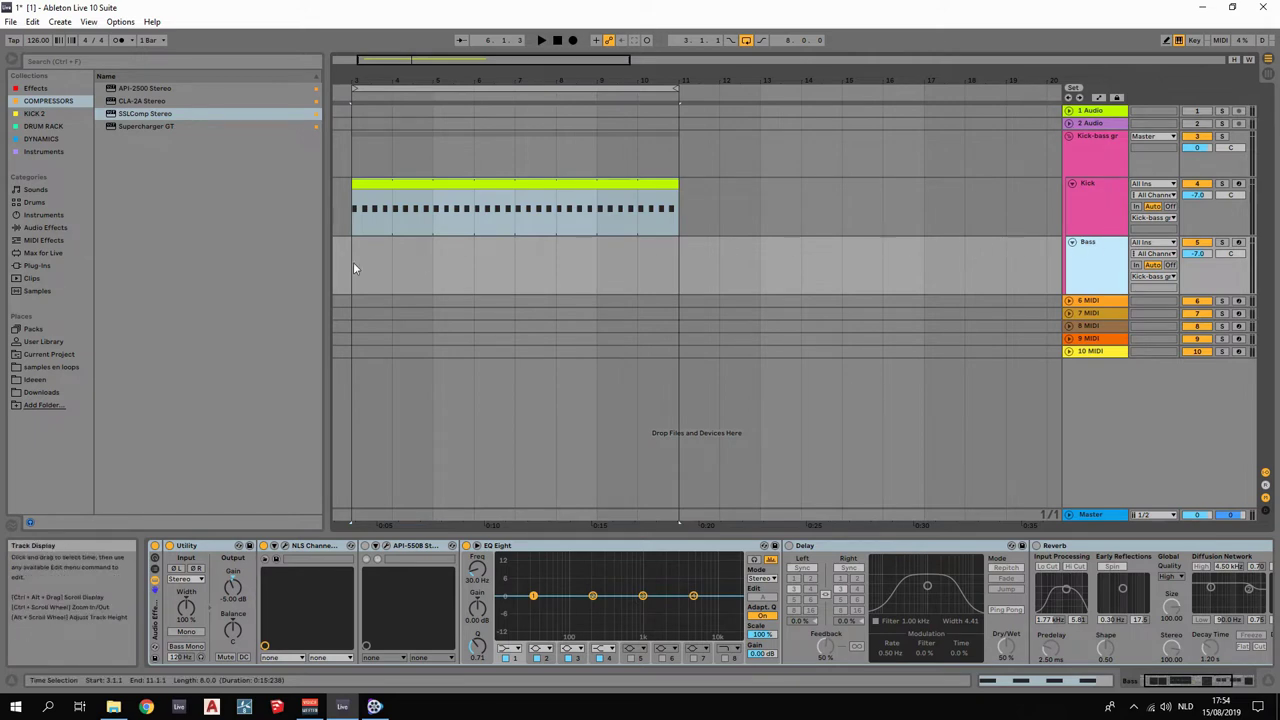
pyautogui.click(36, 379)
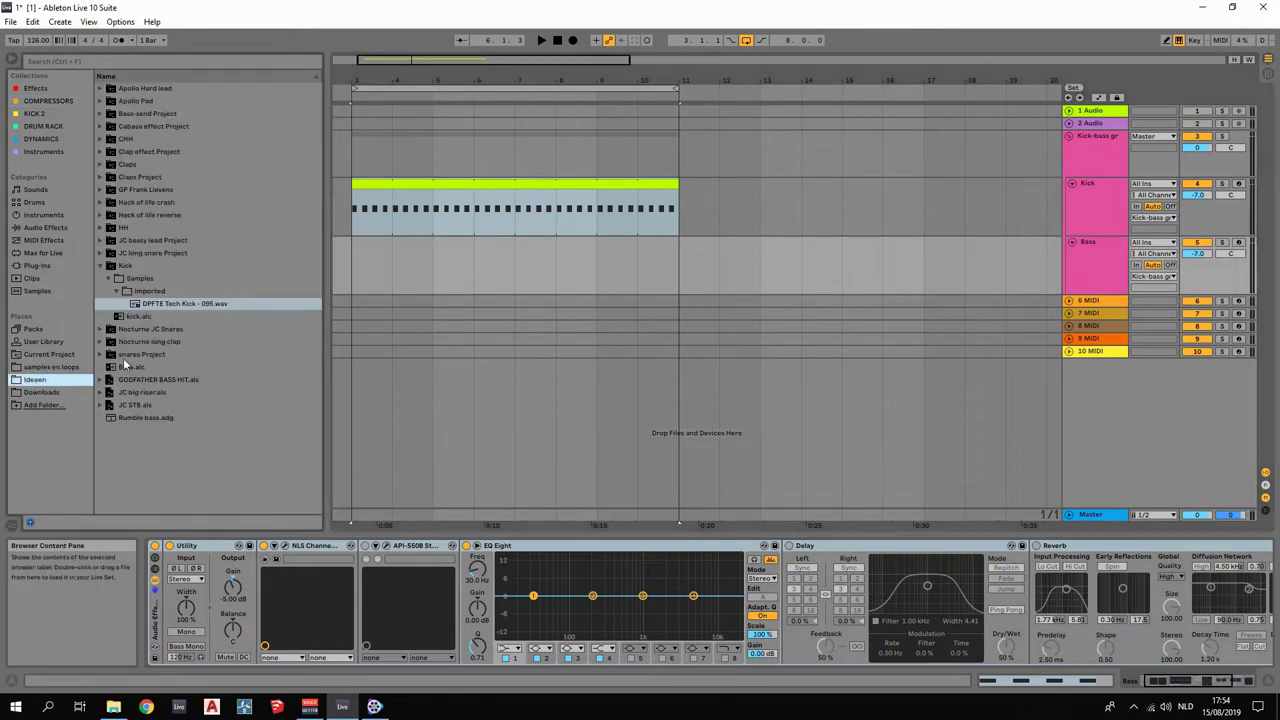
pyautogui.click(101, 266)
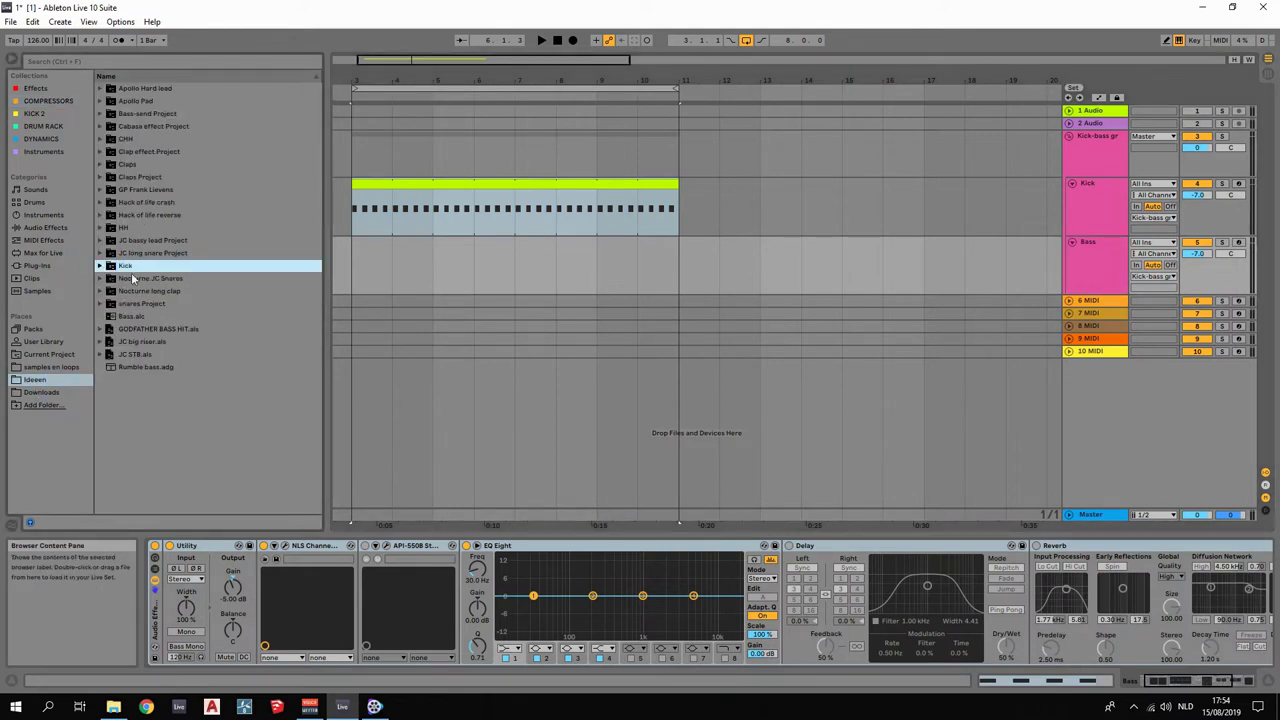
pyautogui.click(128, 316)
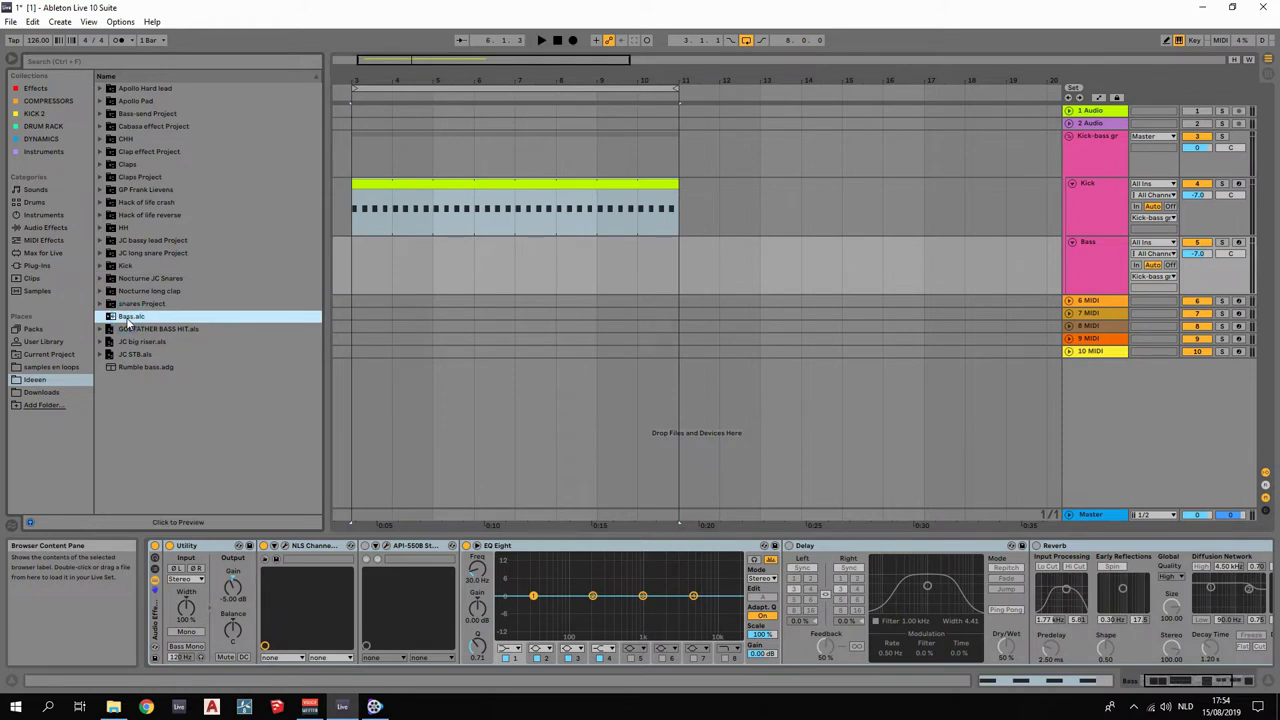
pyautogui.moveTo(128, 320)
pyautogui.mouseDown()
pyautogui.moveTo(314, 246)
pyautogui.moveTo(363, 253)
pyautogui.mouseUp()
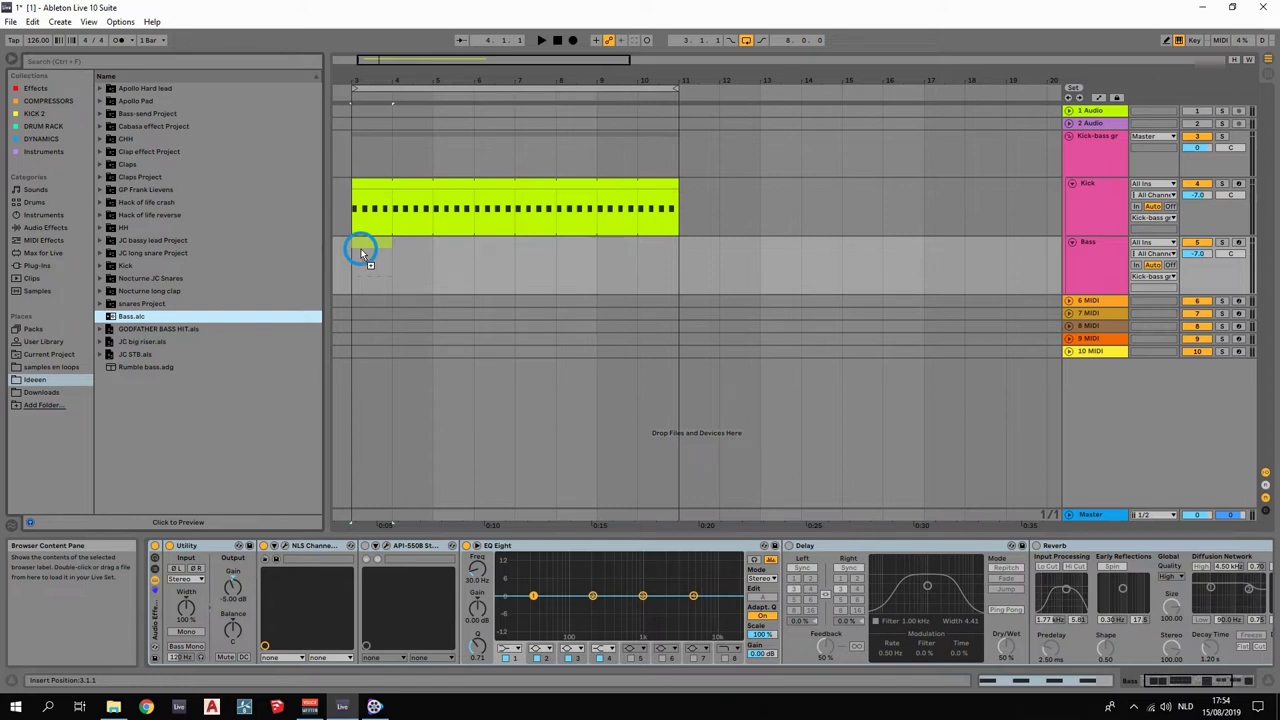
pyautogui.moveTo(363, 253); pyautogui.dragTo(362, 254)
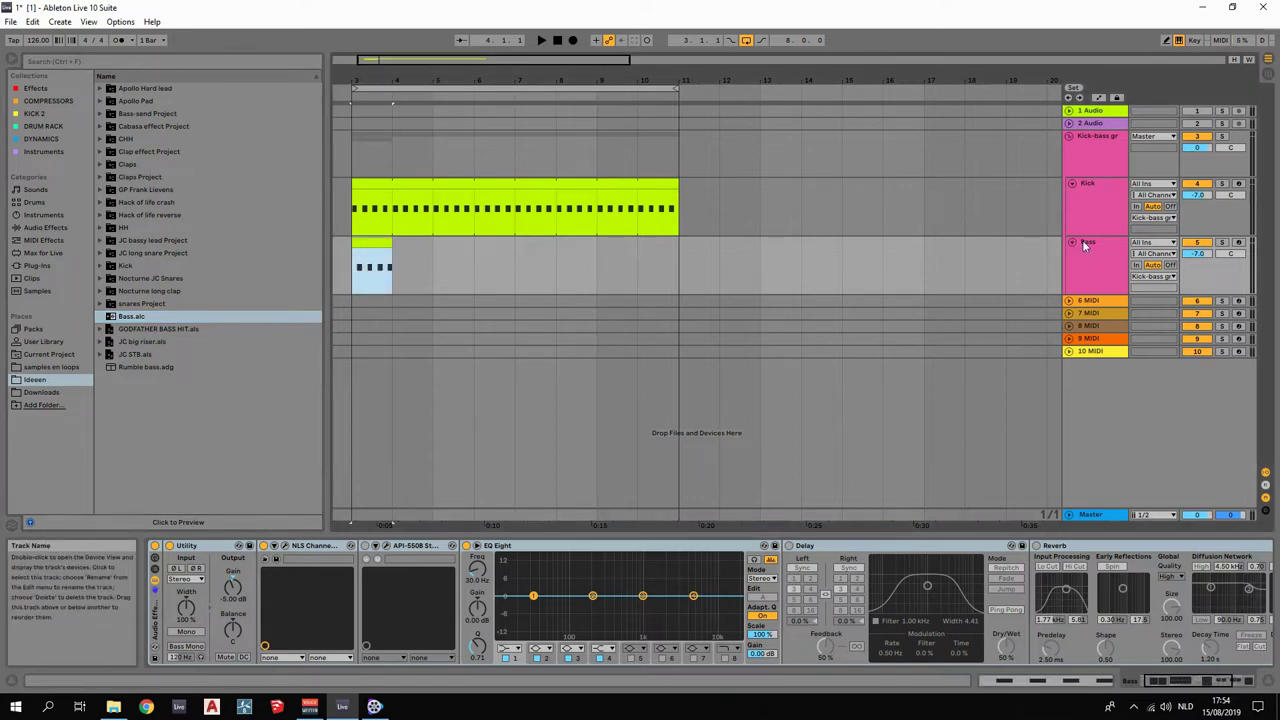
# Load the ANA2 x64 instrument onto the Bass track in front of its effect rack.
pyautogui.click(1095, 268)
pyautogui.click(1143, 681)
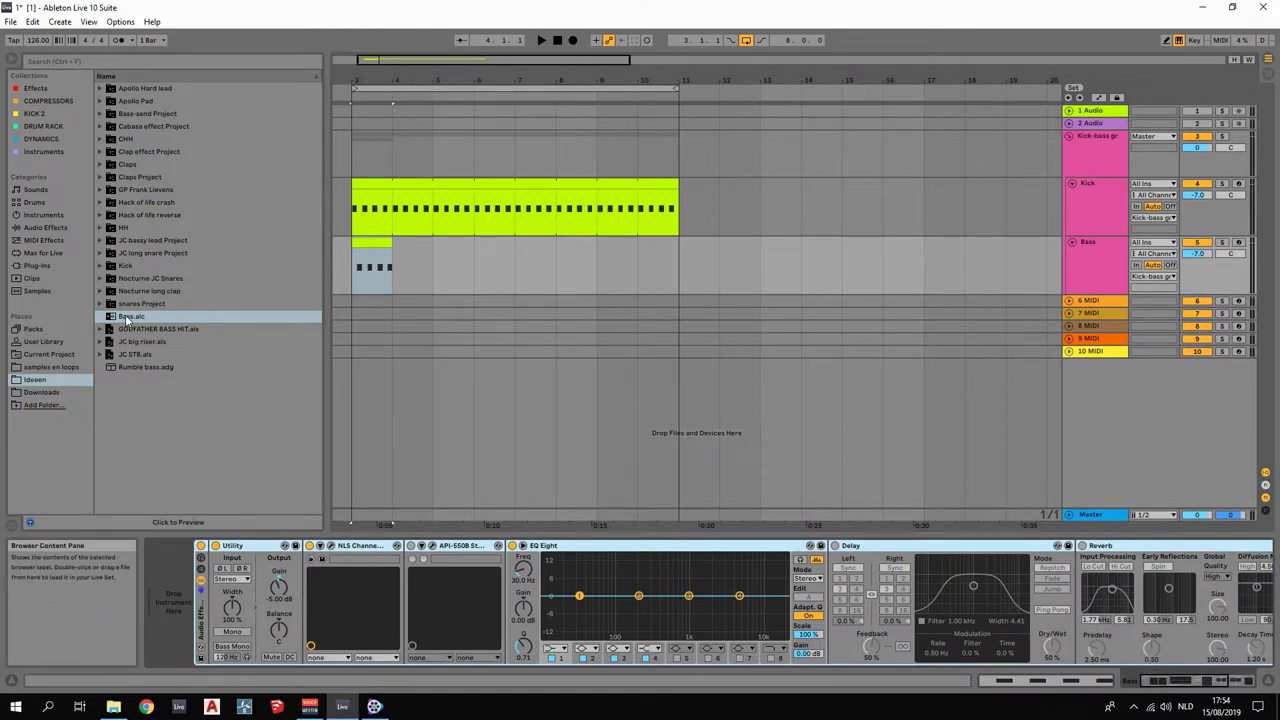
pyautogui.moveTo(127, 320); pyautogui.dragTo(168, 590)
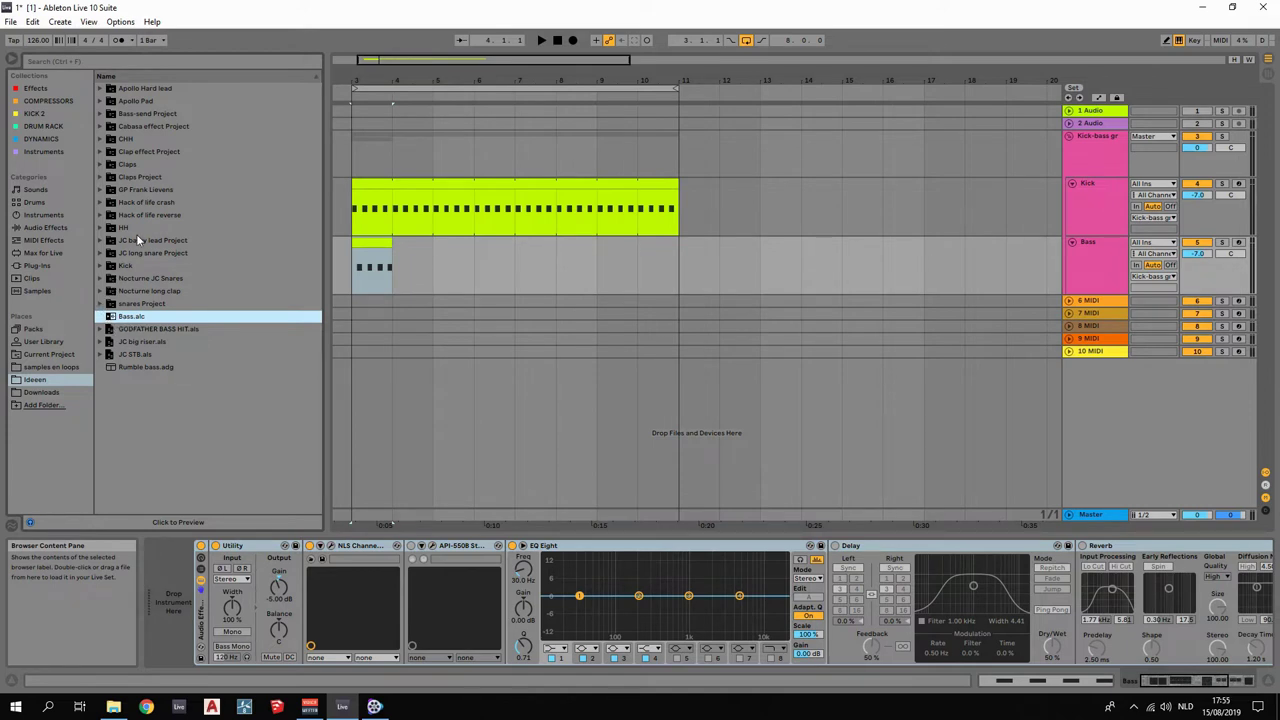
pyautogui.click(44, 151)
pyautogui.moveTo(133, 101); pyautogui.dragTo(165, 596)
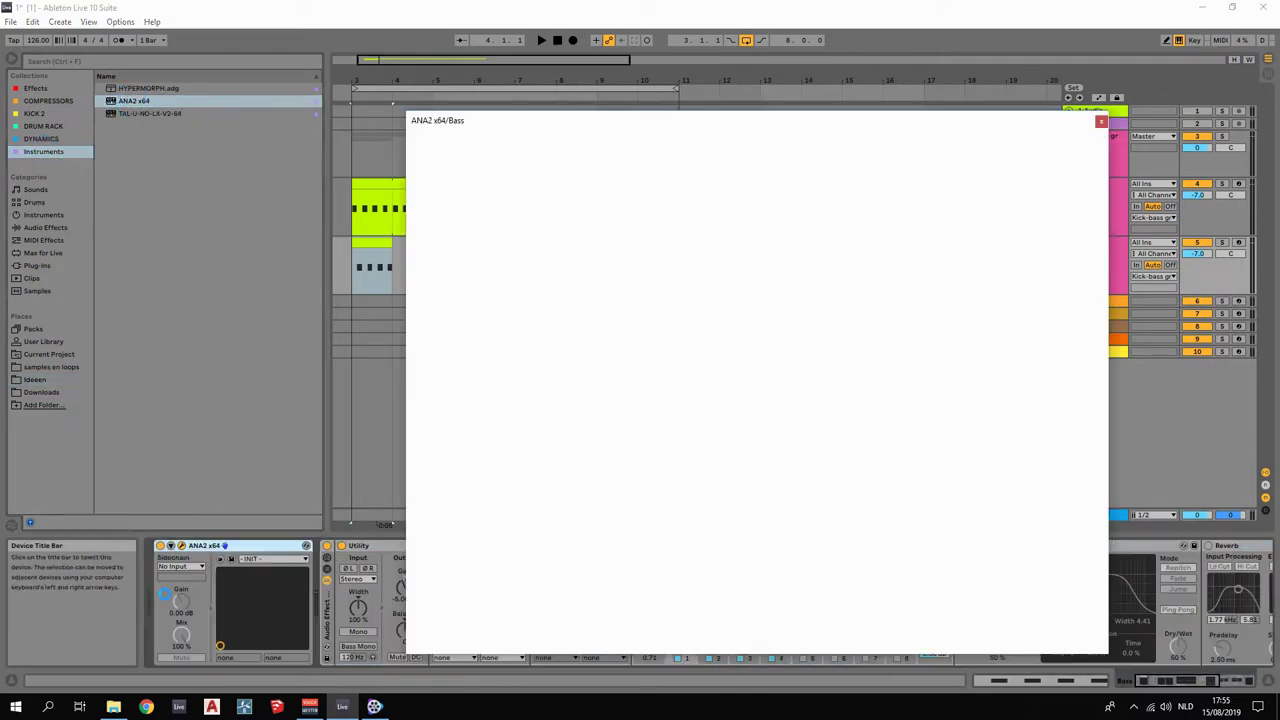
pyautogui.moveTo(830, 118); pyautogui.dragTo(513, 85)
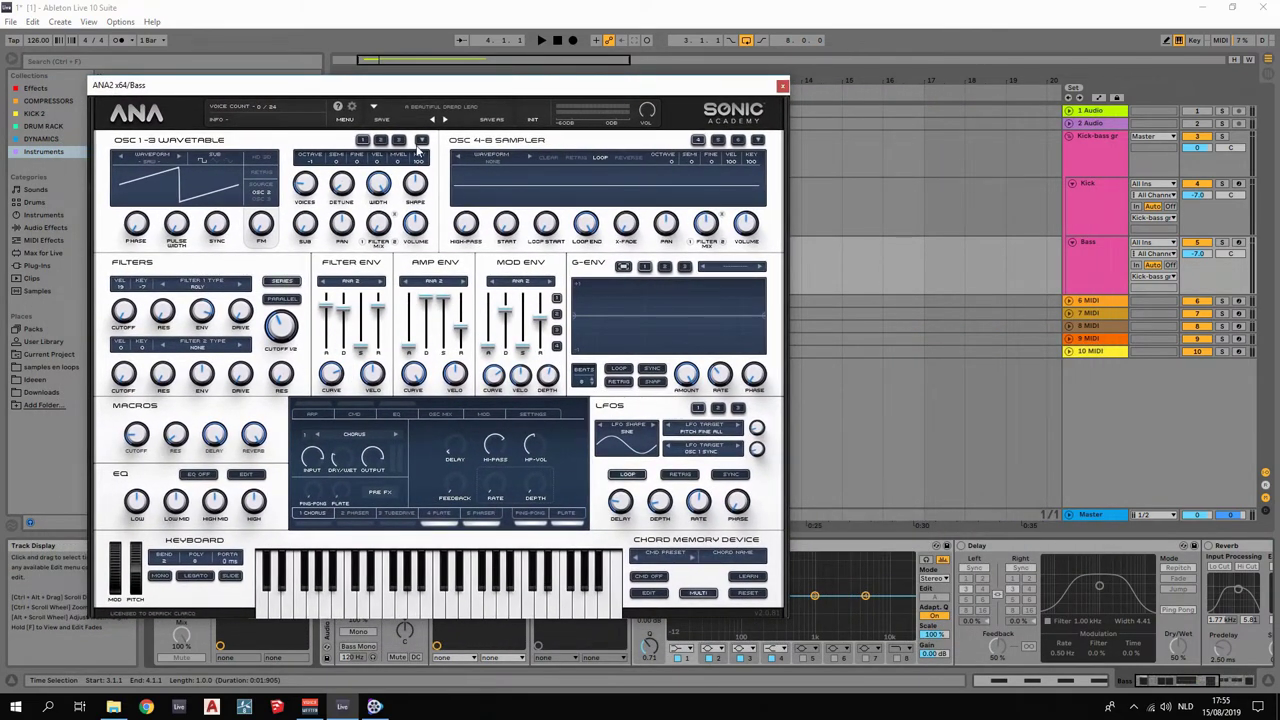
# Reset ANA2 to its initial preset and audition the bass sound with the kick.
pyautogui.click(375, 108)
pyautogui.click(373, 107)
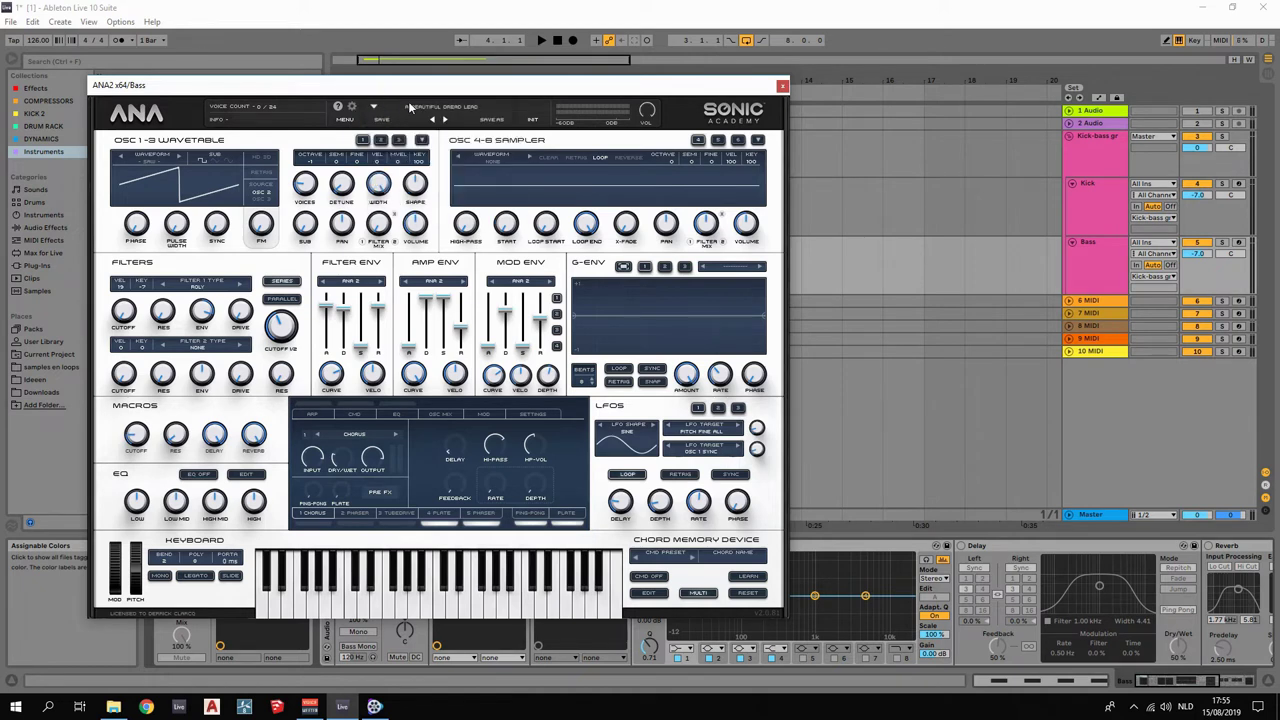
pyautogui.click(533, 120)
pyautogui.press('space')
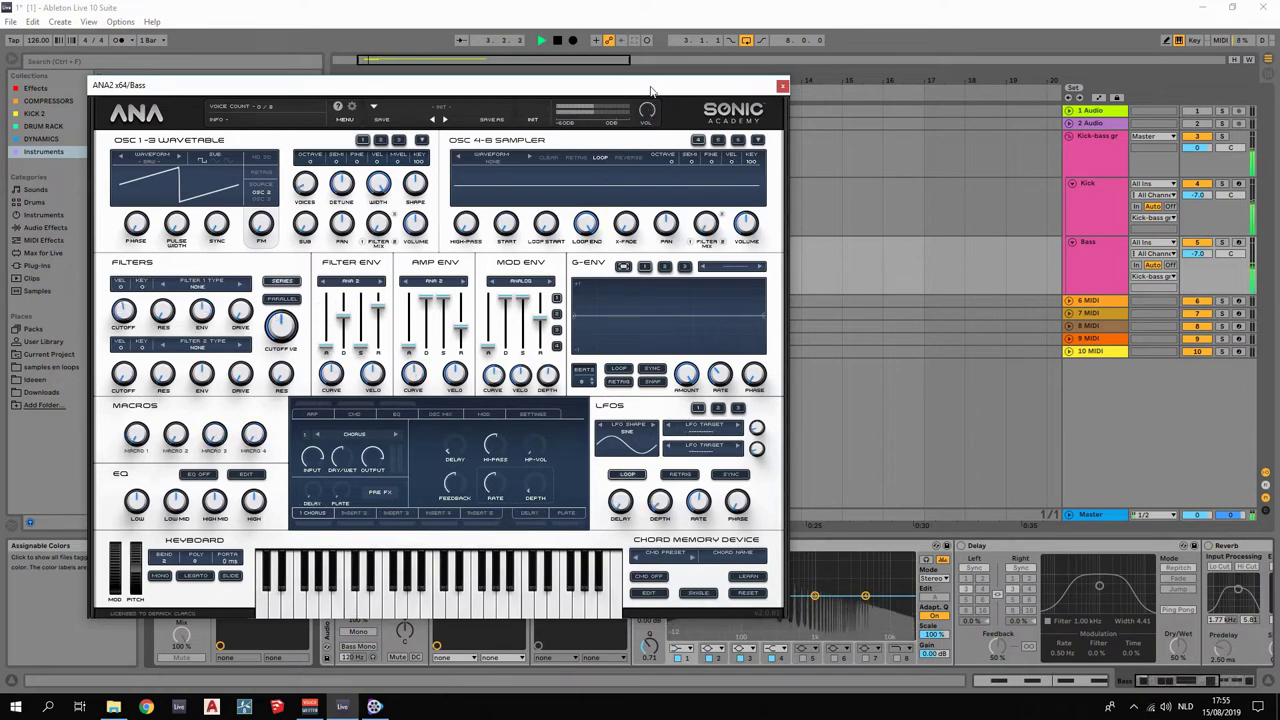
pyautogui.moveTo(651, 92); pyautogui.dragTo(1098, 150)
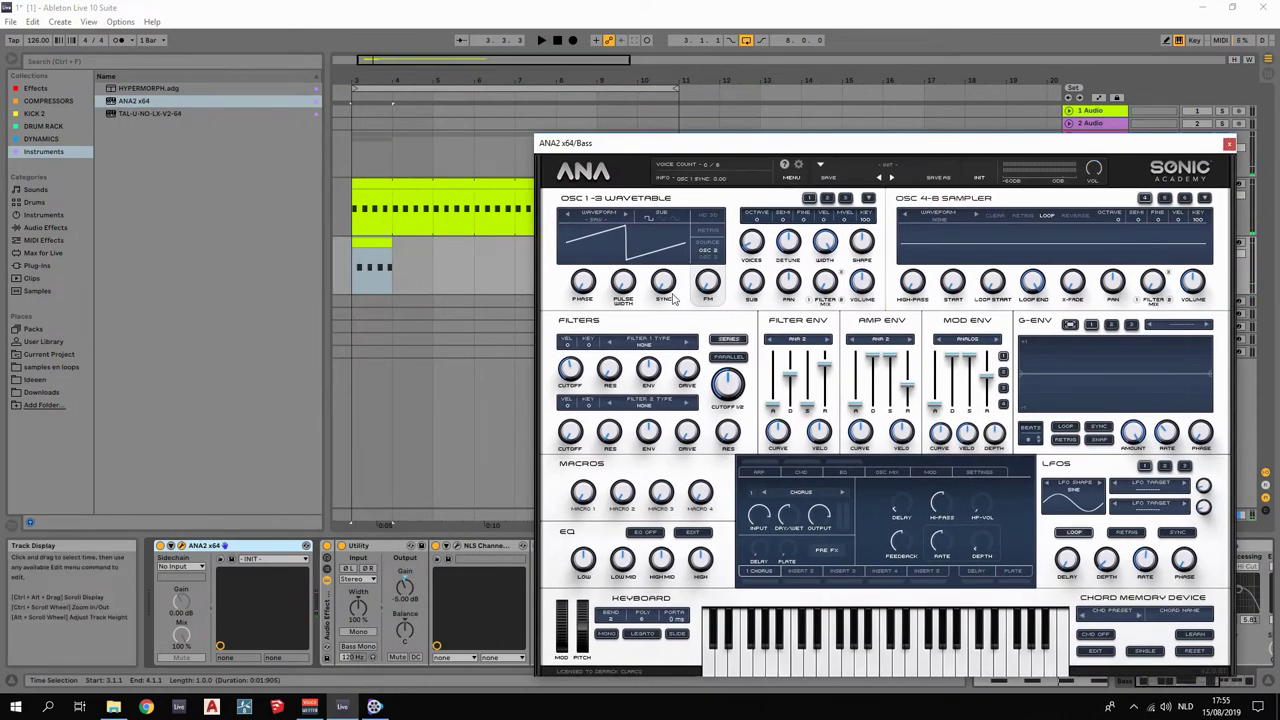
# Lower ANA2's OSC 1 octave to -1 and audition the bass.
pyautogui.moveTo(758, 220); pyautogui.dragTo(761, 243)
pyautogui.press('space')
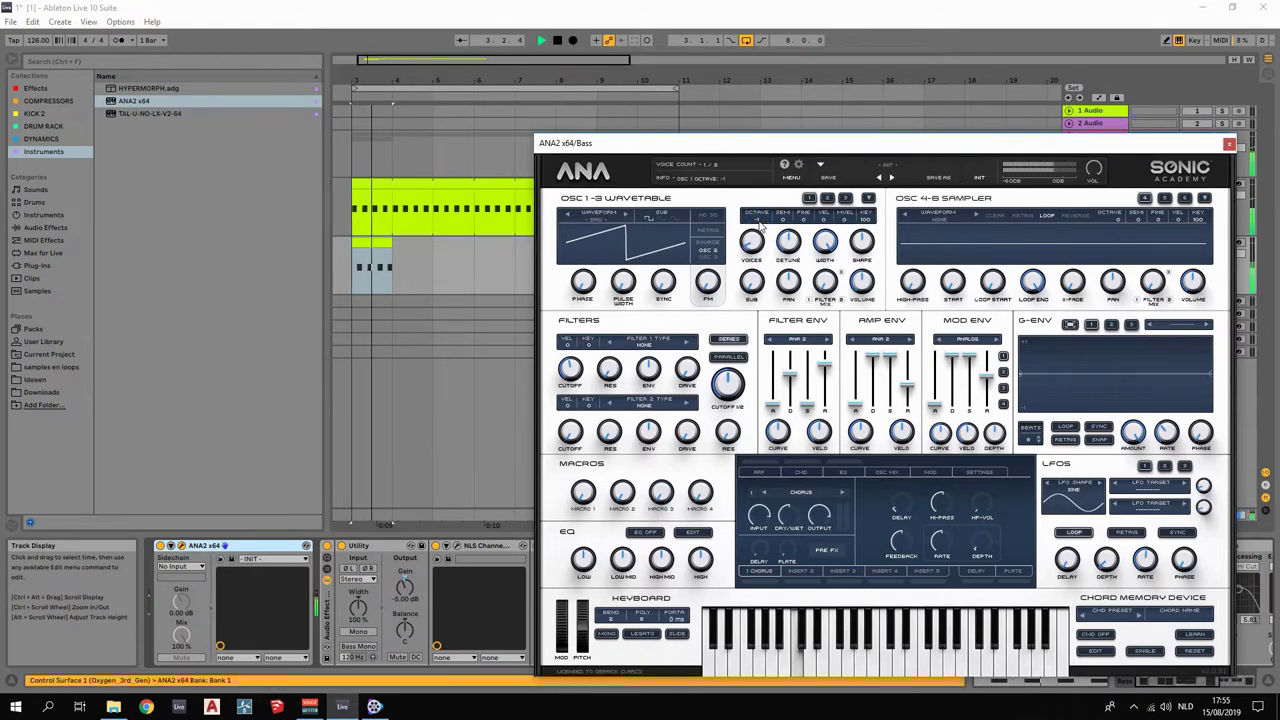
pyautogui.press('space')
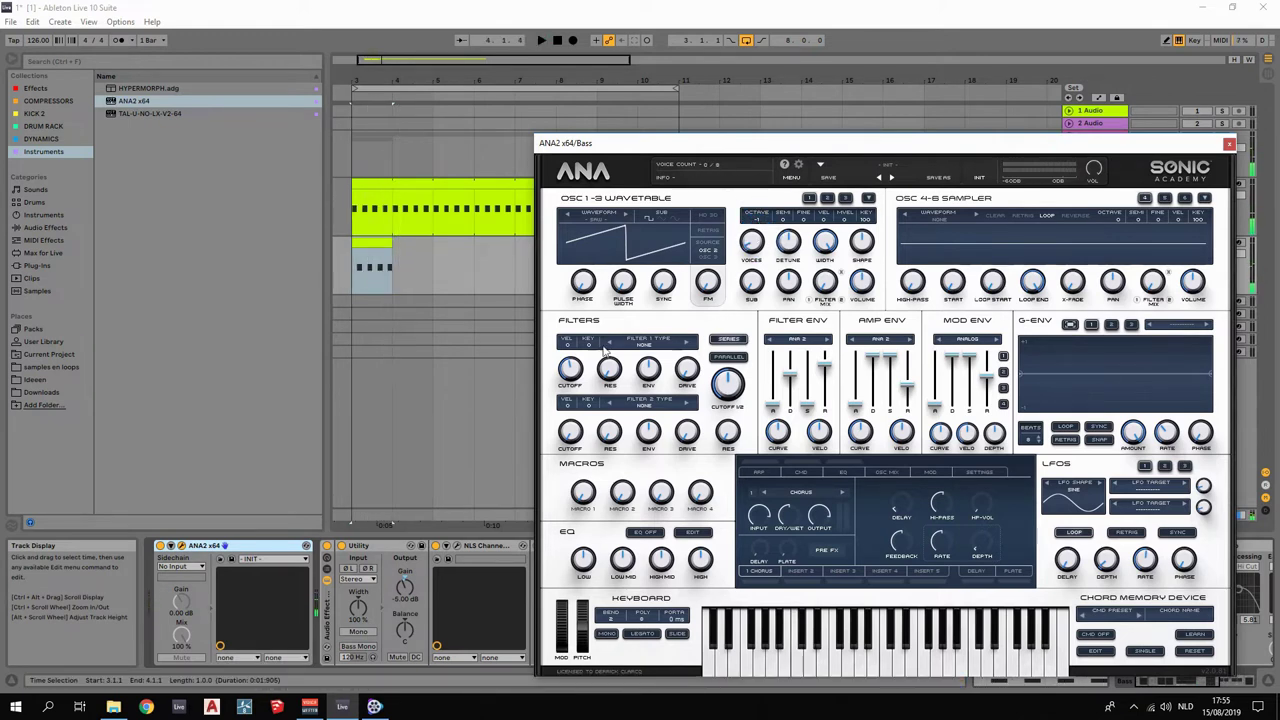
# Set ANA2's filter 1 type to the analog MOGY - LP and lower the master filter cutoff during playback.
pyautogui.click(650, 345)
pyautogui.moveTo(655, 395)
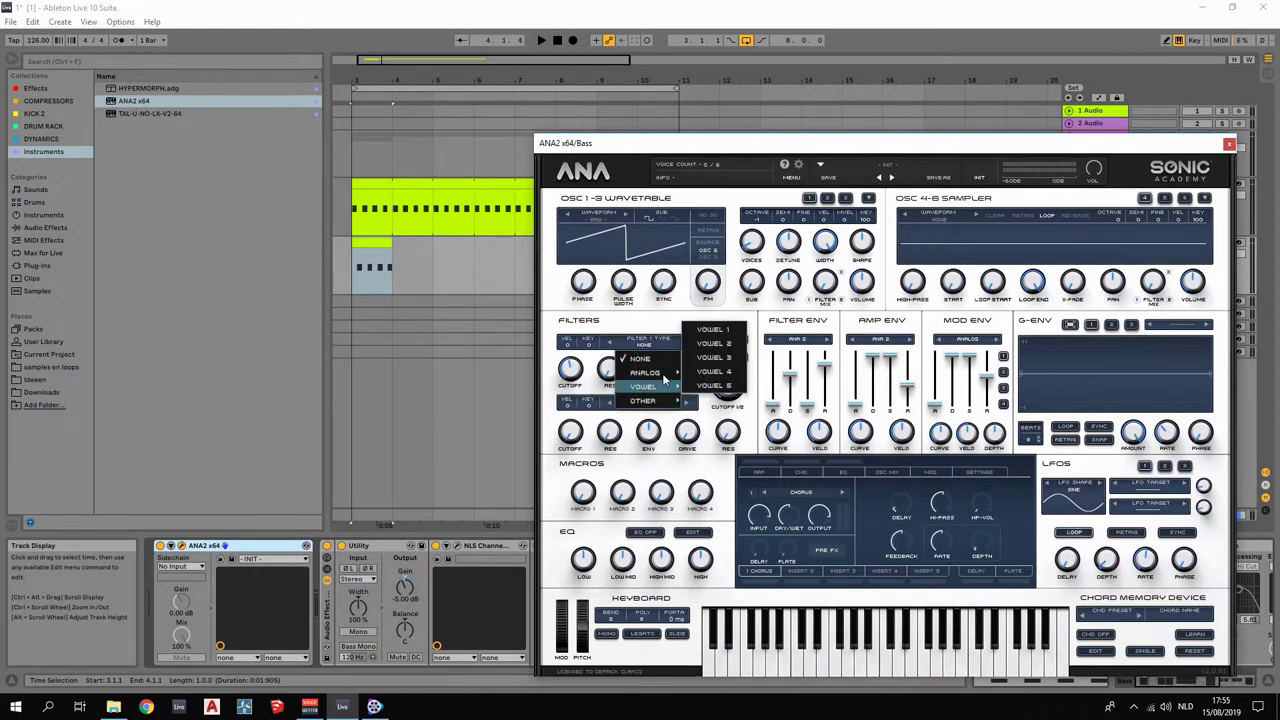
pyautogui.moveTo(667, 374)
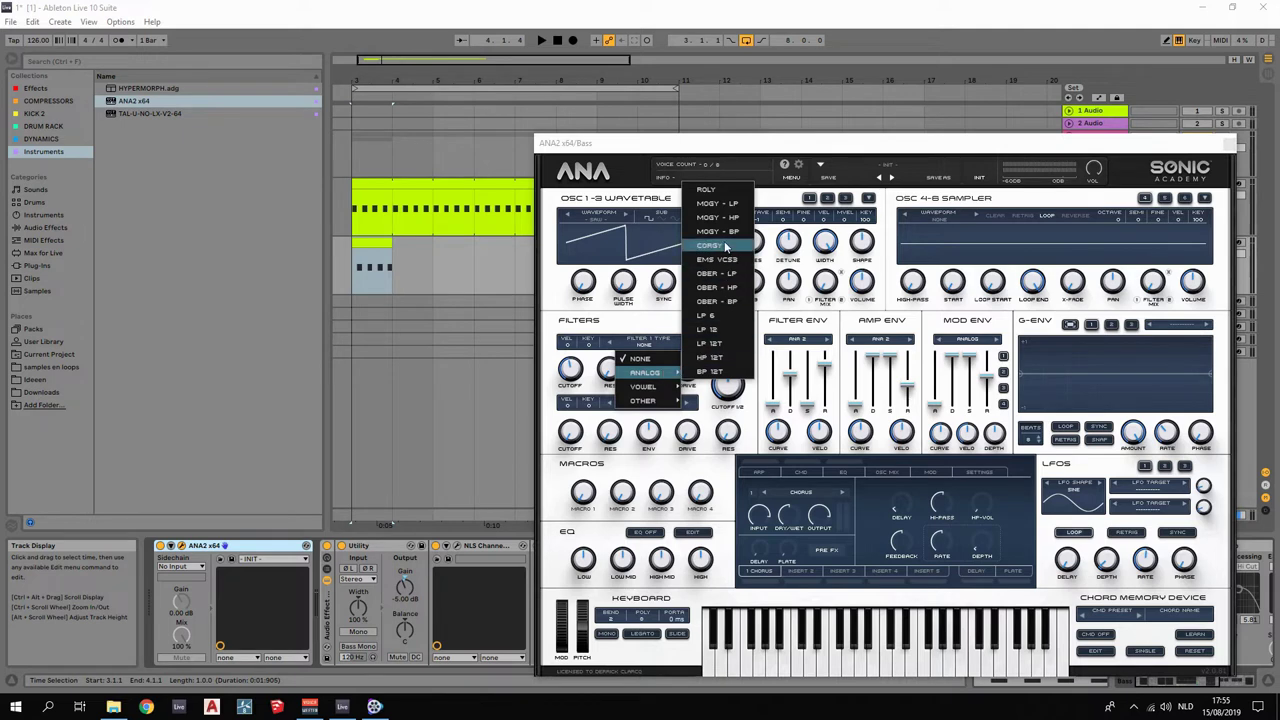
pyautogui.click(718, 204)
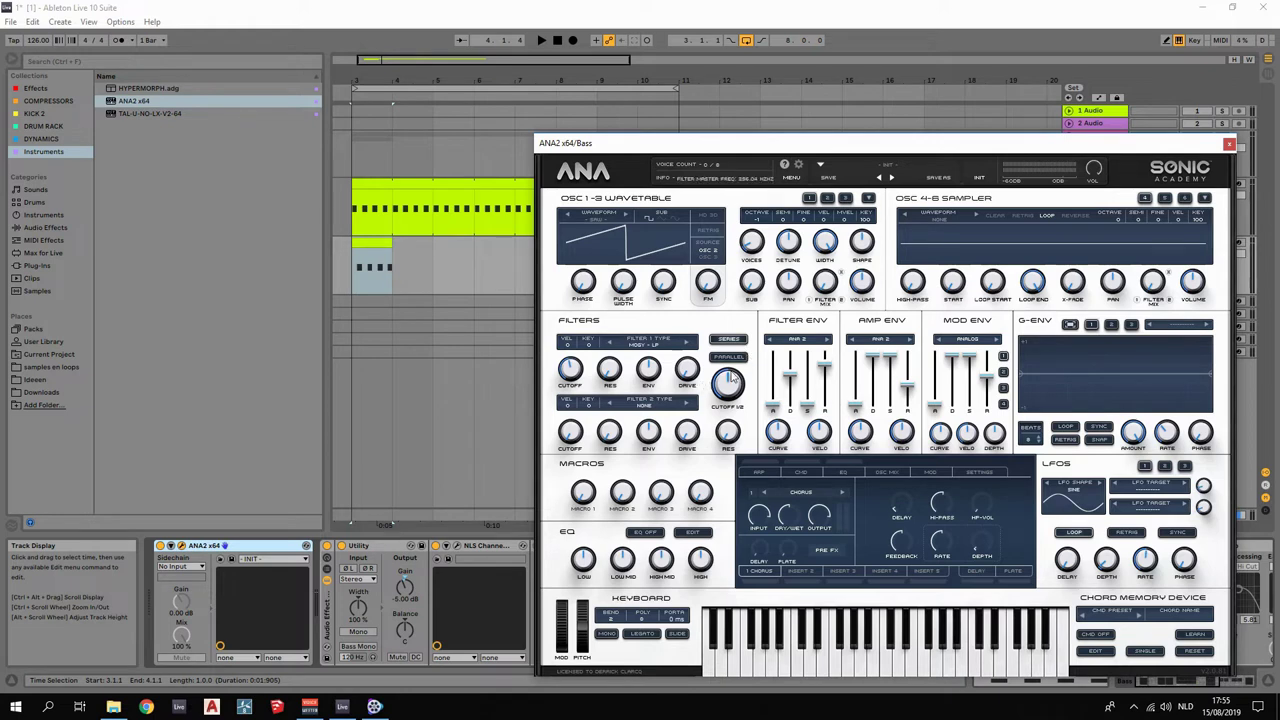
pyautogui.press('space')
pyautogui.moveTo(722, 388); pyautogui.dragTo(734, 454)
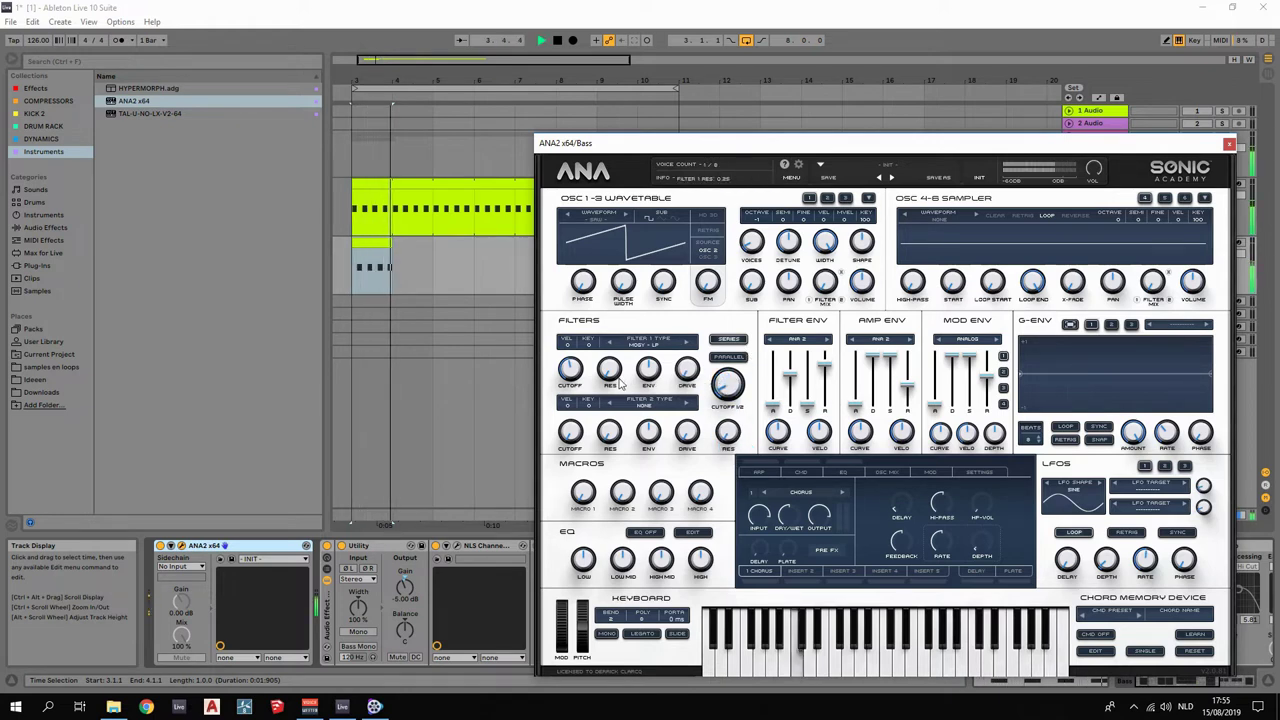
pyautogui.moveTo(726, 388)
pyautogui.mouseDown()
pyautogui.moveTo(730, 432)
pyautogui.moveTo(717, 382)
pyautogui.moveTo(723, 393)
pyautogui.mouseUp()
pyautogui.click(1228, 143)
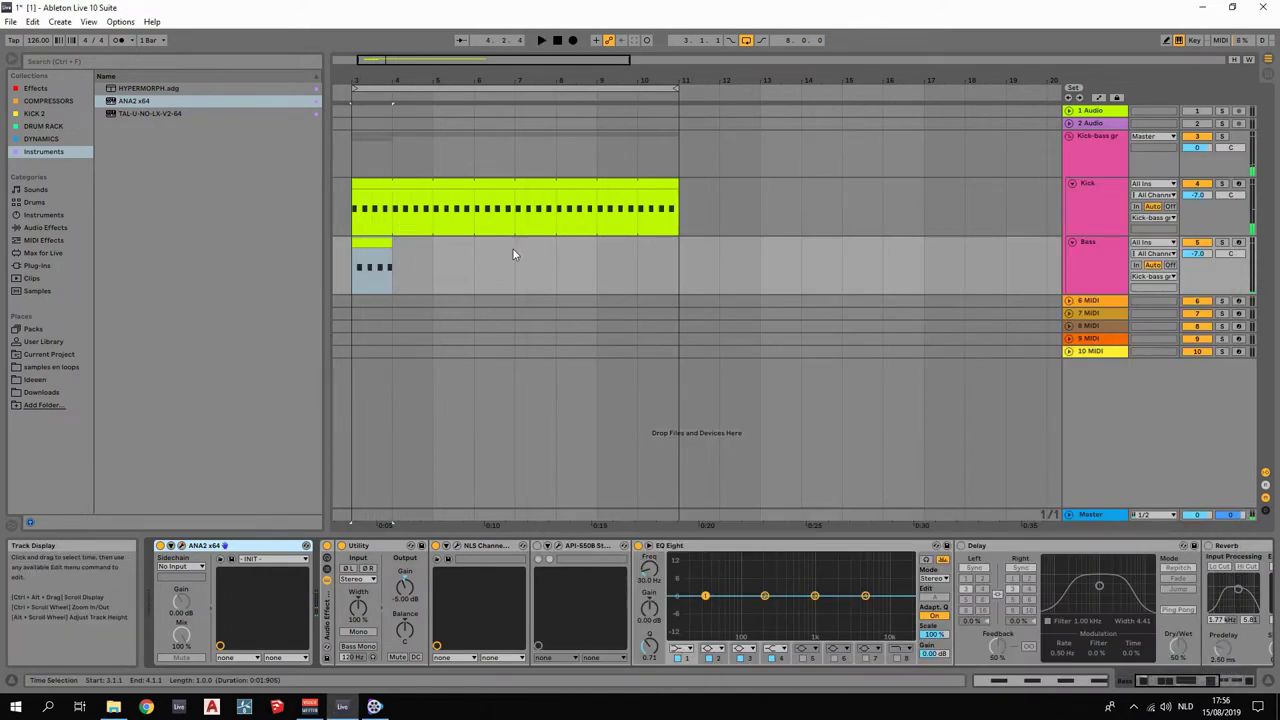
# Extend the looped Bass clip to bar 11 so it matches the Kick clip's length.
pyautogui.click(372, 241)
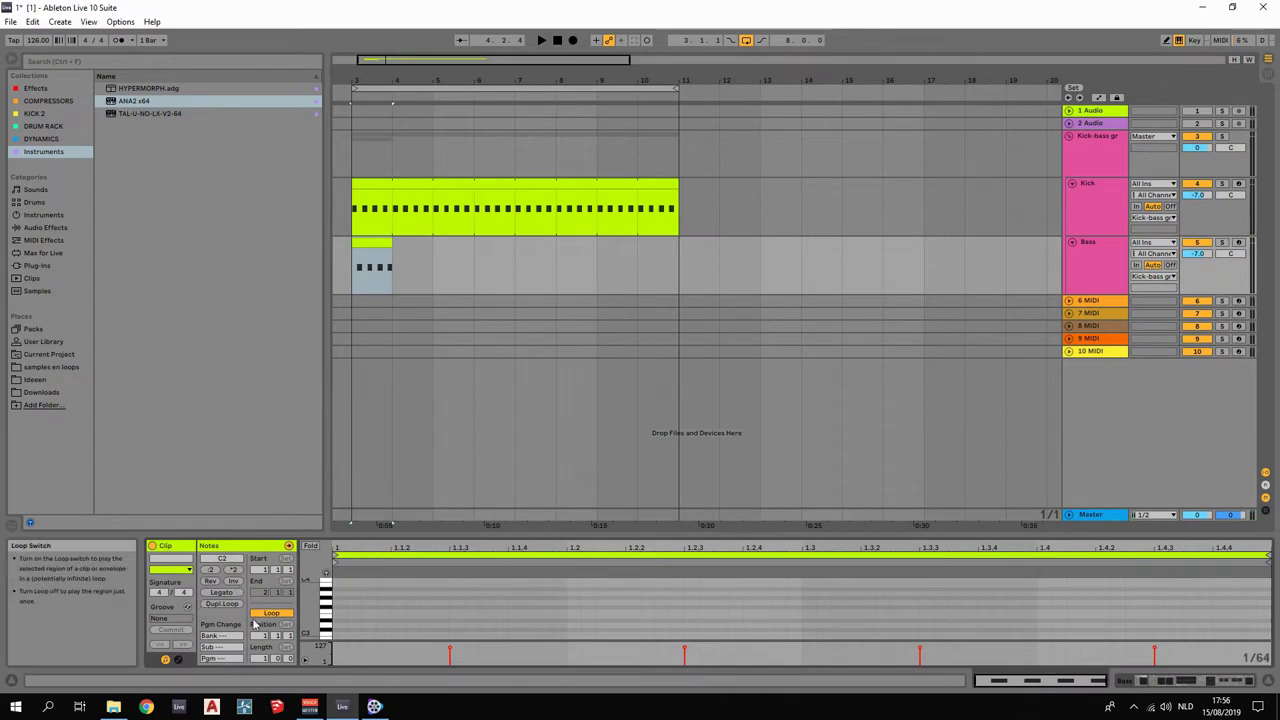
pyautogui.moveTo(390, 241); pyautogui.dragTo(662, 210)
pyautogui.press('space')
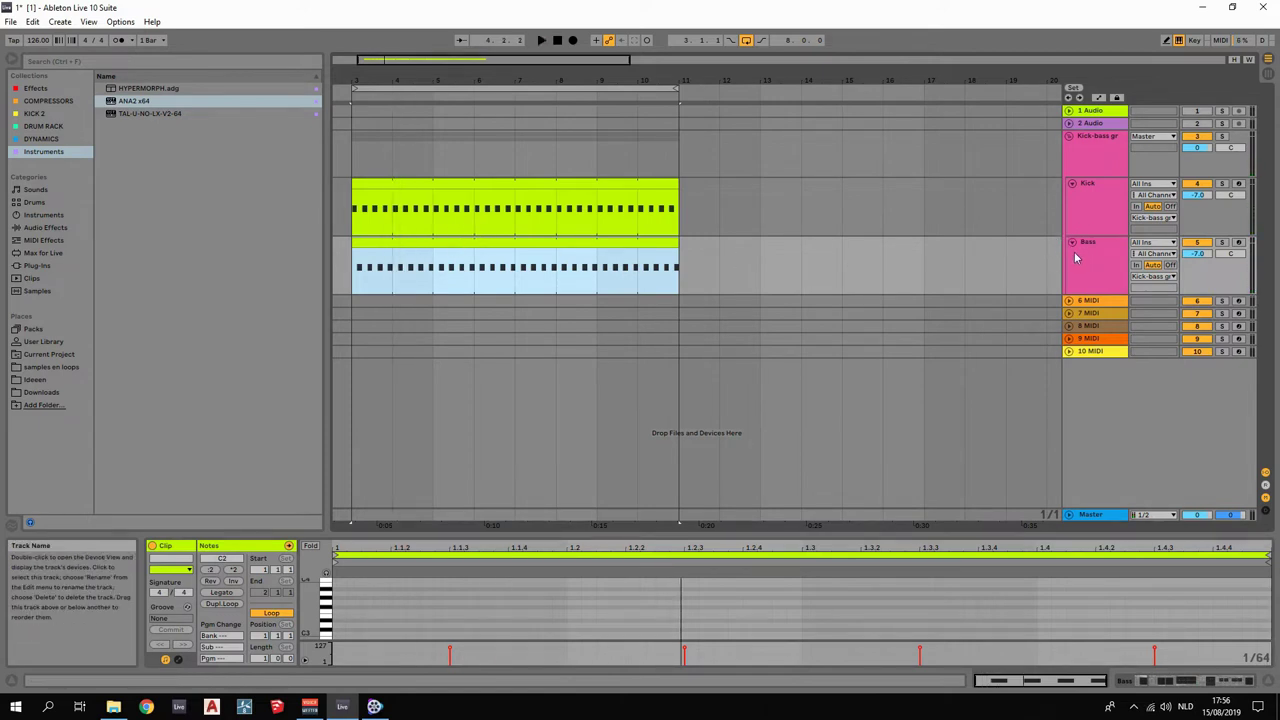
# Fold the Bass and Kick tracks and show the Kick-bass group's device chain.
pyautogui.click(1092, 245)
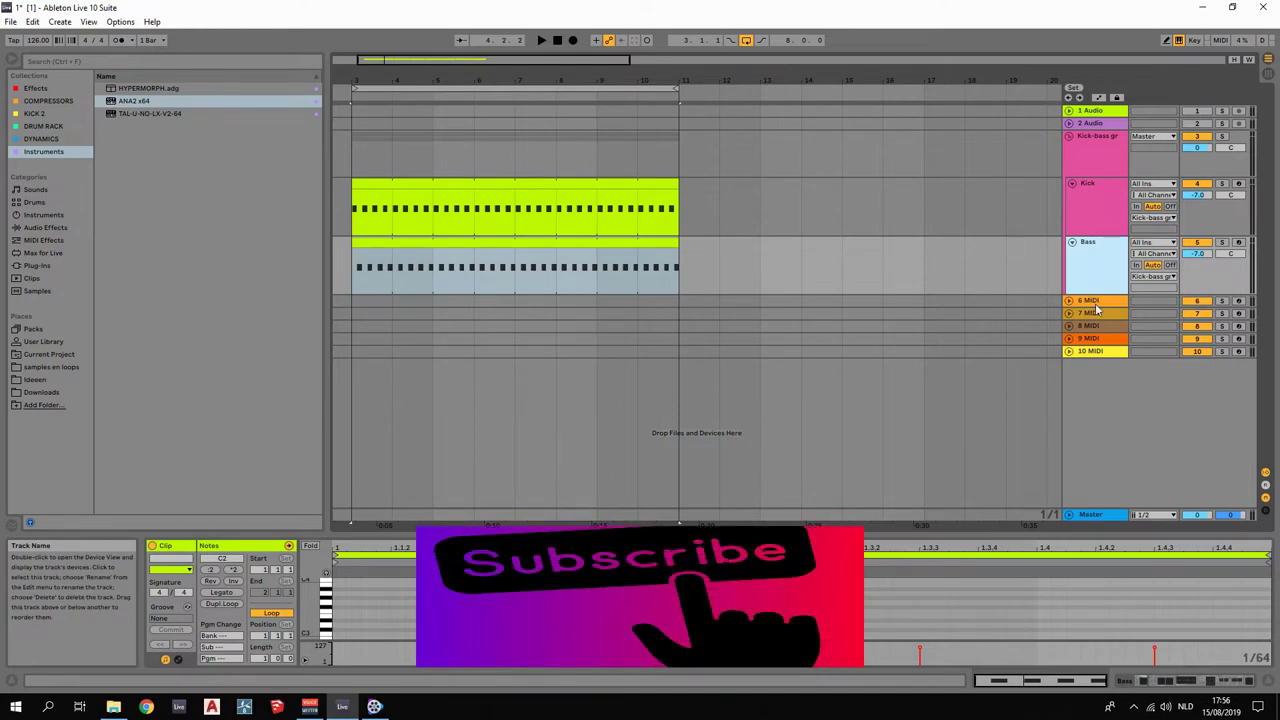
pyautogui.click(1072, 242)
pyautogui.click(1074, 185)
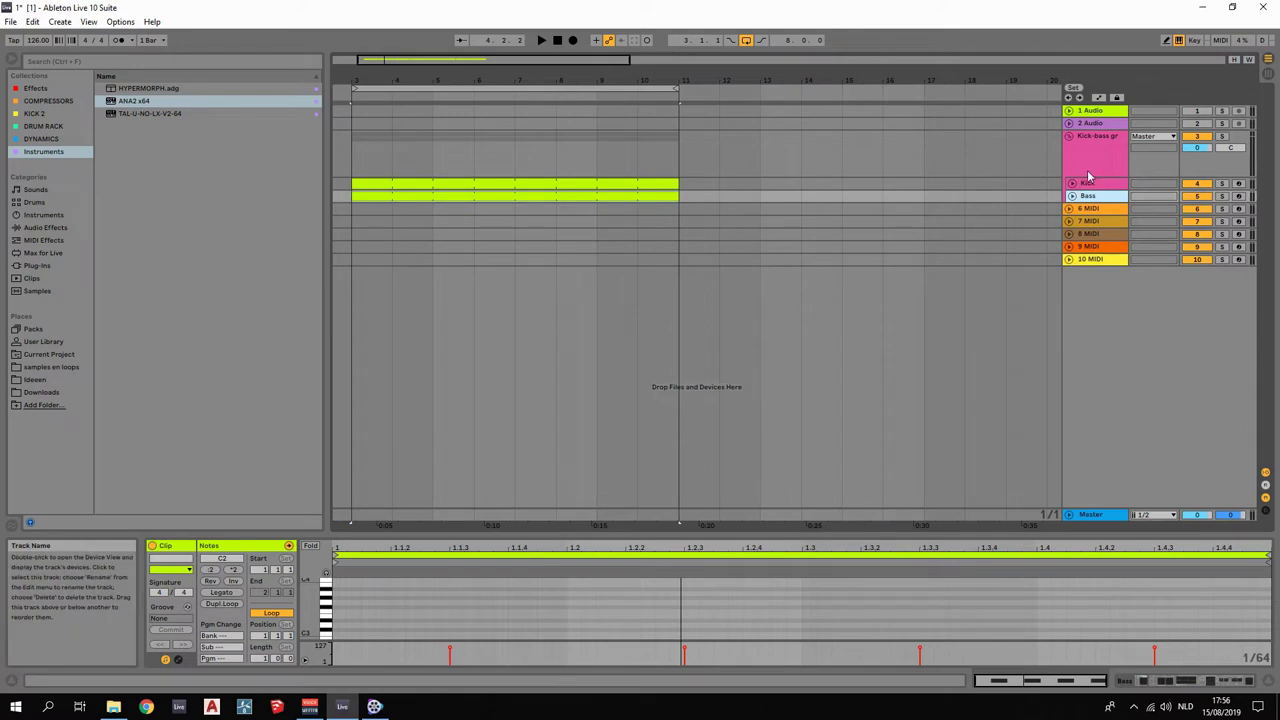
pyautogui.click(1106, 139)
pyautogui.doubleClick(1103, 136)
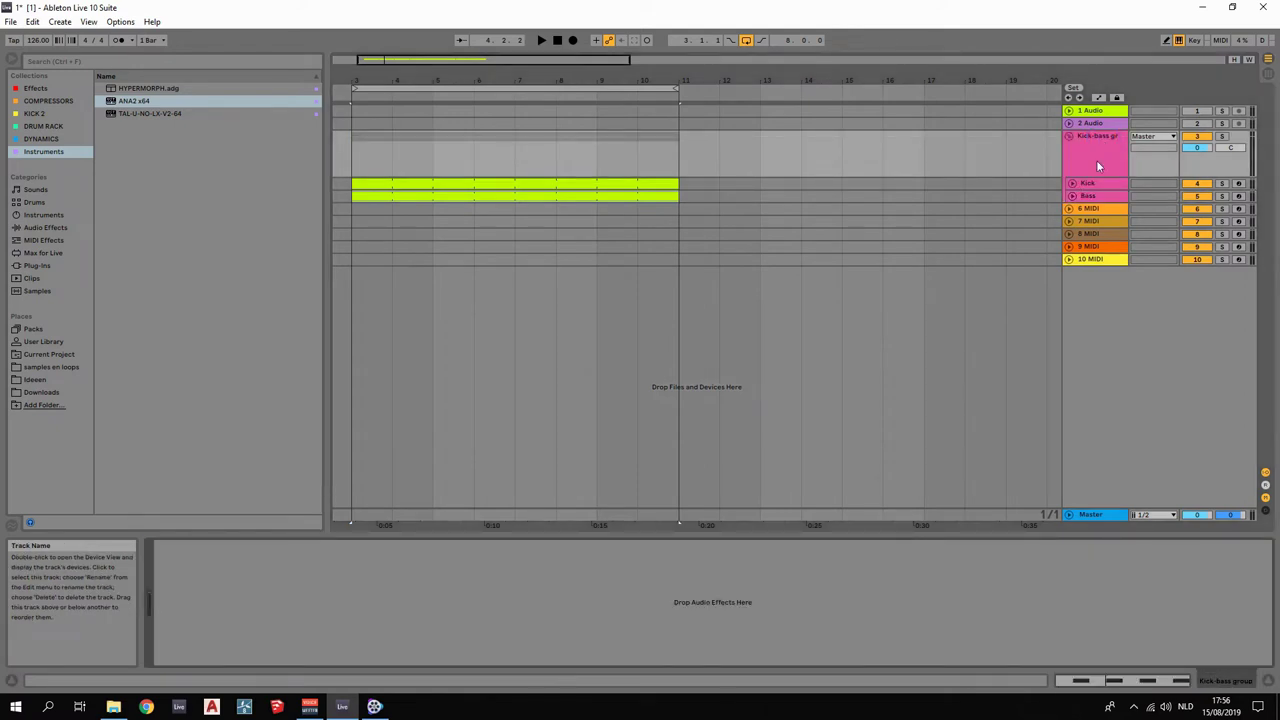
# Enable LFOTool_x64 at the end of the Bass track's rack, inspect its curve and audition the ducked bass.
pyautogui.click(1086, 197)
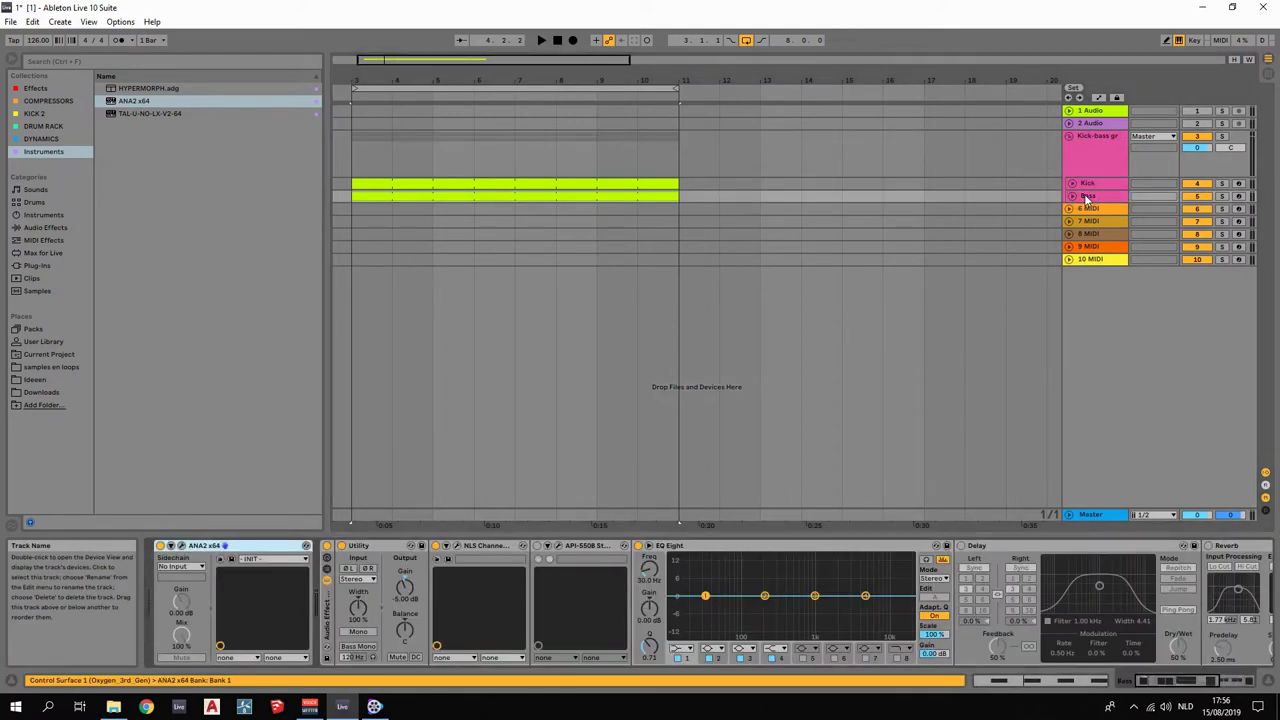
pyautogui.scroll(-5, 1113, 651)
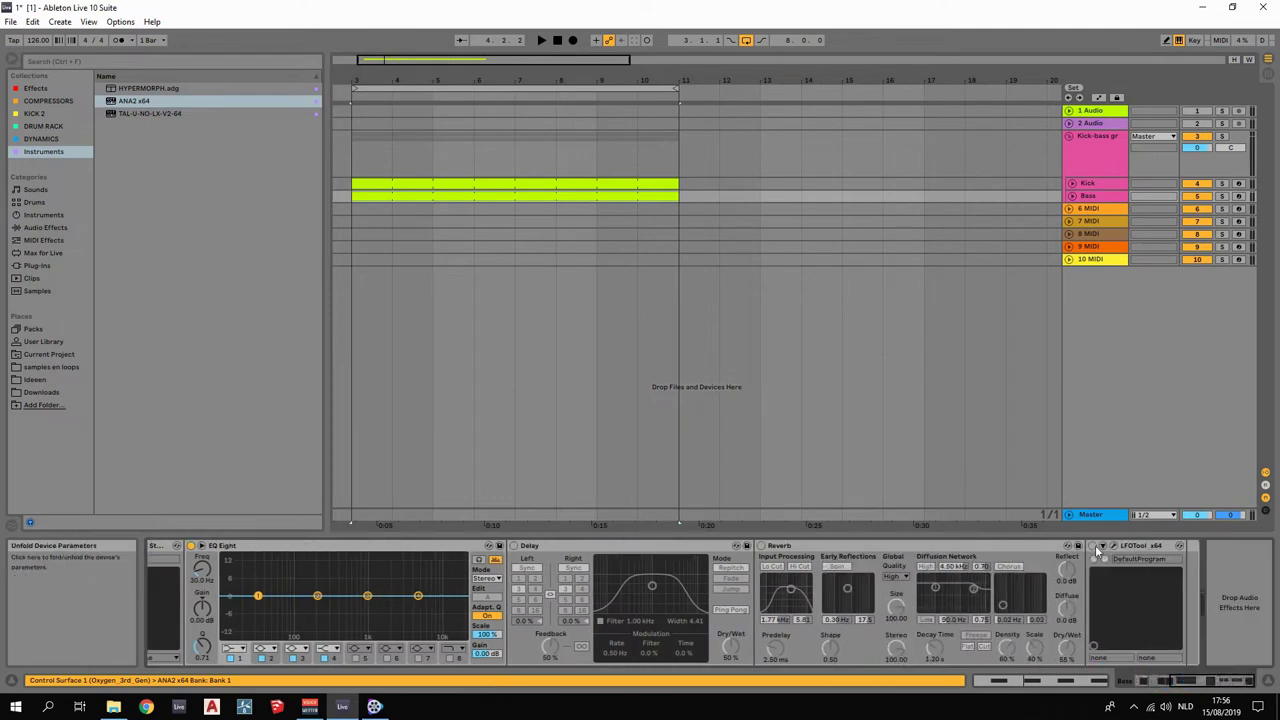
pyautogui.click(1115, 547)
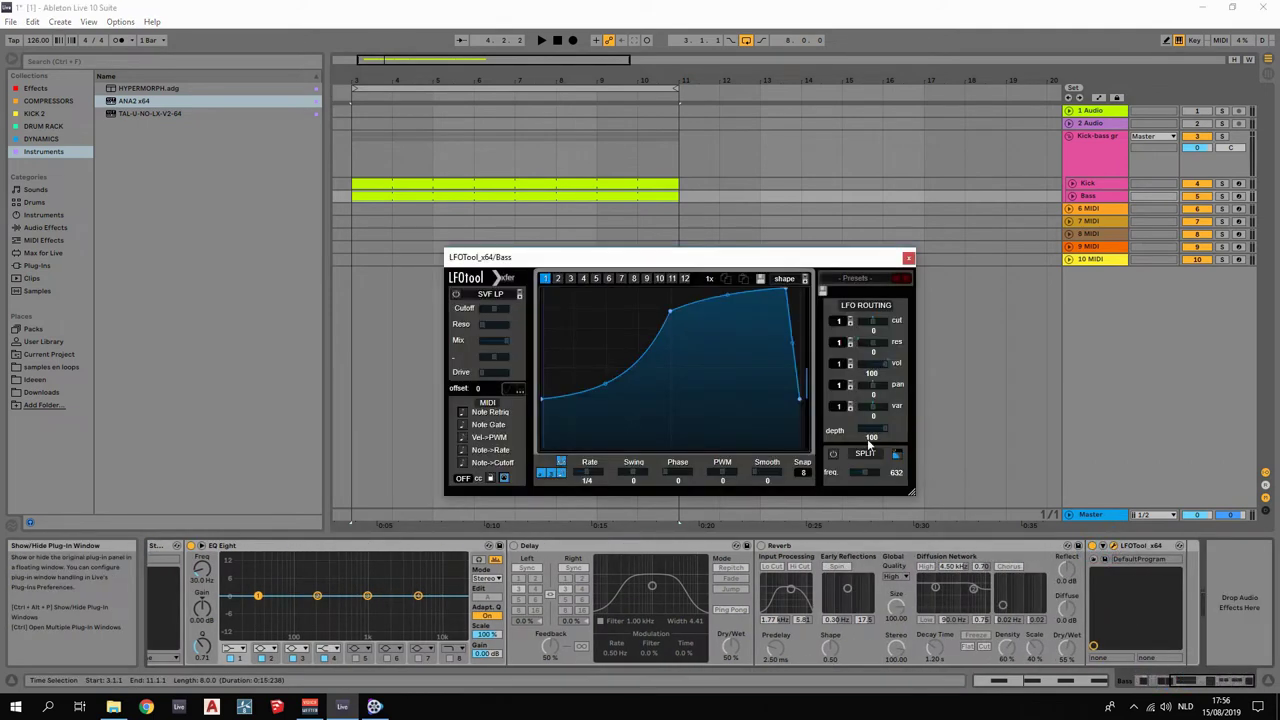
pyautogui.click(909, 259)
pyautogui.press('space')
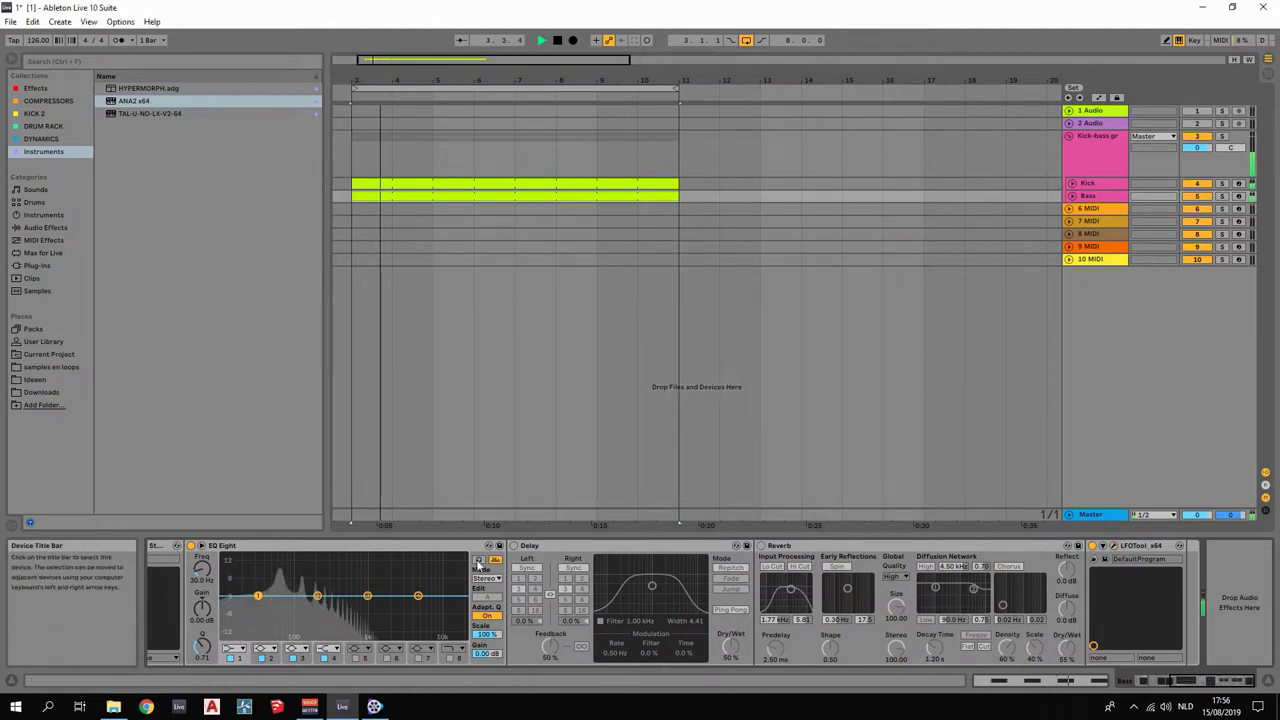
pyautogui.press('space')
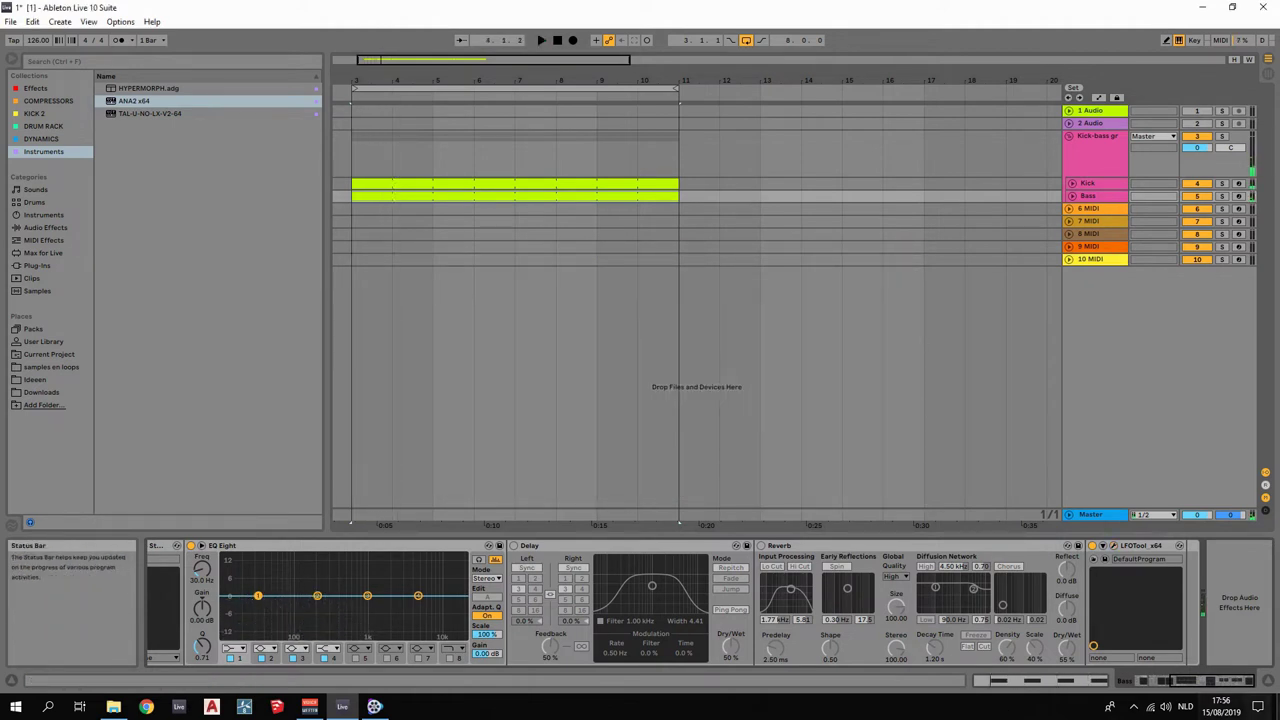
# Enable the API-550B Stereo equalizer on the Bass track and boost its low-frequency band, auditioning the result.
pyautogui.moveTo(1220, 681); pyautogui.dragTo(1185, 681)
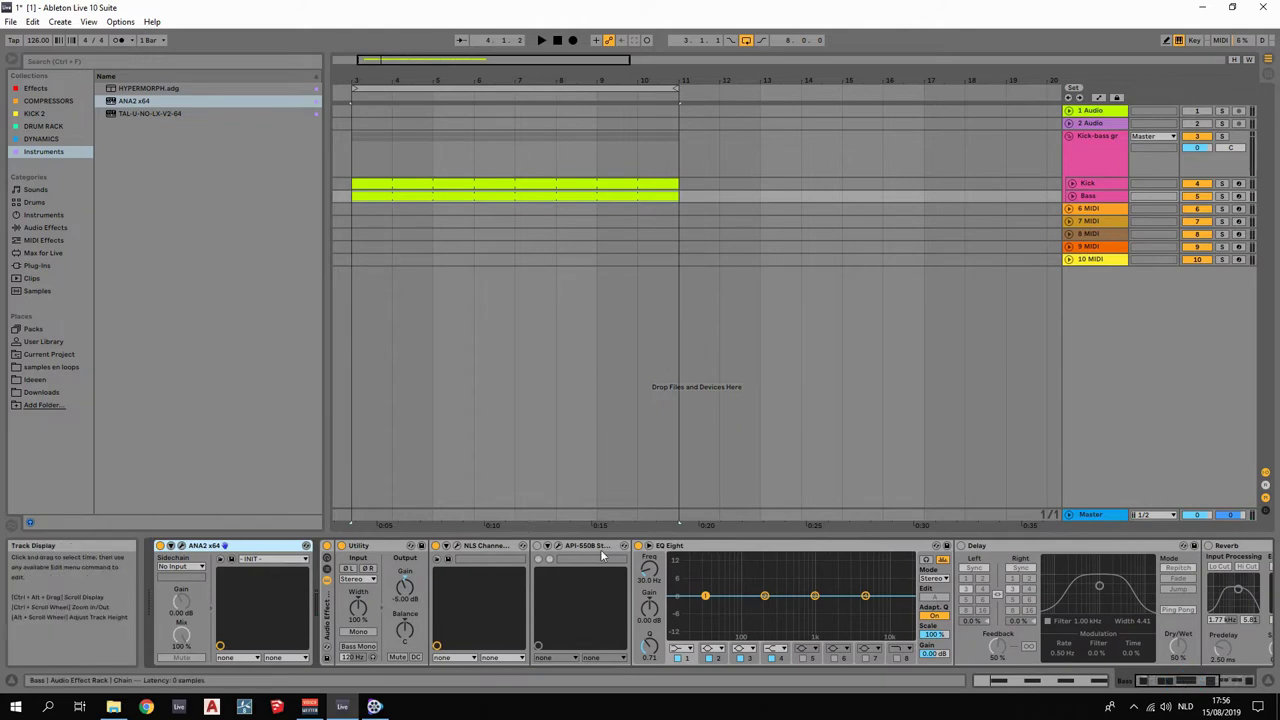
pyautogui.click(540, 558)
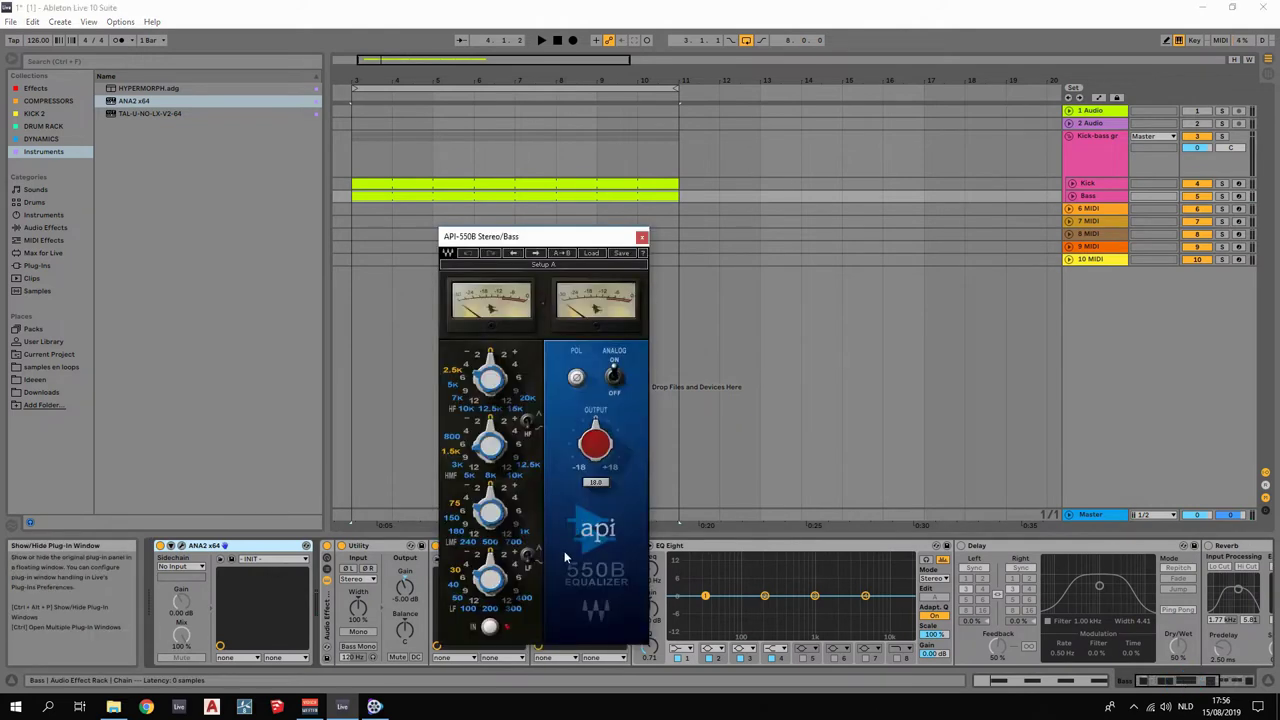
pyautogui.click(470, 612)
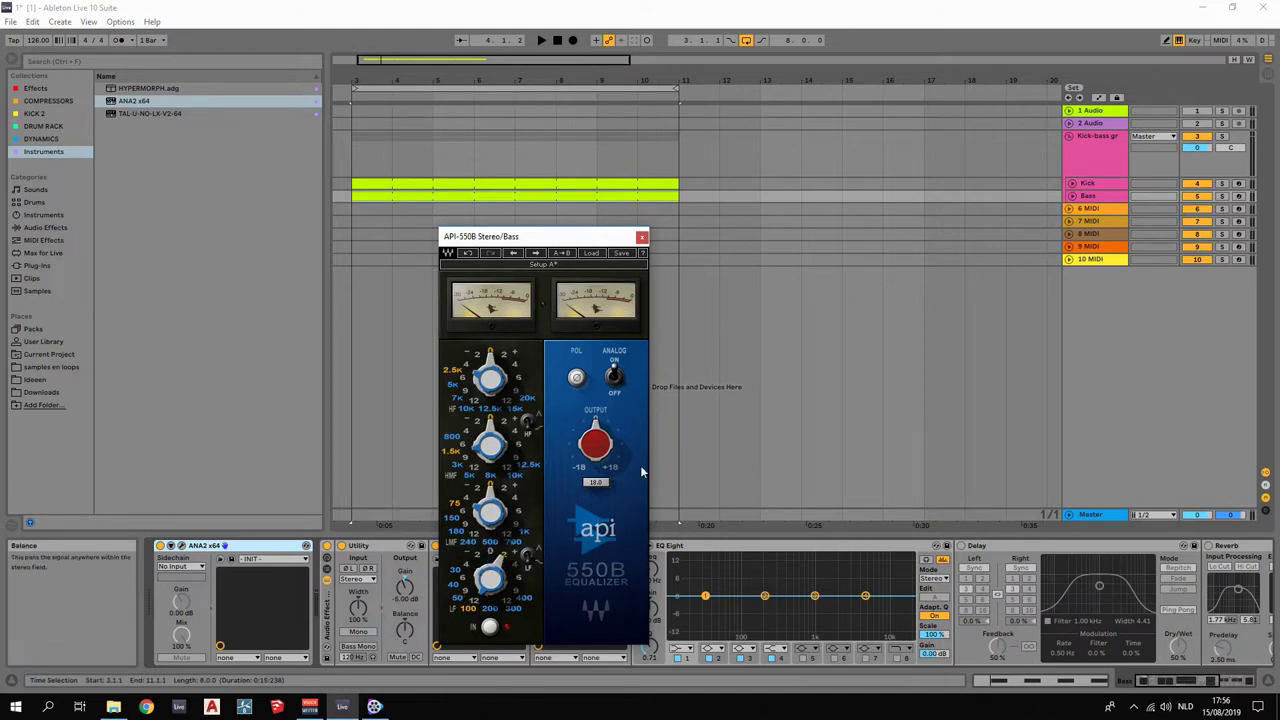
pyautogui.press('space')
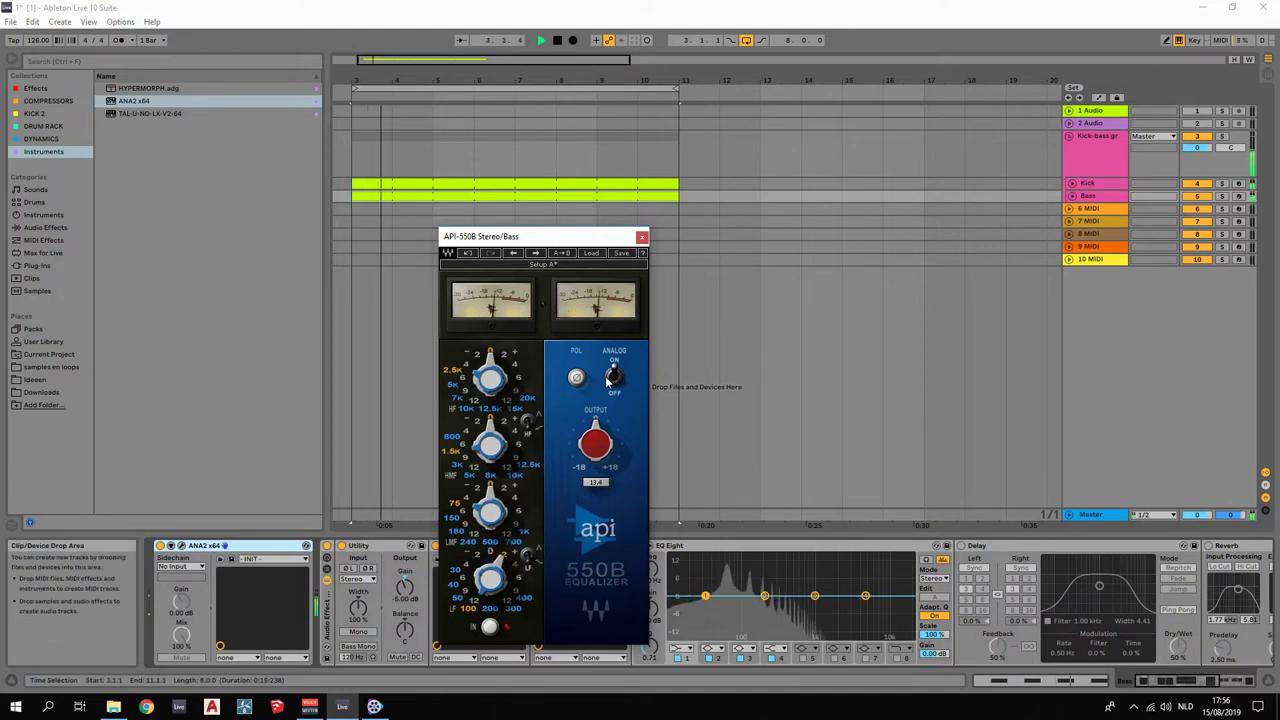
pyautogui.click(641, 236)
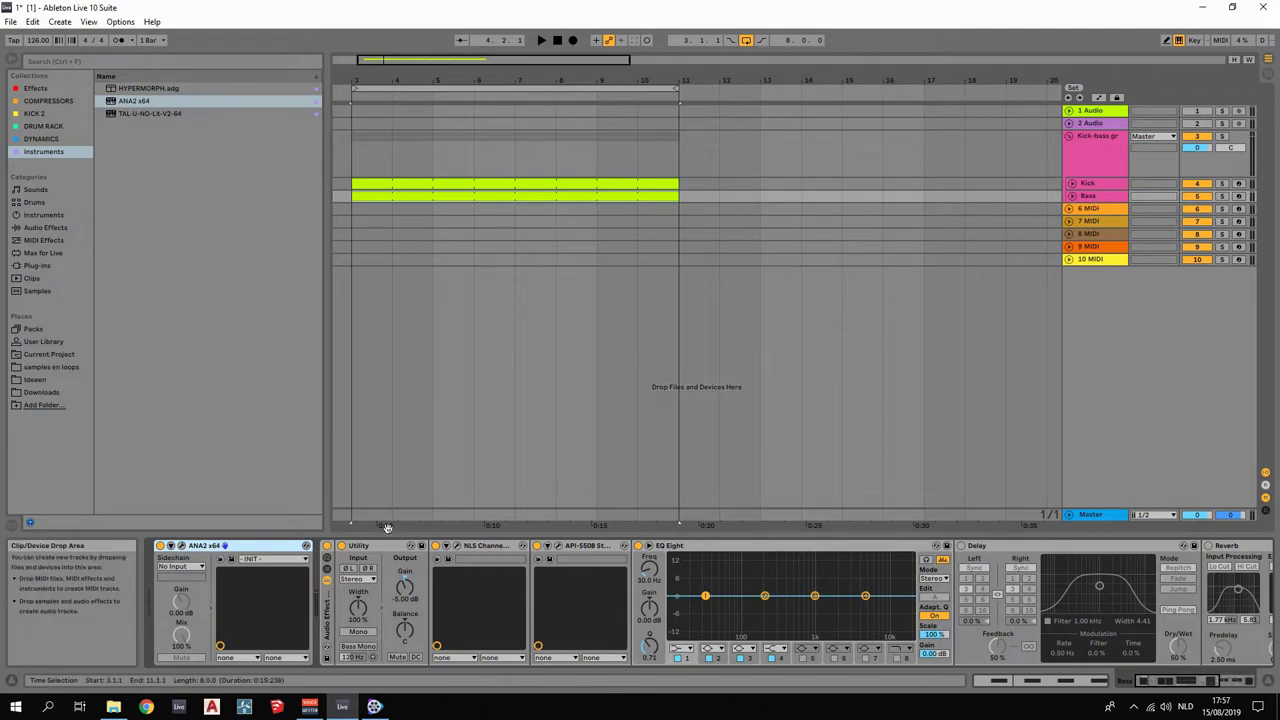
# Lower ANA2's OSC 1 octave to -2 and set the master filter cutoff to about 85 Hz during playback.
pyautogui.click(183, 546)
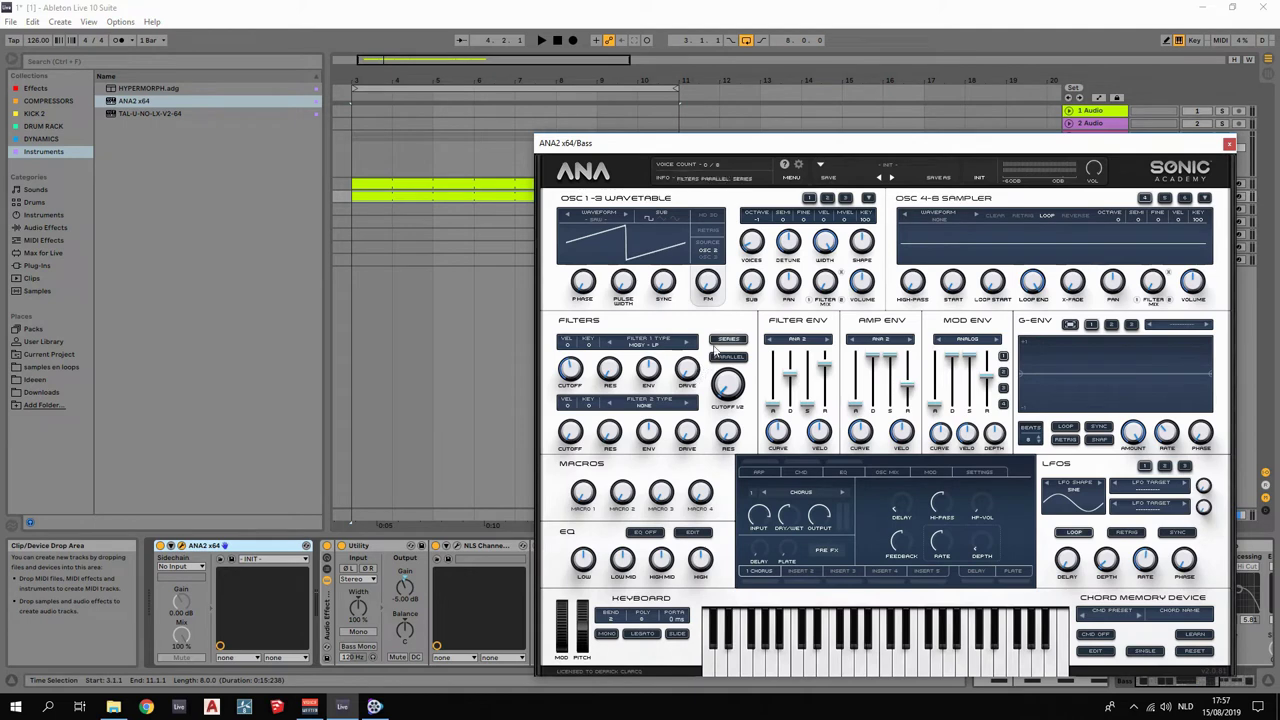
pyautogui.press('space')
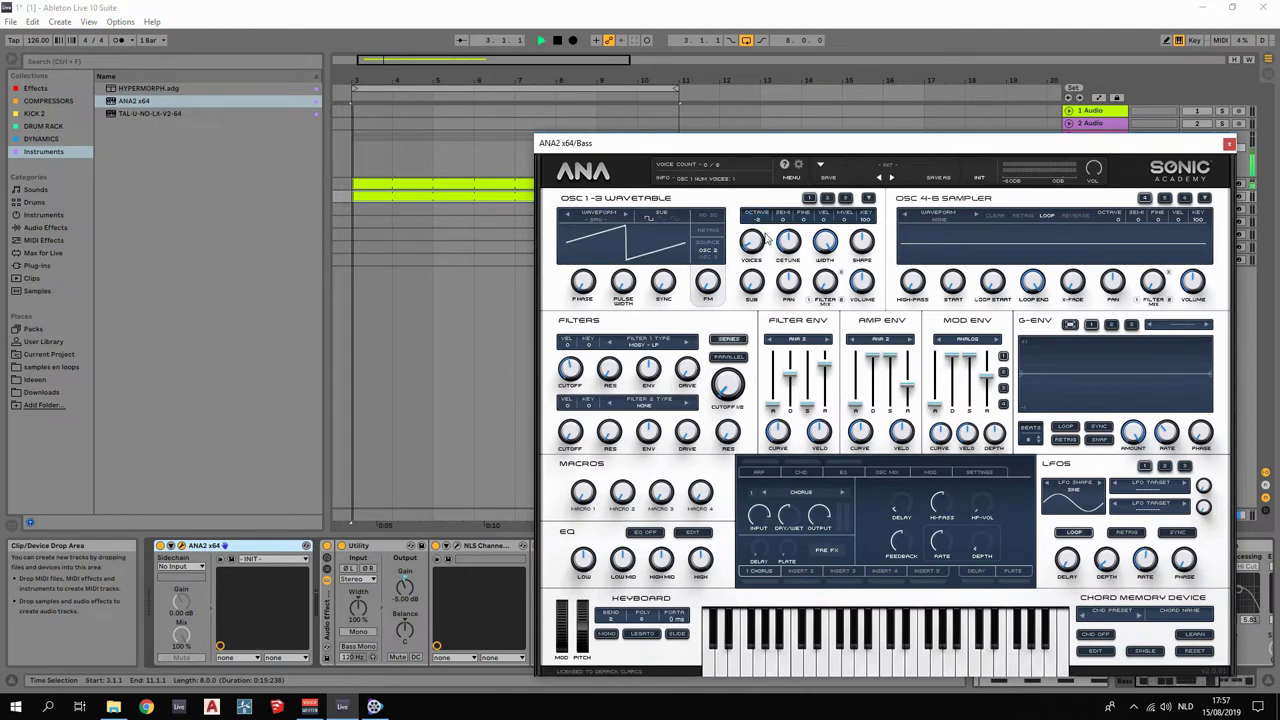
pyautogui.press('space')
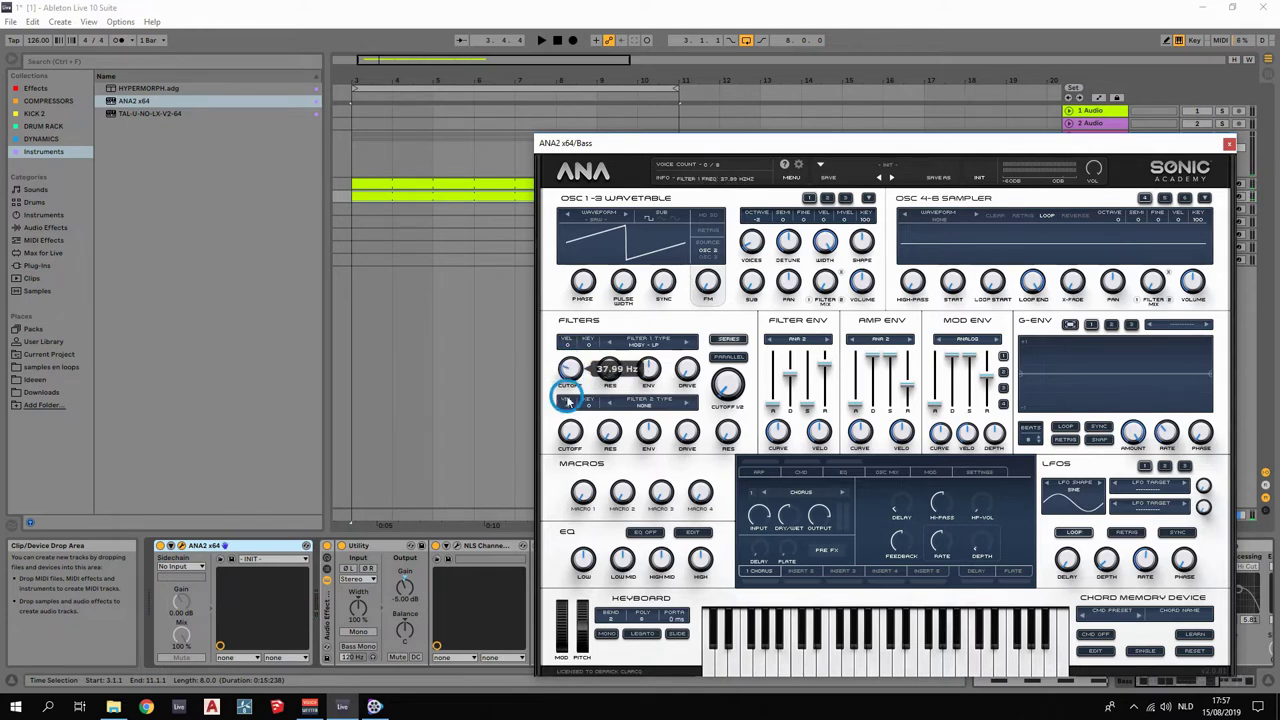
pyautogui.press('space')
pyautogui.moveTo(722, 387); pyautogui.dragTo(722, 336)
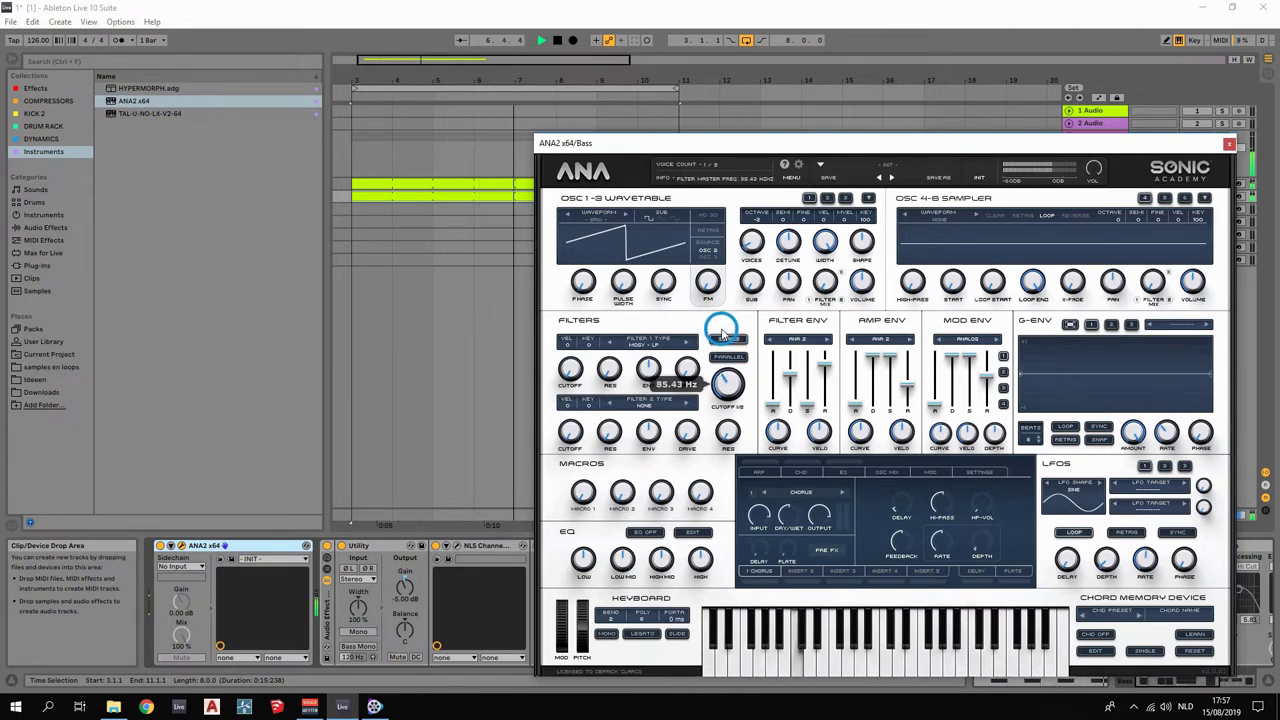
pyautogui.click(1229, 144)
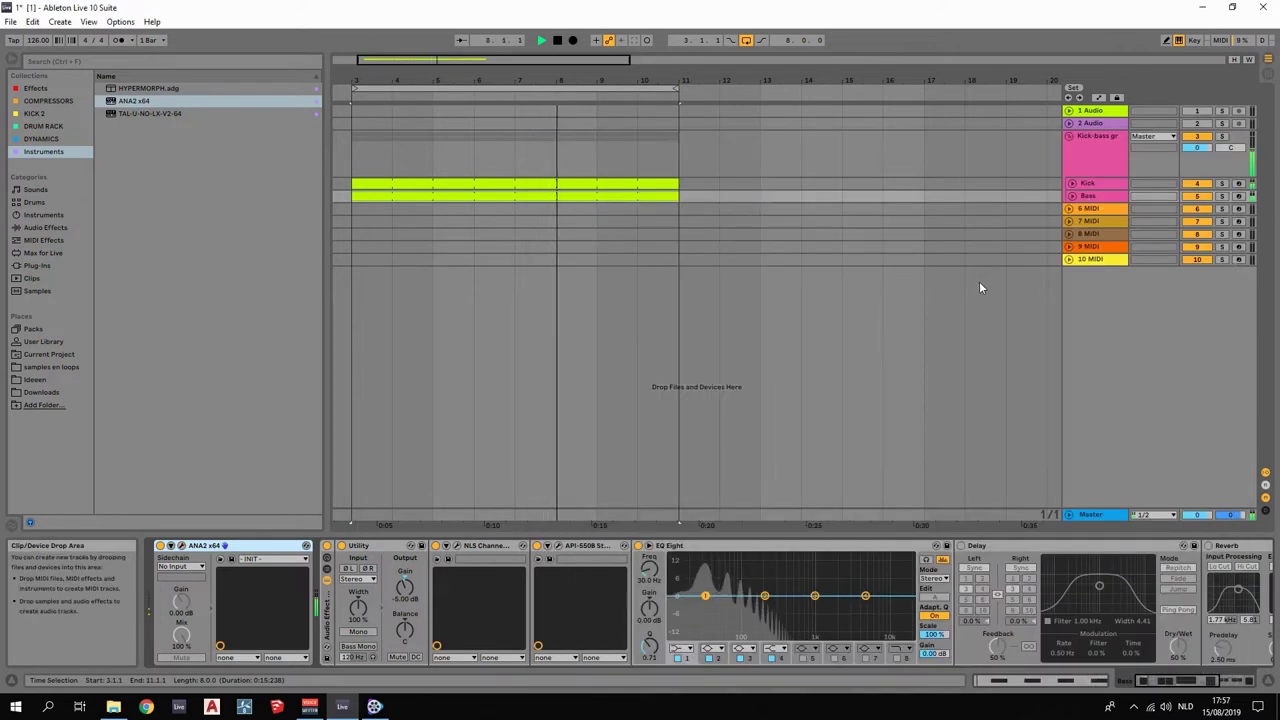
# In the Session mixer, set the Bass track's volume to -4.3 dB and make EQ Eight's first band a low cut at about 42.6 Hz.
pyautogui.press('Tab')
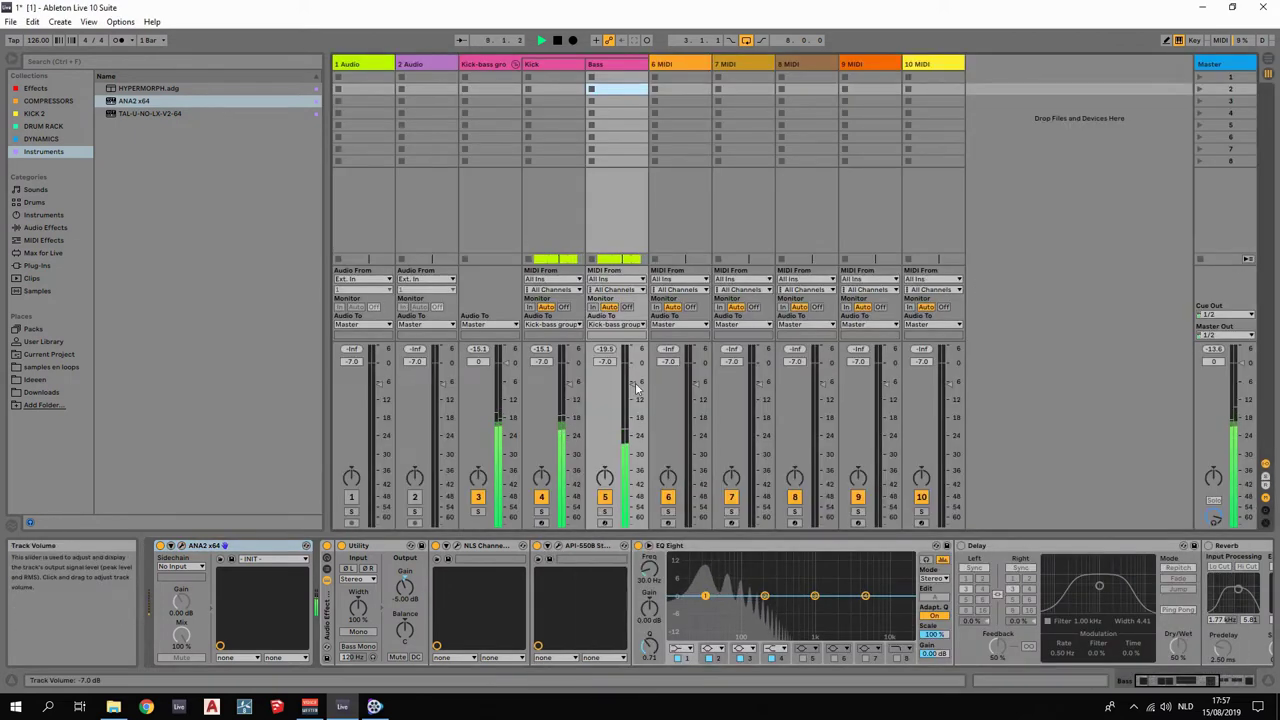
pyautogui.moveTo(631, 386); pyautogui.dragTo(632, 381)
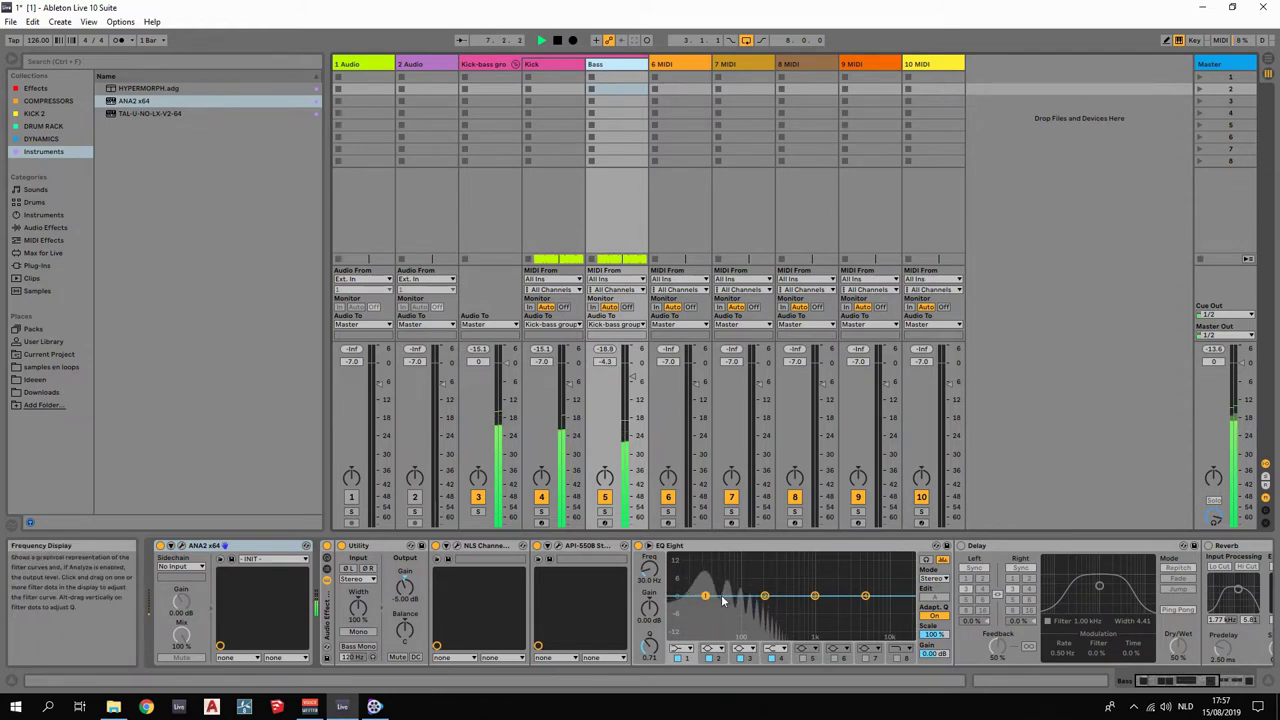
pyautogui.click(680, 649)
pyautogui.click(681, 626)
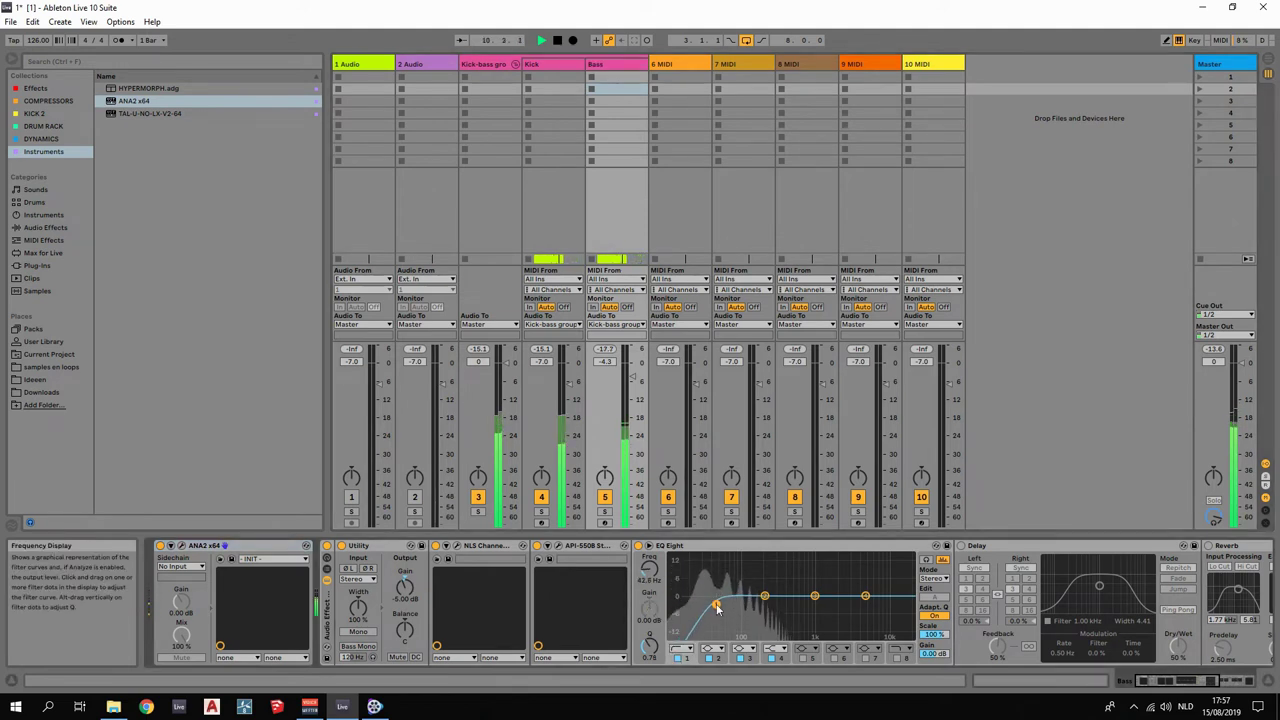
# Check the API-550B equalizer's settings on the Bass track, close its window and lower the track's volume to -6.0 dB.
pyautogui.click(540, 558)
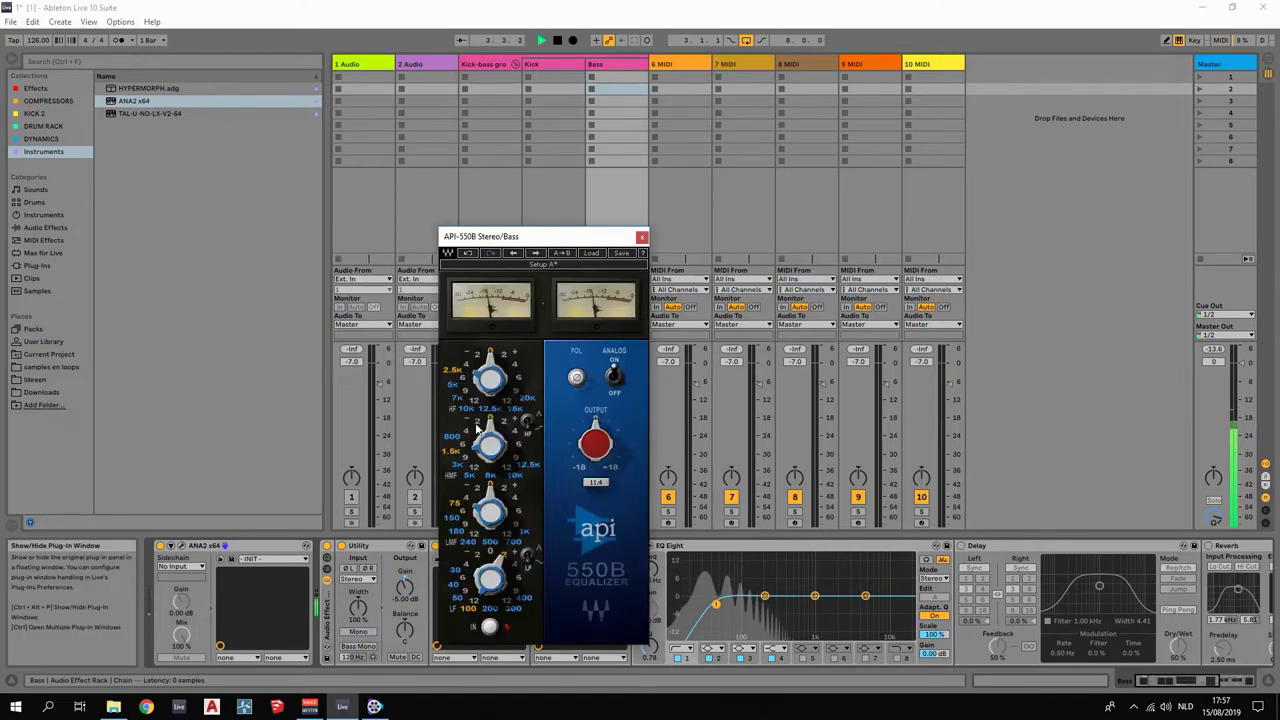
pyautogui.click(641, 237)
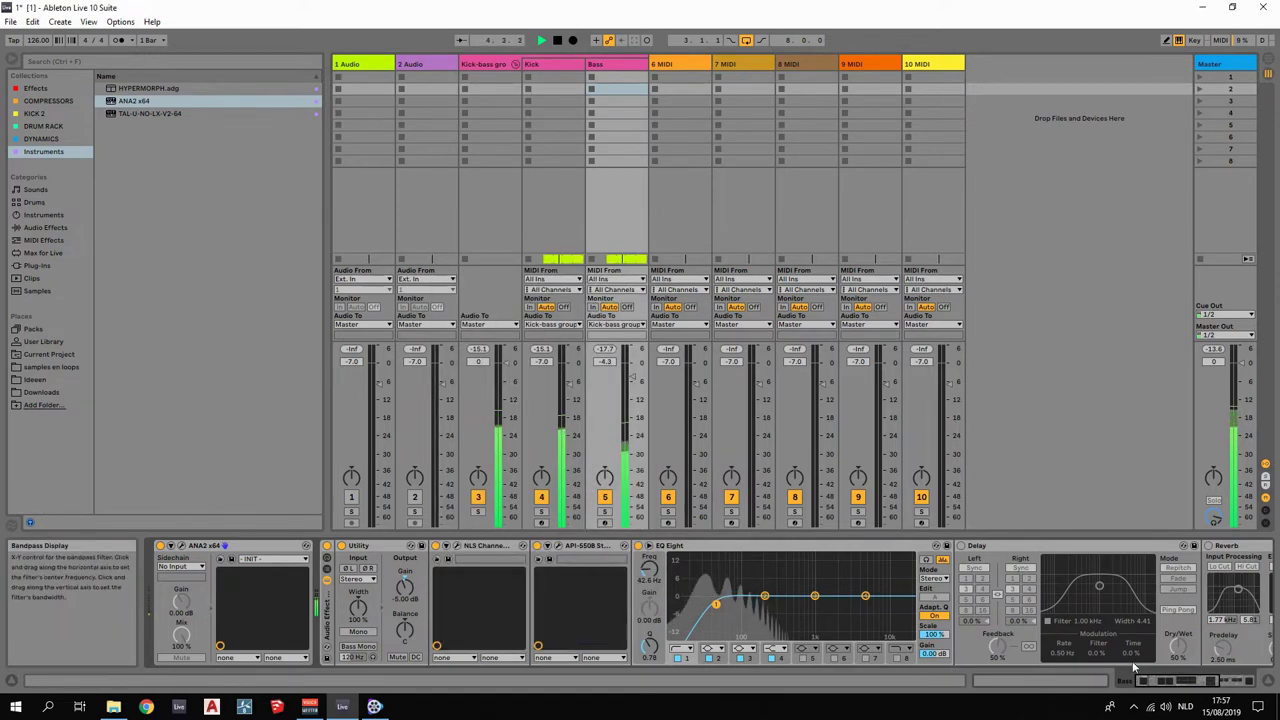
pyautogui.moveTo(1168, 682); pyautogui.dragTo(1138, 682)
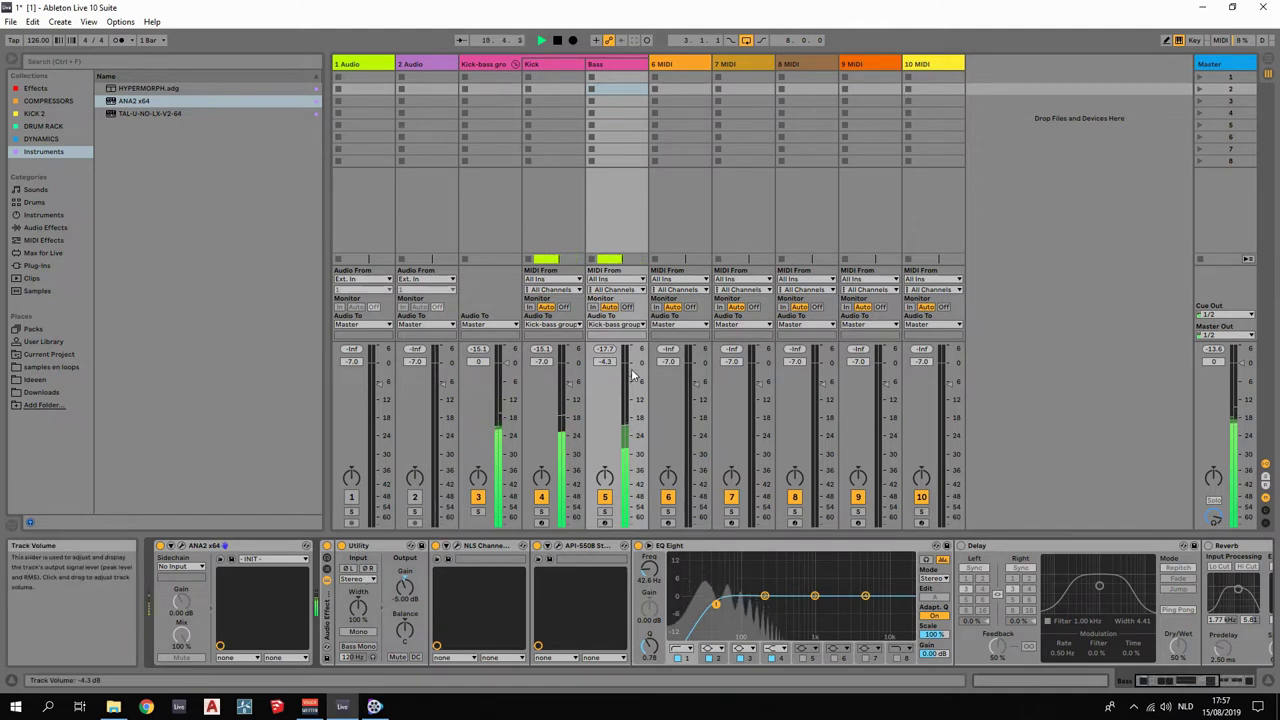
pyautogui.moveTo(633, 376); pyautogui.dragTo(633, 382)
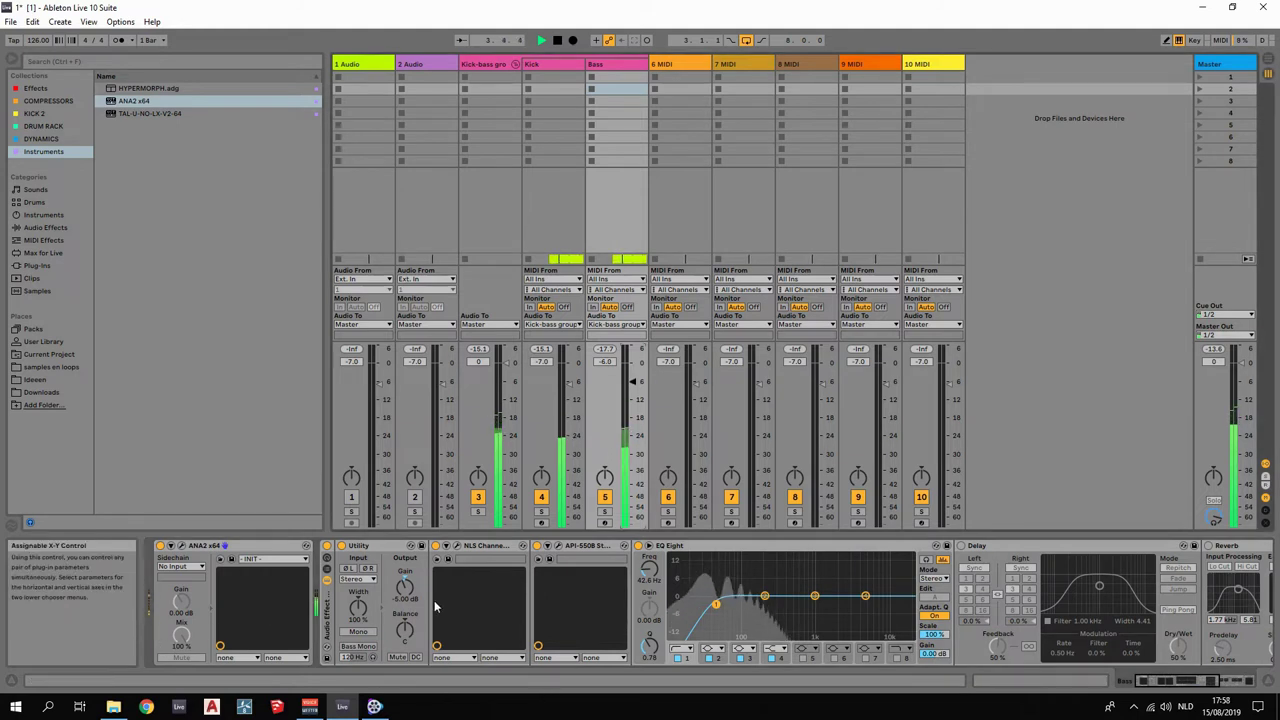
# Try Mono in the Bass track's Utility, replace it with Bass Mono and set the Bass Mono frequency to 150 Hz.
pyautogui.click(360, 633)
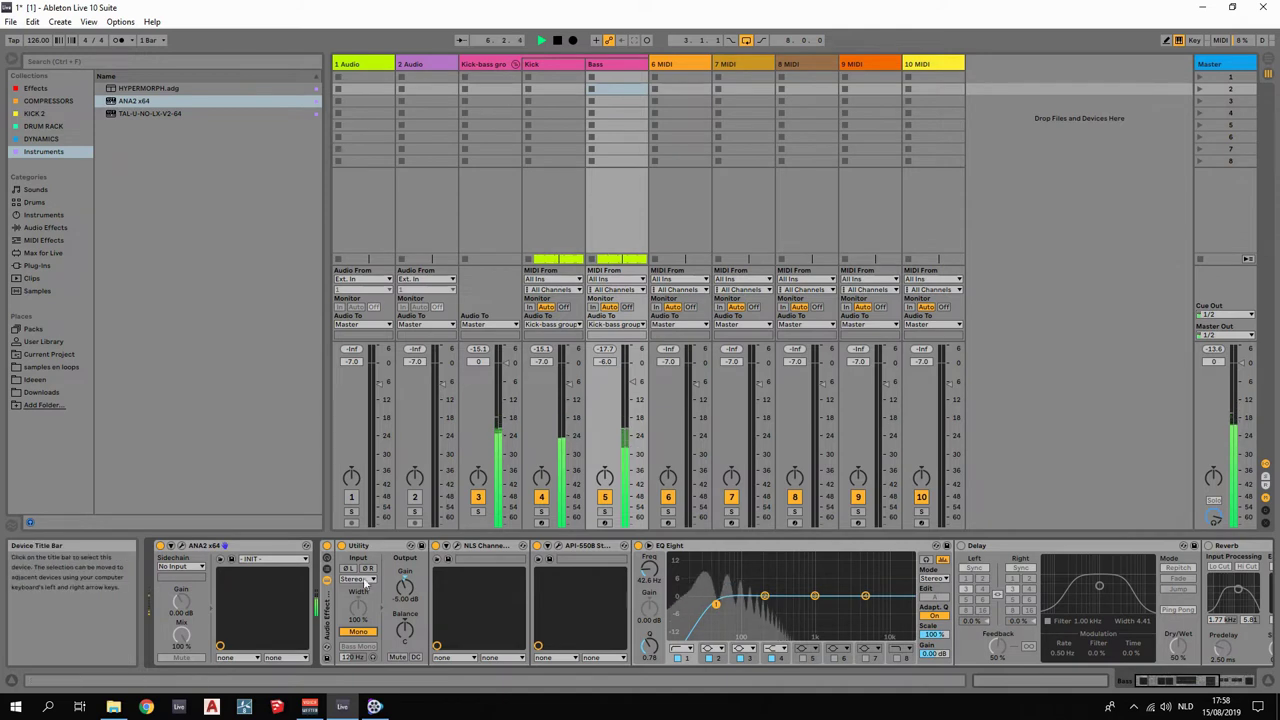
pyautogui.click(358, 631)
pyautogui.click(358, 646)
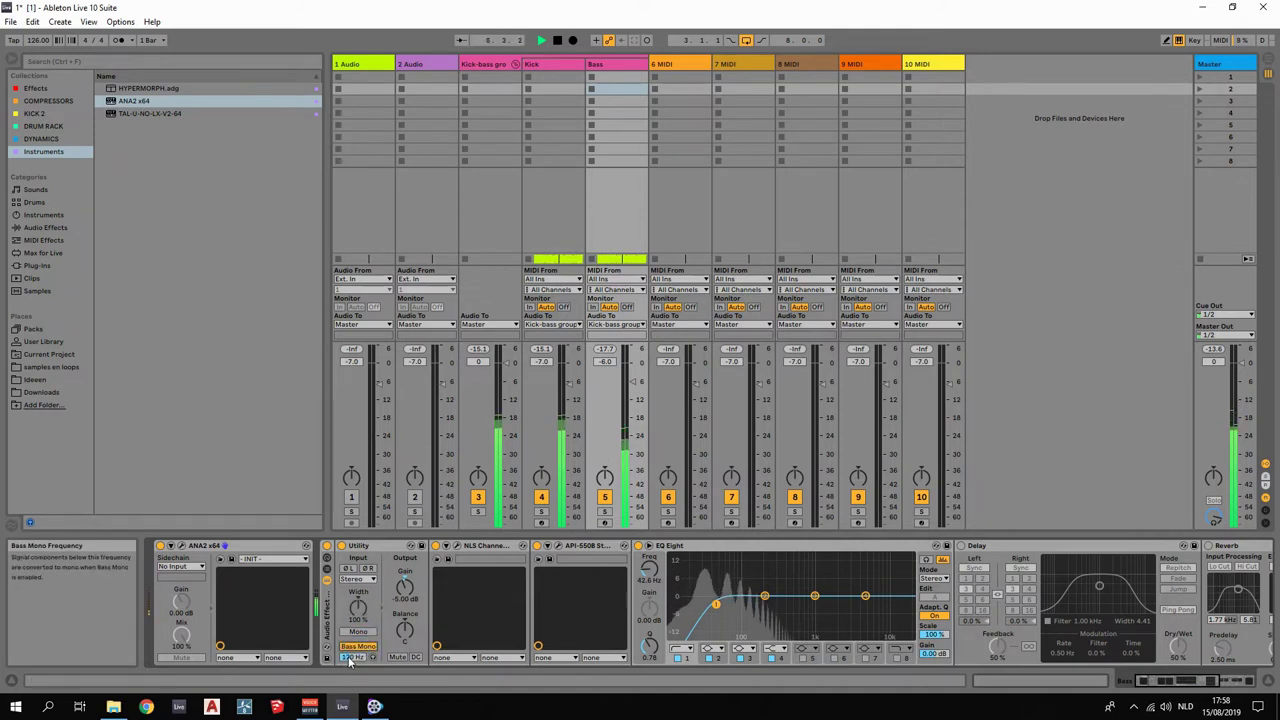
pyautogui.click(351, 658)
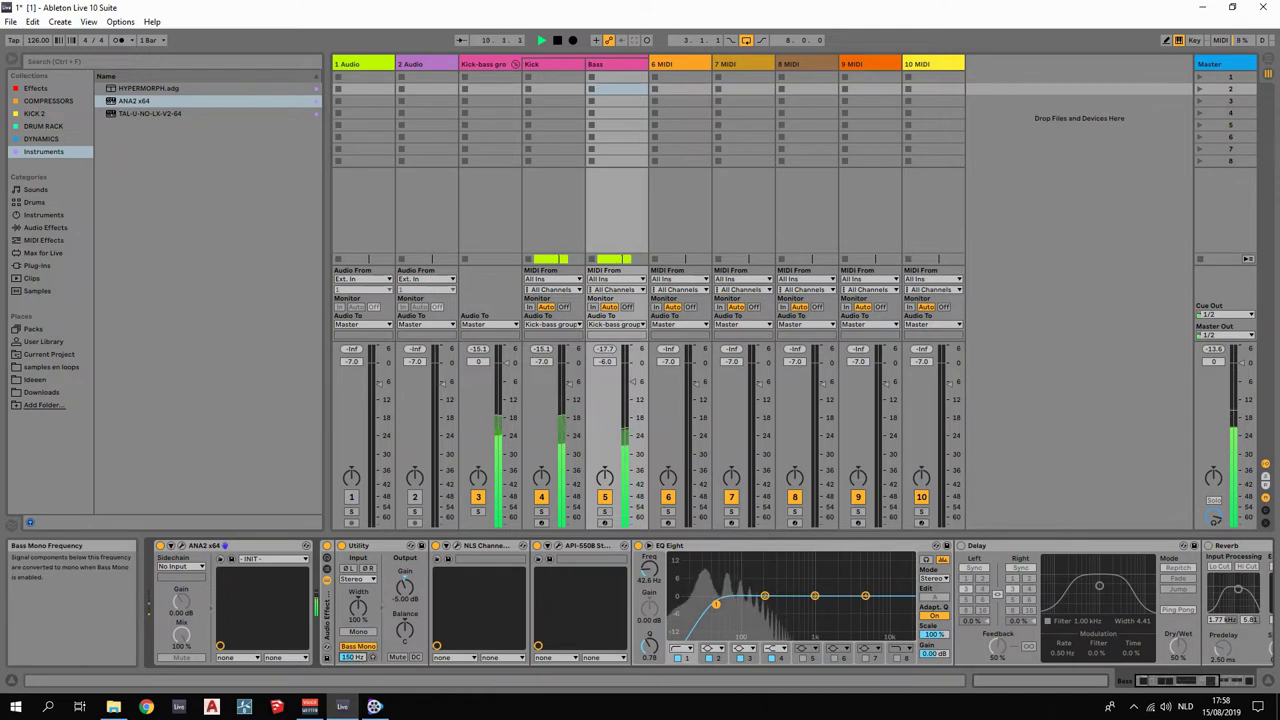
# Set Utility's Bass Mono frequency to 120 Hz and enable Mono on the Bass track.
pyautogui.click(351, 659)
pyautogui.write('120')
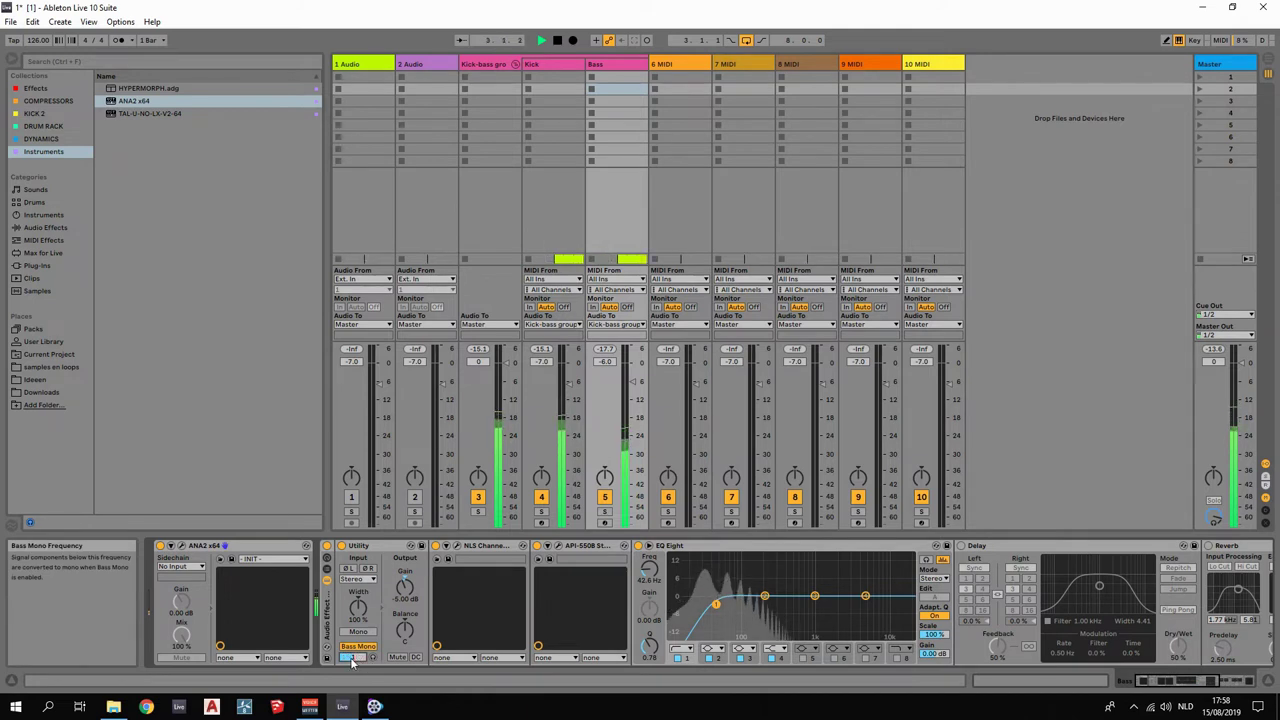
pyautogui.press('Return')
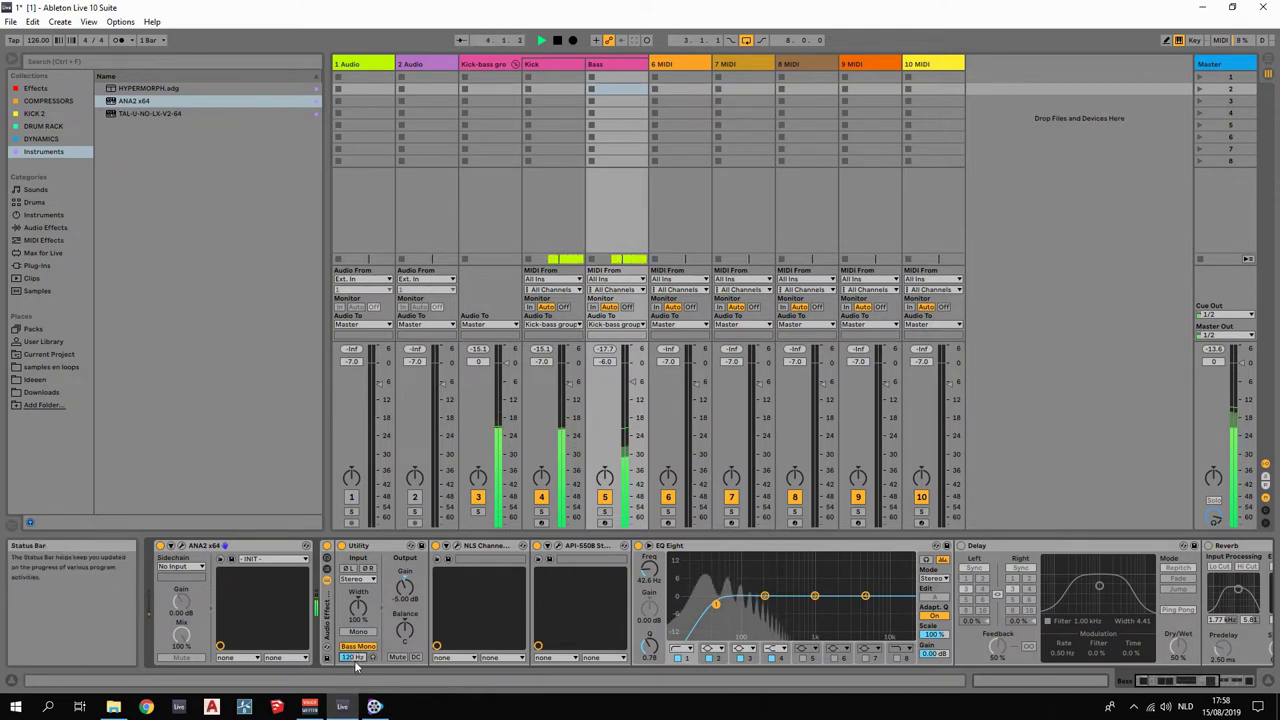
pyautogui.click(356, 632)
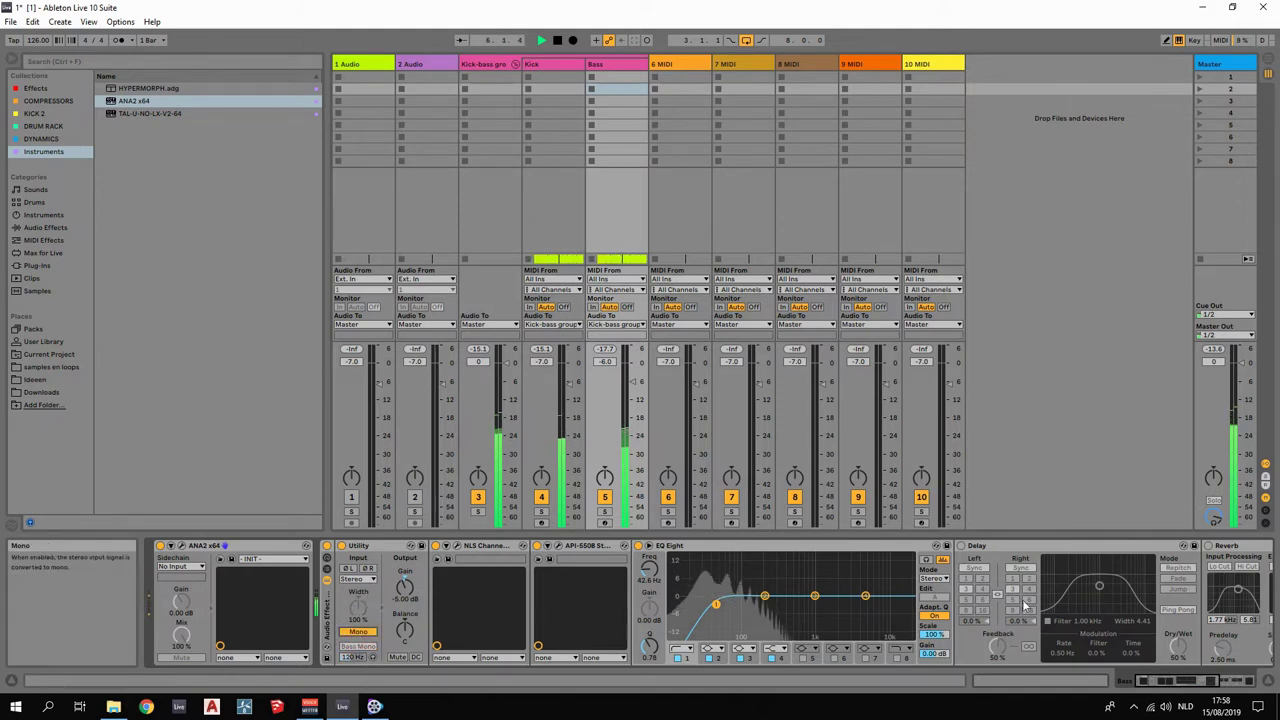
# Stop playback, review the Bass track's device chain through to LFOTool_x64 and return to the Arrangement View.
pyautogui.moveTo(1187, 686); pyautogui.dragTo(1204, 685)
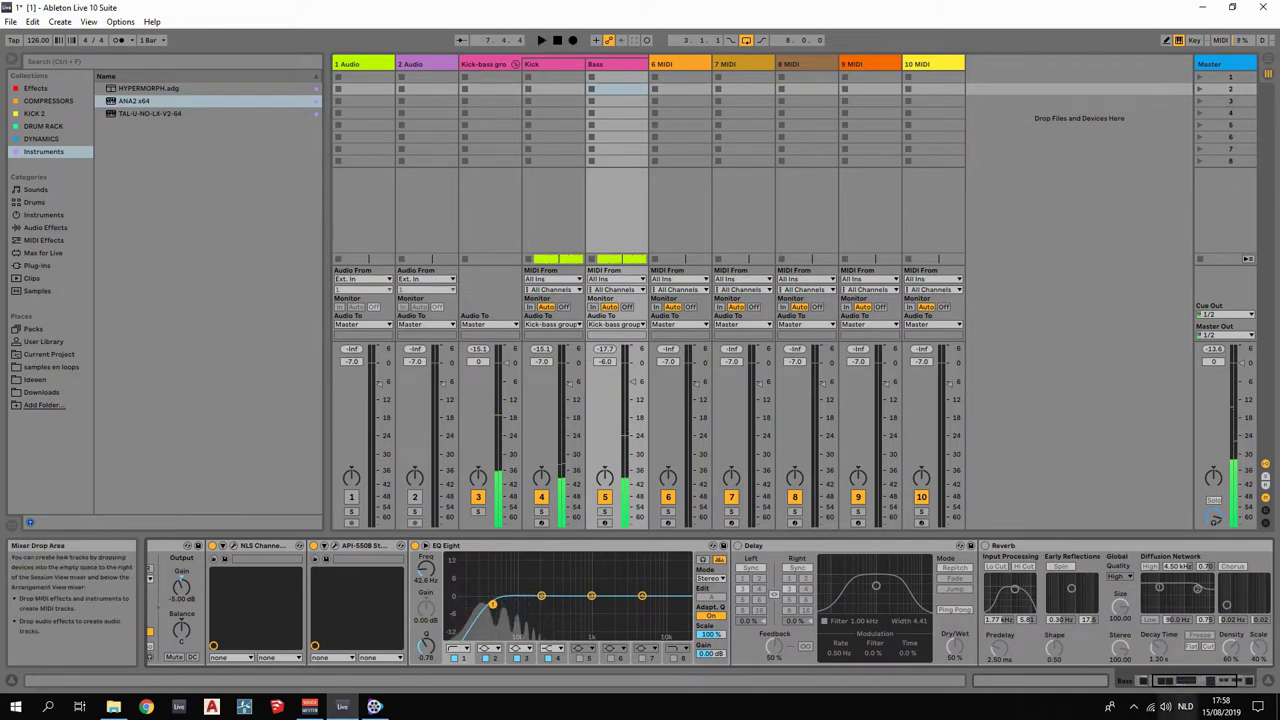
pyautogui.moveTo(1183, 688)
pyautogui.mouseDown()
pyautogui.moveTo(1169, 680)
pyautogui.moveTo(1196, 684)
pyautogui.mouseUp()
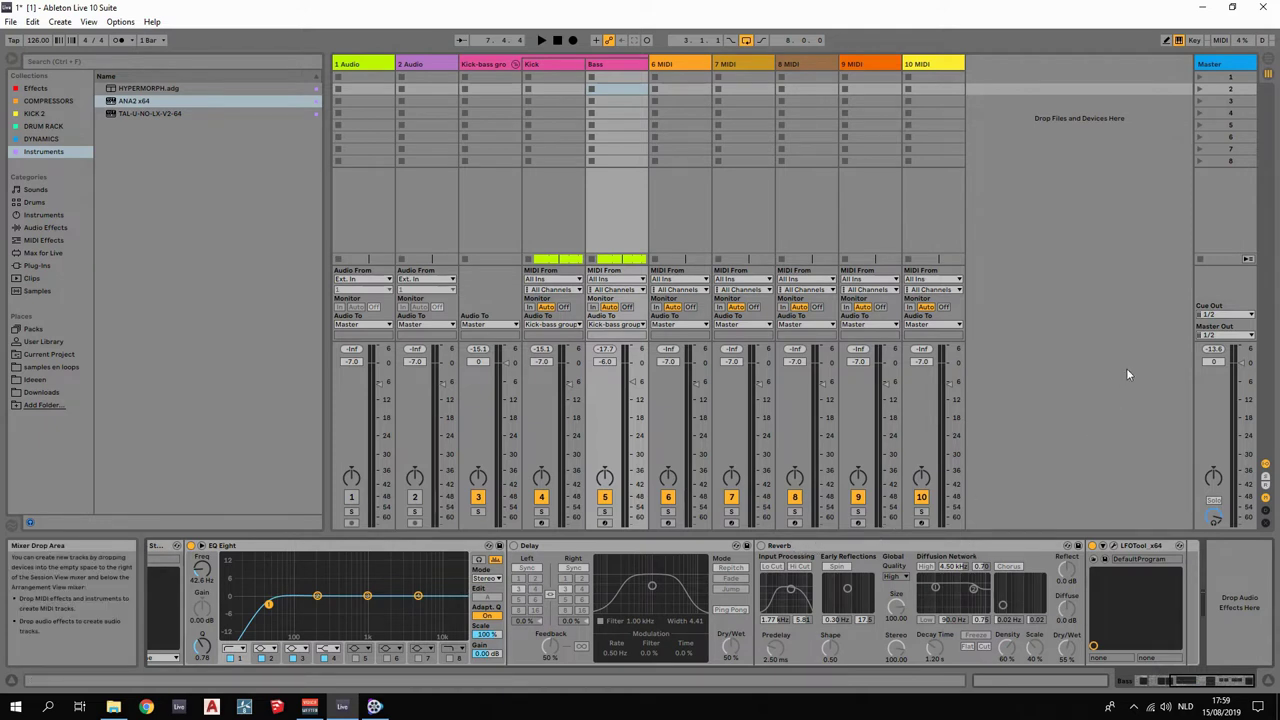
pyautogui.press('Tab')
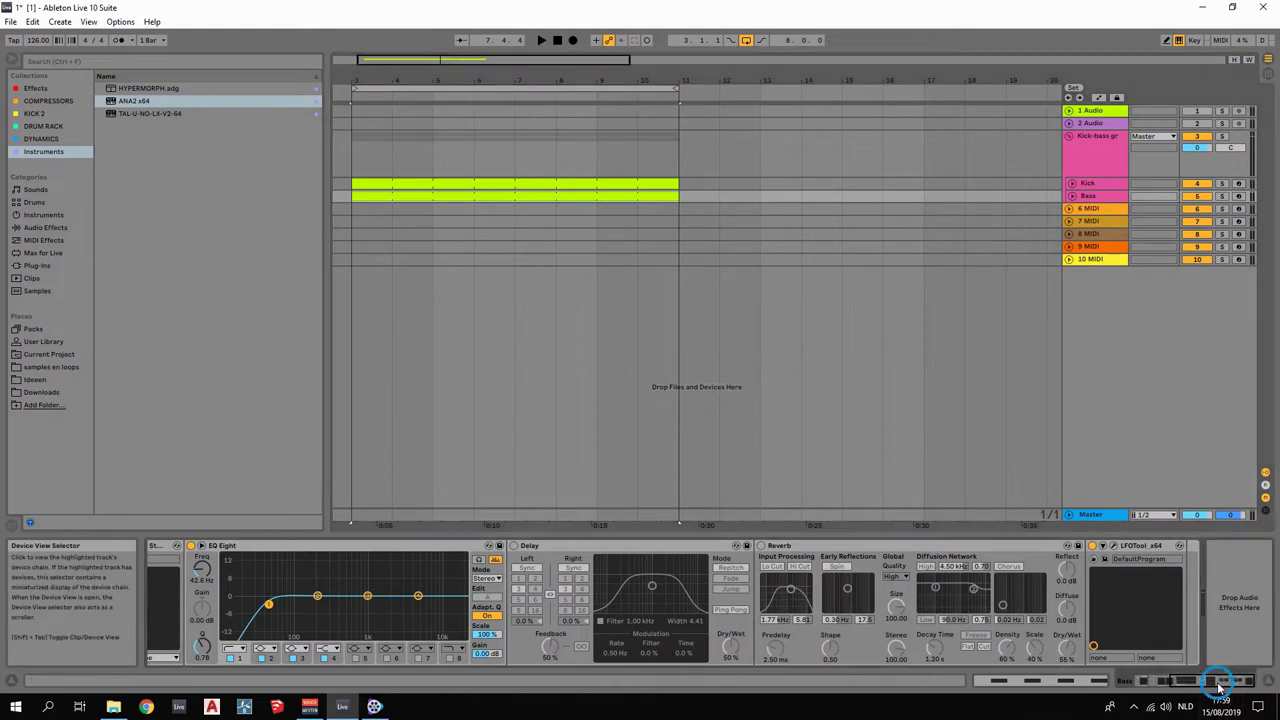
pyautogui.moveTo(1200, 683); pyautogui.dragTo(1180, 688)
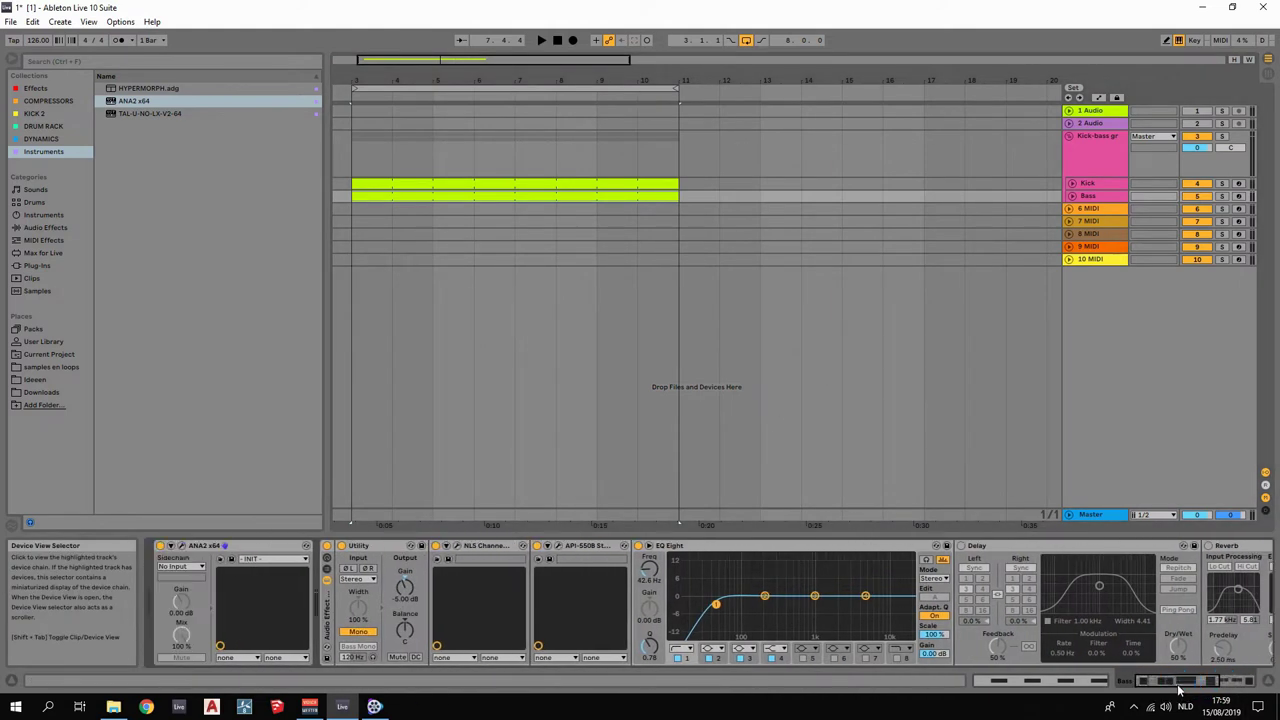
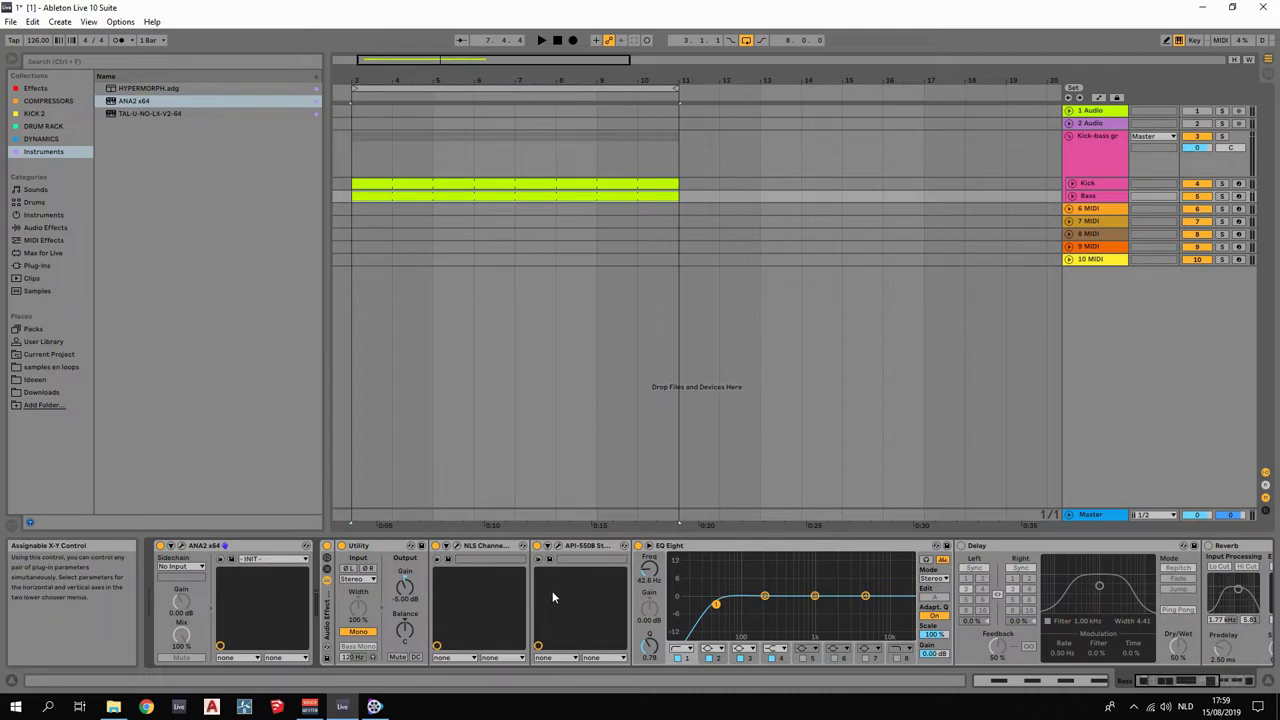
# Select the Kick-bass group track and look through the Effects folder of the installed plug-ins.
pyautogui.click(1100, 199)
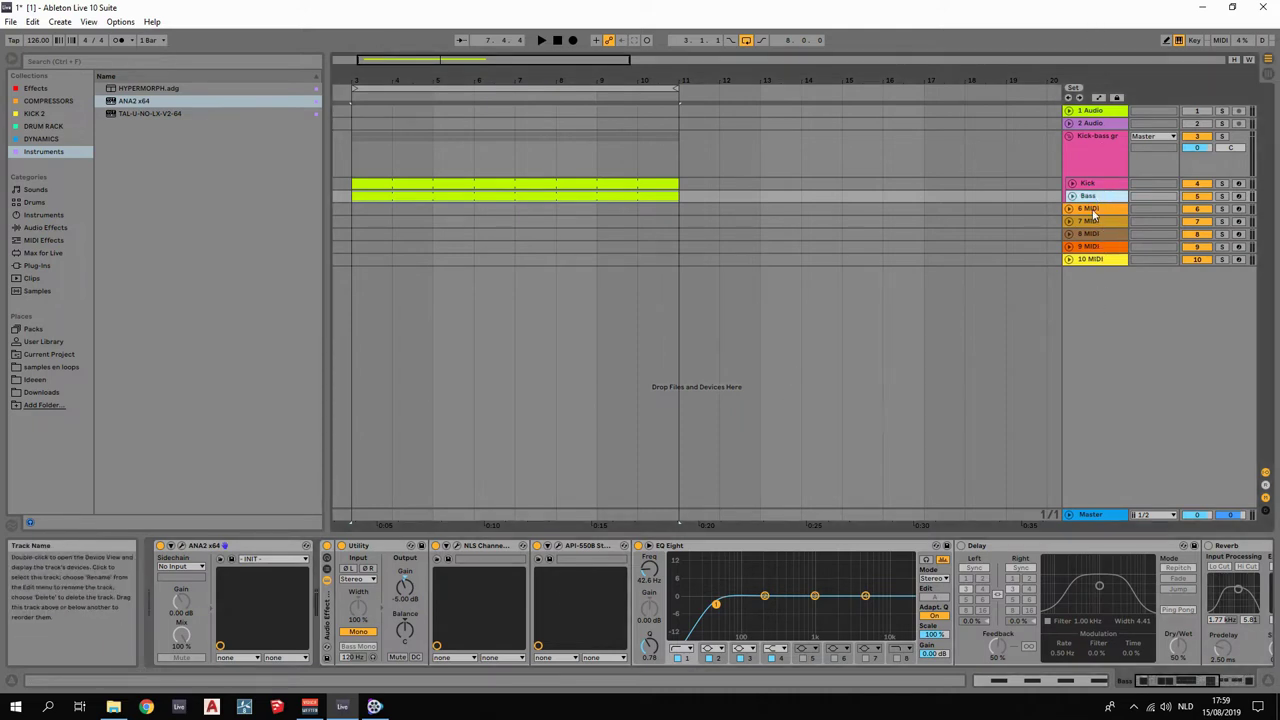
pyautogui.click(1097, 138)
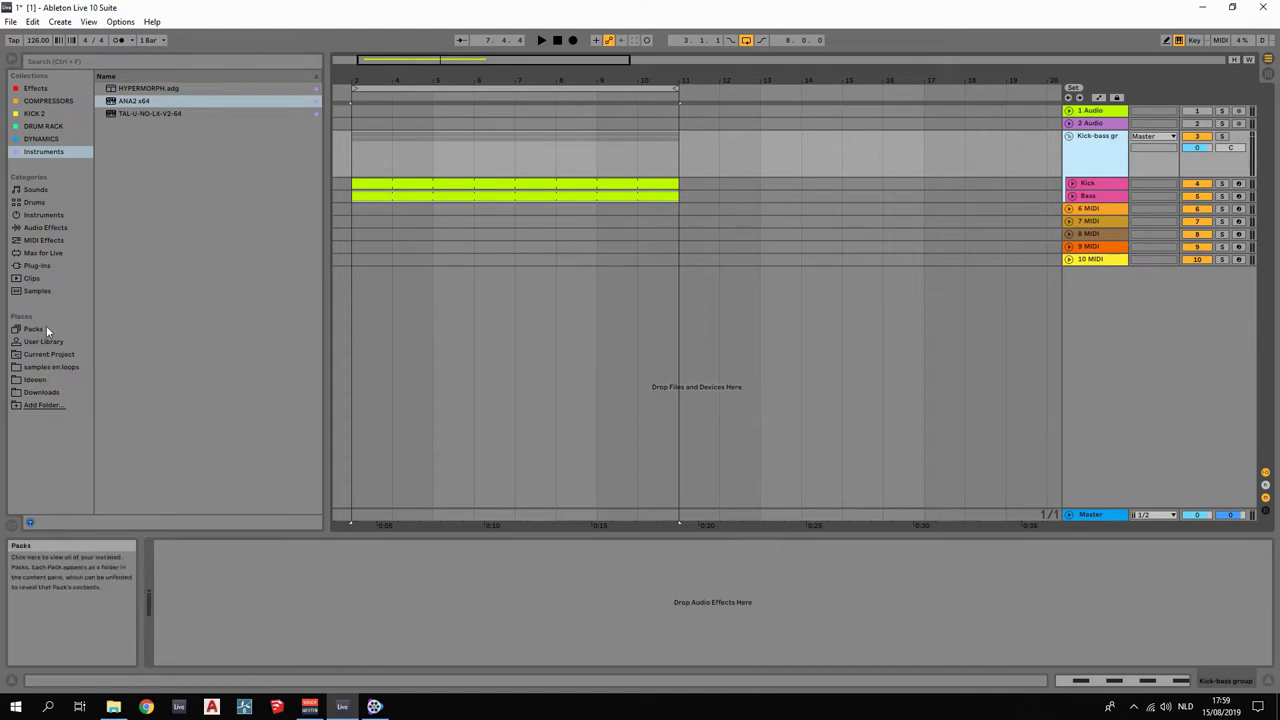
pyautogui.click(38, 265)
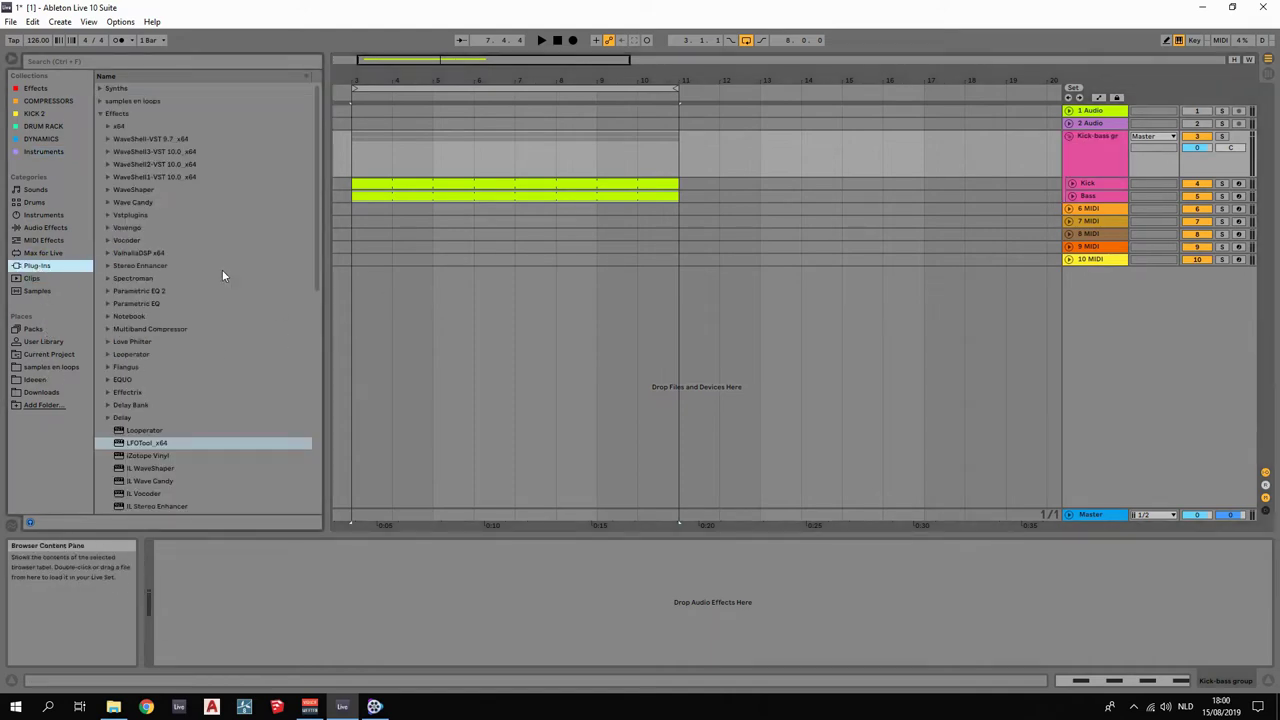
pyautogui.scroll(-7, 154, 304)
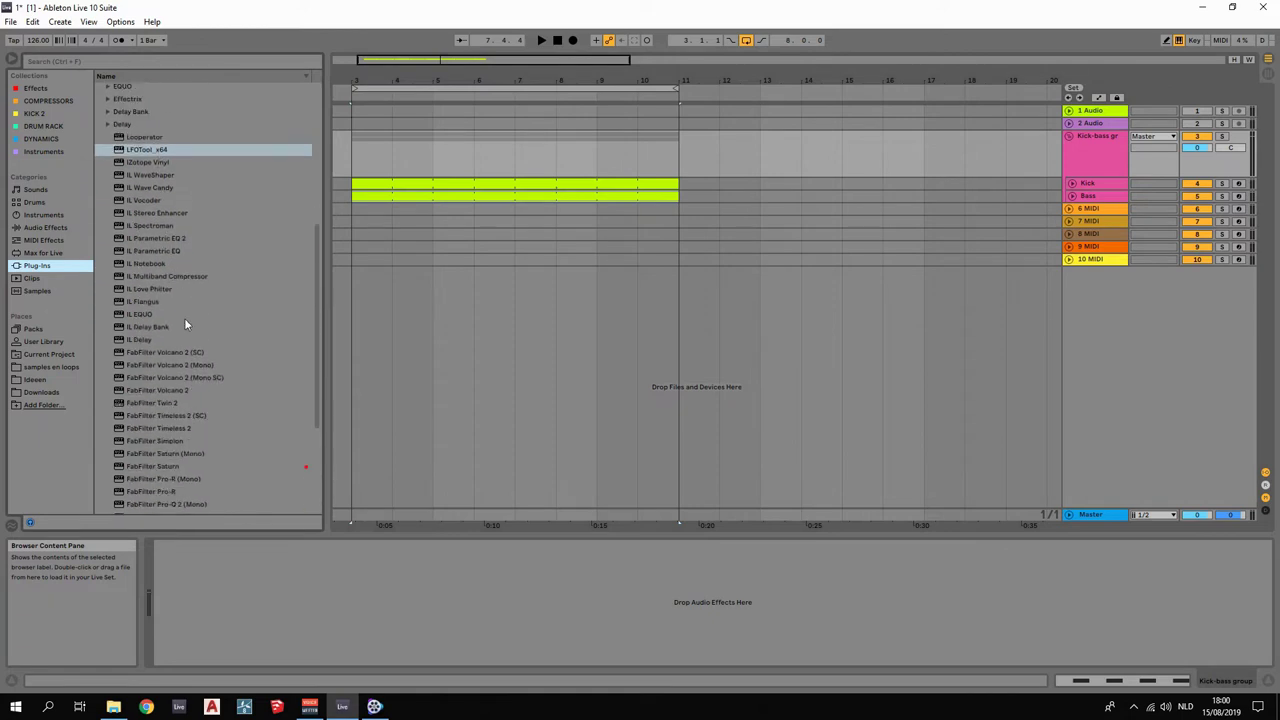
pyautogui.scroll(3, 184, 318)
pyautogui.scroll(-7, 184, 319)
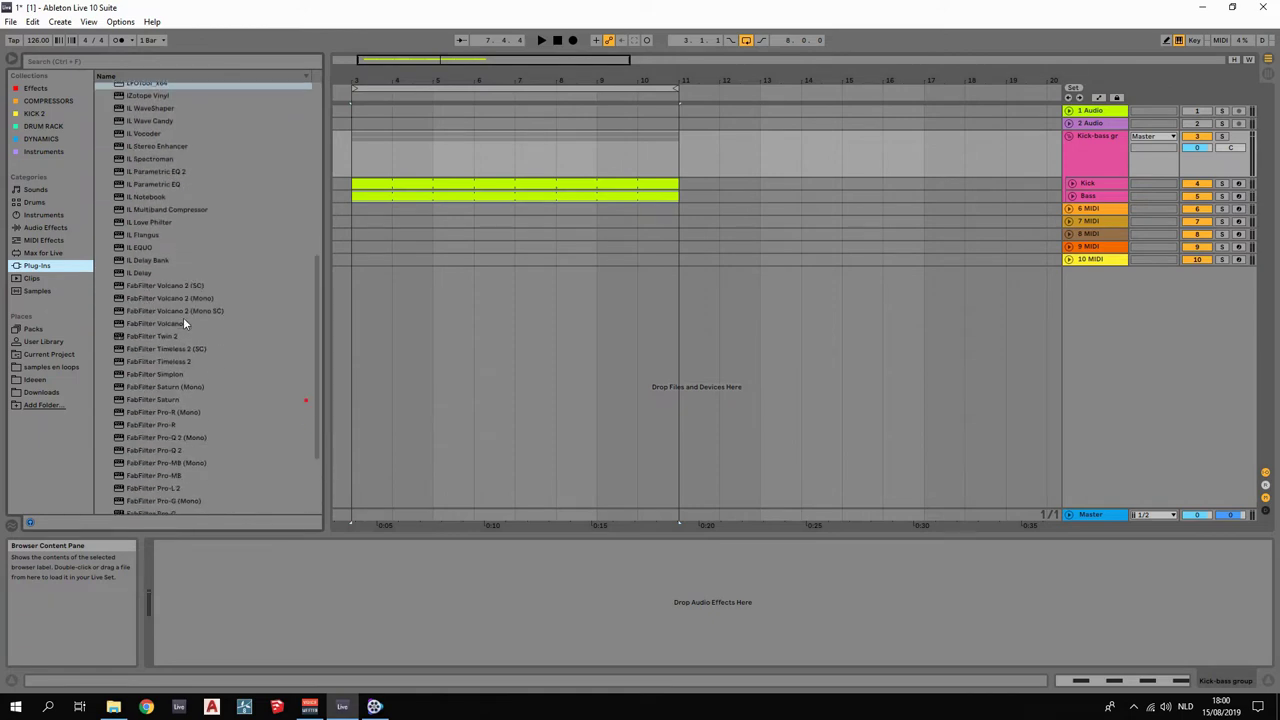
pyautogui.scroll(10, 183, 322)
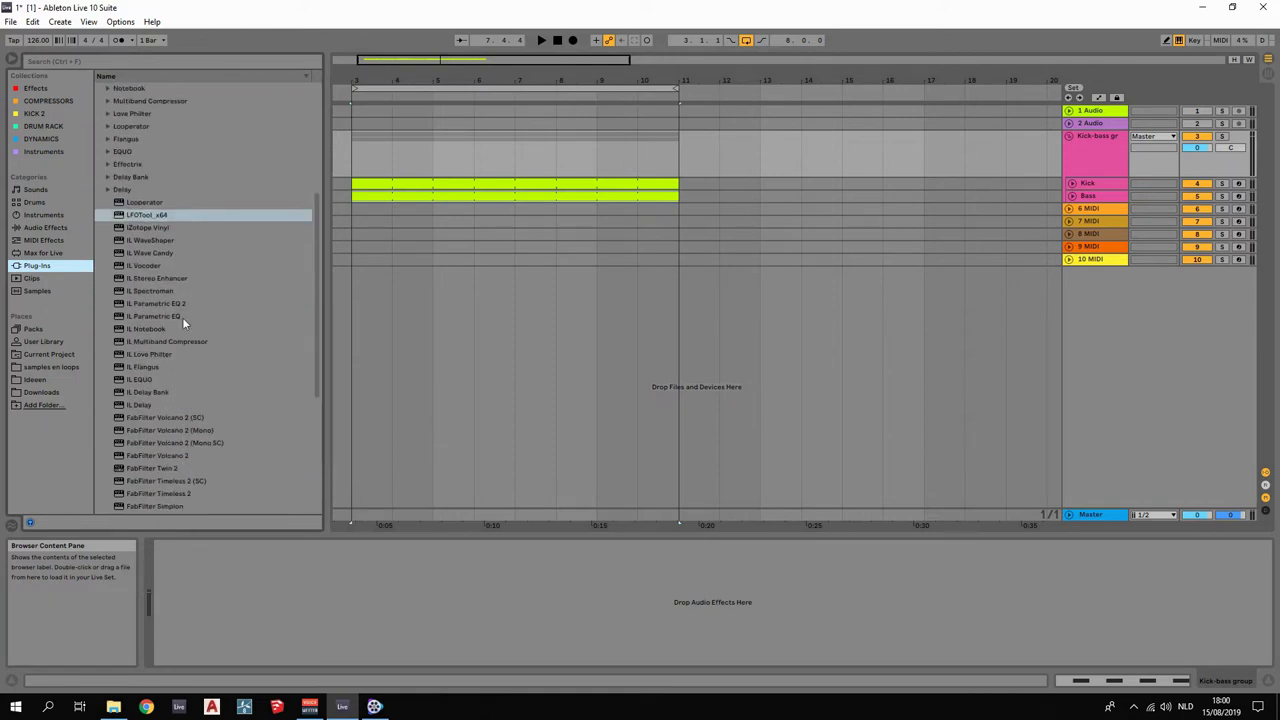
pyautogui.scroll(2, 182, 317)
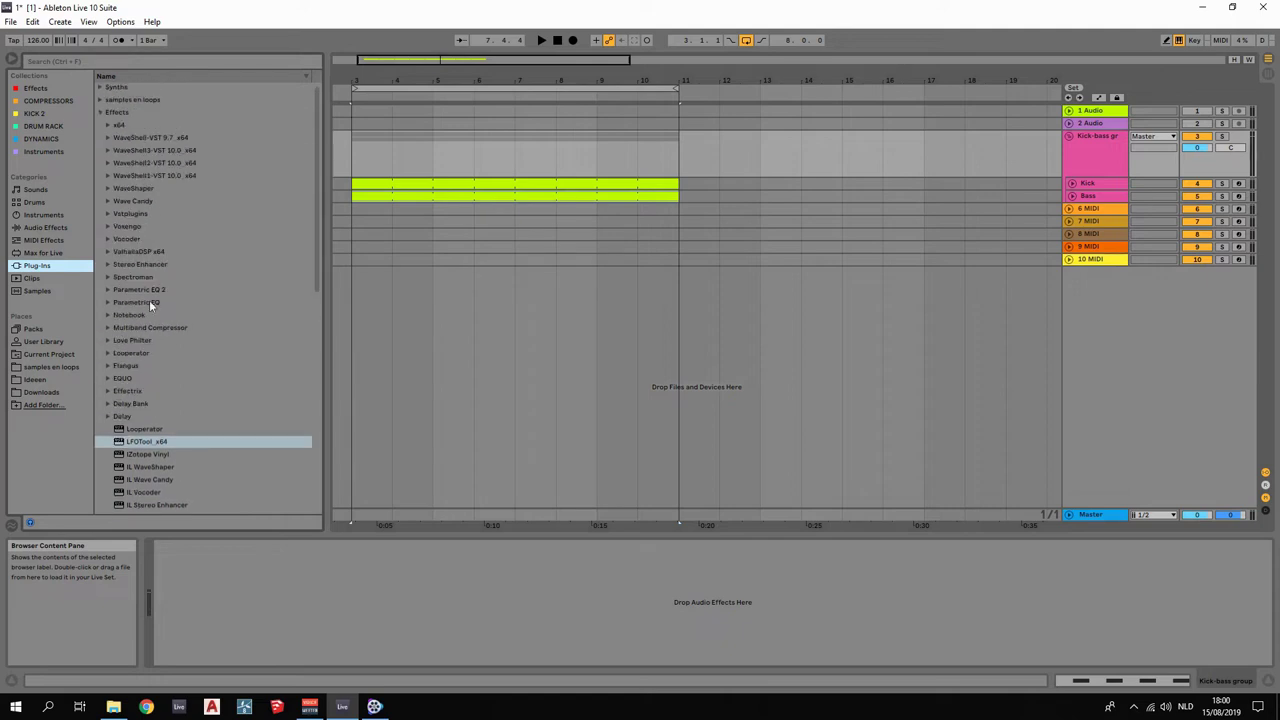
# Find Kramer Tape Stereo in the WaveShell1-VST 10.0_x64 folder and add it to the Kick-bass group.
pyautogui.click(107, 163)
pyautogui.click(107, 163)
pyautogui.click(108, 150)
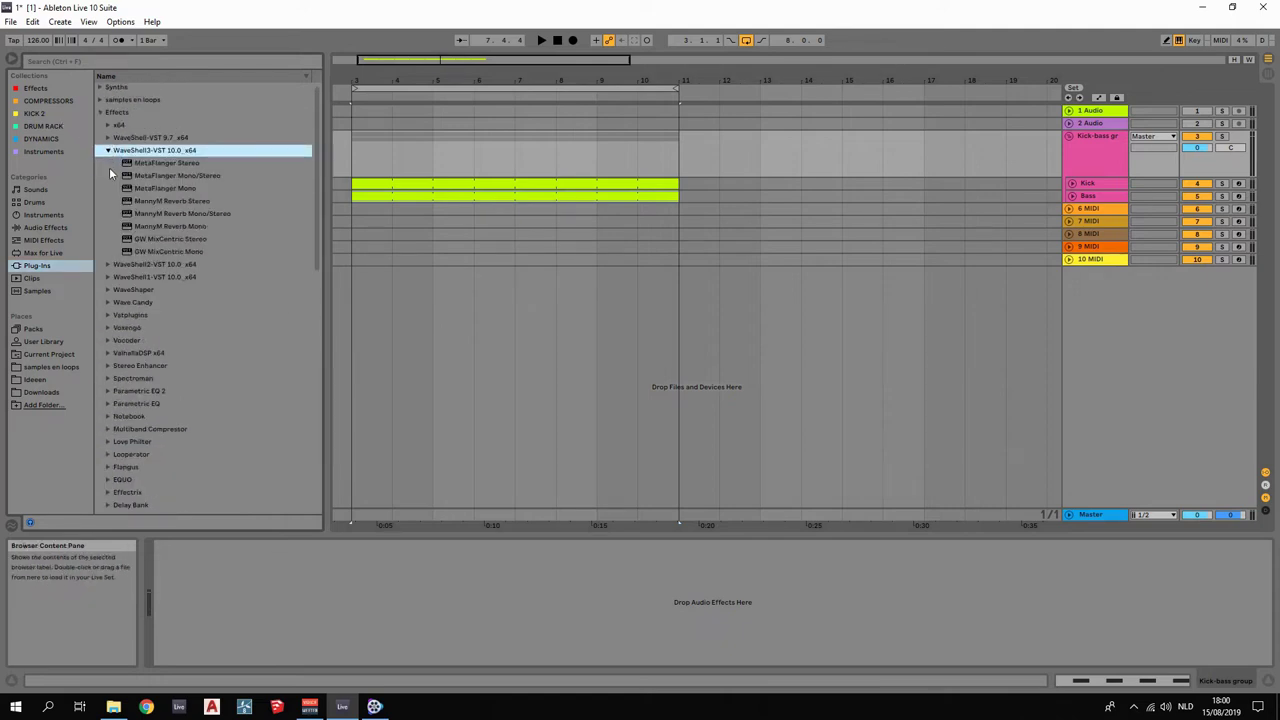
pyautogui.click(108, 150)
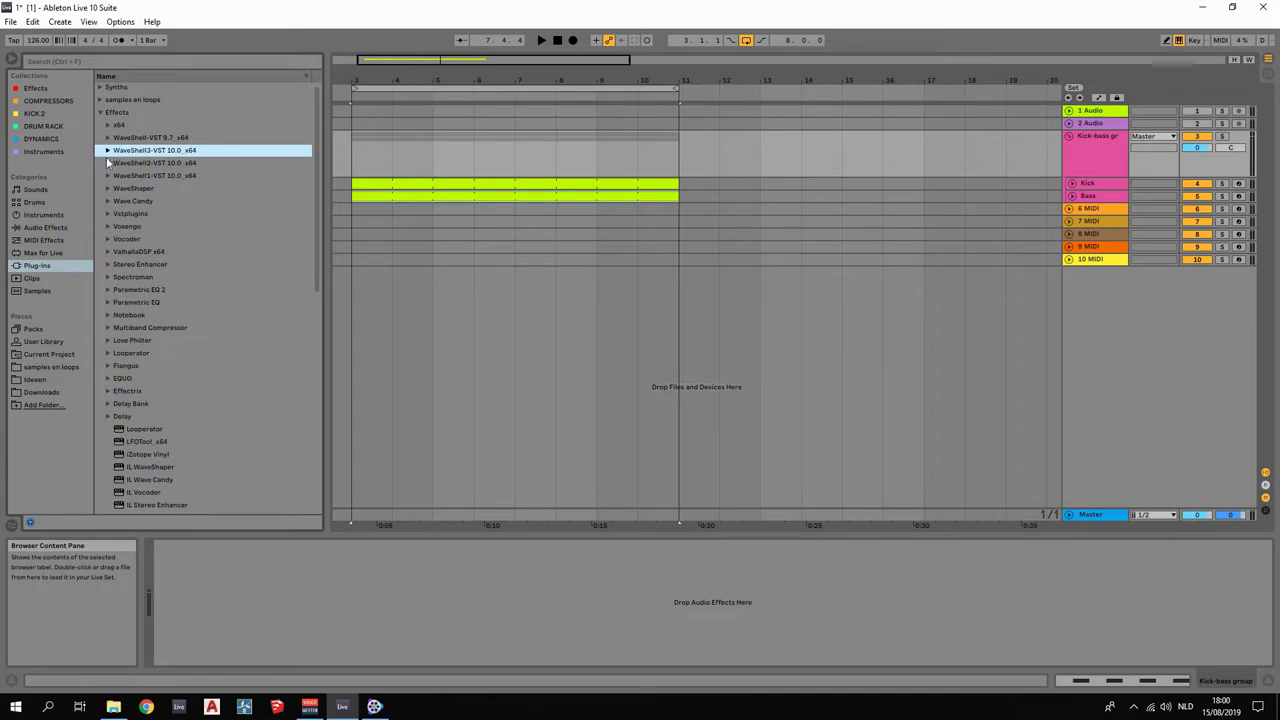
pyautogui.click(107, 163)
pyautogui.click(108, 187)
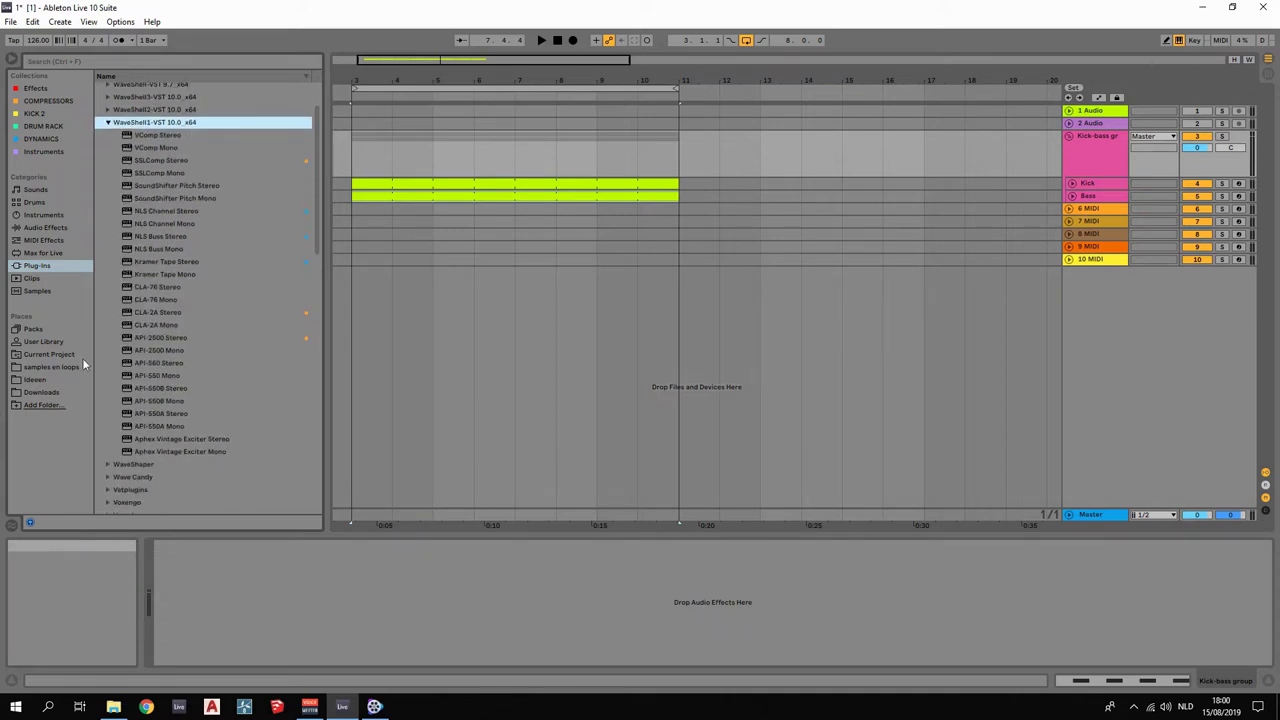
pyautogui.moveTo(176, 263); pyautogui.dragTo(252, 579)
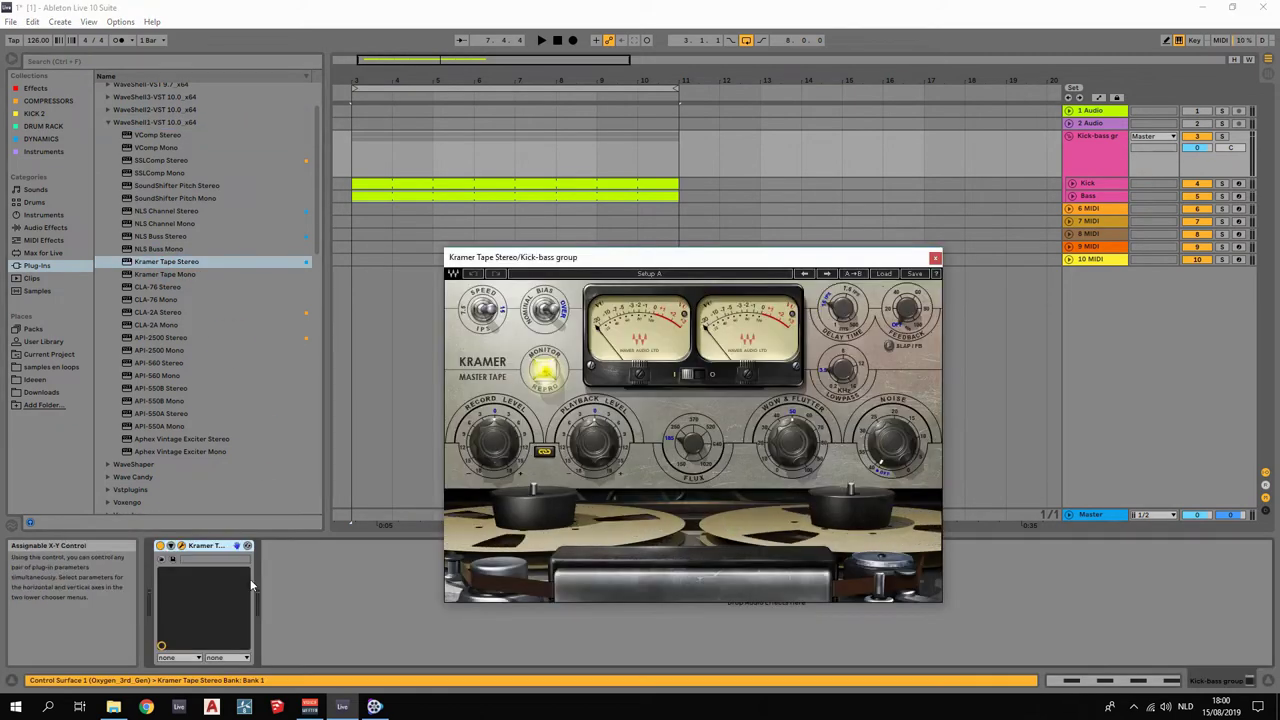
# Audition the Kick-bass group through Kramer Tape Stereo, closing the plug-in window before stopping playback.
pyautogui.press('space')
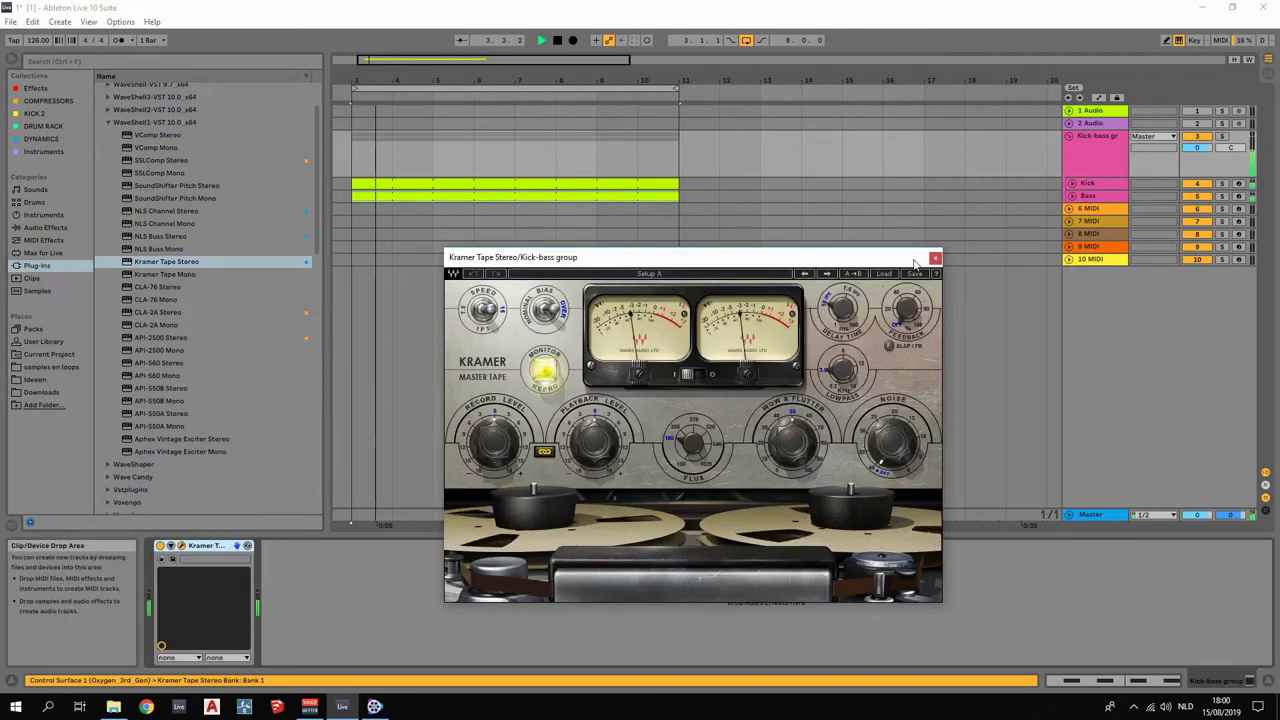
pyautogui.click(935, 261)
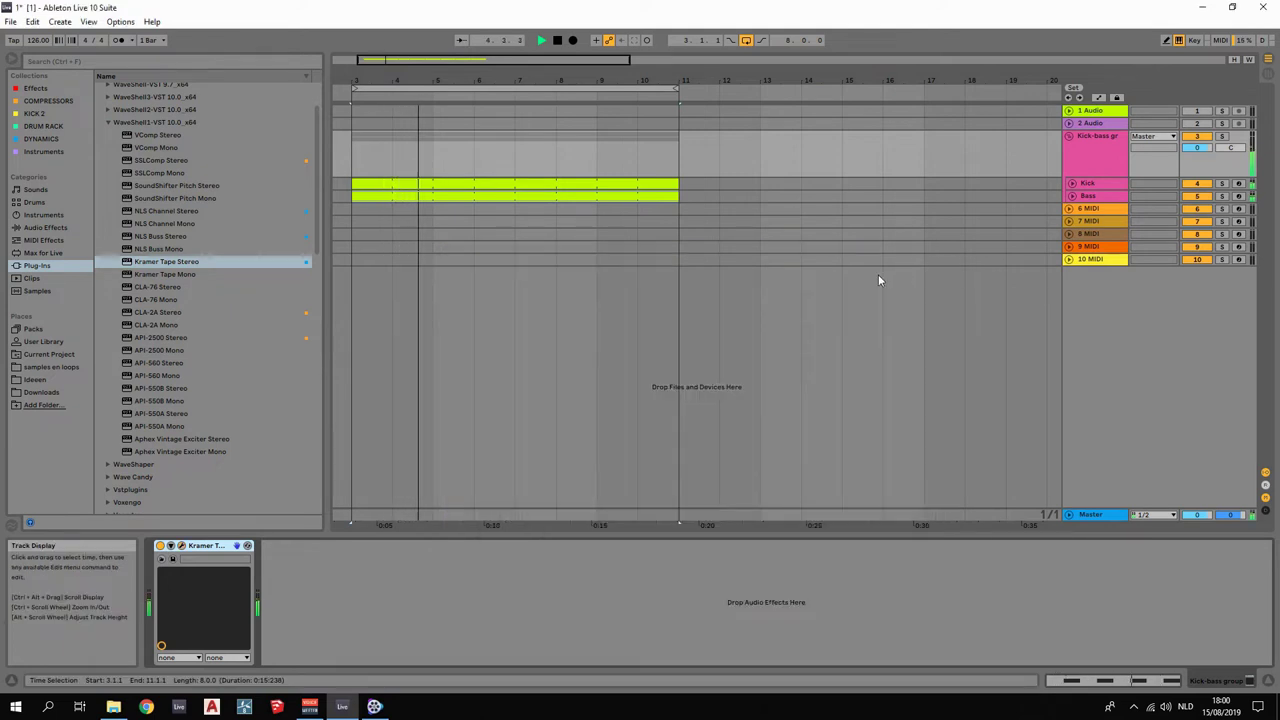
pyautogui.press('space')
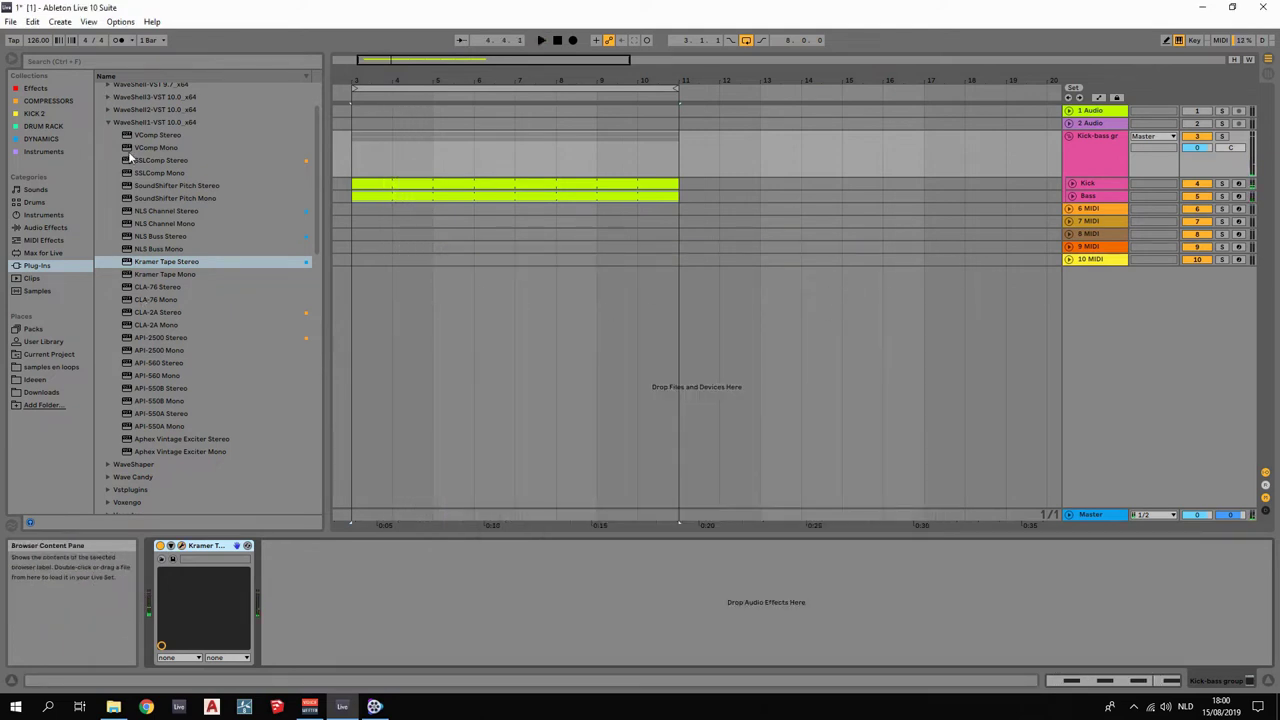
# Find API-2500 Stereo in the WaveShell1-VST 10.0_x64 folder and add it after Kramer Tape Stereo on the Kick-bass group.
pyautogui.click(108, 123)
pyautogui.scroll(2, 150, 165)
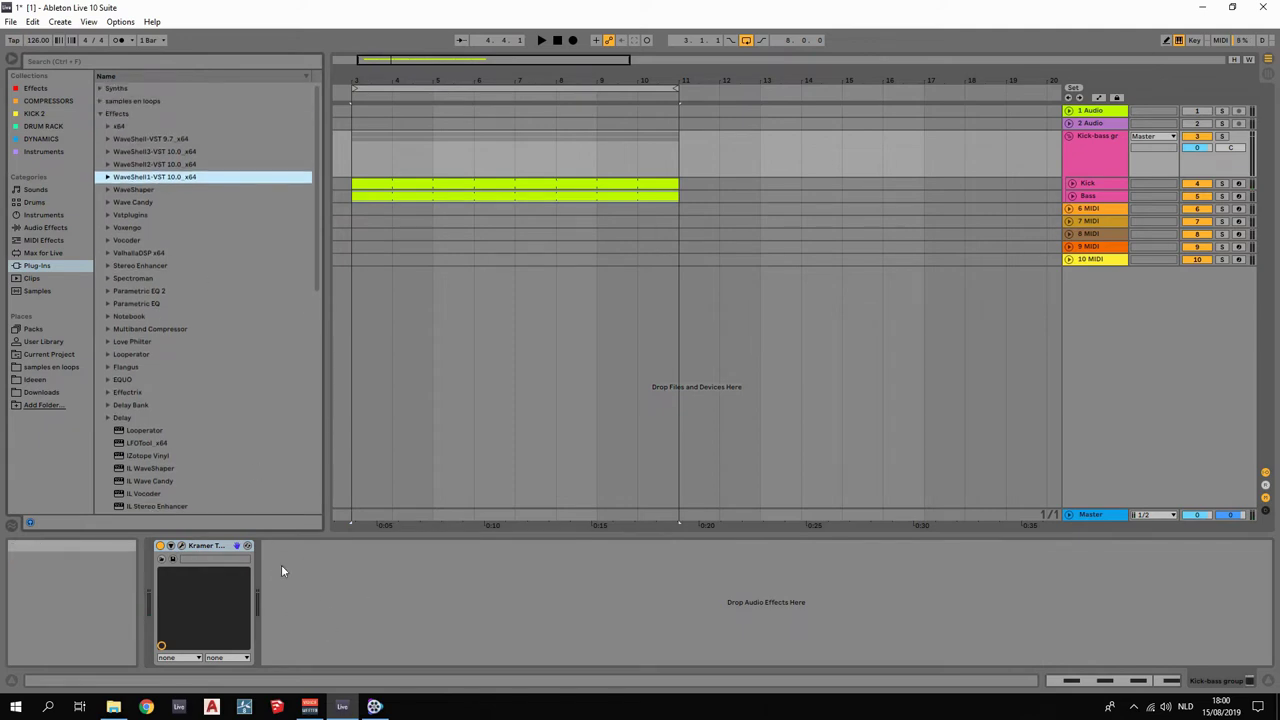
pyautogui.click(108, 177)
pyautogui.scroll(-5, 162, 390)
pyautogui.scroll(1, 162, 391)
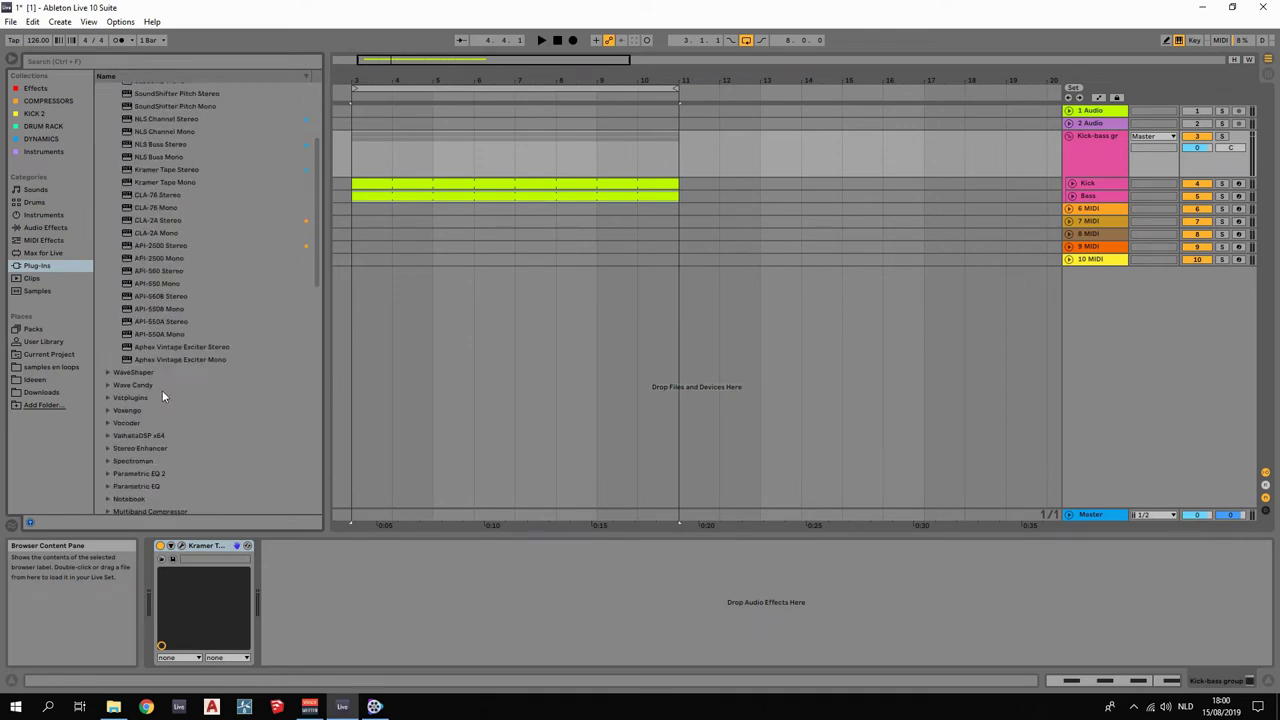
pyautogui.scroll(3, 162, 390)
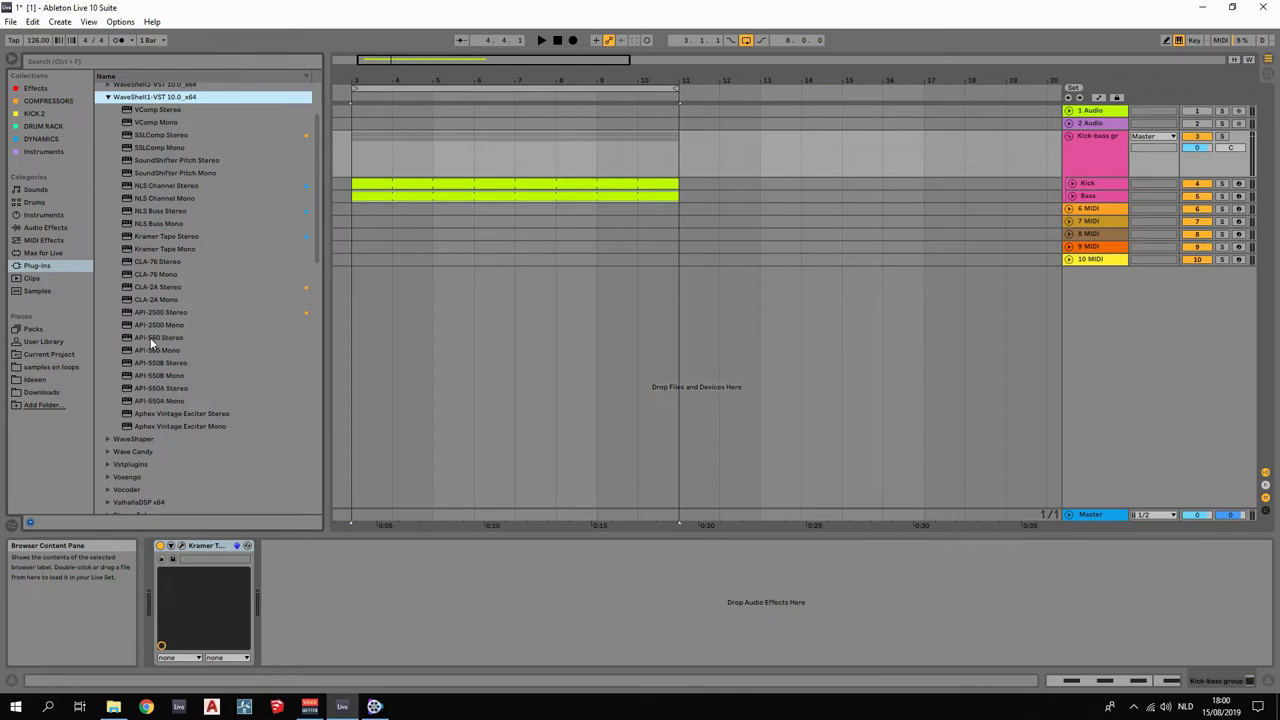
pyautogui.click(150, 311)
pyautogui.moveTo(150, 311); pyautogui.dragTo(305, 597)
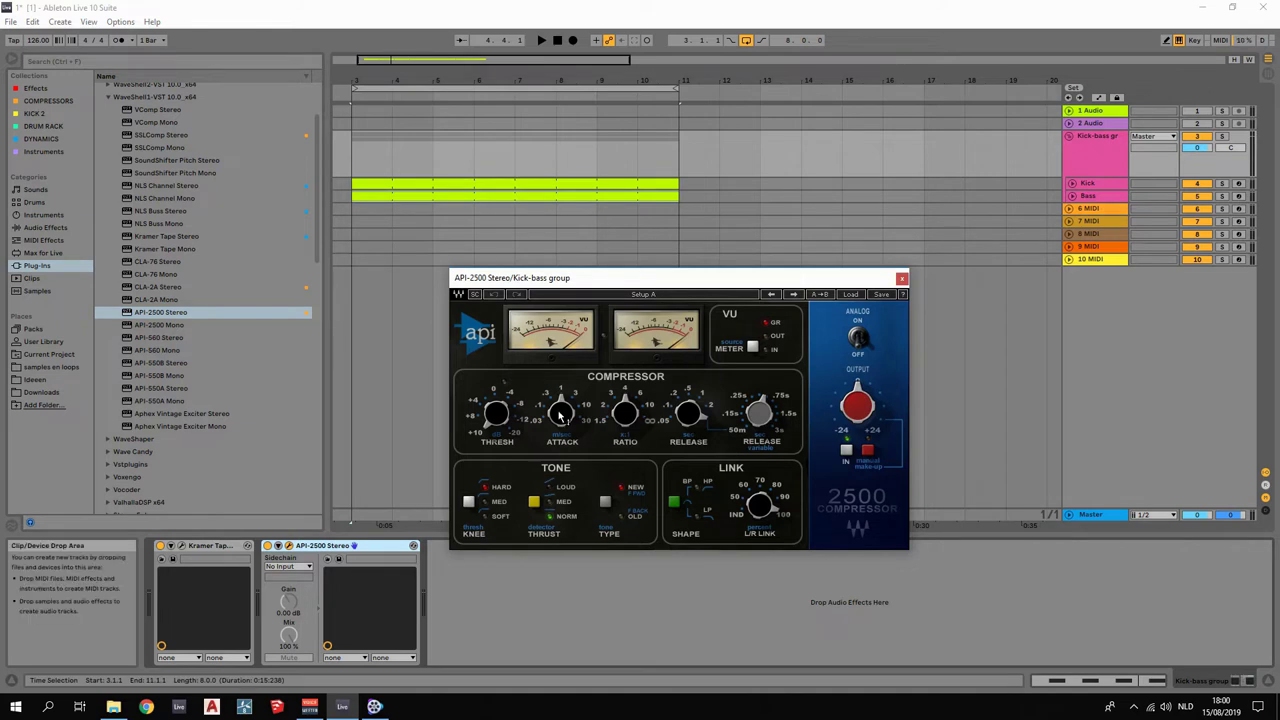
# Set the API-2500 attack to 30 ms and release to 1 s, then start playback and set the threshold to 1.45 dB.
pyautogui.moveTo(560, 428); pyautogui.dragTo(560, 402)
pyautogui.click(703, 399)
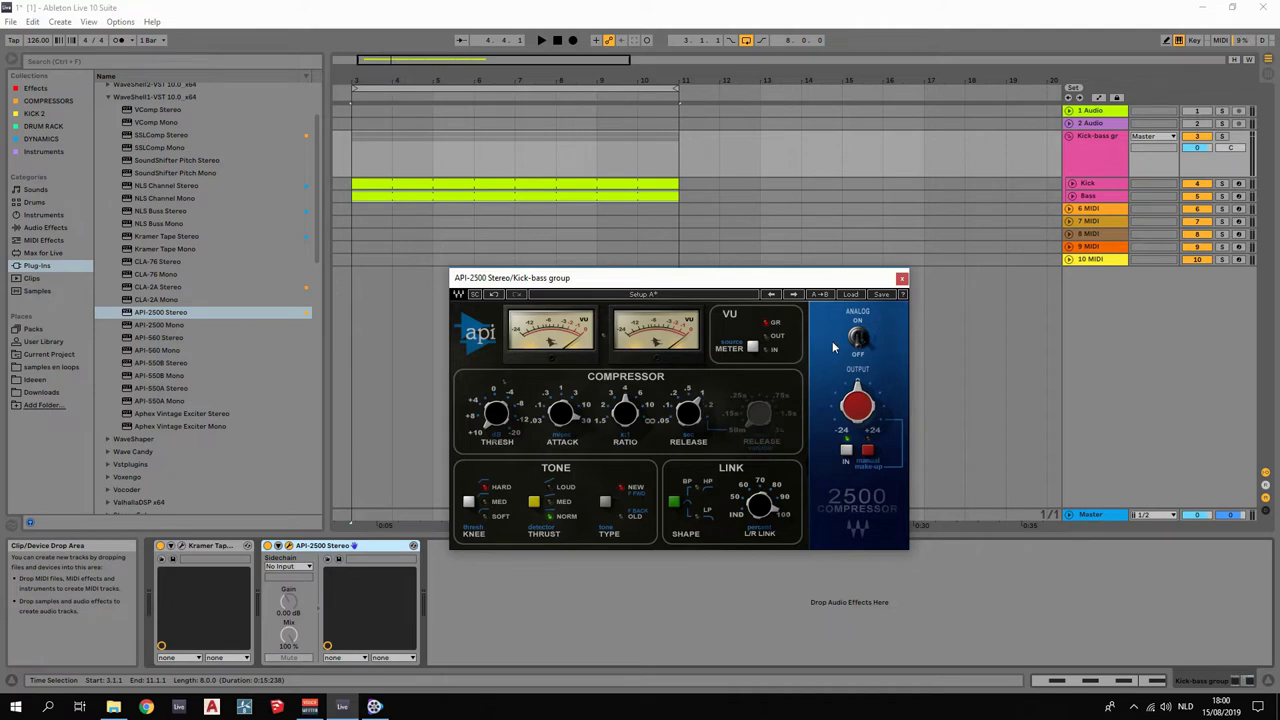
pyautogui.click(857, 342)
pyautogui.press('space')
pyautogui.moveTo(506, 420)
pyautogui.mouseDown()
pyautogui.moveTo(490, 422)
pyautogui.moveTo(495, 460)
pyautogui.moveTo(489, 423)
pyautogui.mouseUp()
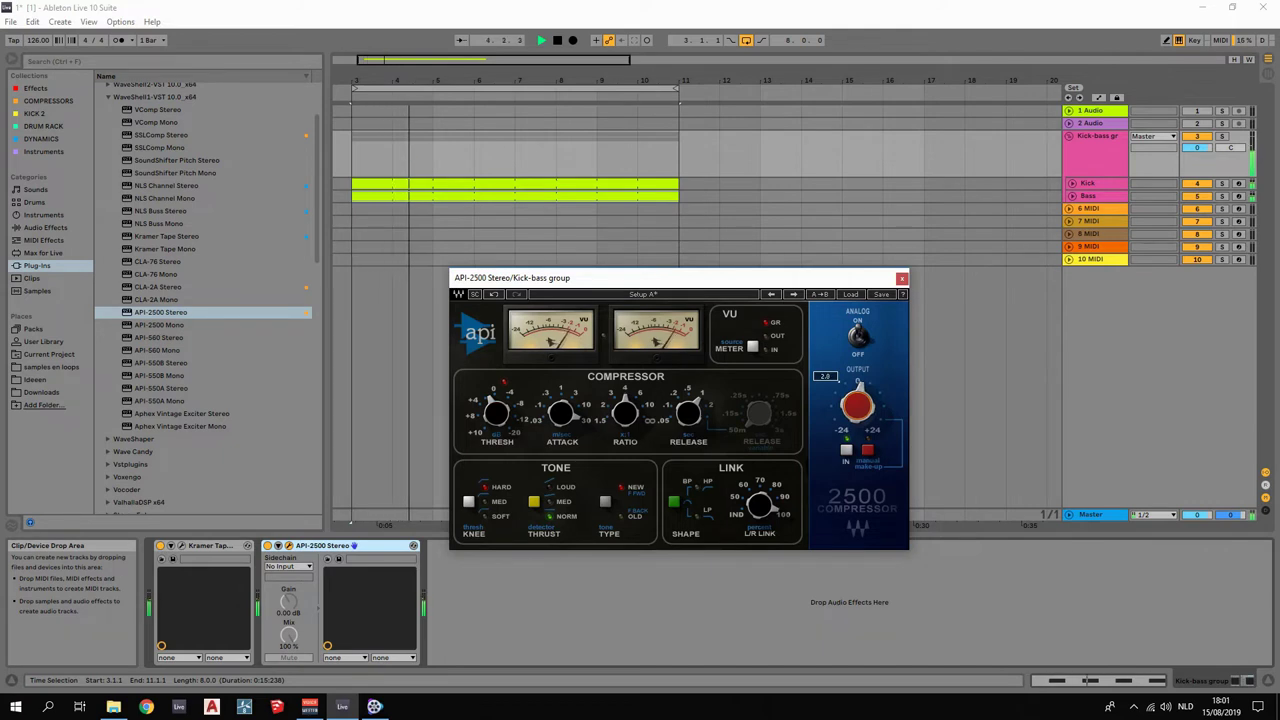
# Compare the Kick-bass group with API-2500 Stereo bypassed and active during playback, then close the plug-in window.
pyautogui.click(268, 546)
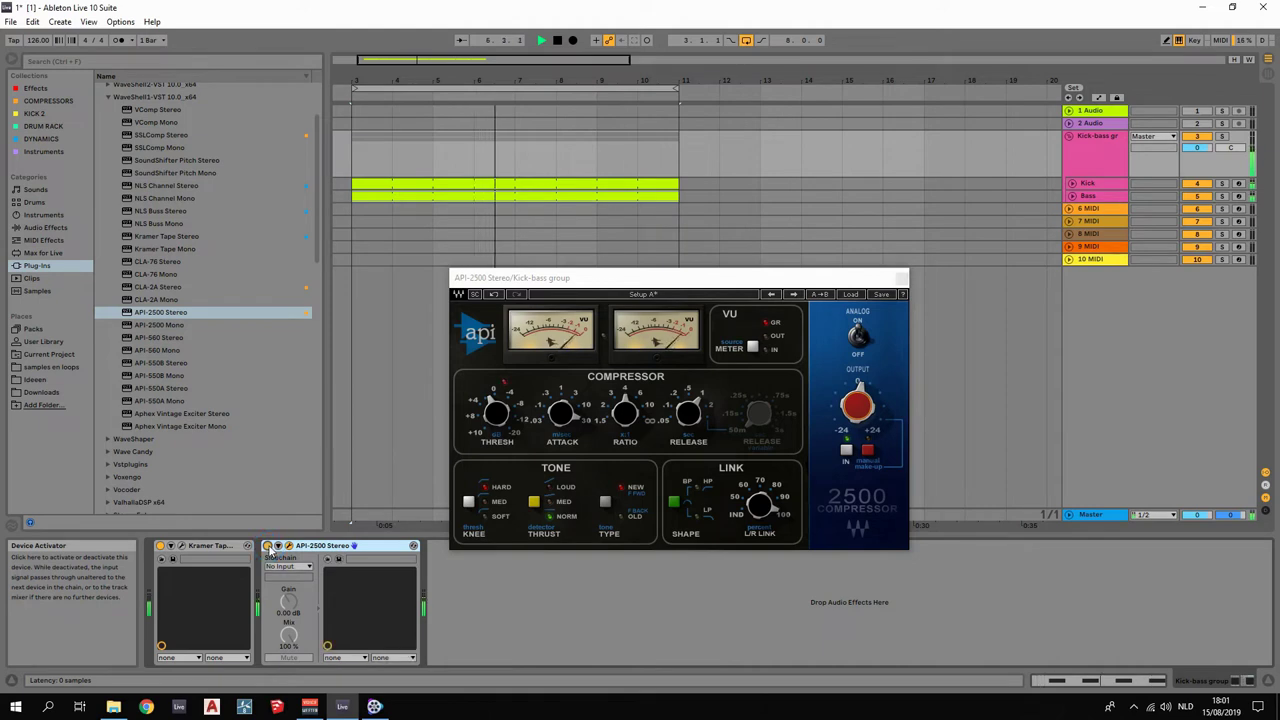
pyautogui.click(849, 453)
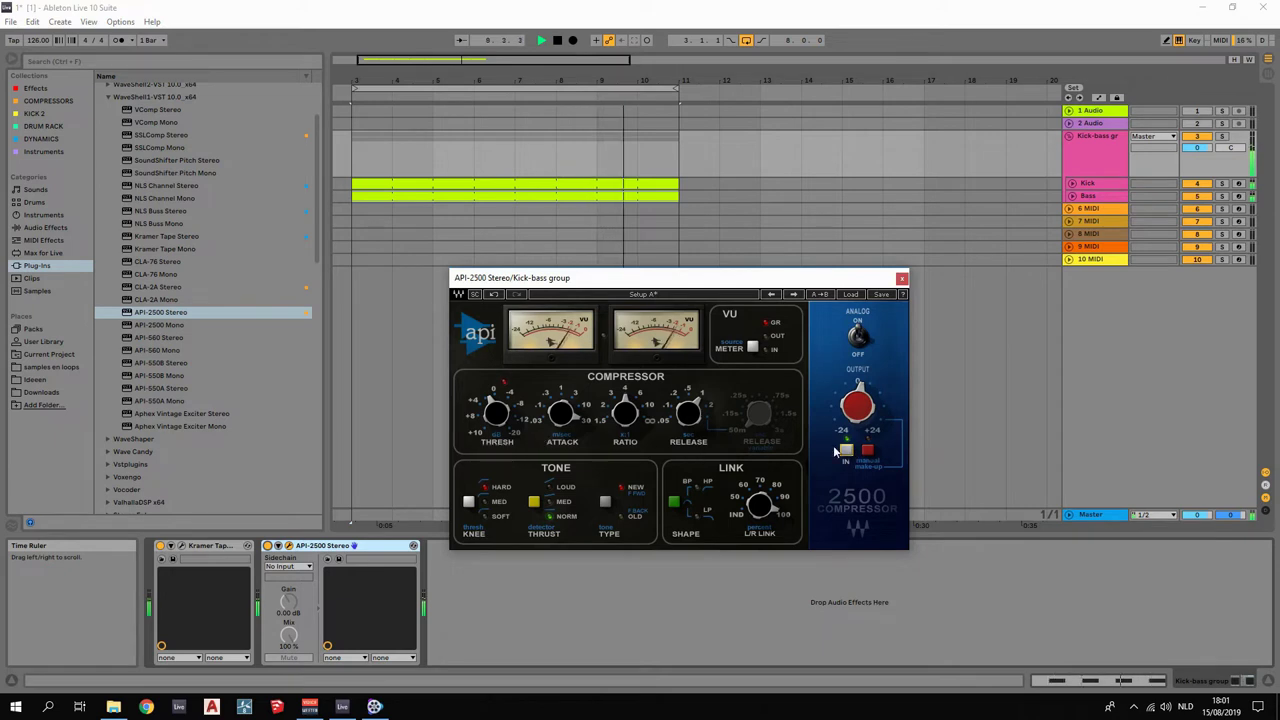
pyautogui.click(268, 546)
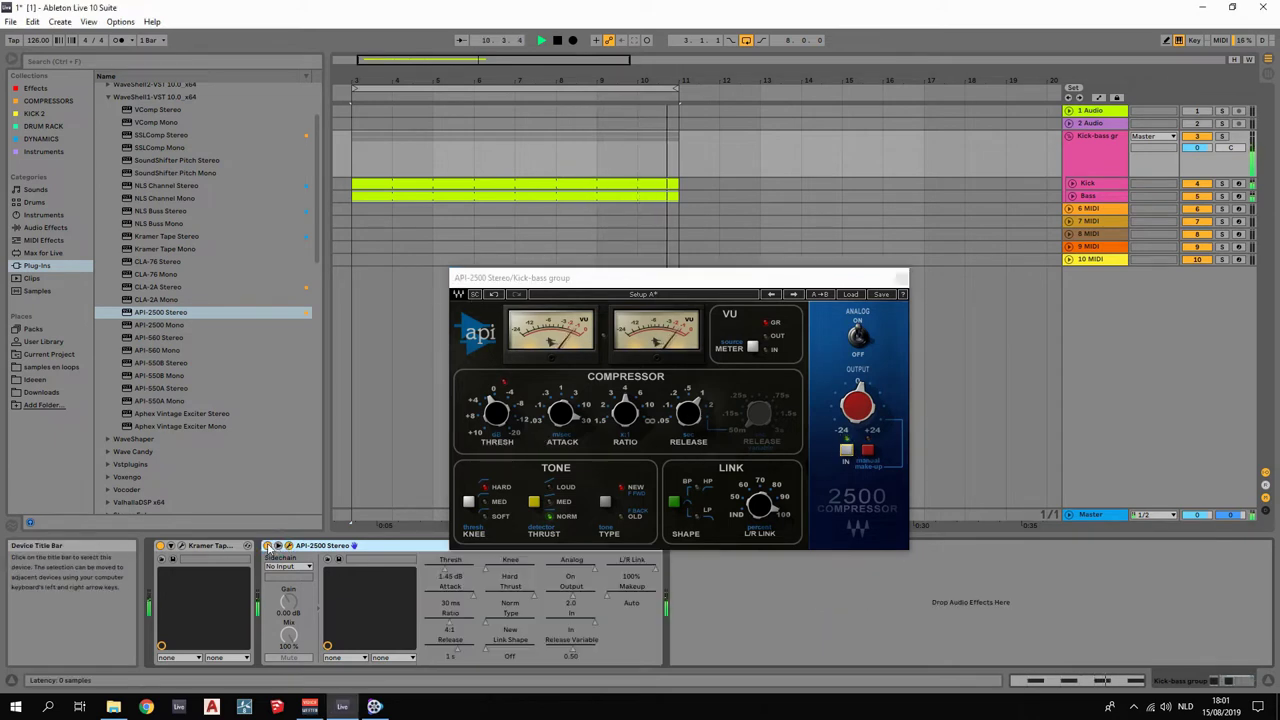
pyautogui.click(268, 546)
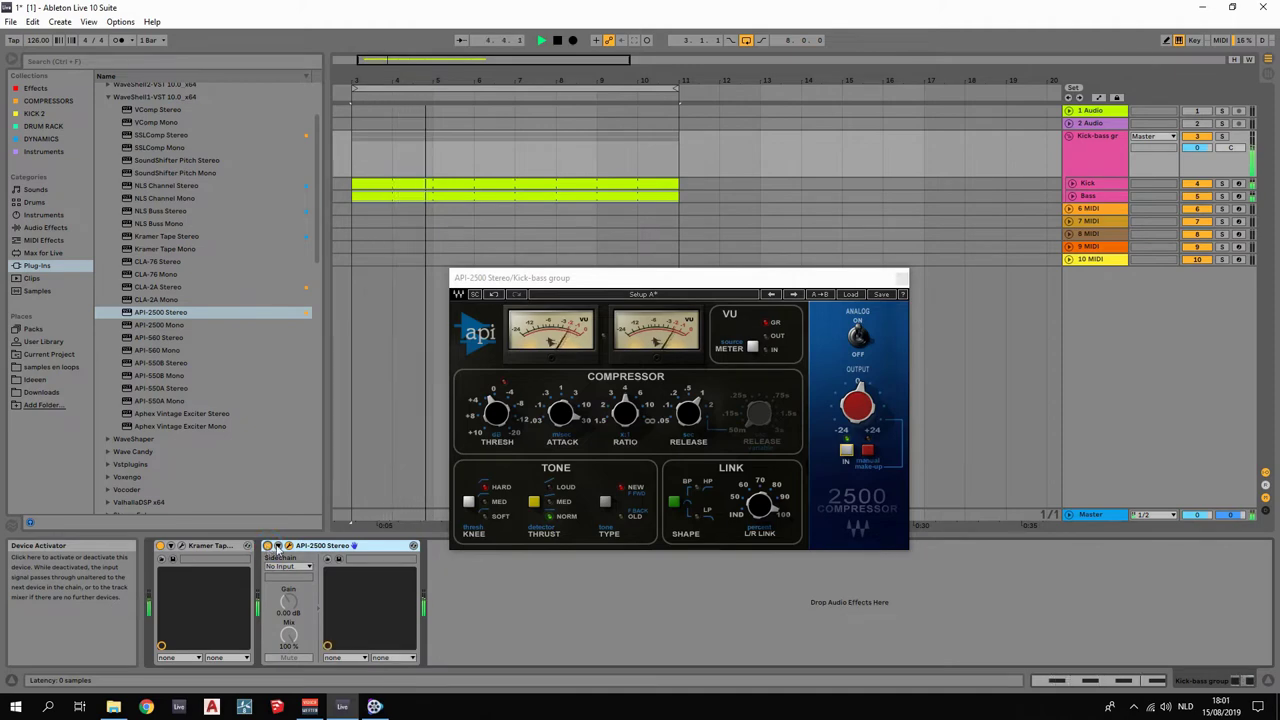
pyautogui.click(898, 279)
# Switch to the Session View, set the Kick track's volume to -6 dB and stop playback.
pyautogui.press('Tab')
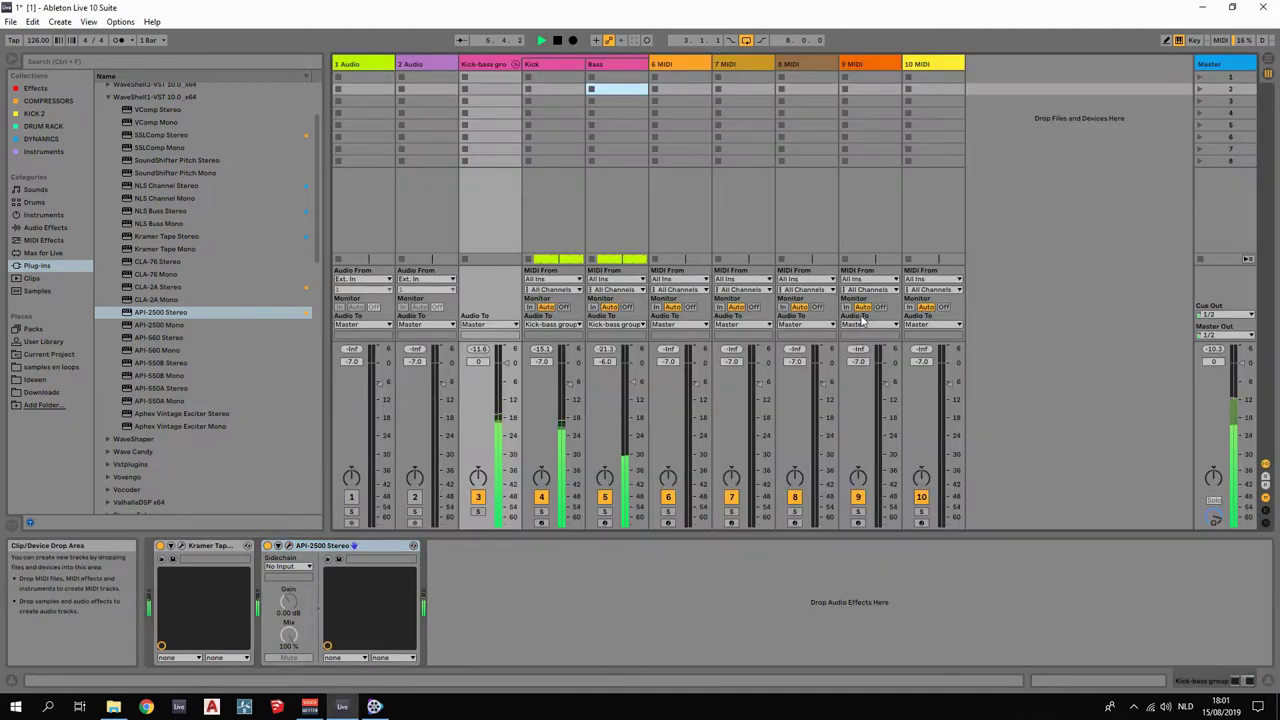
pyautogui.click(545, 366)
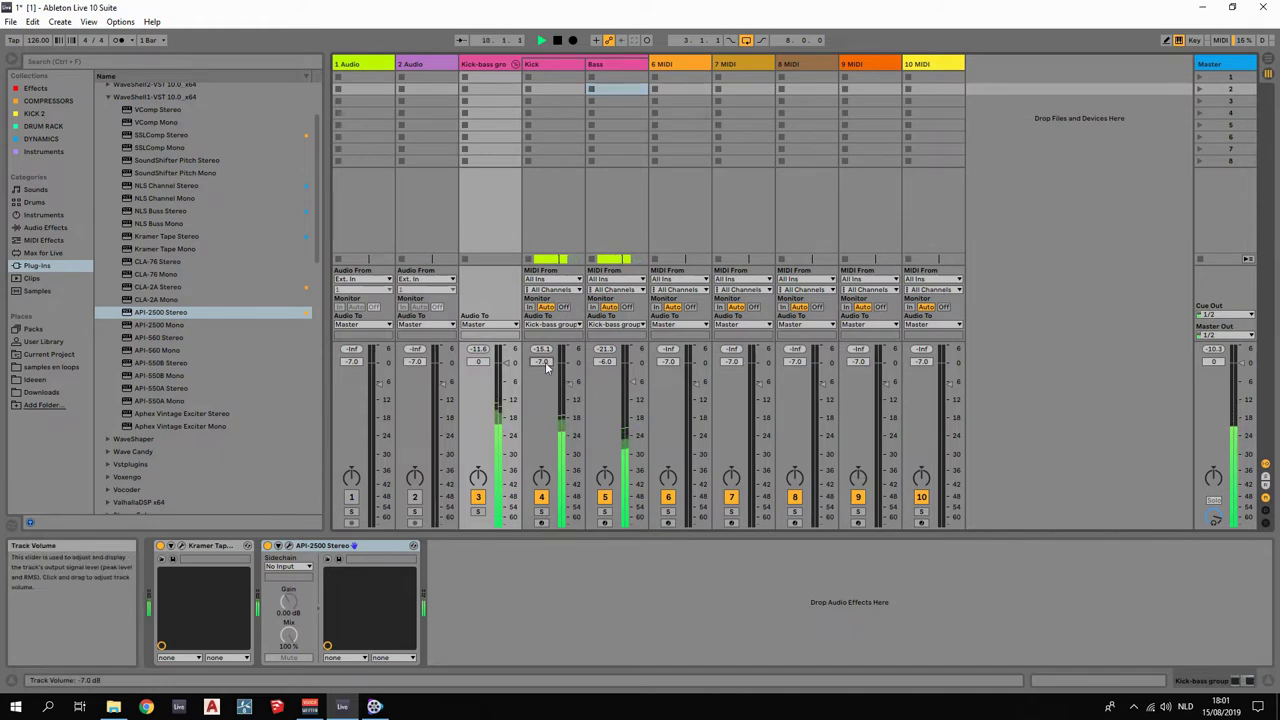
pyautogui.write('-6')
pyautogui.press('Return')
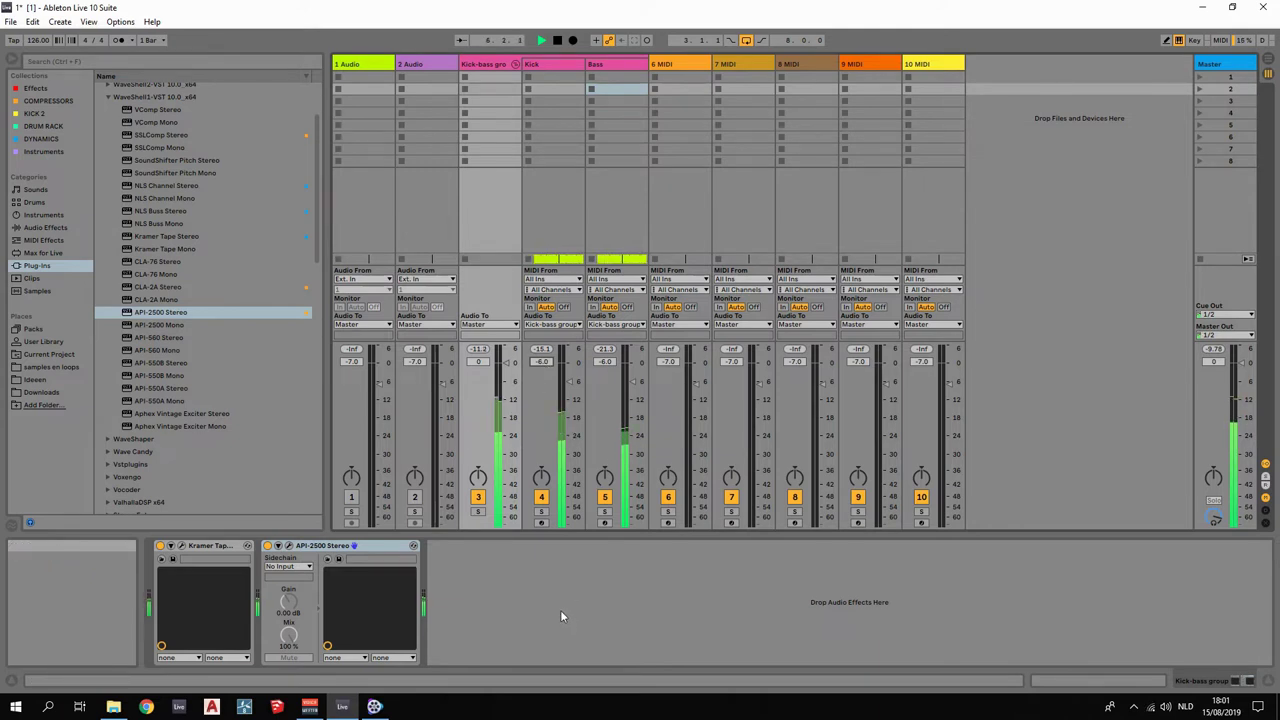
pyautogui.press('space')
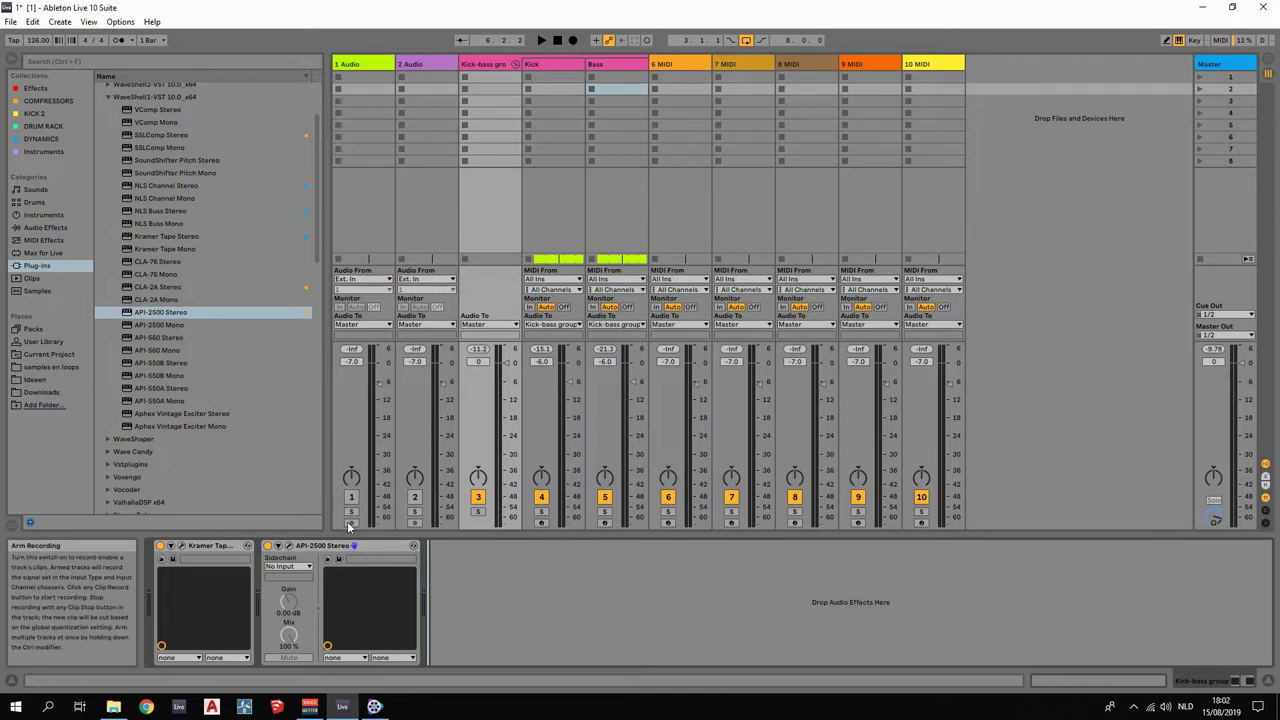
# Collapse the WaveShell1-VST 10.0_x64 folder and add EQ Eight from the audio effects after API-2500 Stereo on the Kick-bass group.
pyautogui.scroll(1, 128, 191)
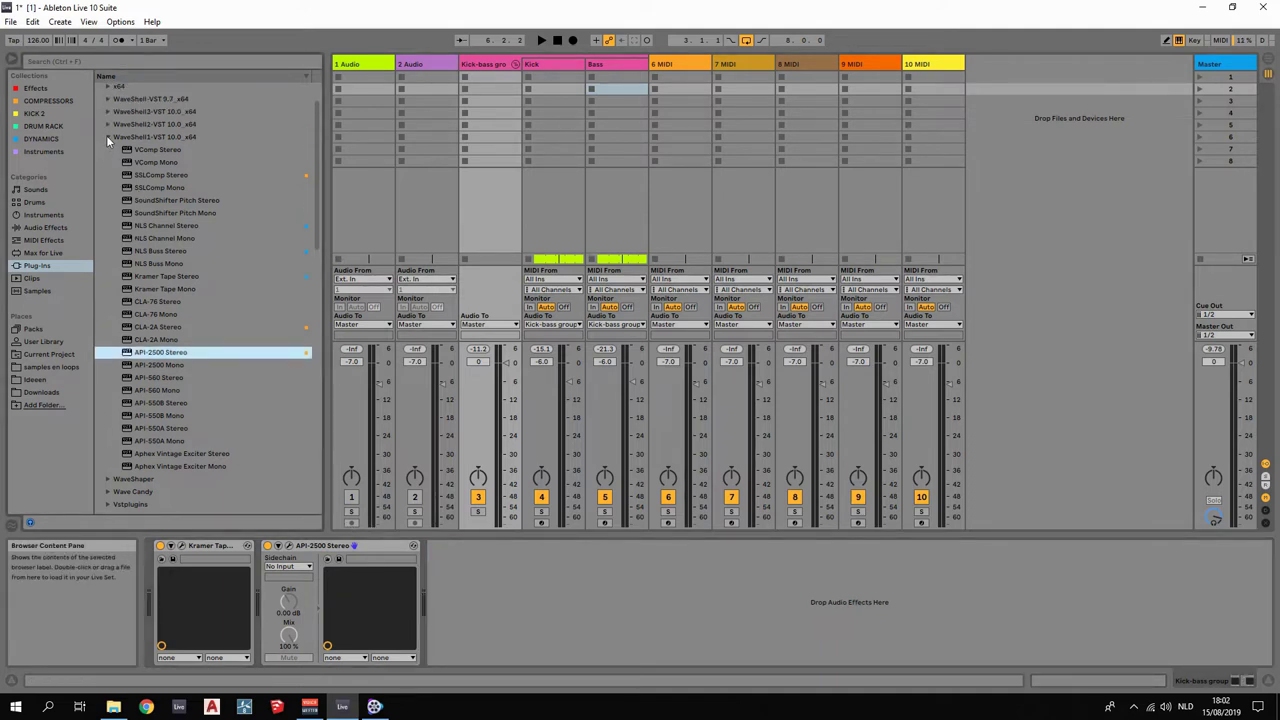
pyautogui.click(106, 135)
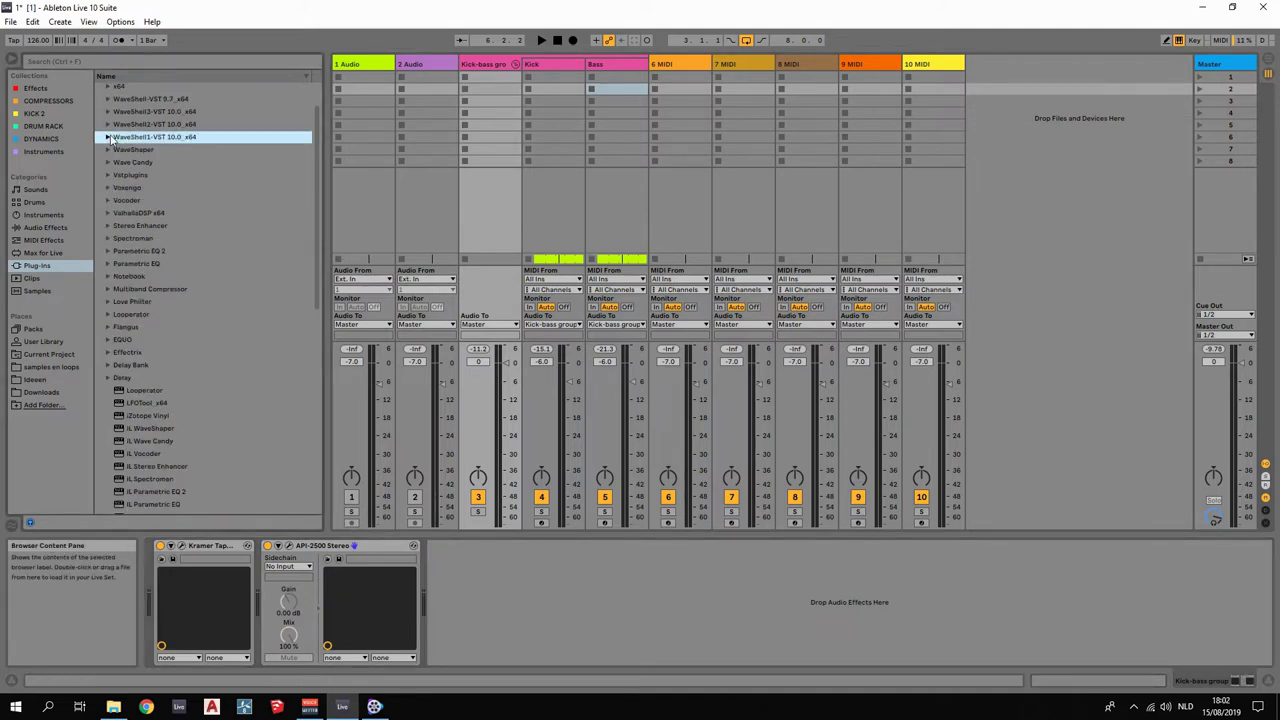
pyautogui.click(44, 227)
pyautogui.scroll(1, 160, 312)
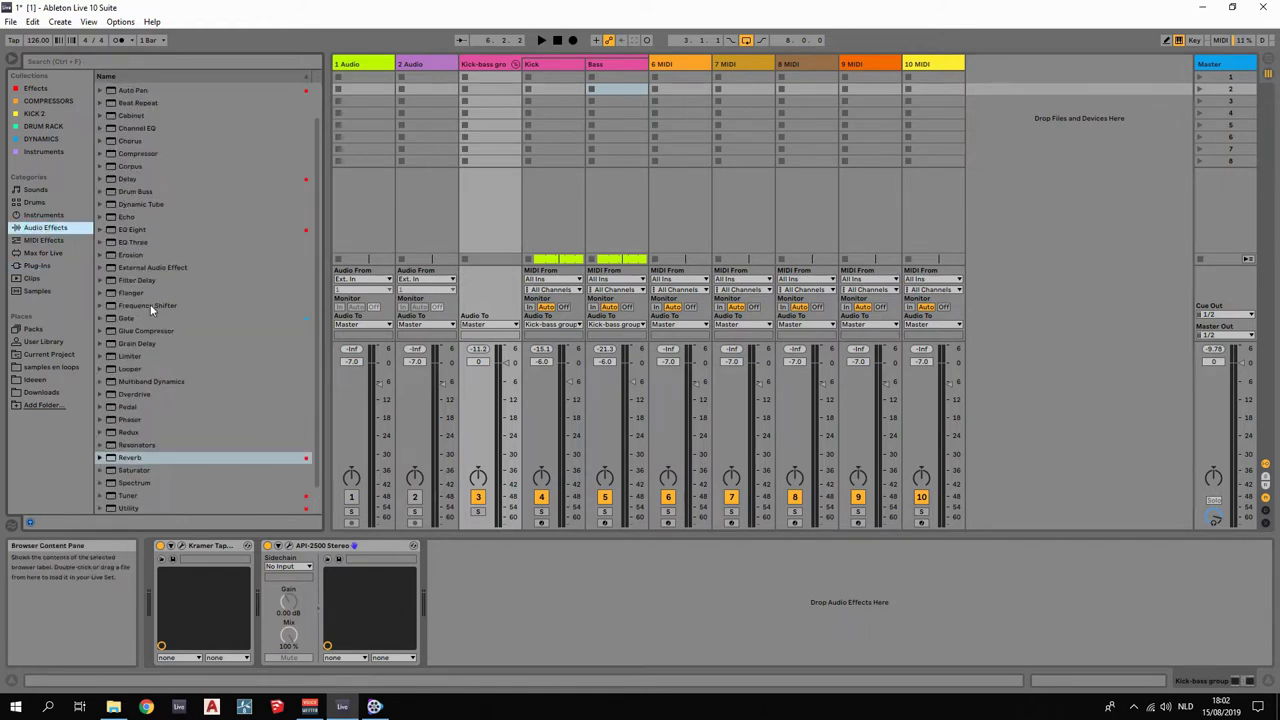
pyautogui.moveTo(130, 233); pyautogui.dragTo(537, 623)
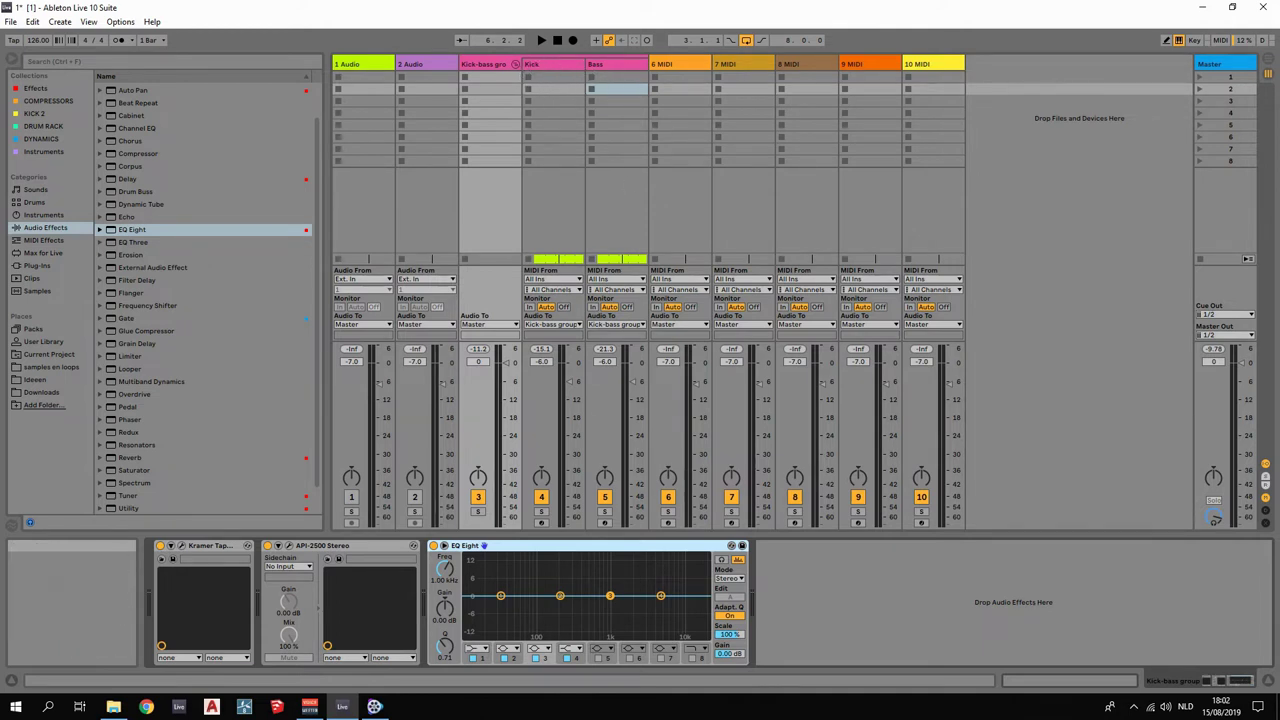
pyautogui.click(862, 583)
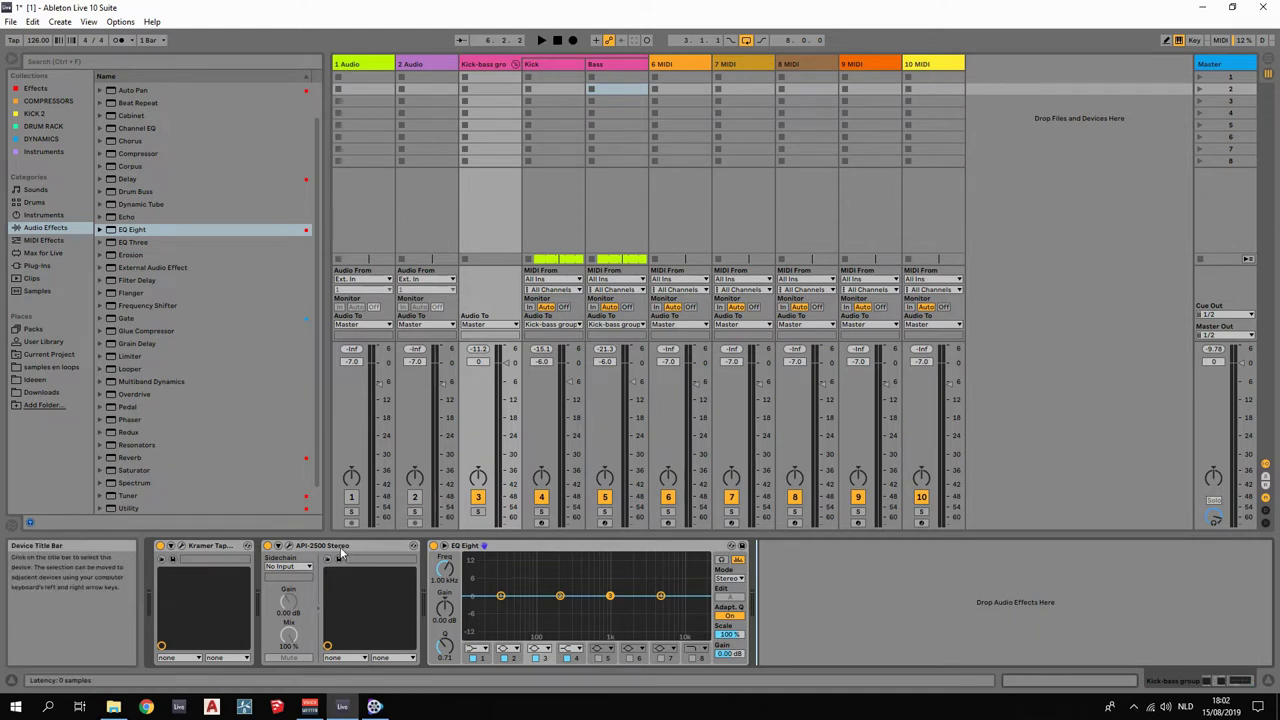
# Add Auto Filter after EQ Eight on the Kick-bass group and paste a copy of it at the chain's end.
pyautogui.scroll(1, 237, 362)
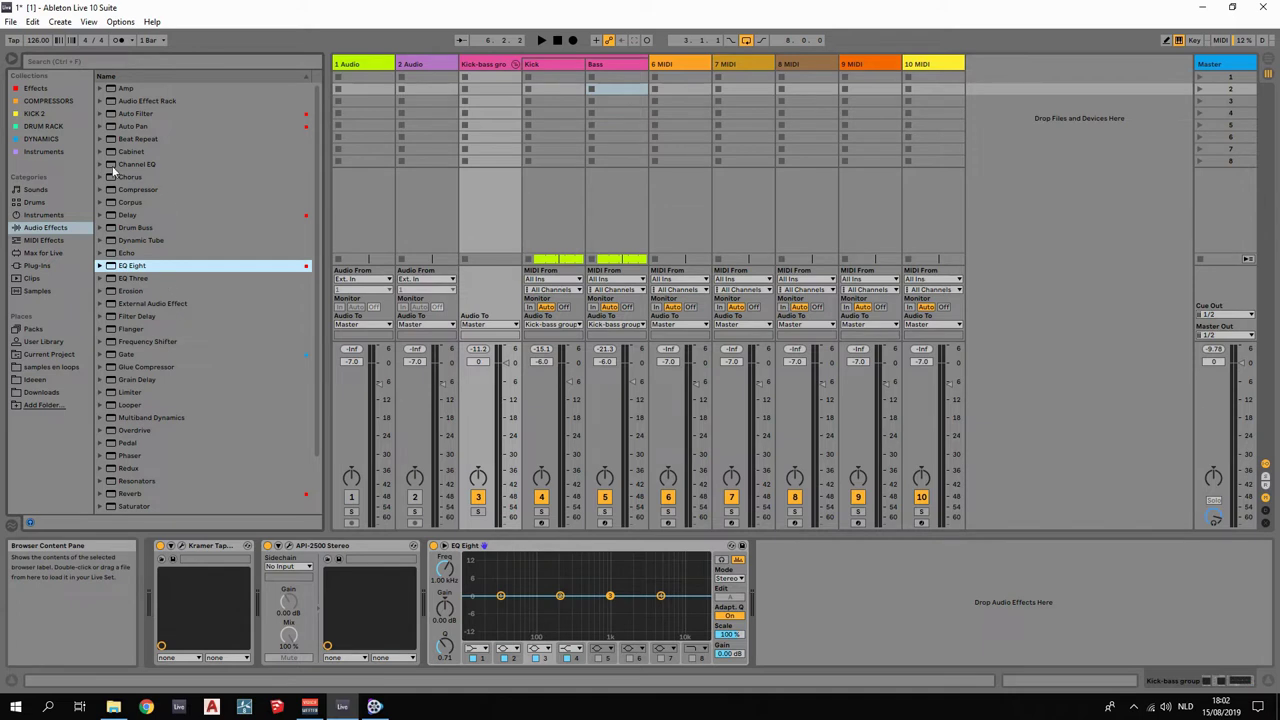
pyautogui.click(138, 114)
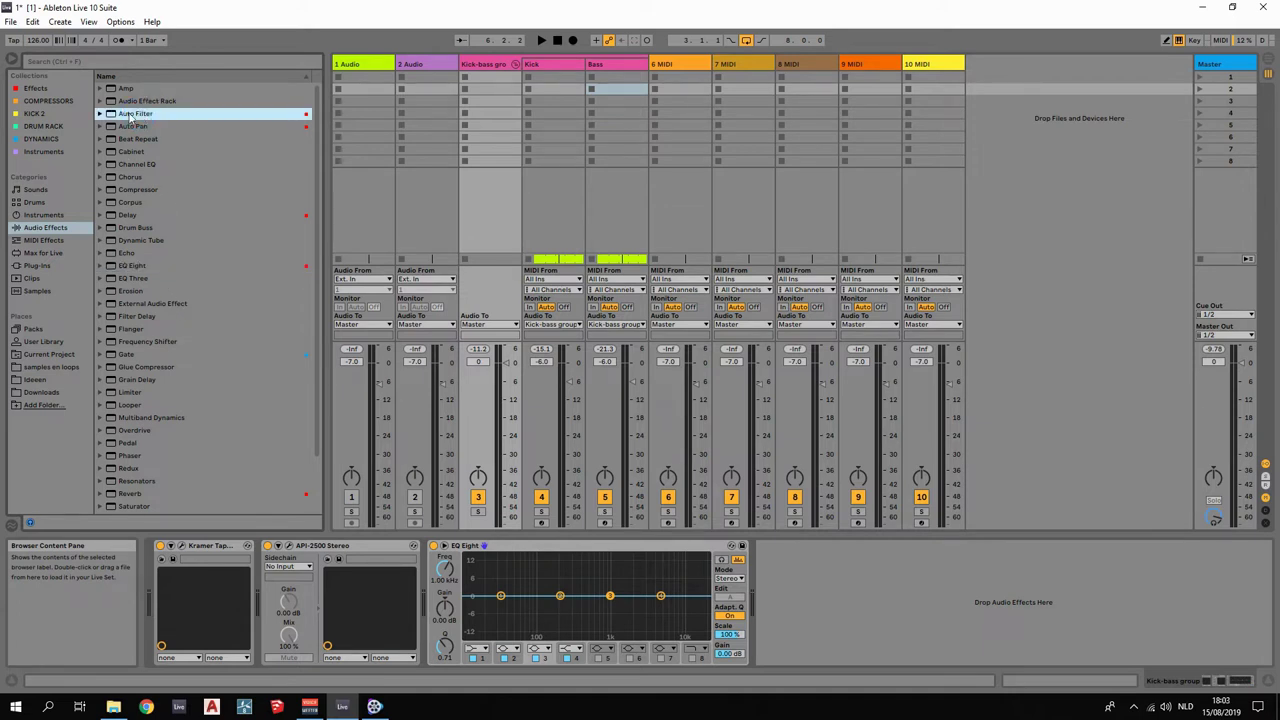
pyautogui.moveTo(127, 117); pyautogui.dragTo(829, 623)
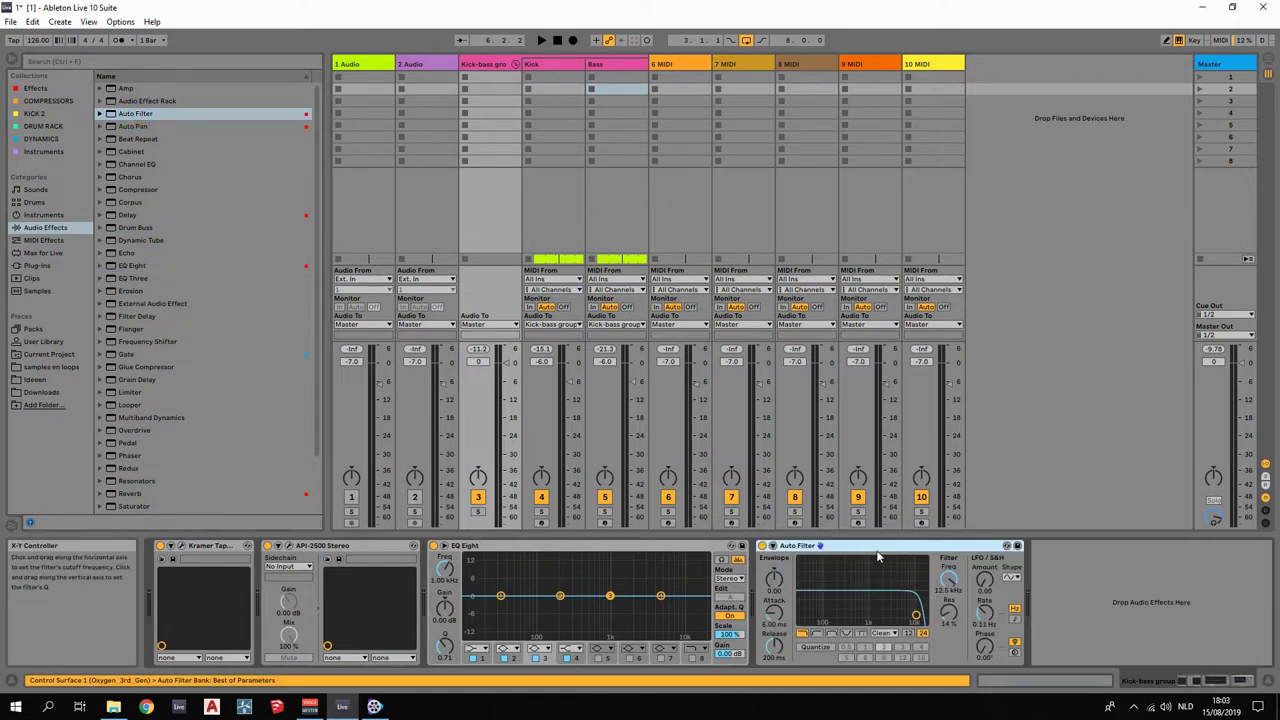
pyautogui.rightClick(878, 557)
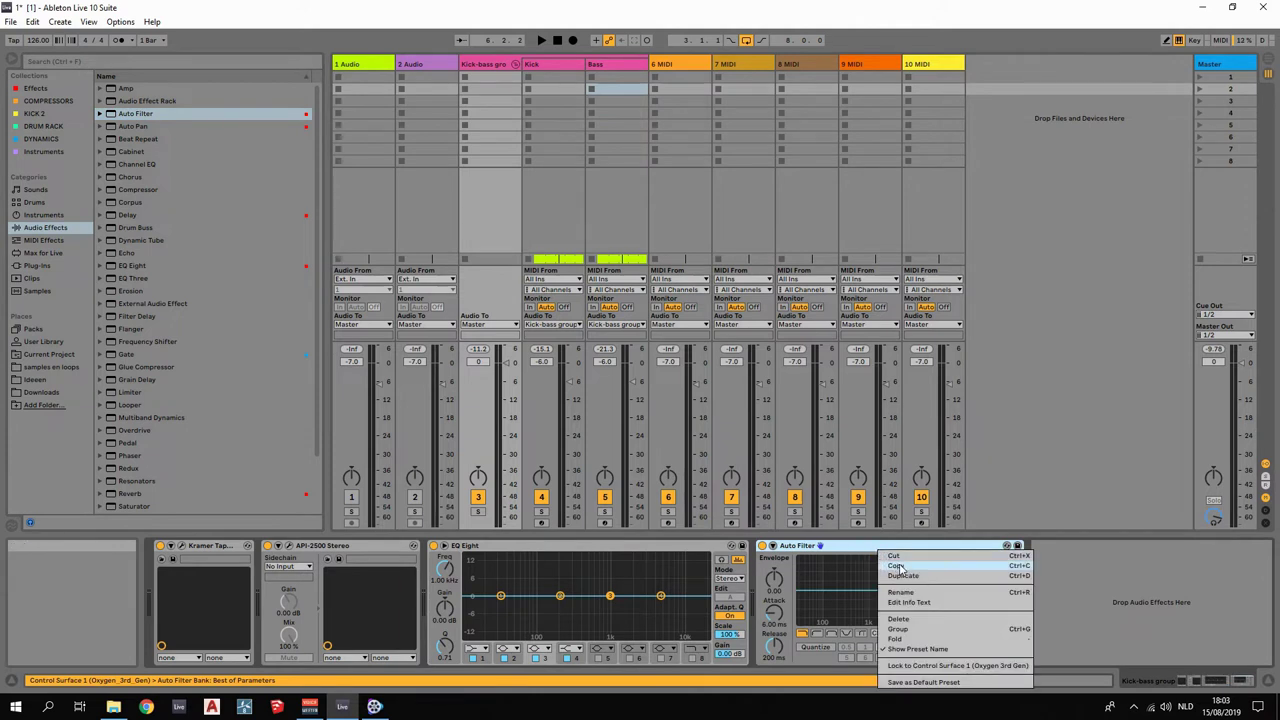
pyautogui.click(898, 567)
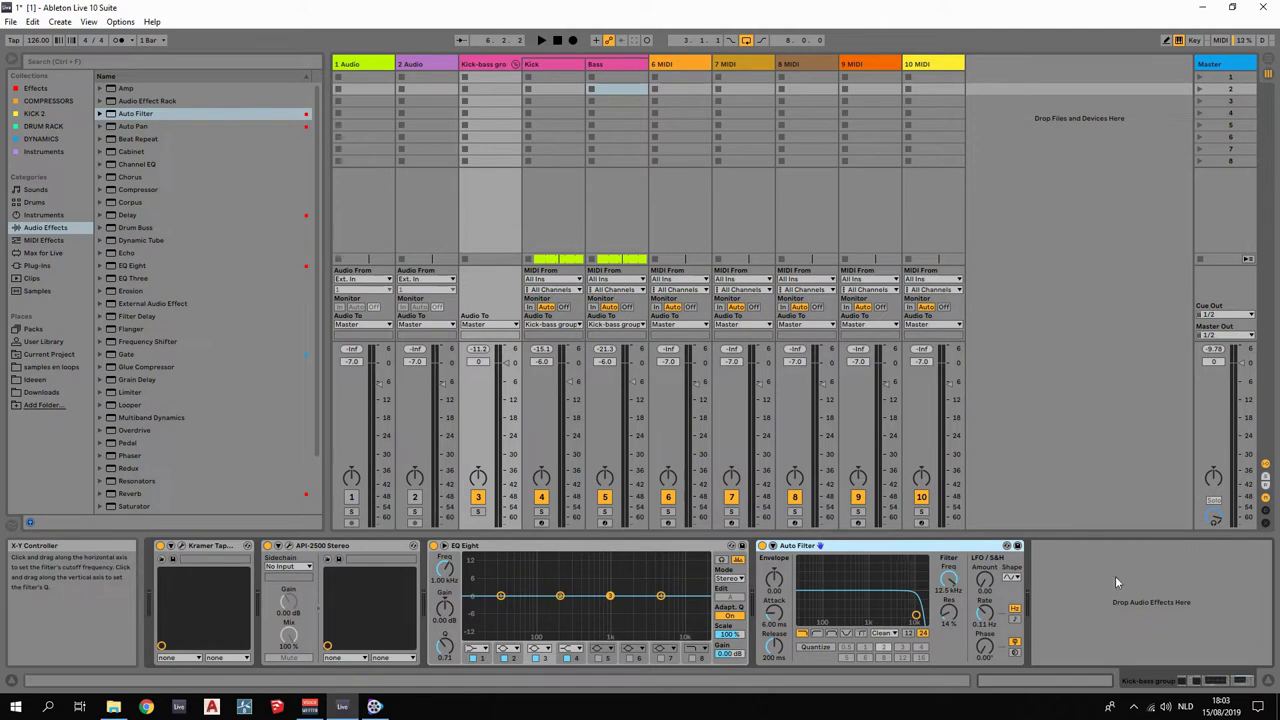
pyautogui.rightClick(1116, 582)
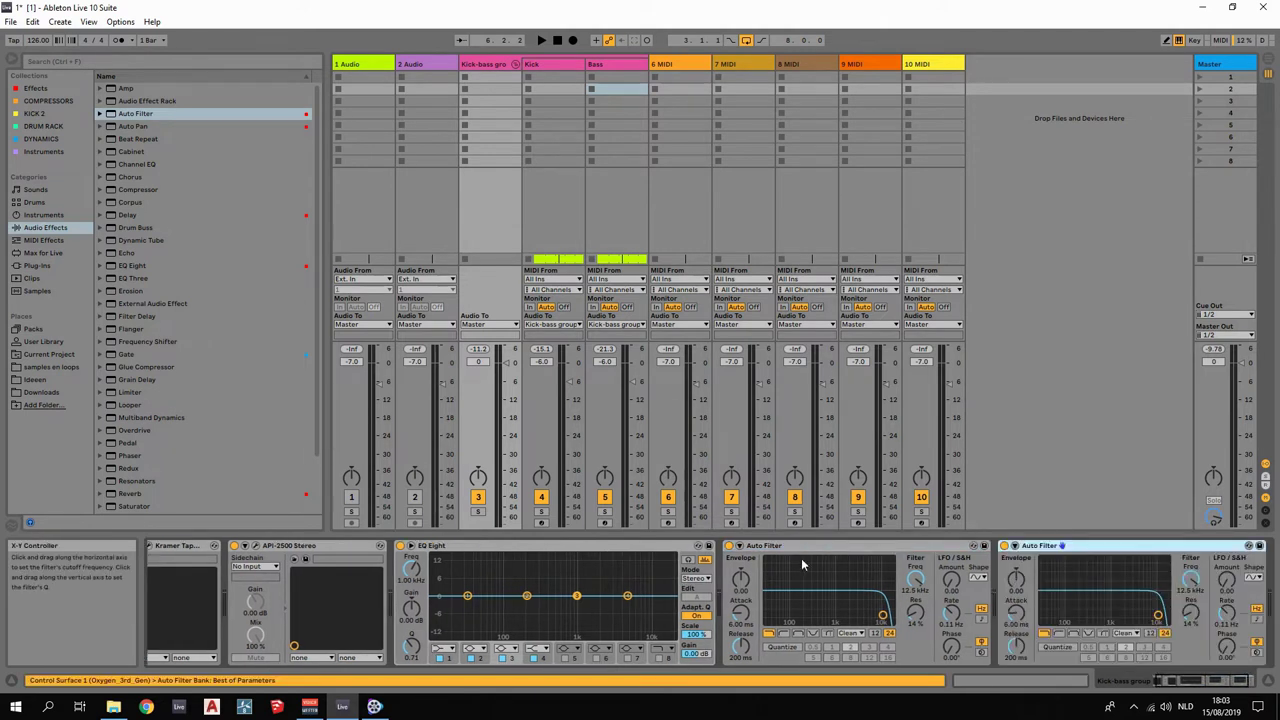
# Rename the first Auto Filter as LP and the second one as HP.
pyautogui.rightClick(765, 546)
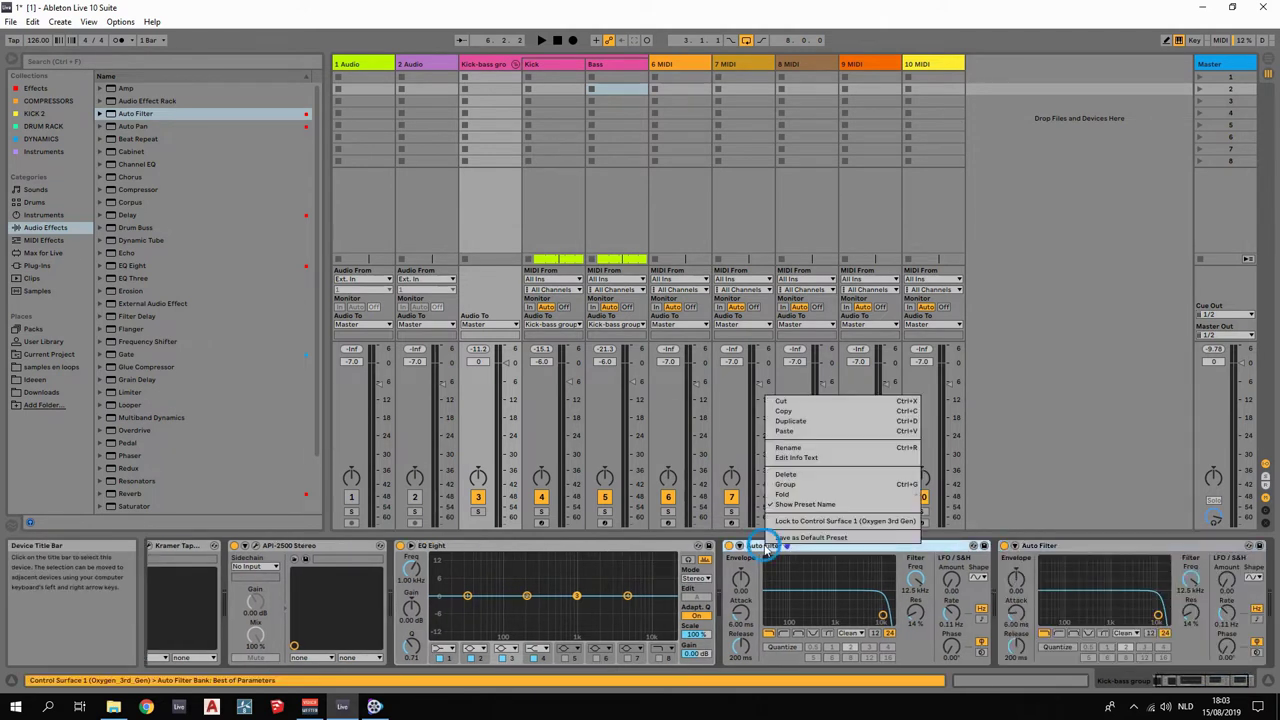
pyautogui.click(790, 448)
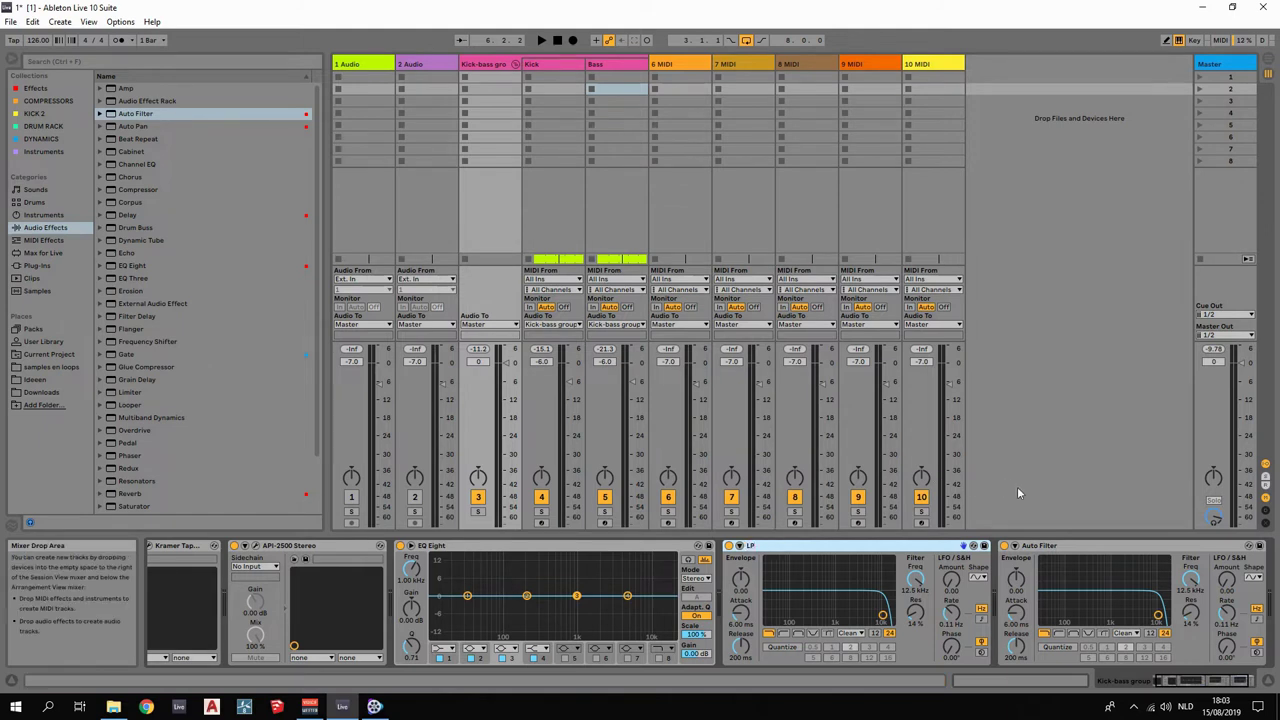
pyautogui.rightClick(1050, 550)
pyautogui.click(1071, 449)
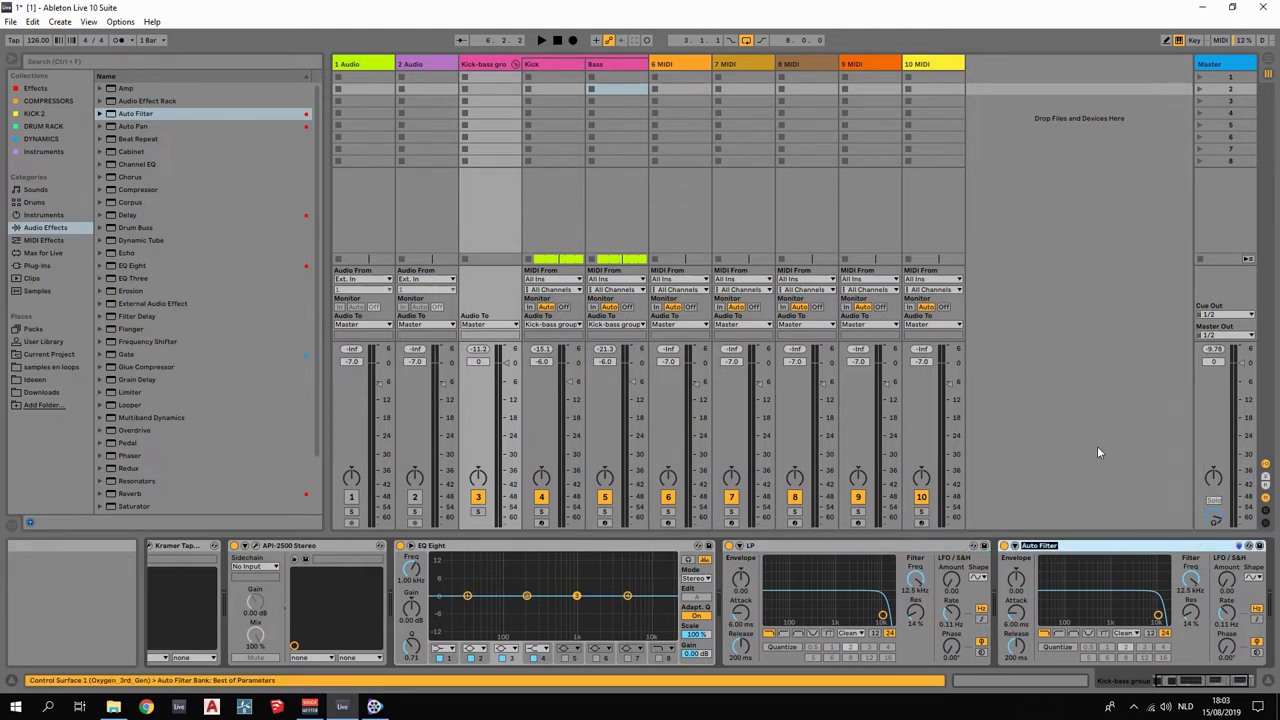
pyautogui.write('HP')
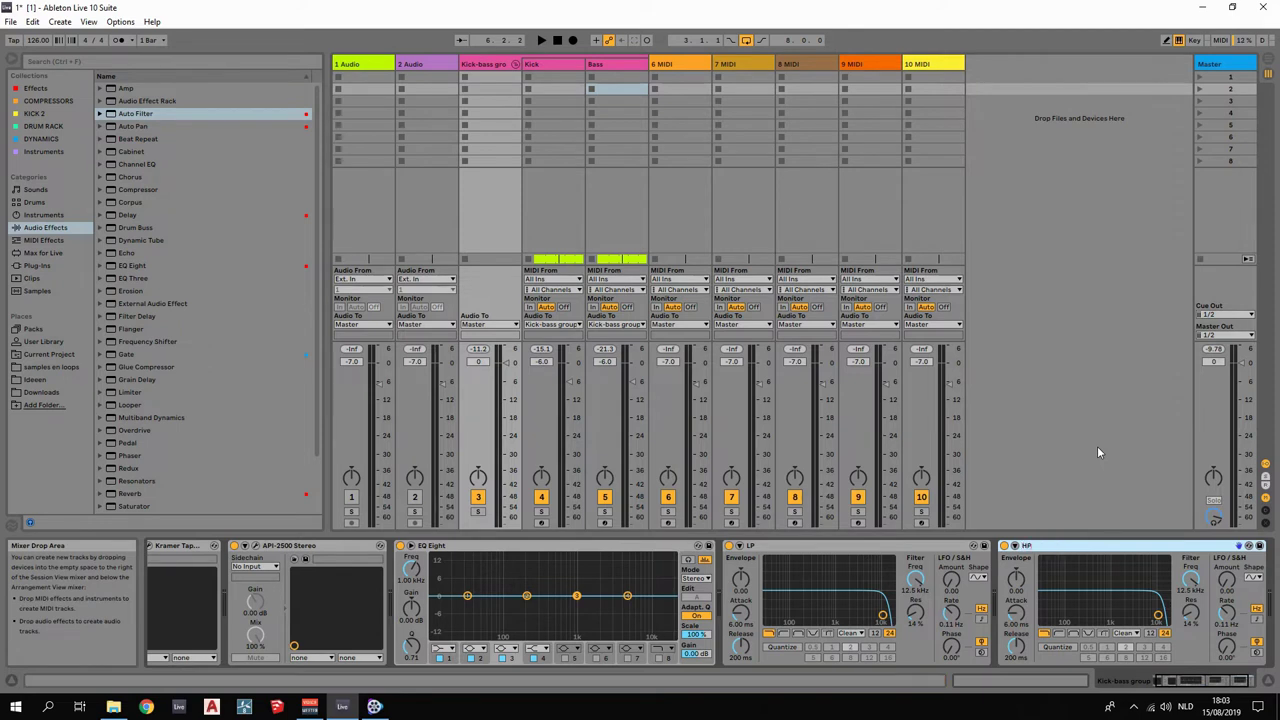
pyautogui.press('Return')
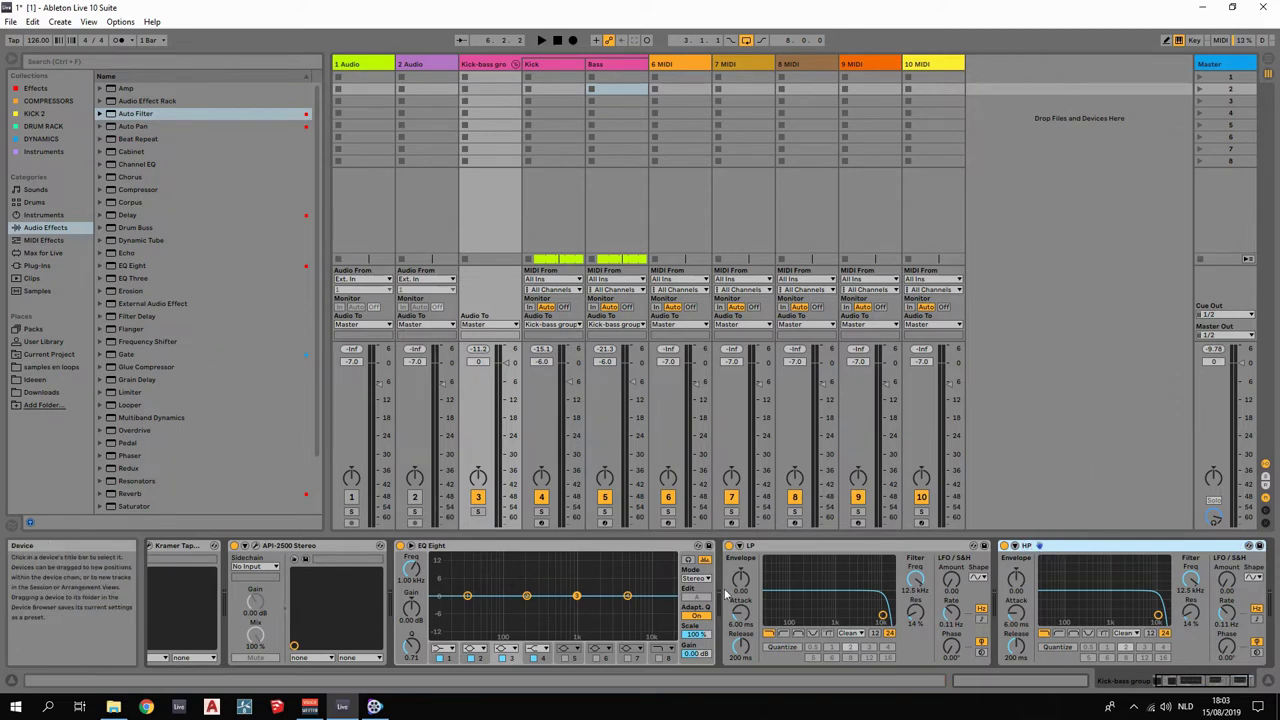
# During playback, set the HP filter's cutoff to 19.9 kHz and switch the LP filter to highpass with a 26.0 Hz cutoff.
pyautogui.press('space')
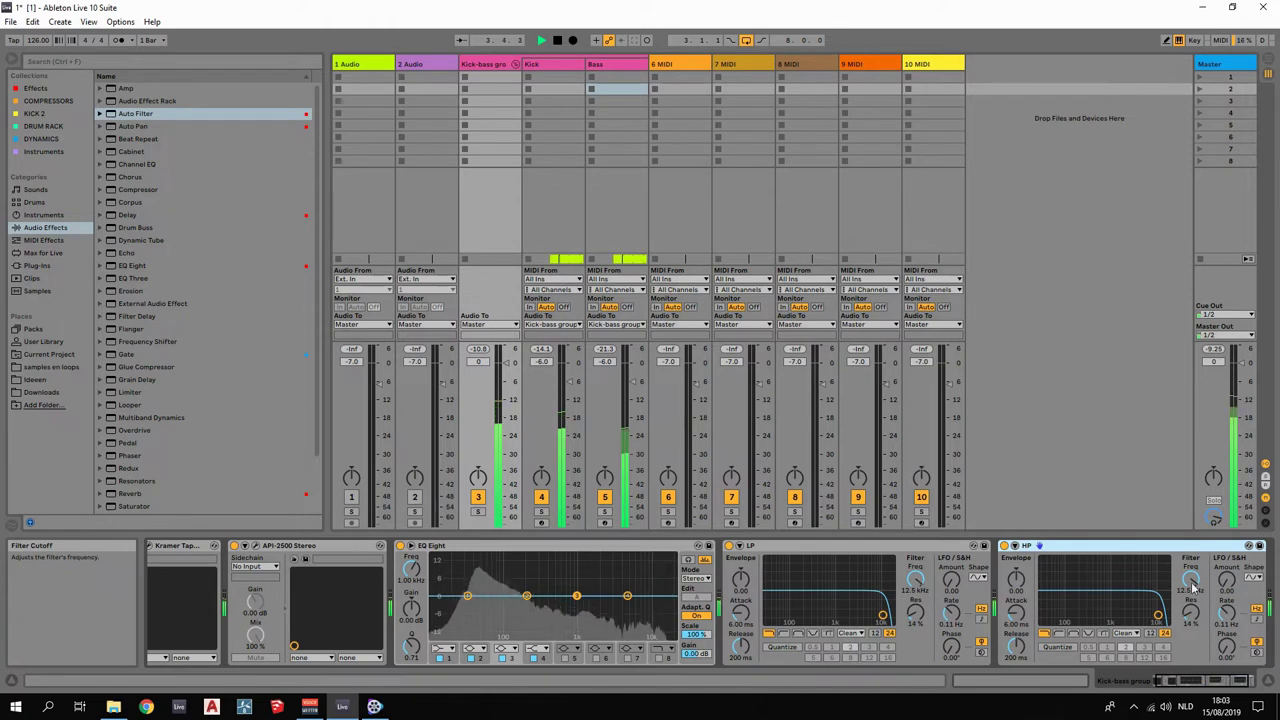
pyautogui.moveTo(1191, 581); pyautogui.dragTo(1191, 470)
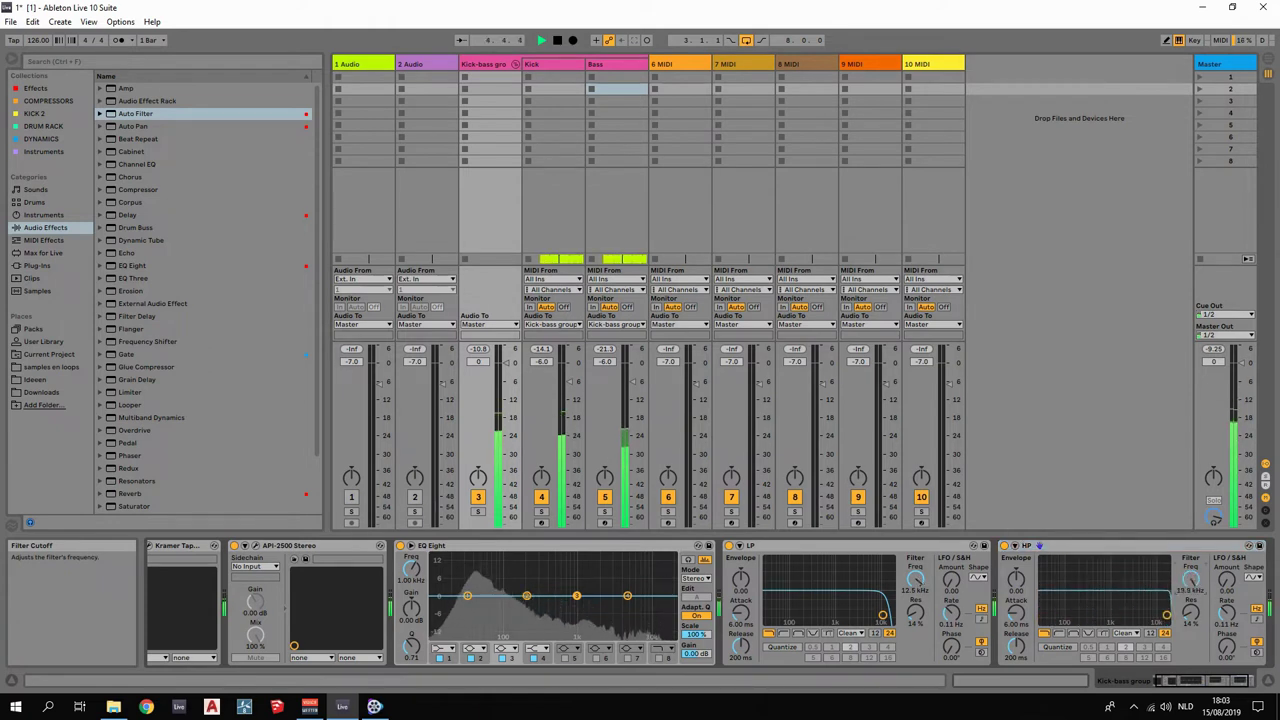
pyautogui.moveTo(916, 581); pyautogui.dragTo(916, 545)
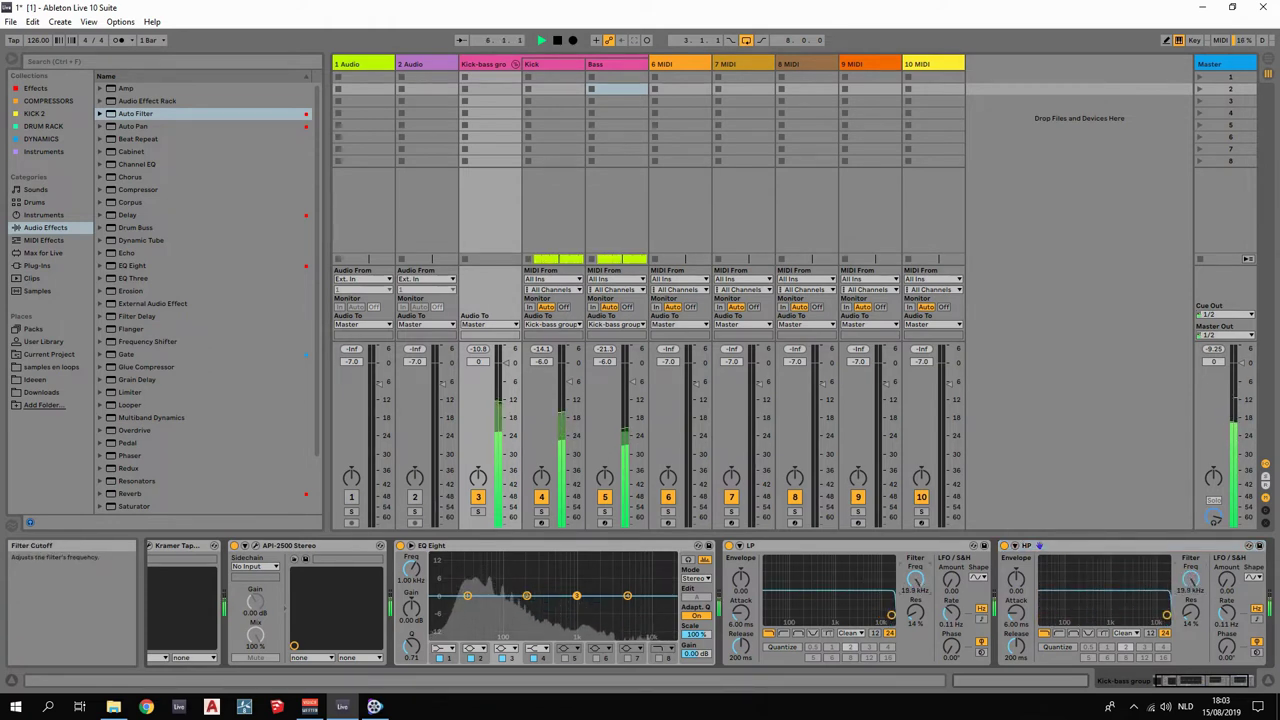
pyautogui.click(785, 633)
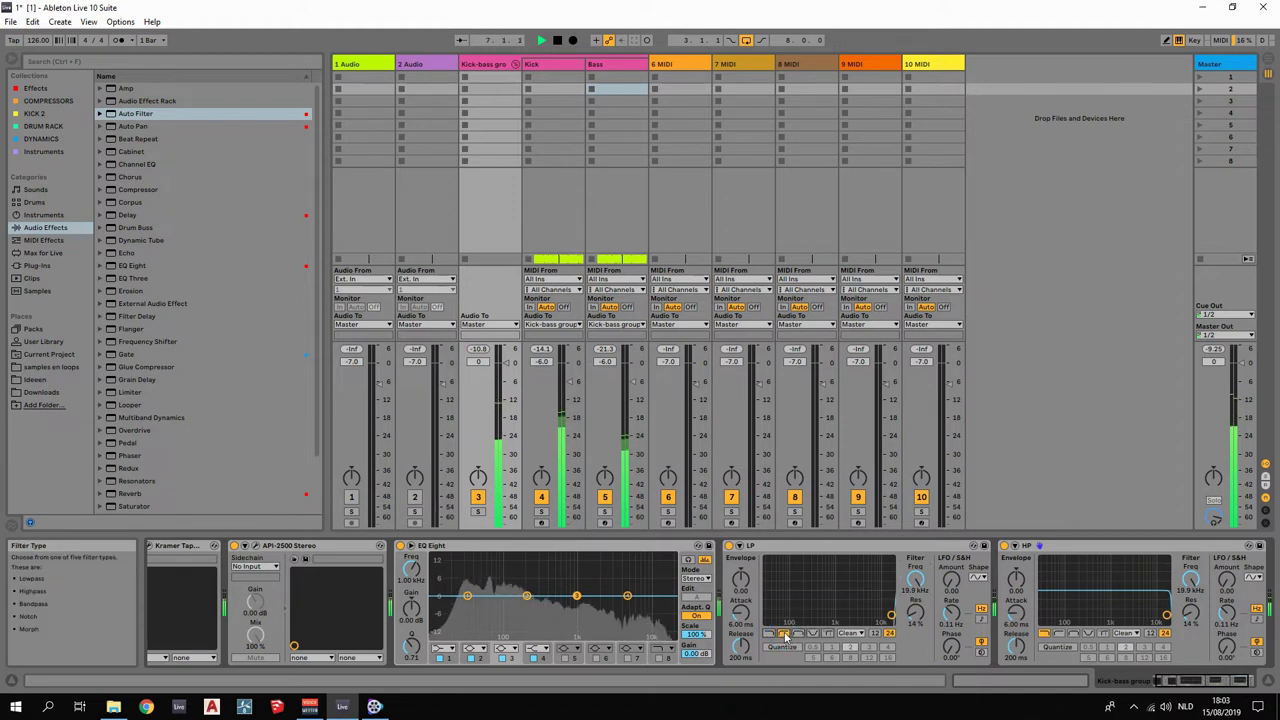
pyautogui.moveTo(916, 580); pyautogui.dragTo(916, 690)
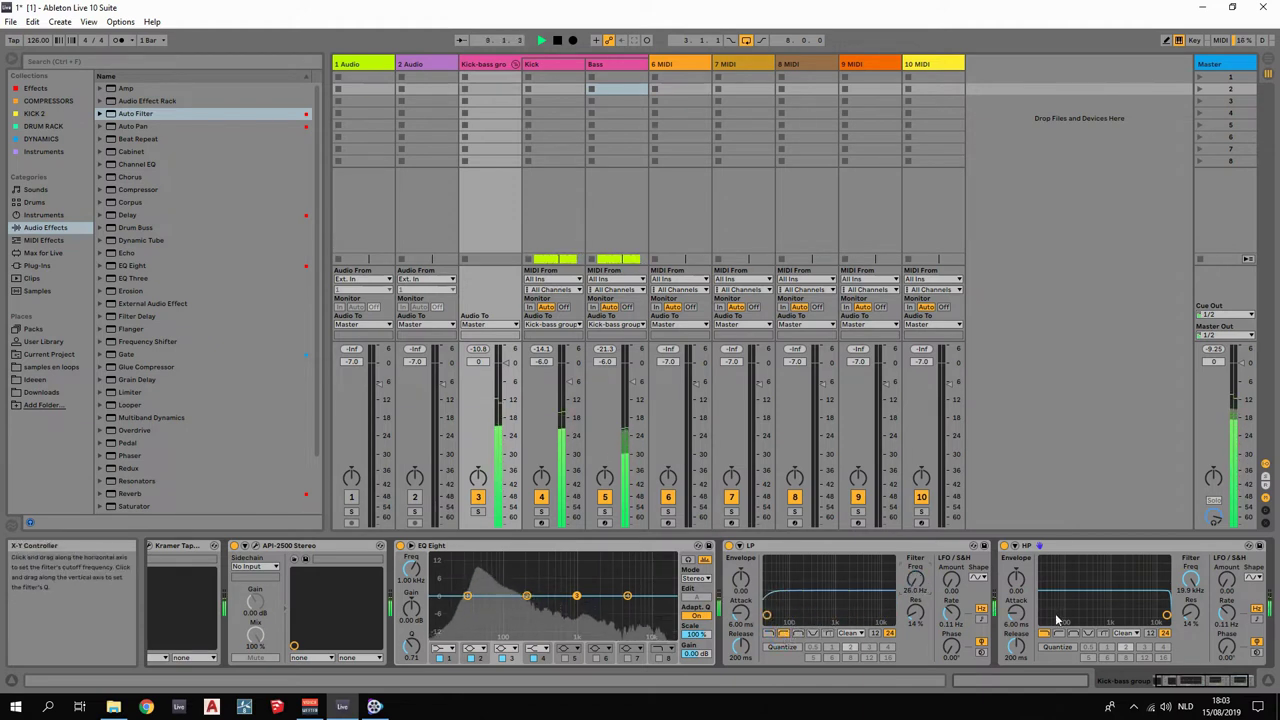
# Switch the LP filter to lowpass with a 19.9 kHz cutoff and the HP filter to highpass with a 26.0 Hz cutoff.
pyautogui.click(769, 633)
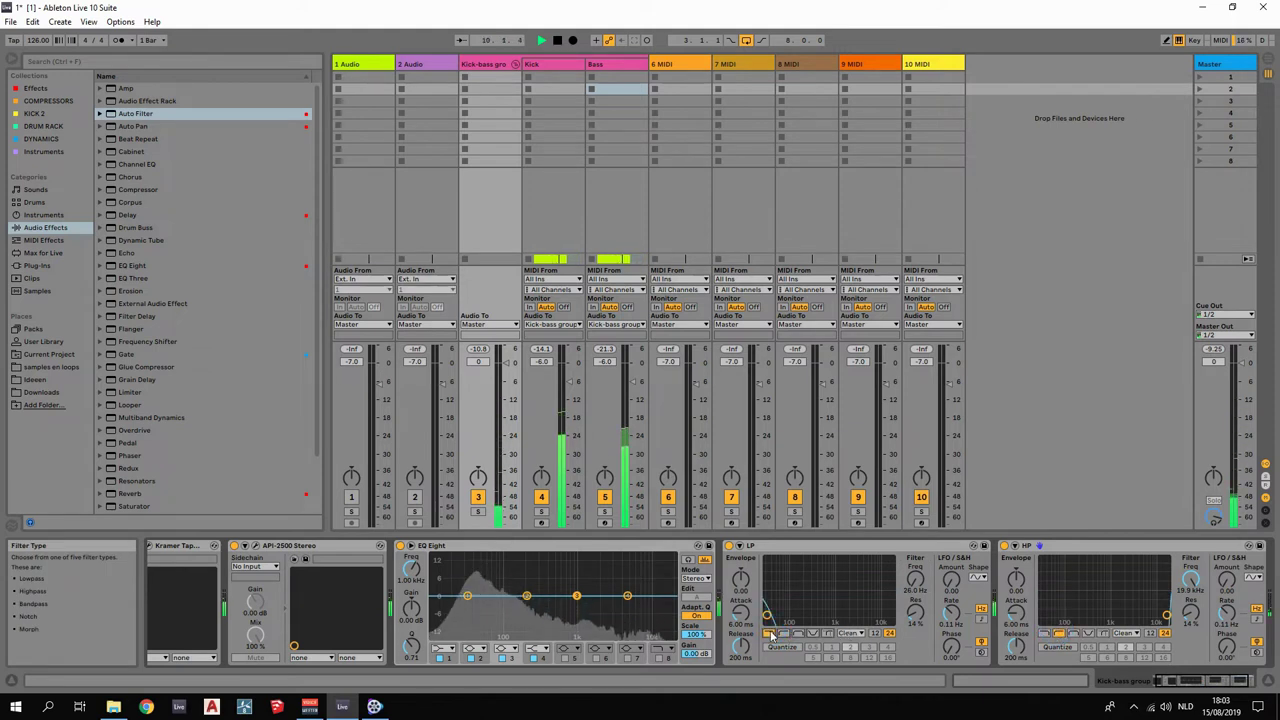
pyautogui.moveTo(772, 615); pyautogui.dragTo(886, 614)
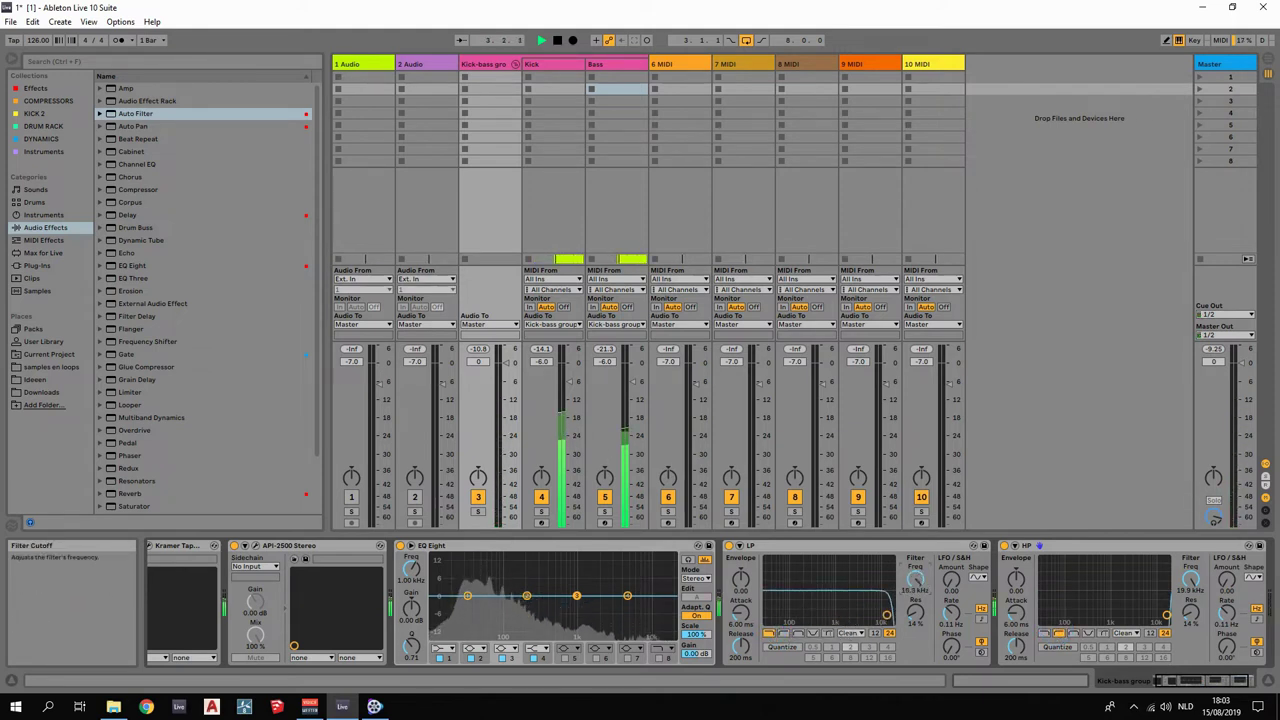
pyautogui.moveTo(1189, 581); pyautogui.dragTo(1189, 690)
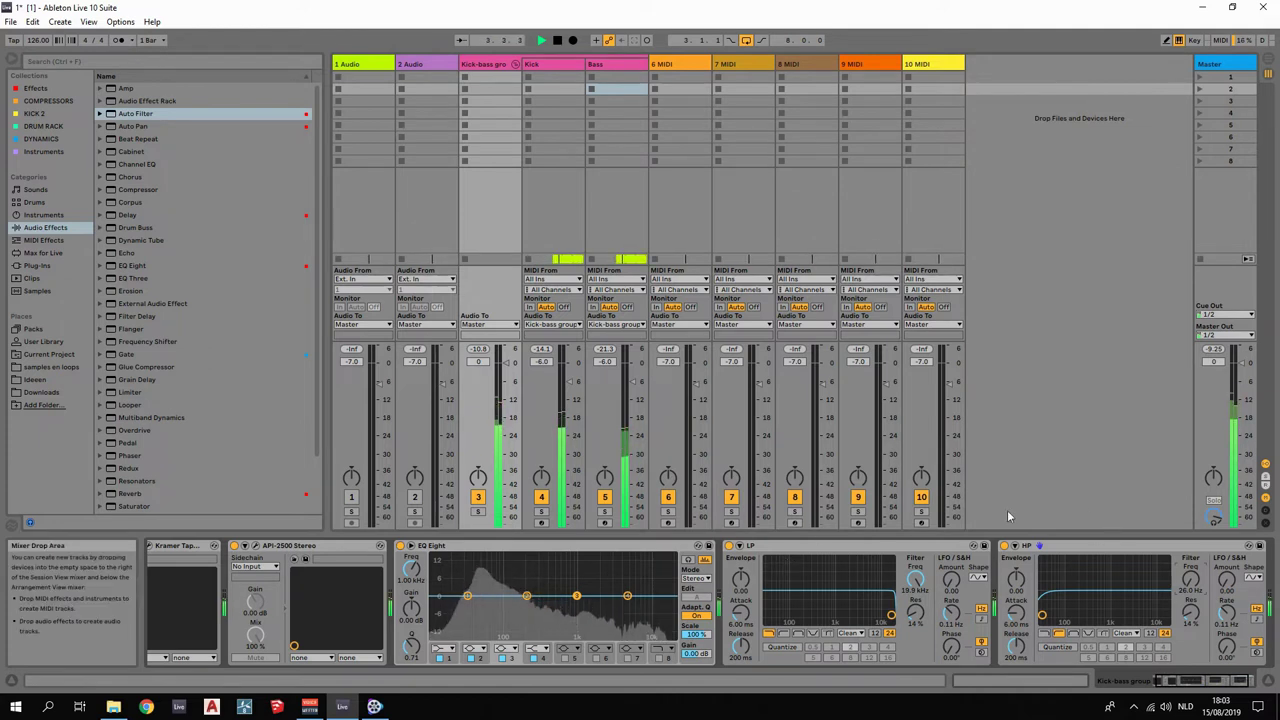
# Add an Audio Effect Rack at the start of the Kick-bass group's chain and move Kramer Tape, API-2500 Stereo, EQ Eight, LP and HP into it.
pyautogui.click(1187, 685)
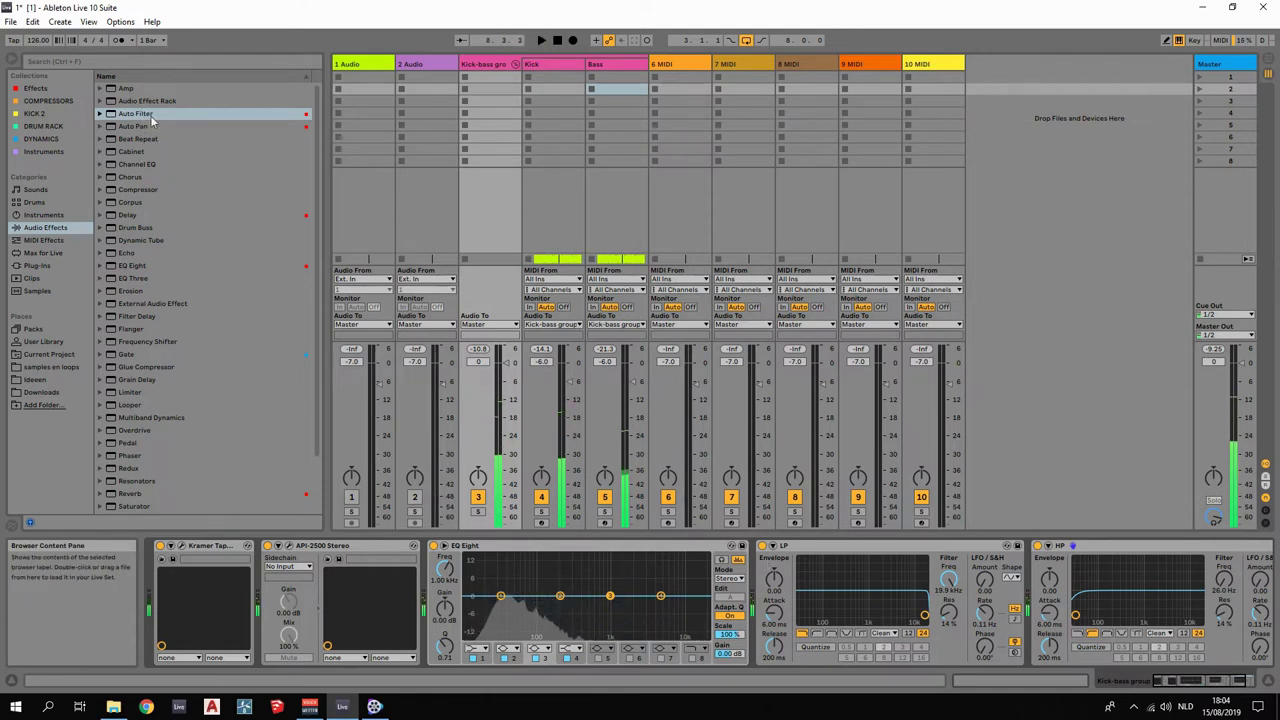
pyautogui.moveTo(128, 101); pyautogui.dragTo(160, 578)
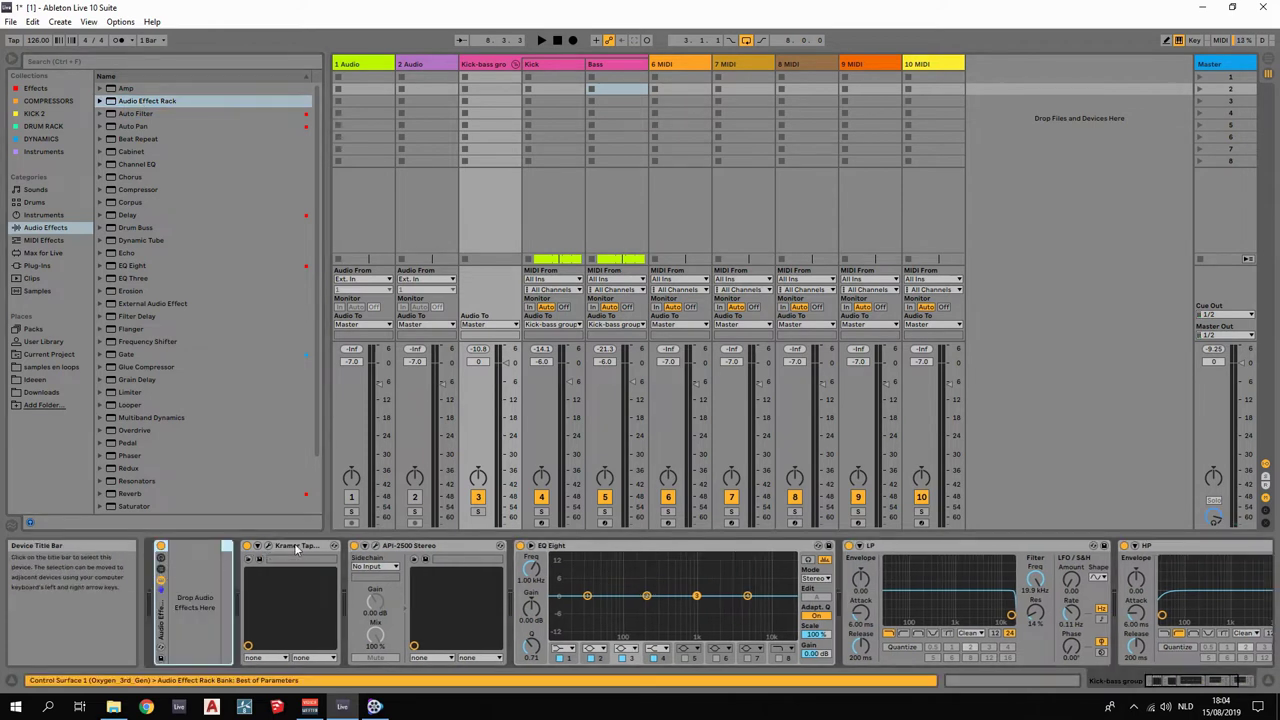
pyautogui.moveTo(295, 548); pyautogui.dragTo(205, 553)
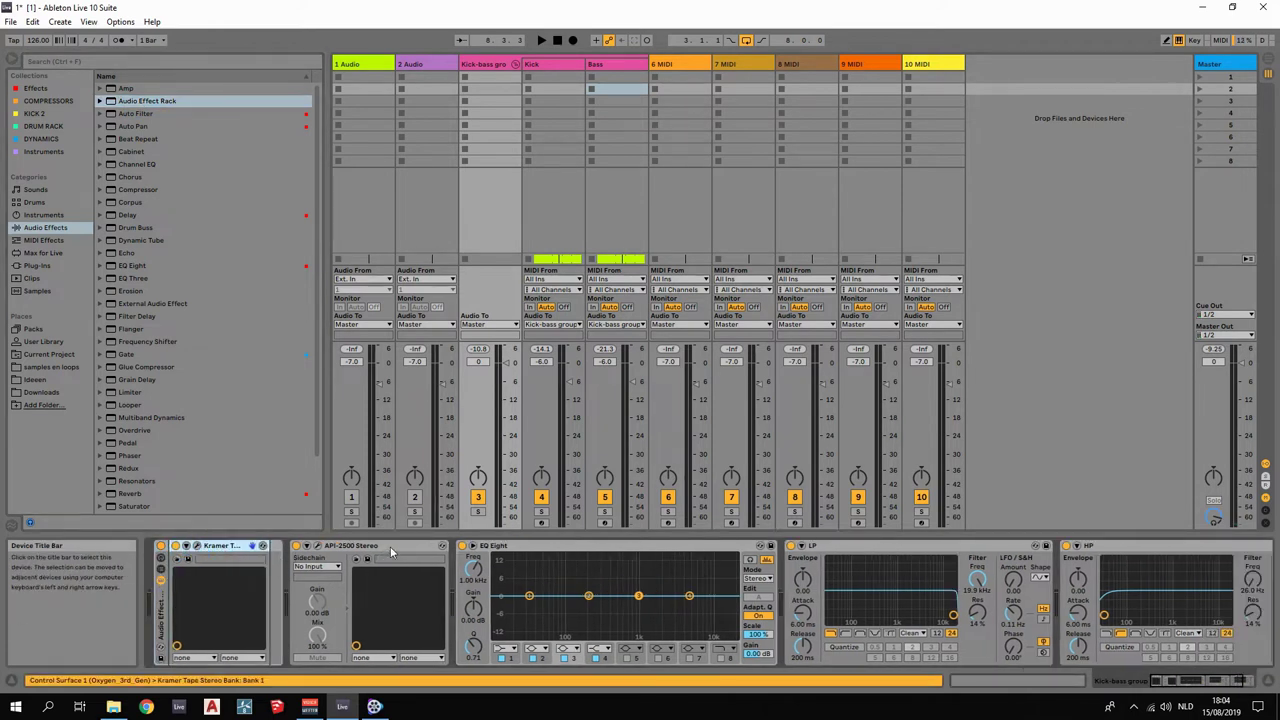
pyautogui.moveTo(390, 548); pyautogui.dragTo(293, 556)
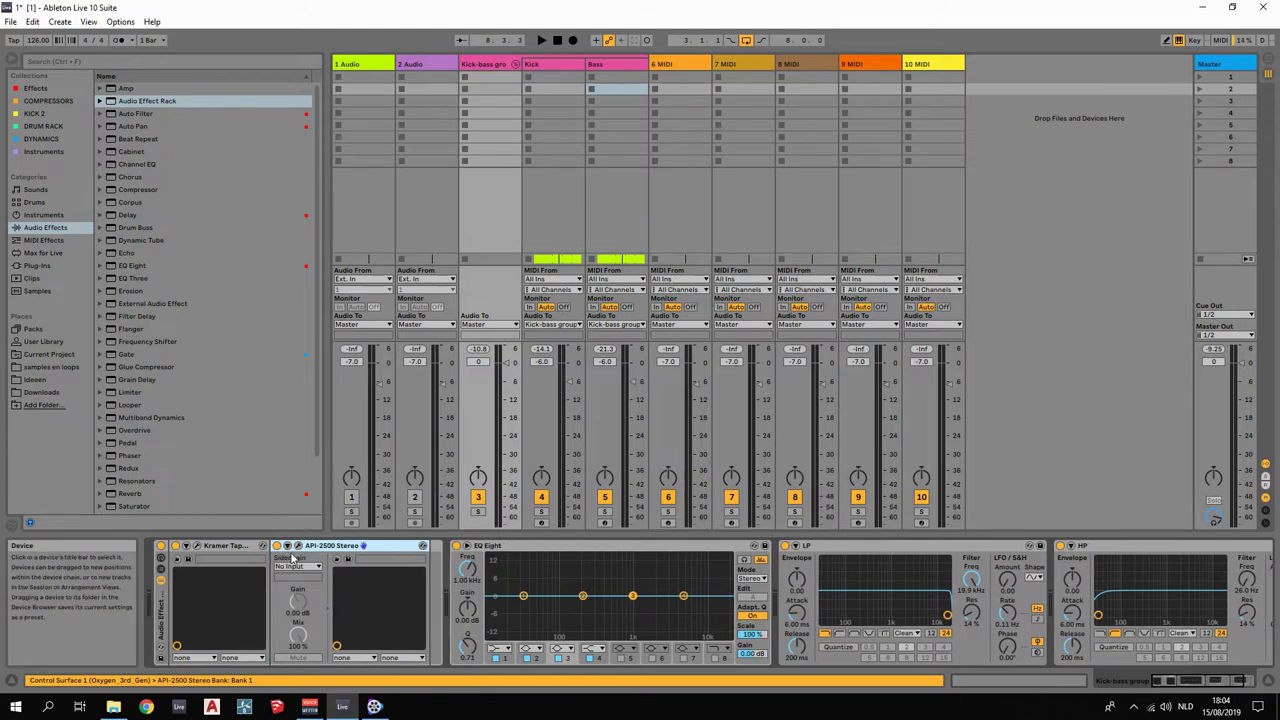
pyautogui.moveTo(507, 549); pyautogui.dragTo(429, 557)
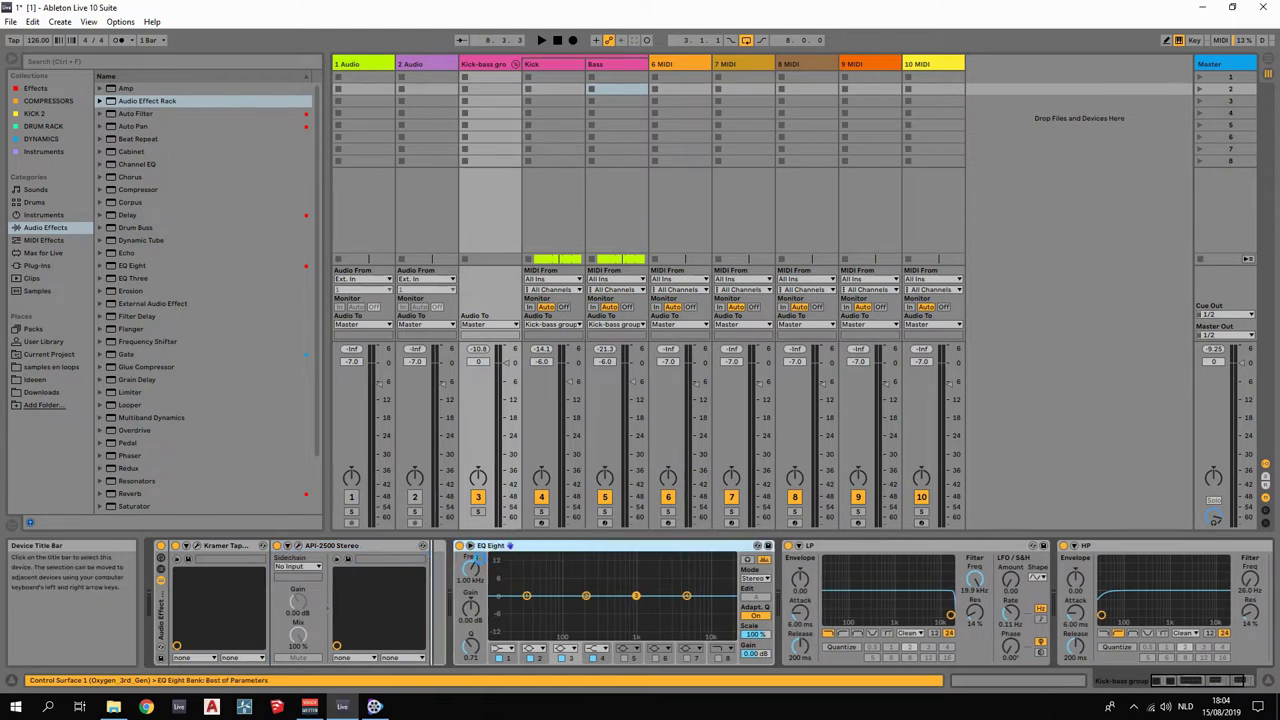
pyautogui.moveTo(846, 549); pyautogui.dragTo(751, 567)
pyautogui.moveTo(1100, 548); pyautogui.dragTo(970, 560)
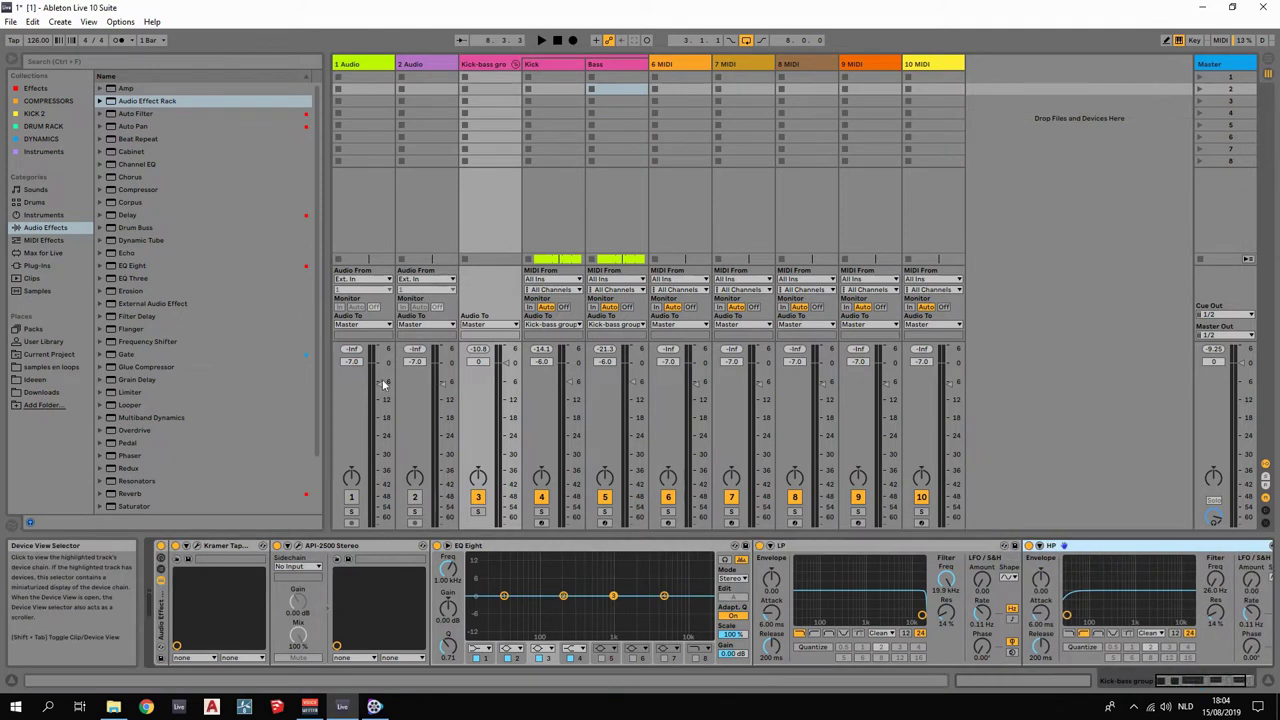
# Group the 6 MIDI track on its own and rename the new group as Drumgroup.
pyautogui.click(677, 66)
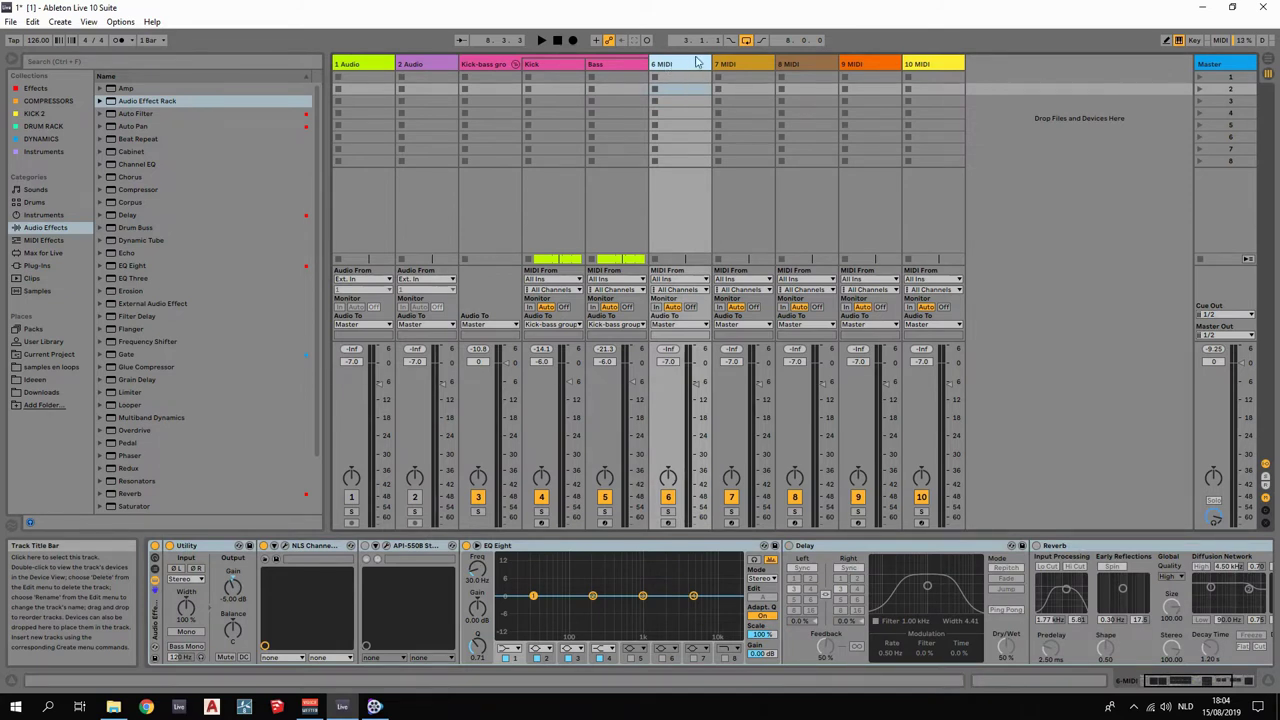
pyautogui.rightClick(670, 66)
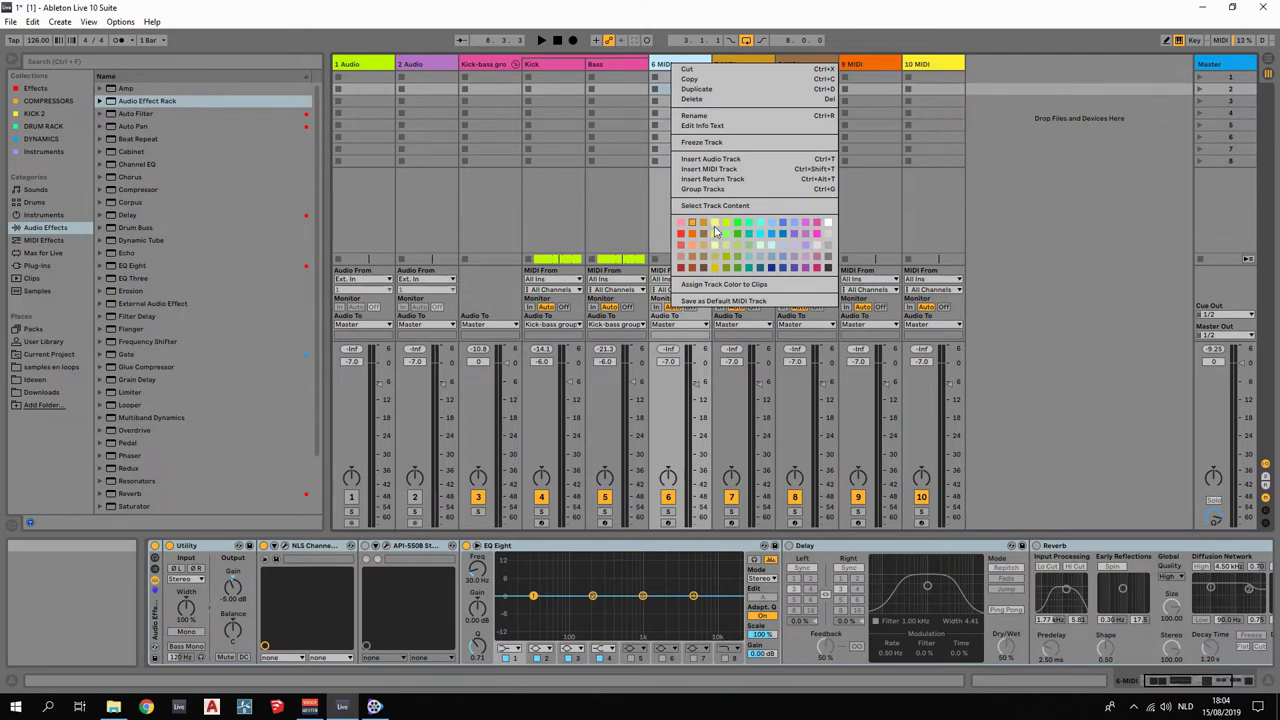
pyautogui.click(713, 188)
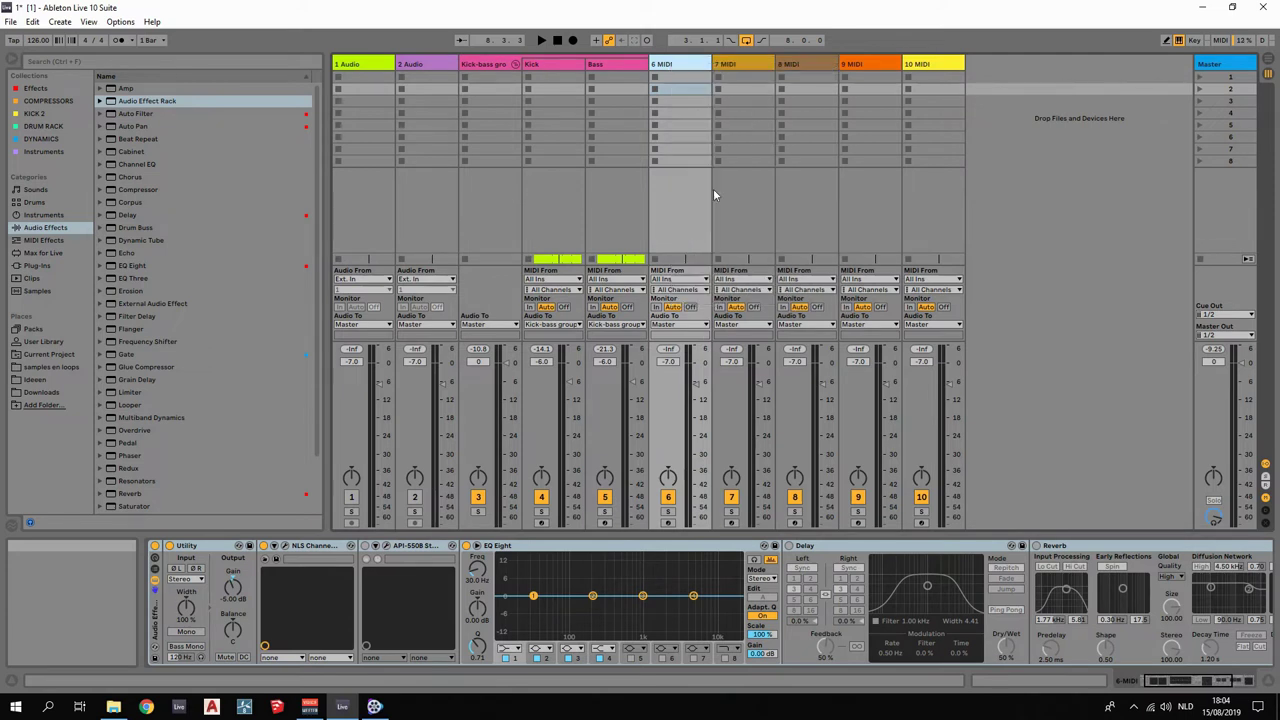
pyautogui.rightClick(652, 62)
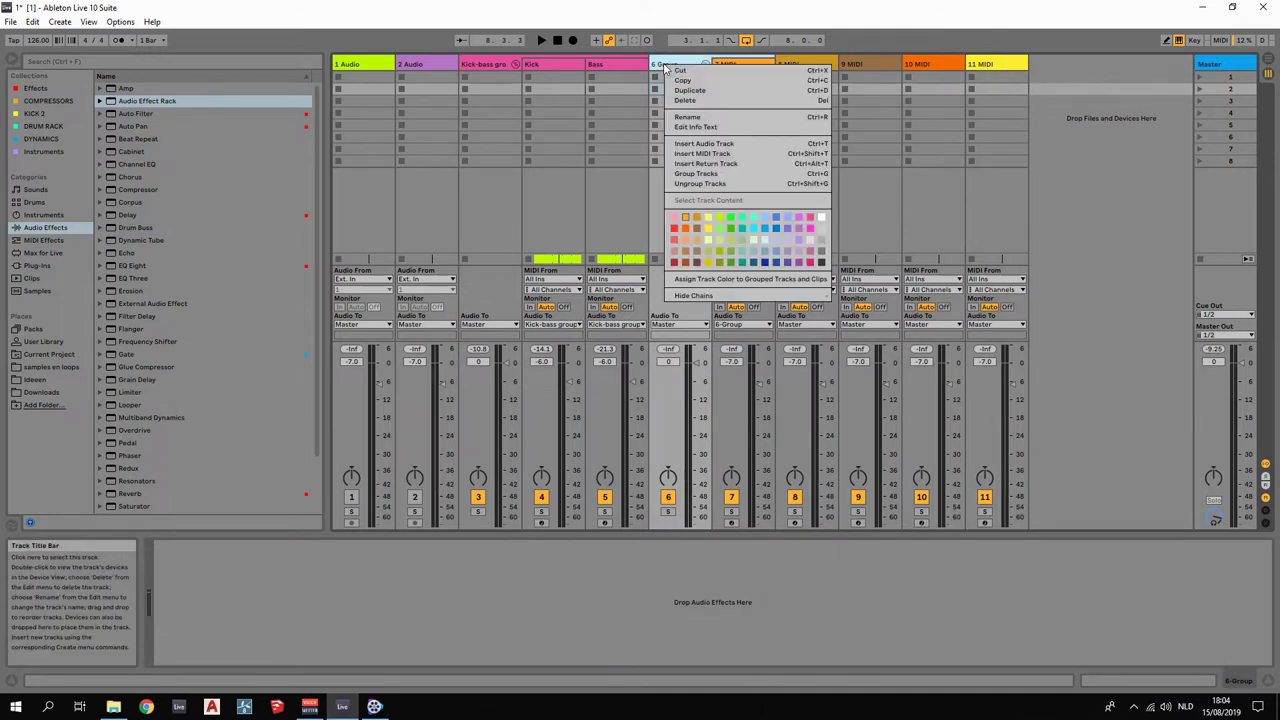
pyautogui.click(688, 121)
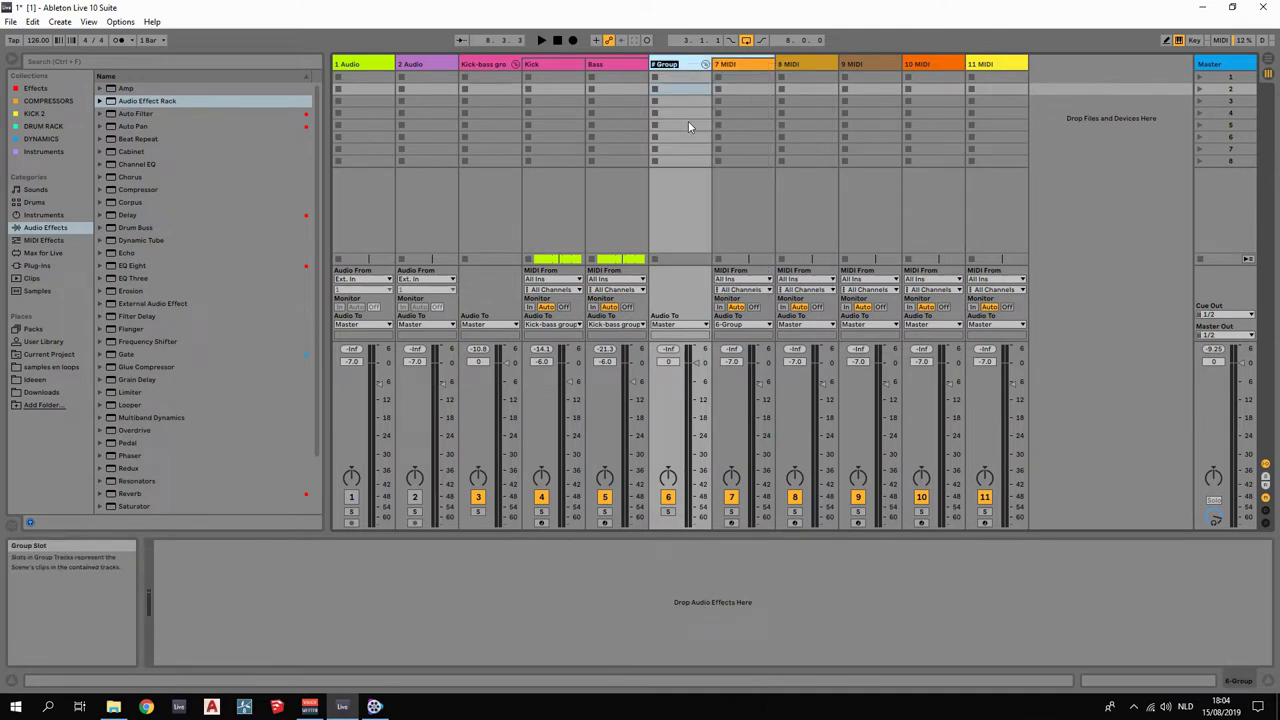
pyautogui.write('Drumg')
pyautogui.press('Return')
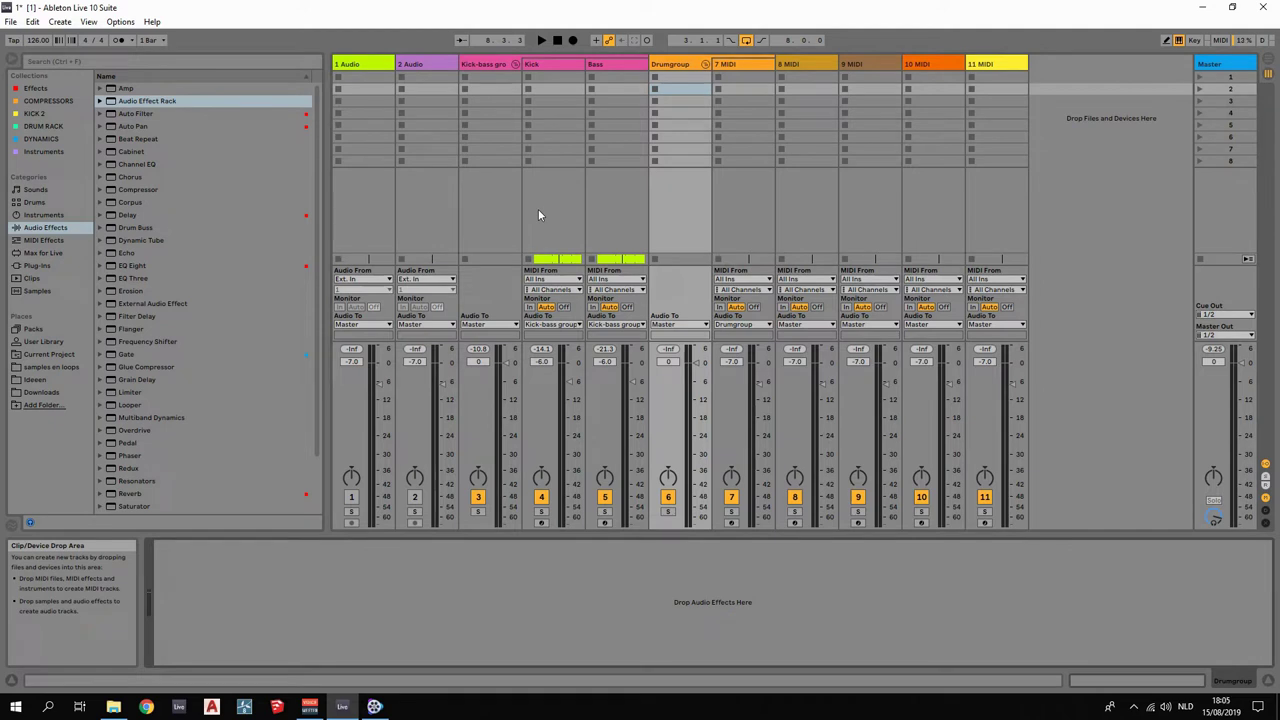
# Rename the 7 MIDI track inside Drumgroup as HH.
pyautogui.rightClick(731, 68)
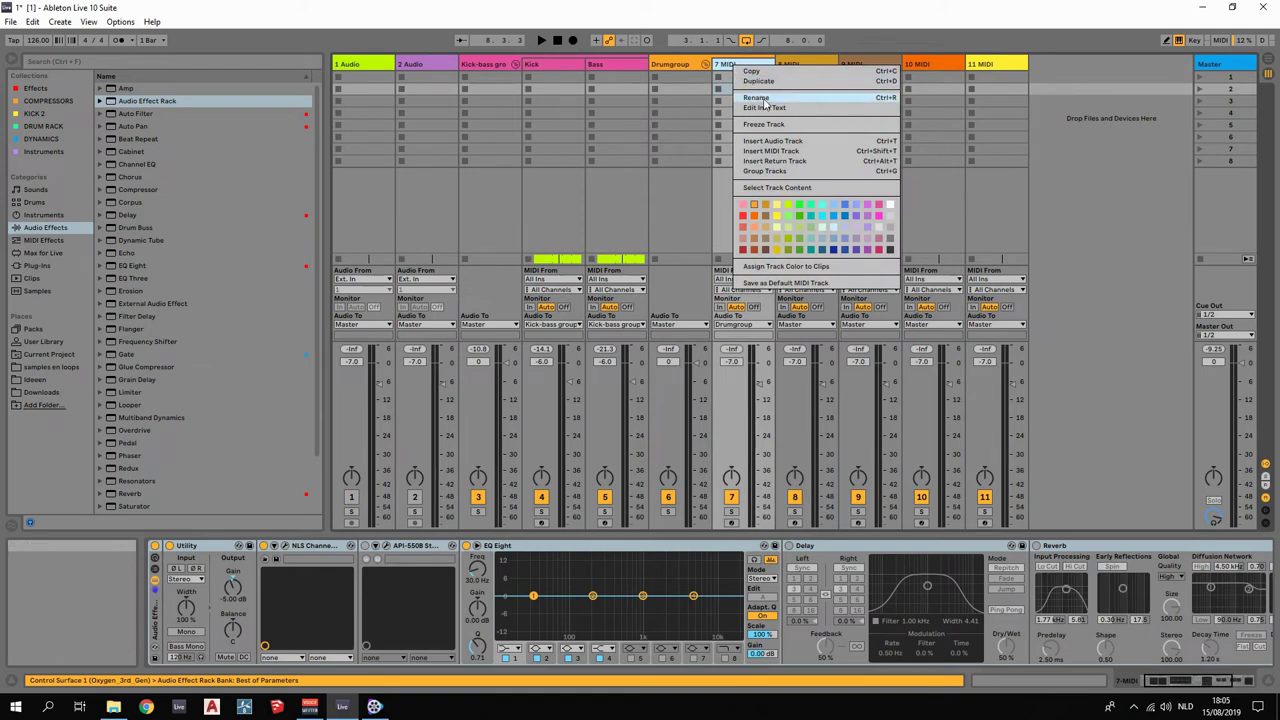
pyautogui.click(760, 98)
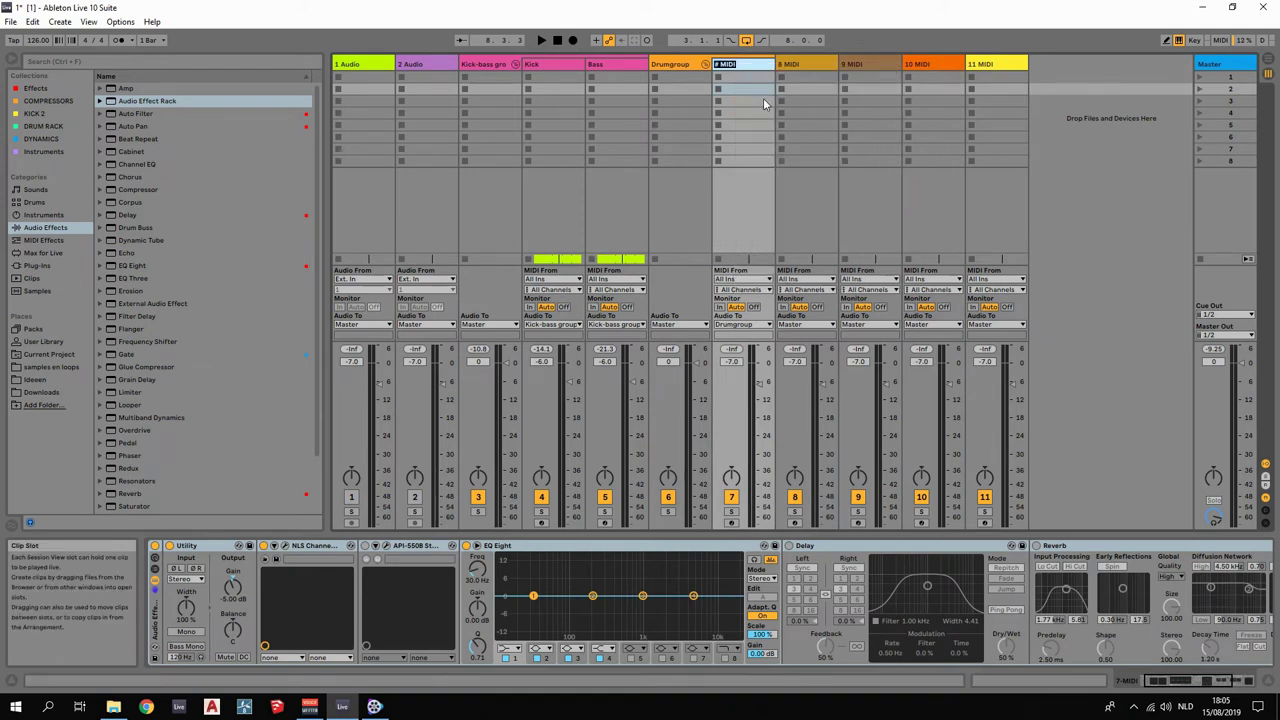
pyautogui.write('Cl')
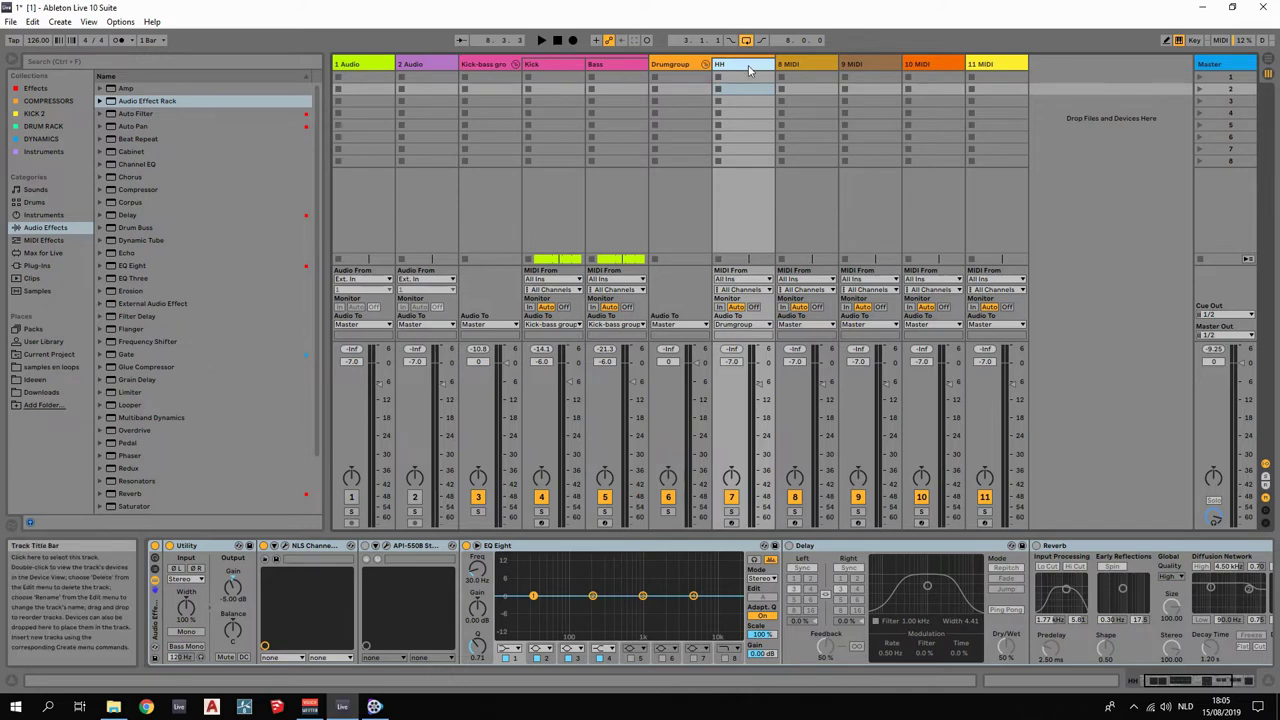
# In the Arrangement View, place HH.alc from the HH folder in Ideeen on the HH track at bar 3.
pyautogui.click(818, 302)
pyautogui.press('Tab')
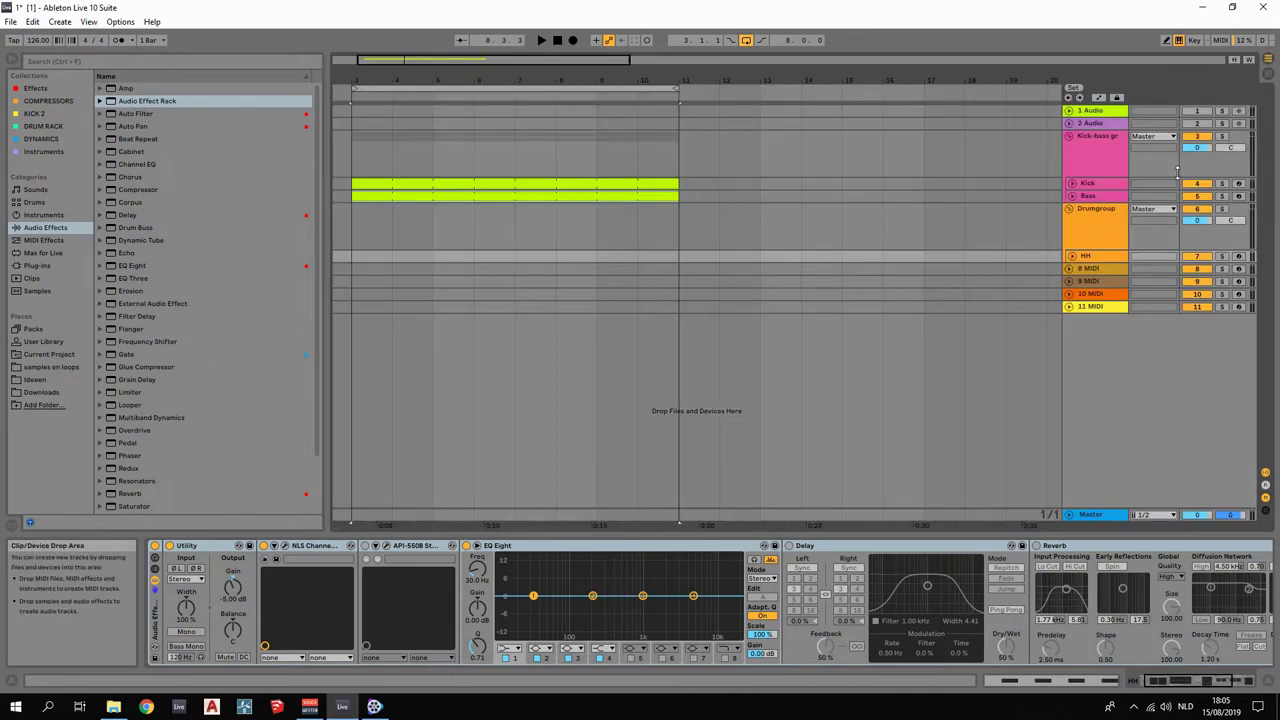
pyautogui.click(1097, 258)
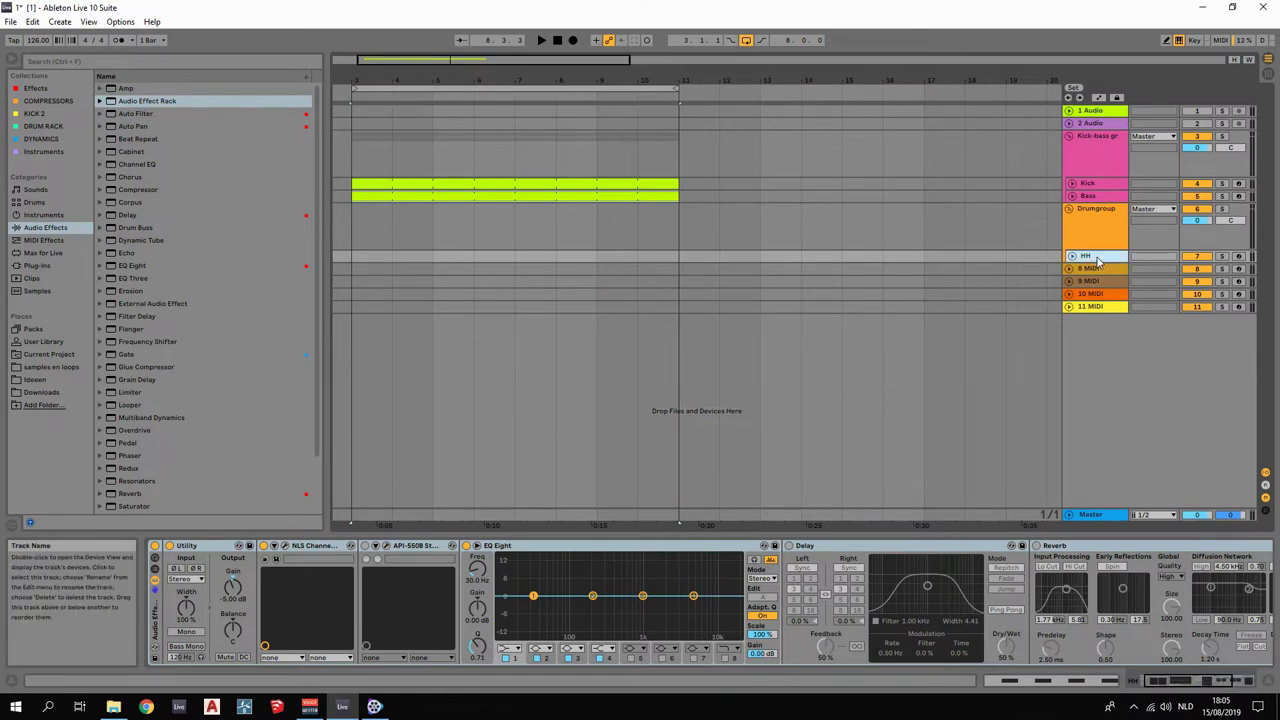
pyautogui.click(1097, 260)
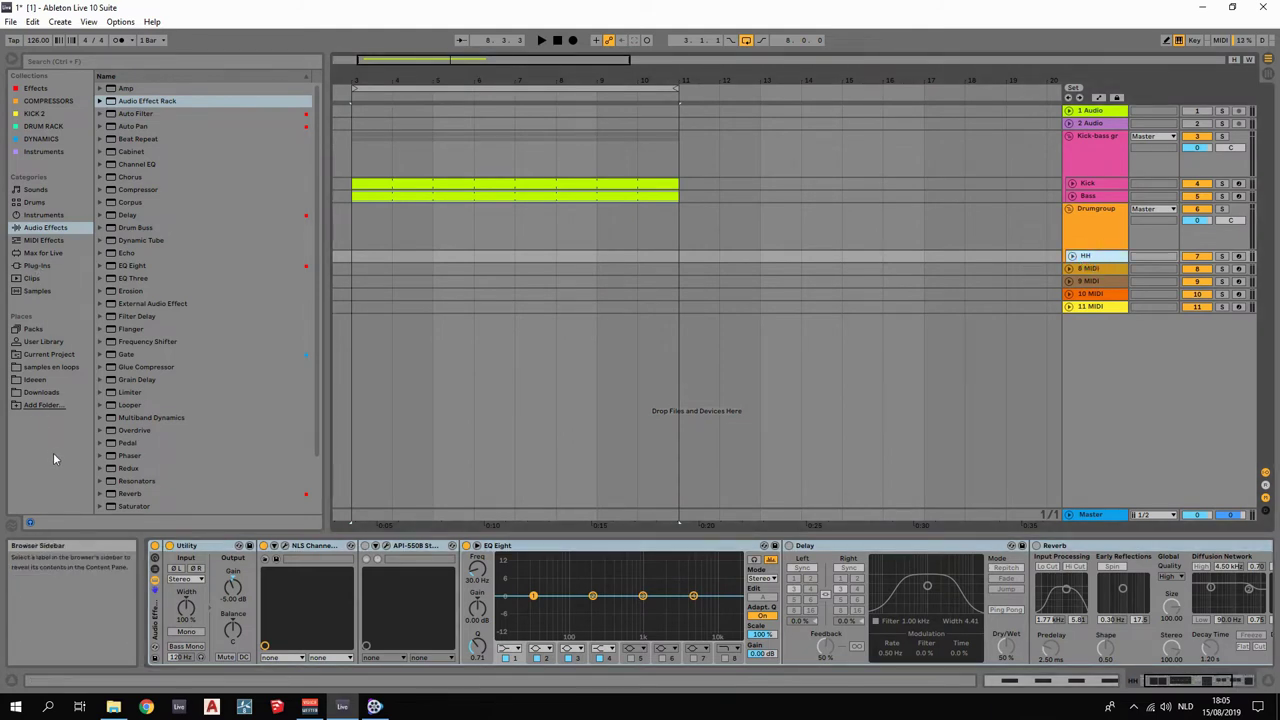
pyautogui.click(42, 380)
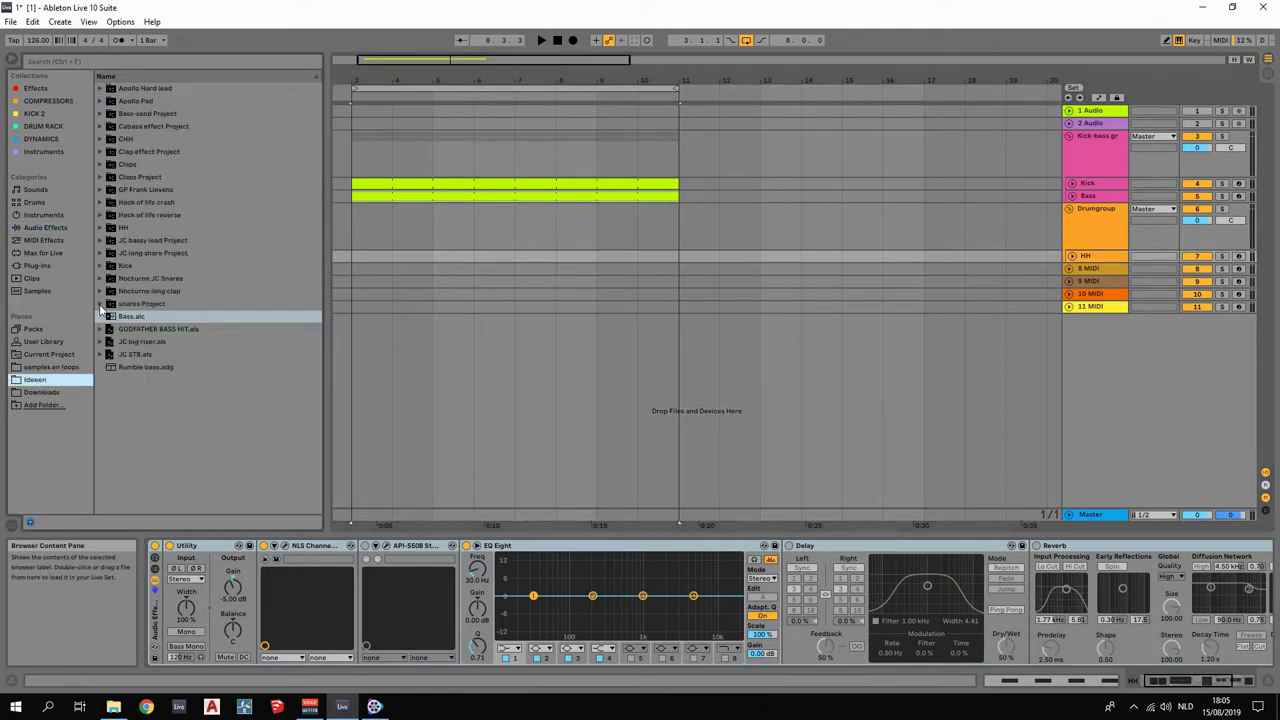
pyautogui.click(100, 304)
pyautogui.click(104, 228)
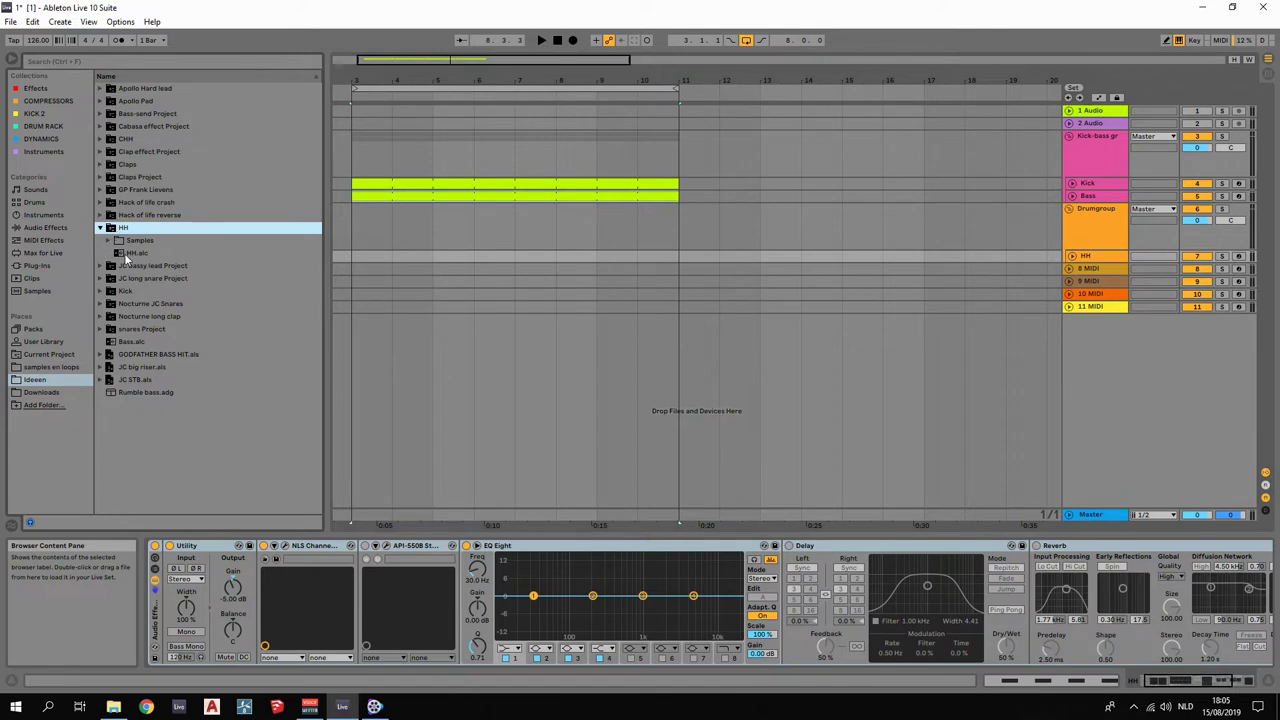
pyautogui.click(125, 254)
pyautogui.moveTo(125, 254); pyautogui.dragTo(367, 257)
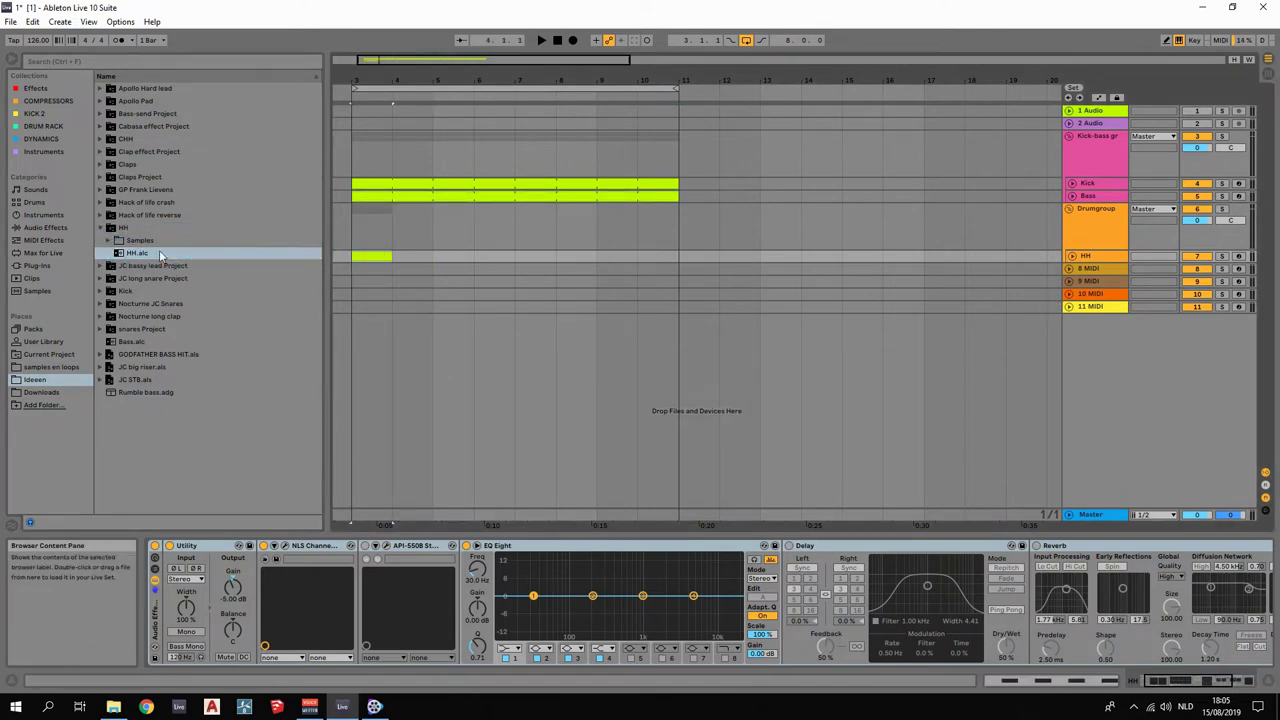
# Load UD Trance Hats-15.aif from the HH folder's imported samples as the HH track's instrument, ahead of its effect rack.
pyautogui.click(108, 241)
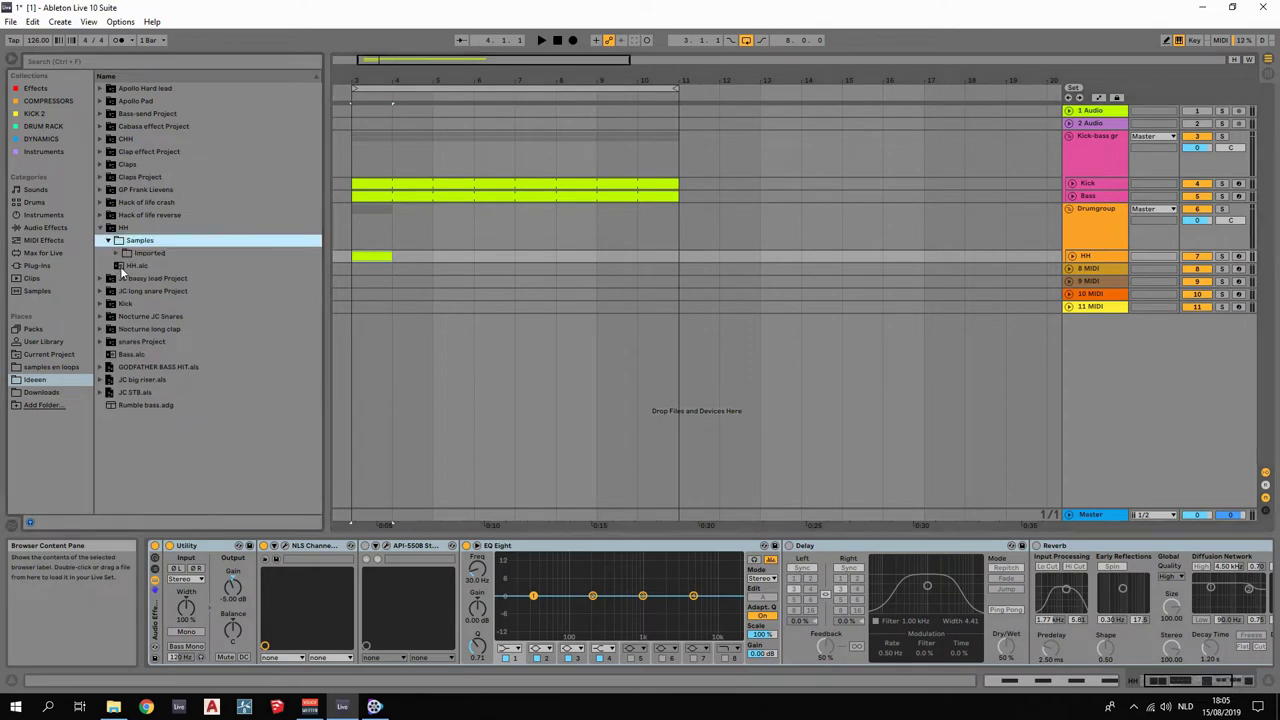
pyautogui.click(116, 255)
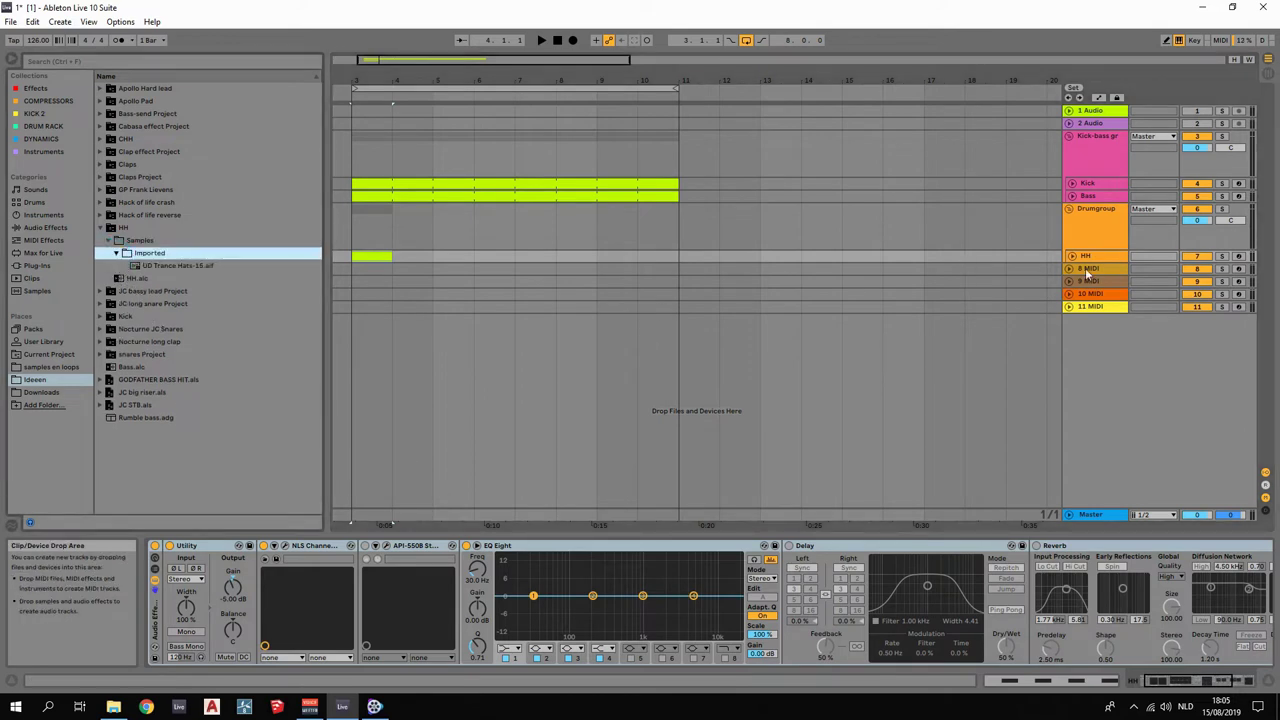
pyautogui.click(1093, 257)
pyautogui.moveTo(1199, 682); pyautogui.dragTo(1154, 681)
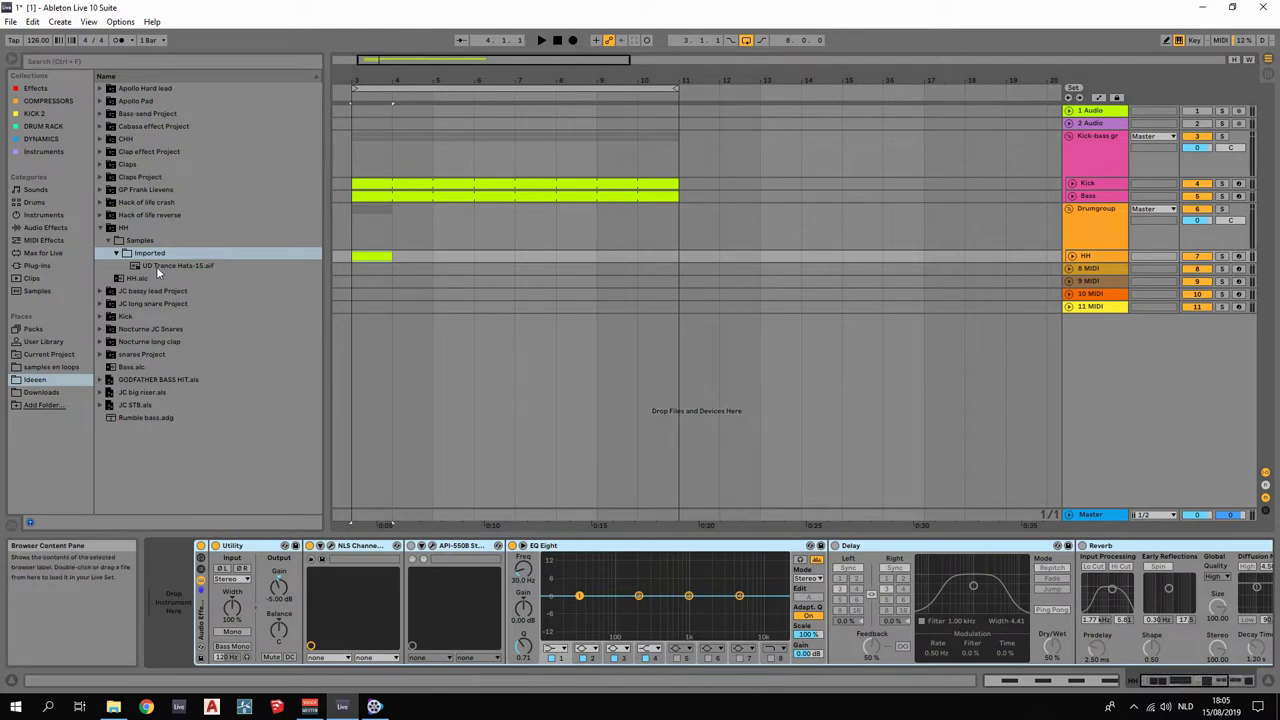
pyautogui.moveTo(156, 266); pyautogui.dragTo(150, 588)
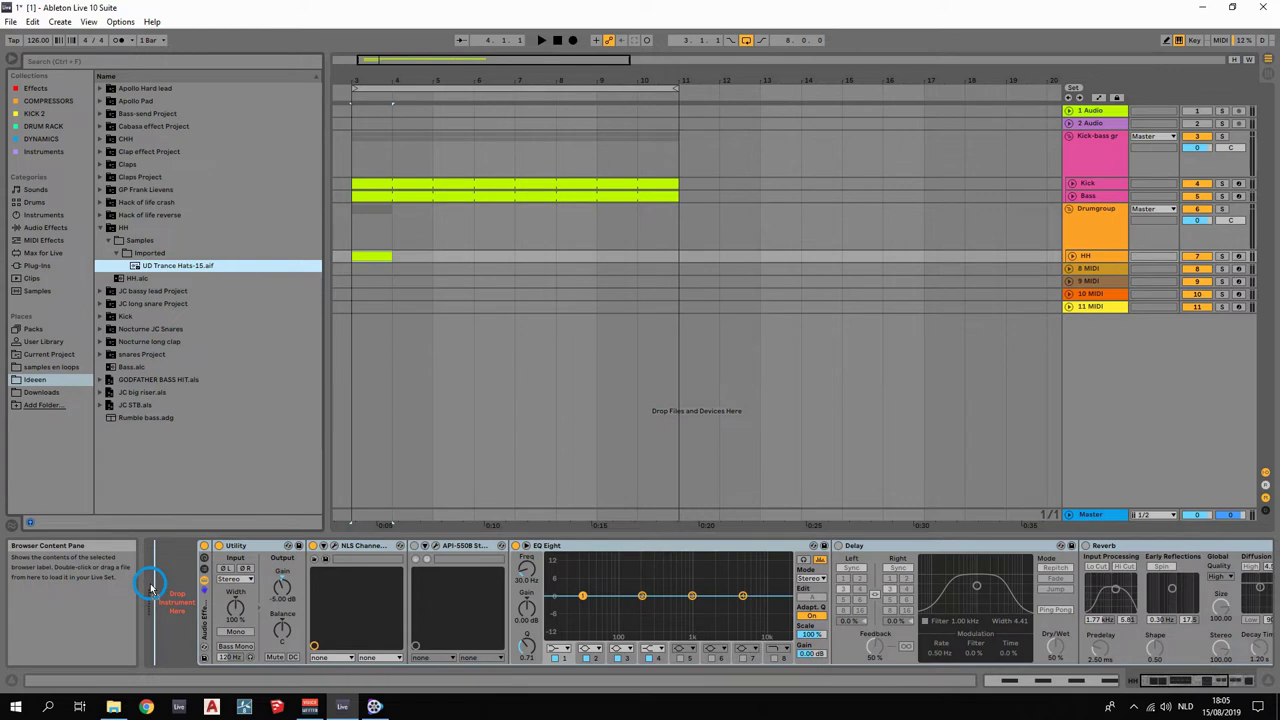
pyautogui.moveTo(150, 588); pyautogui.dragTo(160, 590)
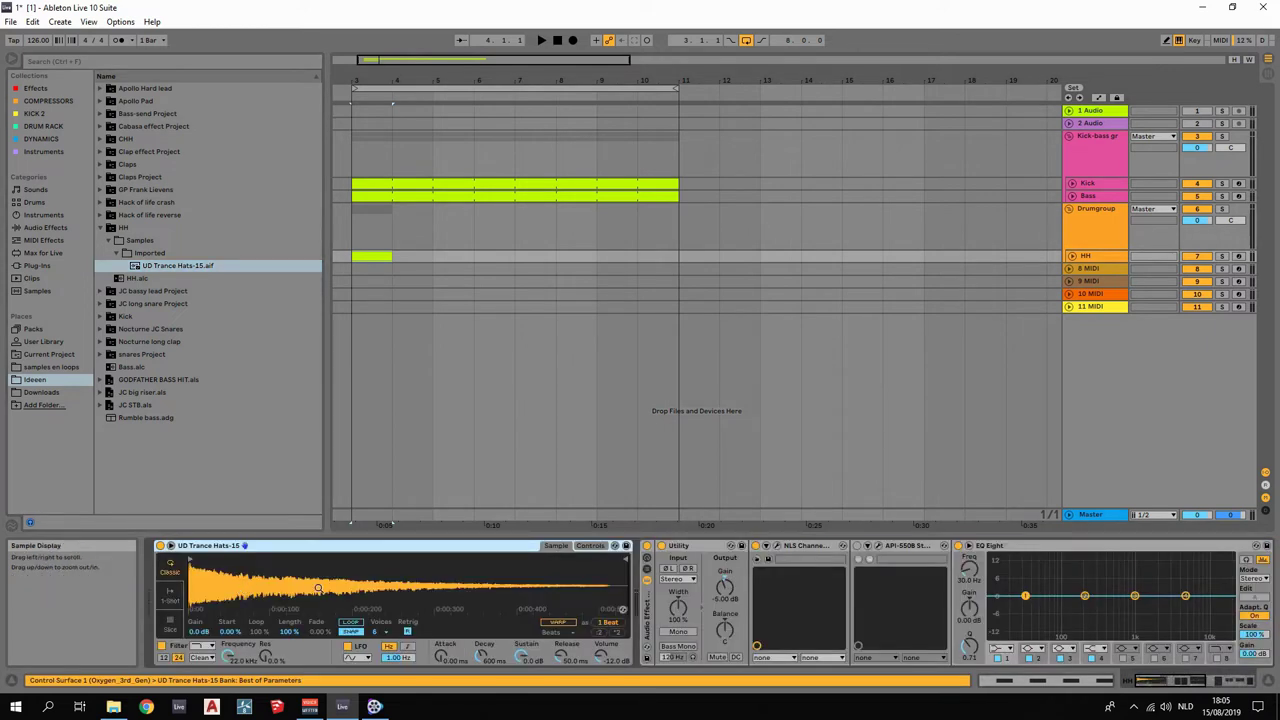
# Set the hat sampler to 1-Shot mode, shorten the sample's end to about 0.4 seconds and lengthen its fade-out.
pyautogui.click(170, 600)
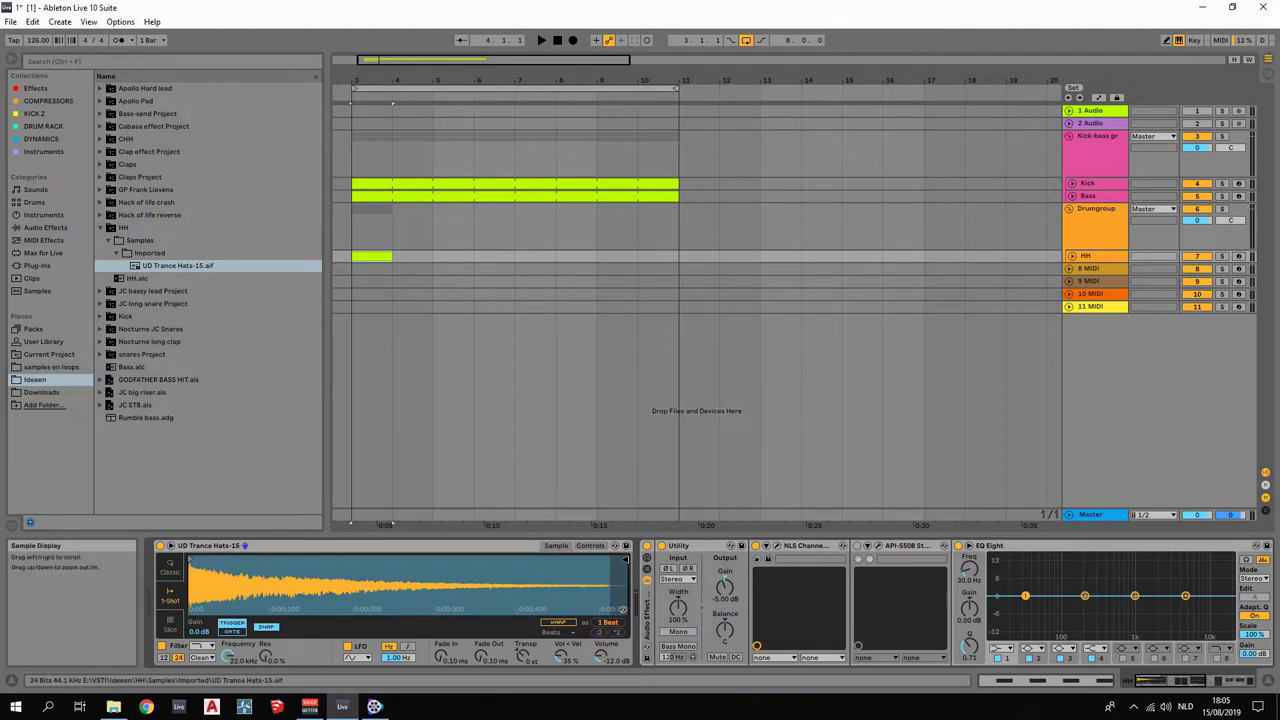
pyautogui.moveTo(627, 558); pyautogui.dragTo(514, 558)
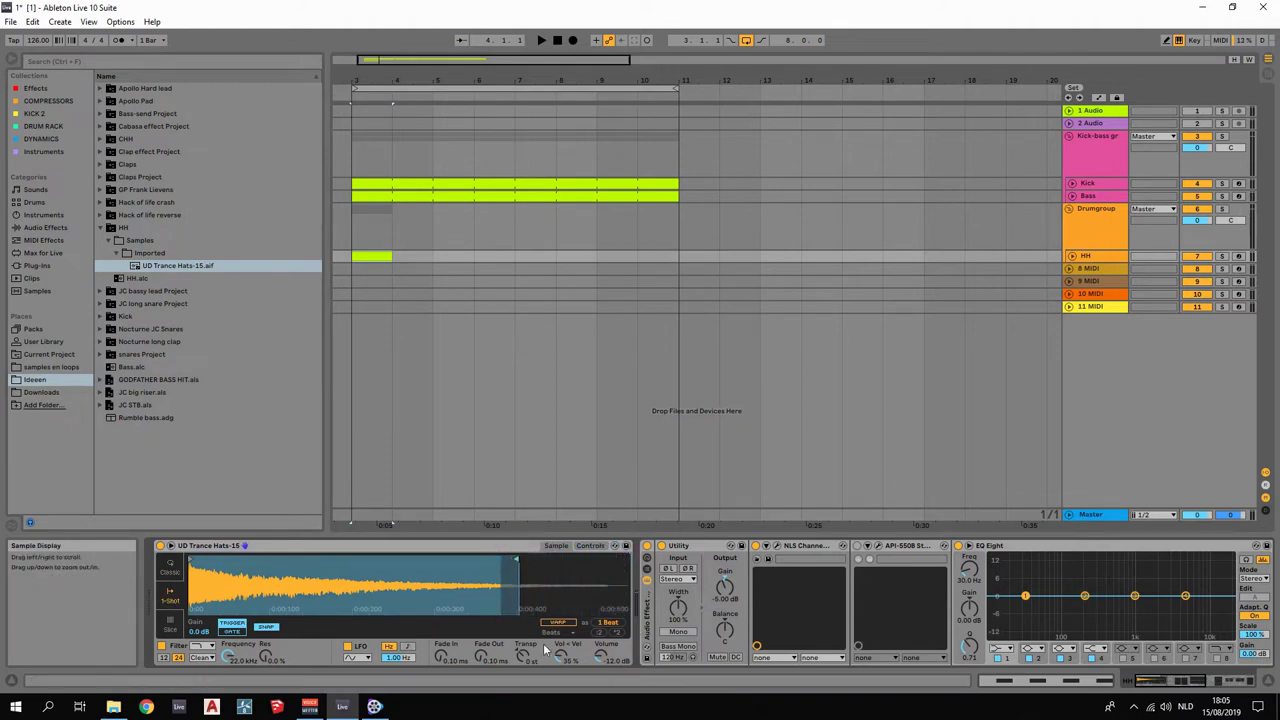
pyautogui.moveTo(481, 656); pyautogui.dragTo(481, 630)
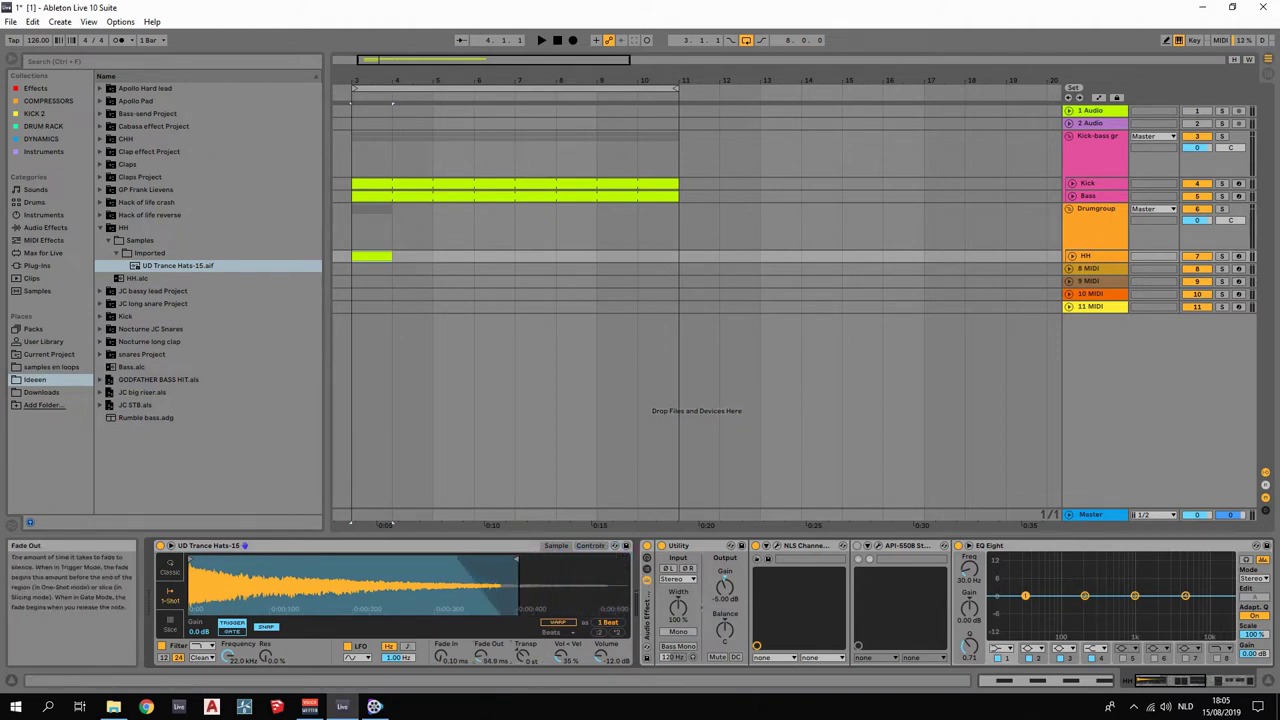
# Play the arrangement briefly, open the HH clip's notes and move the hi-hat notes up one octave to C3.
pyautogui.click(1085, 257)
pyautogui.press('space')
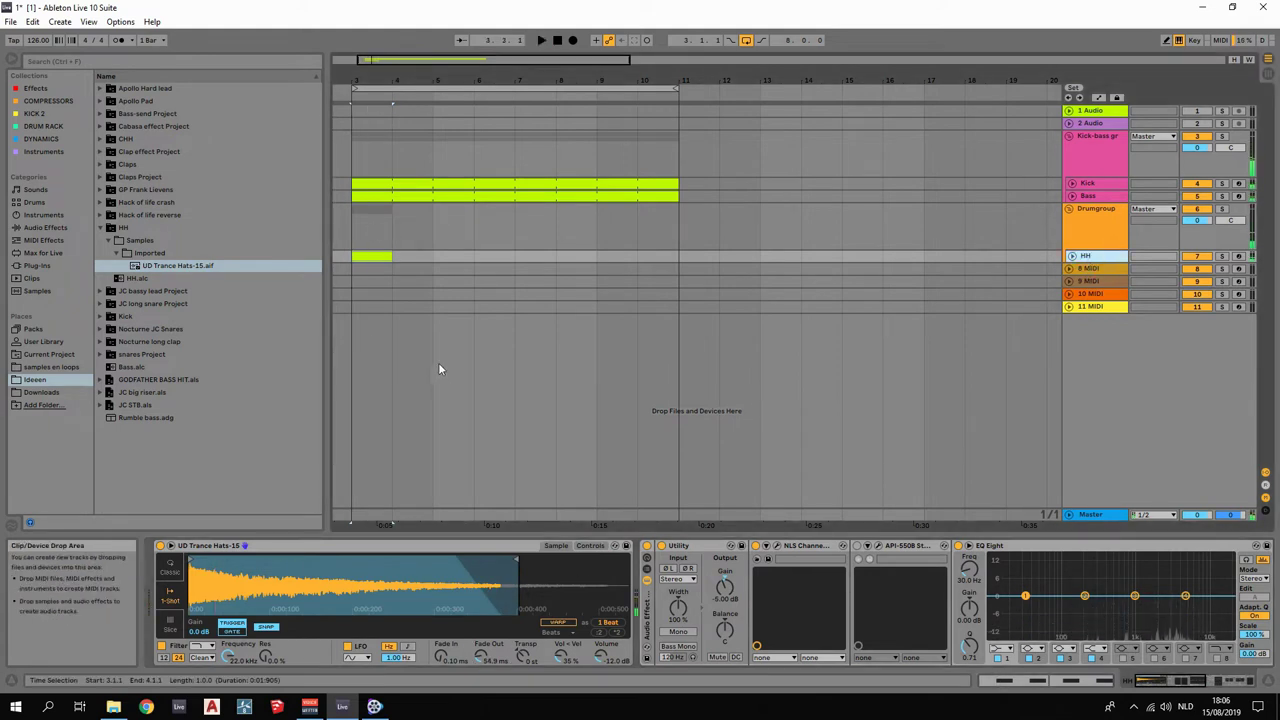
pyautogui.click(366, 256)
pyautogui.moveTo(611, 535); pyautogui.dragTo(590, 140)
pyautogui.moveTo(1192, 372); pyautogui.dragTo(471, 600)
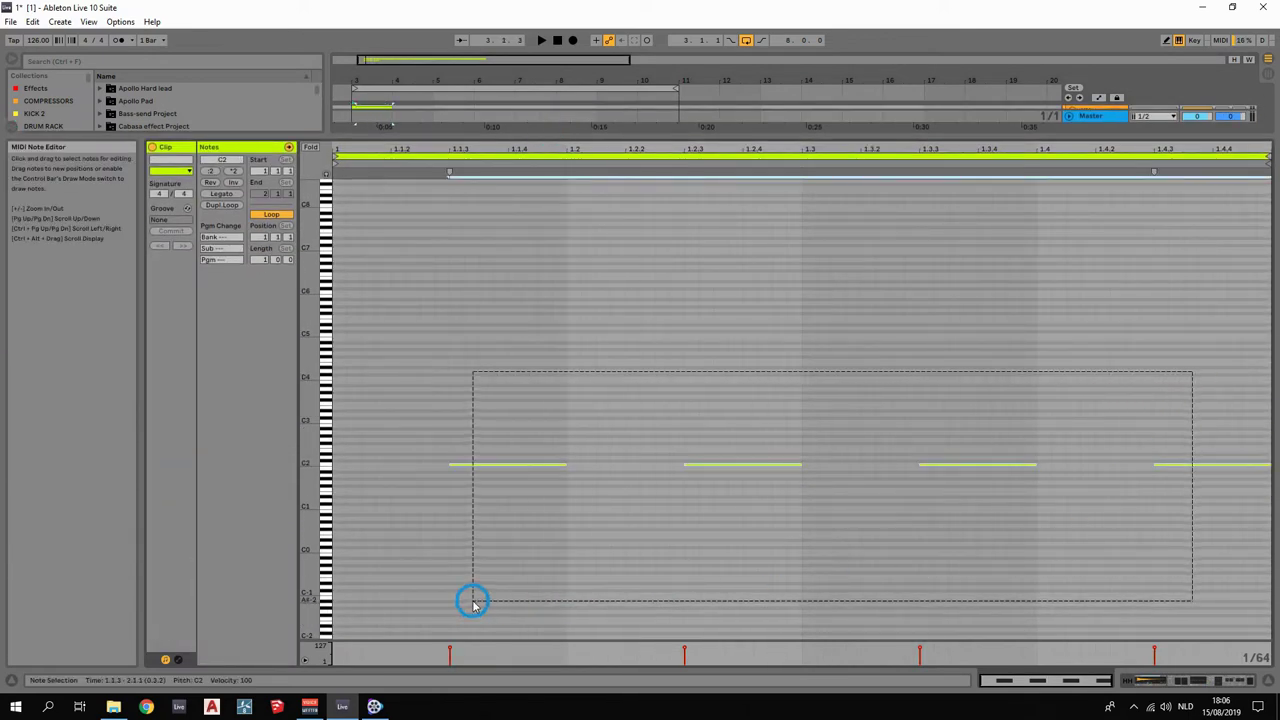
pyautogui.moveTo(465, 470); pyautogui.dragTo(463, 421)
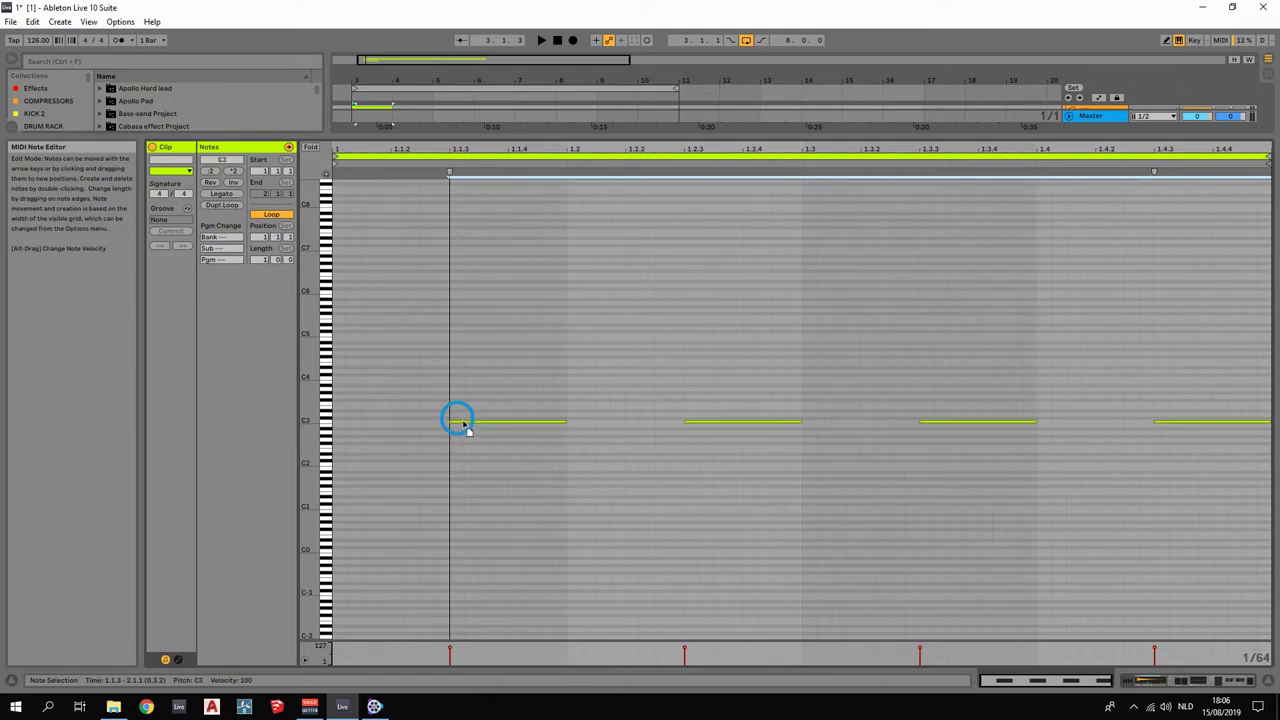
# Listen to the transposed hi-hat notes, reduce the note editor, and shorten the hat sample's end to about 0.37 seconds on the HH track.
pyautogui.press('space')
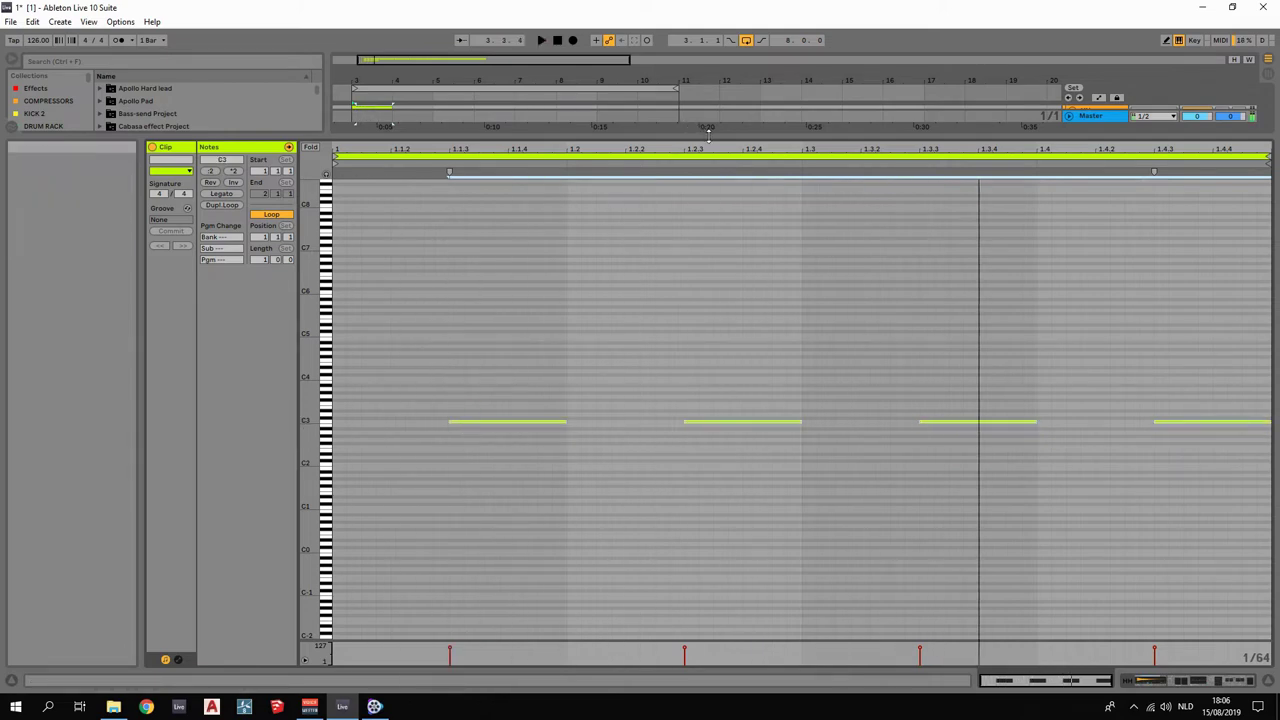
pyautogui.moveTo(708, 132); pyautogui.dragTo(657, 477)
pyautogui.press('space')
pyautogui.click(1087, 256)
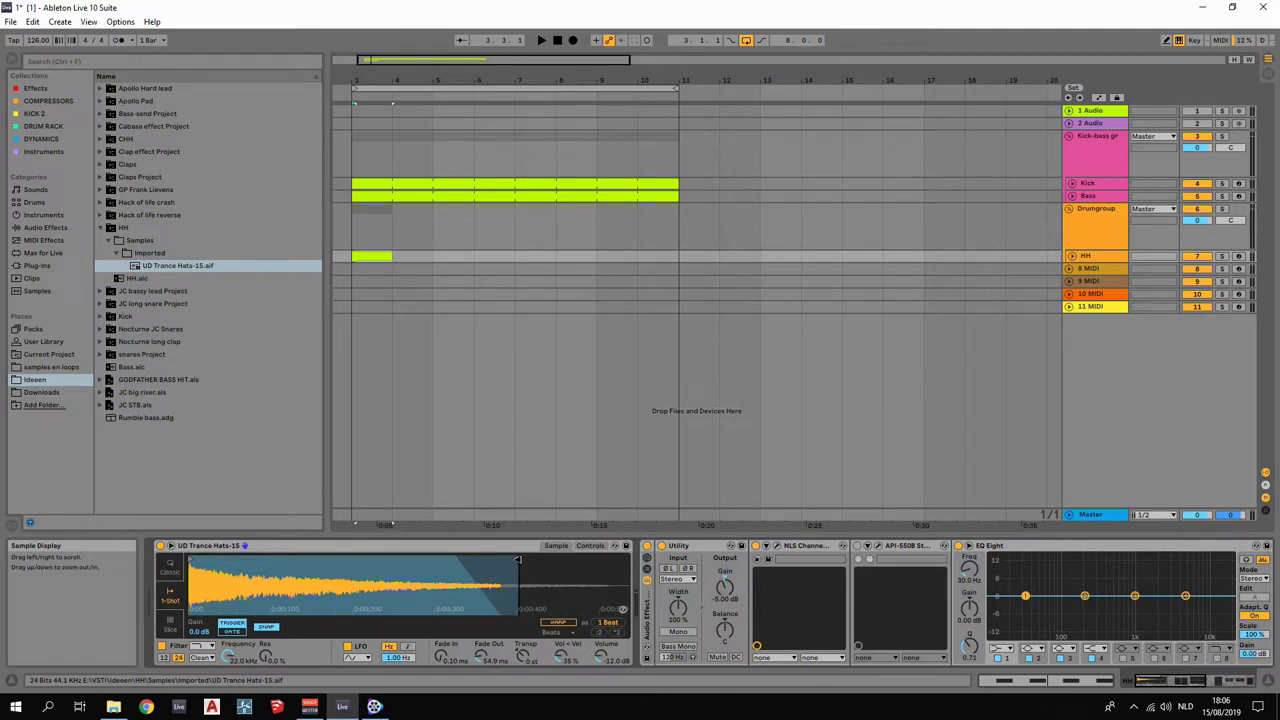
pyautogui.moveTo(517, 560); pyautogui.dragTo(491, 548)
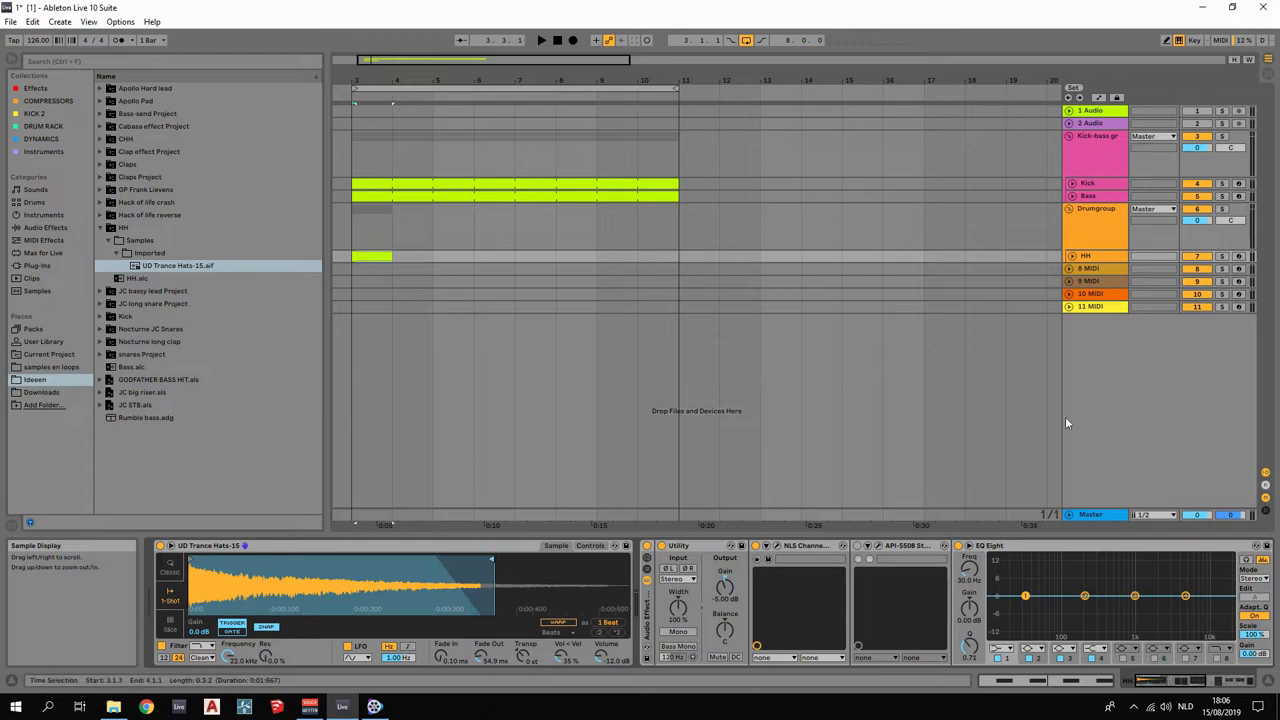
# Turn on the API-550B equalizer in the HH effect rack and give its high band a slight boost at 10K.
pyautogui.click(1097, 258)
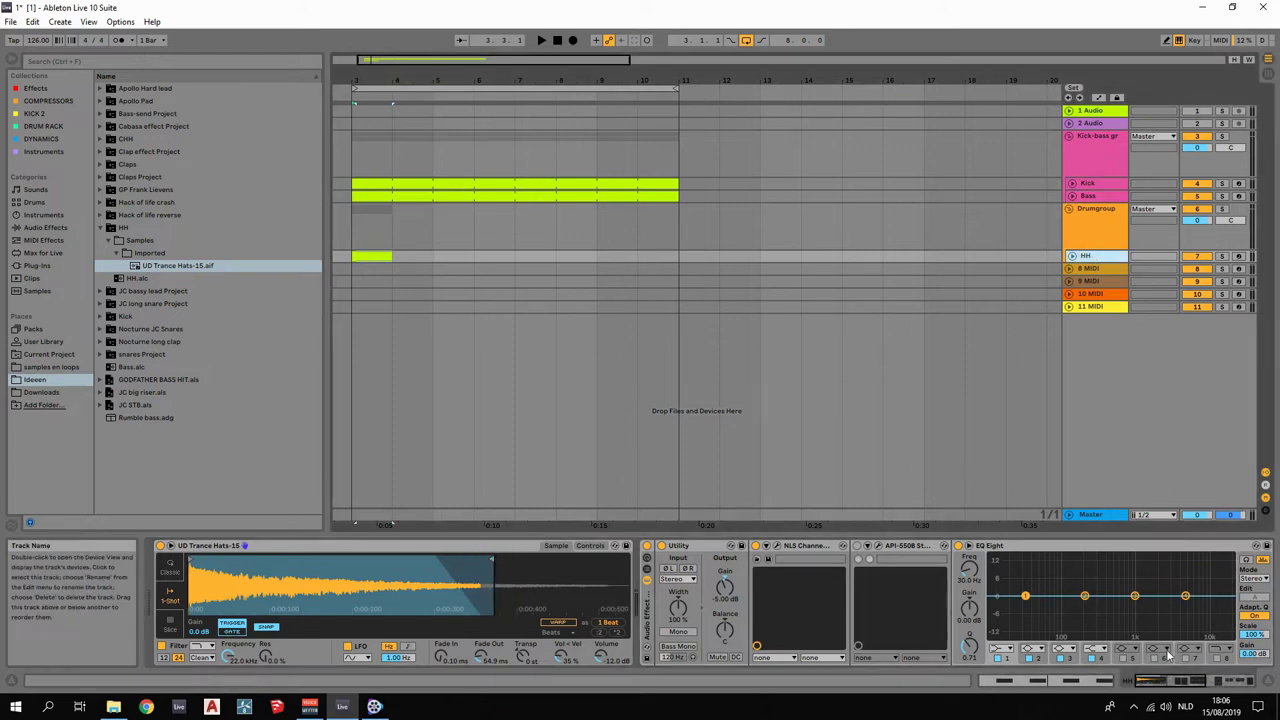
pyautogui.moveTo(1153, 683)
pyautogui.mouseDown()
pyautogui.moveTo(1203, 681)
pyautogui.moveTo(1153, 688)
pyautogui.mouseUp()
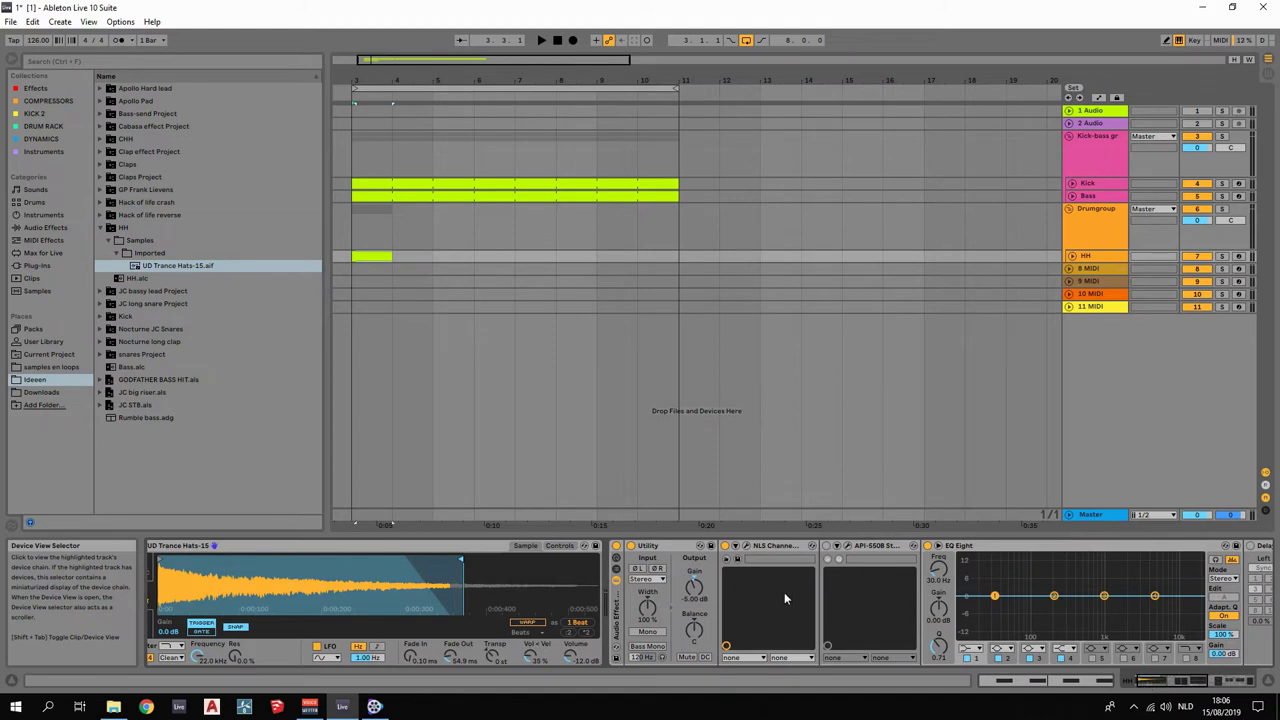
pyautogui.moveTo(1197, 683); pyautogui.dragTo(1187, 683)
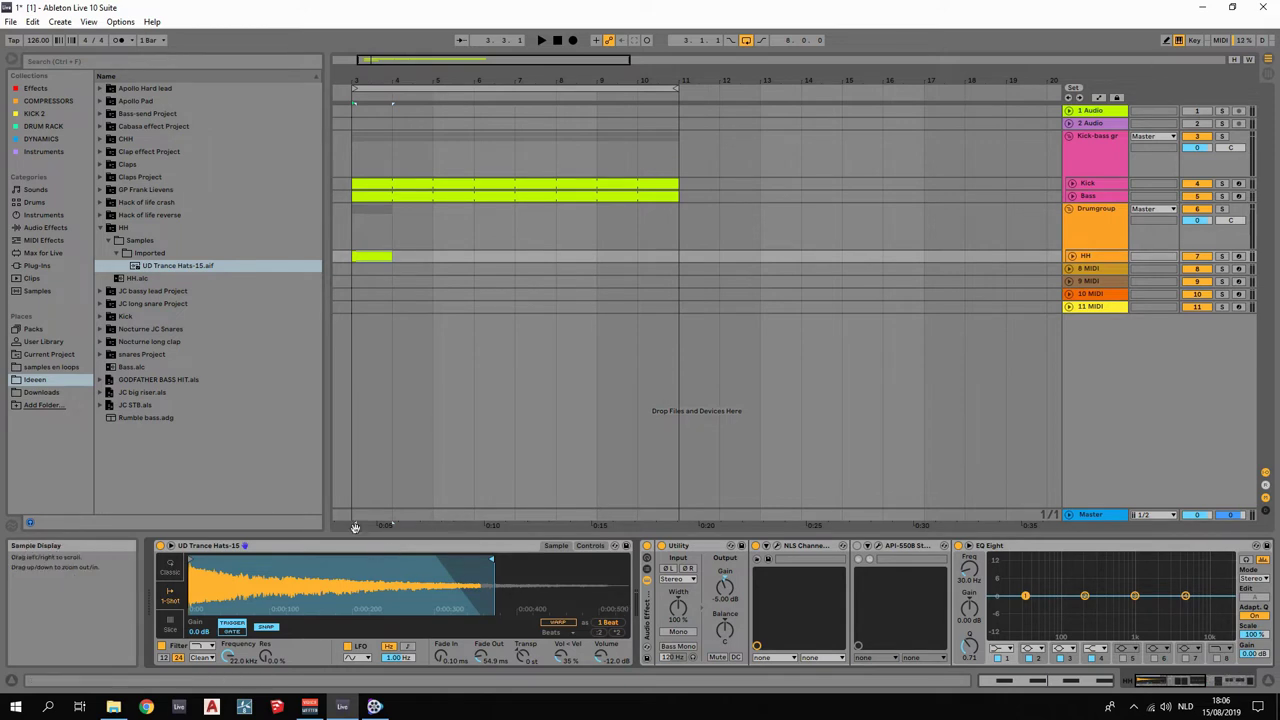
pyautogui.click(1094, 258)
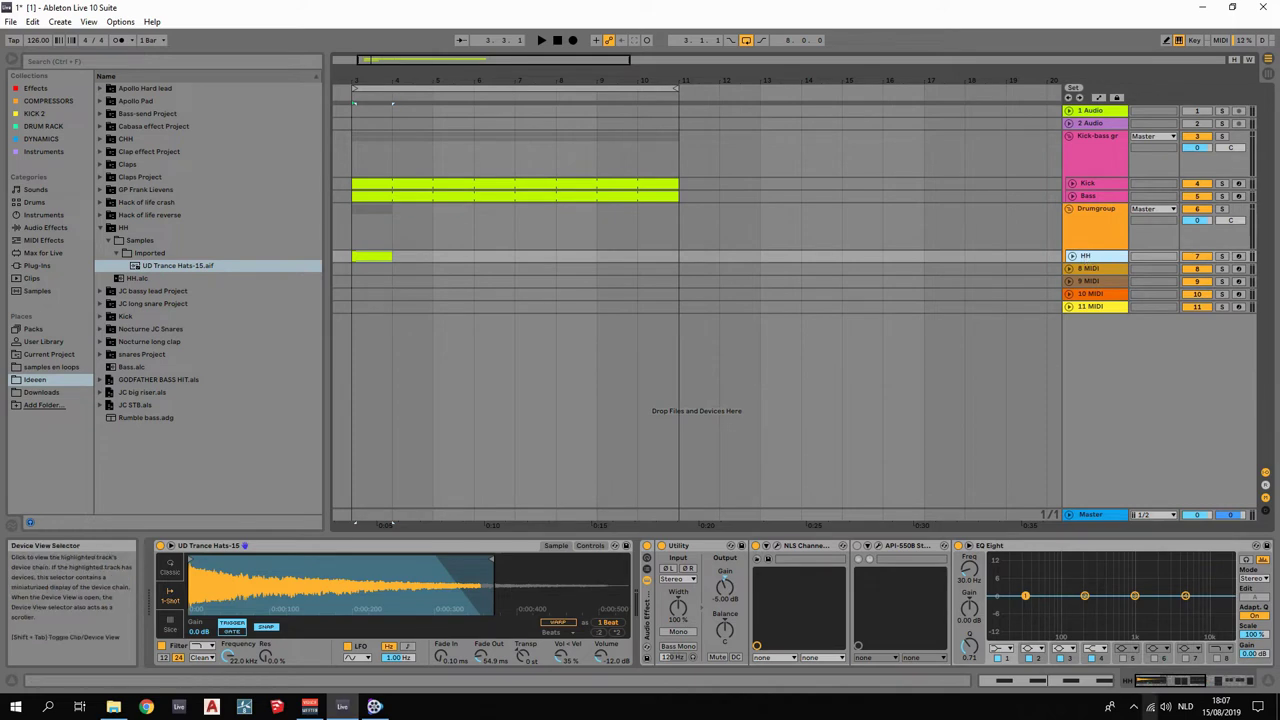
pyautogui.click(1180, 680)
pyautogui.moveTo(1180, 680)
pyautogui.mouseDown()
pyautogui.moveTo(1194, 678)
pyautogui.moveTo(1155, 683)
pyautogui.mouseUp()
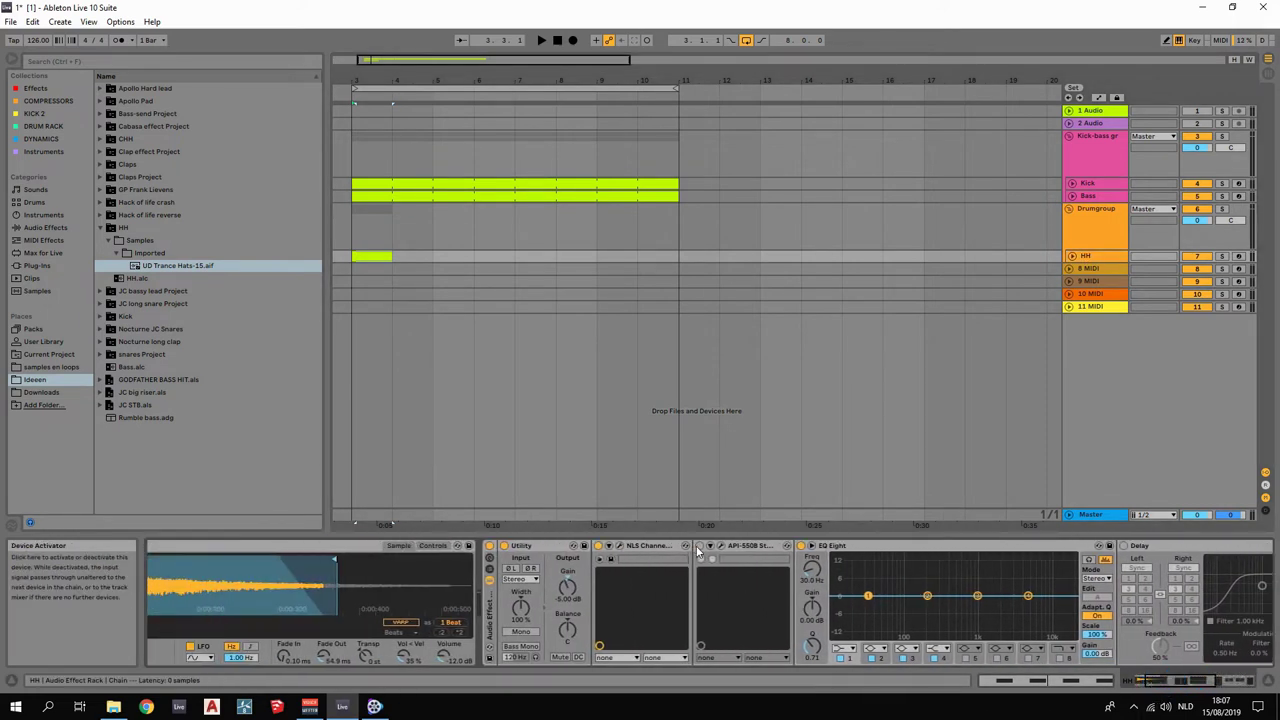
pyautogui.click(721, 546)
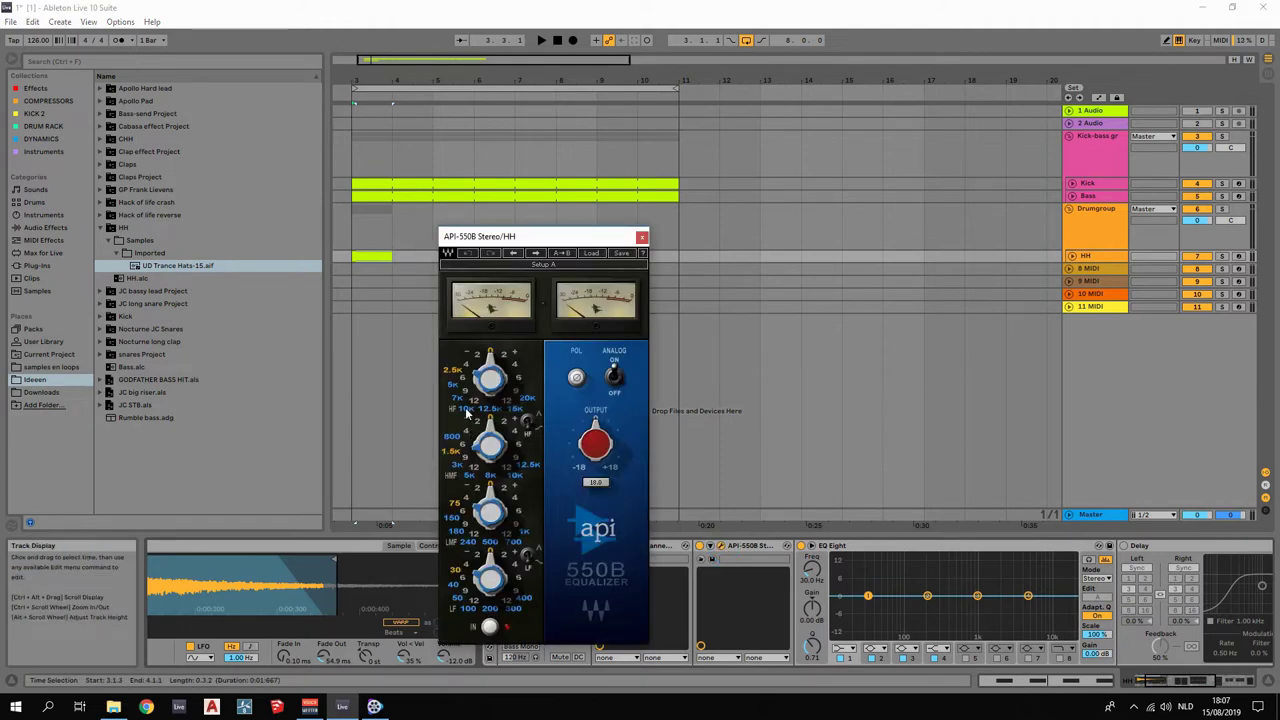
pyautogui.click(467, 410)
pyautogui.click(505, 360)
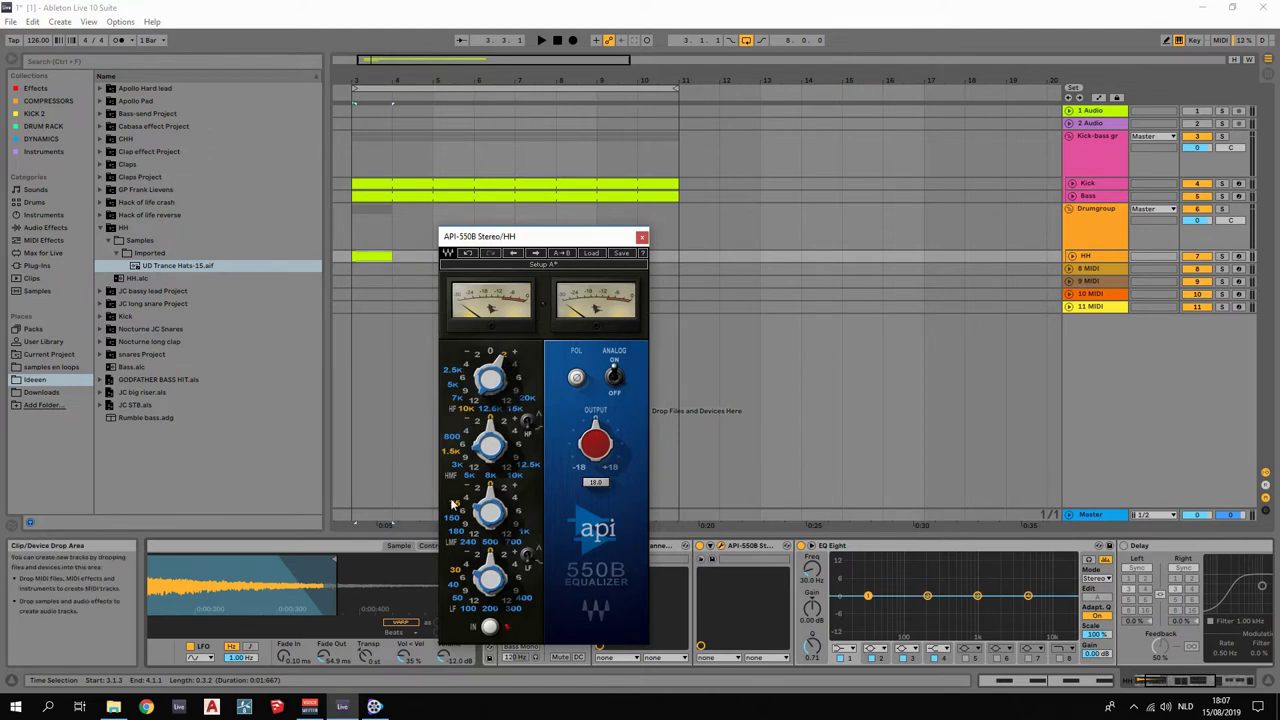
pyautogui.click(643, 239)
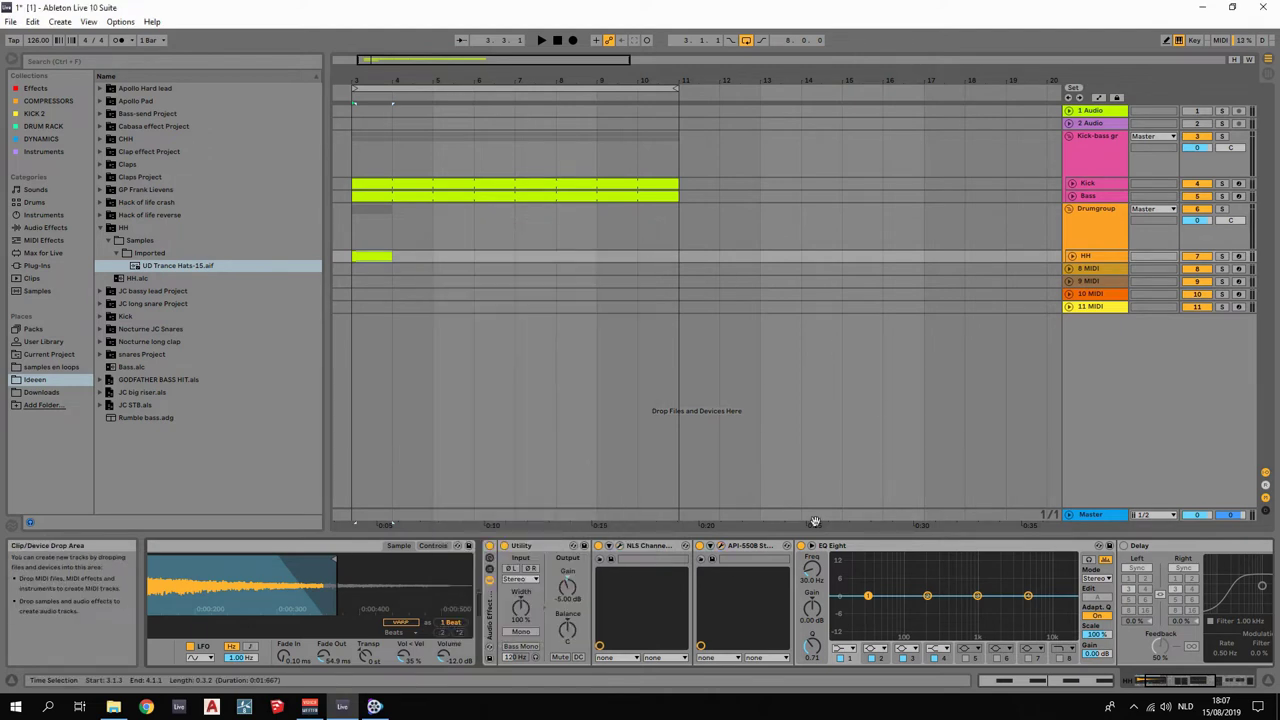
# Extend the HH clip to bar 11 to match the Kick and Bass clips, and return to the start of the HH device chain.
pyautogui.click(1219, 680)
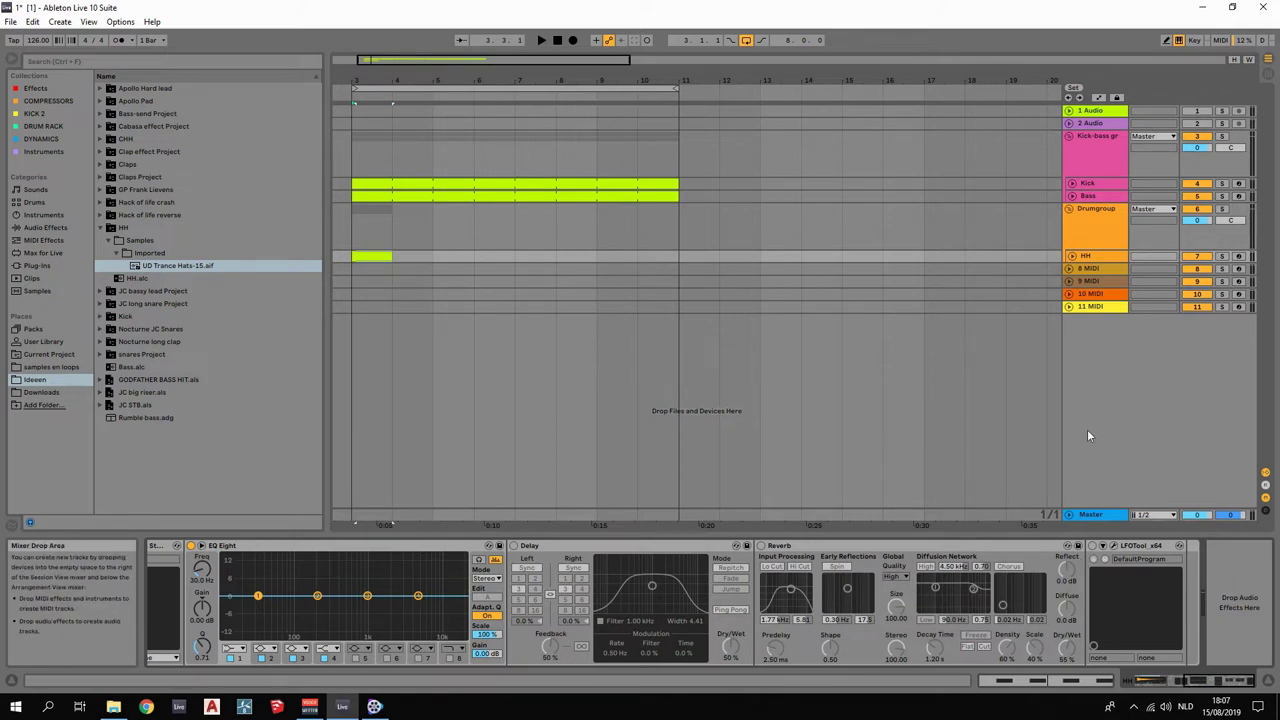
pyautogui.click(1114, 398)
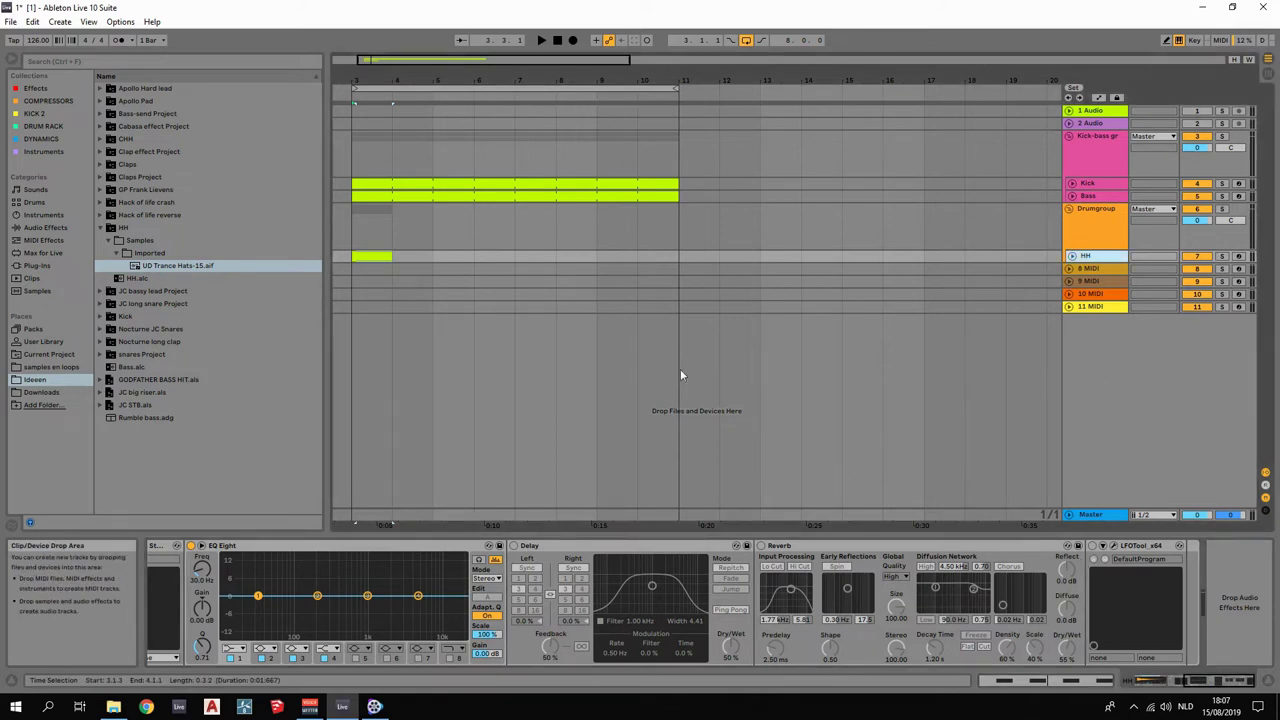
pyautogui.click(389, 256)
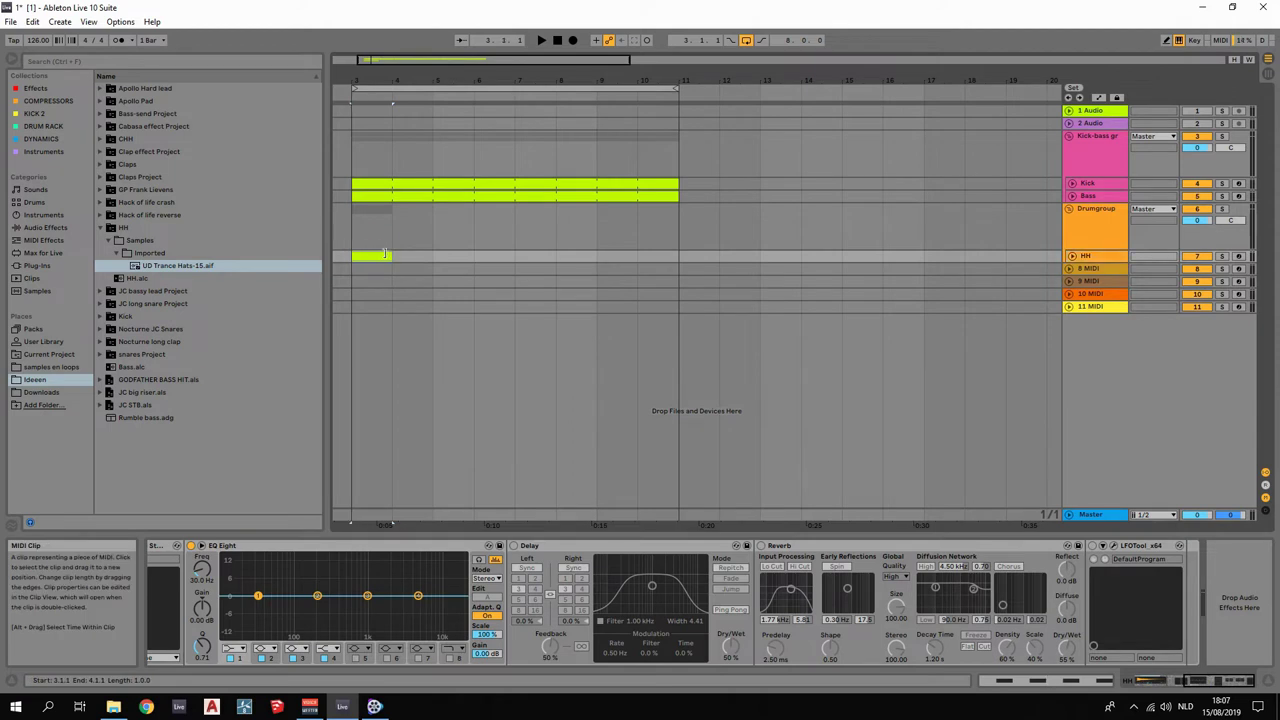
pyautogui.doubleClick(387, 257)
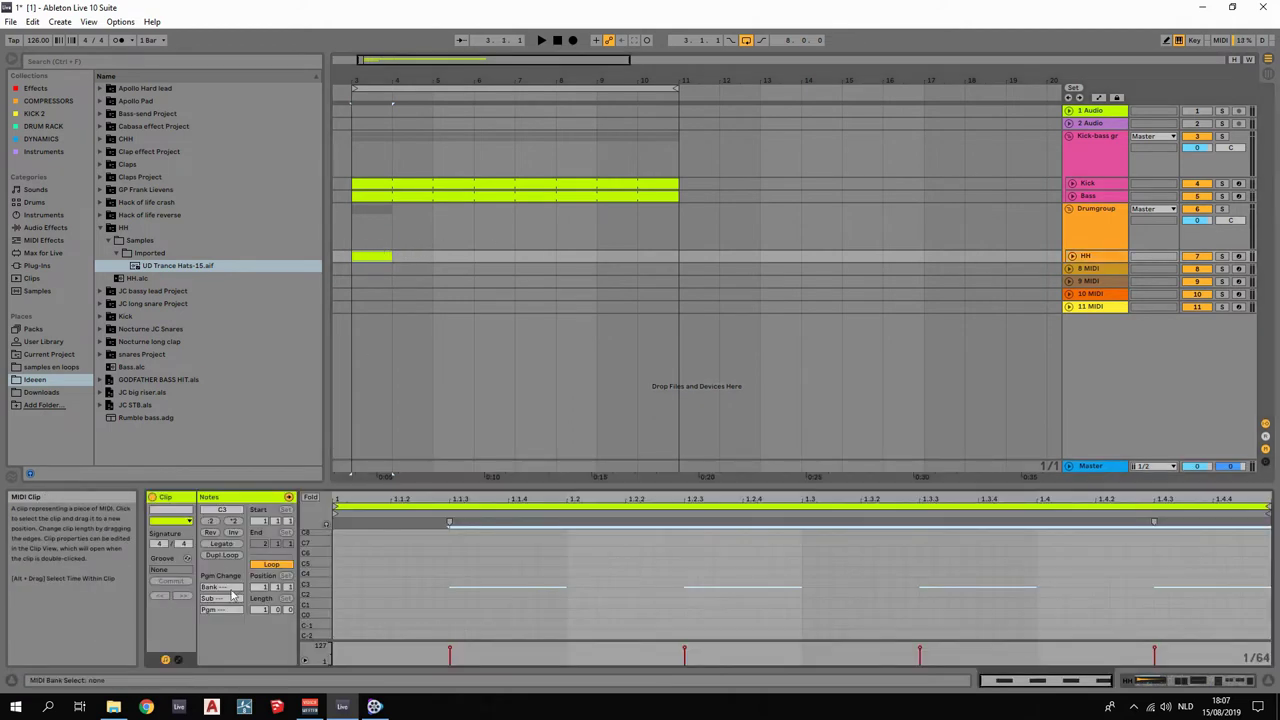
pyautogui.moveTo(389, 257); pyautogui.dragTo(684, 240)
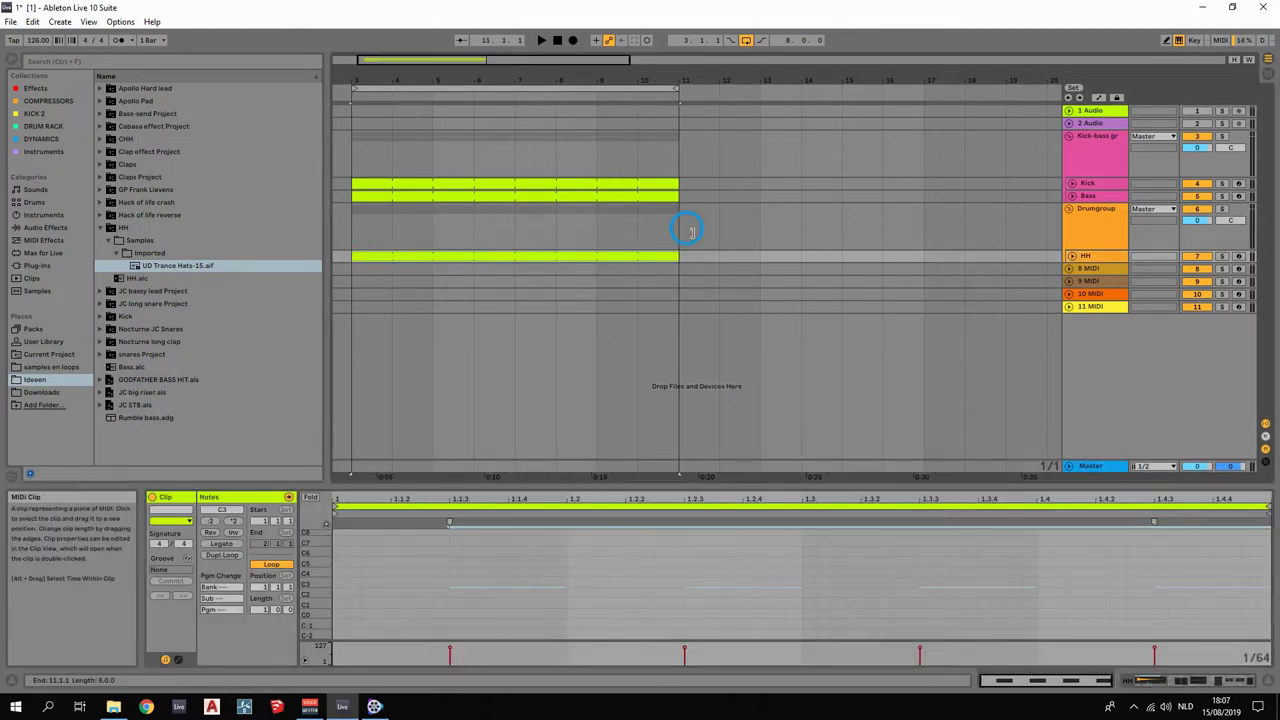
pyautogui.click(1088, 258)
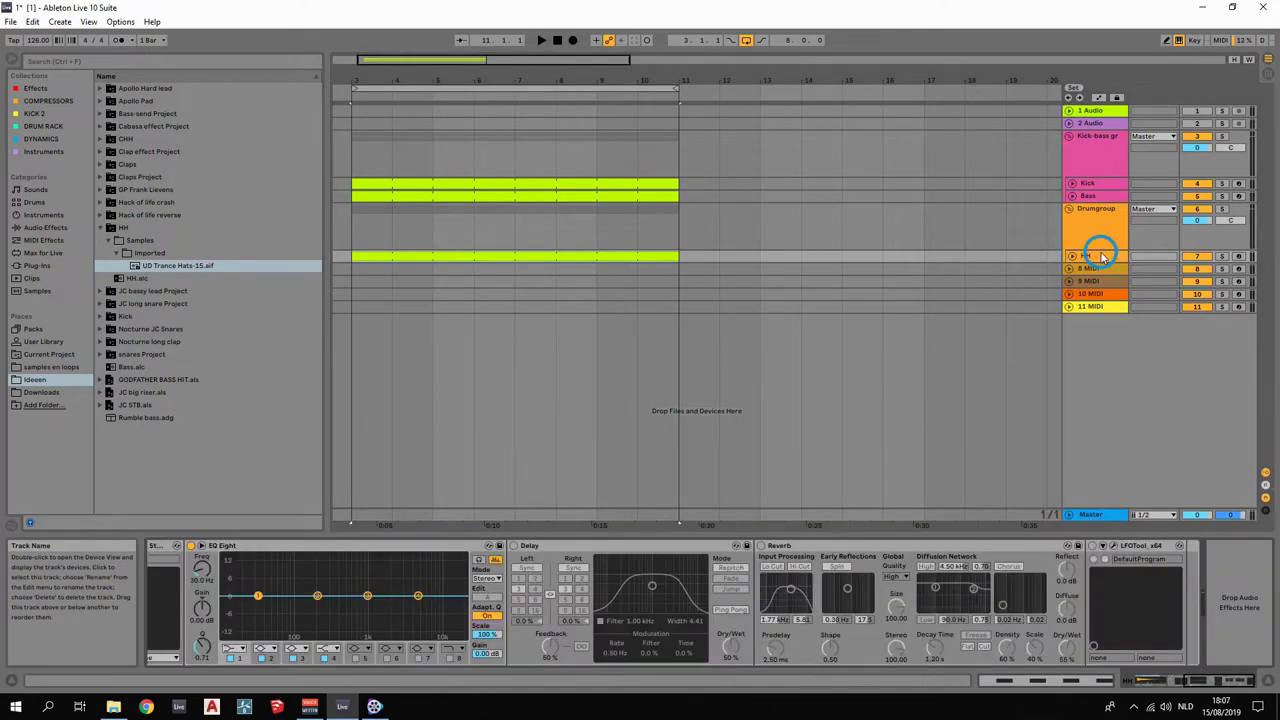
pyautogui.scroll(5, 1210, 663)
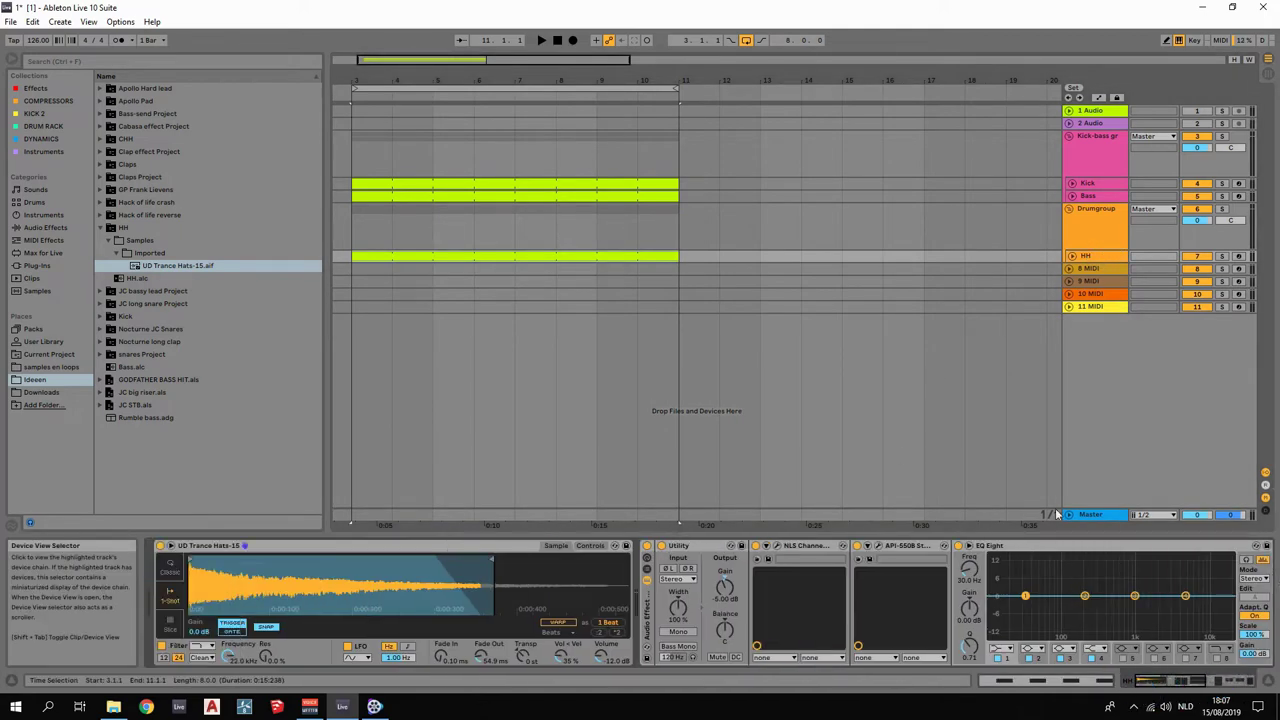
pyautogui.click(1090, 258)
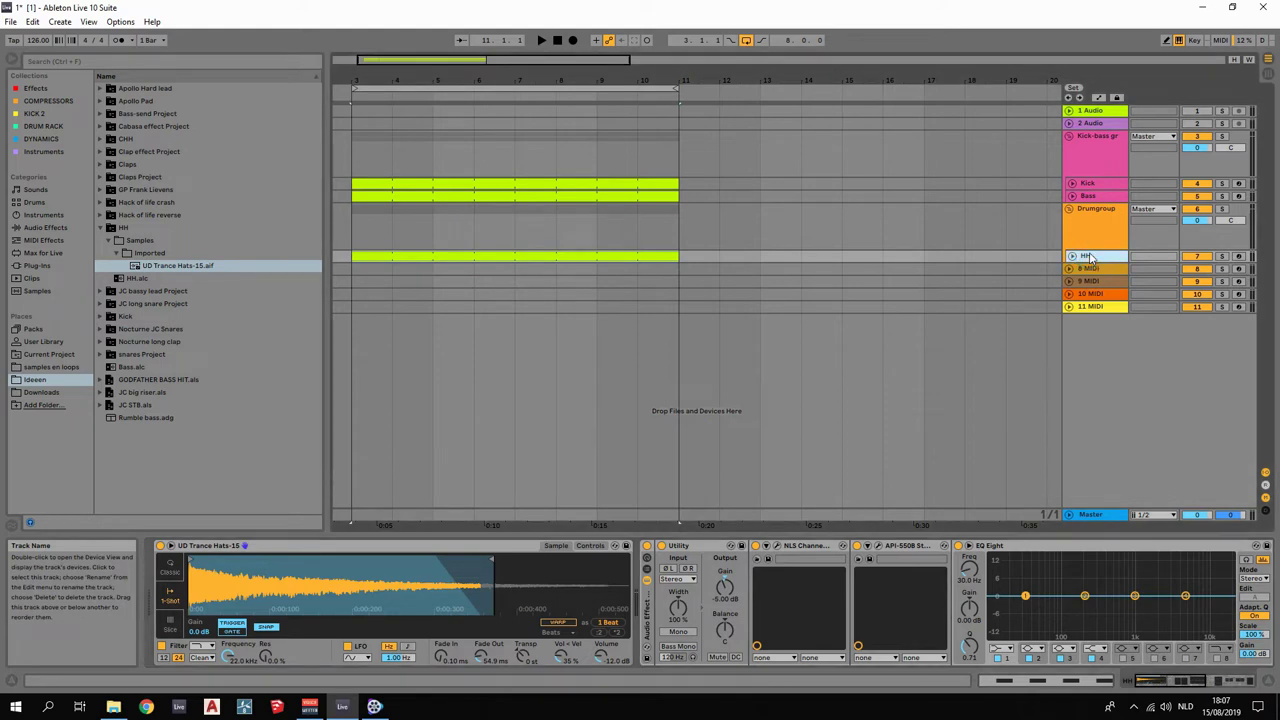
# Place CHH.alc from the CHH folder on a new track at bar 3 and move that track into the Drumgroup below HH.
pyautogui.click(101, 228)
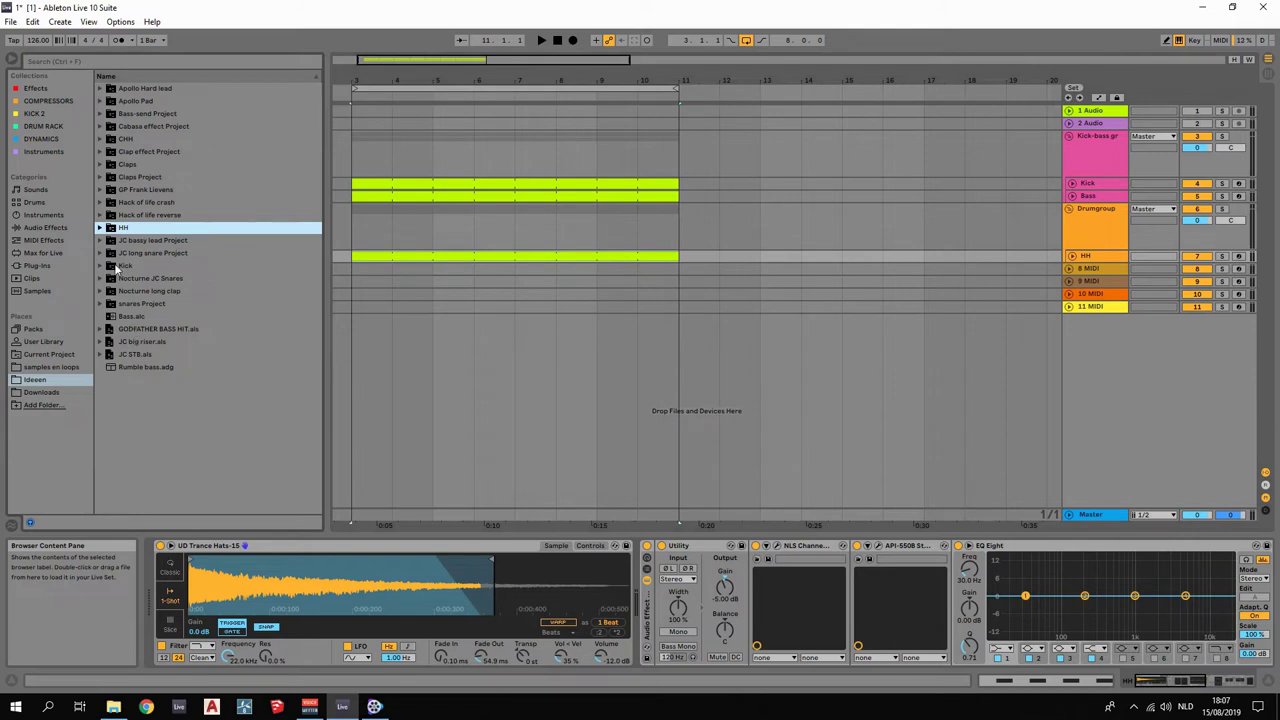
pyautogui.click(104, 139)
pyautogui.moveTo(125, 170); pyautogui.dragTo(360, 318)
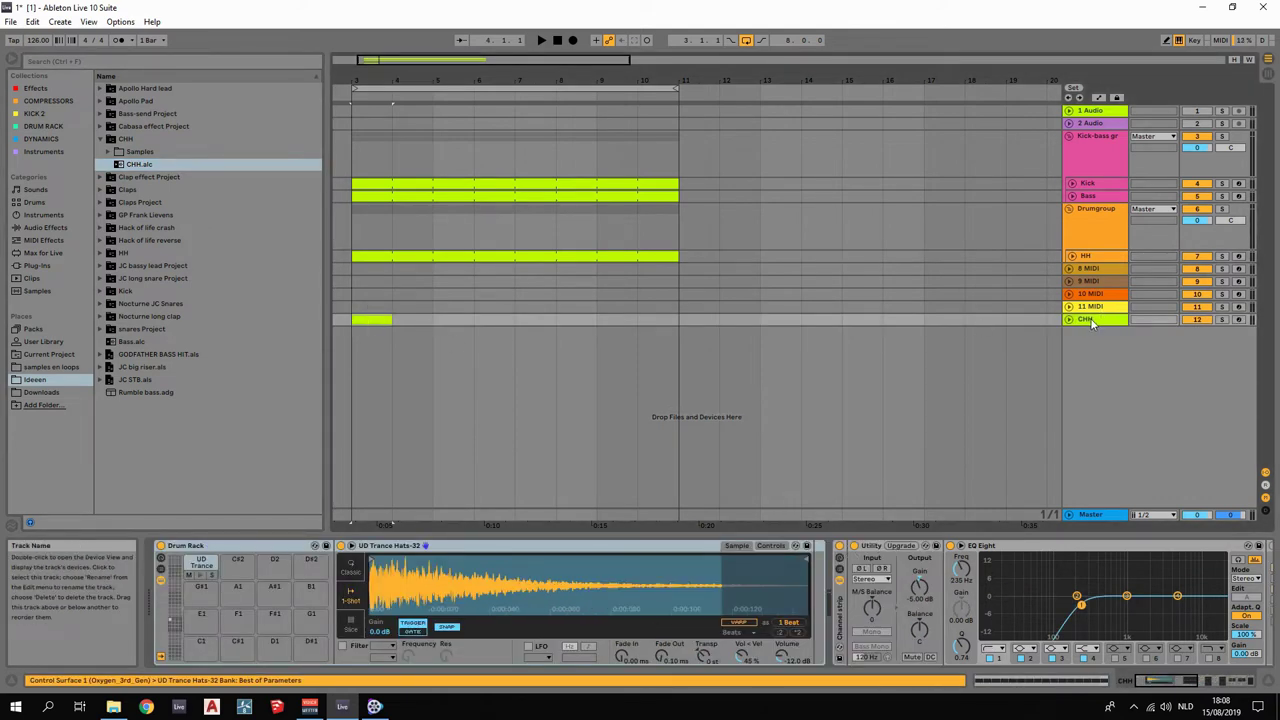
pyautogui.moveTo(1092, 322)
pyautogui.mouseDown()
pyautogui.moveTo(1096, 258)
pyautogui.moveTo(1096, 279)
pyautogui.mouseUp()
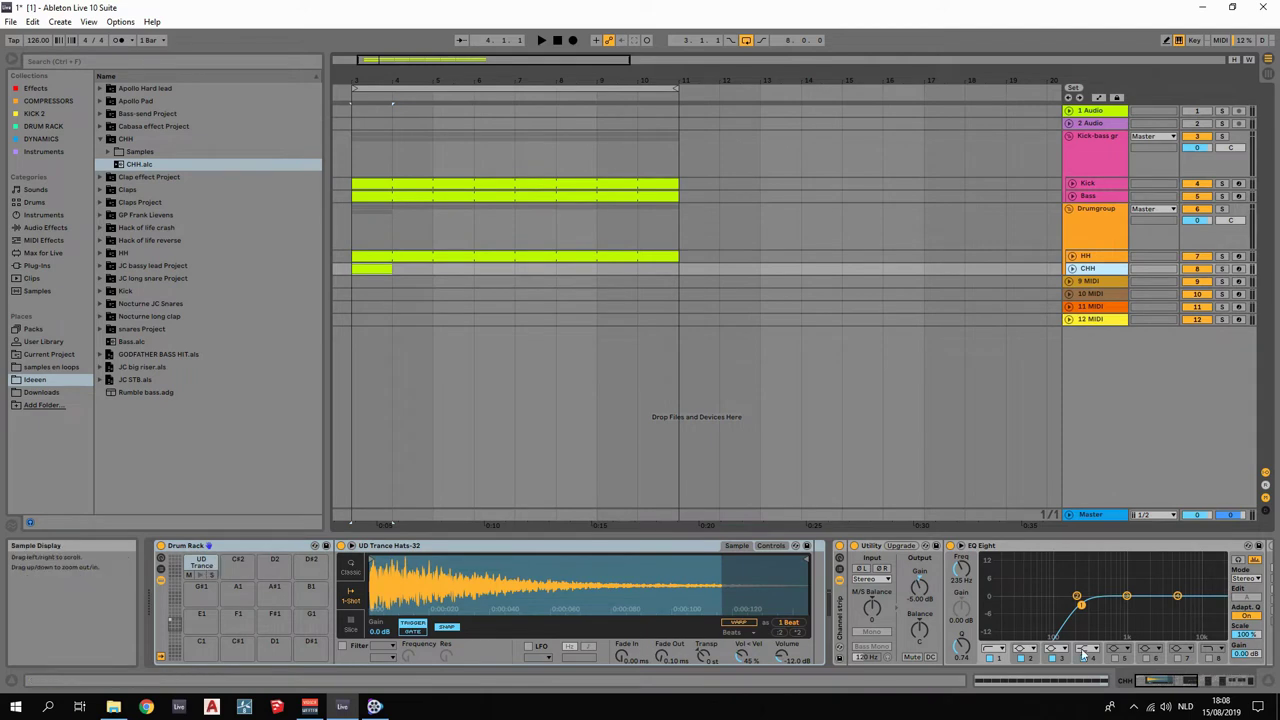
# Set the low-cut frequency of the CHH track's EQ Eight to 177 Hz and delete the second Delay from its rack.
pyautogui.moveTo(1178, 682); pyautogui.dragTo(1202, 682)
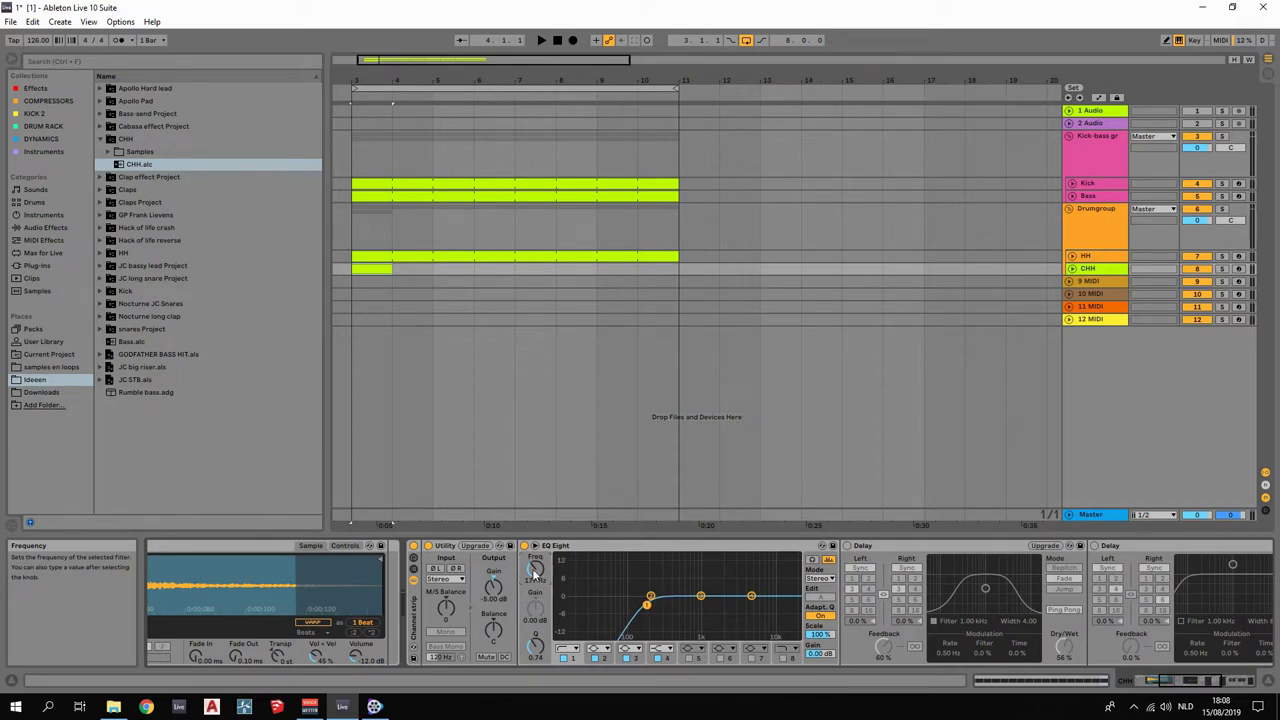
pyautogui.moveTo(1195, 682); pyautogui.dragTo(1213, 683)
pyautogui.click(899, 549)
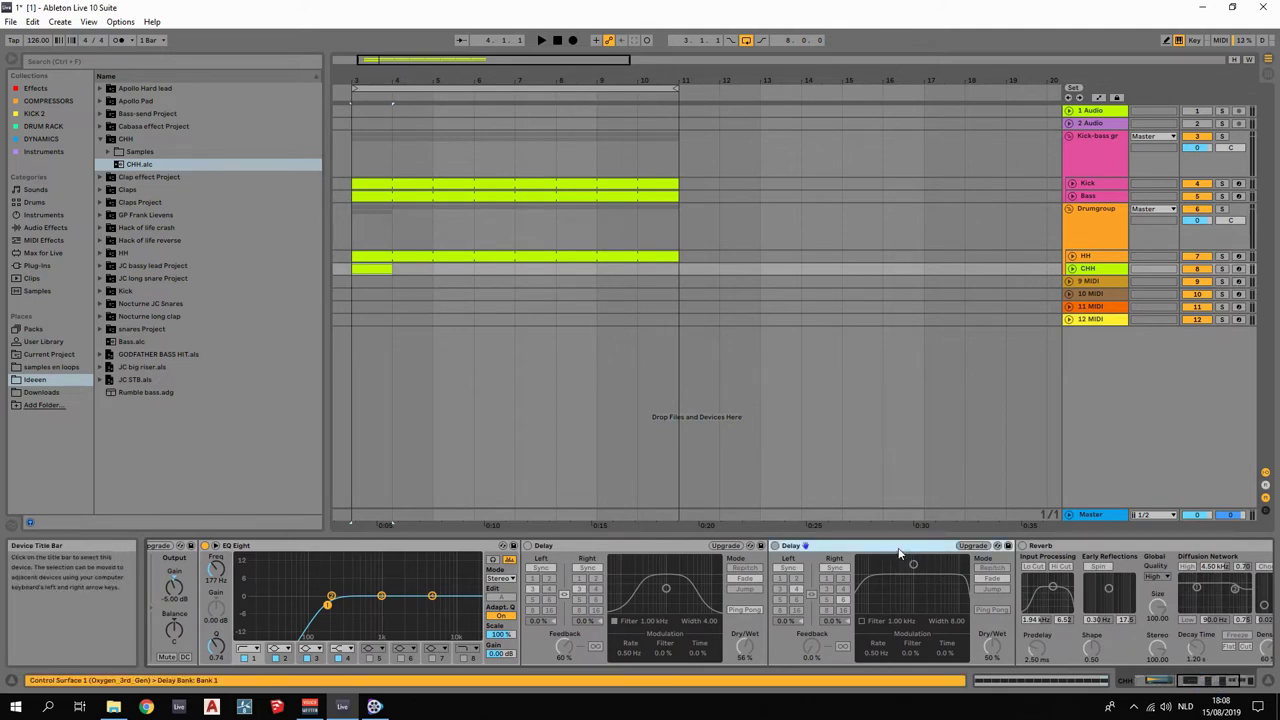
pyautogui.press('Delete')
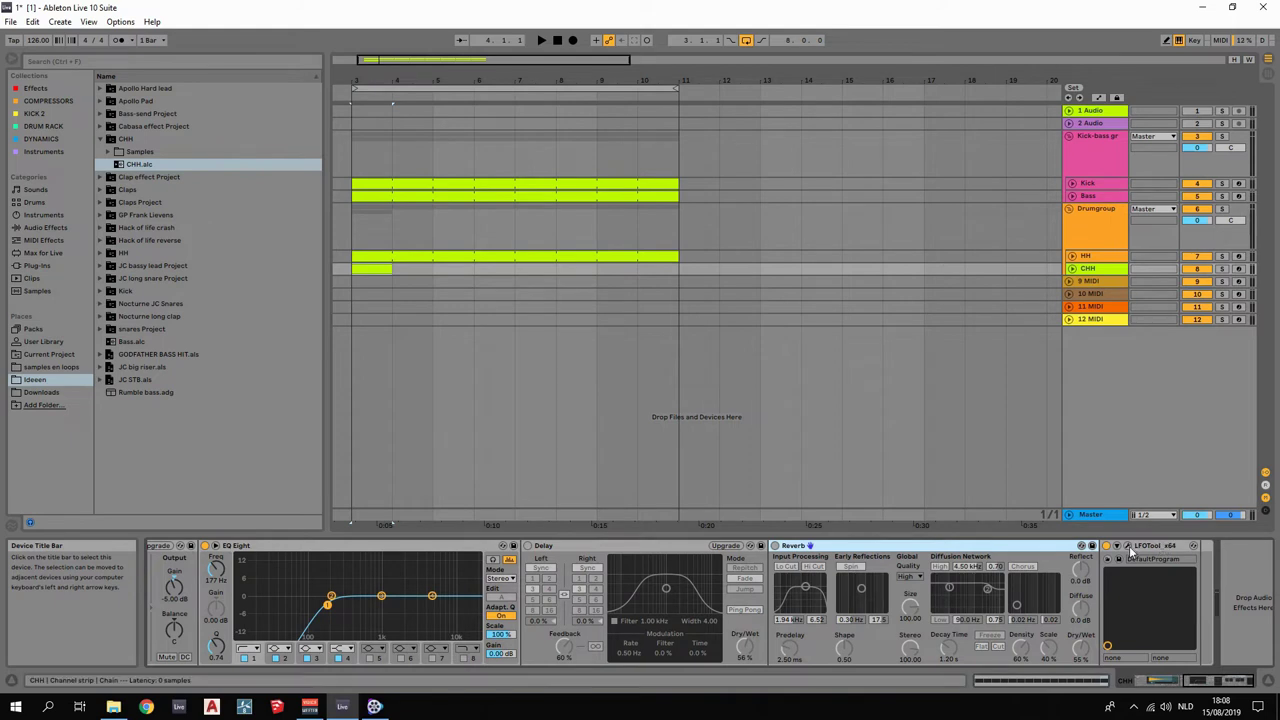
# Inspect the LFOTool curve at the end of the CHH chain and extend the CHH clip to bar 11.
pyautogui.click(1214, 680)
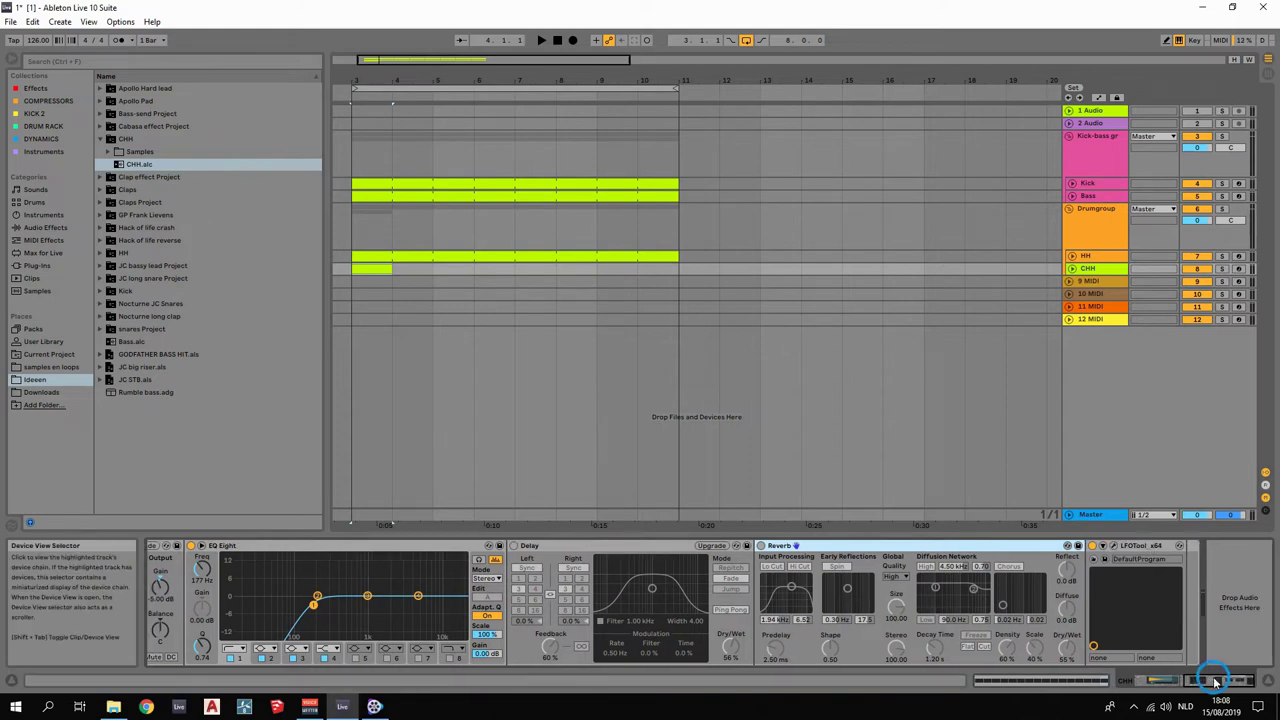
pyautogui.click(1097, 558)
pyautogui.moveTo(413, 43); pyautogui.dragTo(862, 207)
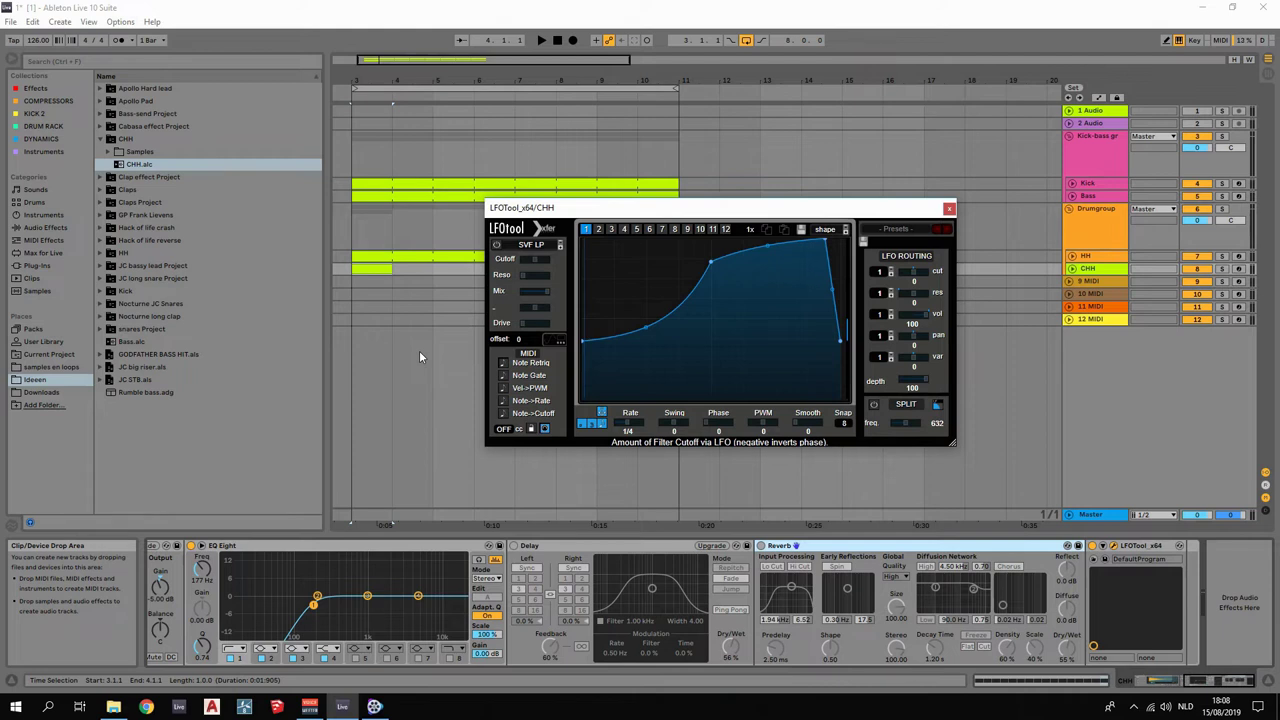
pyautogui.click(949, 209)
pyautogui.click(1192, 681)
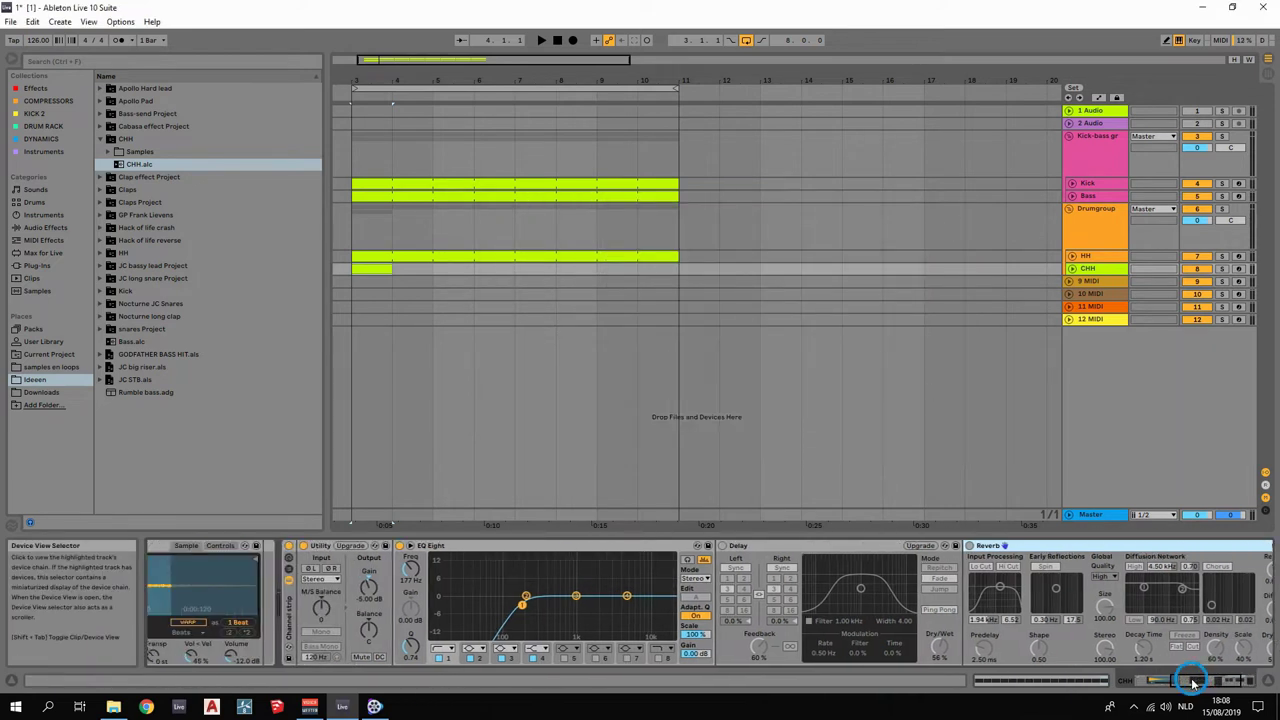
pyautogui.moveTo(1192, 681); pyautogui.dragTo(1140, 700)
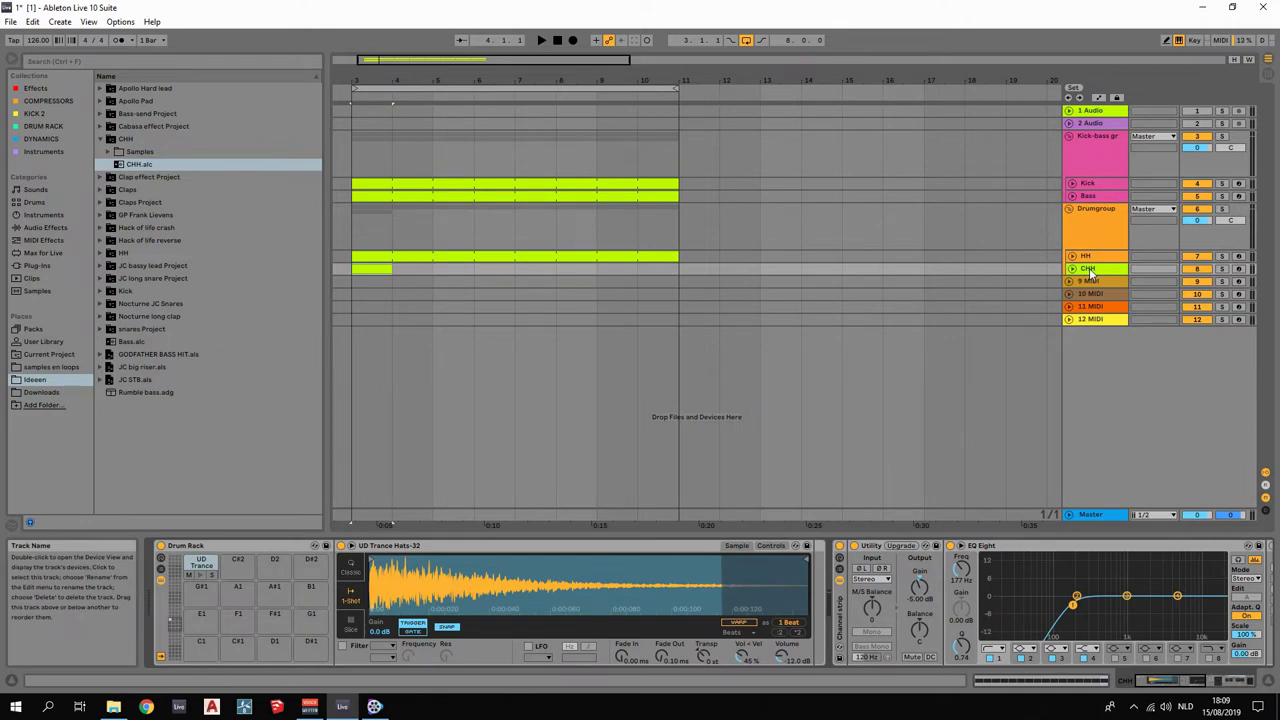
pyautogui.moveTo(388, 270); pyautogui.dragTo(678, 268)
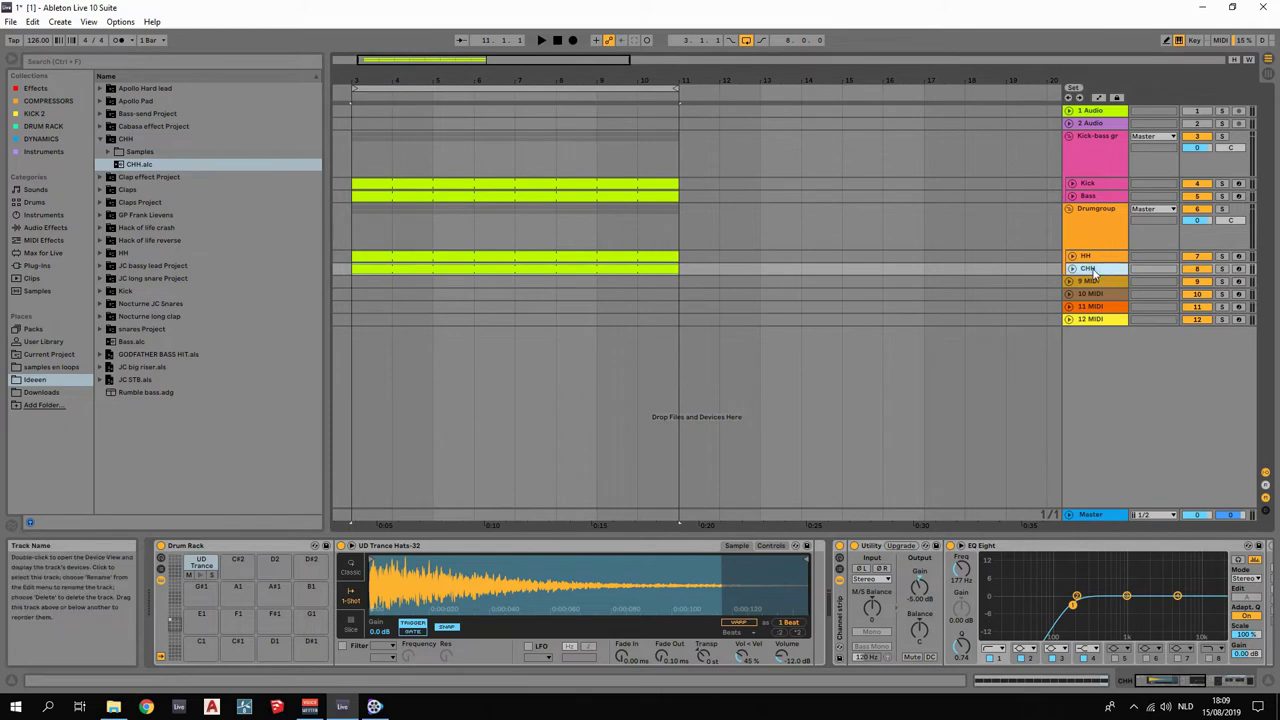
# Place Claps.alc from the Claps folder on a new track at bar 3 and move that track into the Drumgroup below CHH.
pyautogui.click(98, 139)
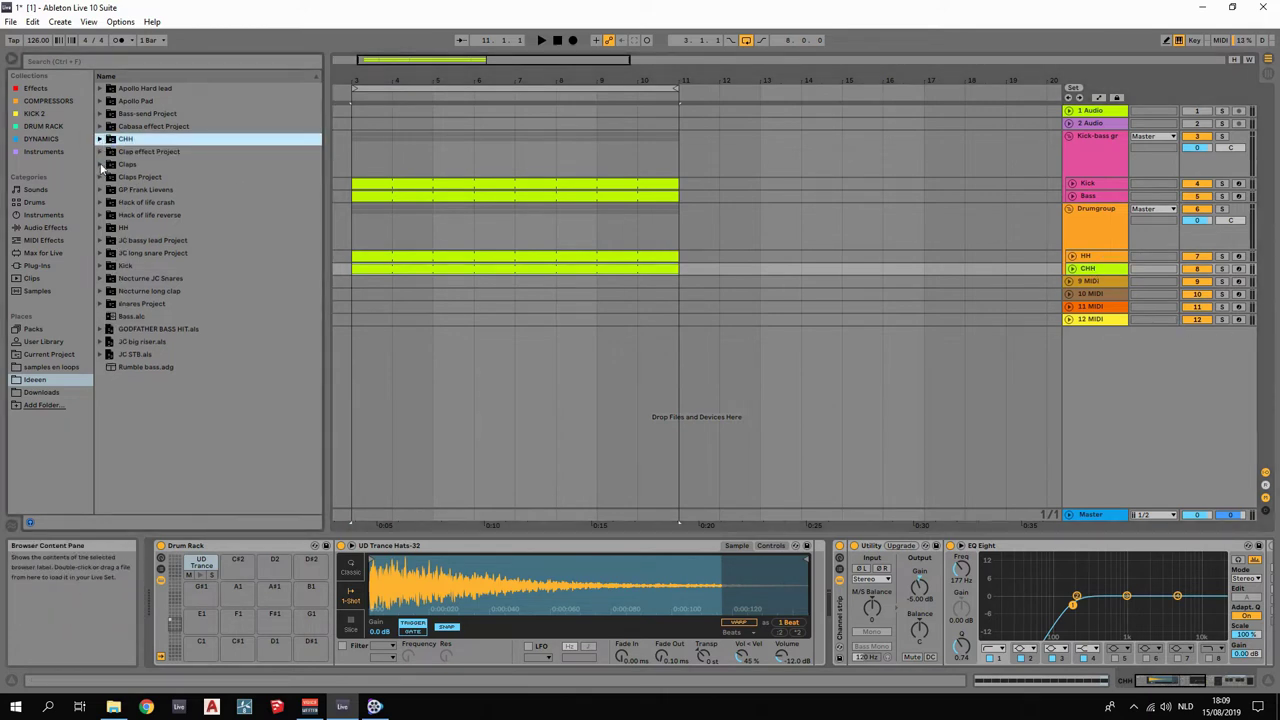
pyautogui.click(99, 164)
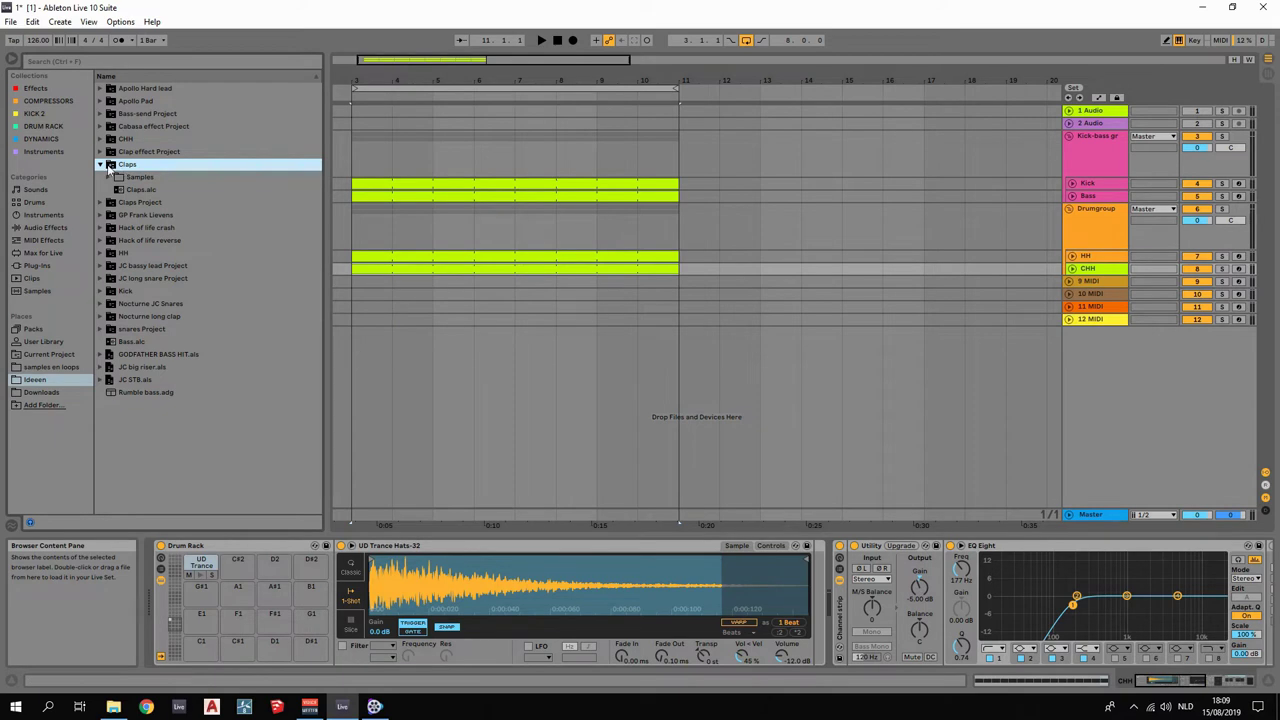
pyautogui.moveTo(133, 192); pyautogui.dragTo(365, 370)
pyautogui.moveTo(679, 416); pyautogui.dragTo(679, 408)
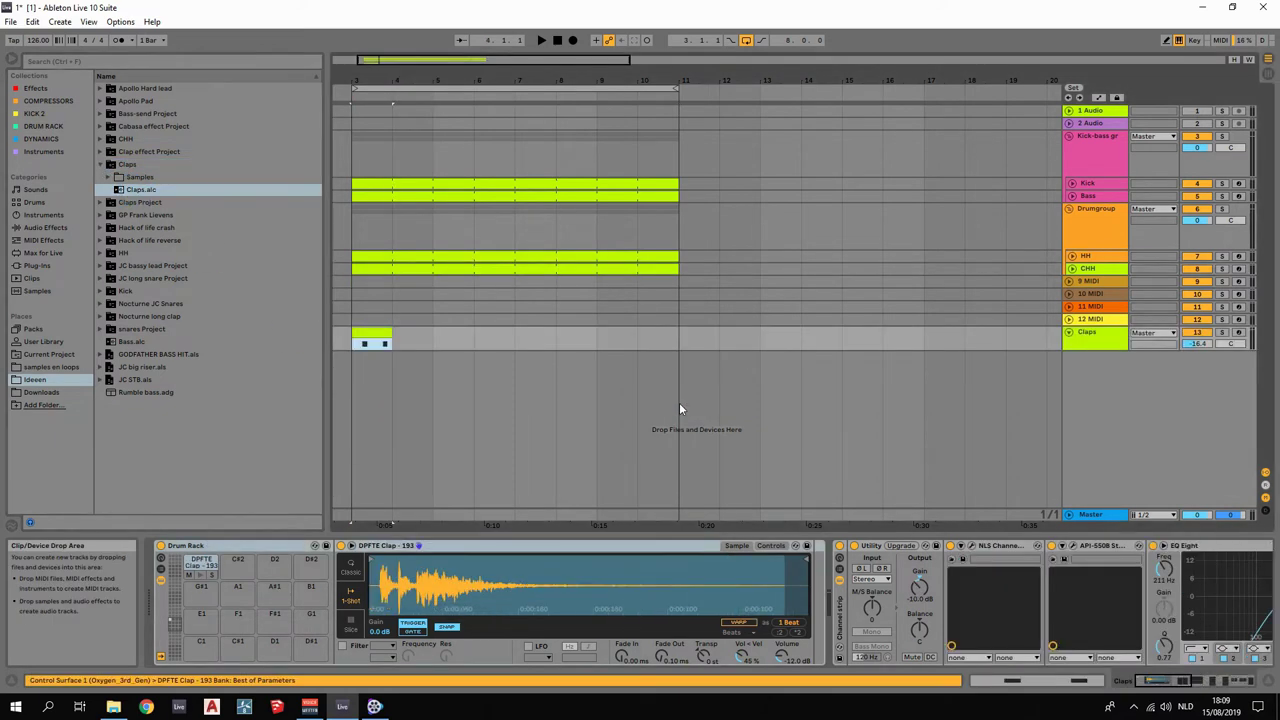
pyautogui.moveTo(1092, 331); pyautogui.dragTo(1098, 272)
# Check the Claps level in the Session View mixer during playback and extend the Claps clip to bar 11 in the arrangement.
pyautogui.press('space')
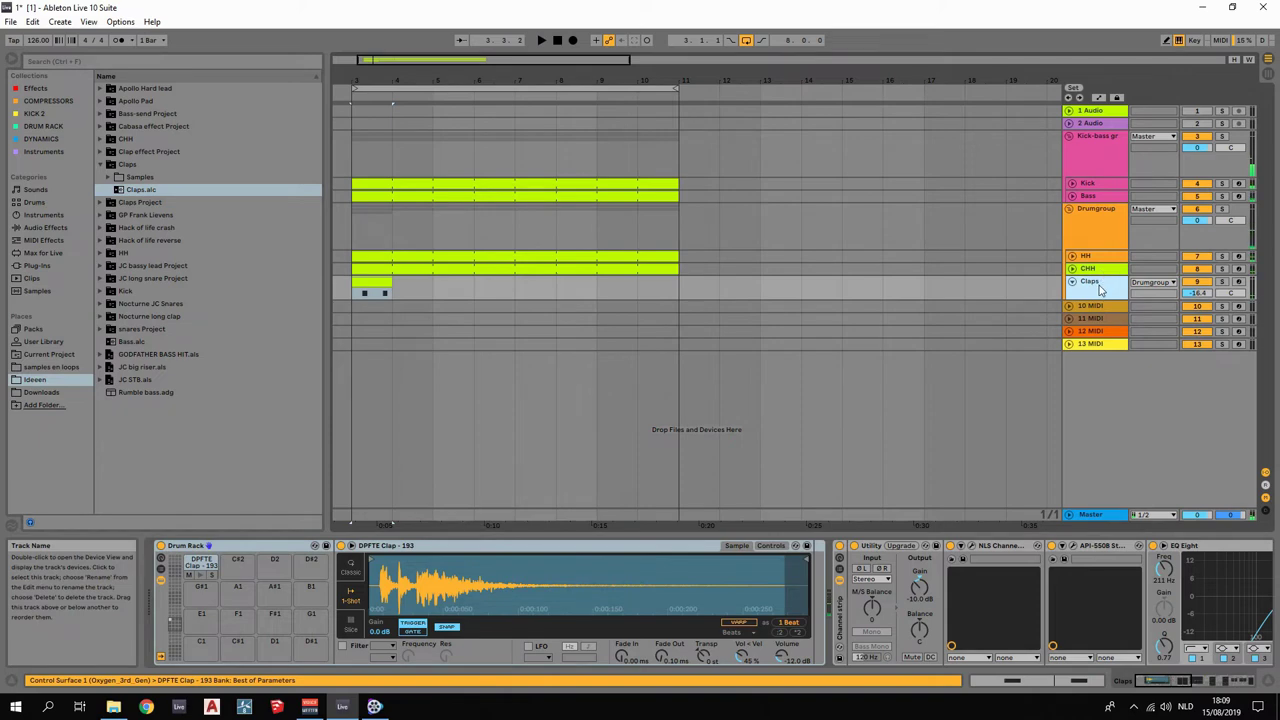
pyautogui.press('Tab')
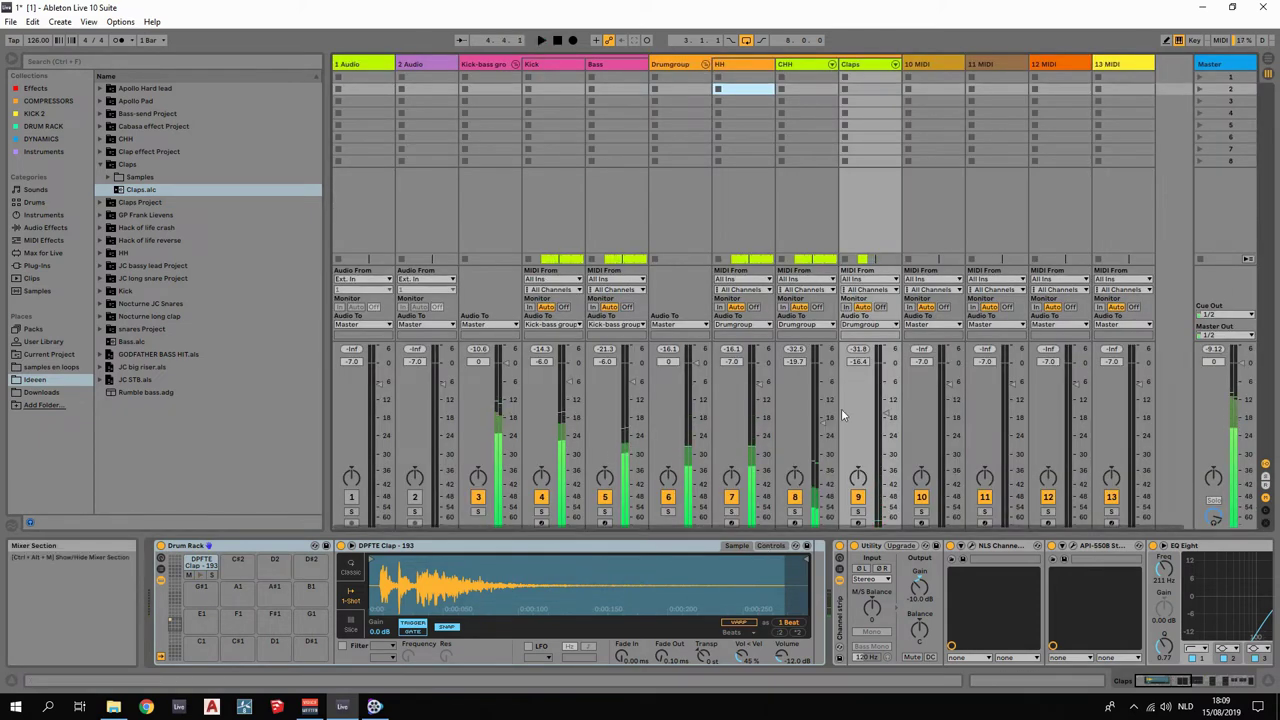
pyautogui.press('Tab')
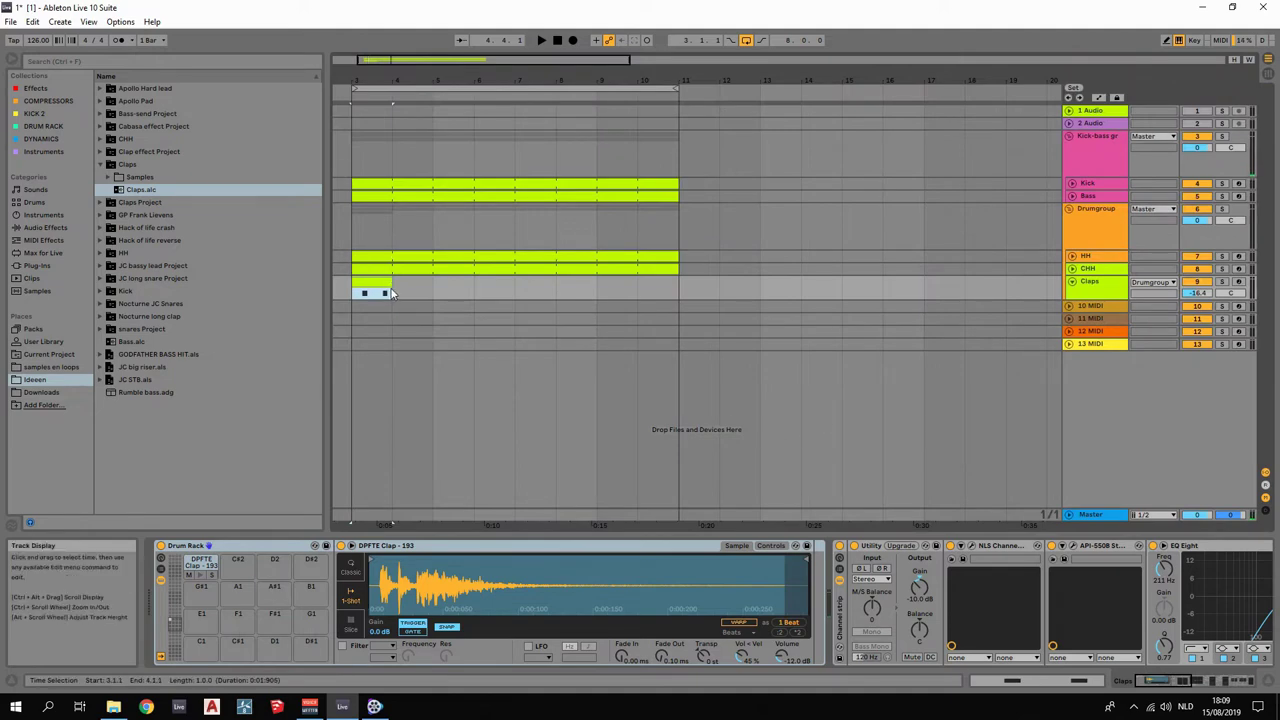
pyautogui.moveTo(392, 292); pyautogui.dragTo(689, 280)
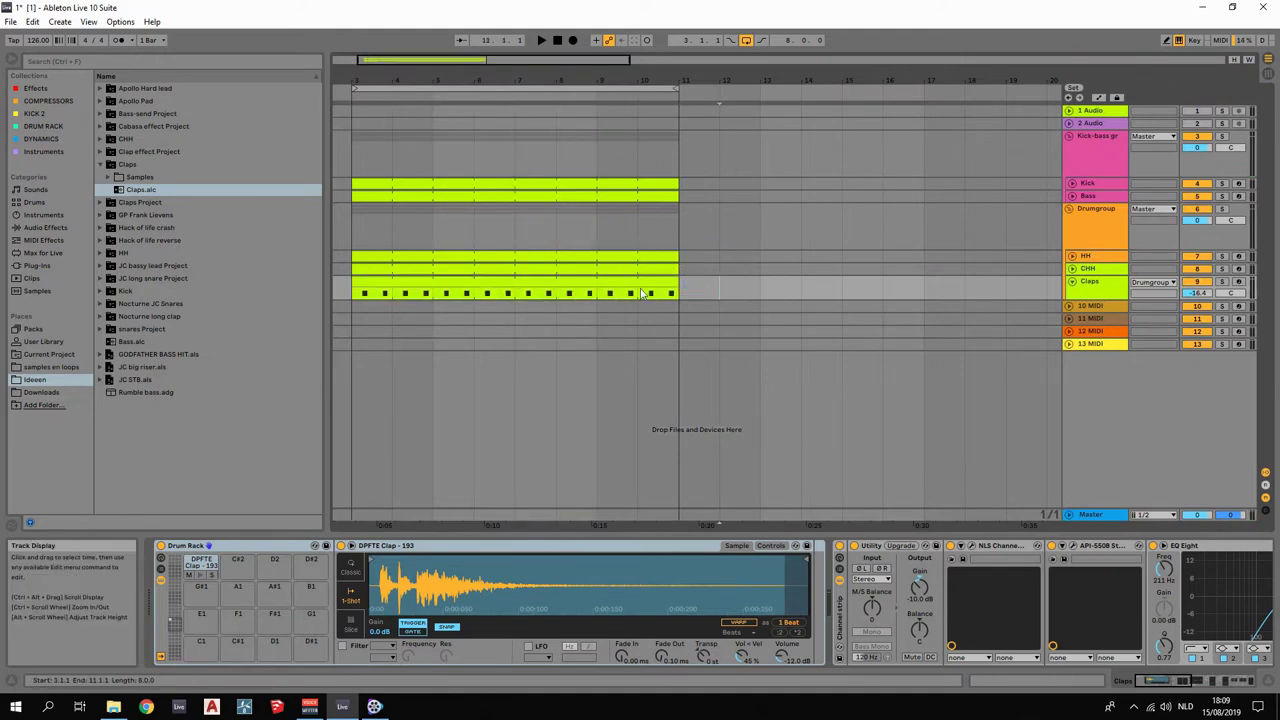
# Play the arrangement from the start of the Claps clip at bar 3 and examine the track levels in the Session View mixer.
pyautogui.press('Tab')
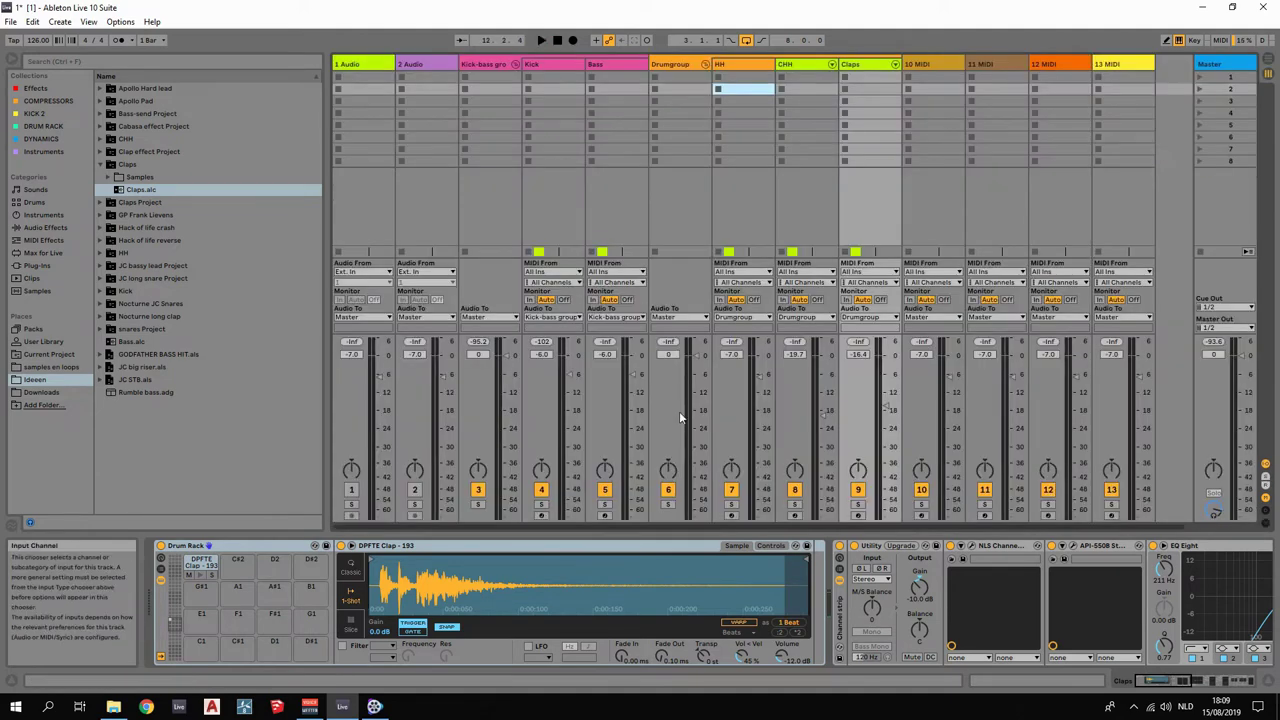
pyautogui.press('Tab')
pyautogui.press('space')
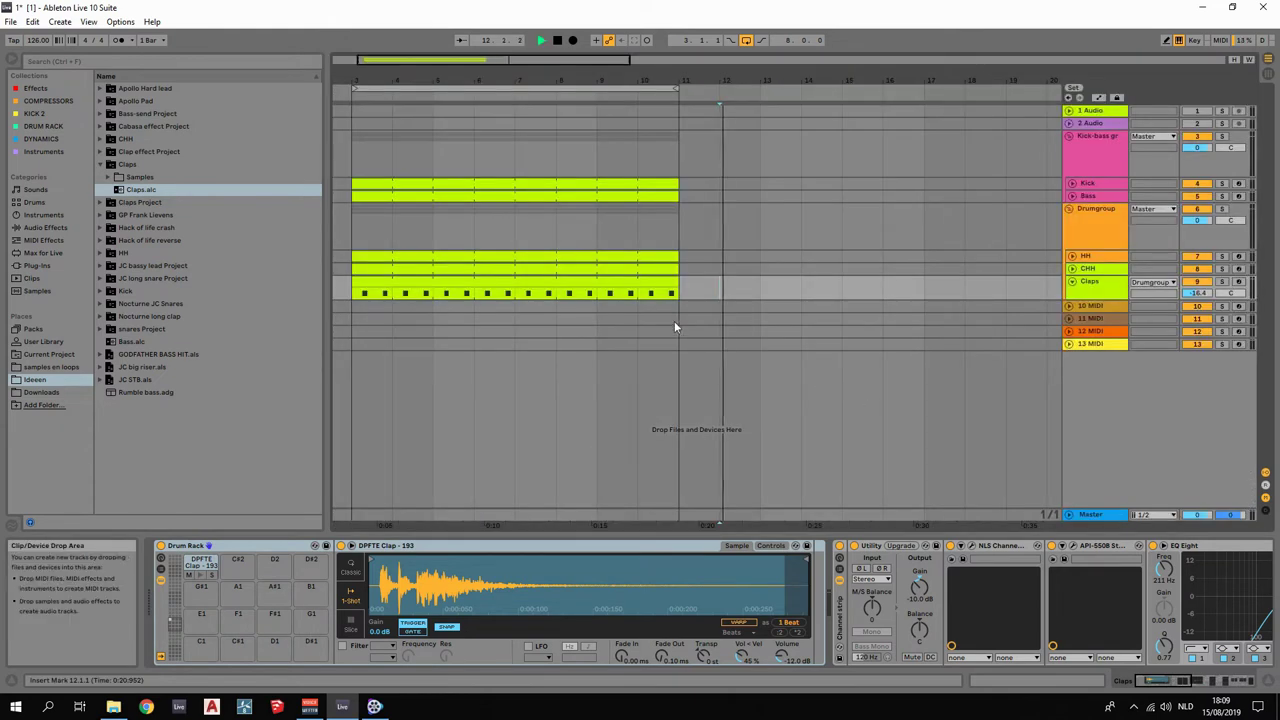
pyautogui.click(411, 277)
pyautogui.press('space')
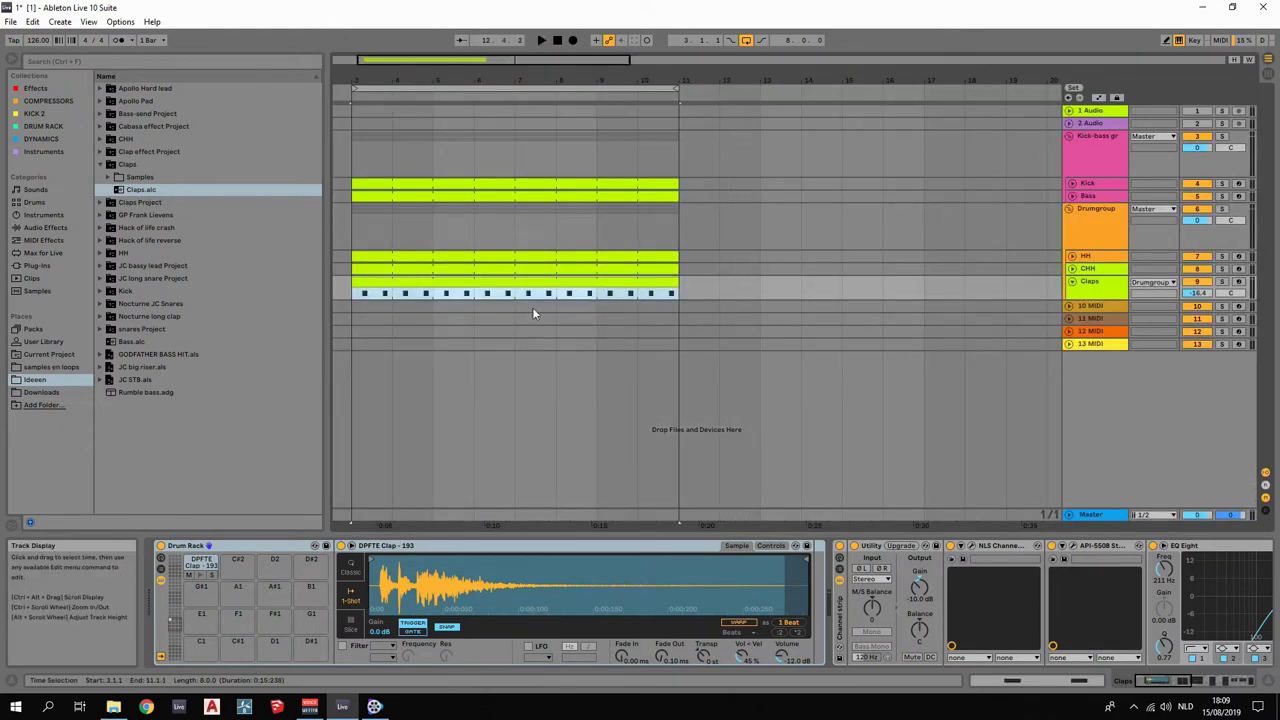
pyautogui.press('space')
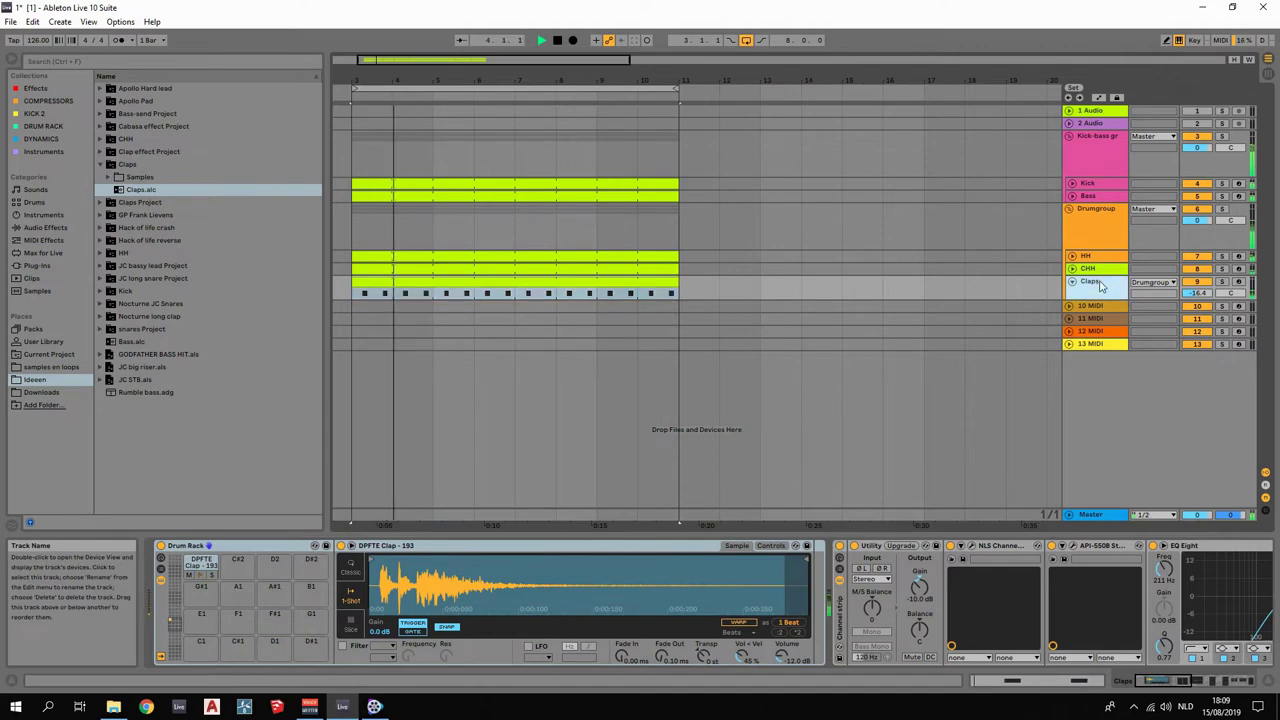
pyautogui.press('Tab')
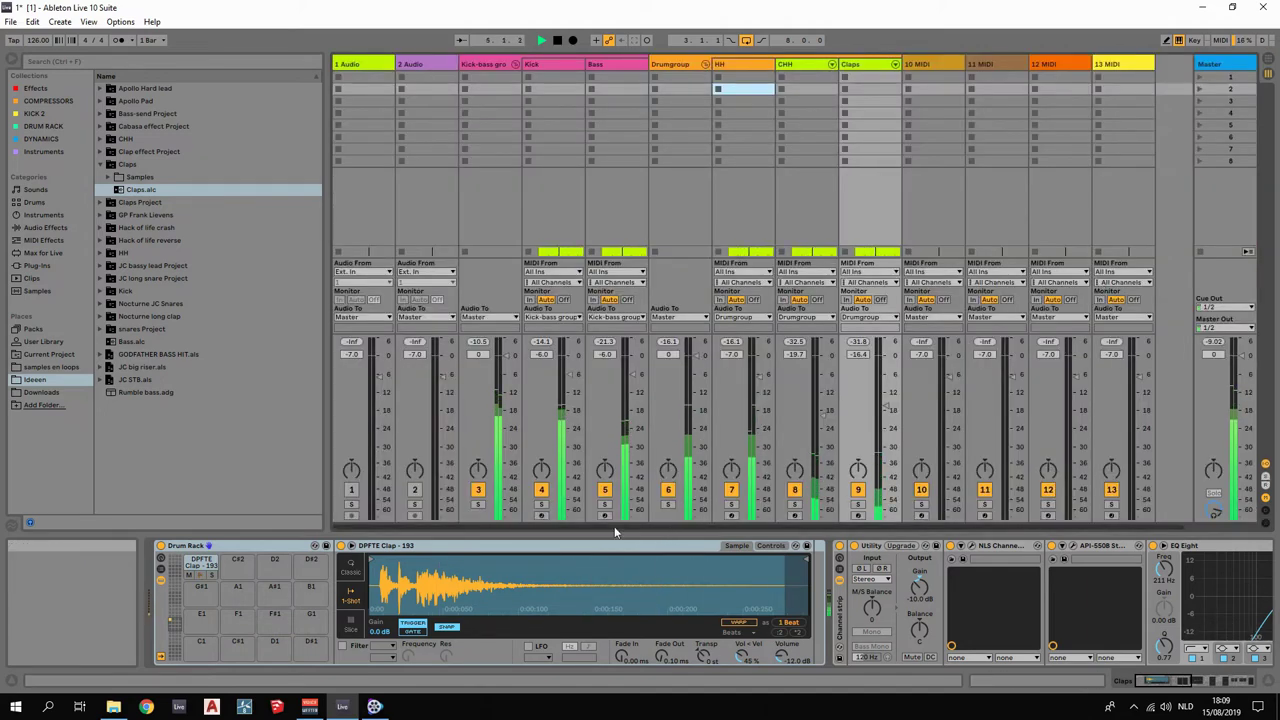
# Inspect the Claps track's device chain and the settings of its API-550B equalizer.
pyautogui.moveTo(605, 525); pyautogui.dragTo(668, 530)
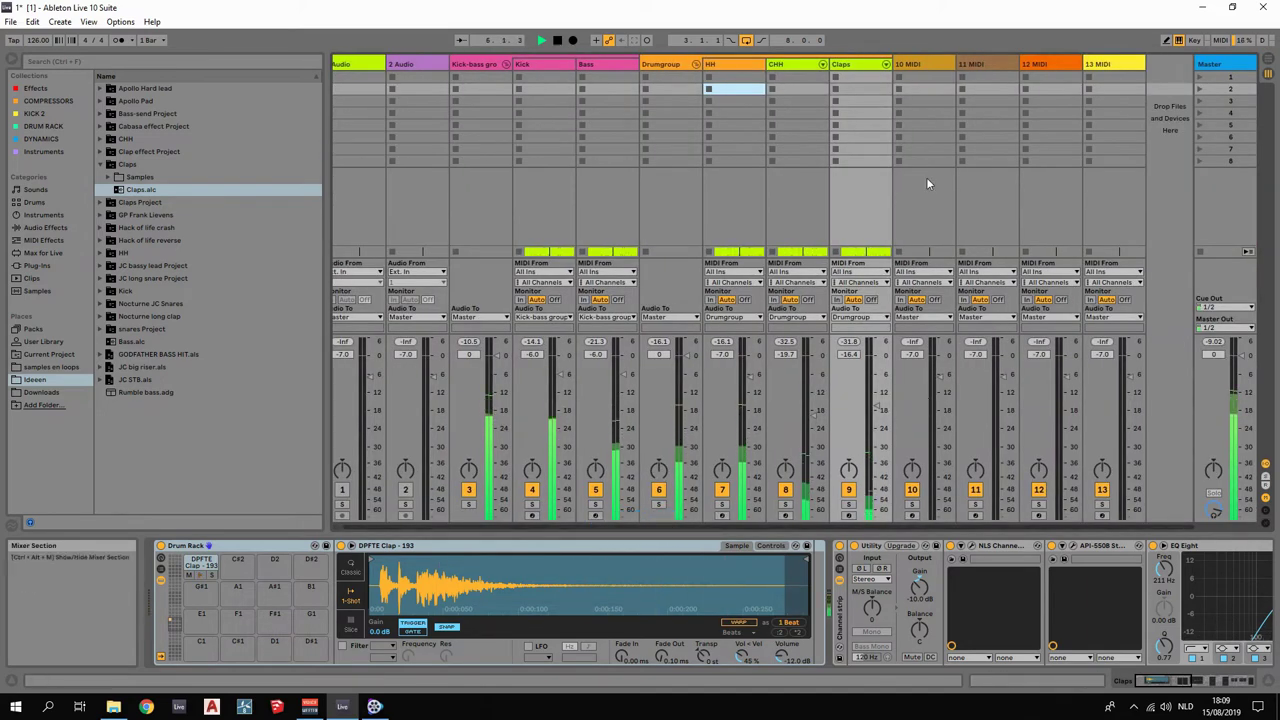
pyautogui.click(866, 65)
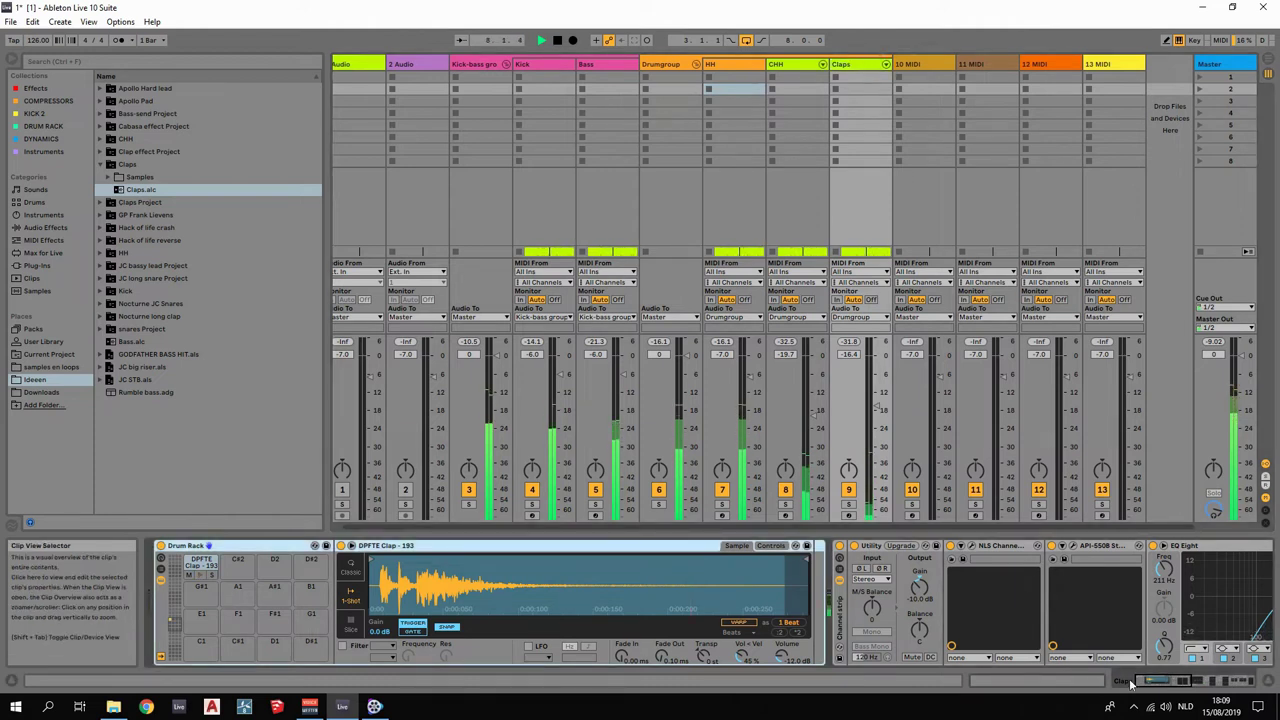
pyautogui.moveTo(1153, 681); pyautogui.dragTo(1176, 681)
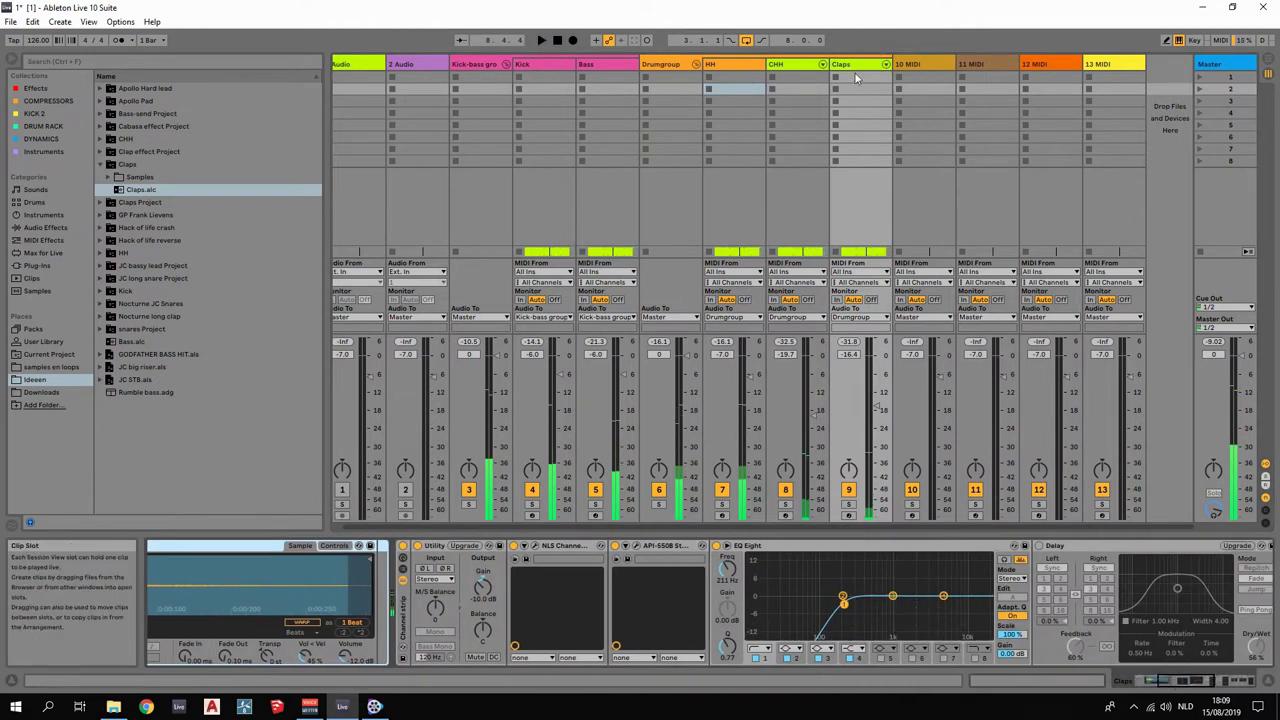
pyautogui.press('space')
pyautogui.click(627, 558)
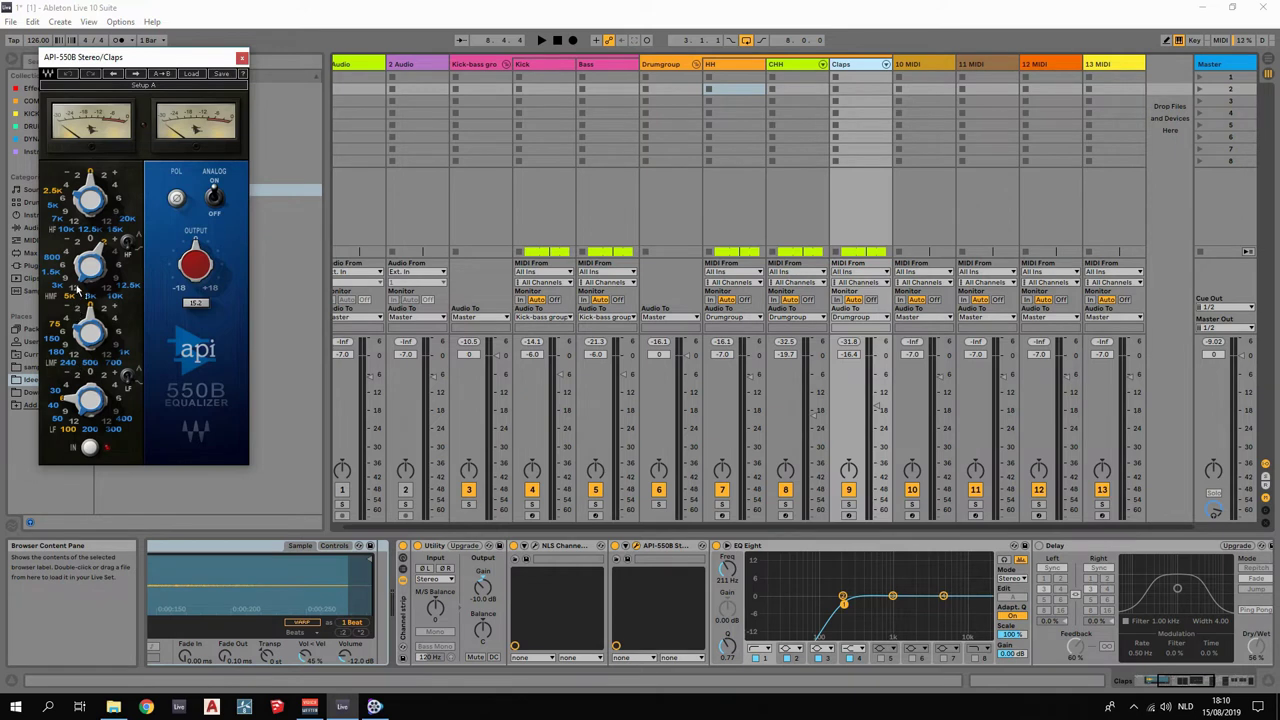
pyautogui.click(241, 57)
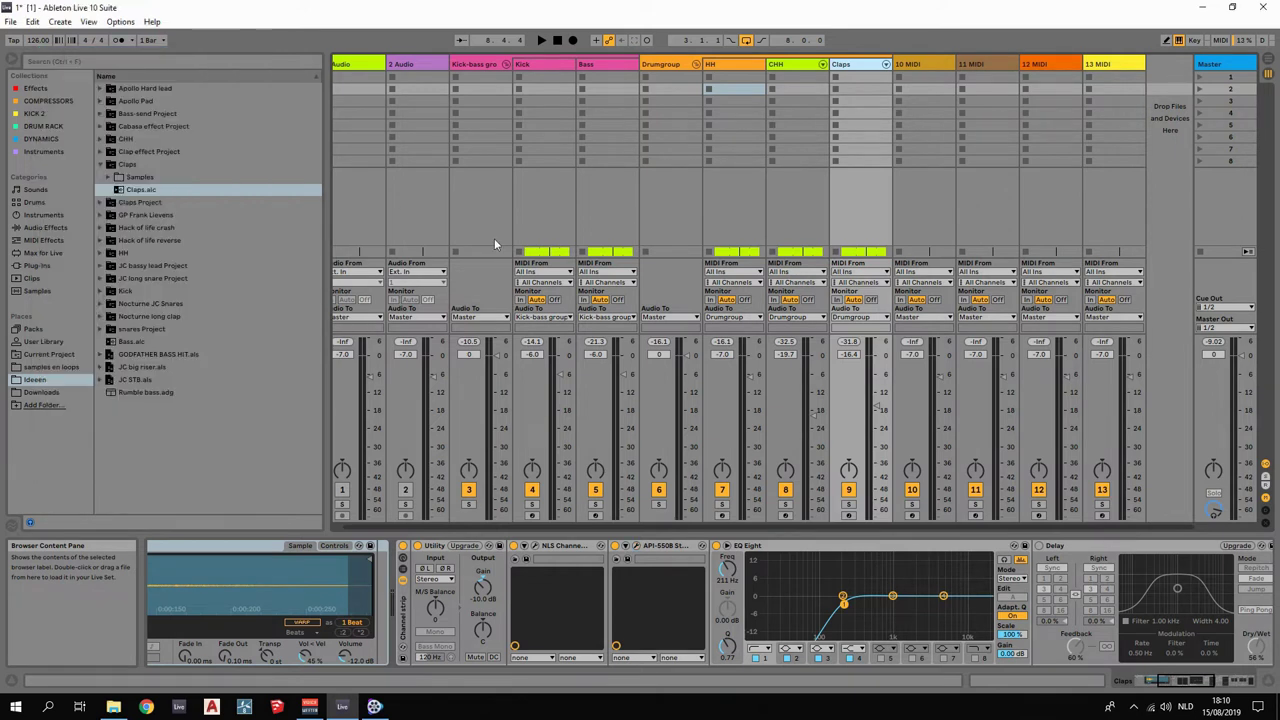
# Set the volume of the CHH and Claps tracks to -6 dB each while checking playback.
pyautogui.press('space')
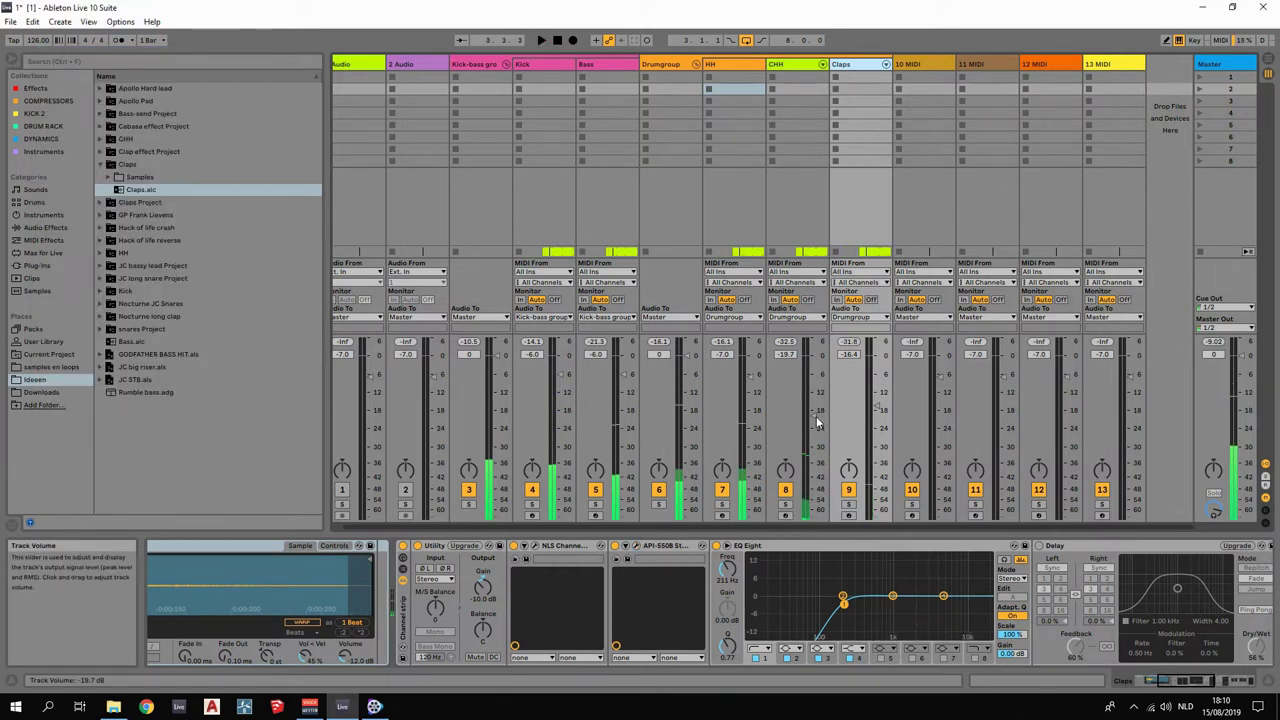
pyautogui.click(790, 358)
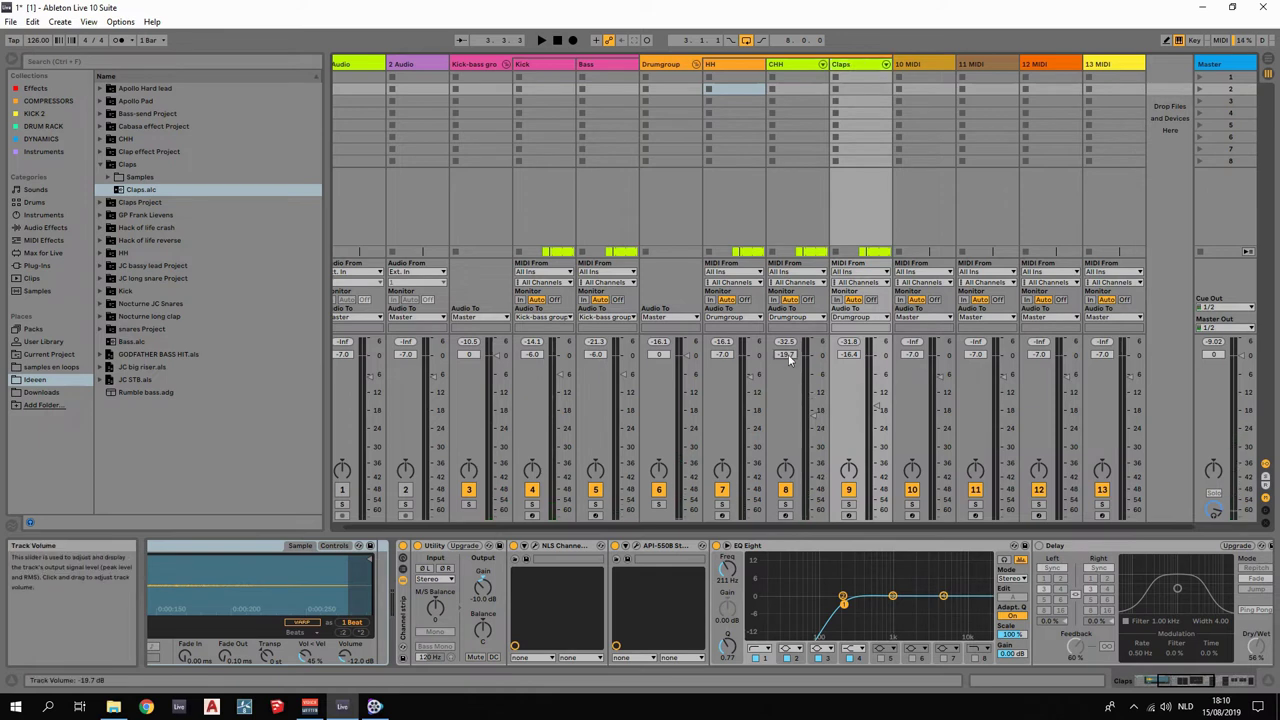
pyautogui.press('space')
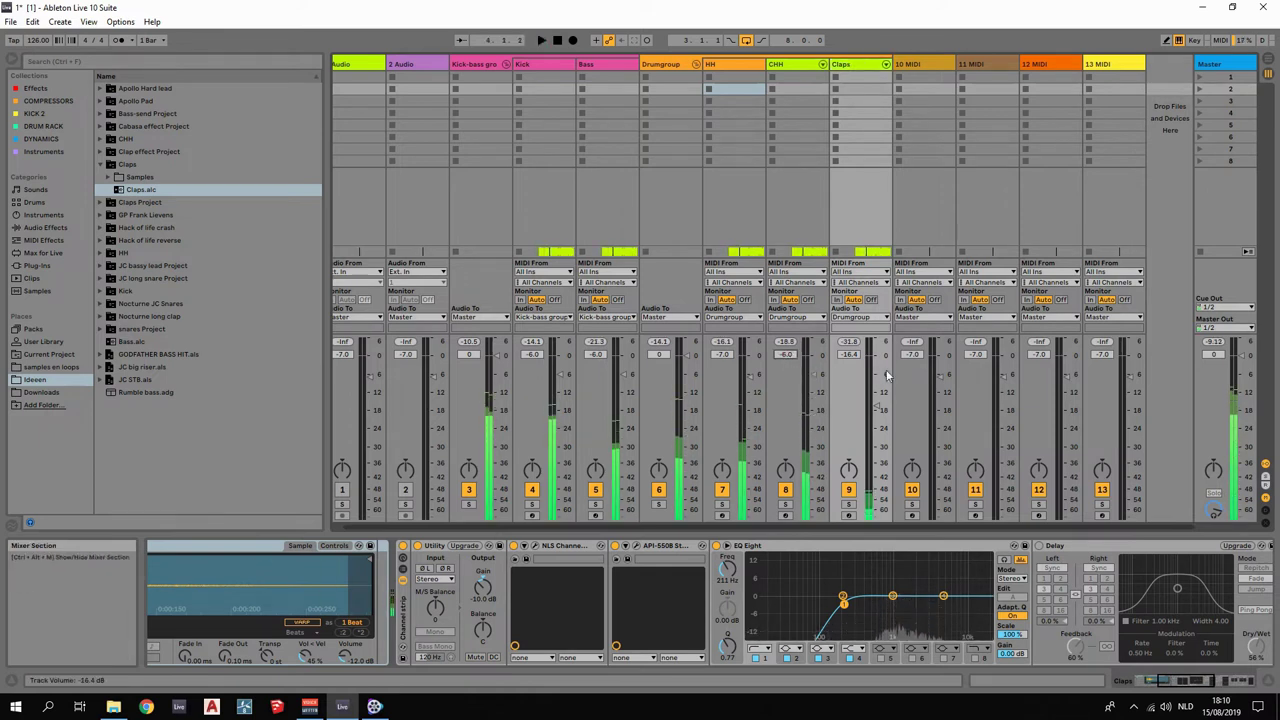
pyautogui.write('-6')
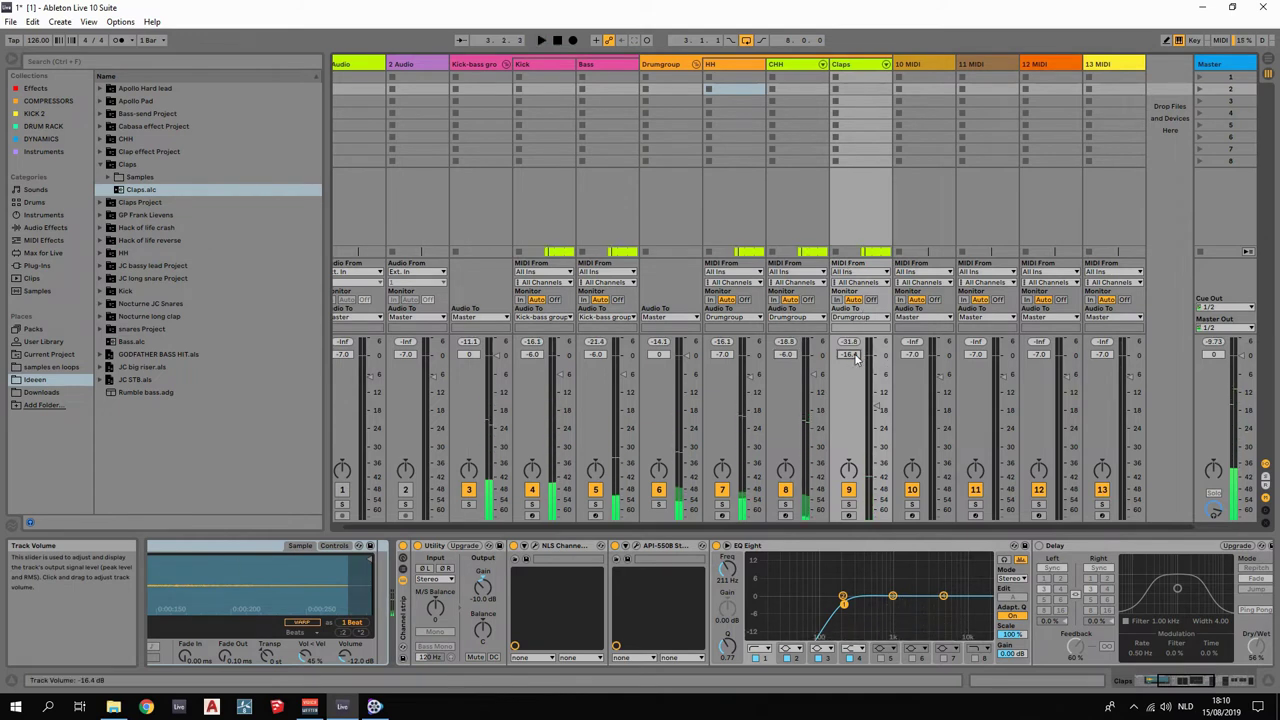
pyautogui.press('Return')
pyautogui.press('space')
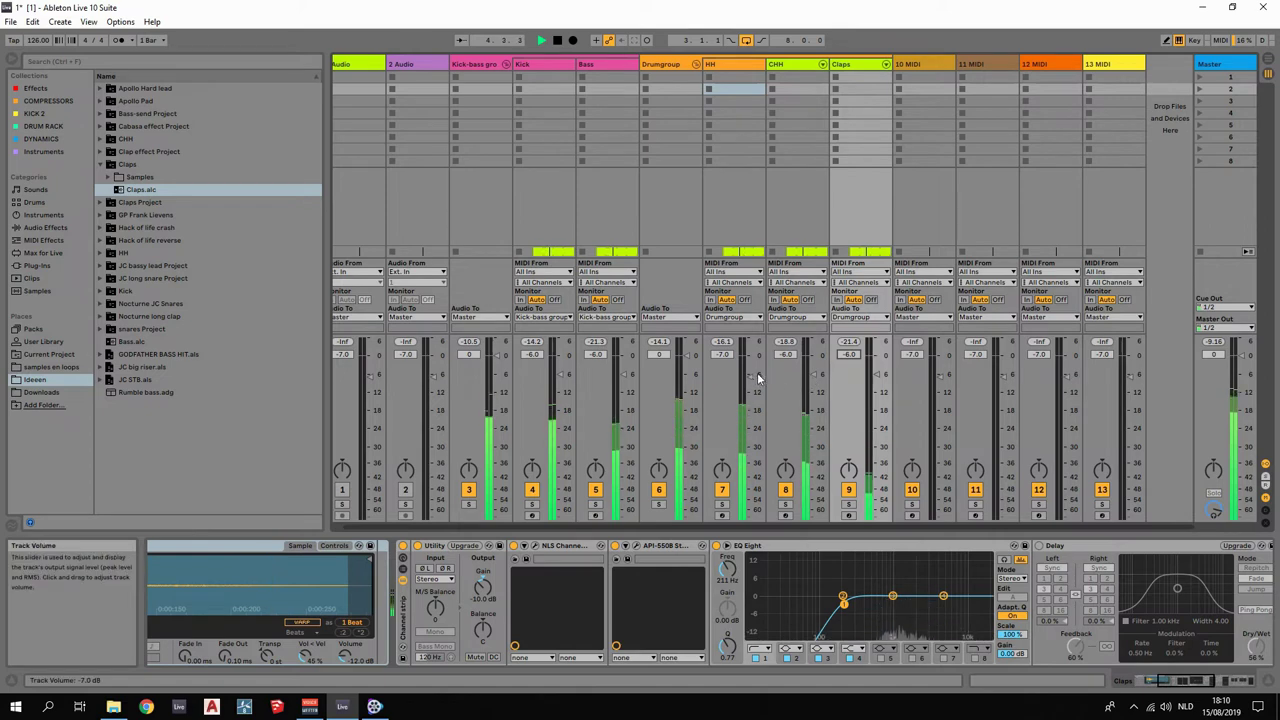
# Lower the HH track's volume to -8.5 dB and show its device chain.
pyautogui.moveTo(751, 377); pyautogui.dragTo(751, 382)
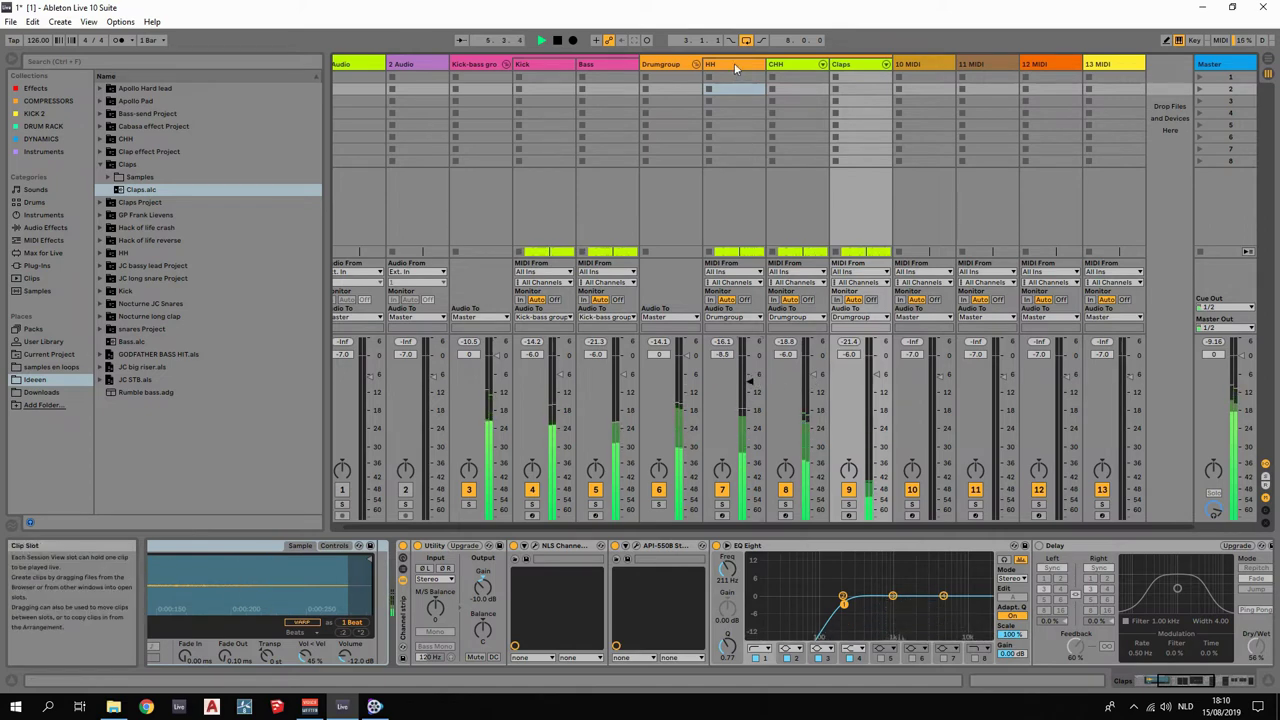
pyautogui.click(764, 189)
pyautogui.moveTo(487, 559); pyautogui.dragTo(349, 561)
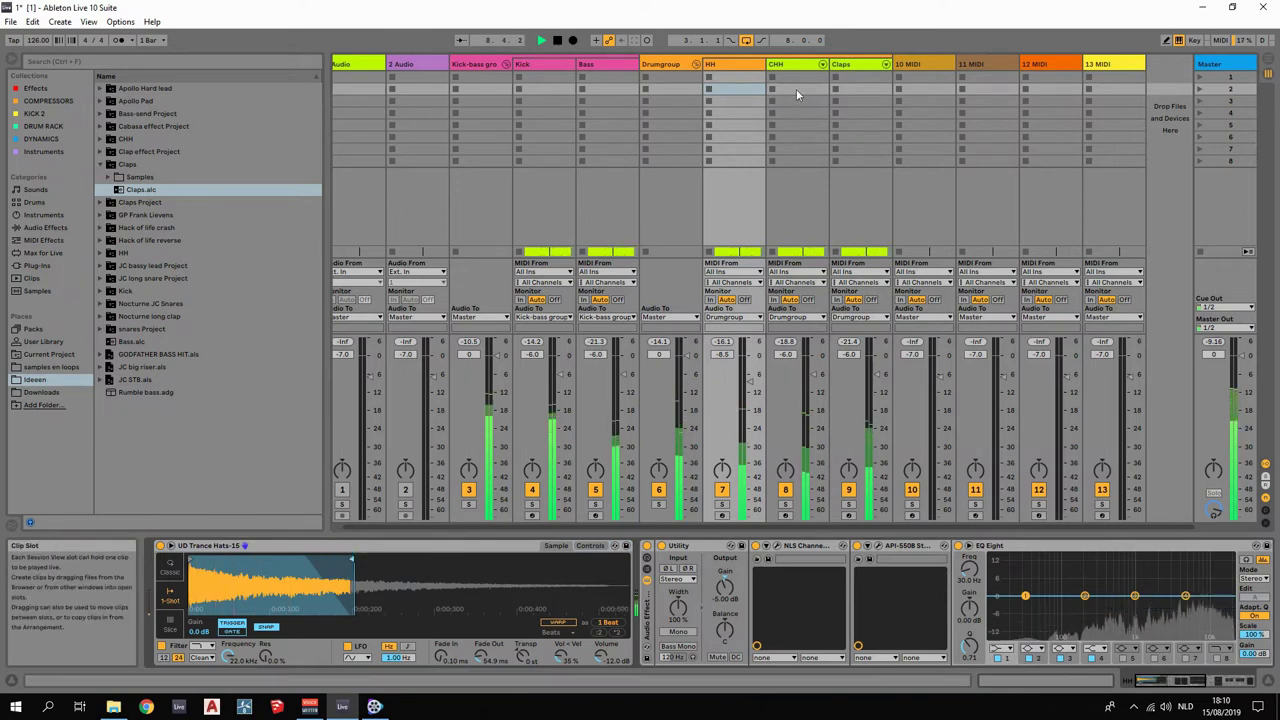
# Check the LFOTool curve on the CHH track and lower the track's volume to -11 dB.
pyautogui.click(787, 64)
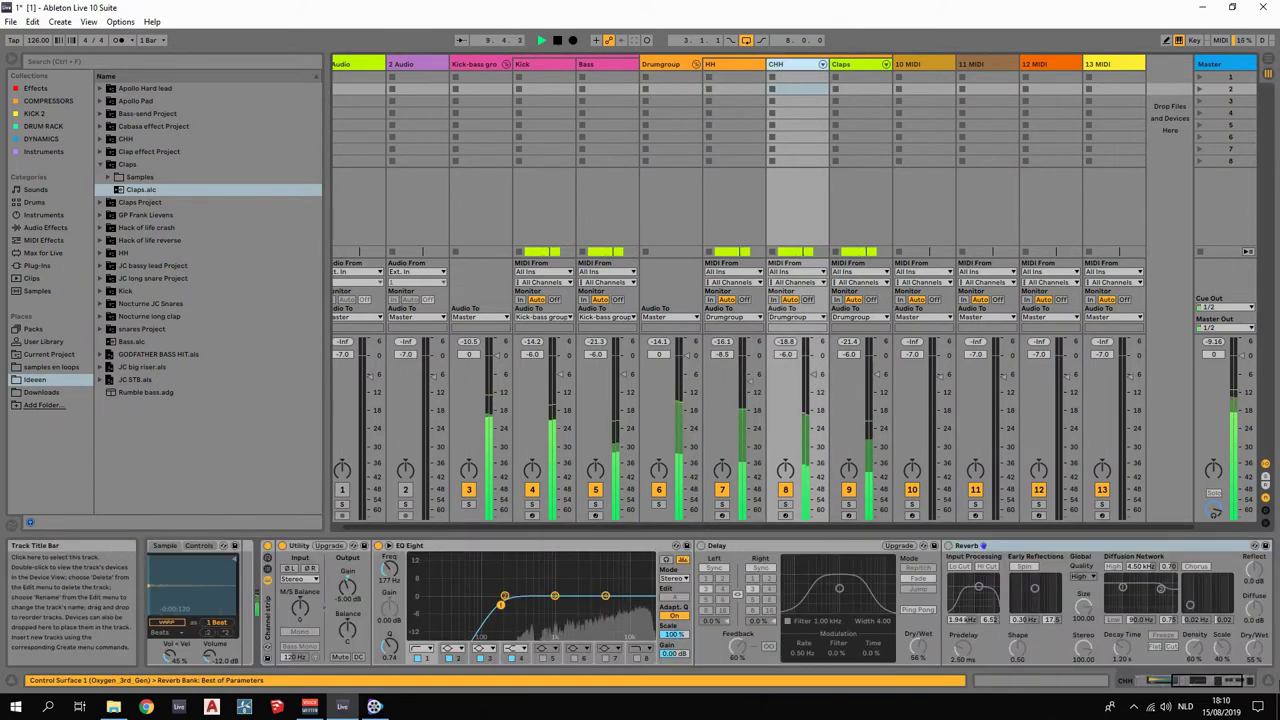
pyautogui.click(970, 607)
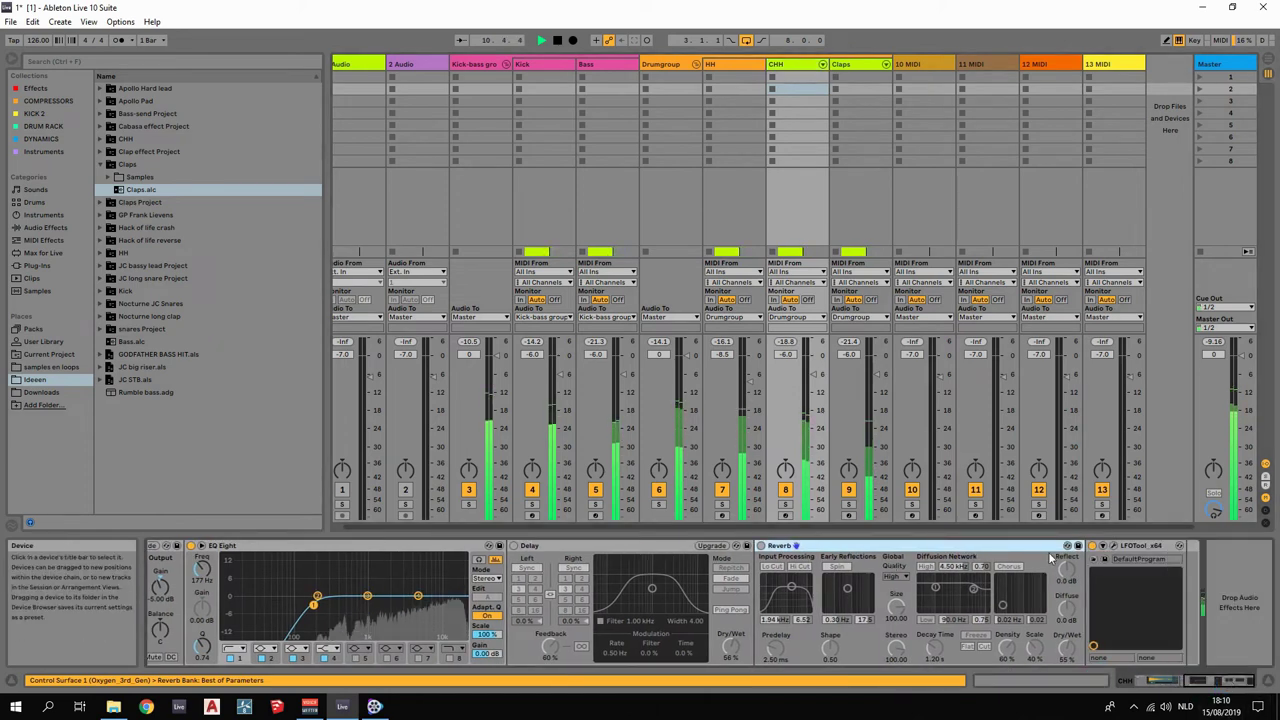
pyautogui.click(1113, 546)
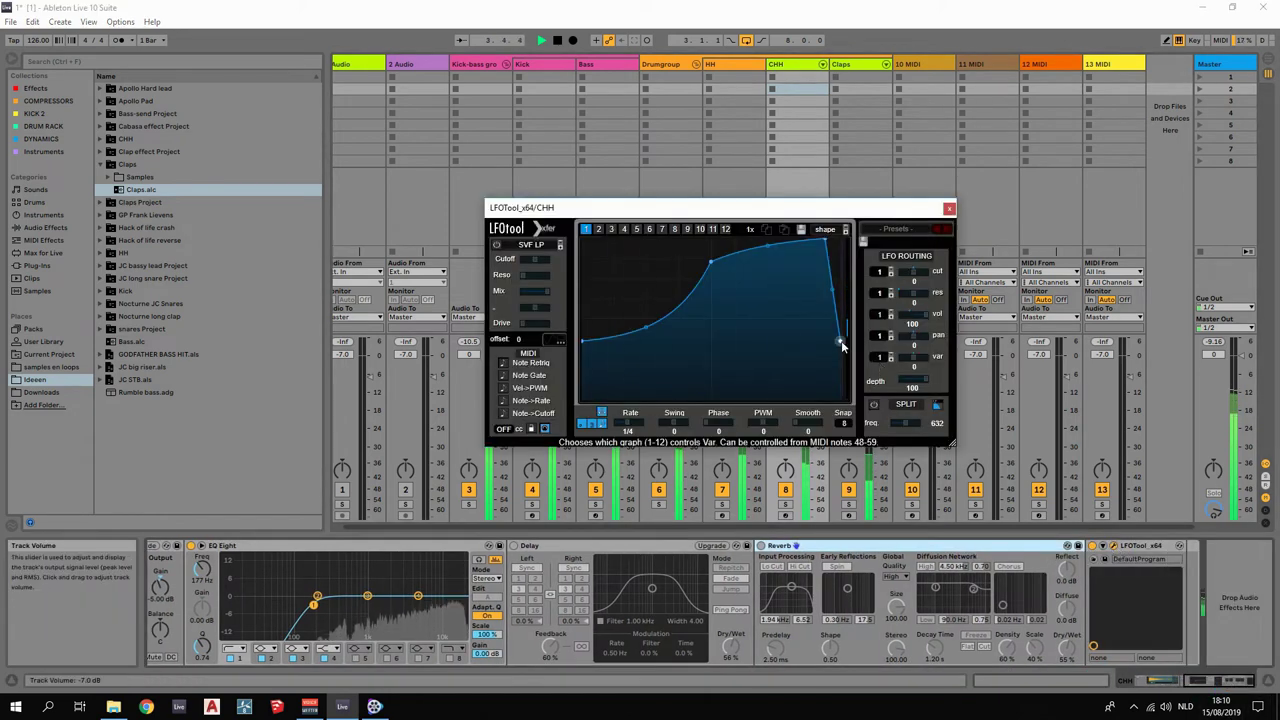
pyautogui.click(949, 211)
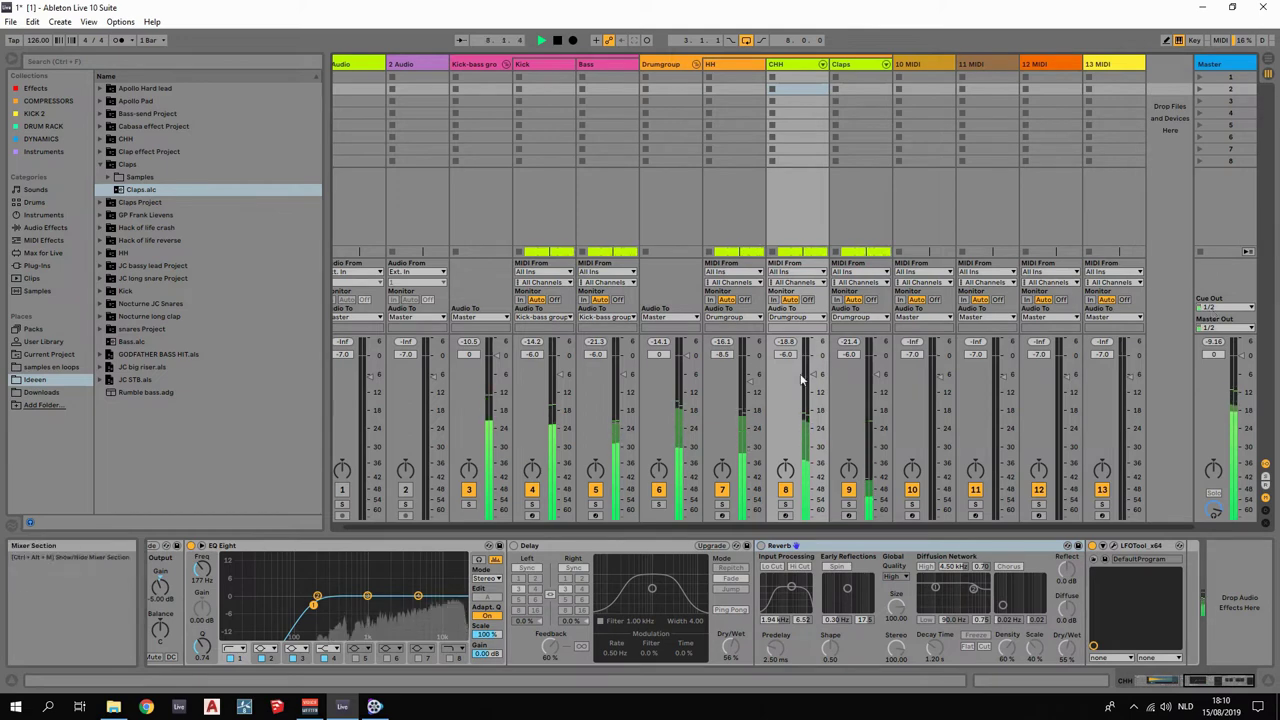
pyautogui.moveTo(815, 374); pyautogui.dragTo(818, 395)
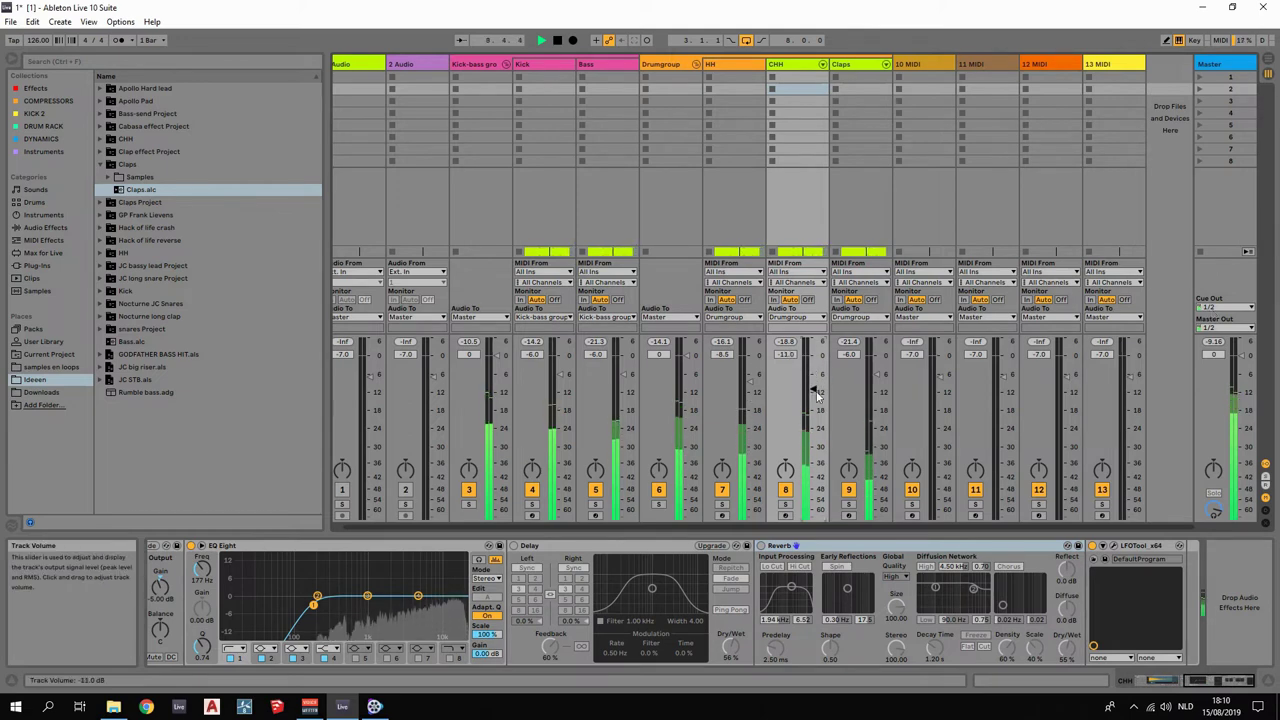
pyautogui.press('space')
# Delete all devices from the Master track: the Masterbuss rack, mono utility, SPAN and NLS Buss.
pyautogui.click(1222, 64)
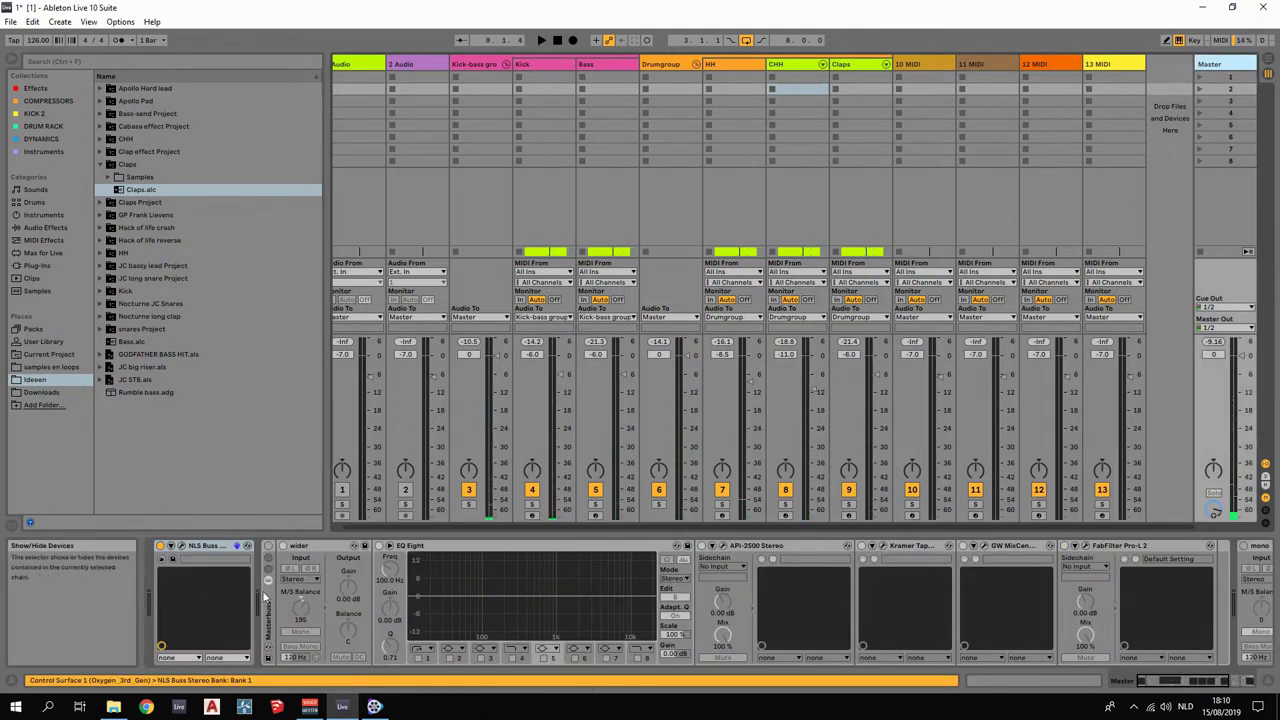
pyautogui.click(268, 622)
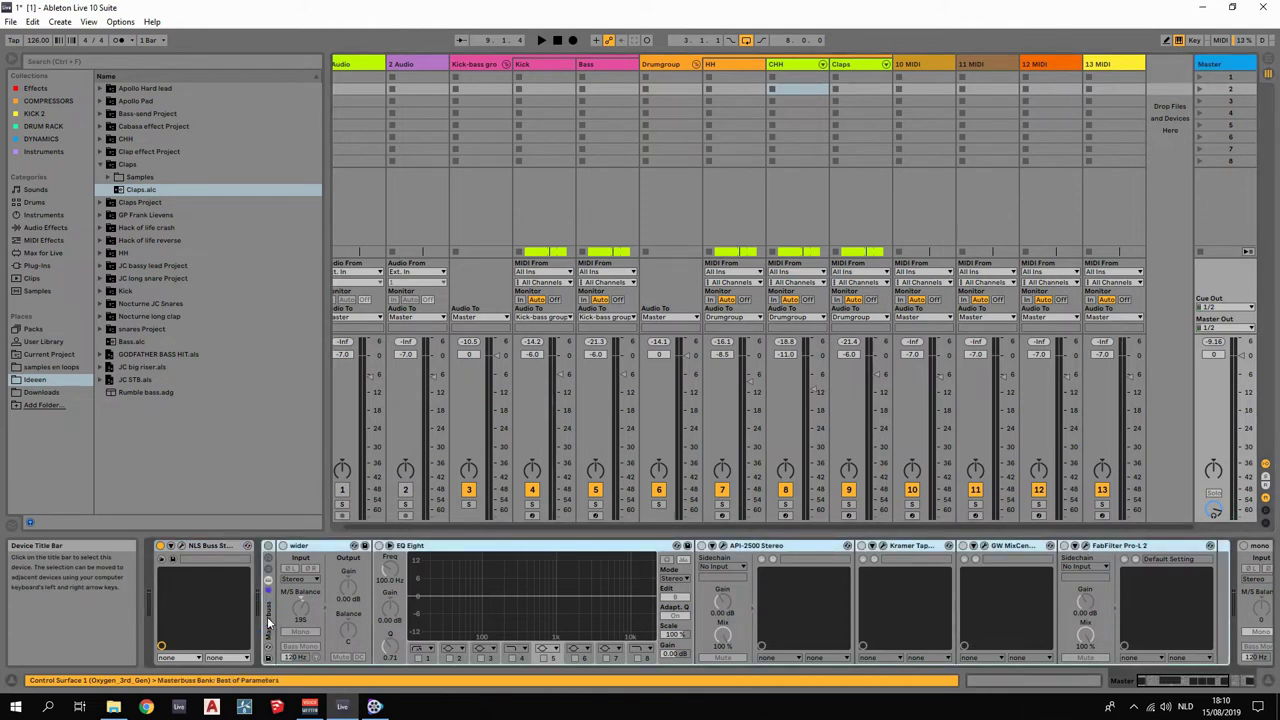
pyautogui.press('Delete')
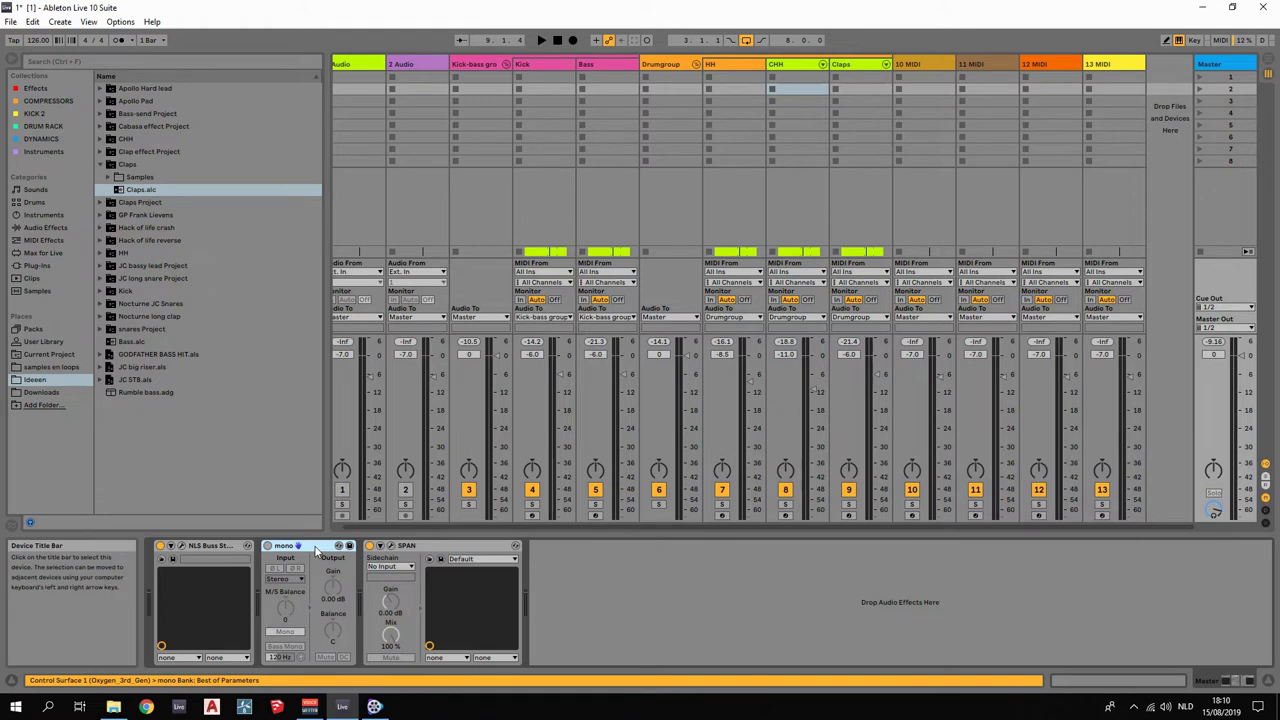
pyautogui.press('Delete')
pyautogui.press('Delete')
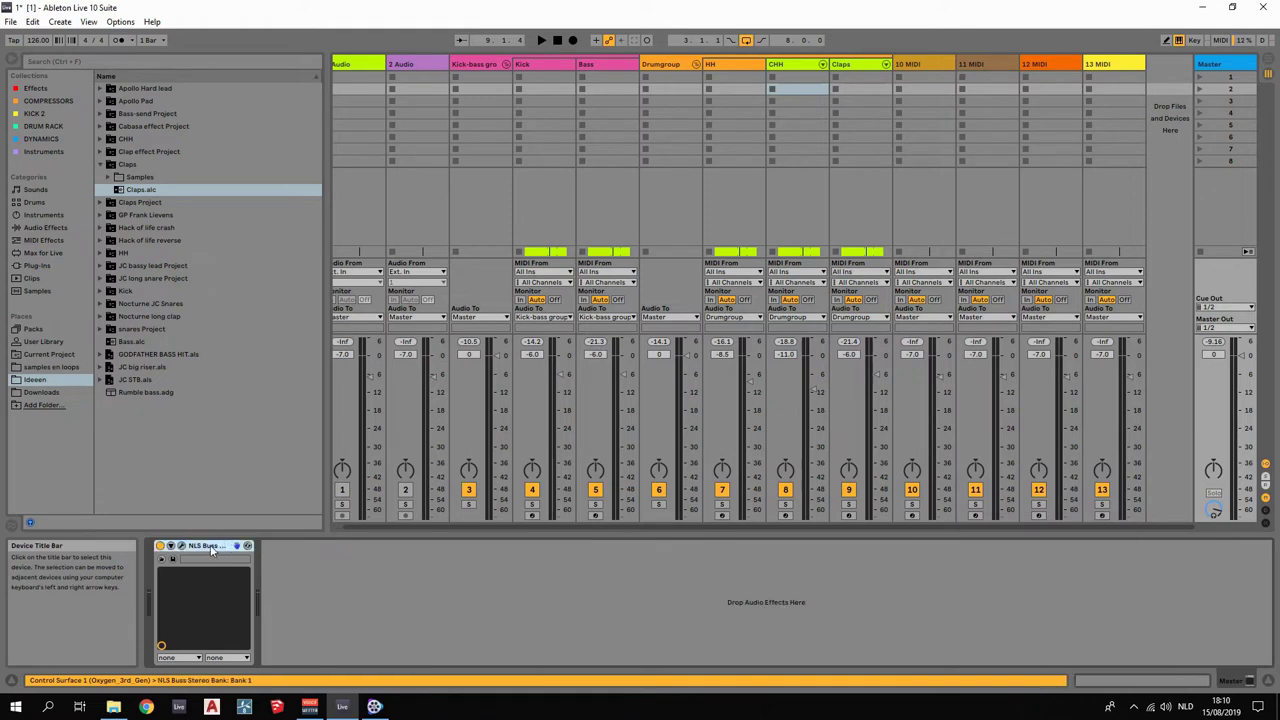
pyautogui.press('Delete')
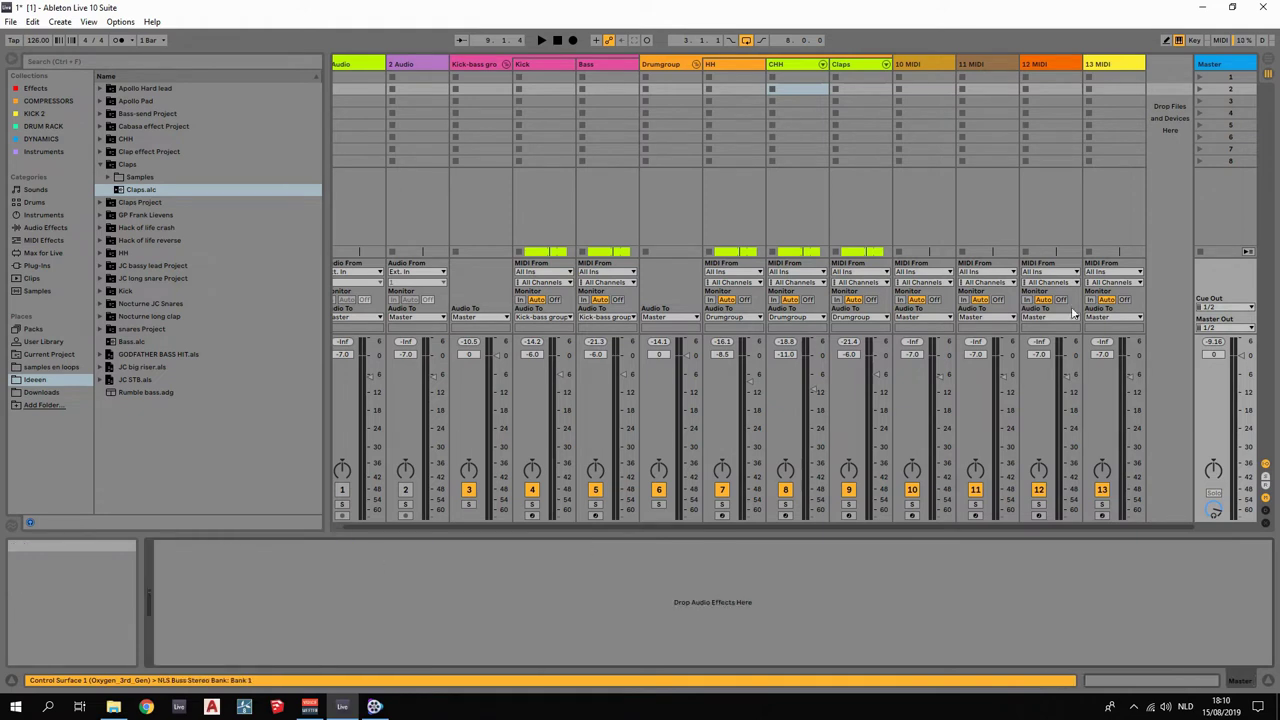
# Solo the Drumgroup track to listen to the drums alone, and switch the solo off again.
pyautogui.click(658, 65)
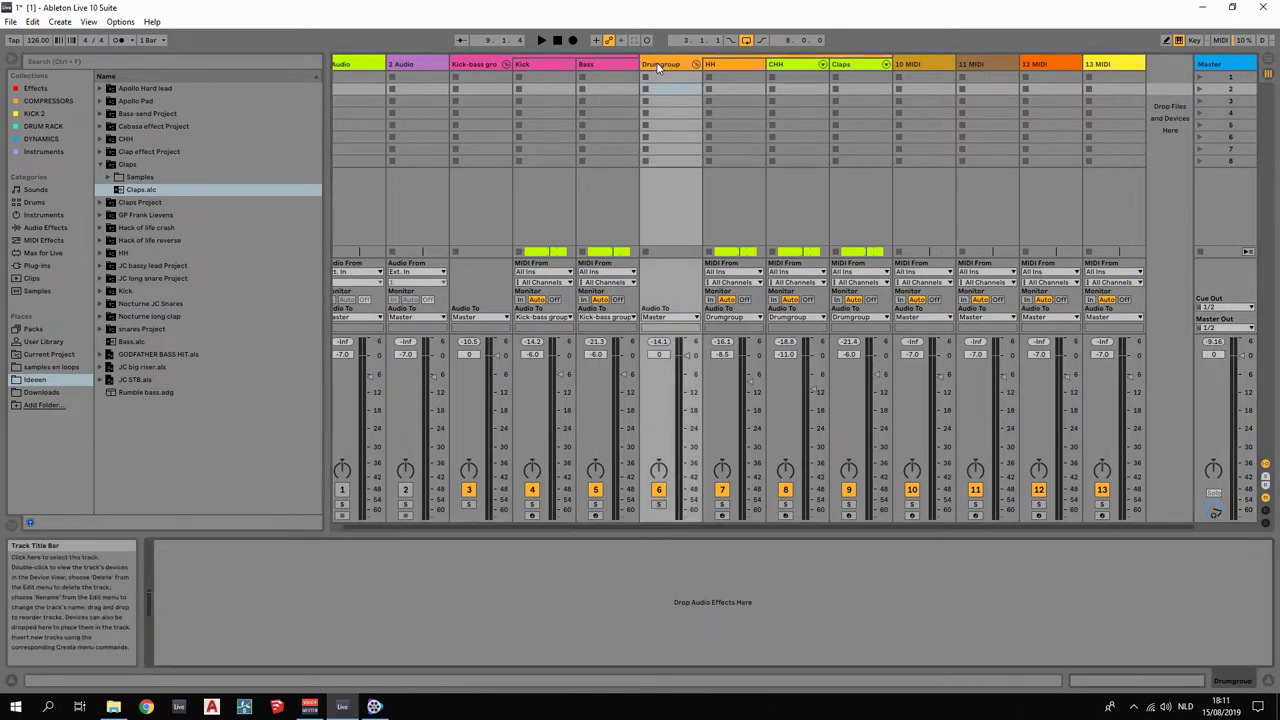
pyautogui.click(659, 504)
pyautogui.press('space')
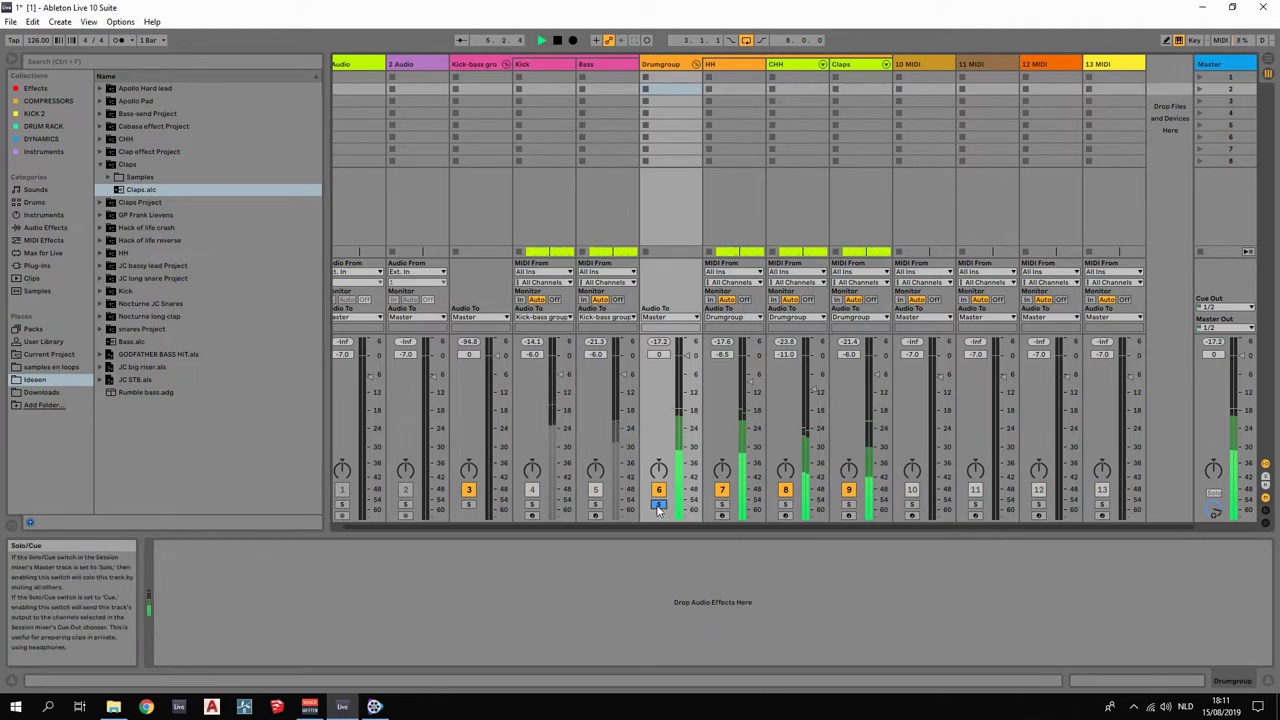
pyautogui.click(659, 504)
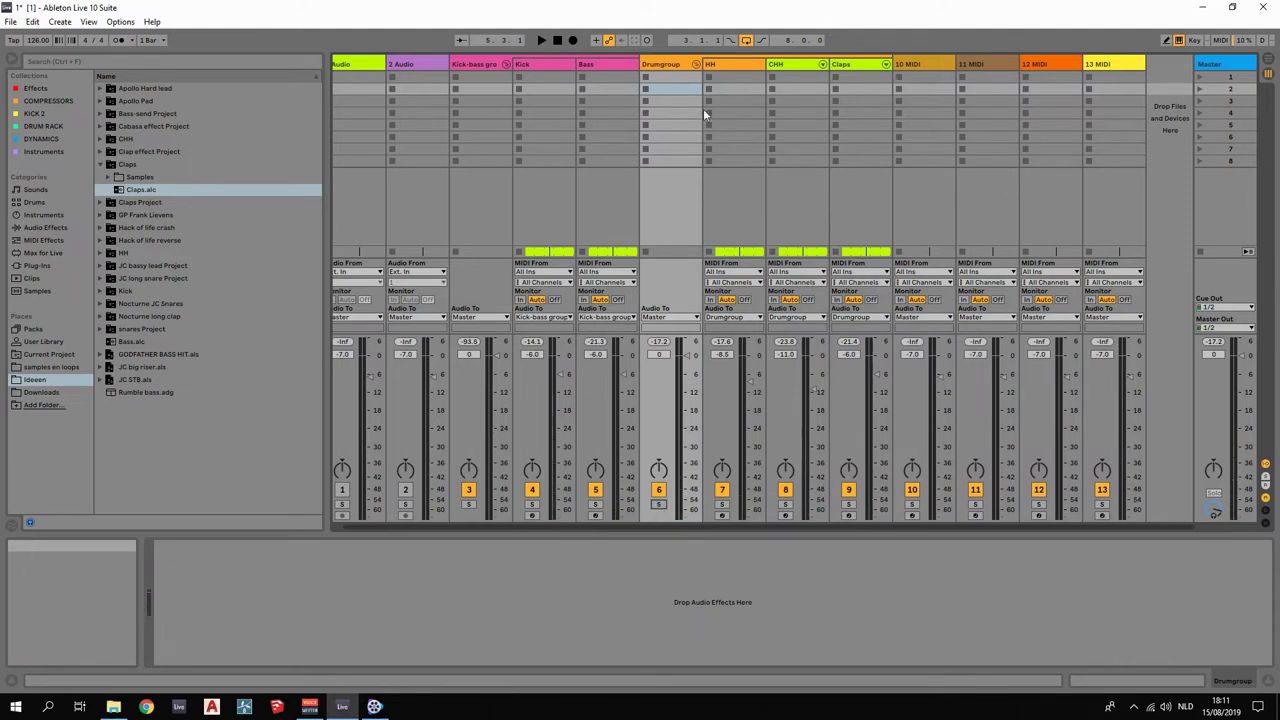
# Group the effects on the Kick-bass group into an audio effect rack and copy it.
pyautogui.moveTo(725, 531); pyautogui.dragTo(641, 531)
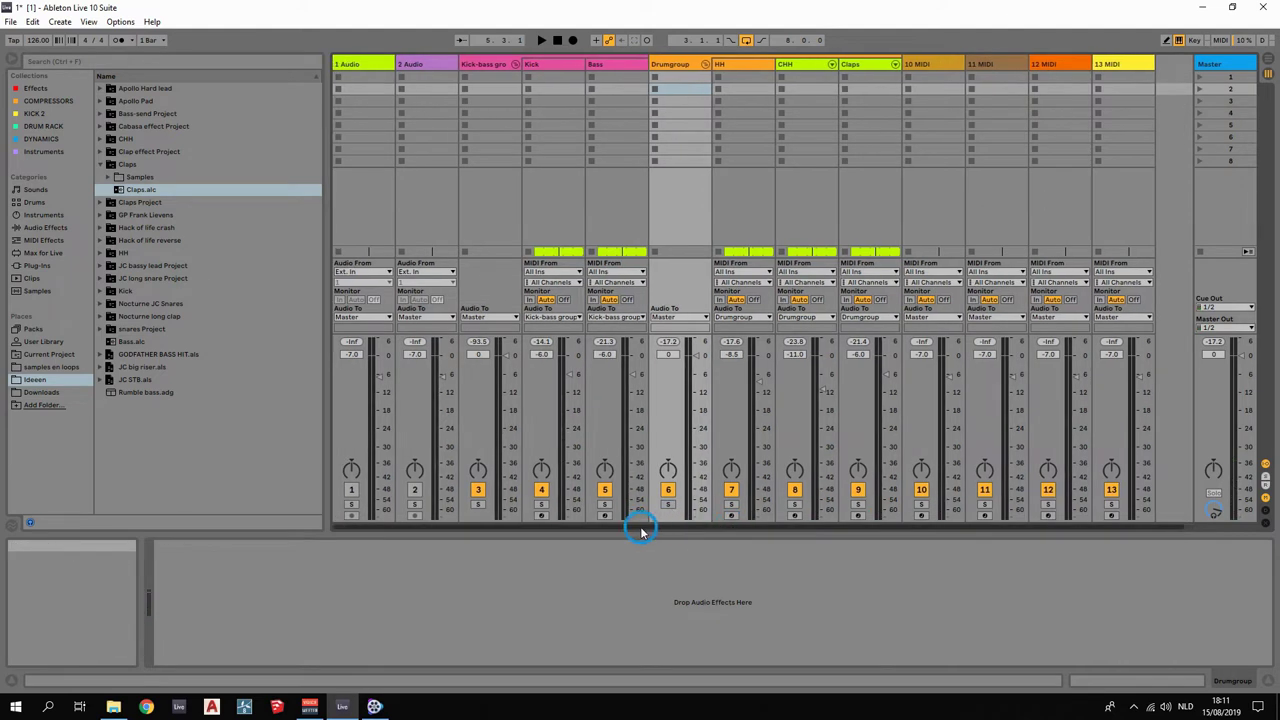
pyautogui.click(494, 65)
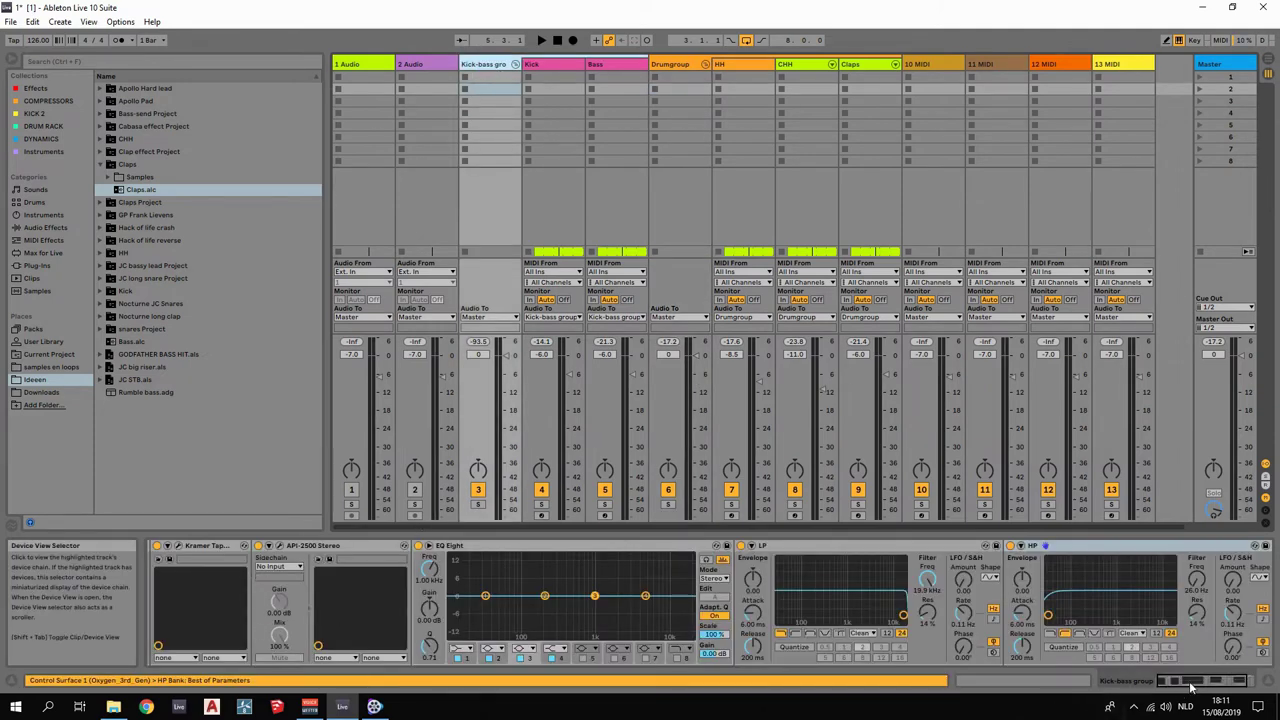
pyautogui.click(159, 546)
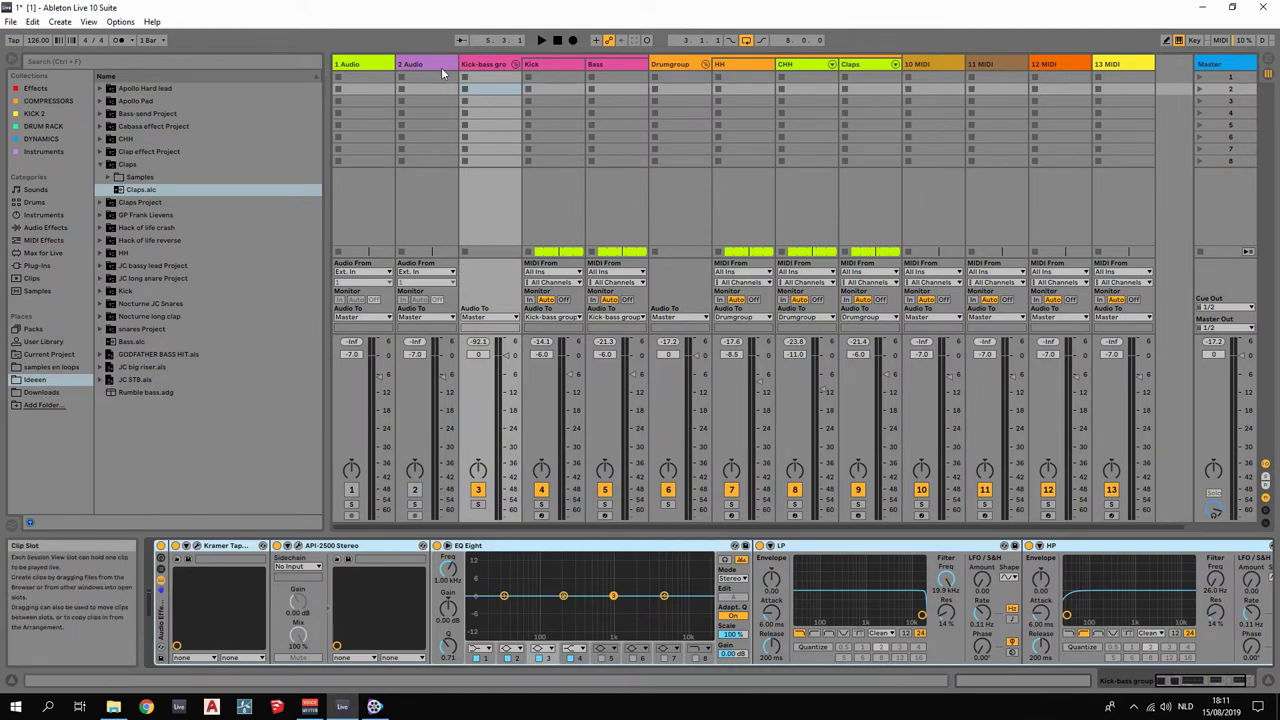
# Paste the copied effect rack onto the Drumgroup track and ungroup it into separate devices.
pyautogui.click(684, 64)
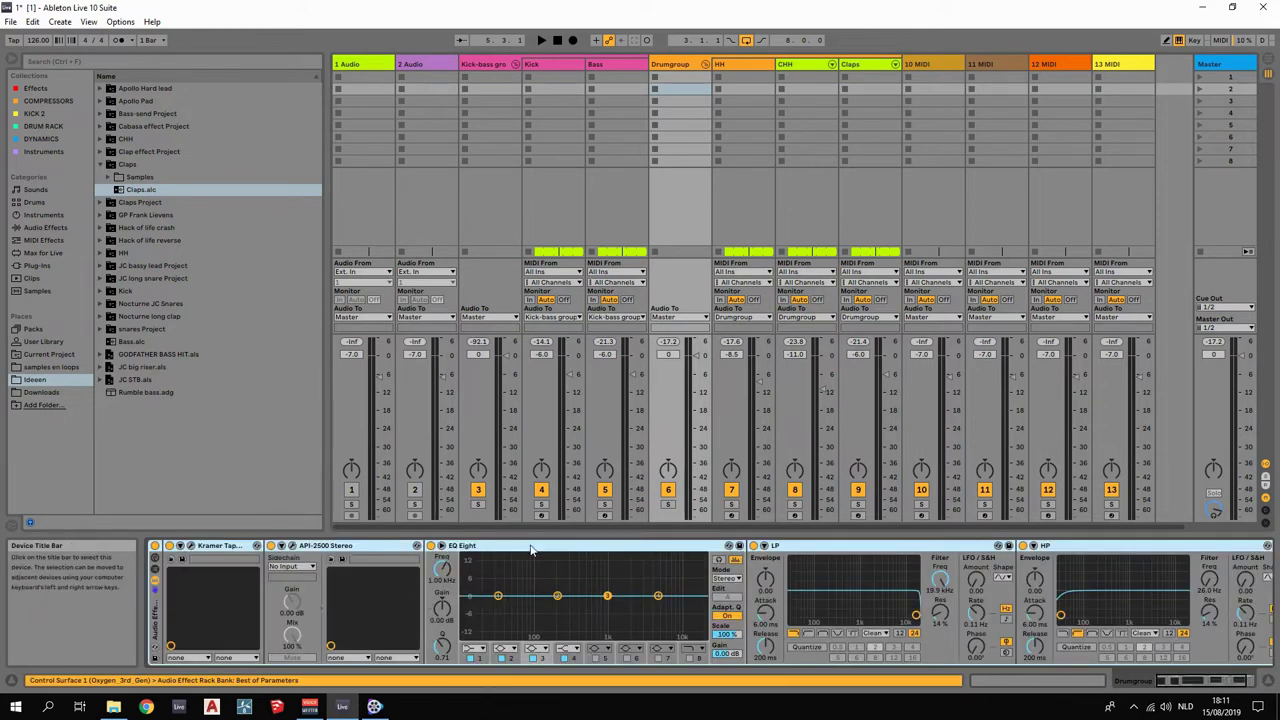
pyautogui.click(530, 549)
pyautogui.moveTo(1145, 680); pyautogui.dragTo(1207, 680)
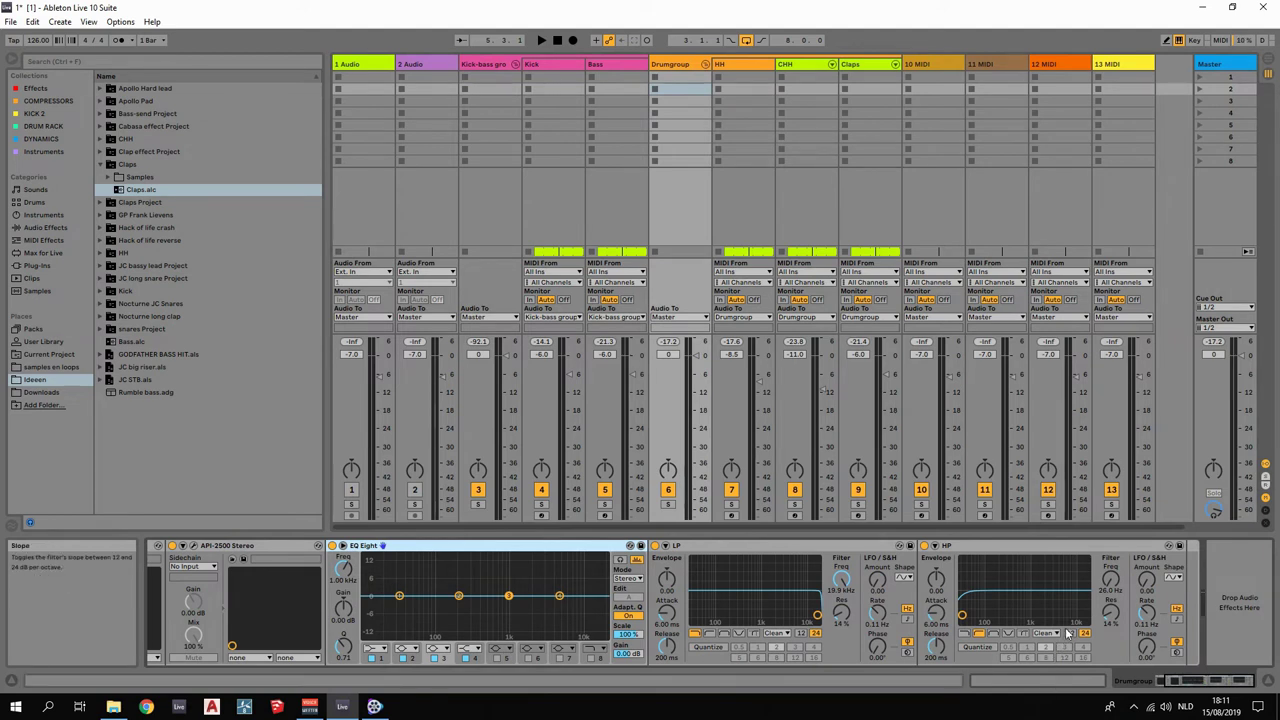
# Insert a return track after the 13 MIDI track.
pyautogui.rightClick(1173, 69)
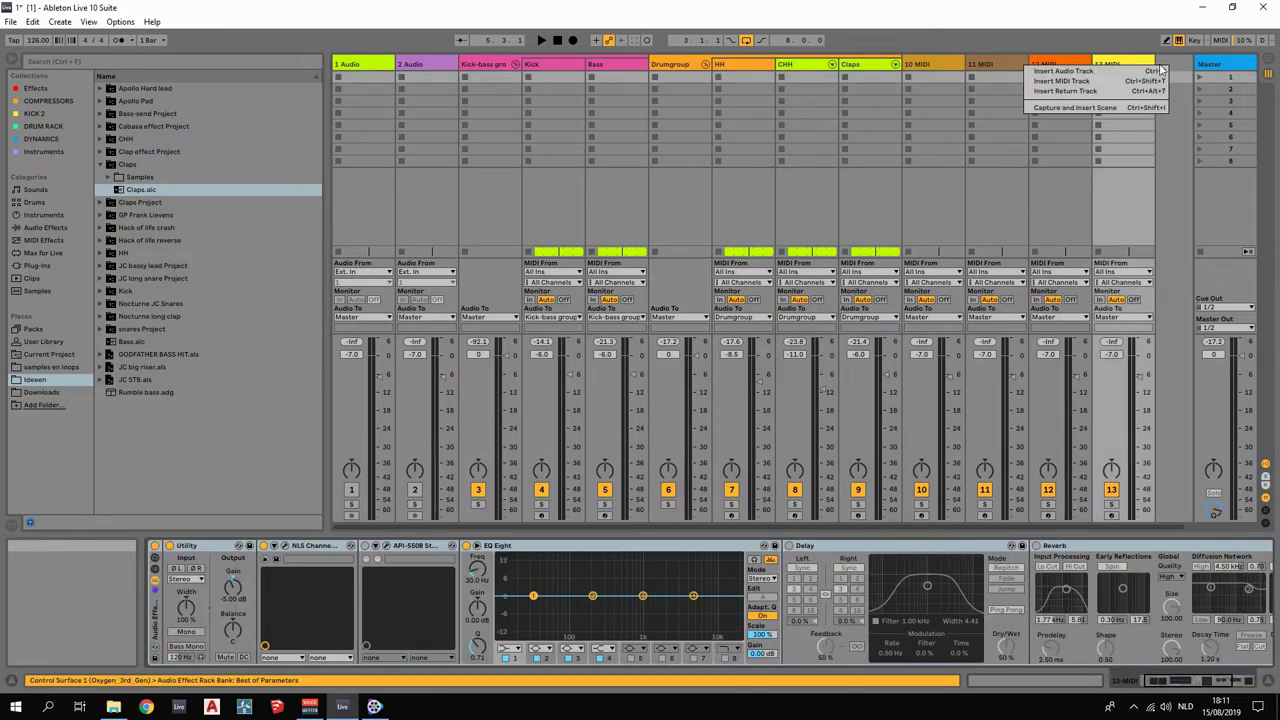
pyautogui.click(1180, 65)
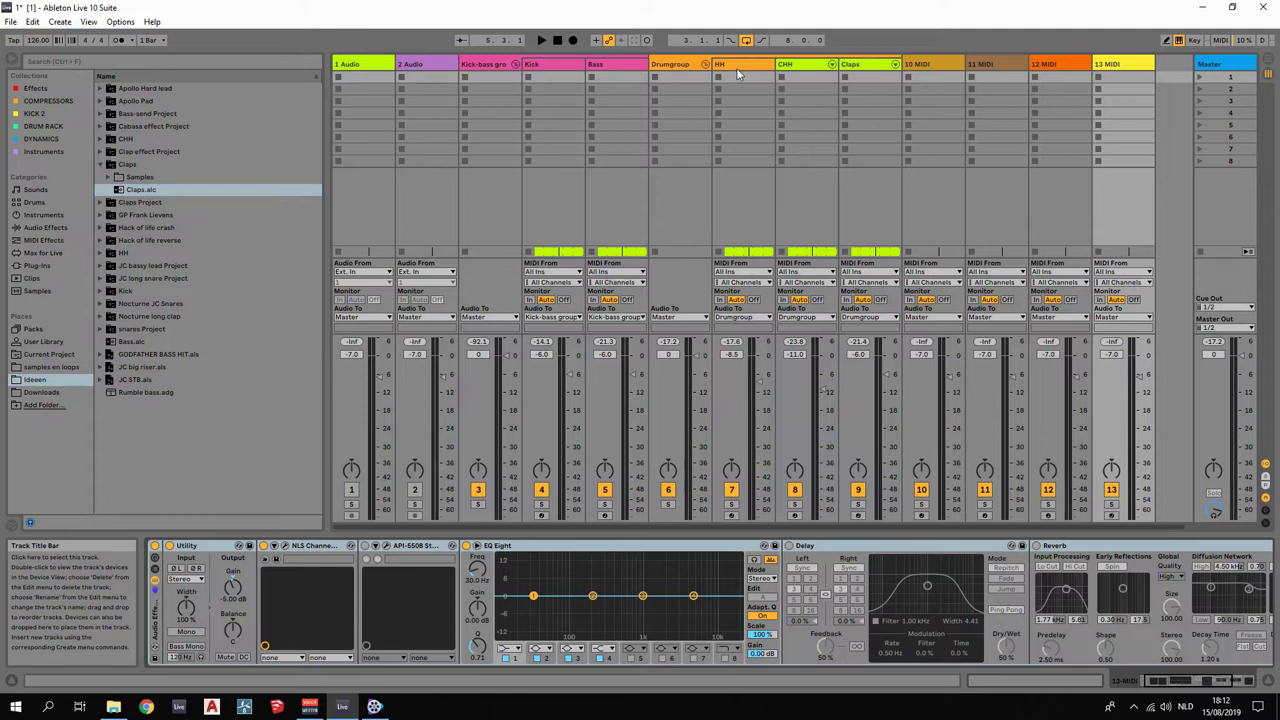
pyautogui.click(928, 66)
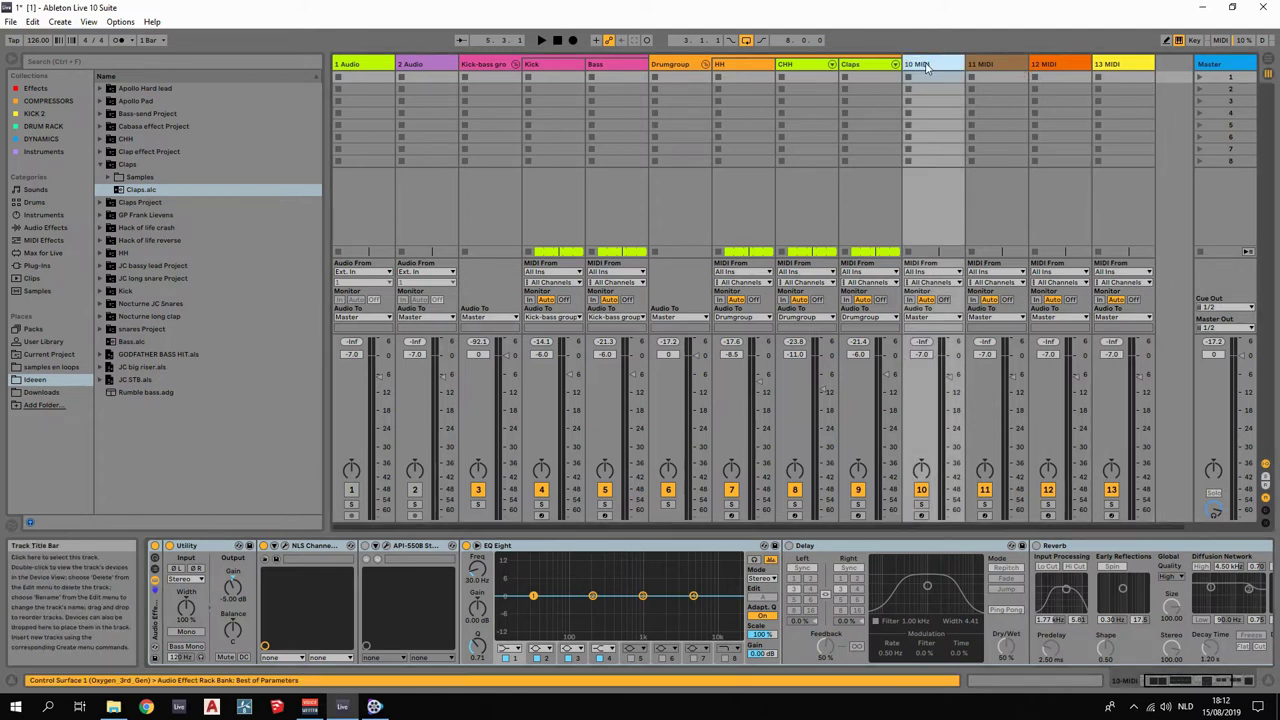
pyautogui.rightClick(1115, 66)
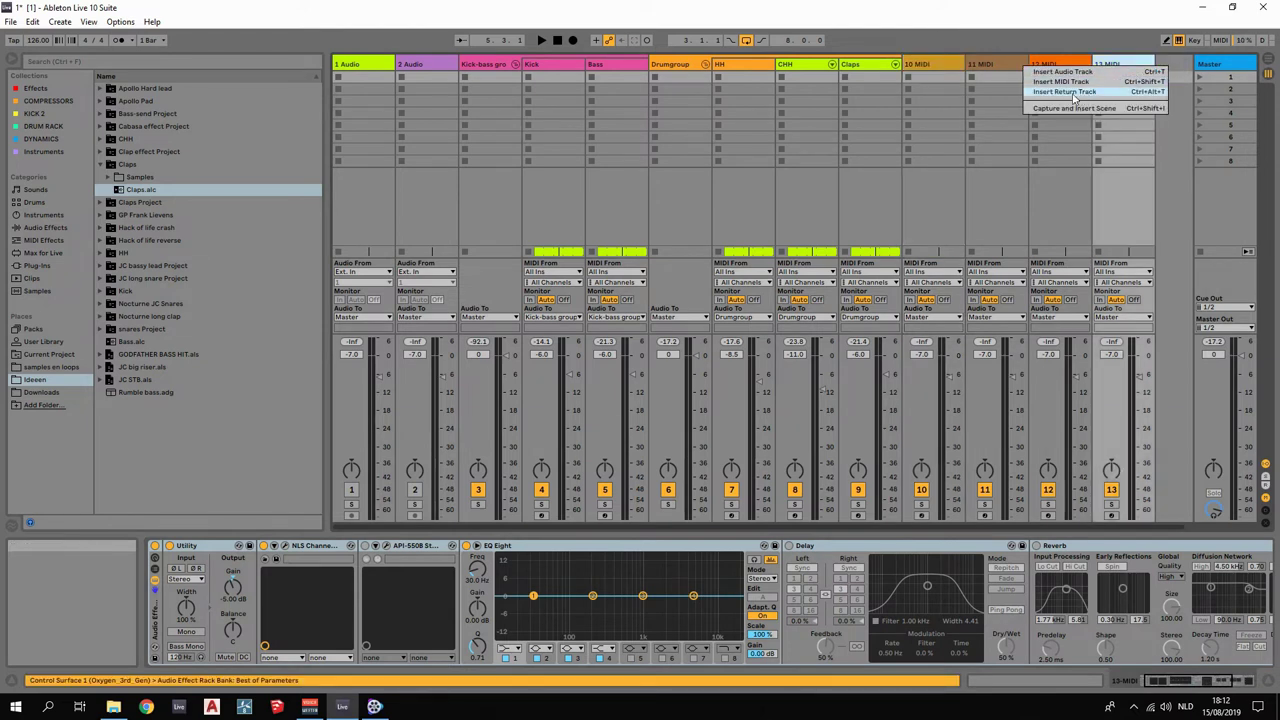
pyautogui.click(1066, 92)
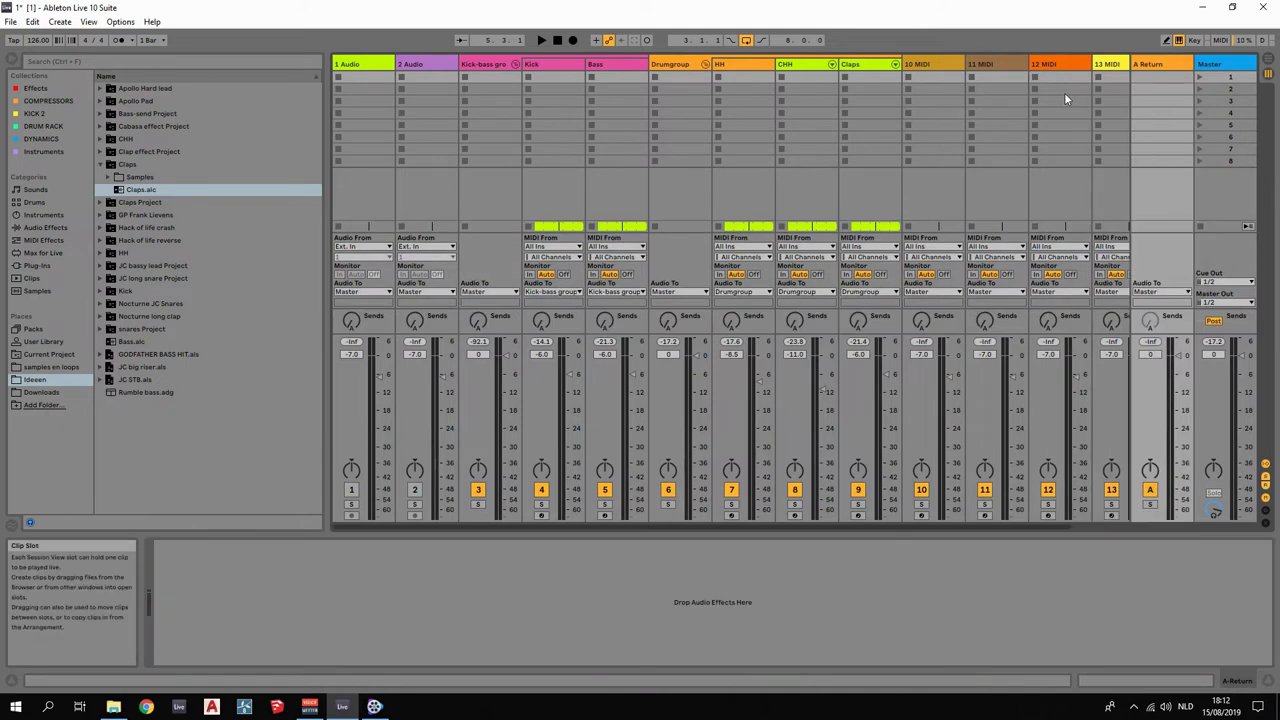
# Rename the new return track as Drum delay.
pyautogui.rightClick(1156, 67)
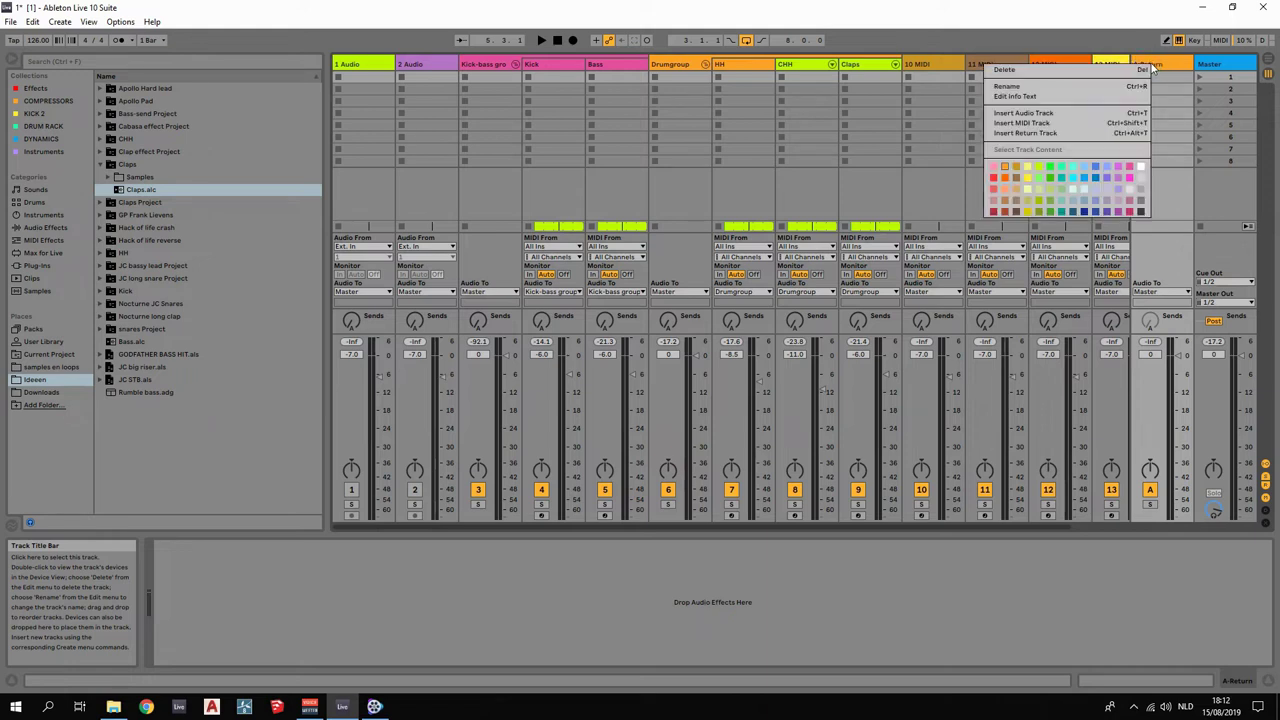
pyautogui.click(1050, 84)
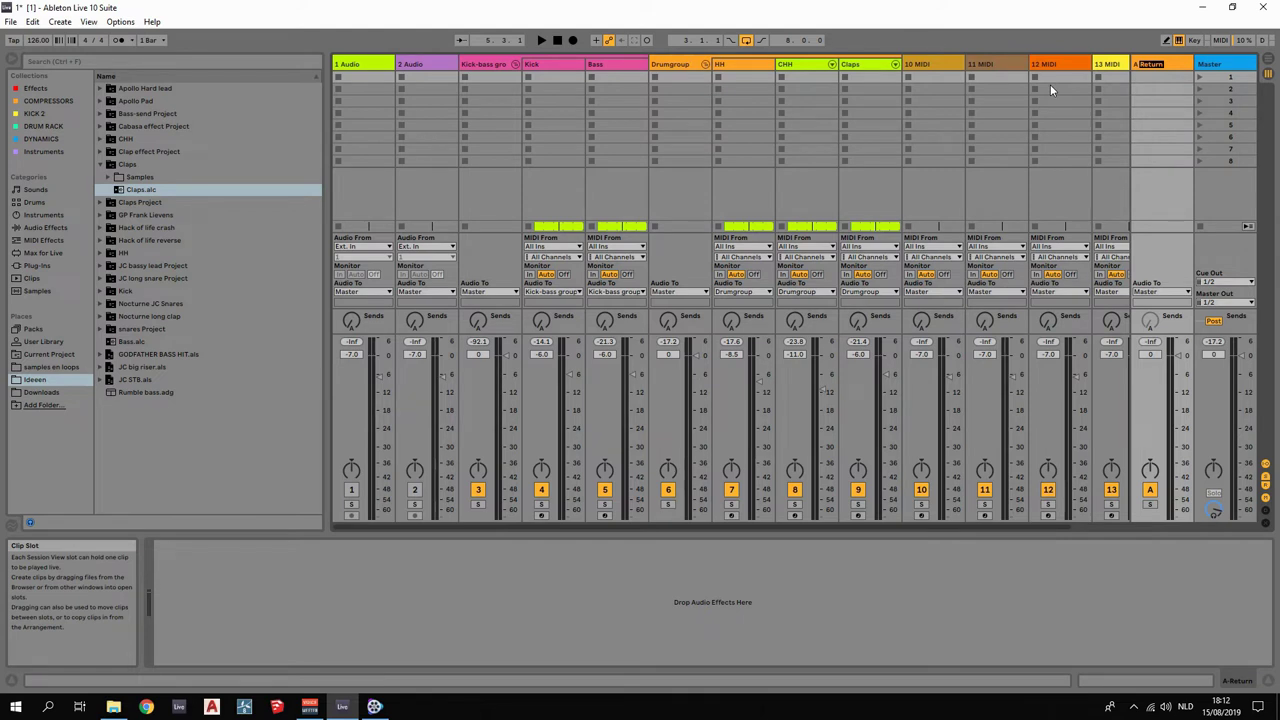
pyautogui.write('Drum')
pyautogui.press('Return')
pyautogui.click(1080, 586)
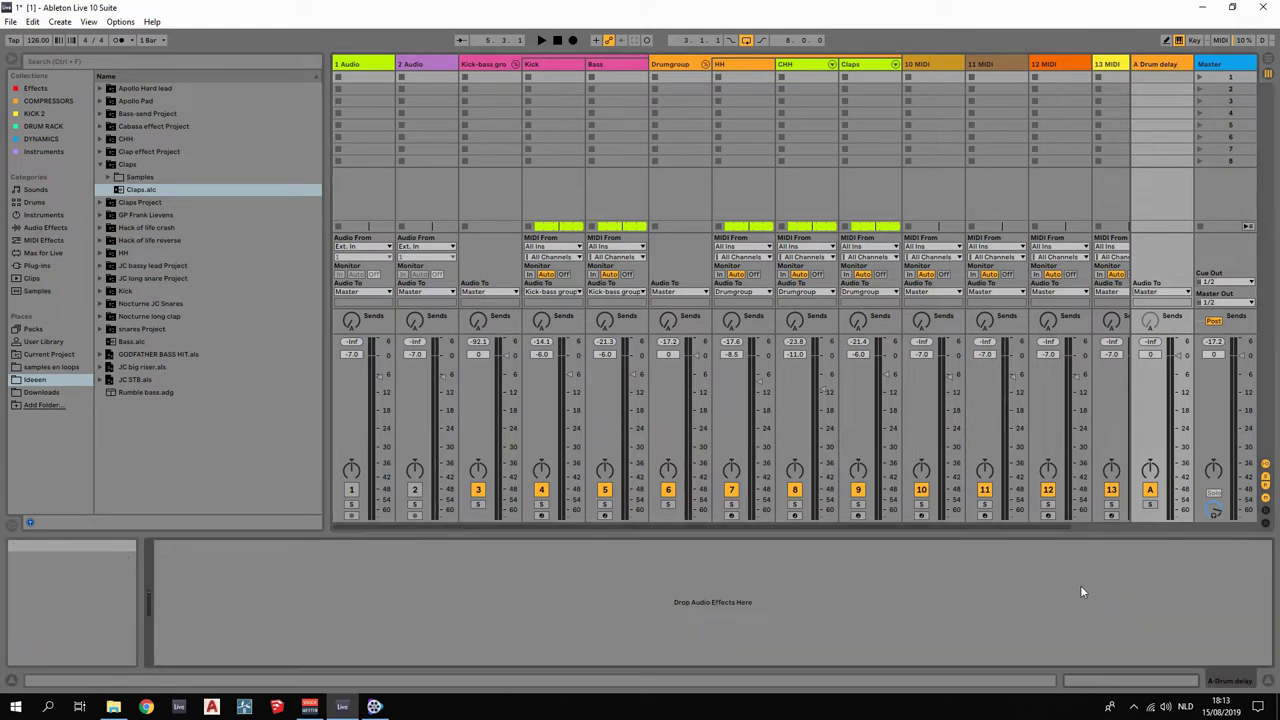
# Add a Delay effect to the Drum delay return with Ping Pong on and its filter at about 1.12 kHz, width 4.64.
pyautogui.click(1168, 62)
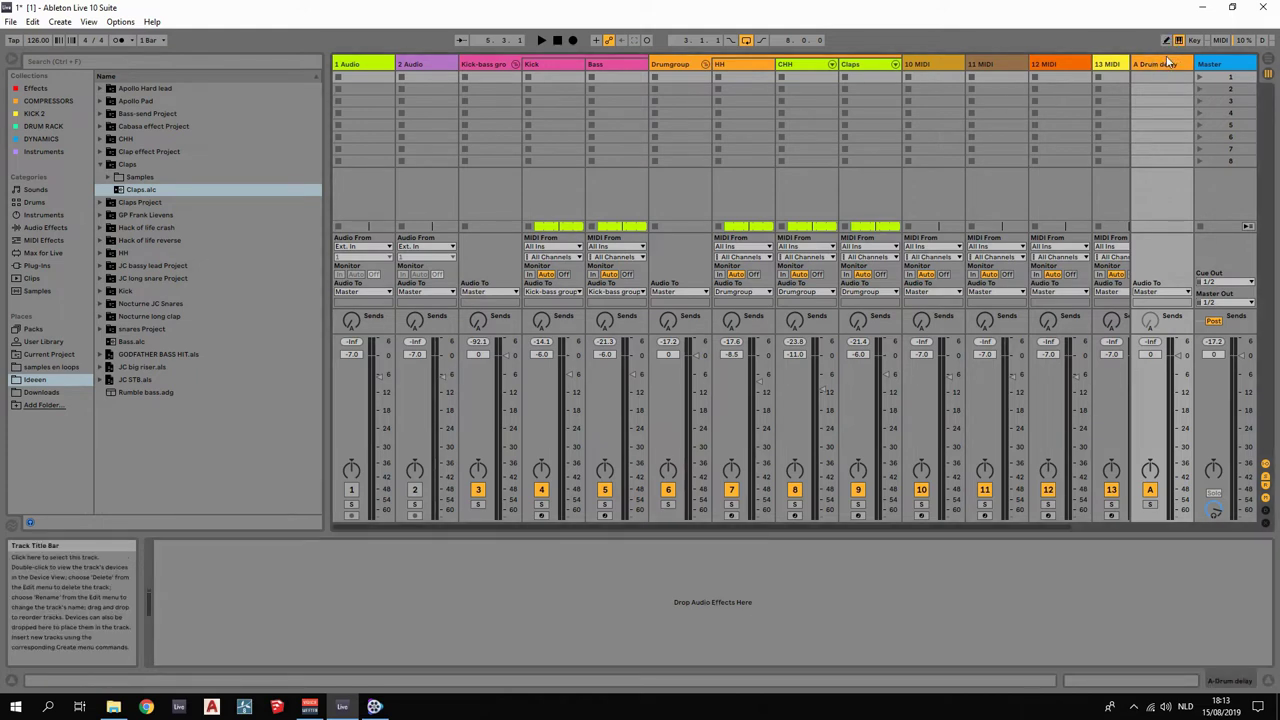
pyautogui.click(42, 228)
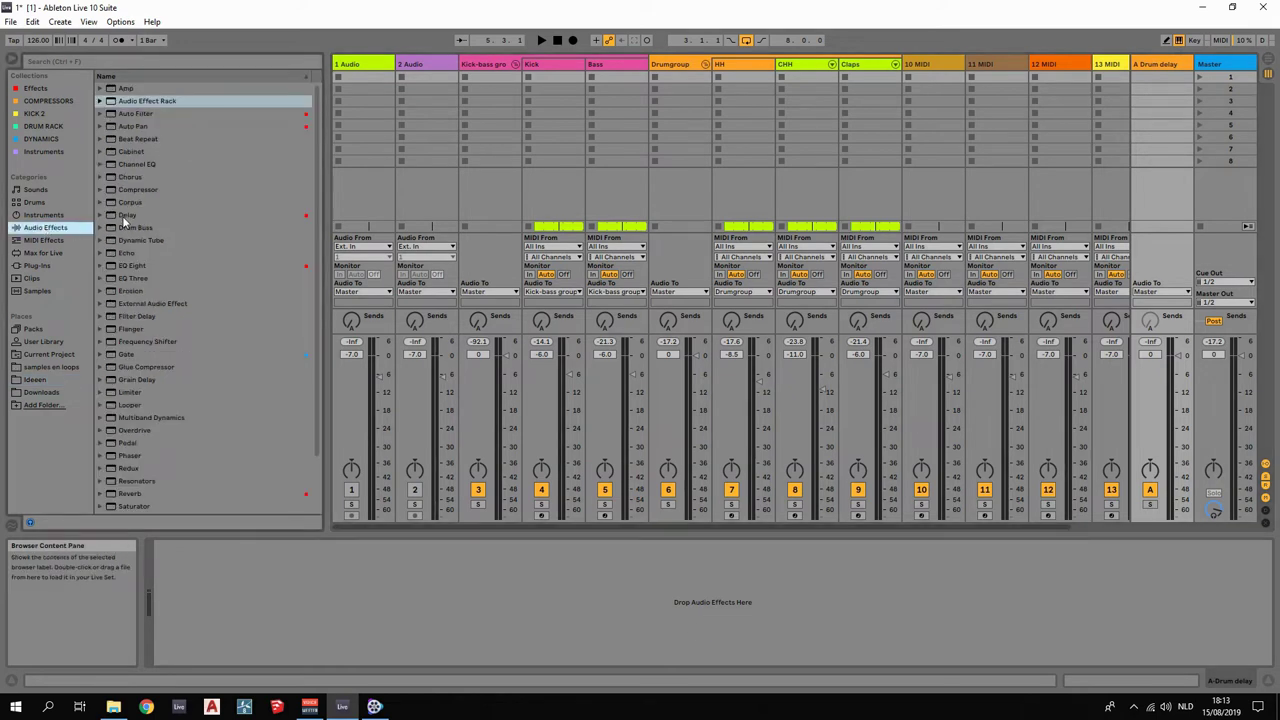
pyautogui.moveTo(125, 218); pyautogui.dragTo(295, 628)
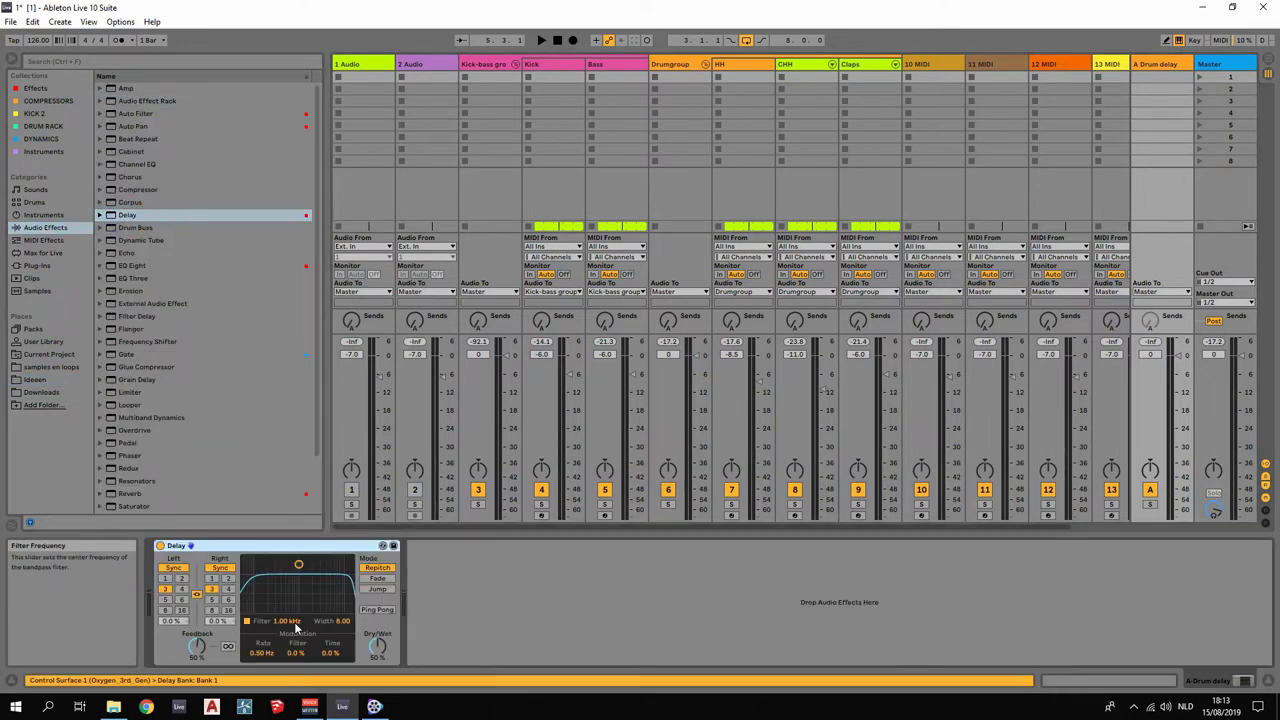
pyautogui.moveTo(299, 566); pyautogui.dragTo(300, 584)
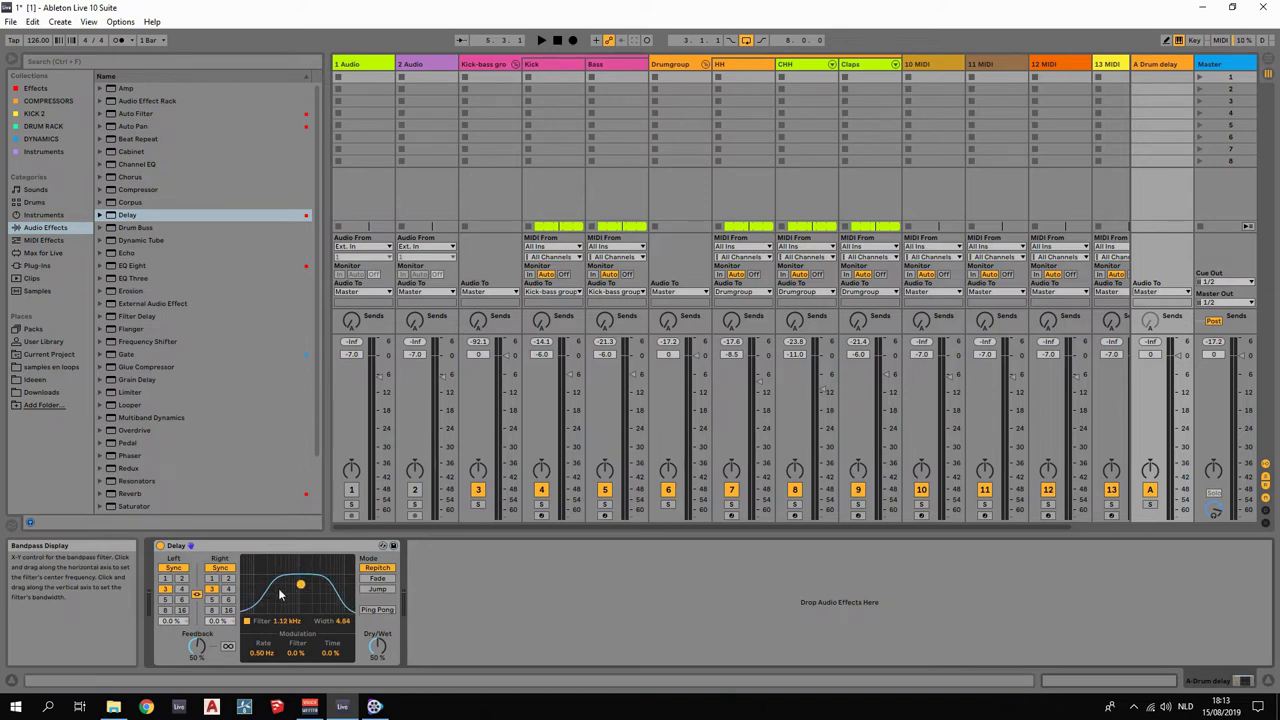
pyautogui.click(376, 612)
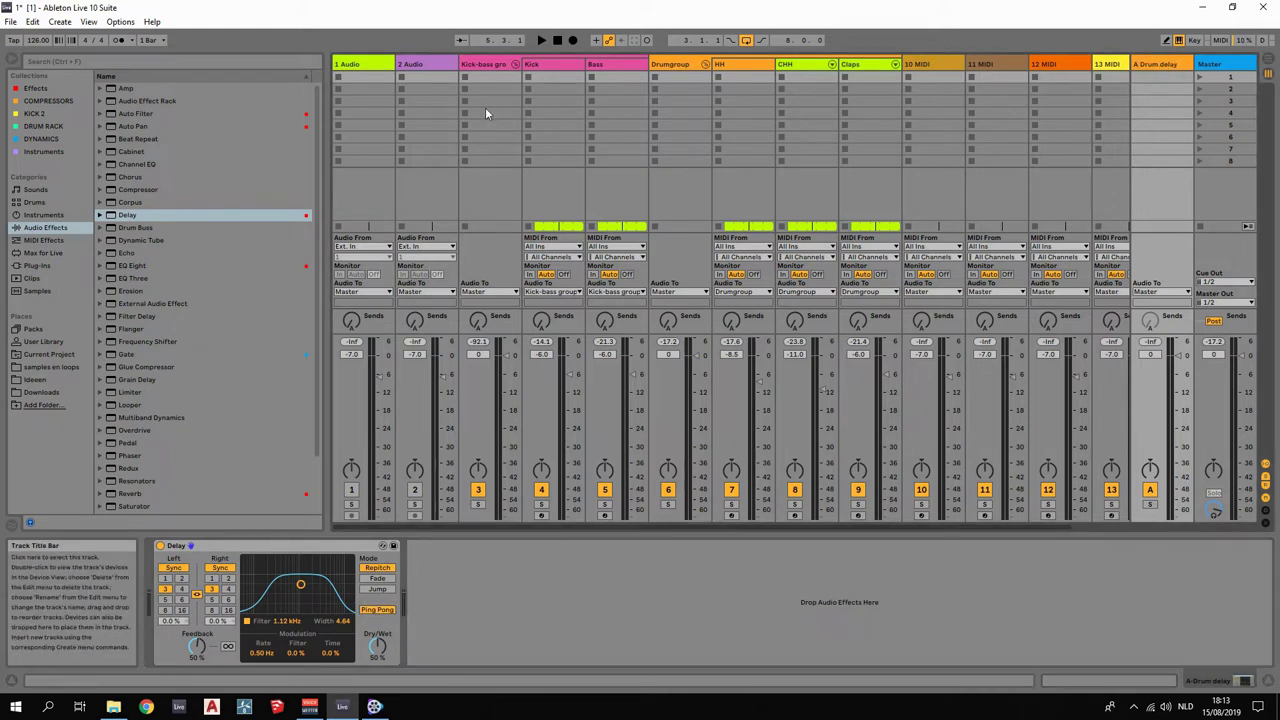
# Set the Delay's Dry/Wet to 100 % and raise the Claps track's send to the Drum delay return during playback.
pyautogui.press('space')
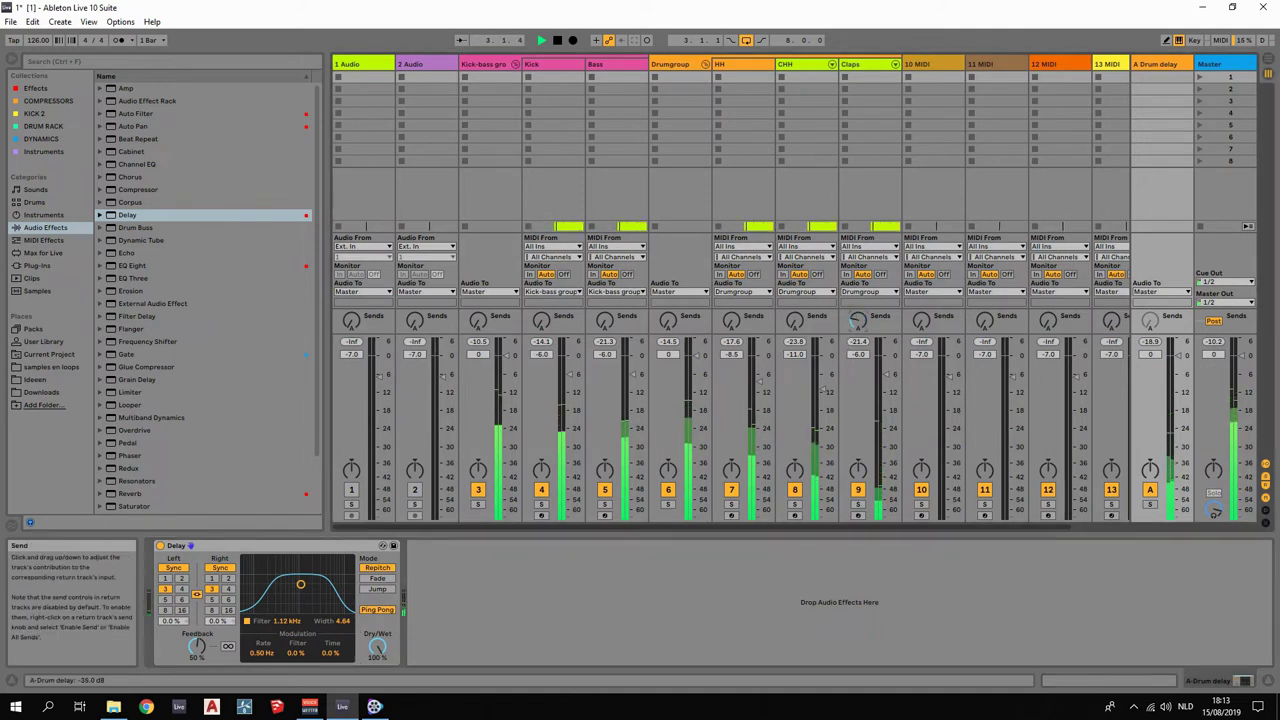
pyautogui.moveTo(858, 320); pyautogui.dragTo(857, 309)
pyautogui.press('space')
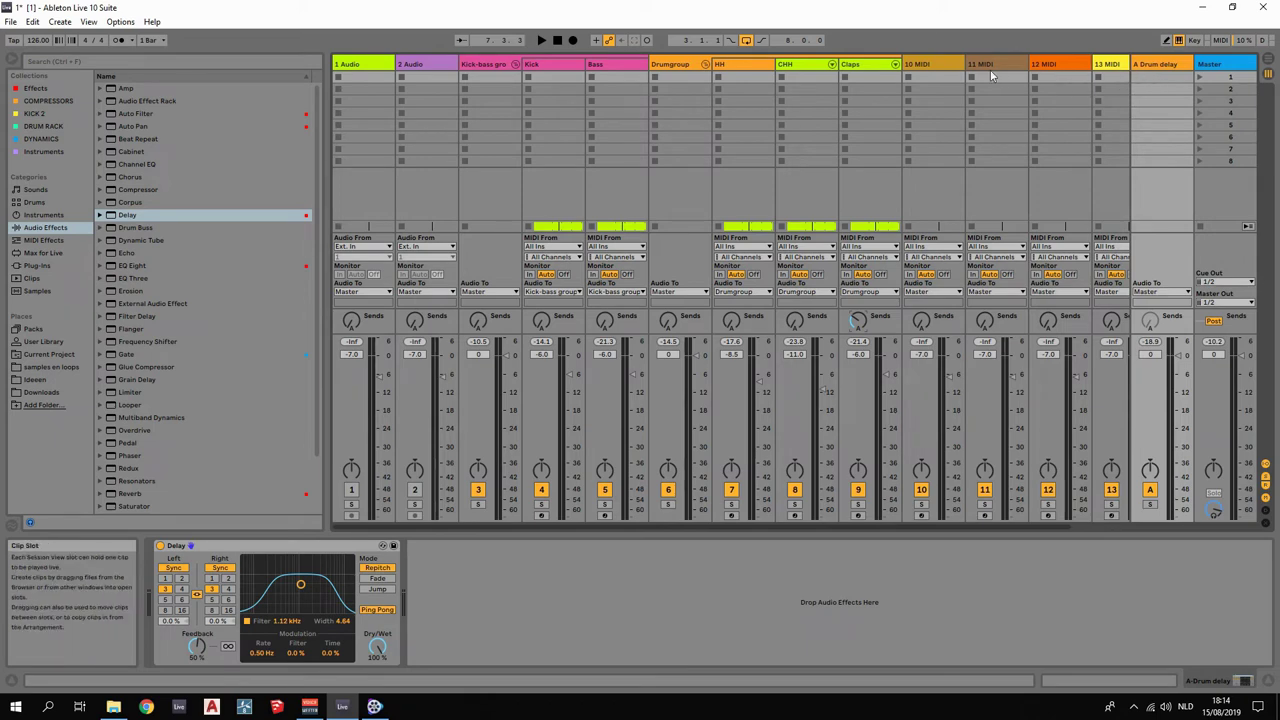
# Insert an audio track in the Drumgroup and place it before the HH track.
pyautogui.rightClick(729, 66)
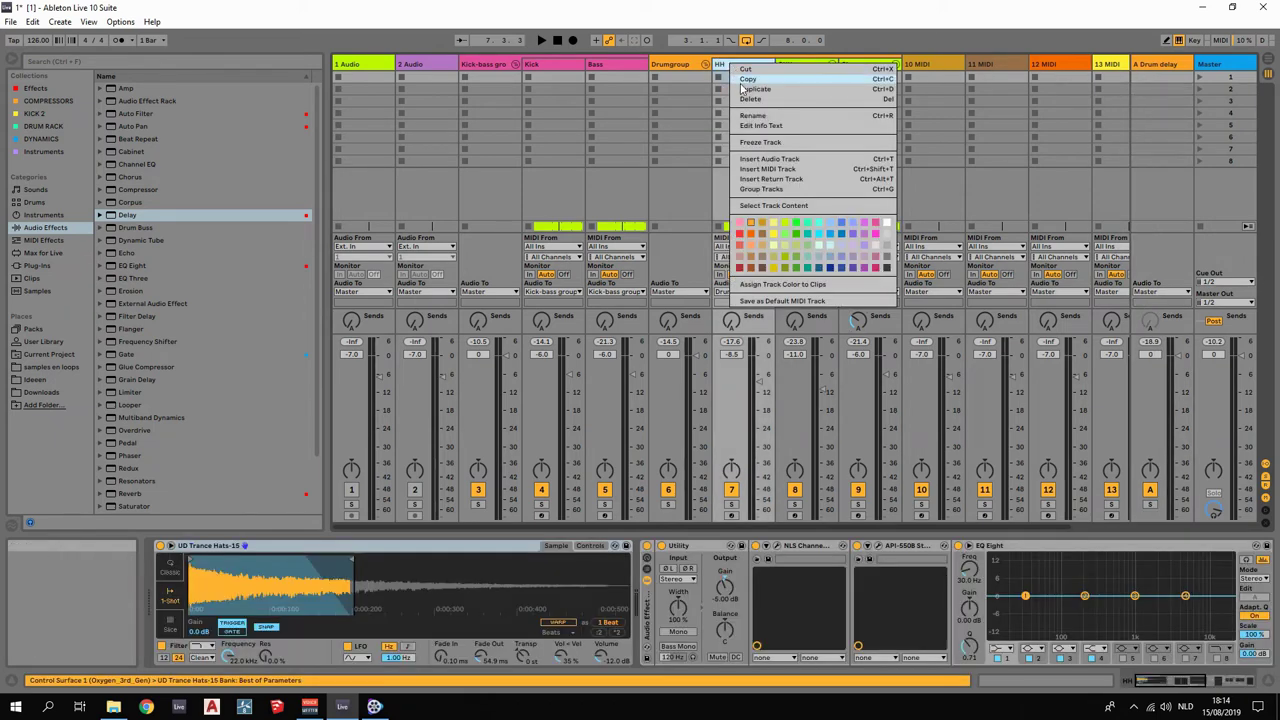
pyautogui.click(772, 158)
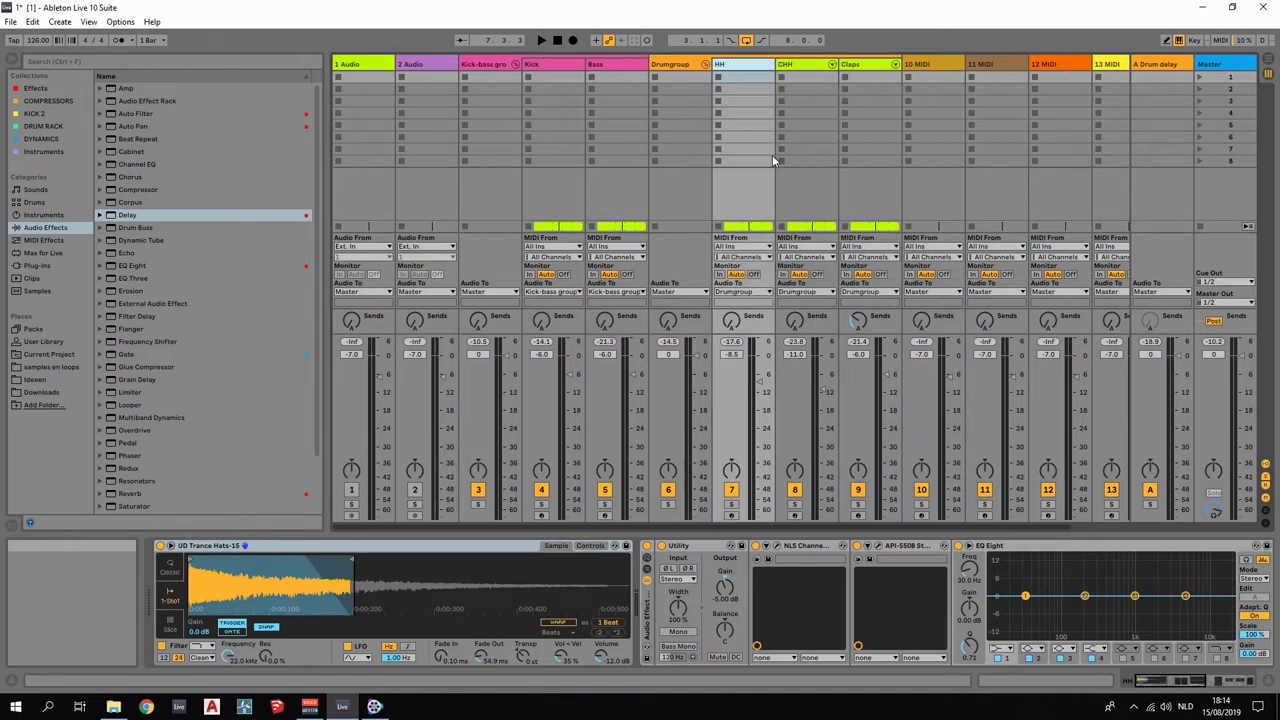
pyautogui.moveTo(808, 64); pyautogui.dragTo(724, 66)
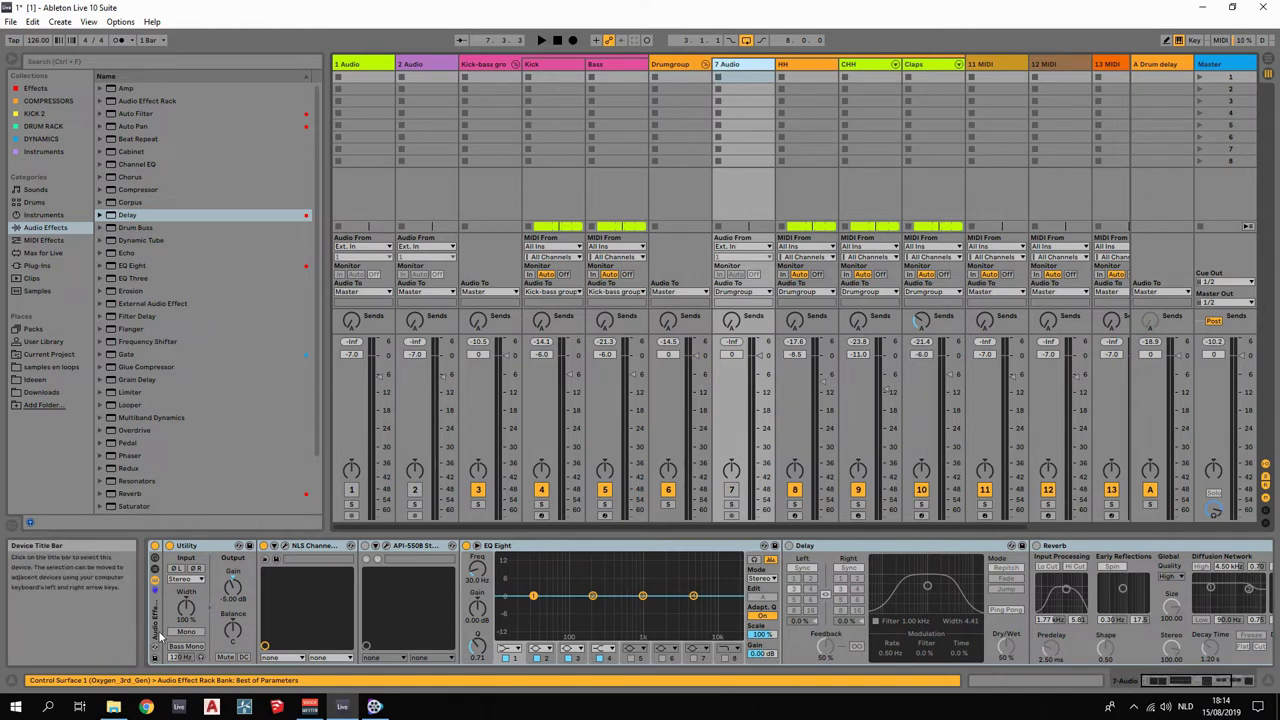
# Move the NLS Channel plug-in out of the new audio track's effect rack to the end of its device chain.
pyautogui.click(301, 548)
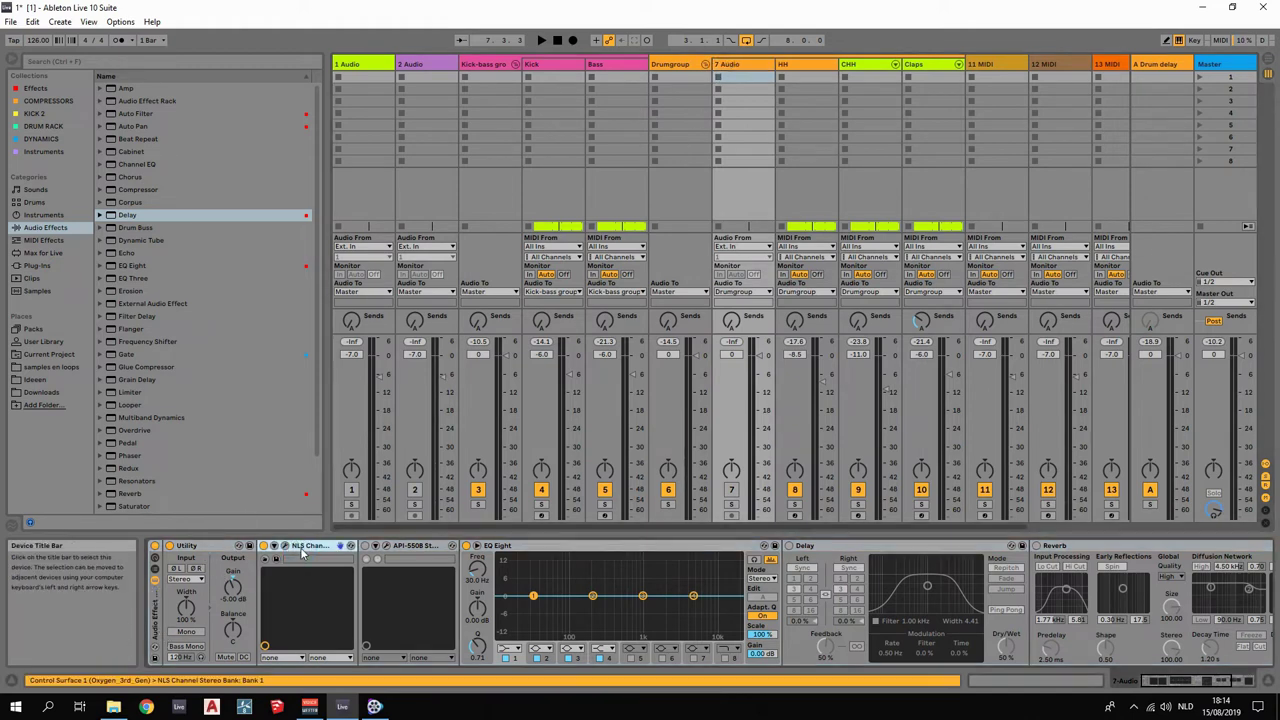
pyautogui.rightClick(301, 551)
pyautogui.click(329, 404)
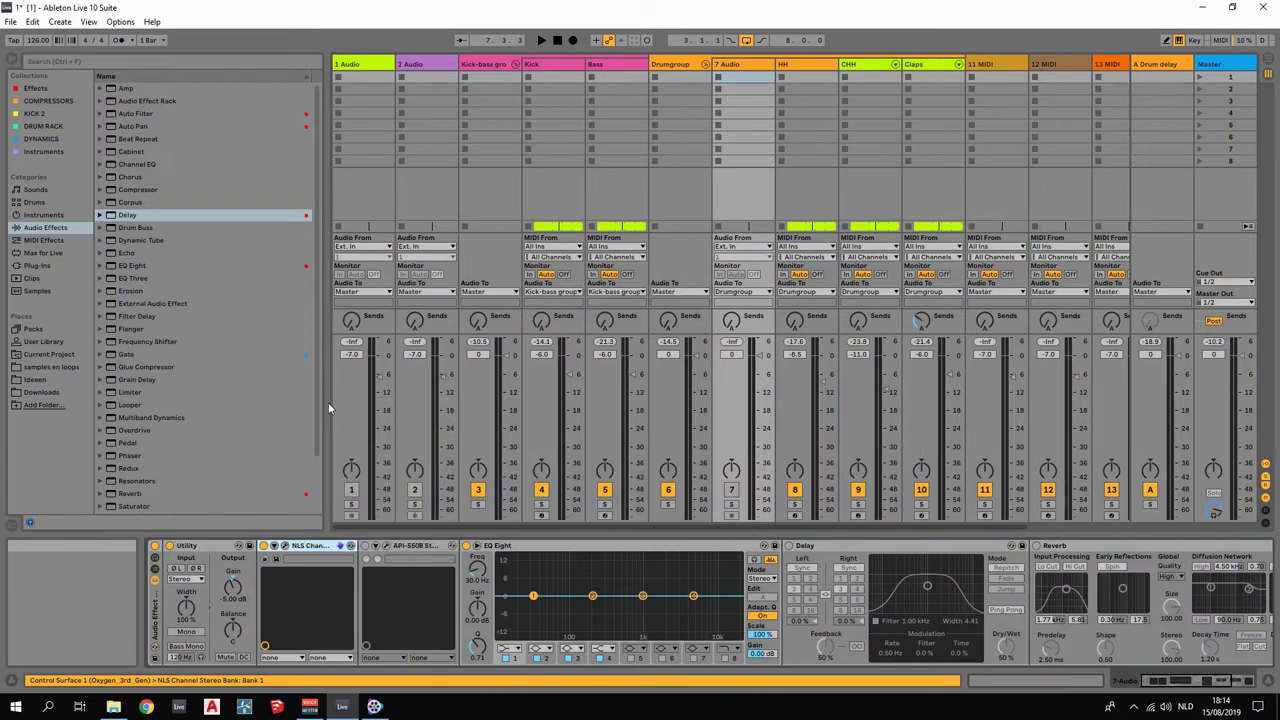
pyautogui.moveTo(1192, 683); pyautogui.dragTo(1226, 680)
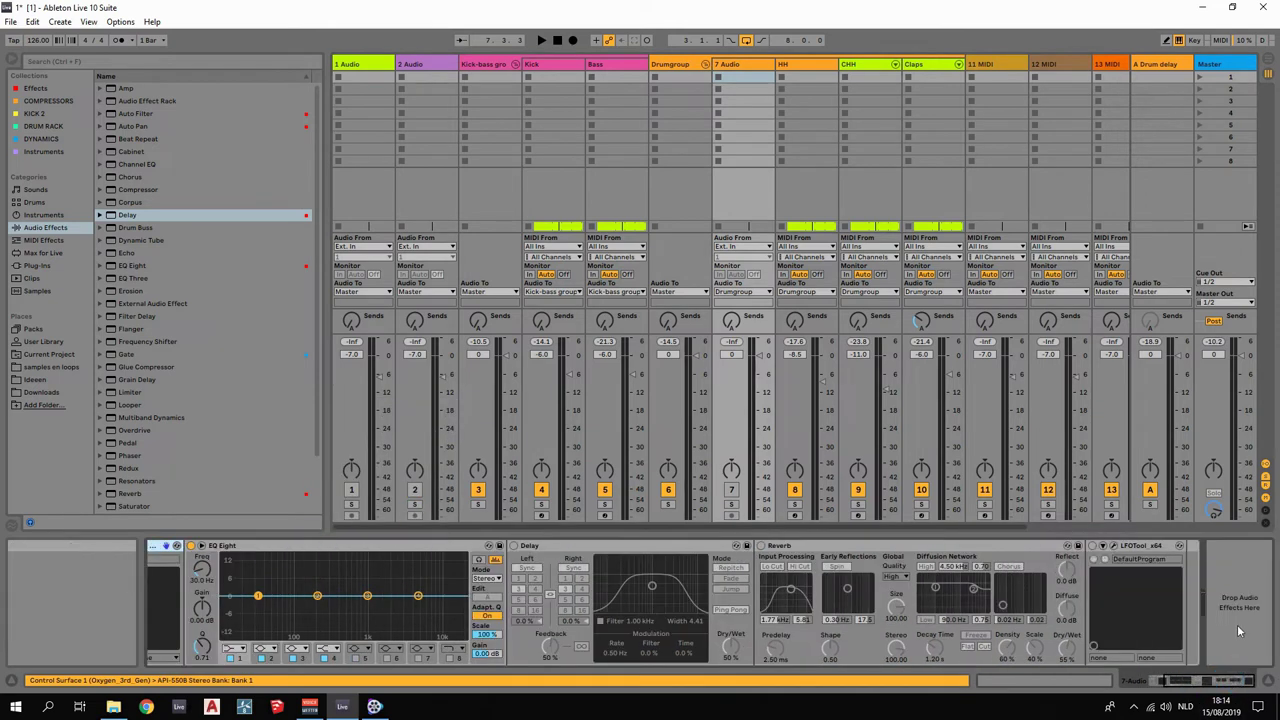
pyautogui.click(1194, 638)
pyautogui.hotkey('ctrl', 'v')
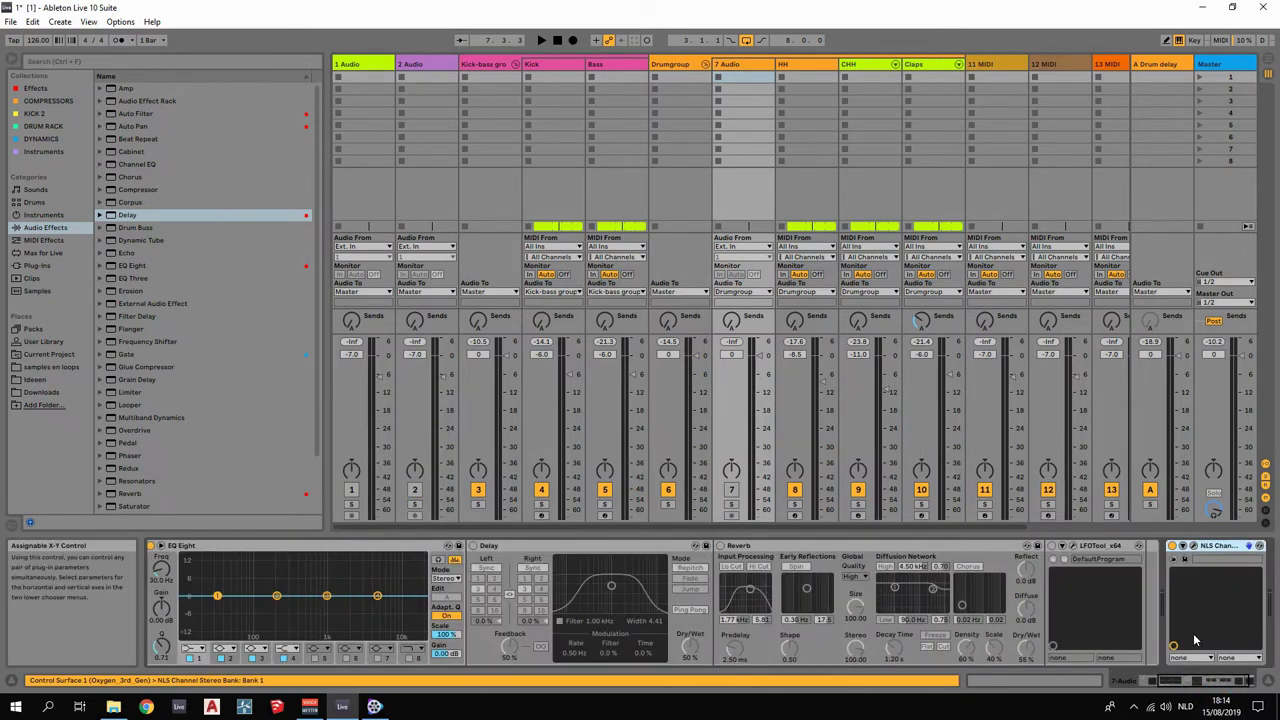
# Delete the audio effect rack from the new audio track, keeping only the NLS Channel plug-in.
pyautogui.moveTo(1186, 684); pyautogui.dragTo(1163, 685)
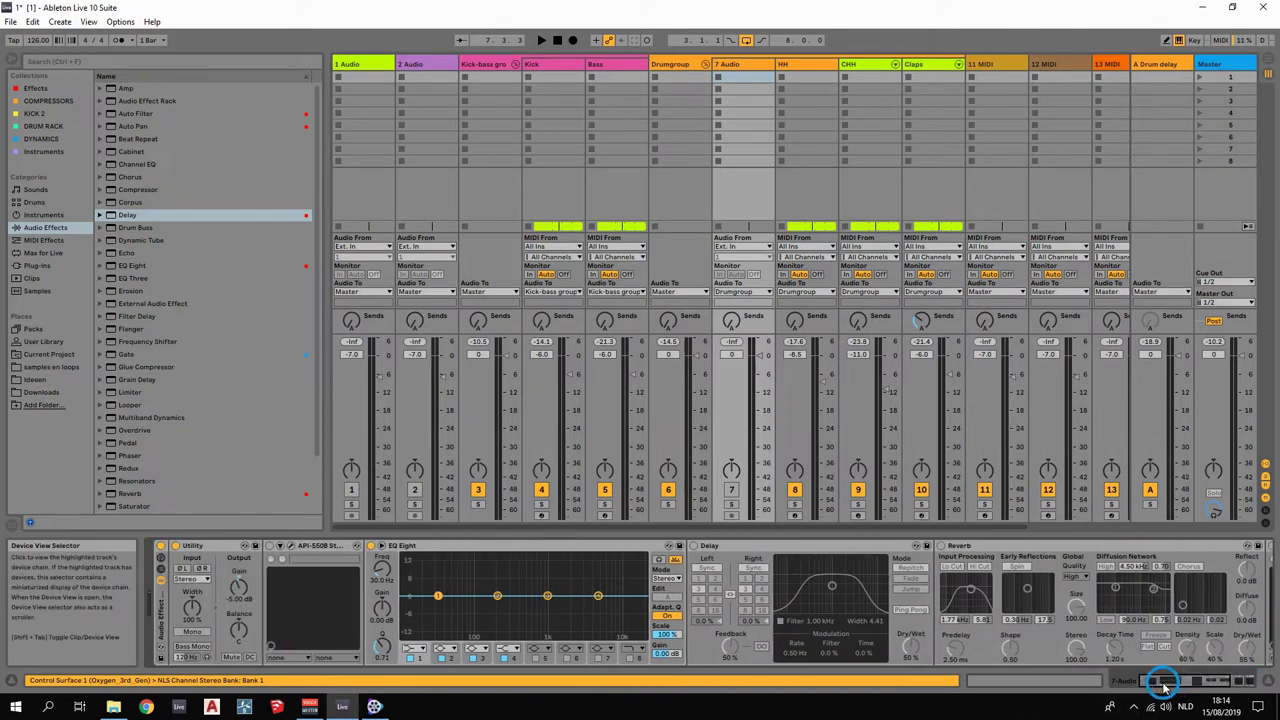
pyautogui.click(160, 631)
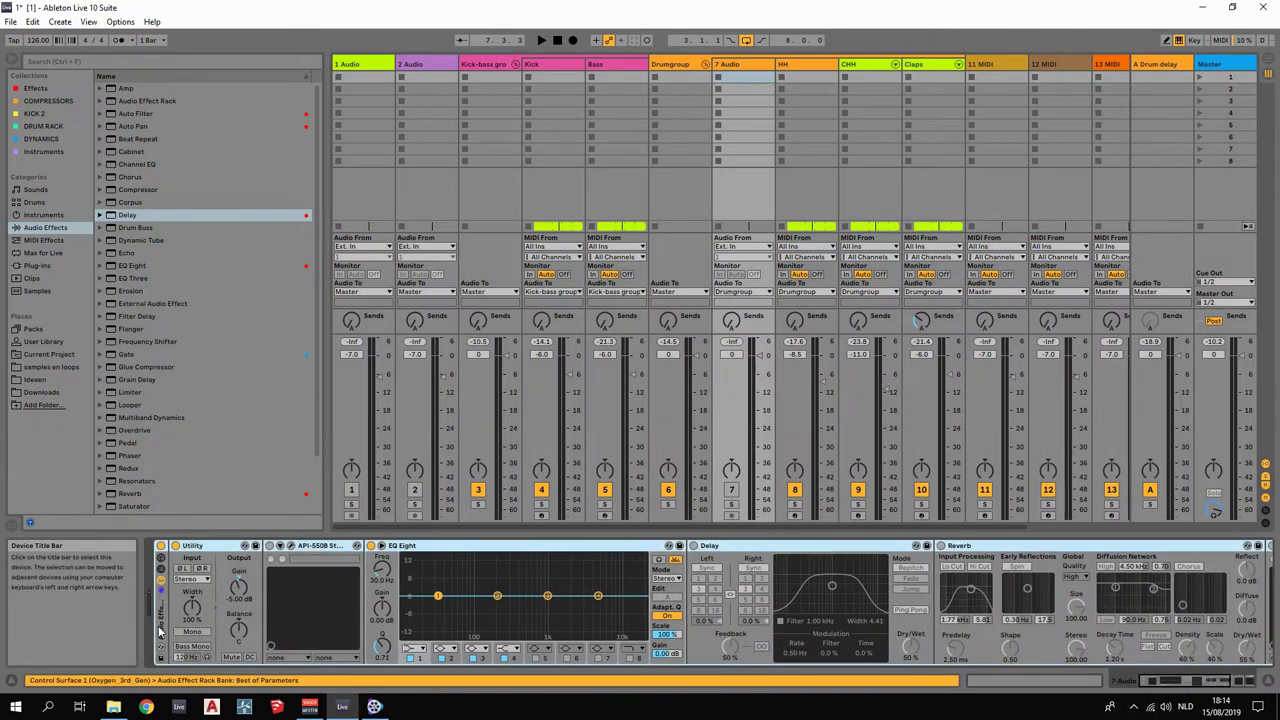
pyautogui.press('Delete')
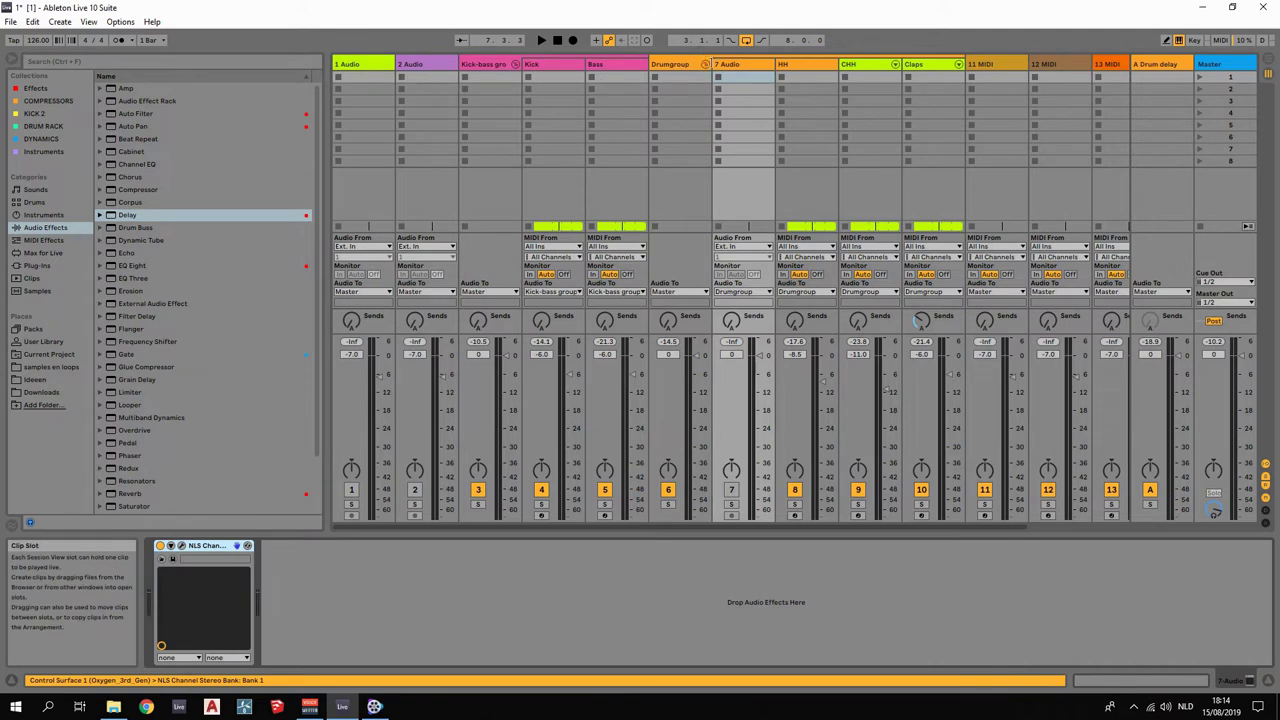
# Rename the new audio track in the Drumgroup as RETURN.
pyautogui.rightClick(733, 65)
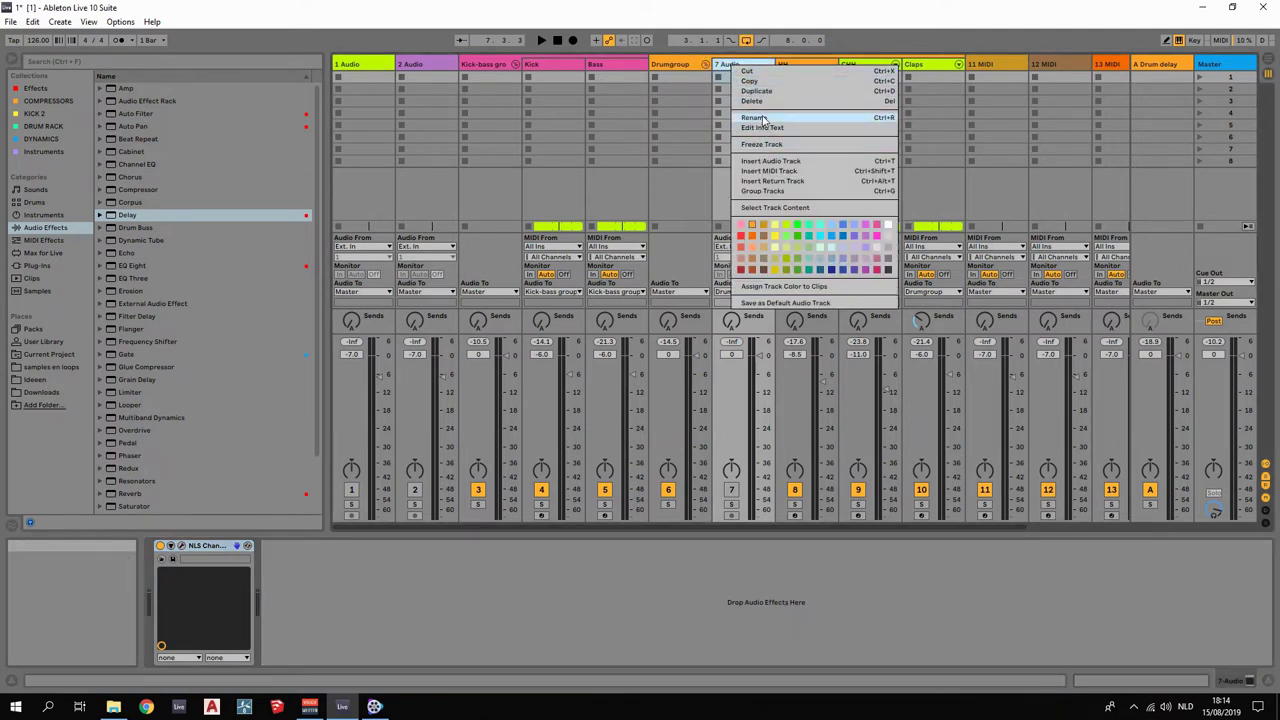
pyautogui.click(762, 117)
pyautogui.write('RETURN')
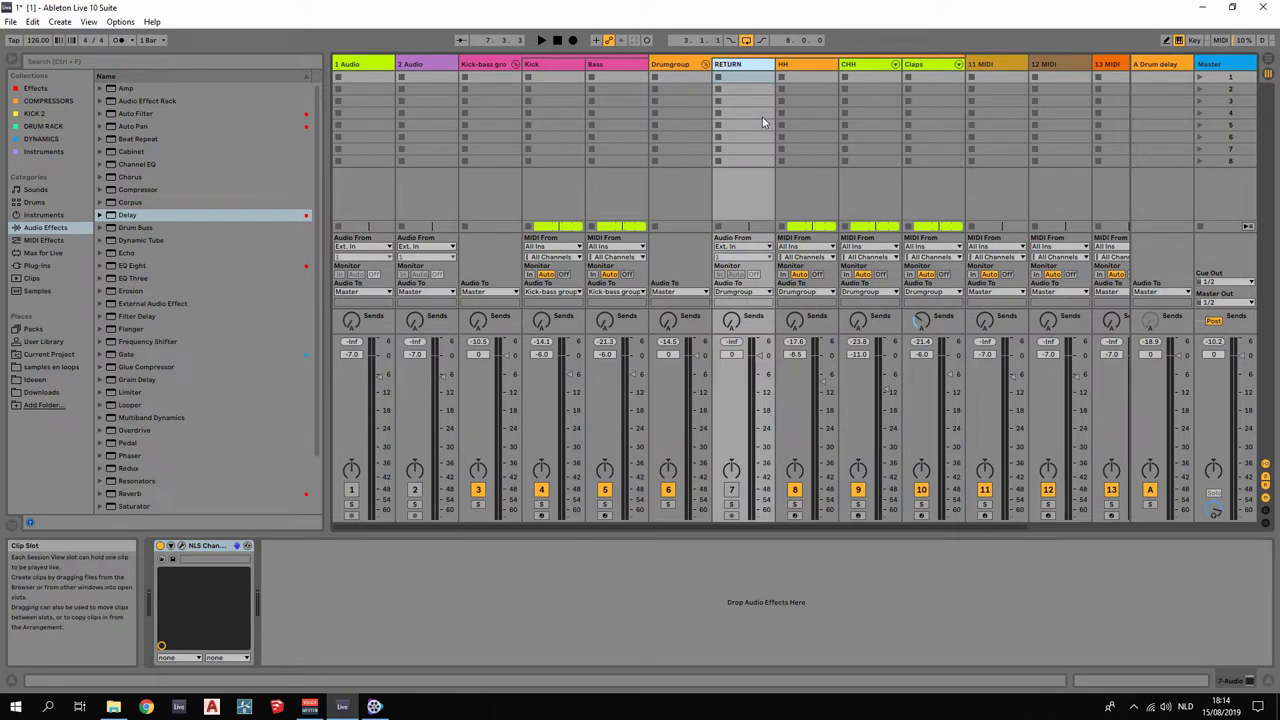
pyautogui.press('Return')
# Colour the RETURN track red and assign the Drumgroup's orange colour to its grouped tracks.
pyautogui.rightClick(740, 65)
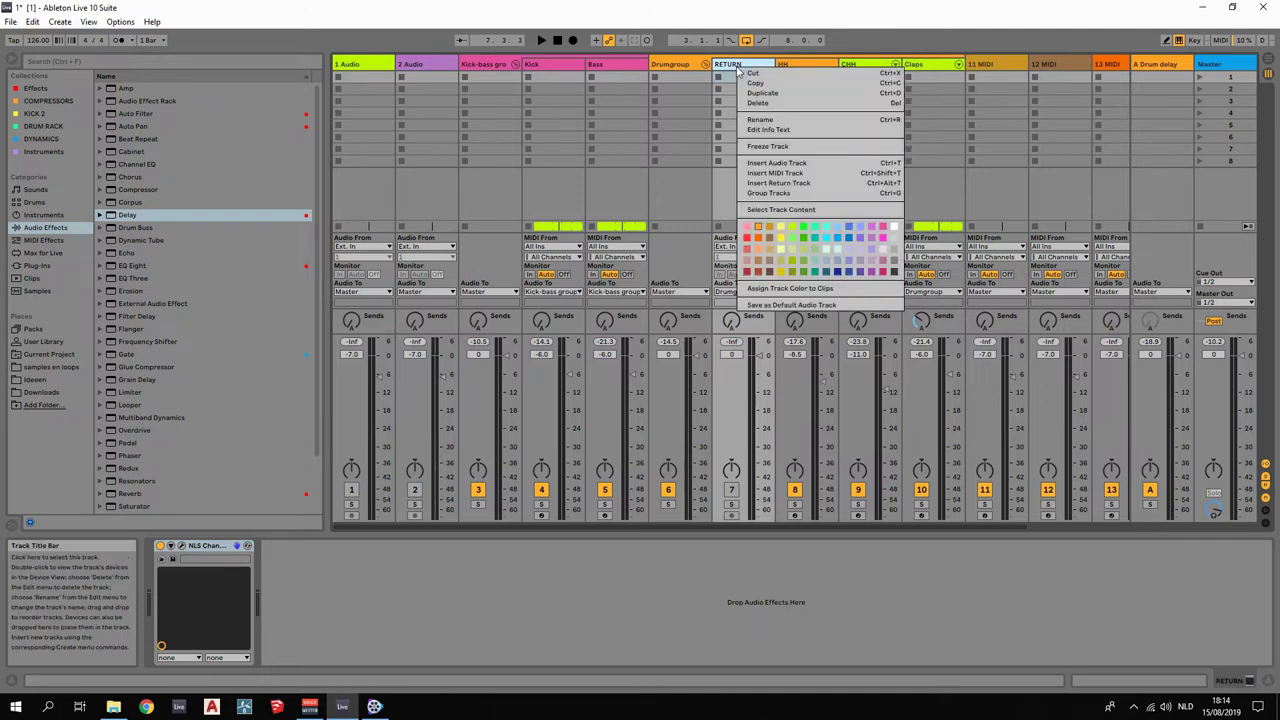
pyautogui.click(749, 238)
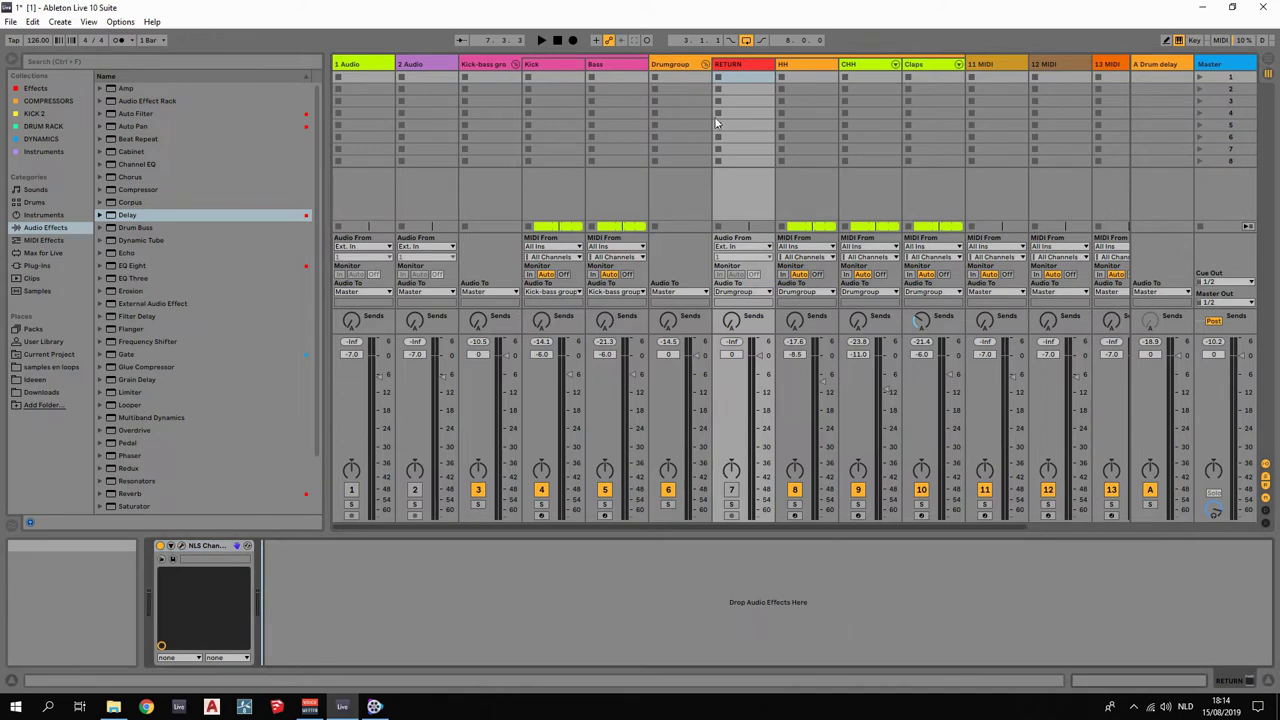
pyautogui.rightClick(664, 64)
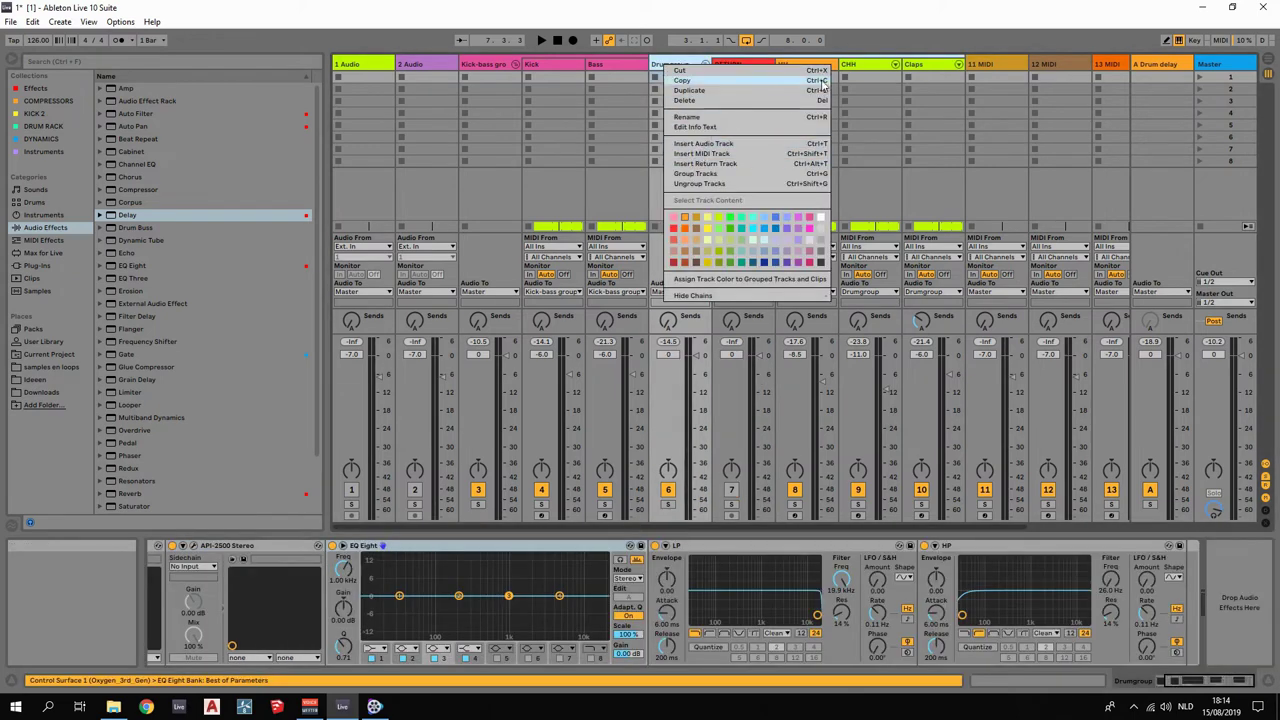
pyautogui.click(707, 296)
pyautogui.rightClick(733, 68)
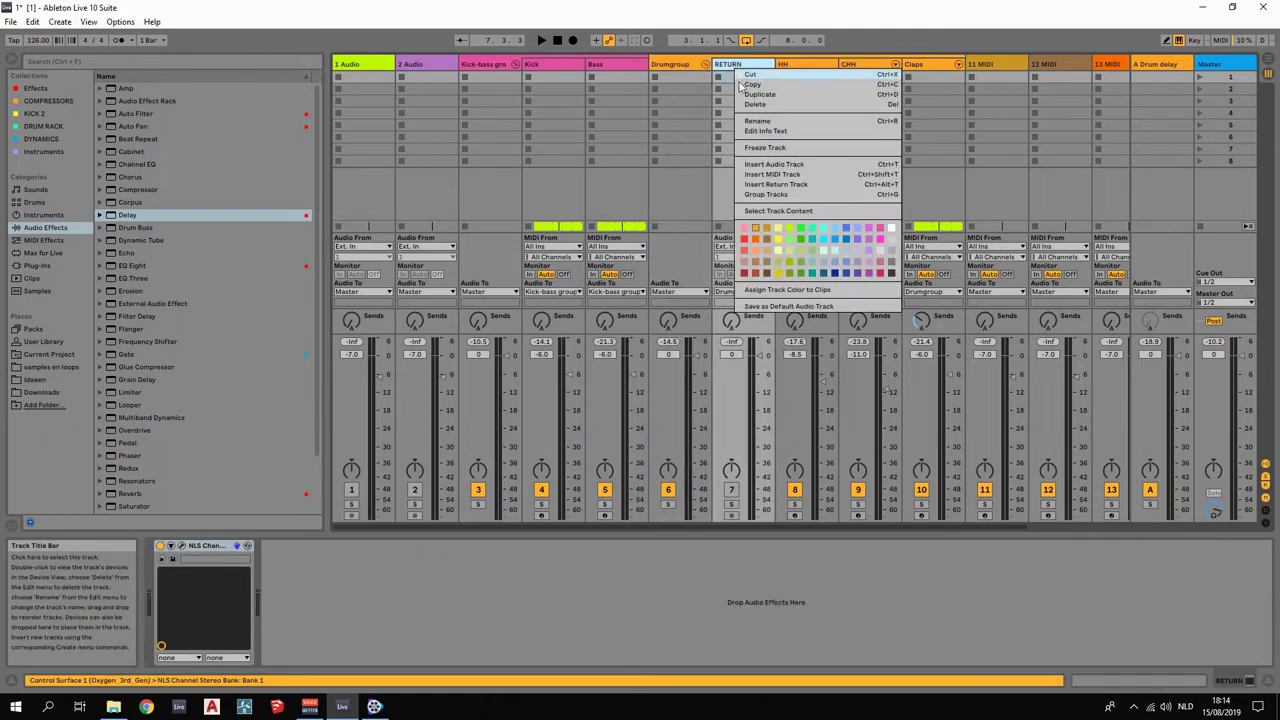
pyautogui.click(675, 68)
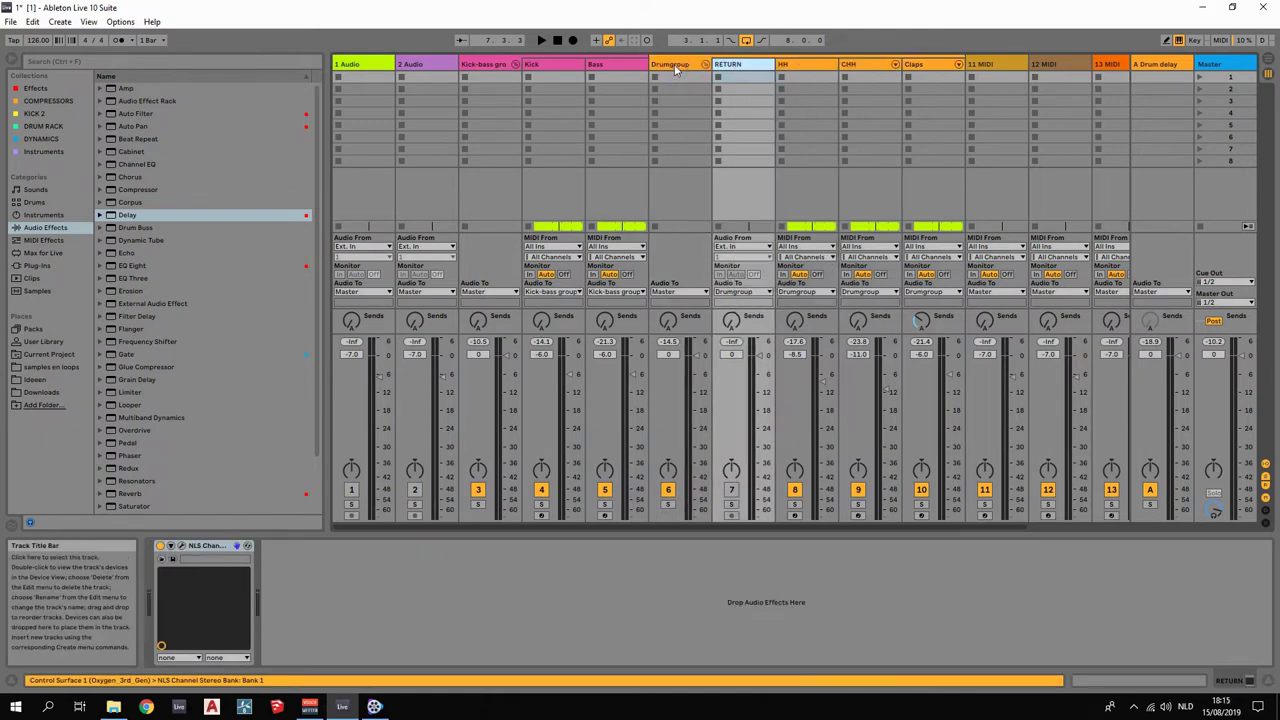
# Colour the Drumgroup and its grouped tracks yellow, with the RETURN track in red.
pyautogui.rightClick(675, 68)
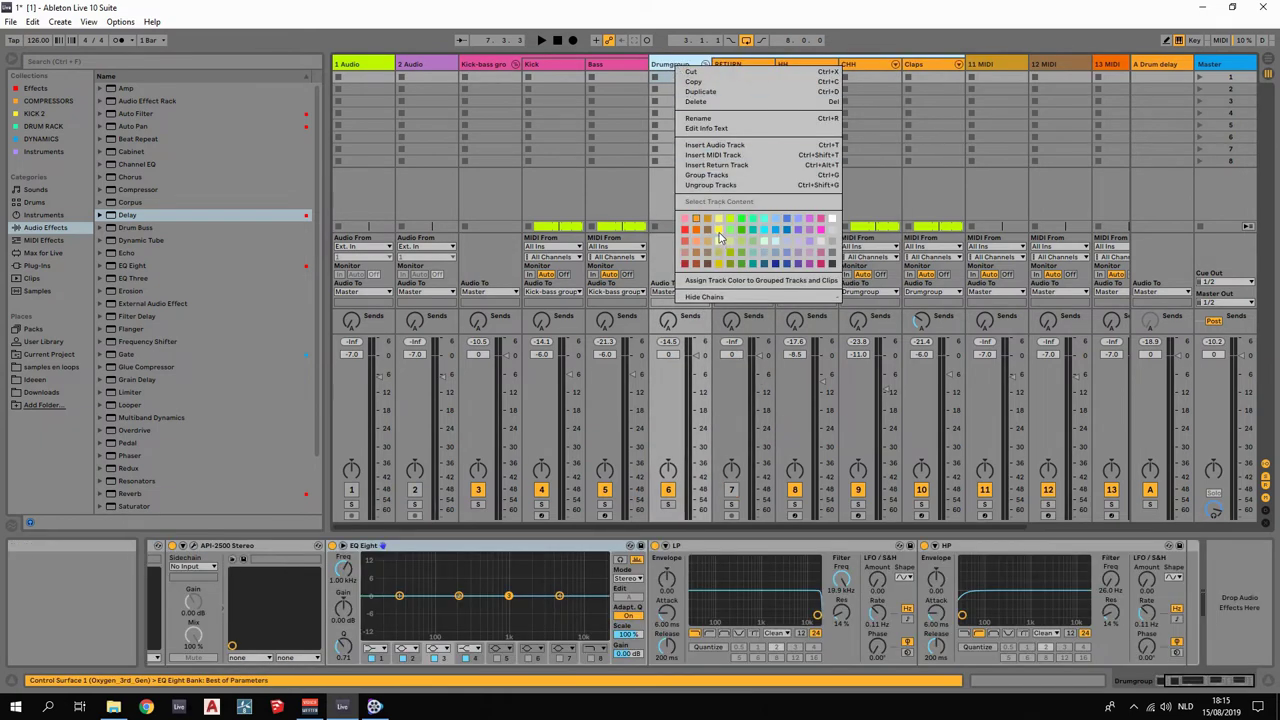
pyautogui.click(718, 229)
pyautogui.rightClick(668, 66)
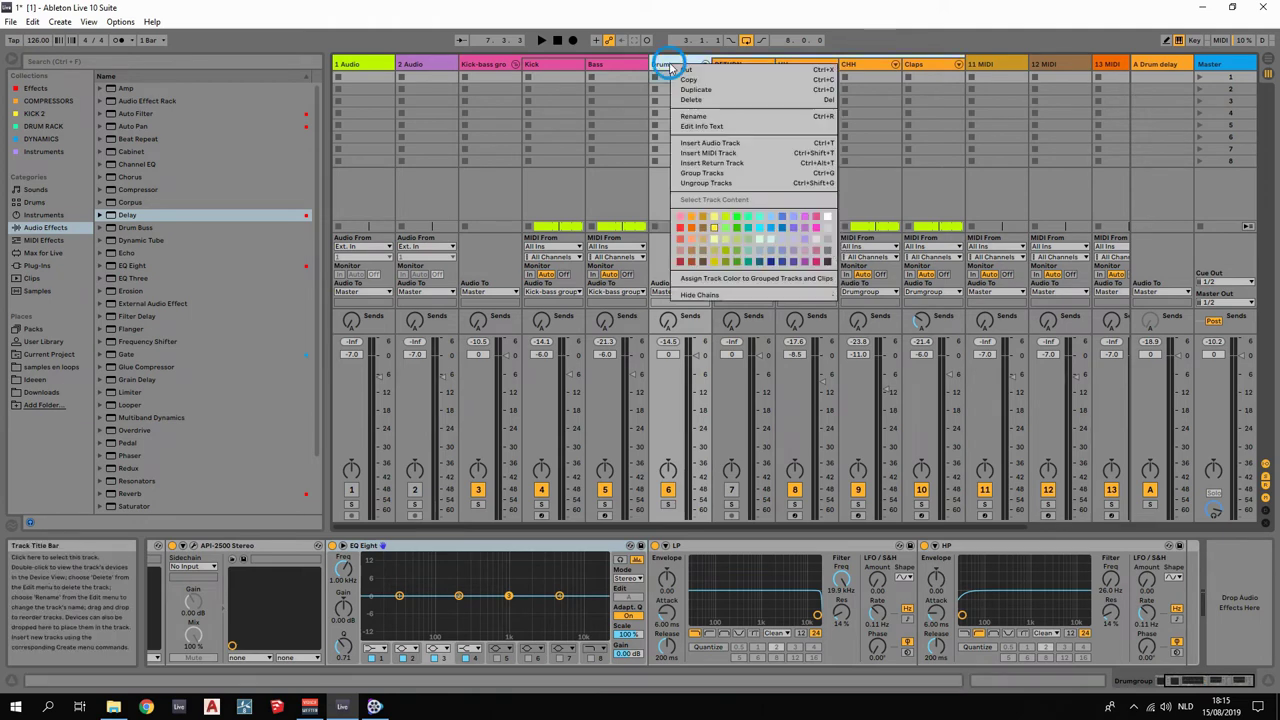
pyautogui.click(716, 279)
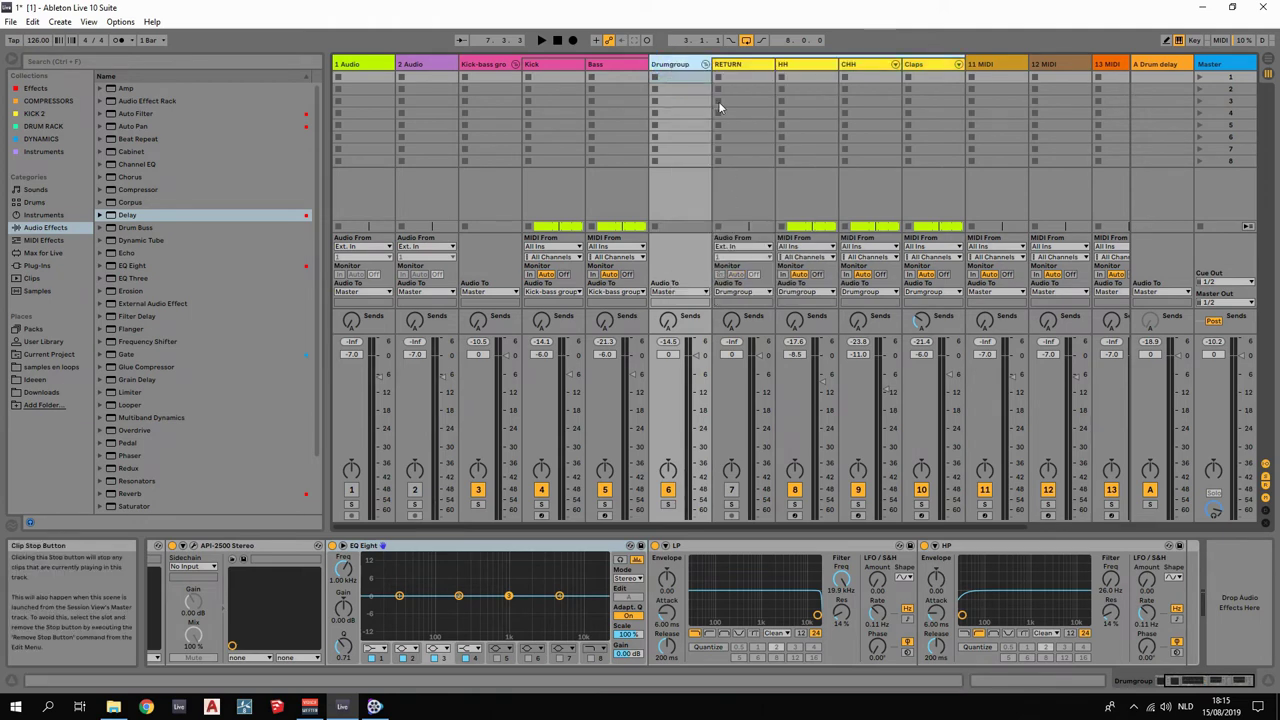
pyautogui.rightClick(734, 68)
pyautogui.click(748, 240)
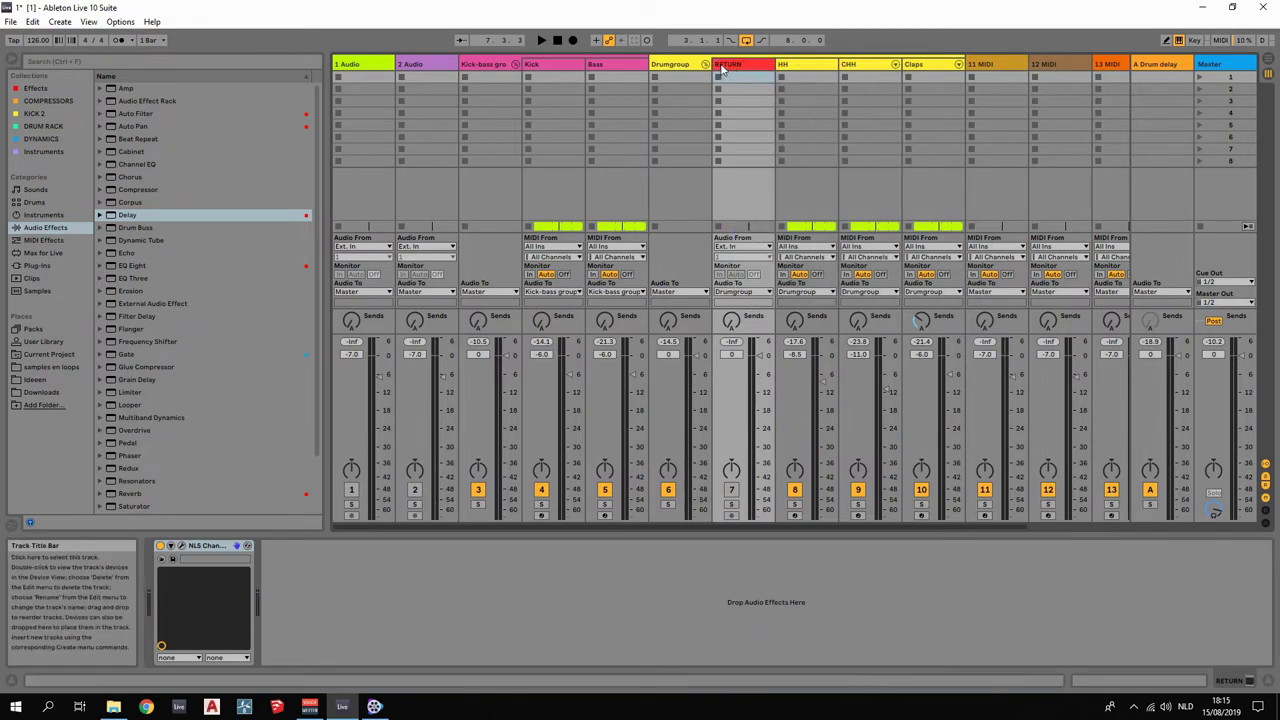
# Colour the Kick-bass group red and assign that colour to its grouped tracks and clips.
pyautogui.rightClick(498, 72)
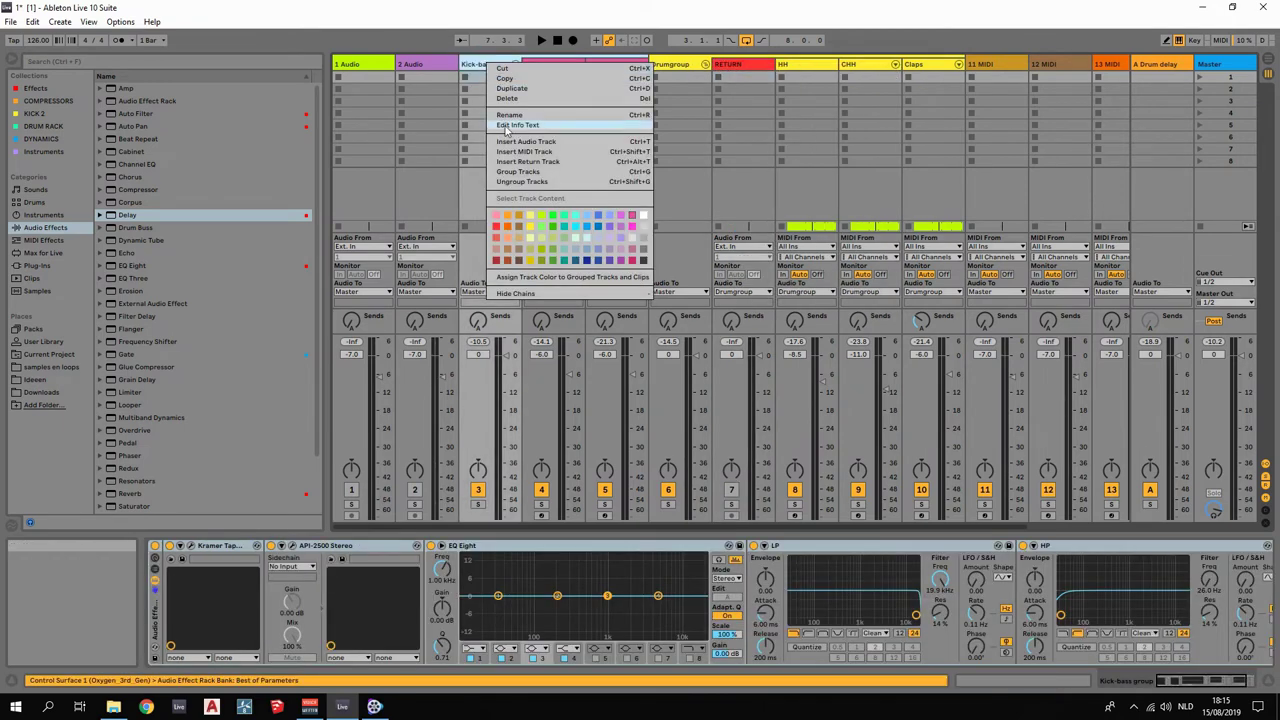
pyautogui.click(497, 229)
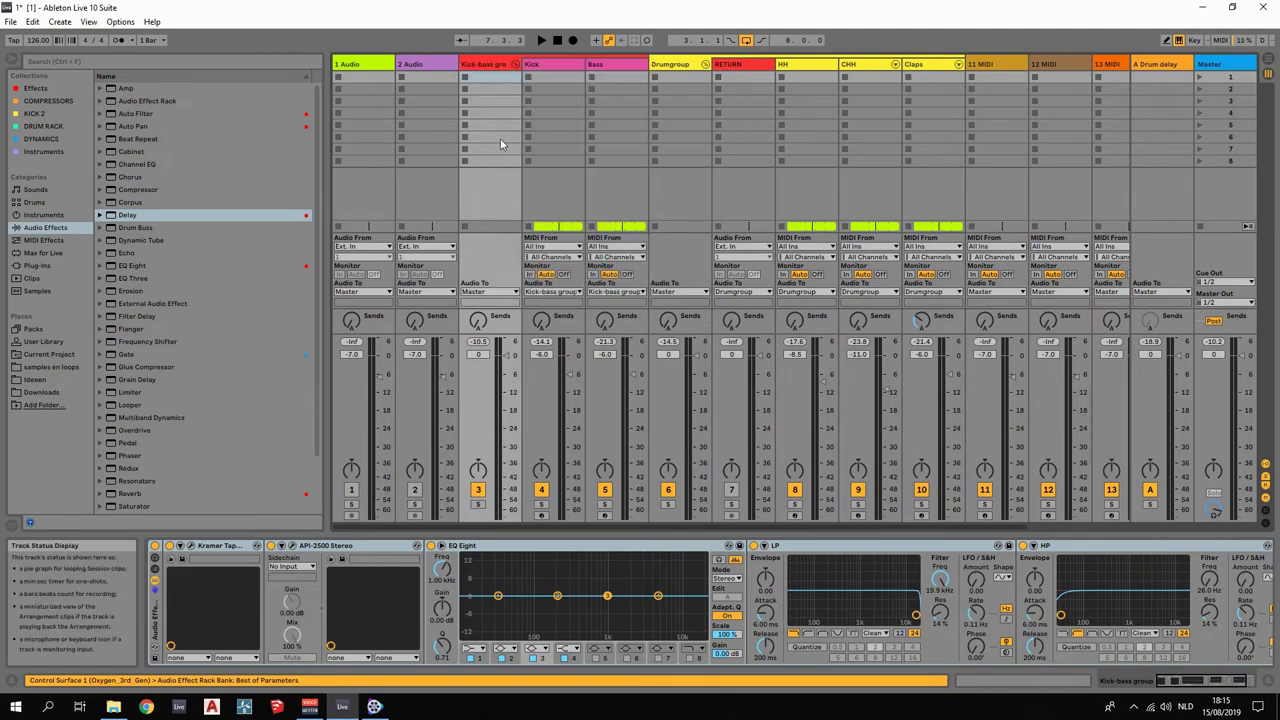
pyautogui.click(553, 64)
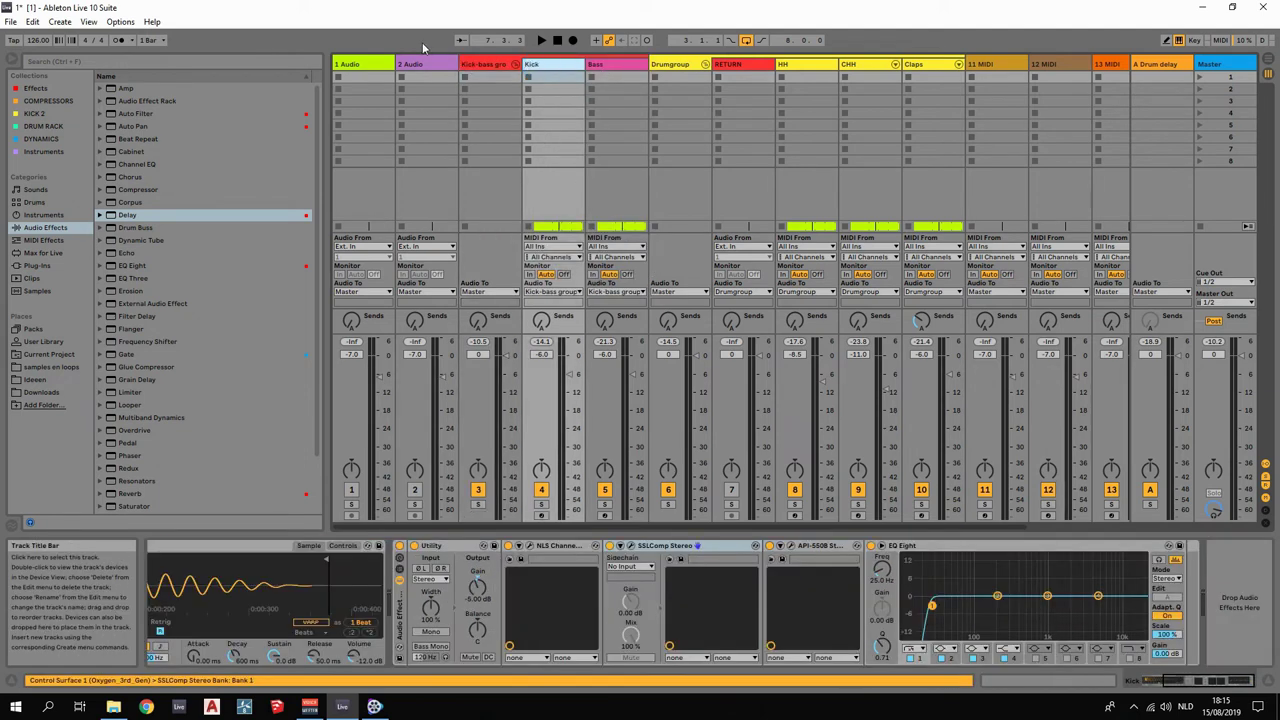
pyautogui.rightClick(478, 66)
pyautogui.click(524, 283)
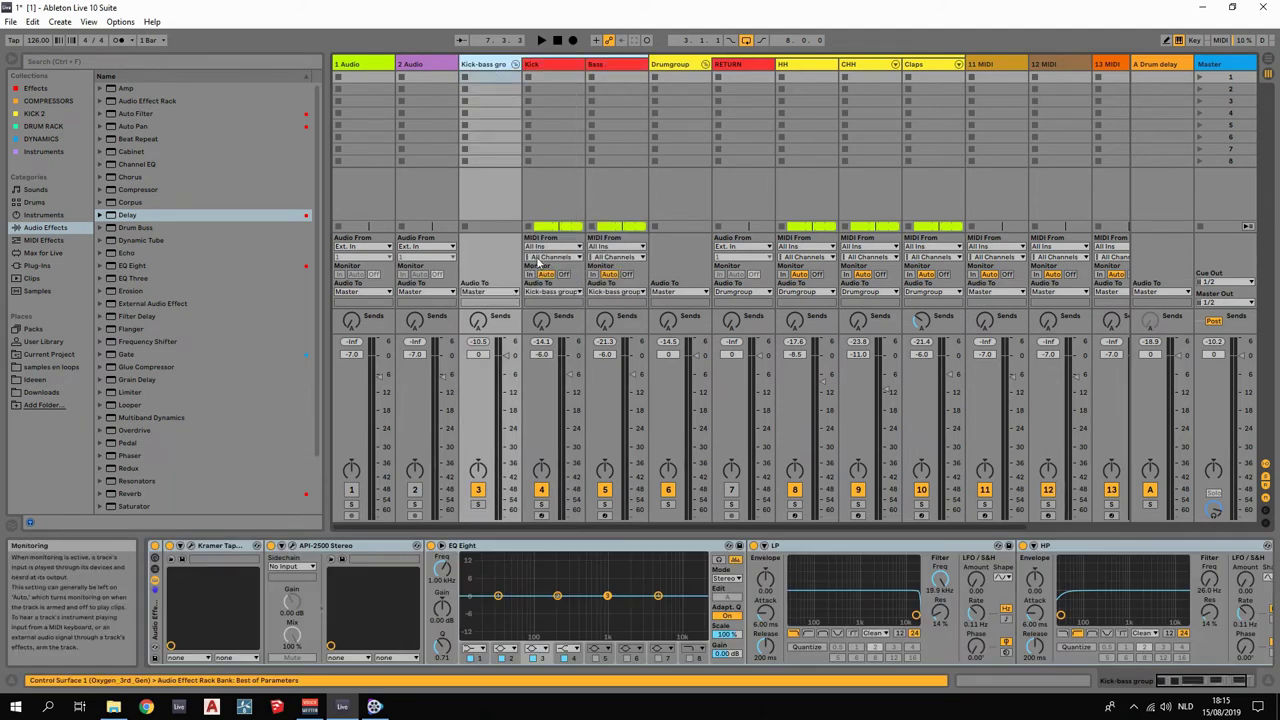
# Route the audio output of the A Drum delay return to the RETURN track.
pyautogui.click(538, 66)
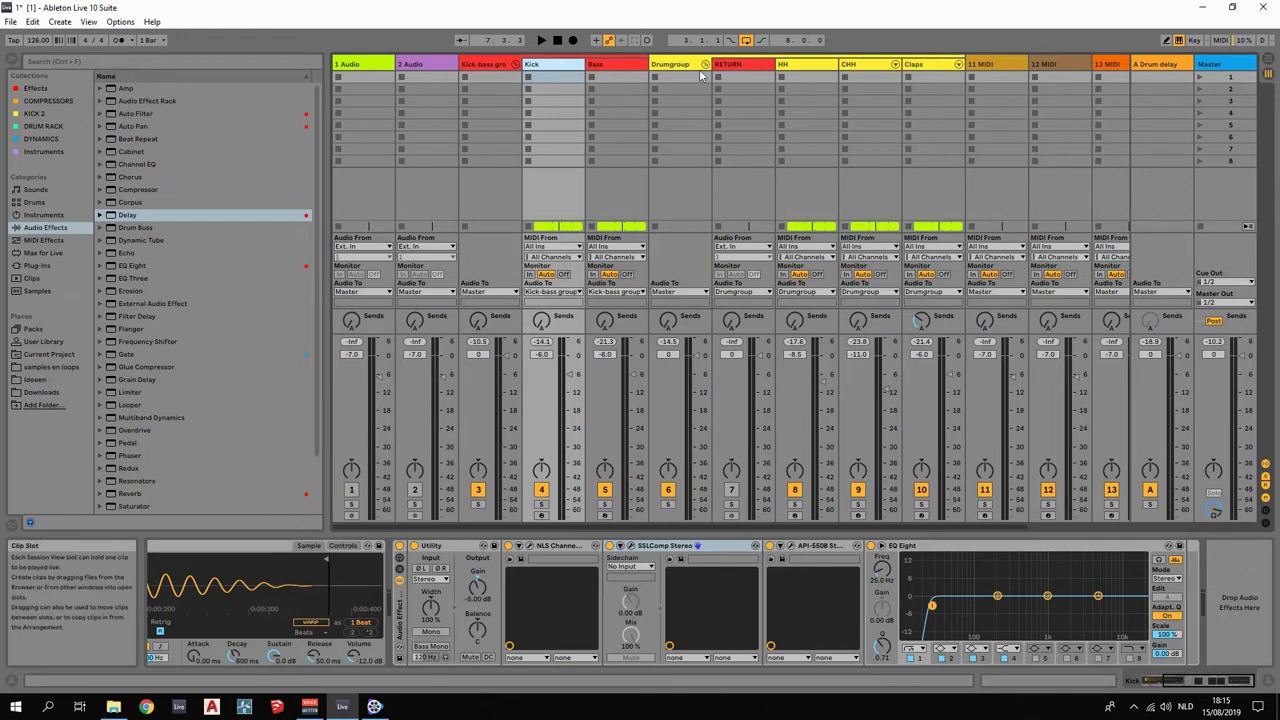
pyautogui.click(733, 65)
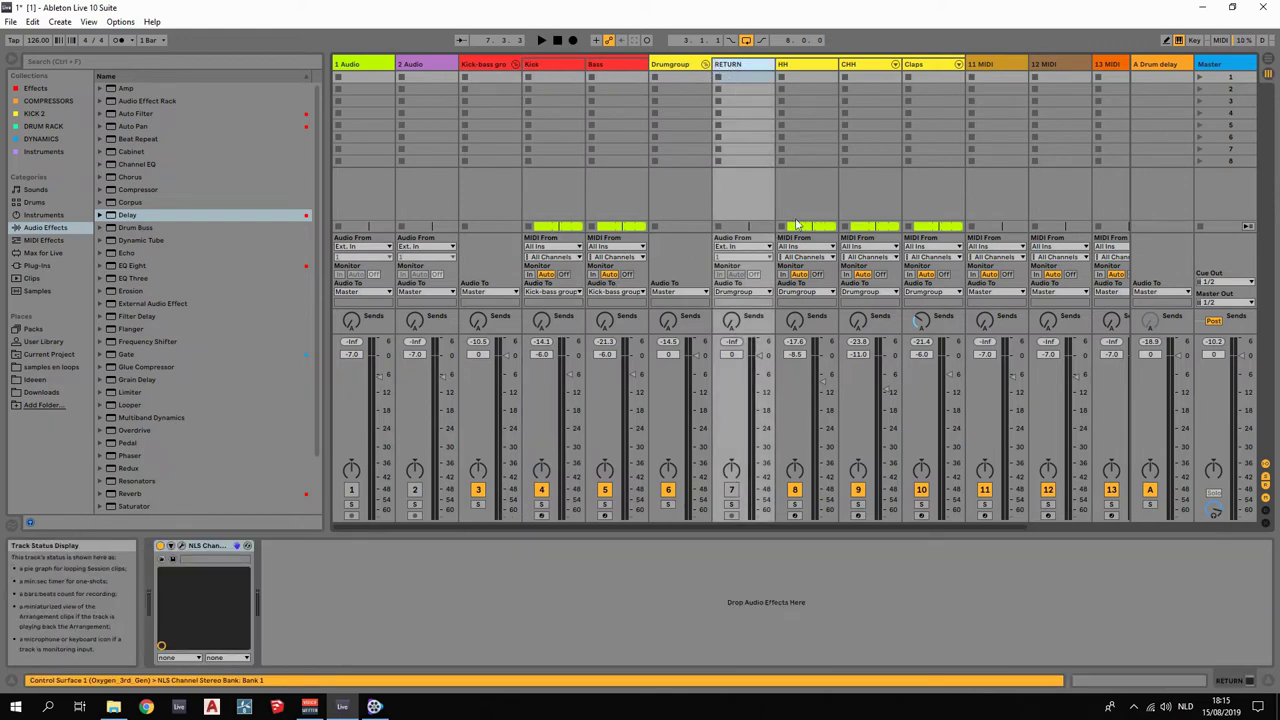
pyautogui.moveTo(844, 526); pyautogui.dragTo(942, 535)
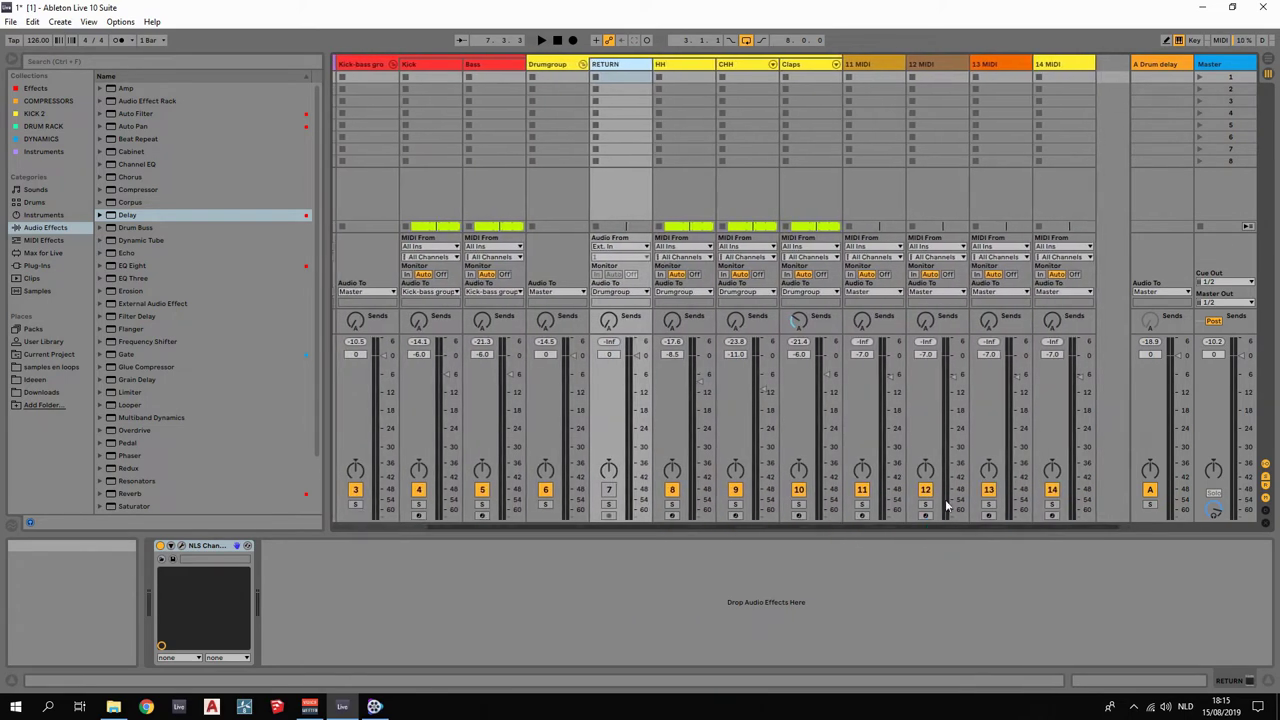
pyautogui.click(1150, 64)
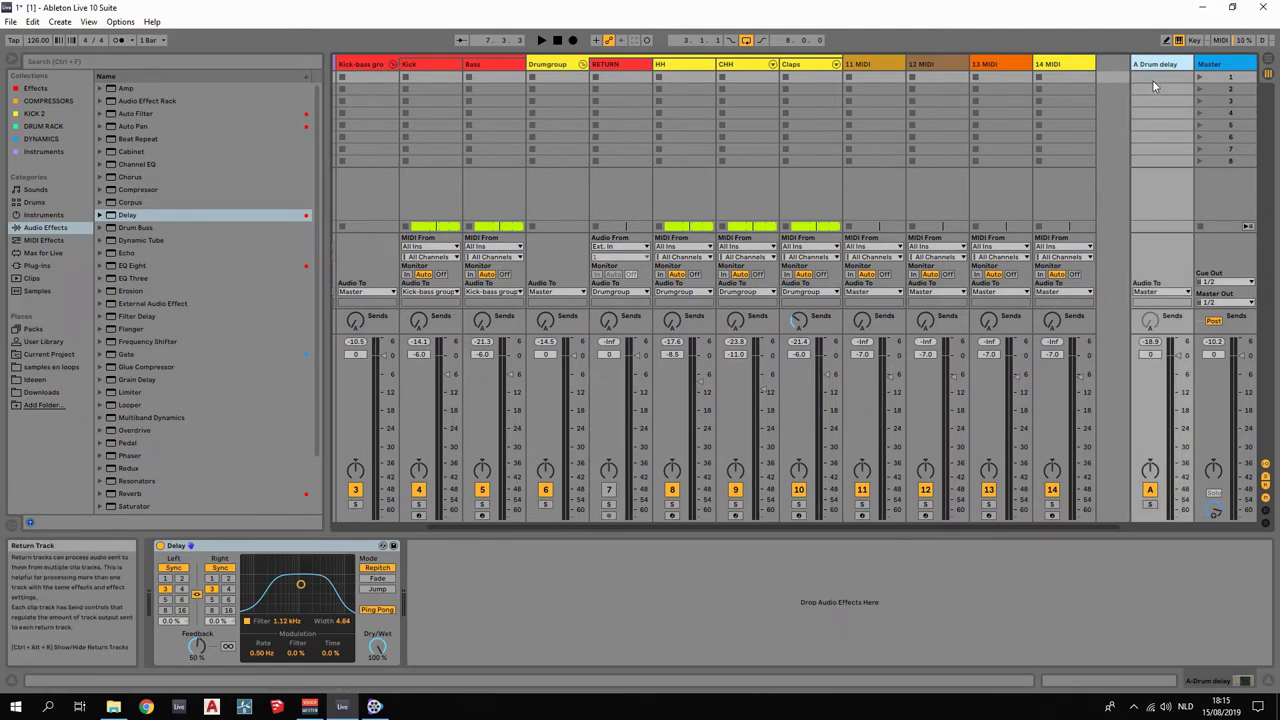
pyautogui.click(1162, 292)
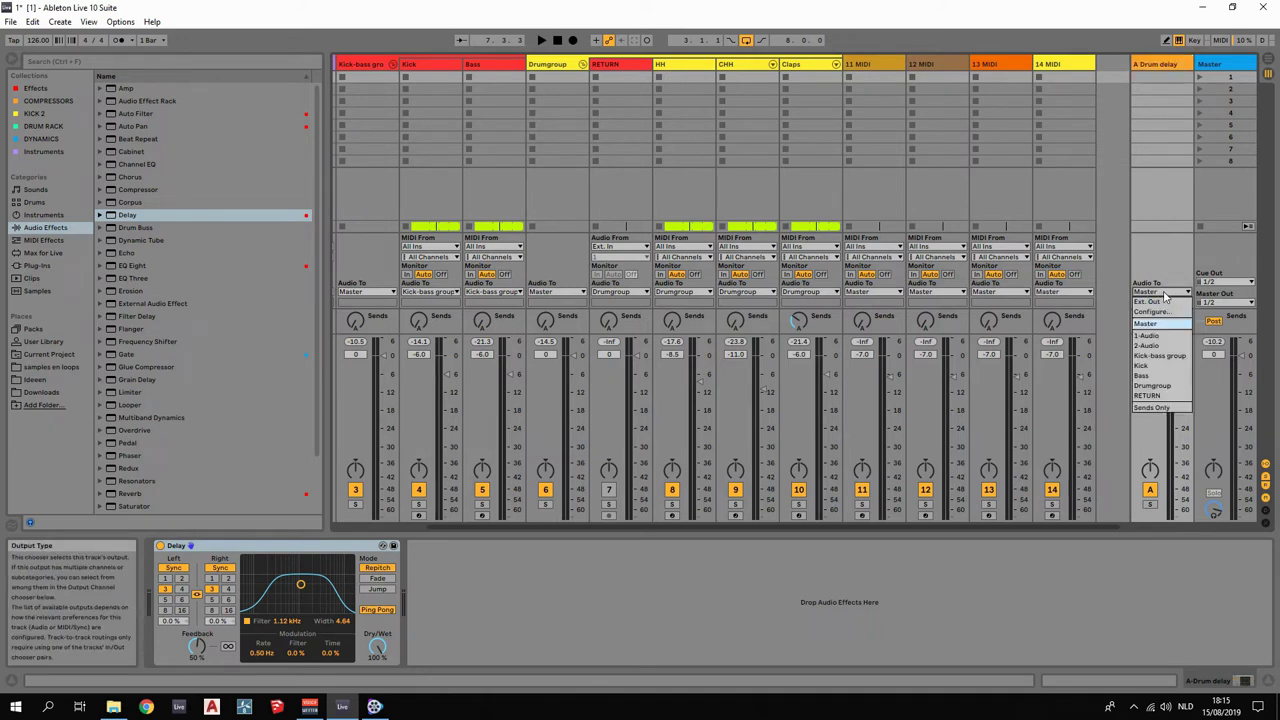
pyautogui.click(1158, 396)
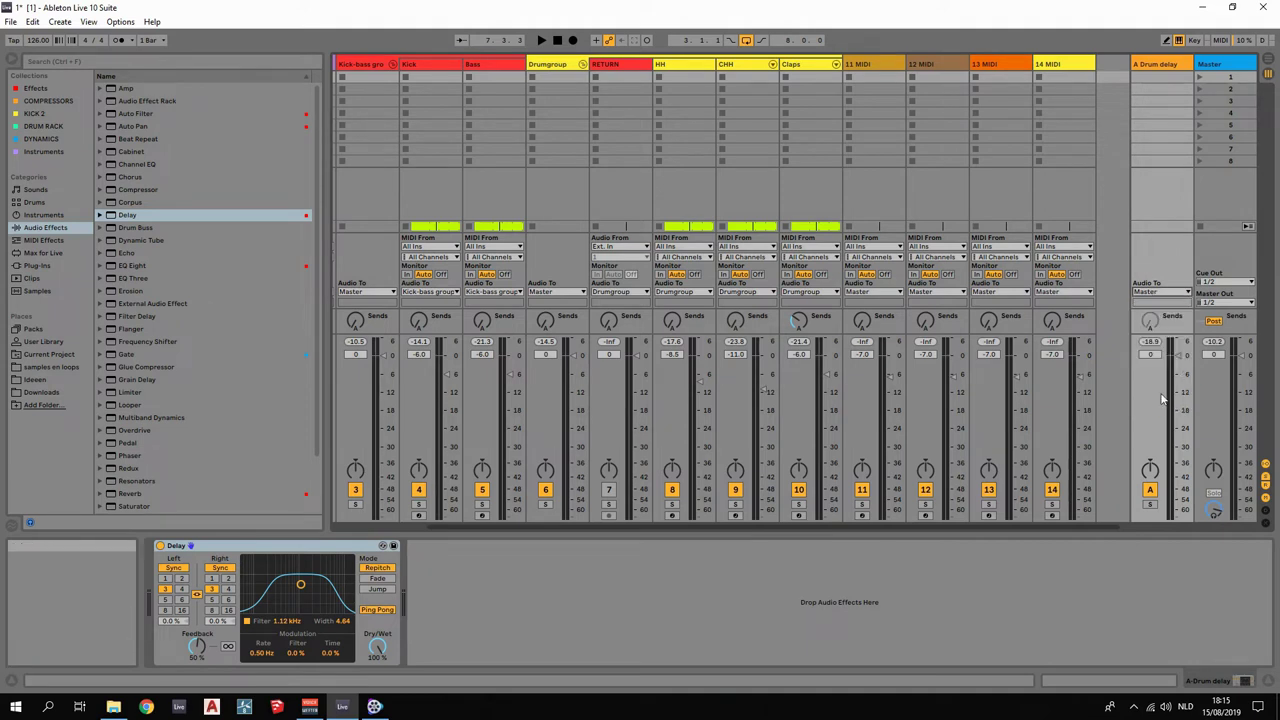
# Set the RETURN track's monitoring to In while playing back the set.
pyautogui.moveTo(1034, 528); pyautogui.dragTo(890, 518)
pyautogui.press('space')
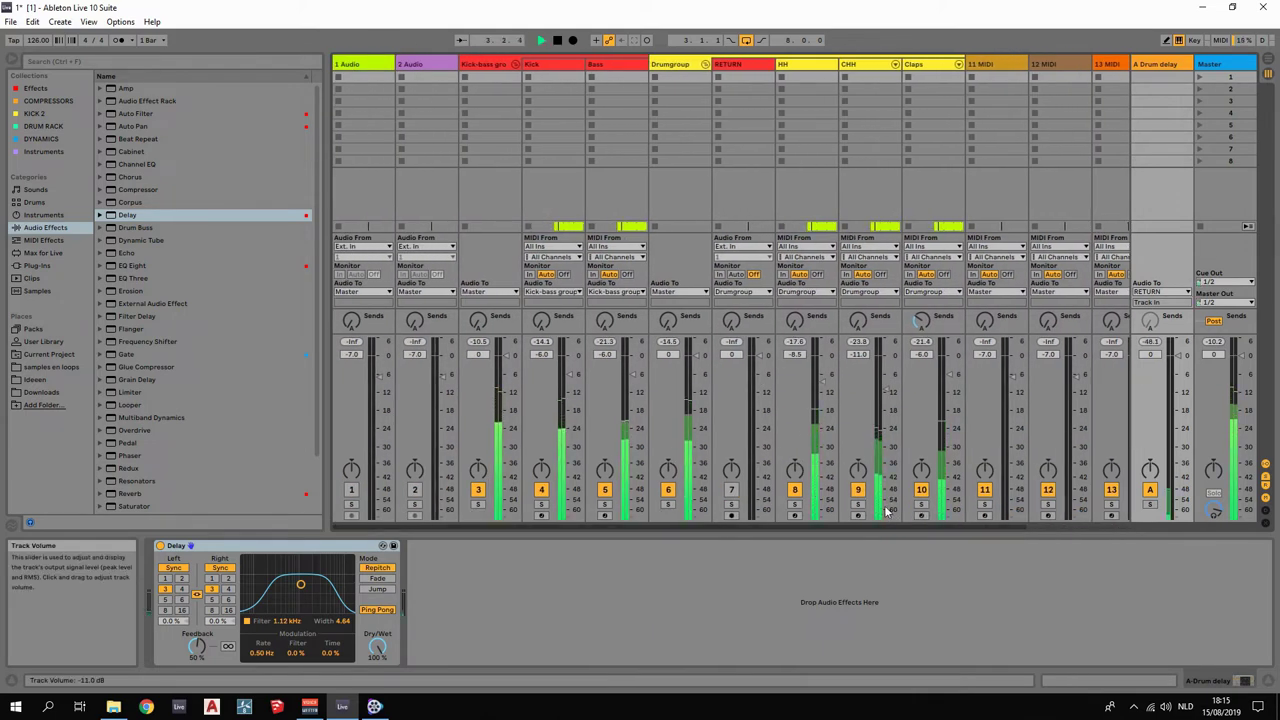
pyautogui.press('space')
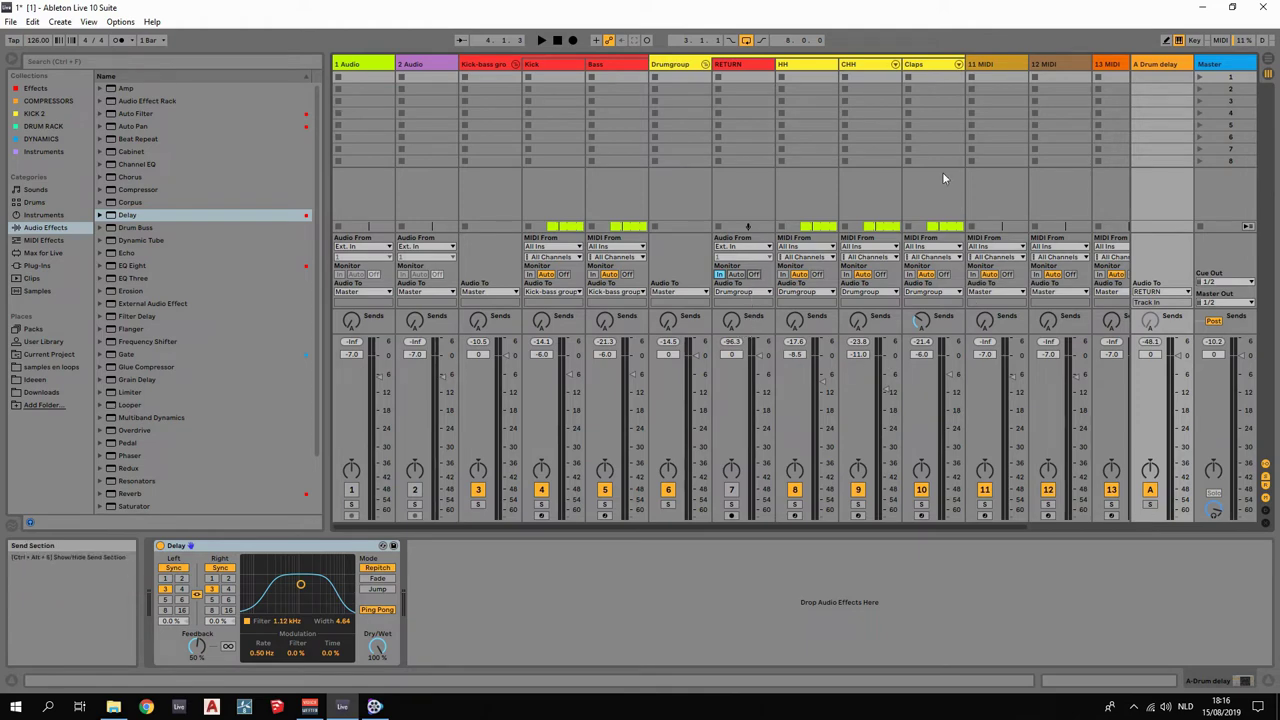
# Examine the Drumgroup's effect chain through to the final HP filter.
pyautogui.click(928, 66)
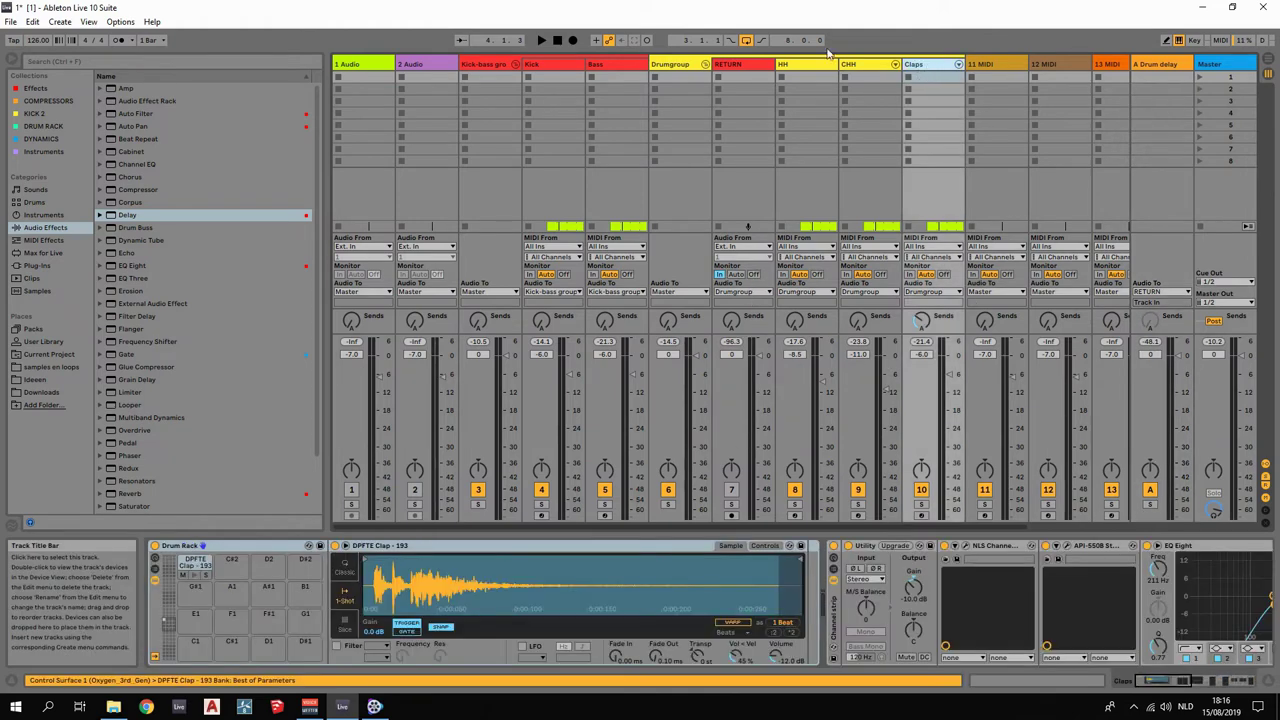
pyautogui.click(690, 66)
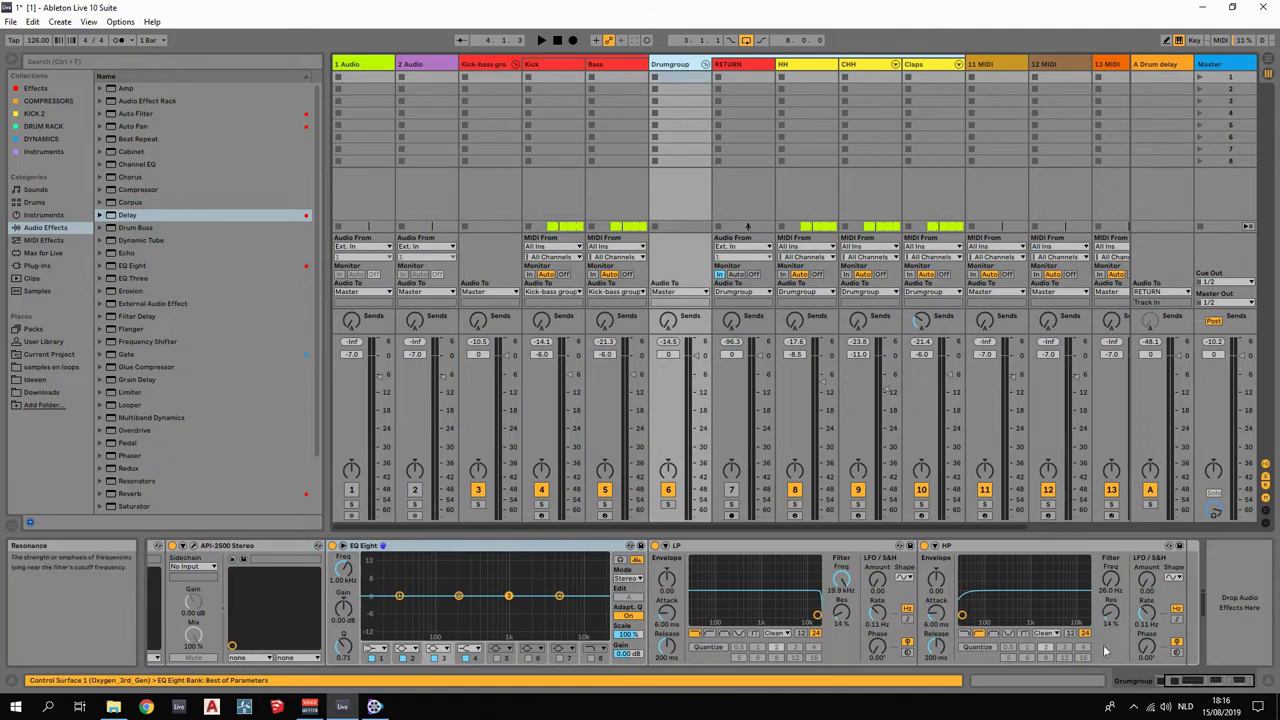
pyautogui.click(1186, 680)
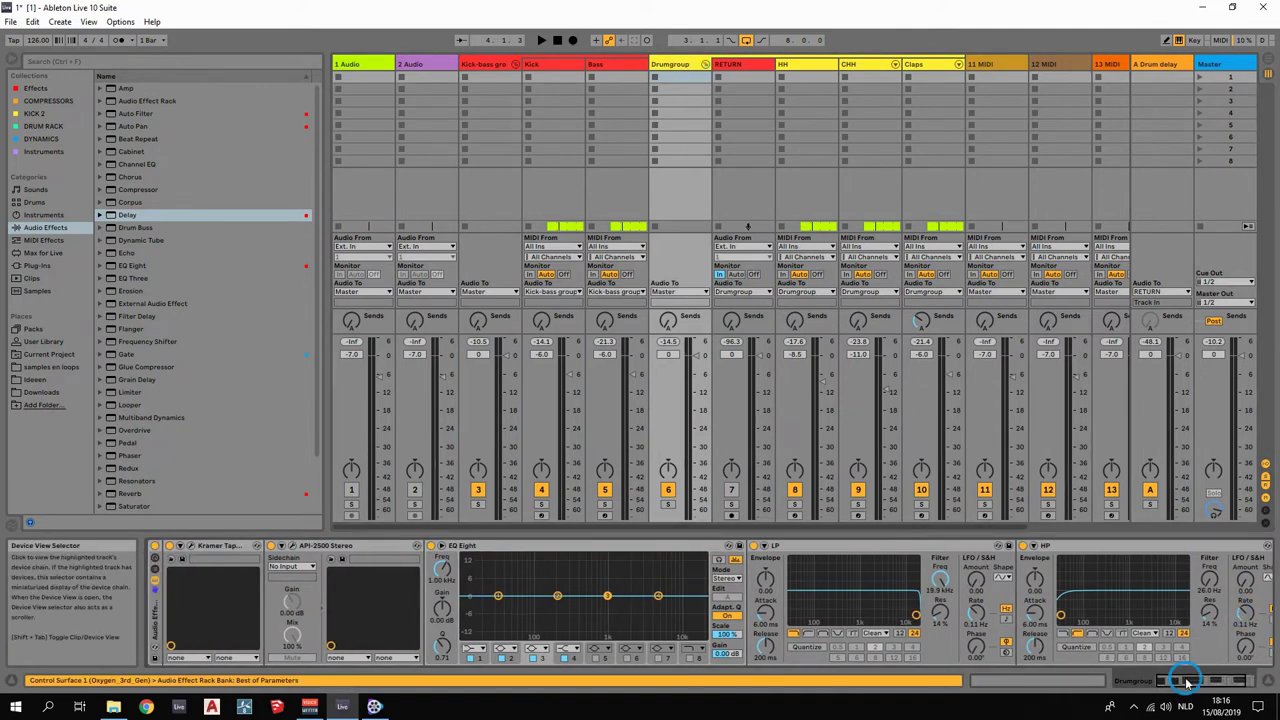
pyautogui.moveTo(1186, 680); pyautogui.dragTo(1210, 683)
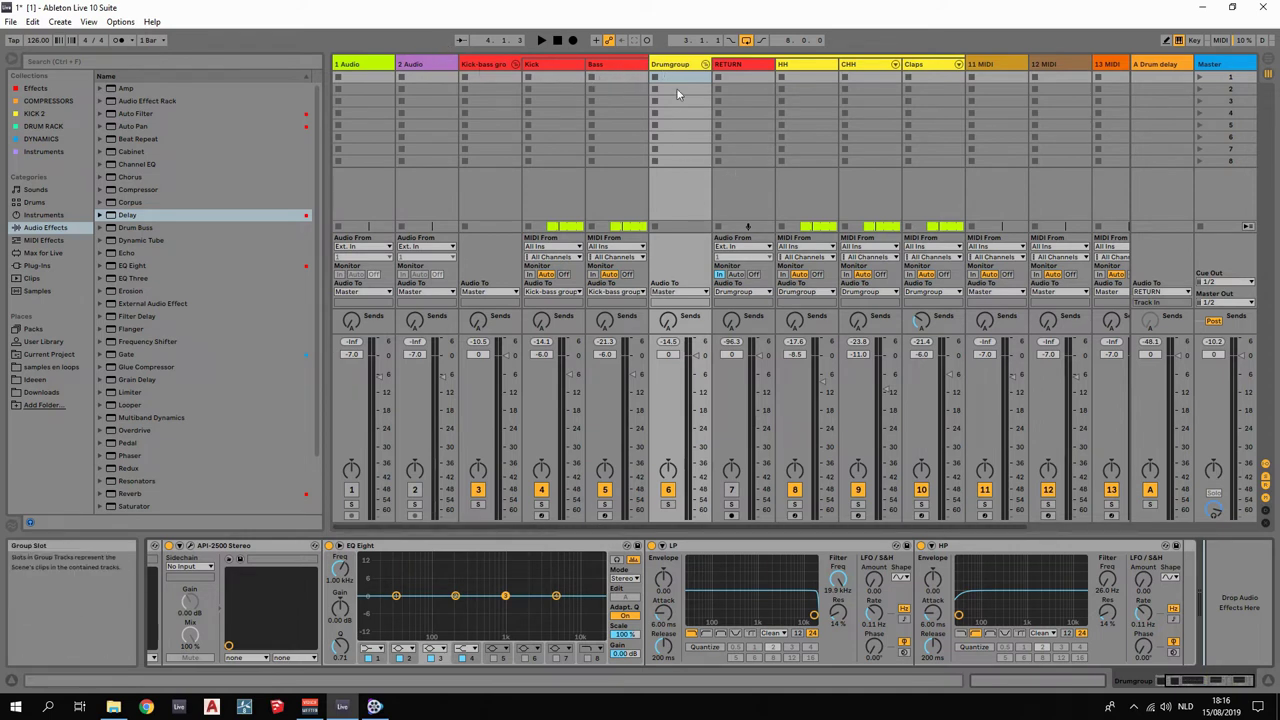
# Play the set with the Drumgroup and RETURN track soloed, comparing the drums with and without the RETURN solo.
pyautogui.press('space')
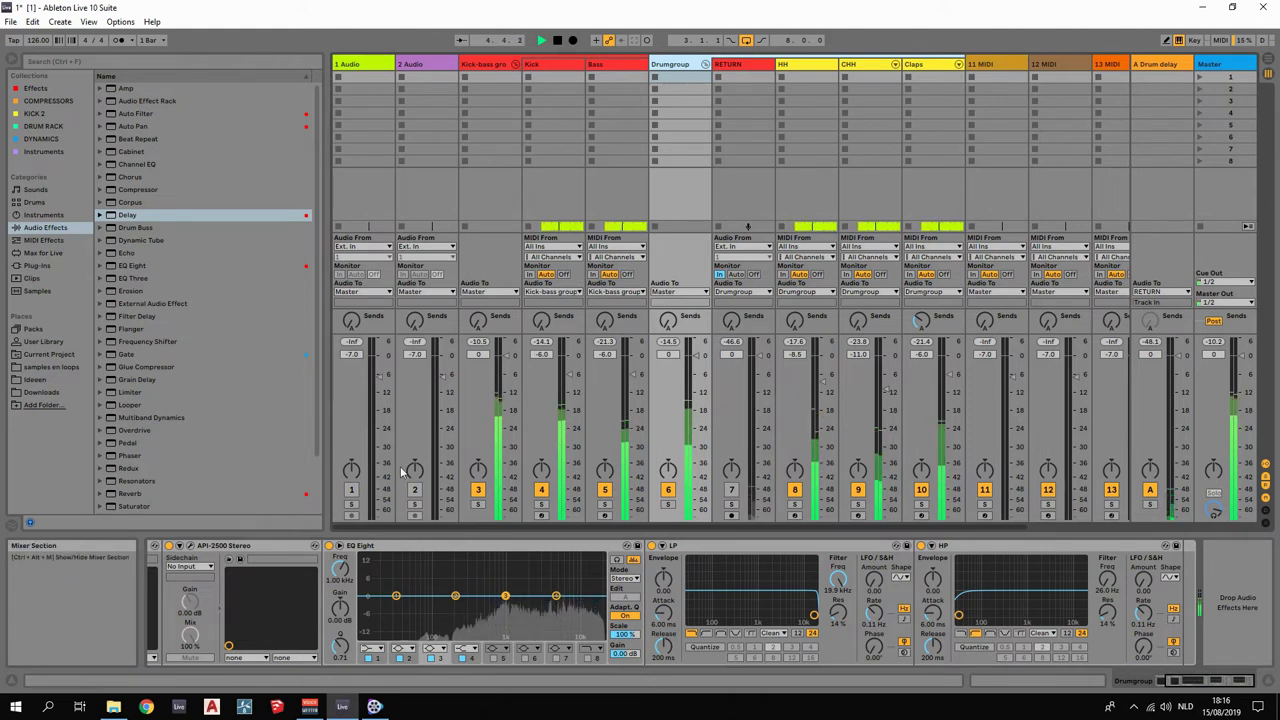
pyautogui.click(668, 504)
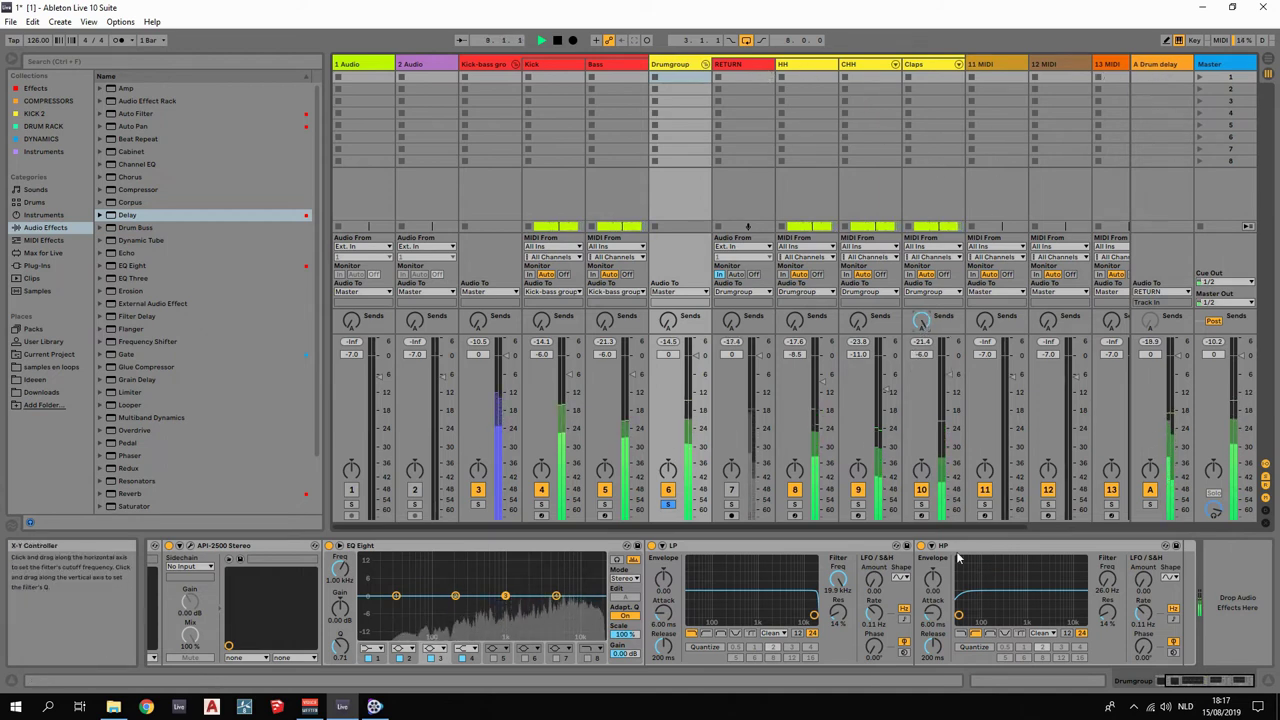
pyautogui.moveTo(975, 524); pyautogui.dragTo(1105, 527)
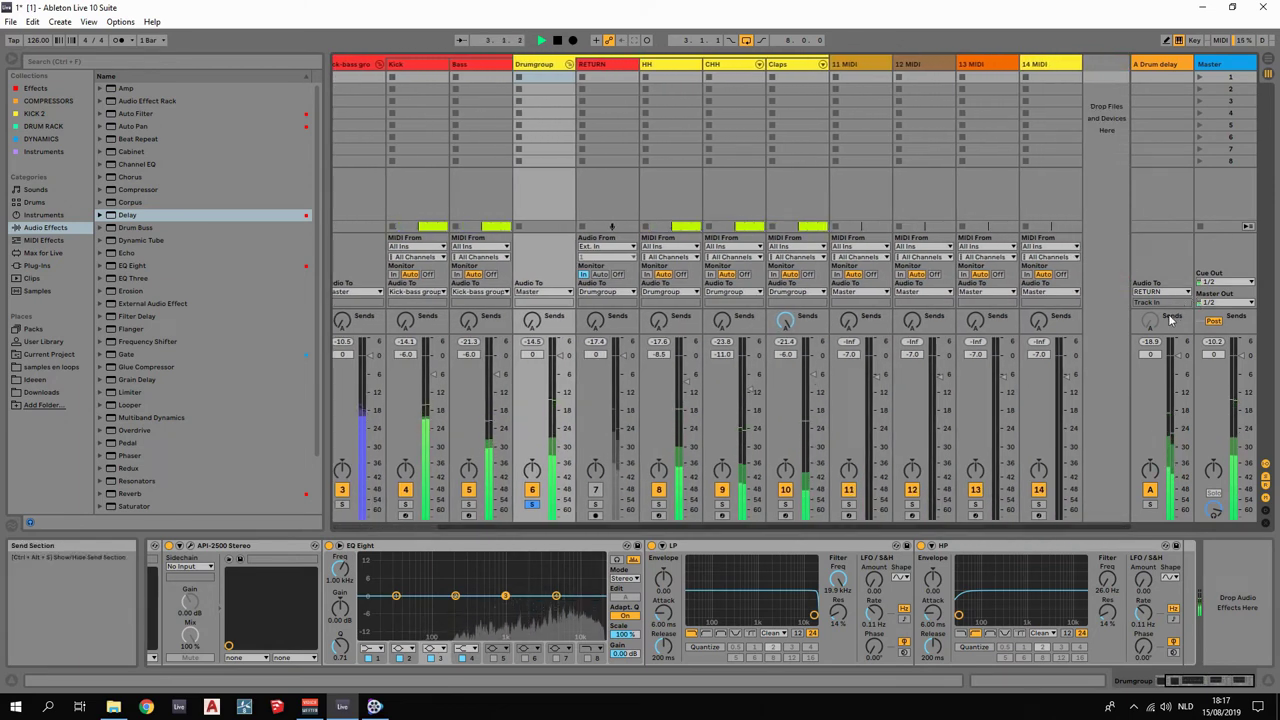
pyautogui.moveTo(1086, 523); pyautogui.dragTo(1027, 535)
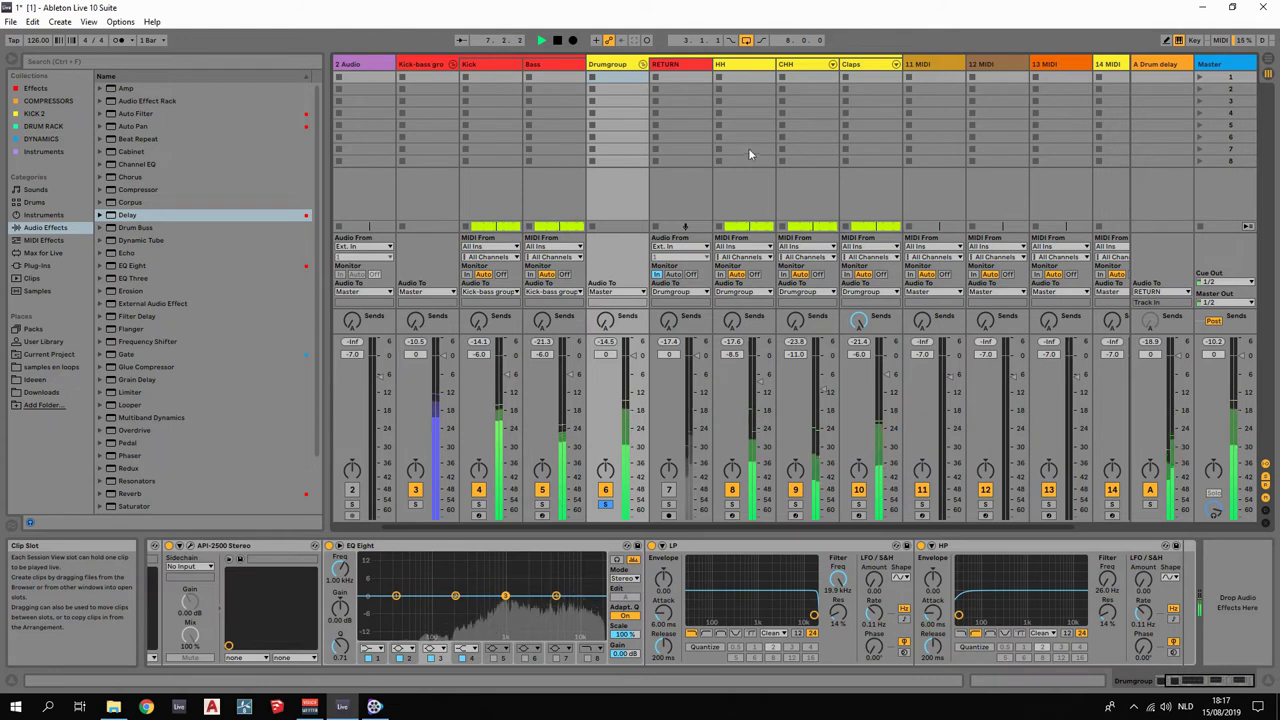
pyautogui.click(671, 505)
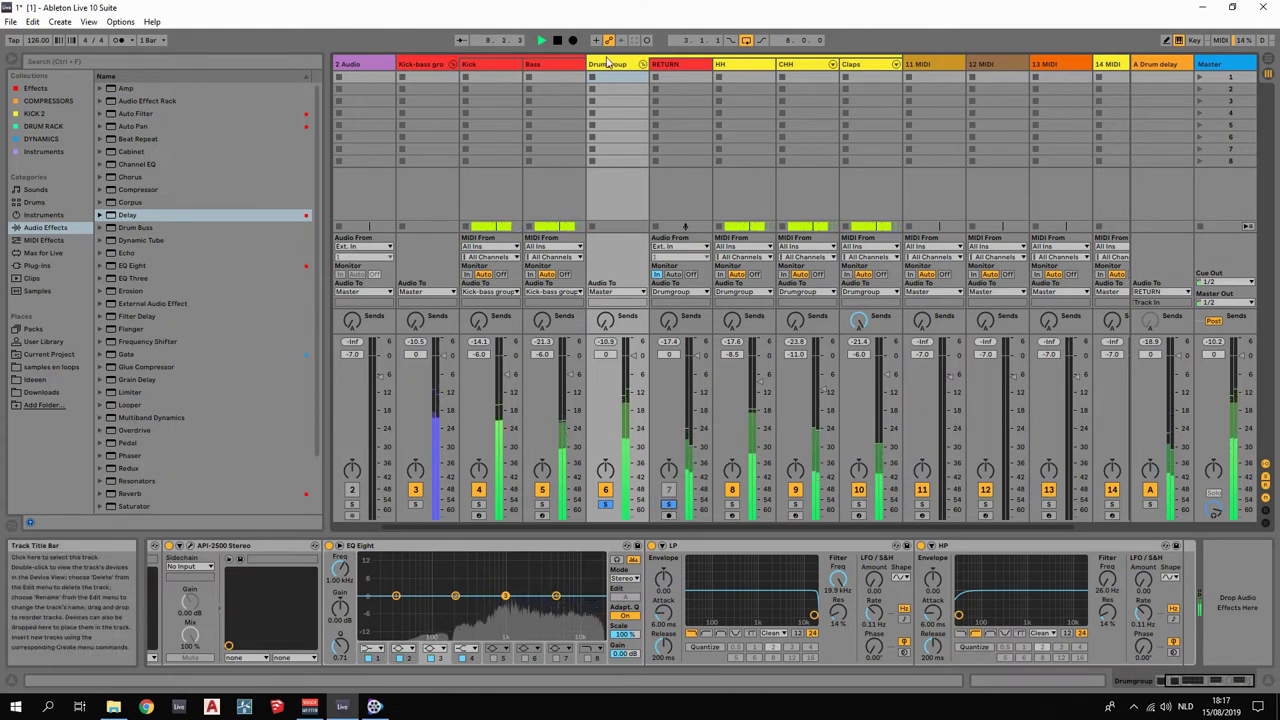
pyautogui.click(605, 505)
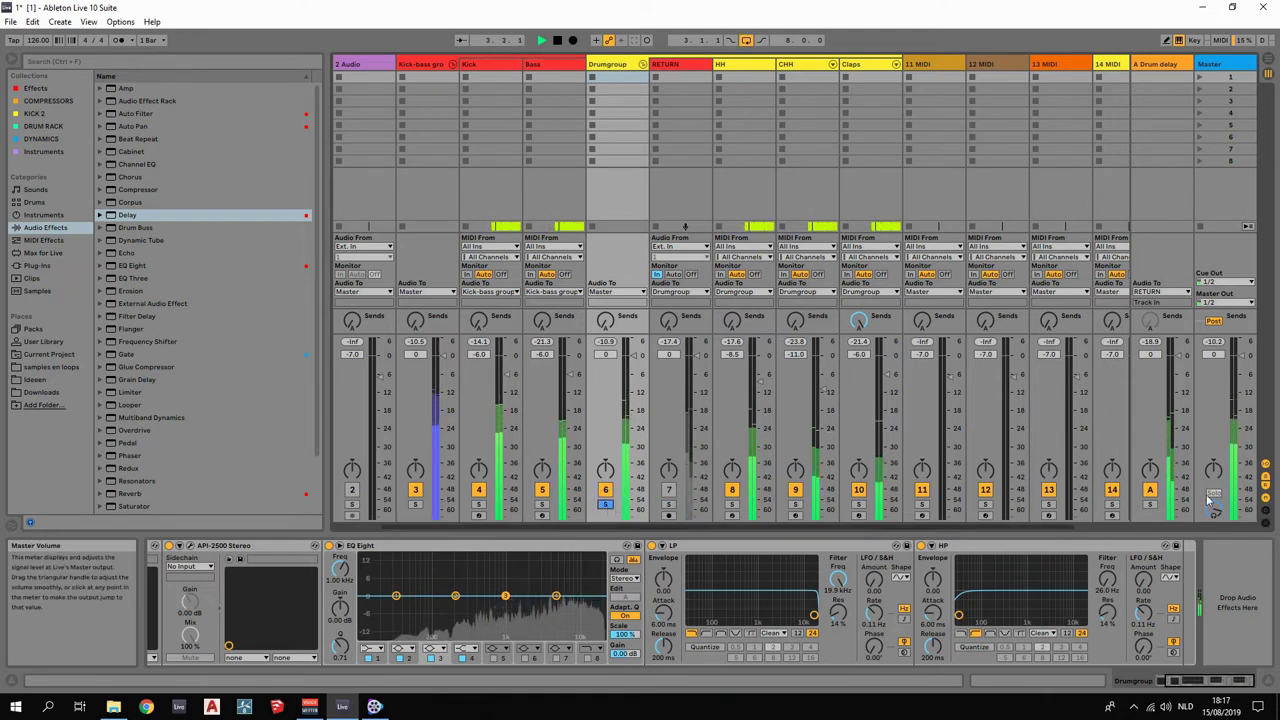
pyautogui.click(669, 505)
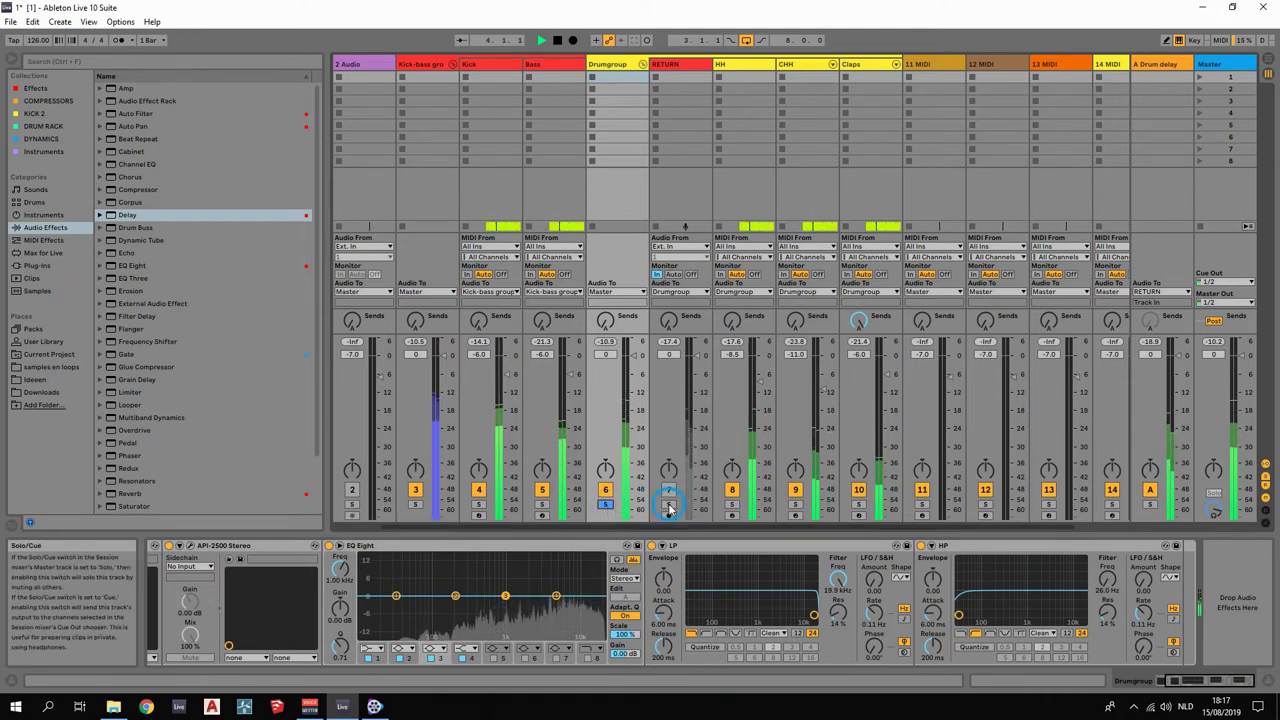
# Try sweeping the cutoff frequency of the Drumgroup's HP filter during playback.
pyautogui.click(688, 74)
pyautogui.click(638, 76)
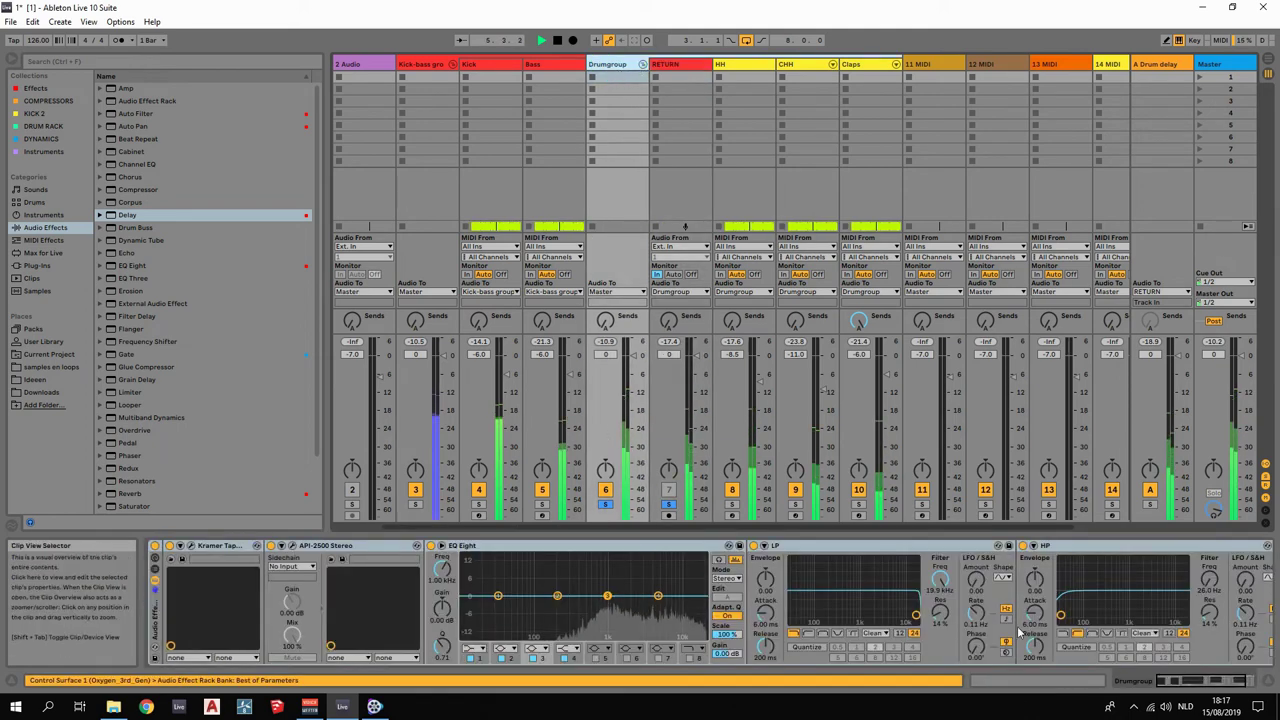
pyautogui.moveTo(1208, 582)
pyautogui.mouseDown()
pyautogui.moveTo(1208, 486)
pyautogui.moveTo(1209, 584)
pyautogui.mouseUp()
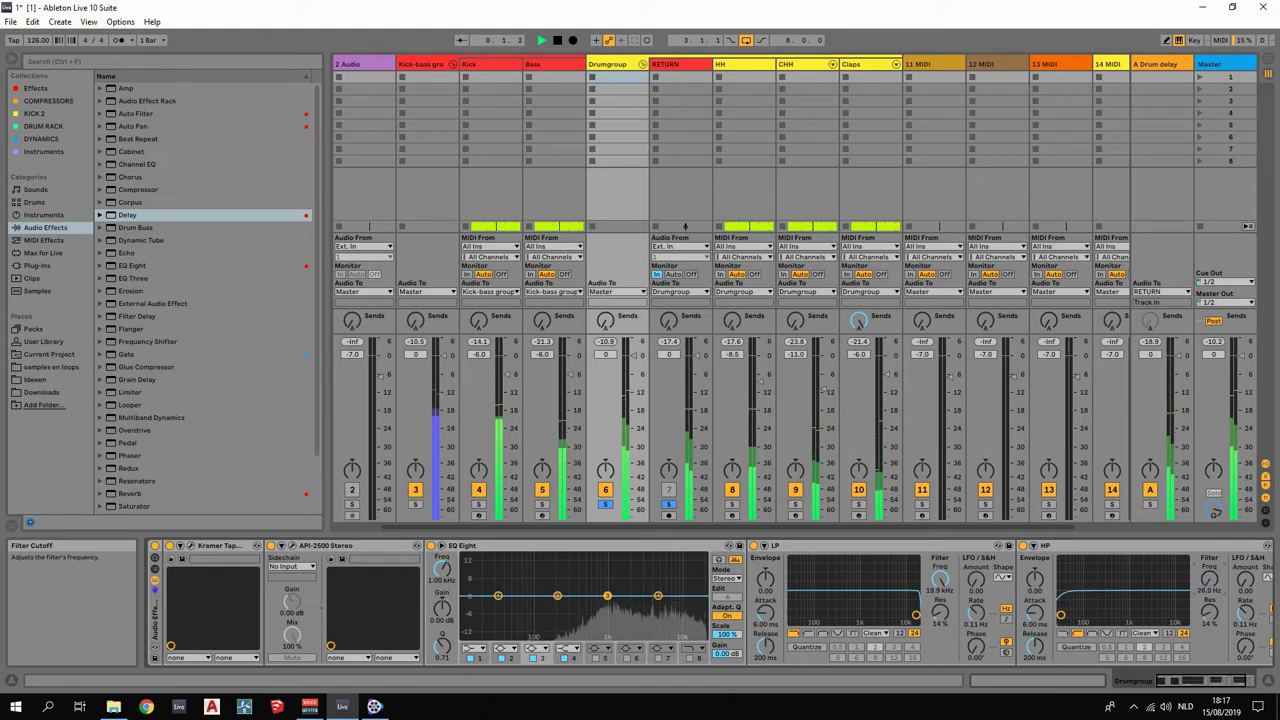
# Route the Drum delay's output to Ext. Out and raise the Drumgroup's HP filter cutoff to 19.9 kHz.
pyautogui.click(1162, 291)
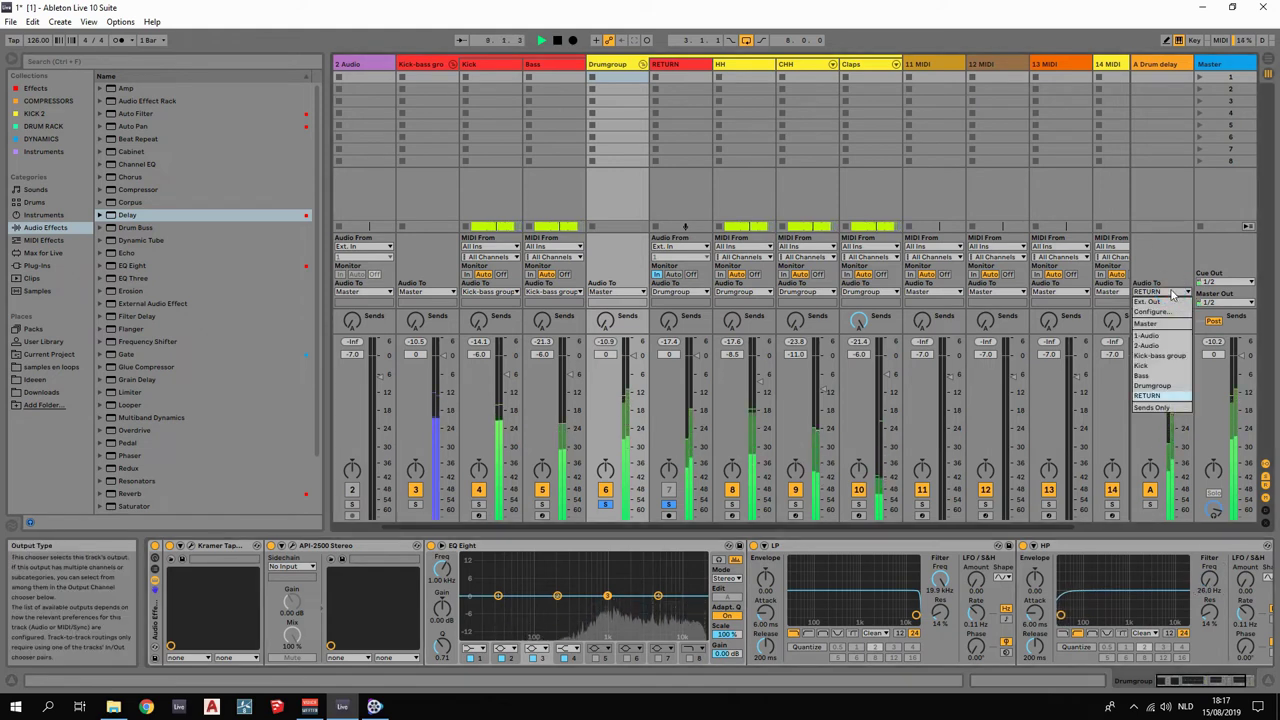
pyautogui.click(1163, 303)
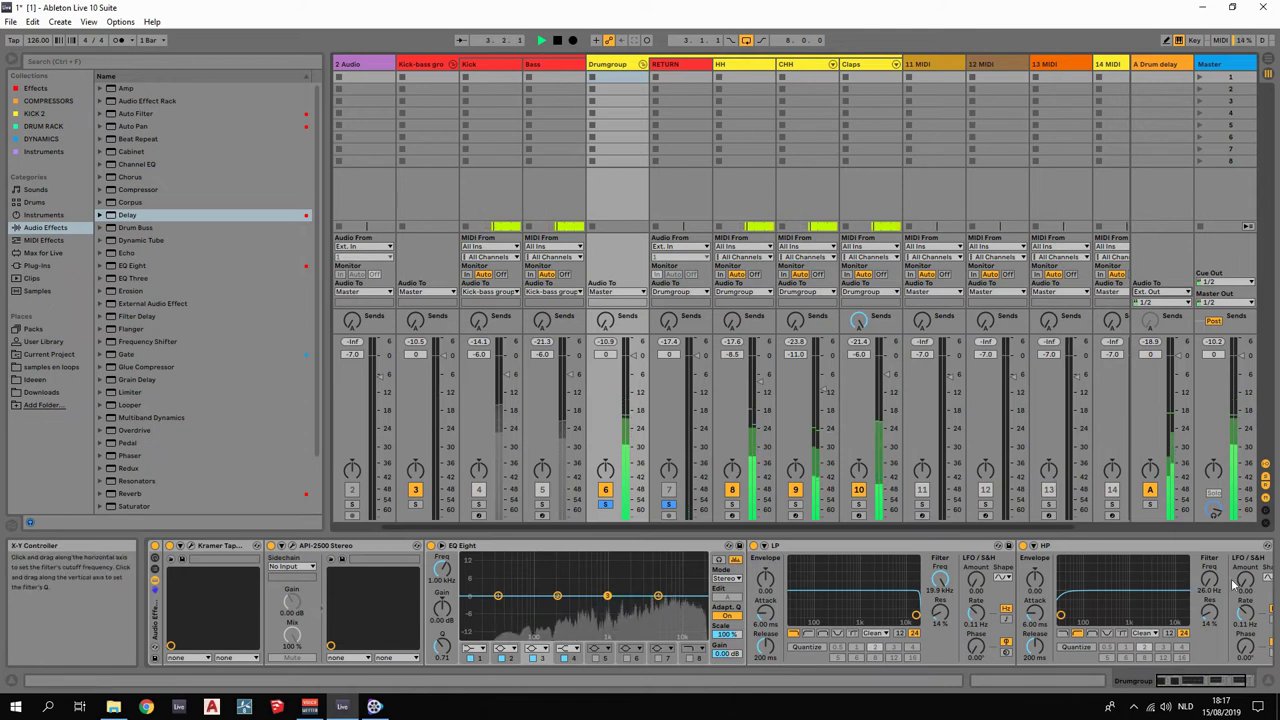
pyautogui.moveTo(1247, 585); pyautogui.dragTo(1247, 570)
pyautogui.moveTo(1209, 580); pyautogui.dragTo(1209, 505)
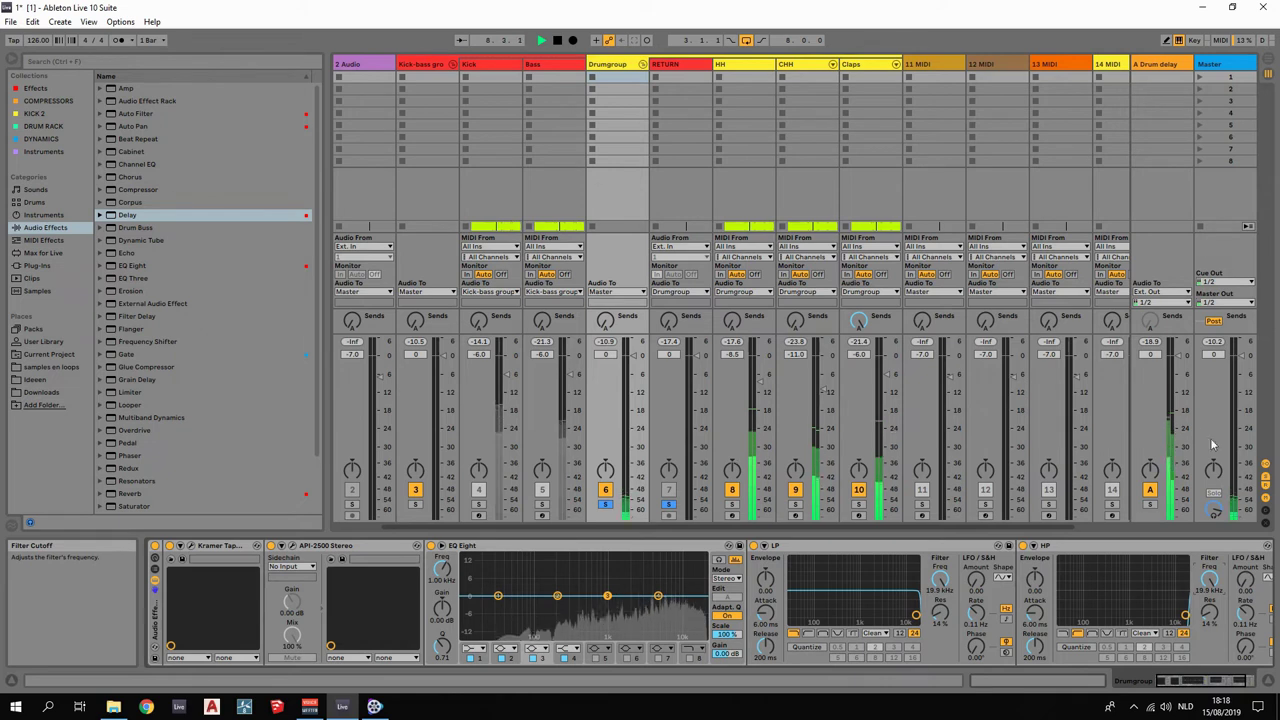
# Route the Drum delay's output back to RETURN and set the Drumgroup's HP filter cutoff to 26.0 Hz.
pyautogui.click(1167, 293)
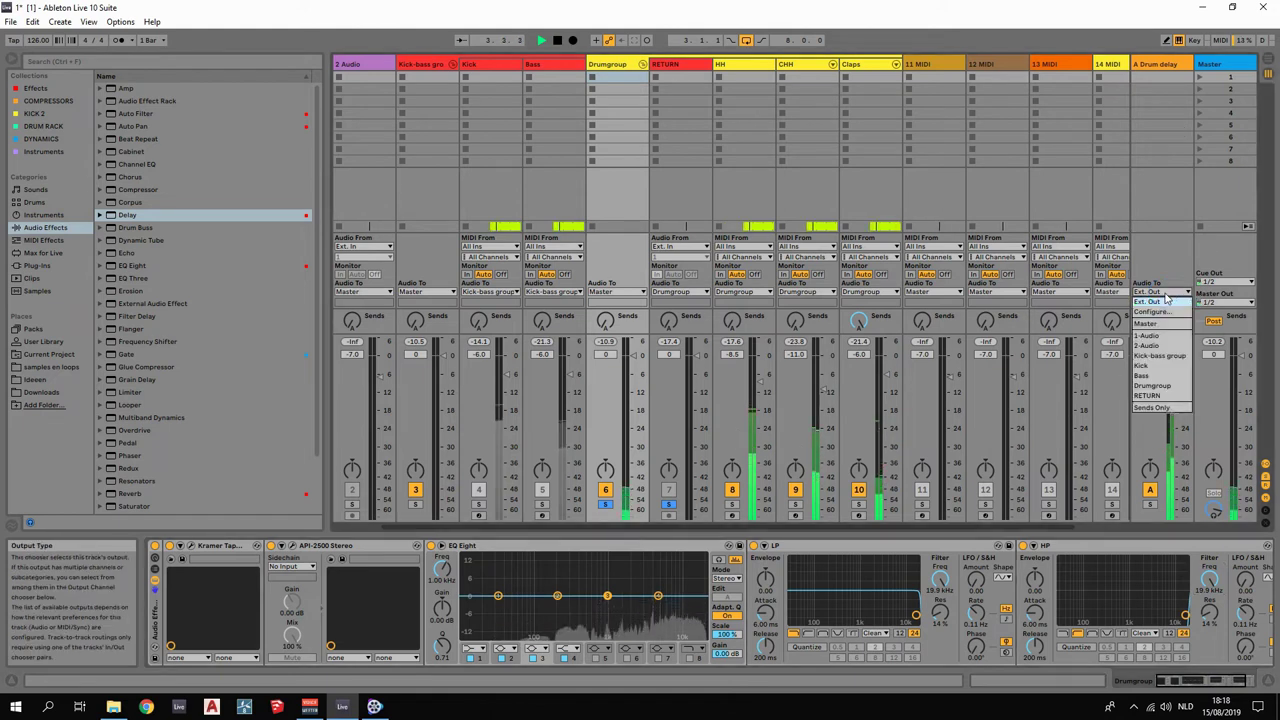
pyautogui.click(1148, 395)
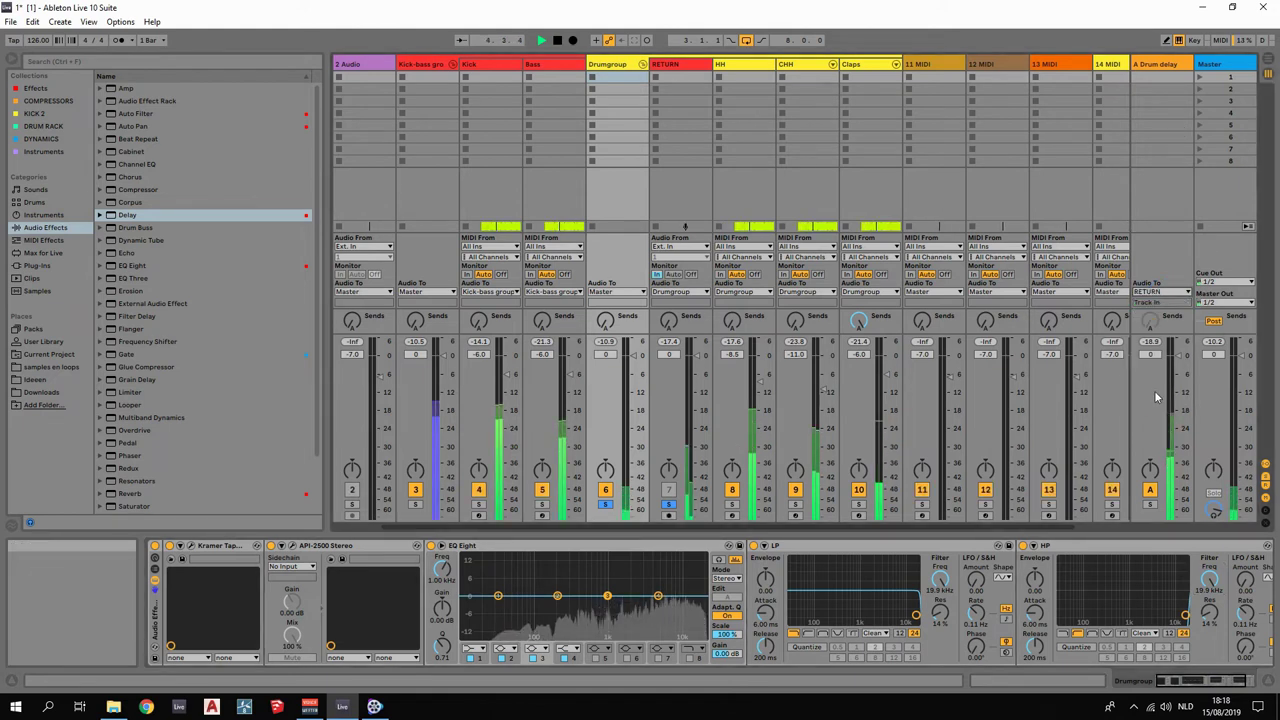
pyautogui.moveTo(1185, 615); pyautogui.dragTo(1060, 615)
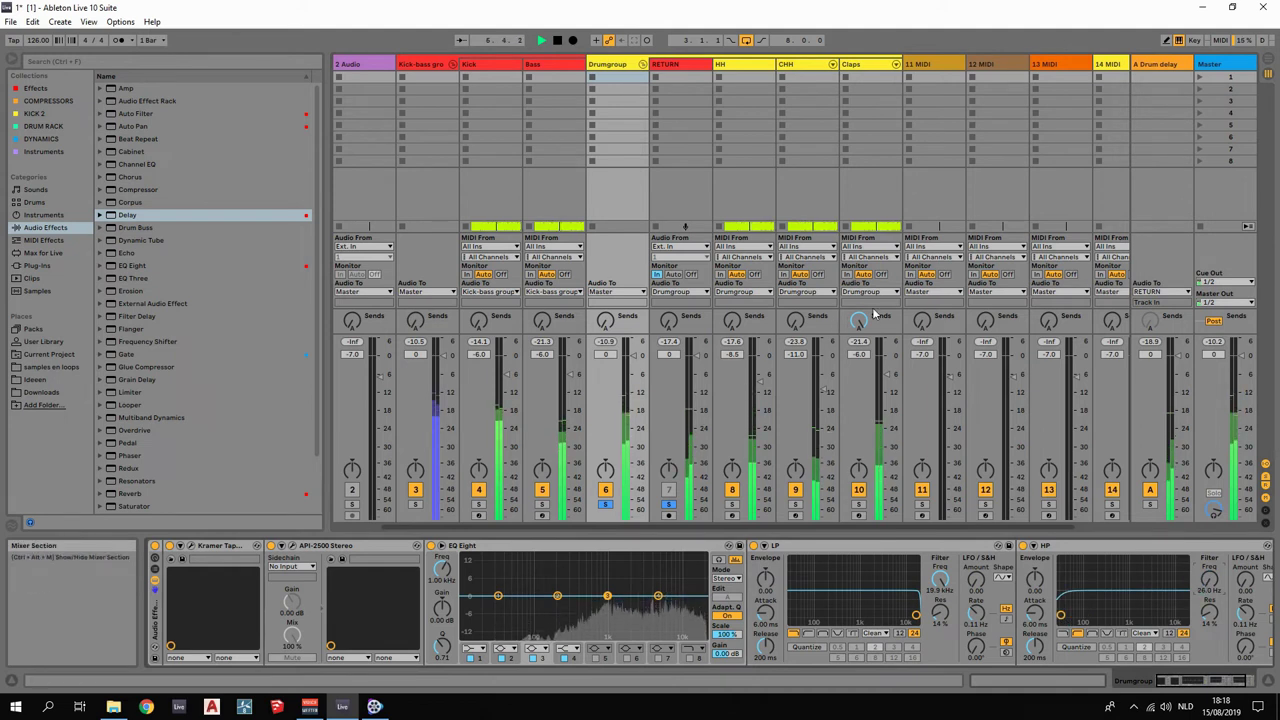
# Turn the Claps track's send to the Drum delay all the way down and show the delay return's device.
pyautogui.moveTo(860, 324); pyautogui.dragTo(860, 450)
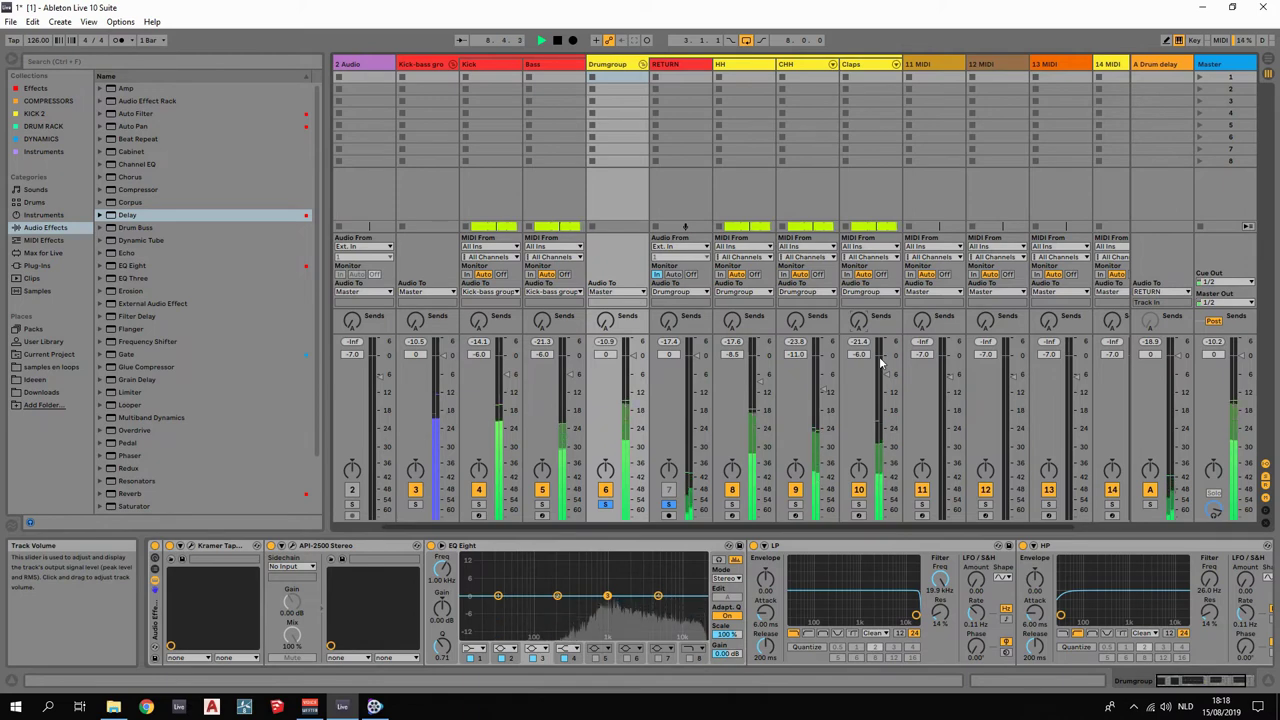
pyautogui.click(1155, 65)
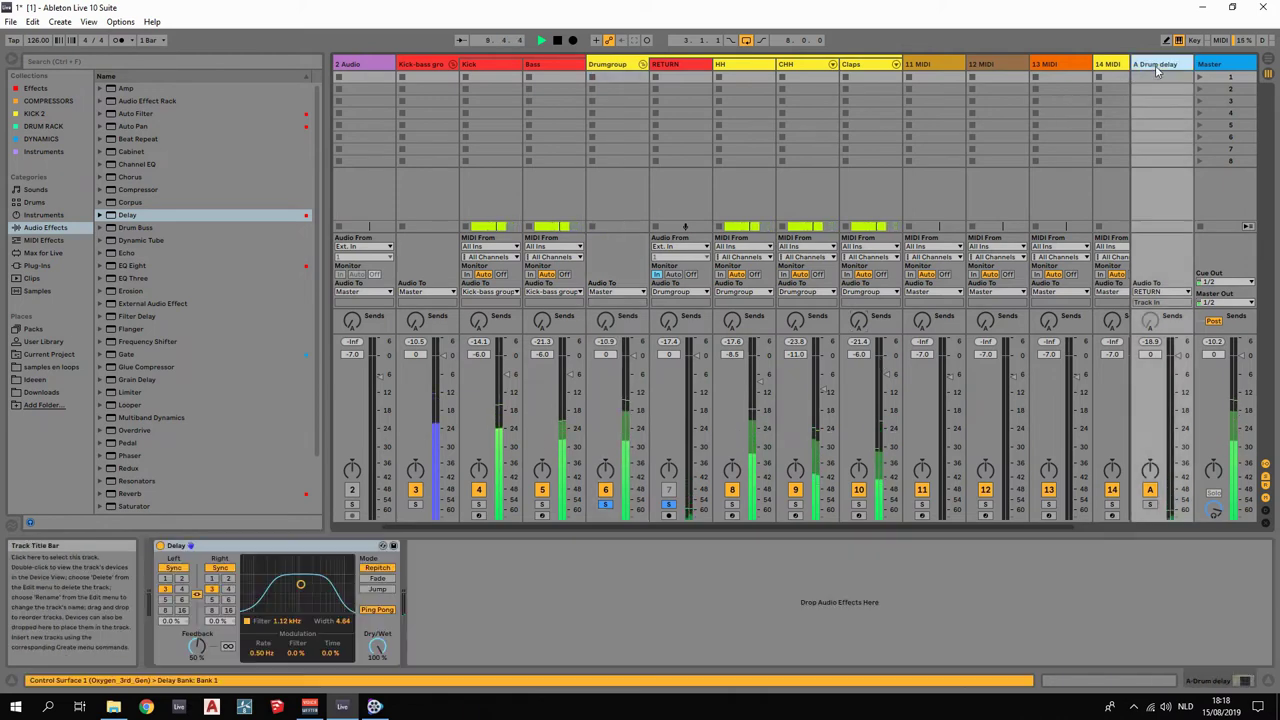
# Insert a second return track after the Drum delay and delete it again.
pyautogui.rightClick(1161, 68)
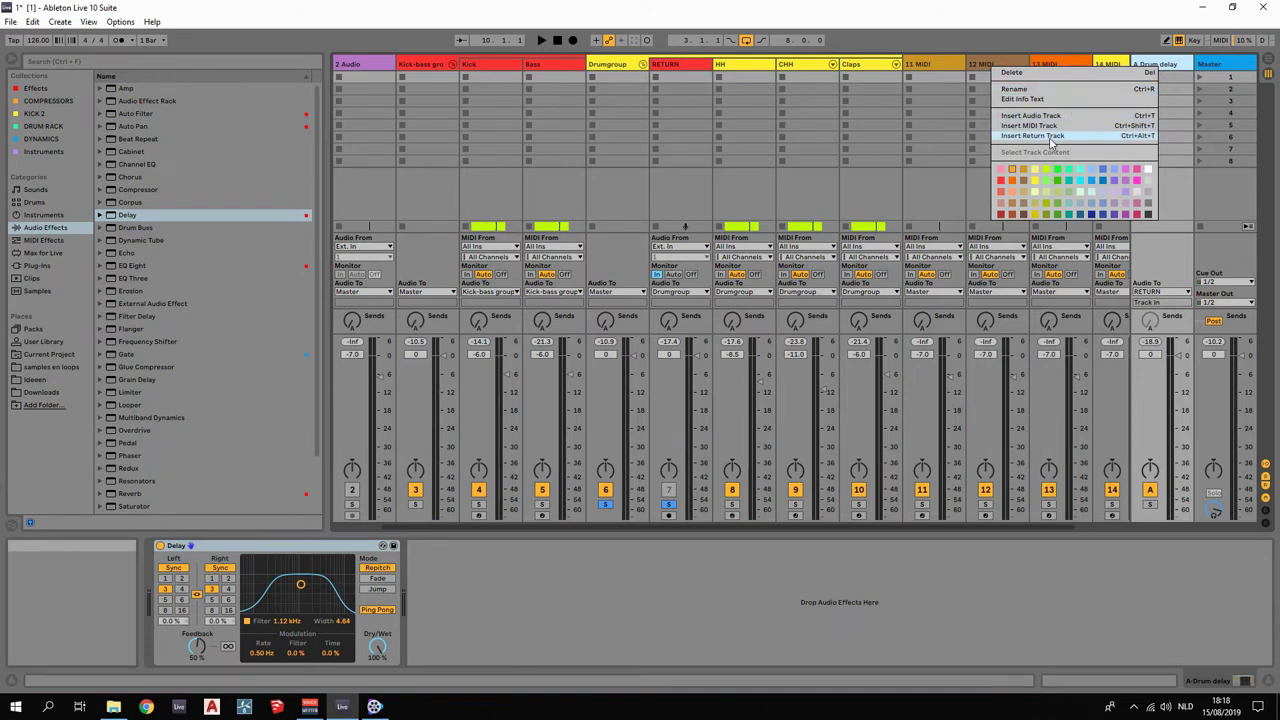
pyautogui.click(1048, 136)
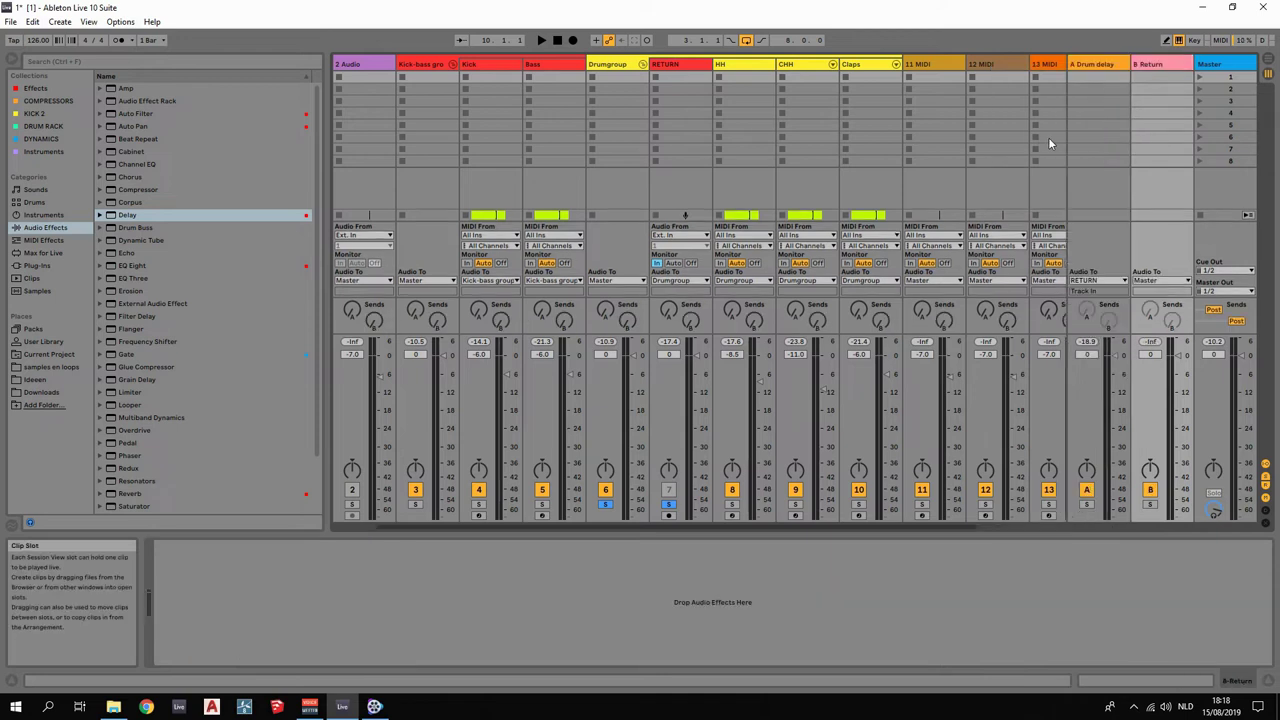
pyautogui.click(1153, 66)
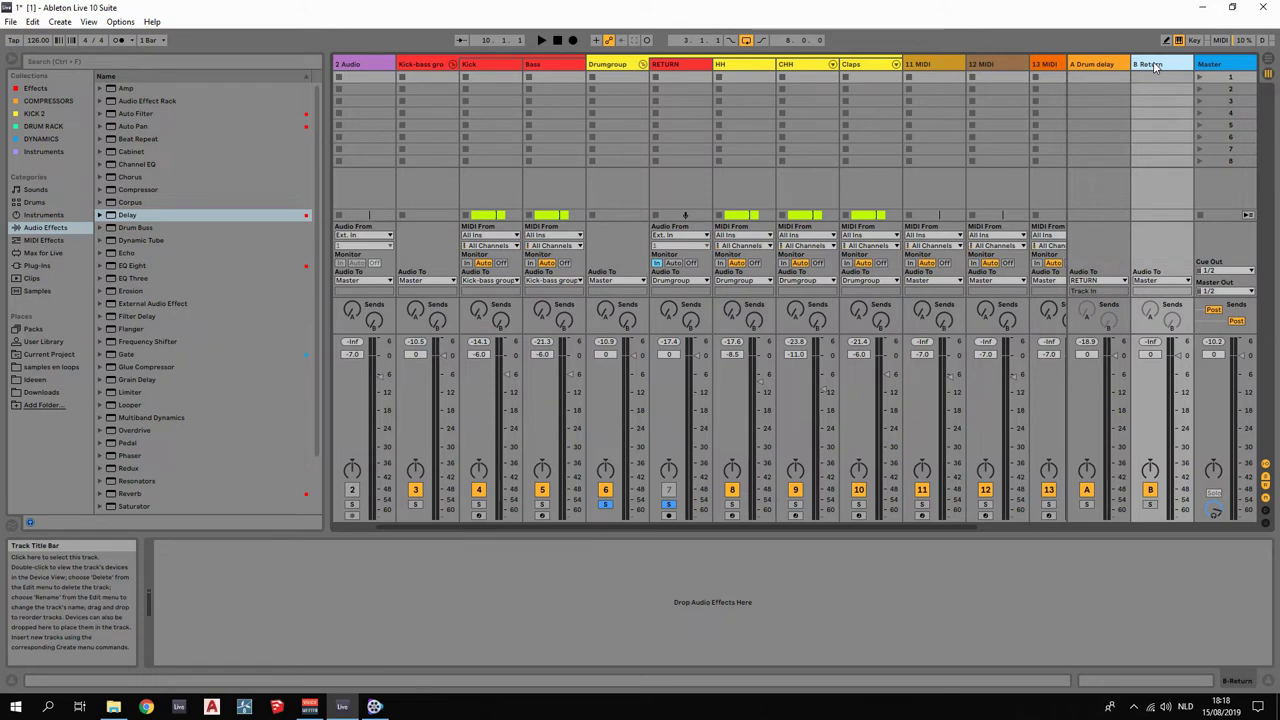
pyautogui.press('space')
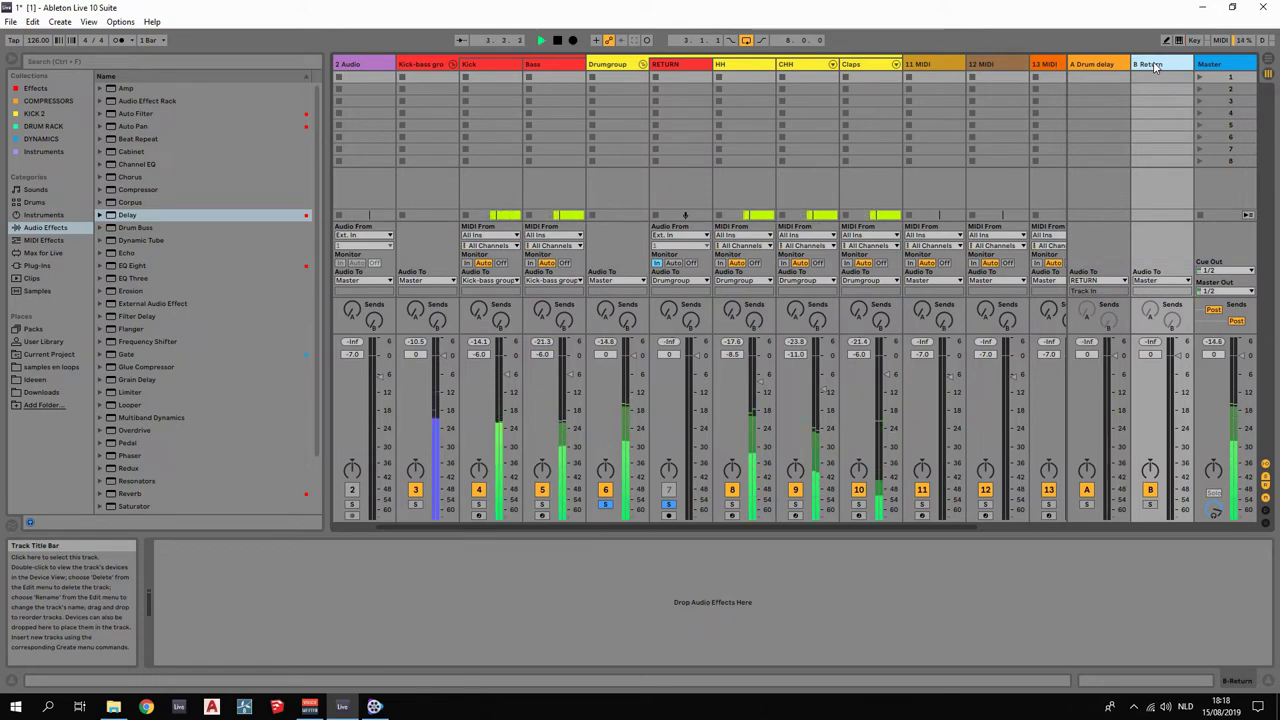
pyautogui.press('Delete')
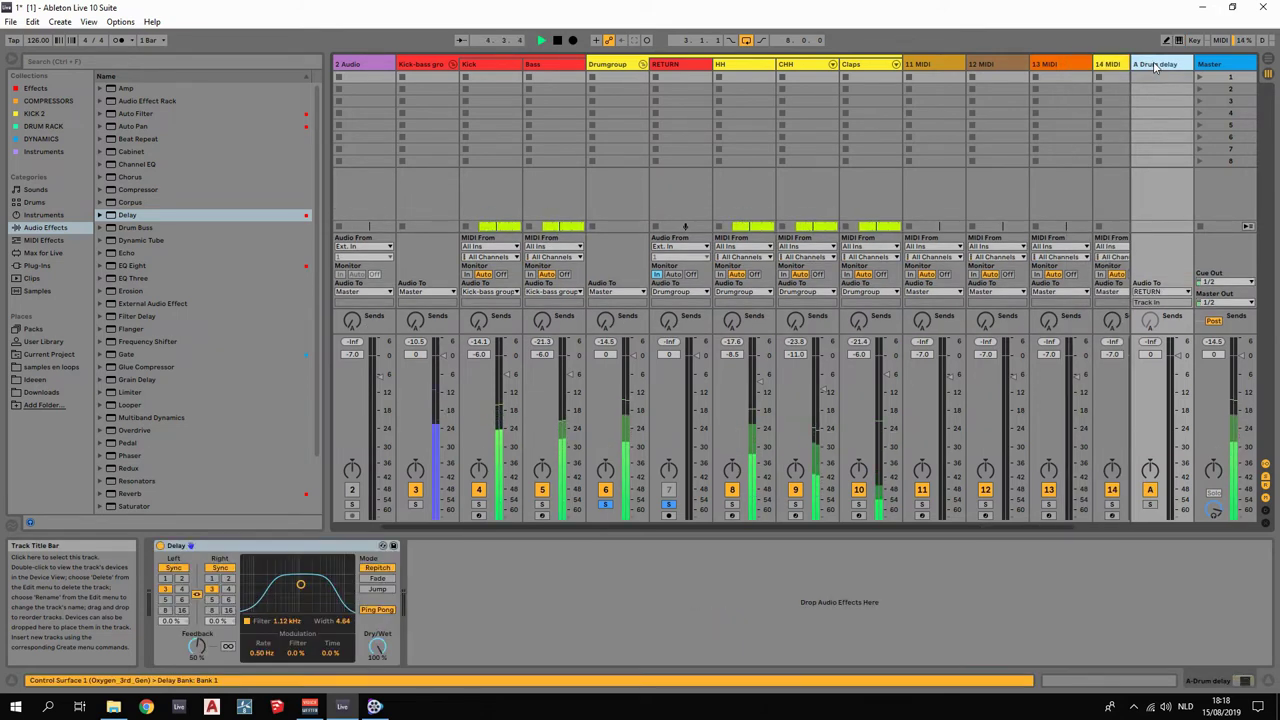
pyautogui.rightClick(1168, 66)
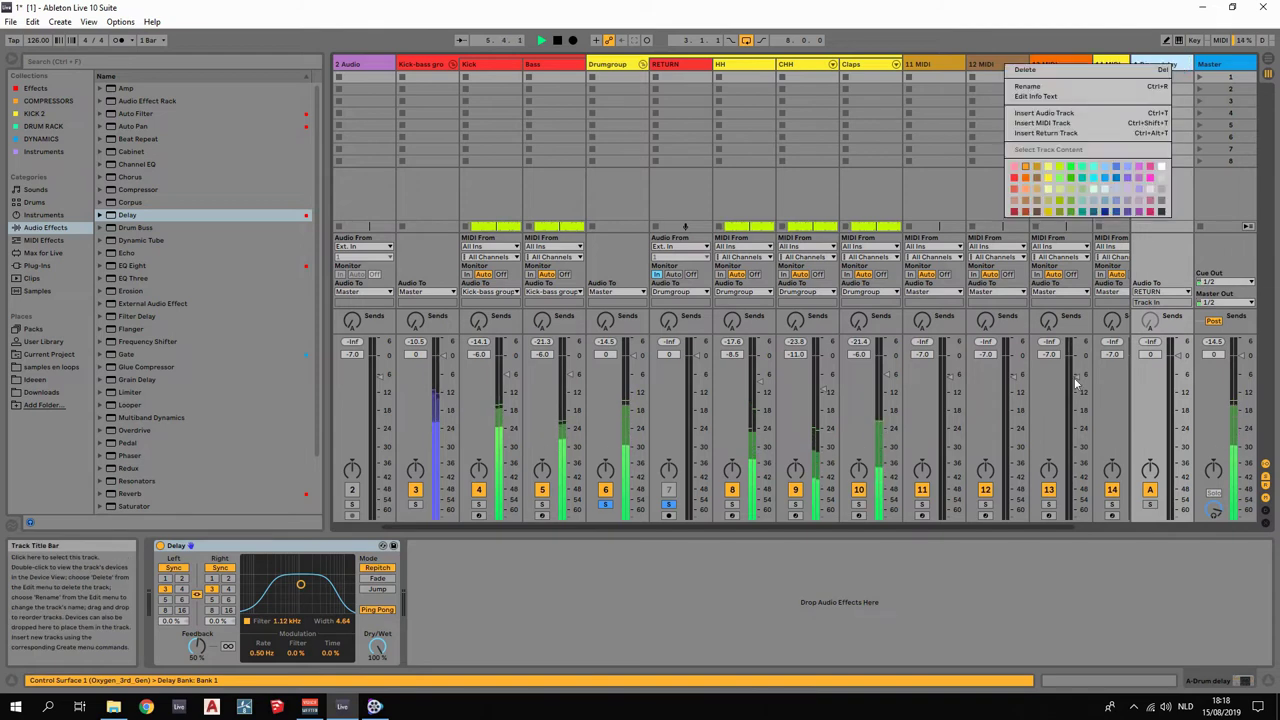
# Insert another return track after the Drum delay return.
pyautogui.click(1016, 527)
pyautogui.moveTo(1015, 527); pyautogui.dragTo(1078, 526)
pyautogui.rightClick(1160, 66)
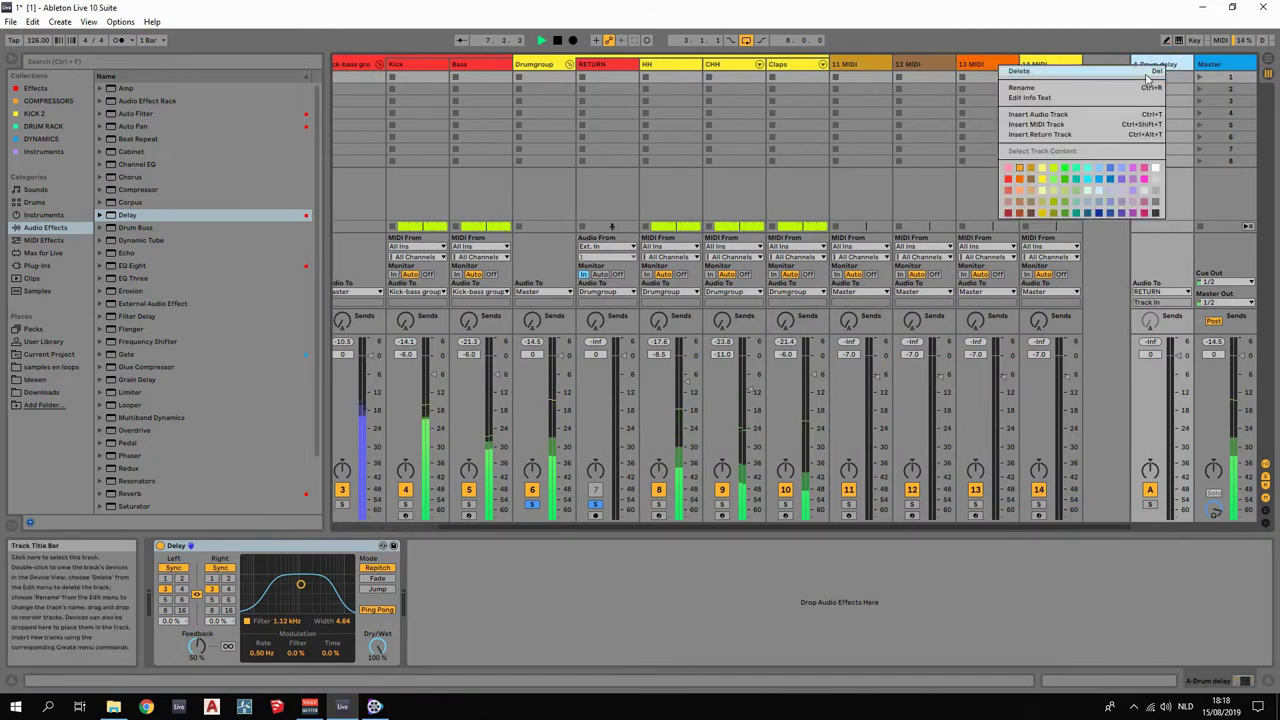
pyautogui.click(1074, 134)
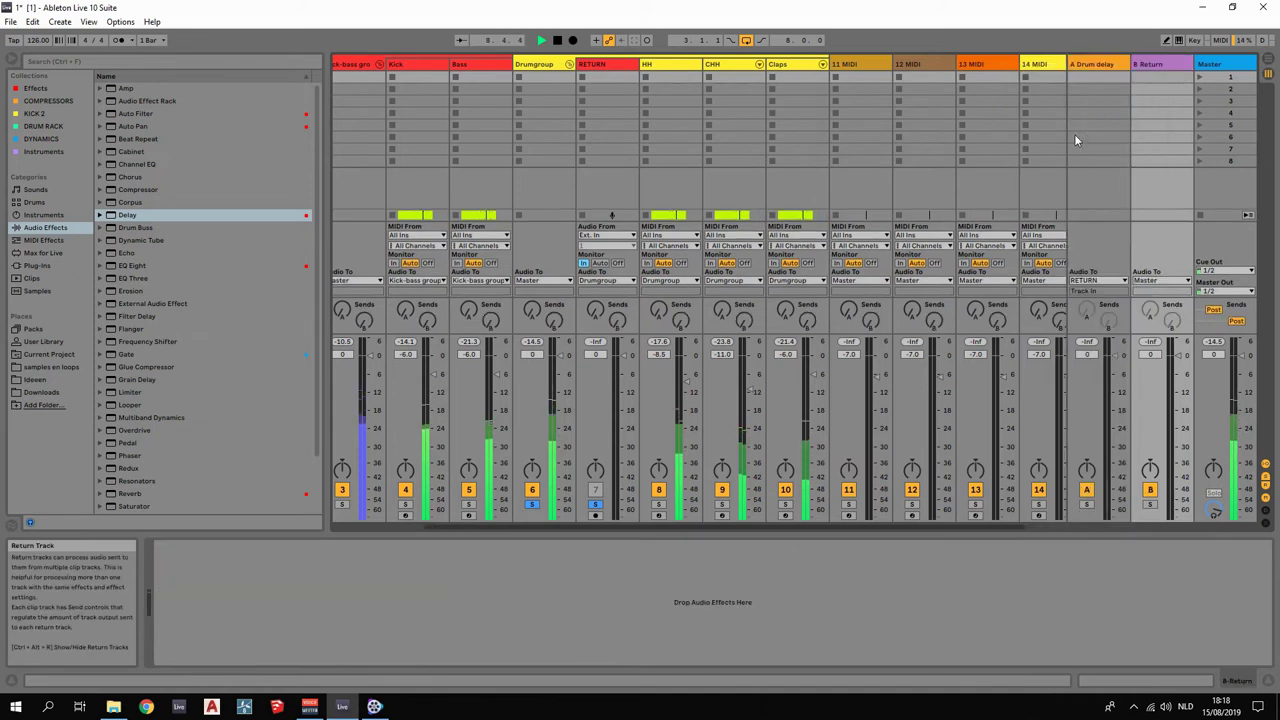
# Rename the new return track as Drum reverb.
pyautogui.rightClick(1143, 75)
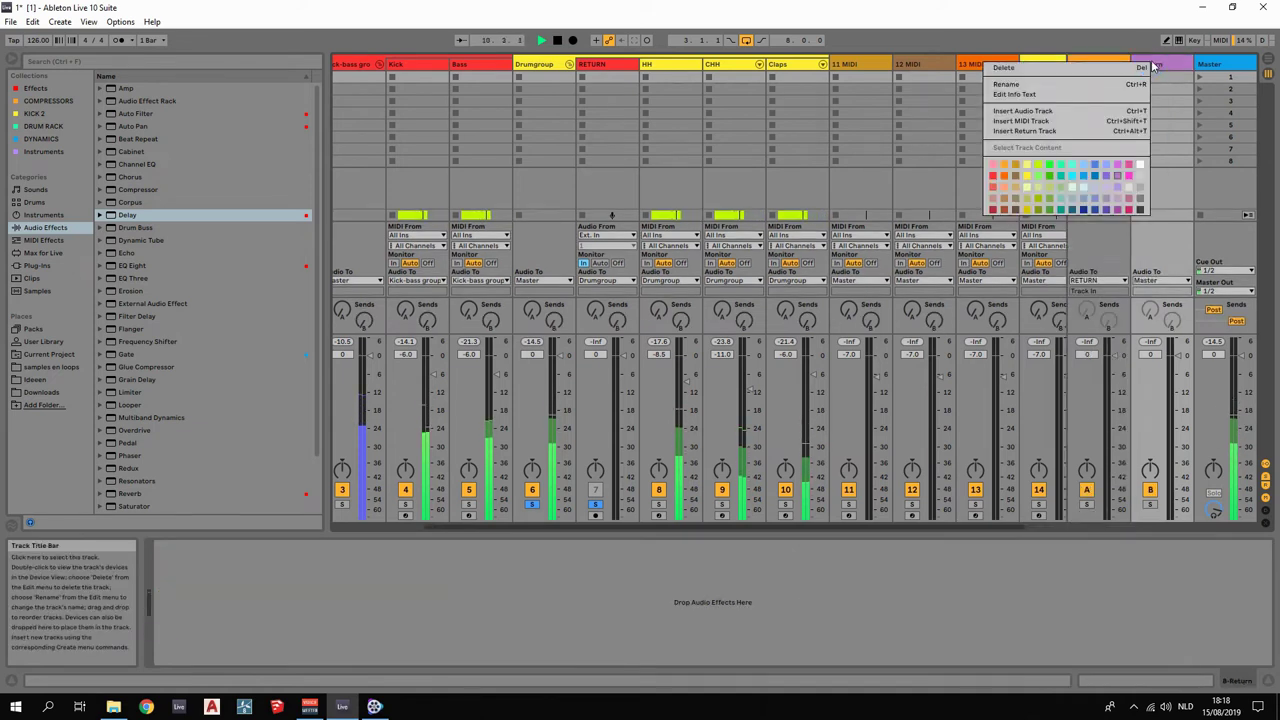
pyautogui.click(1044, 90)
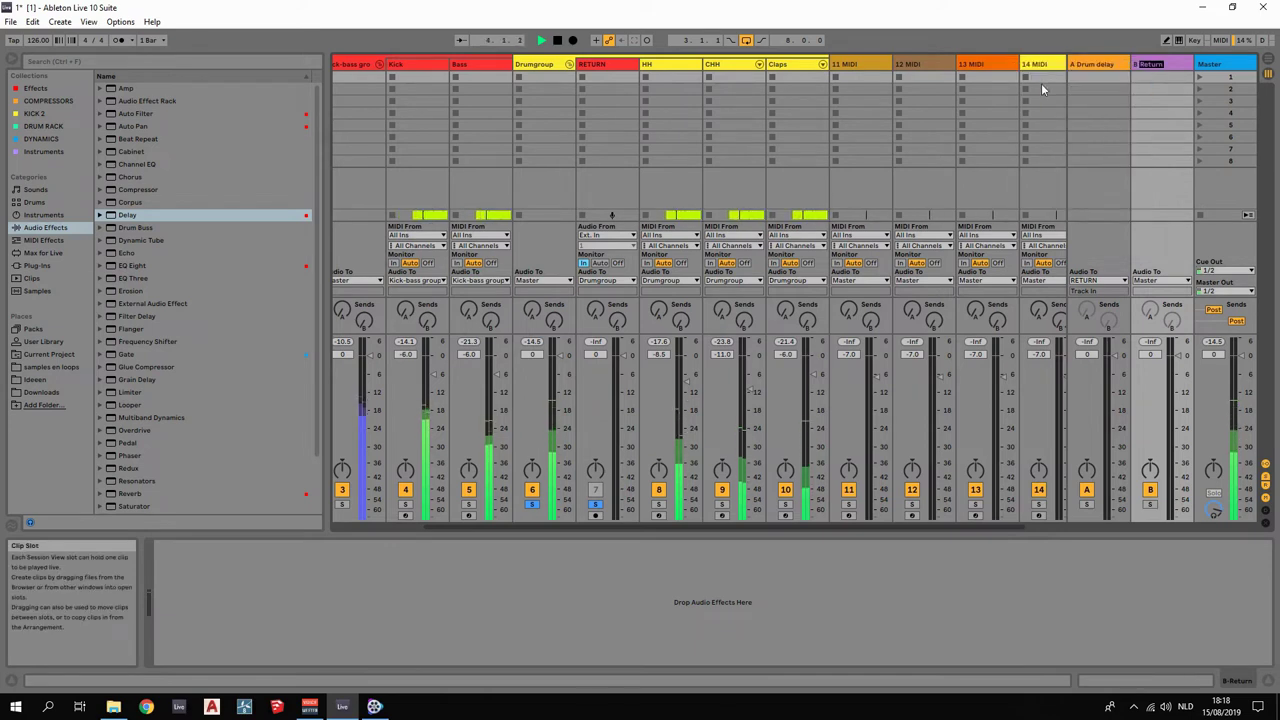
pyautogui.write('Drum')
pyautogui.press('Return')
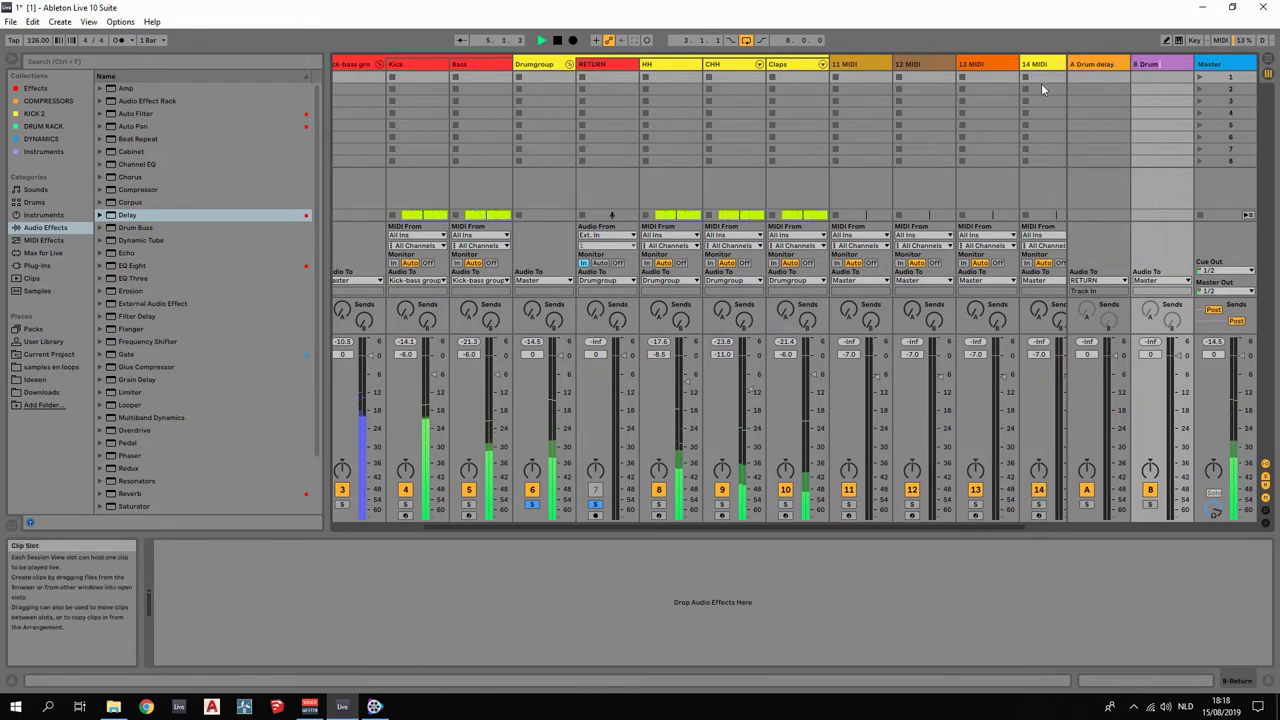
pyautogui.write('reverb')
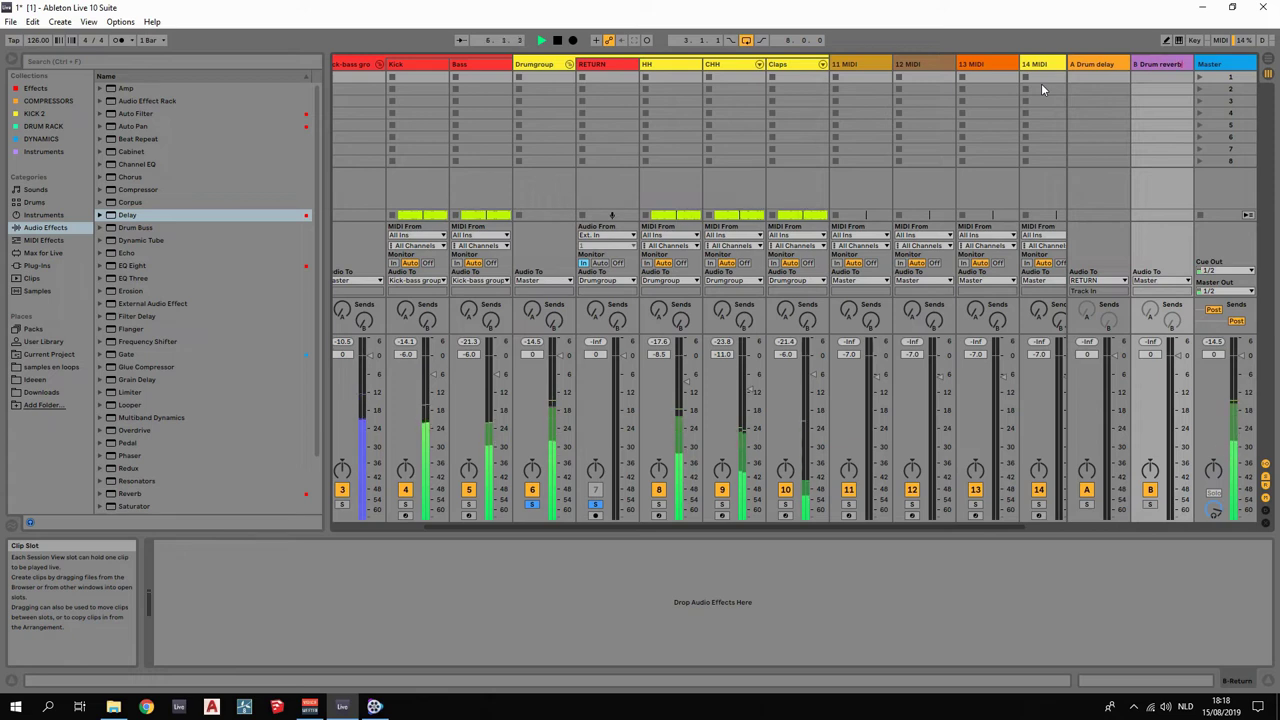
pyautogui.press('Return')
# Load the Reverb audio effect onto the Drum reverb return track.
pyautogui.click(1162, 67)
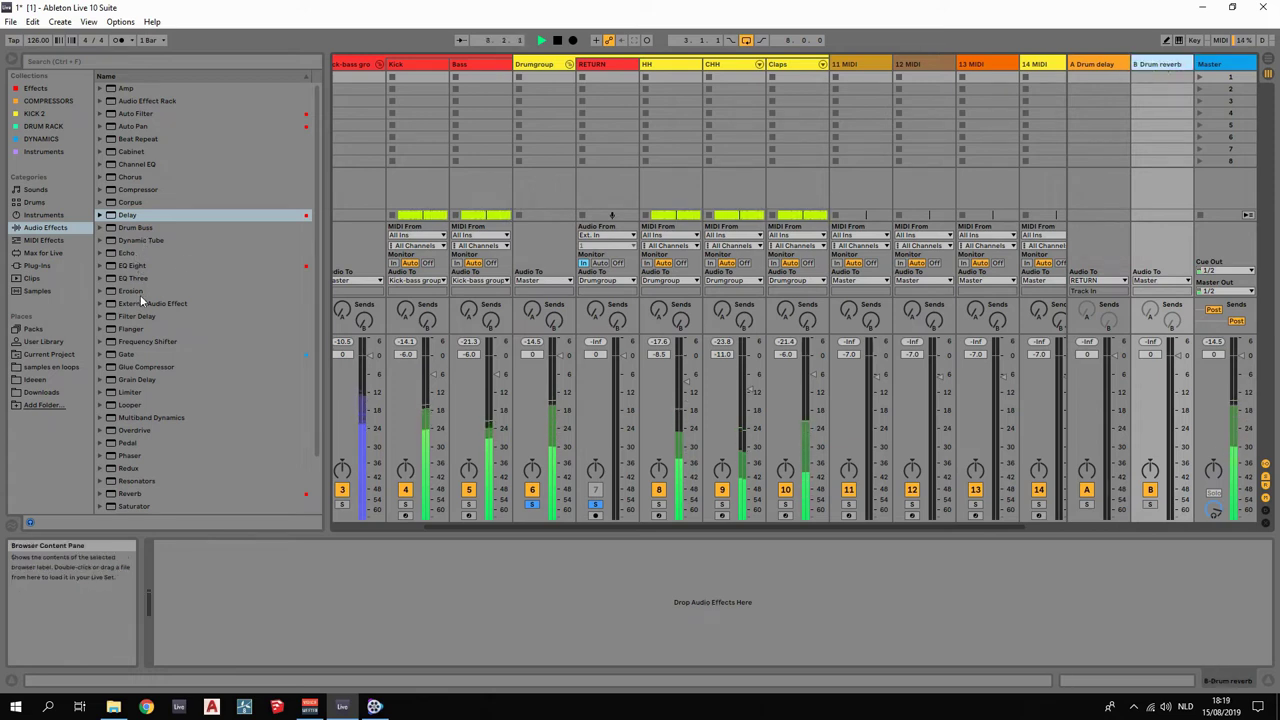
pyautogui.scroll(-2, 150, 320)
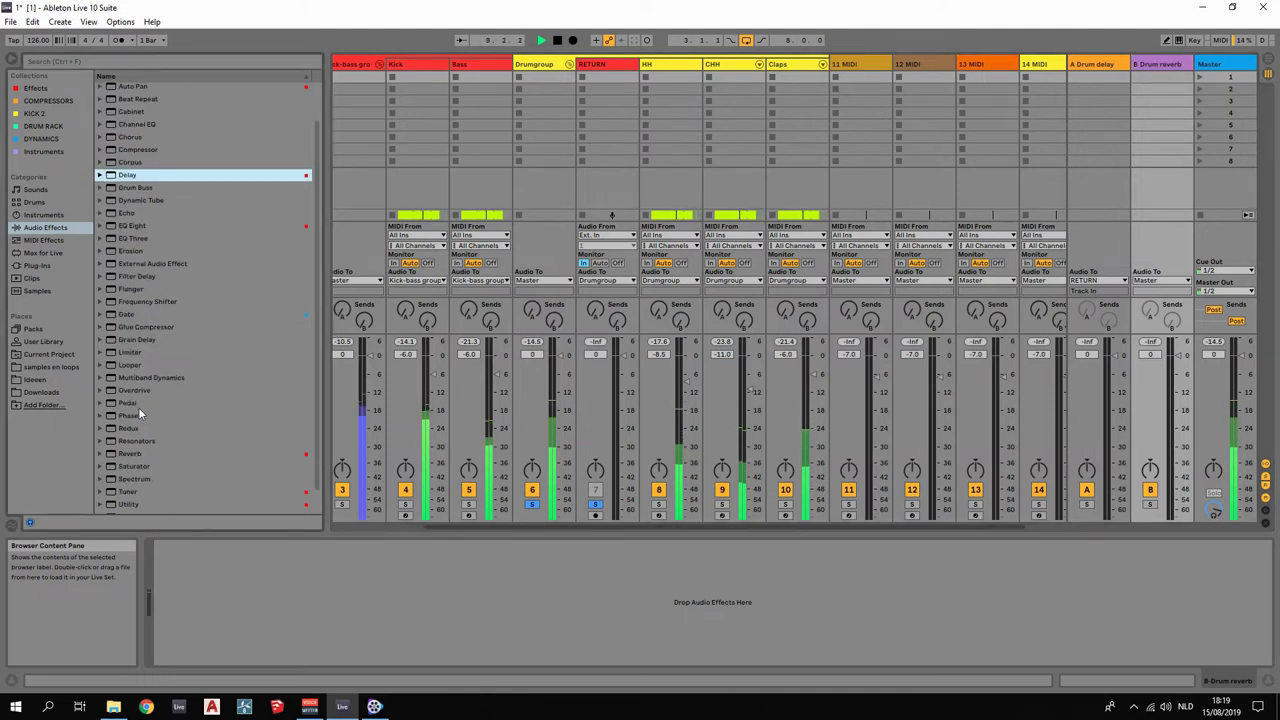
pyautogui.scroll(-2, 137, 402)
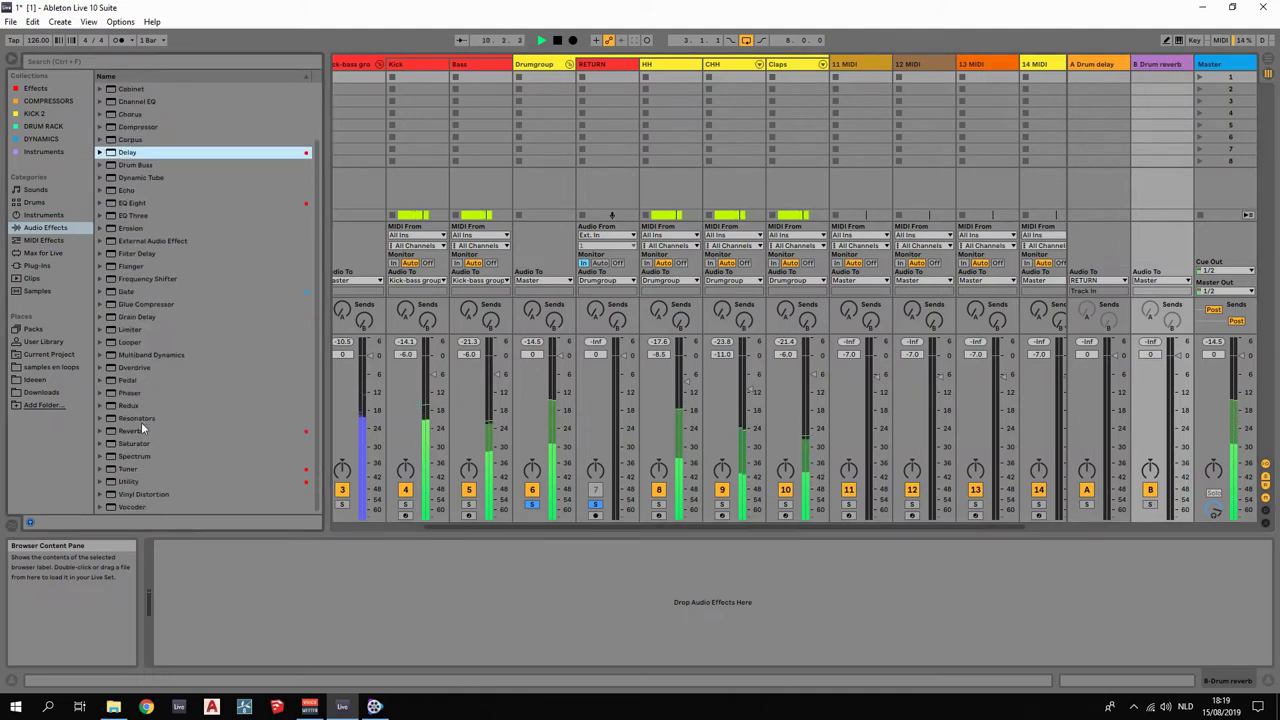
pyautogui.click(130, 431)
pyautogui.moveTo(126, 434); pyautogui.dragTo(220, 575)
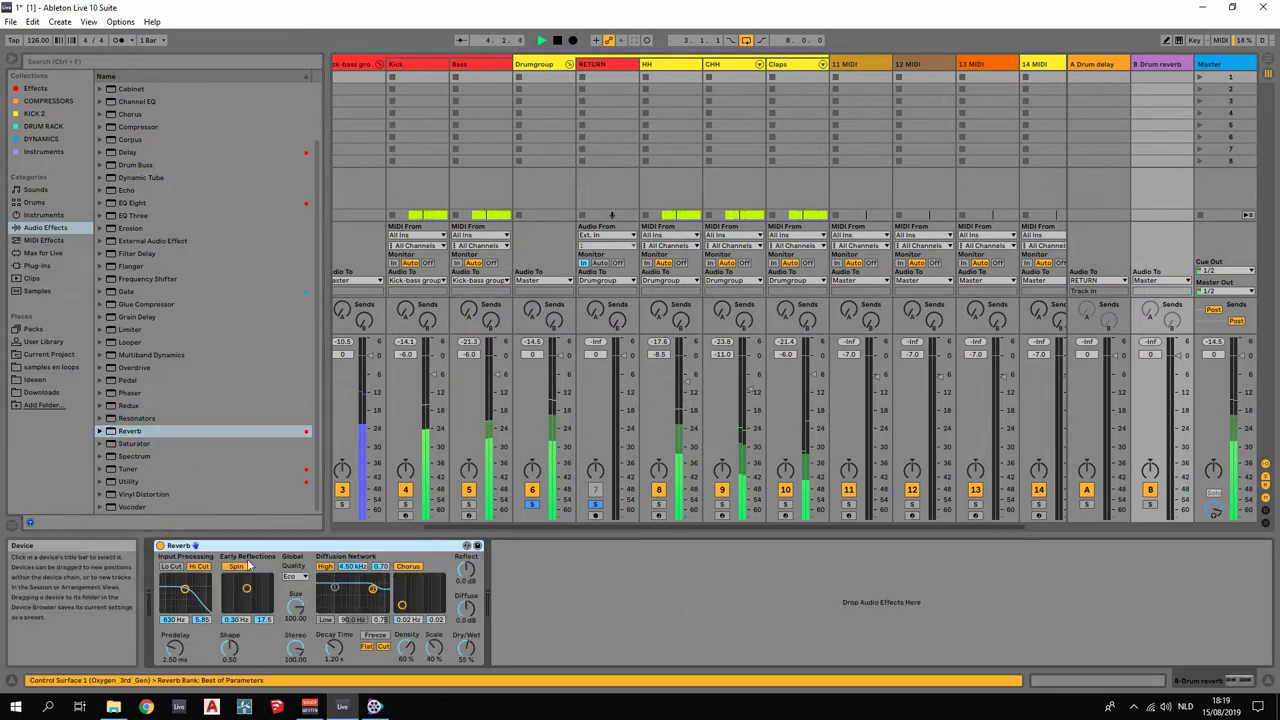
# Enable the Reverb's Lo Cut, set its input filter to 1.36 kHz with width 6.34, and set the quality to High.
pyautogui.moveTo(185, 589); pyautogui.dragTo(187, 589)
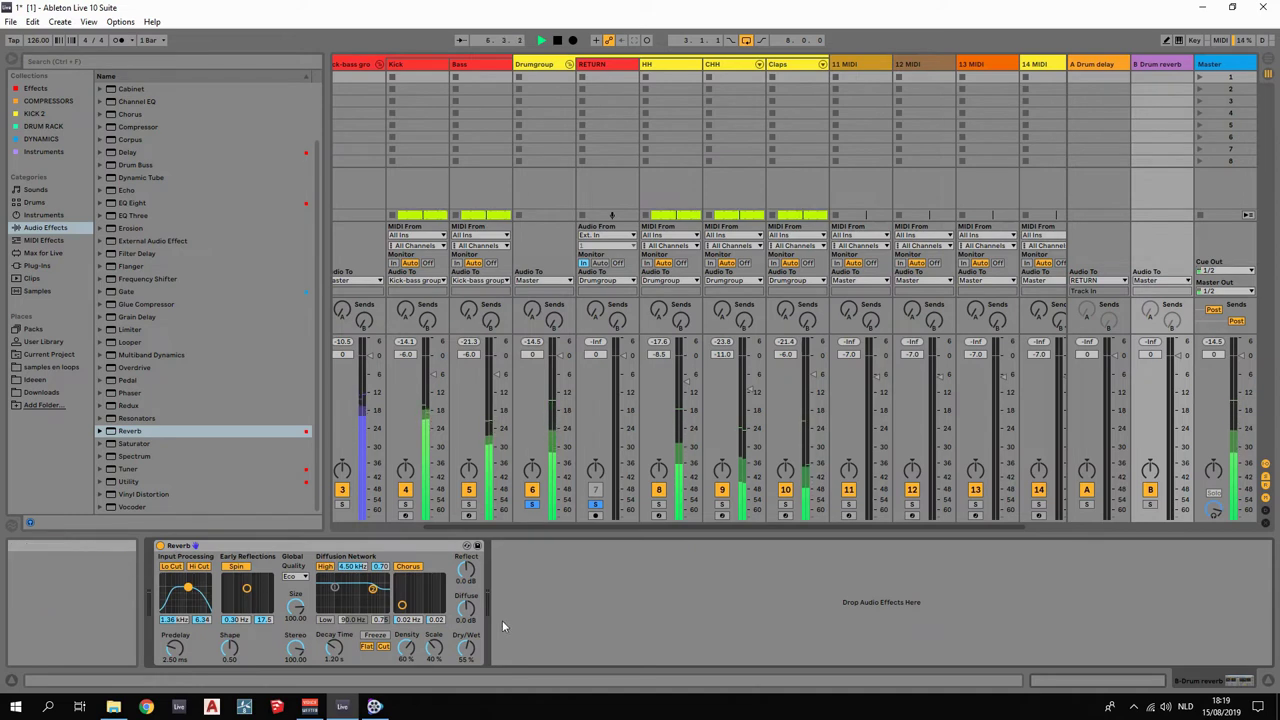
pyautogui.click(296, 577)
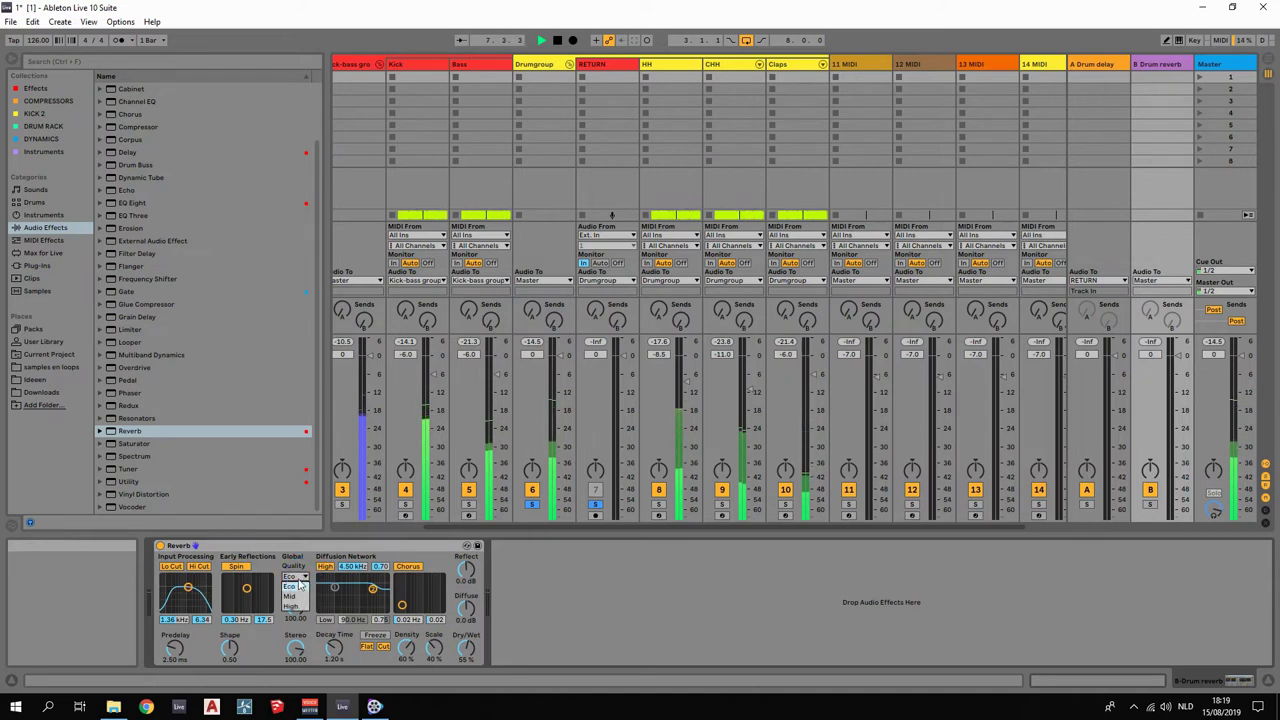
pyautogui.click(291, 606)
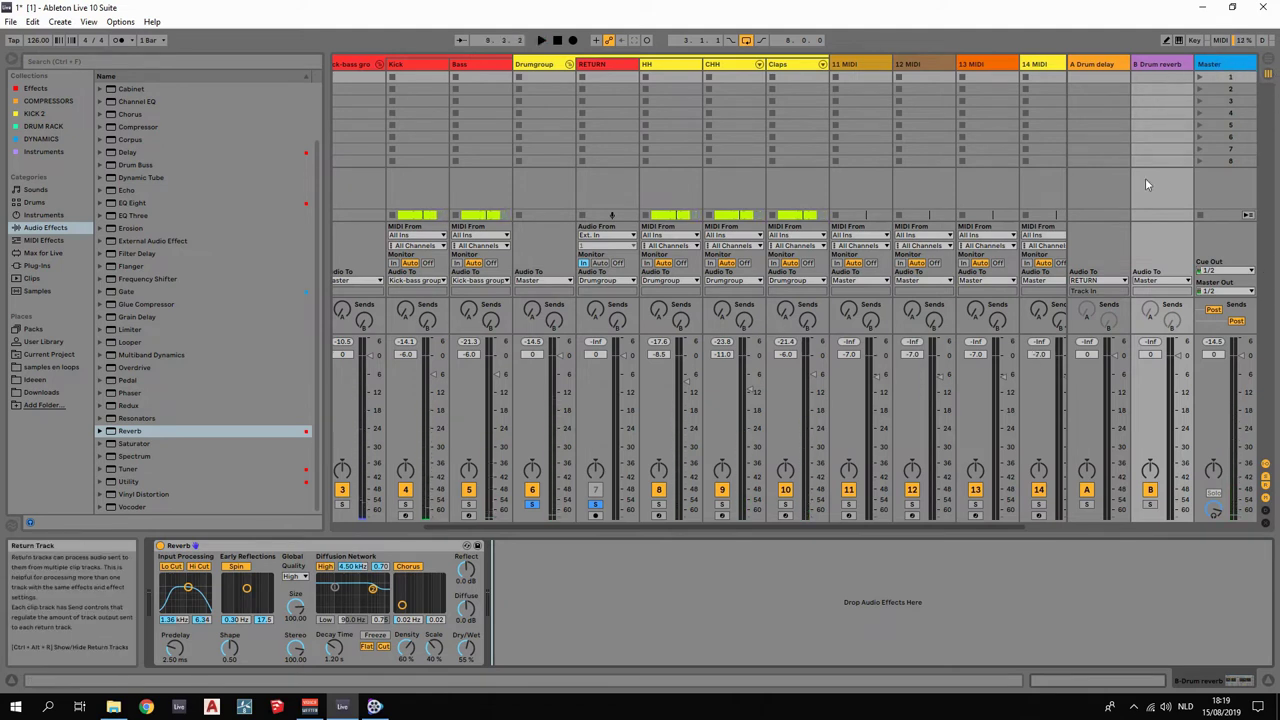
# Route the Drum reverb's audio output to the RETURN track.
pyautogui.click(1162, 281)
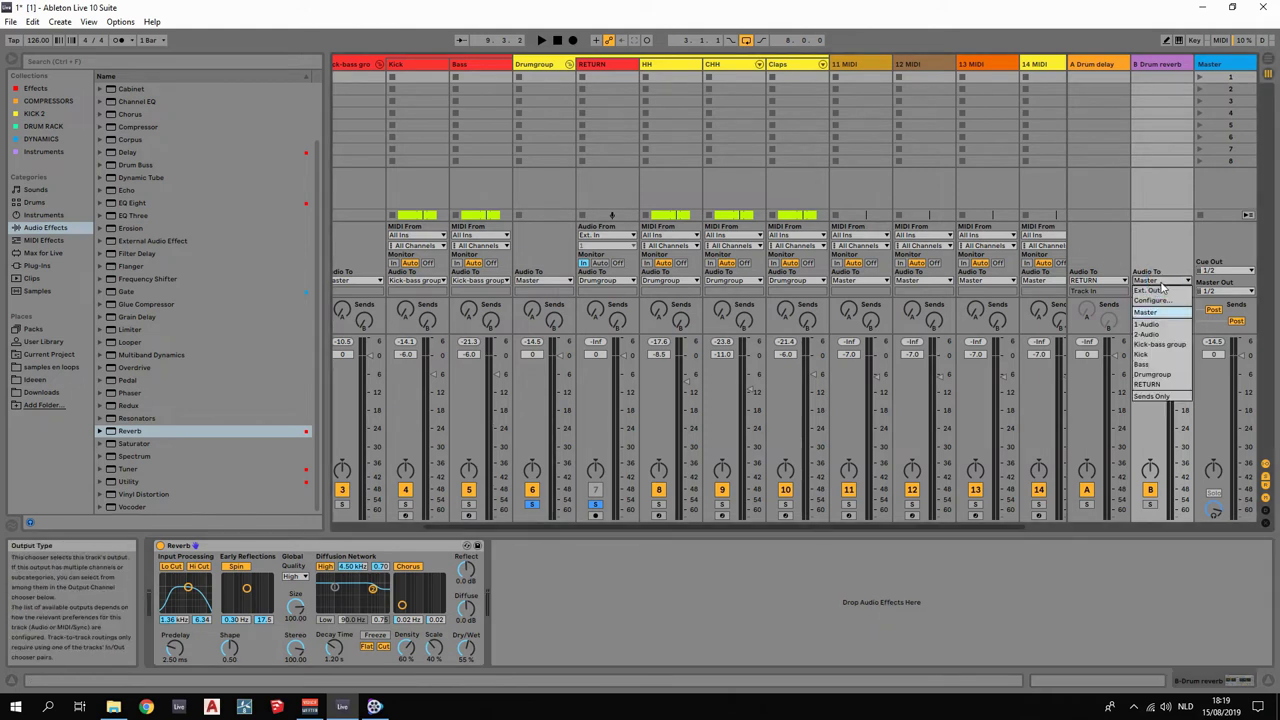
pyautogui.click(1160, 385)
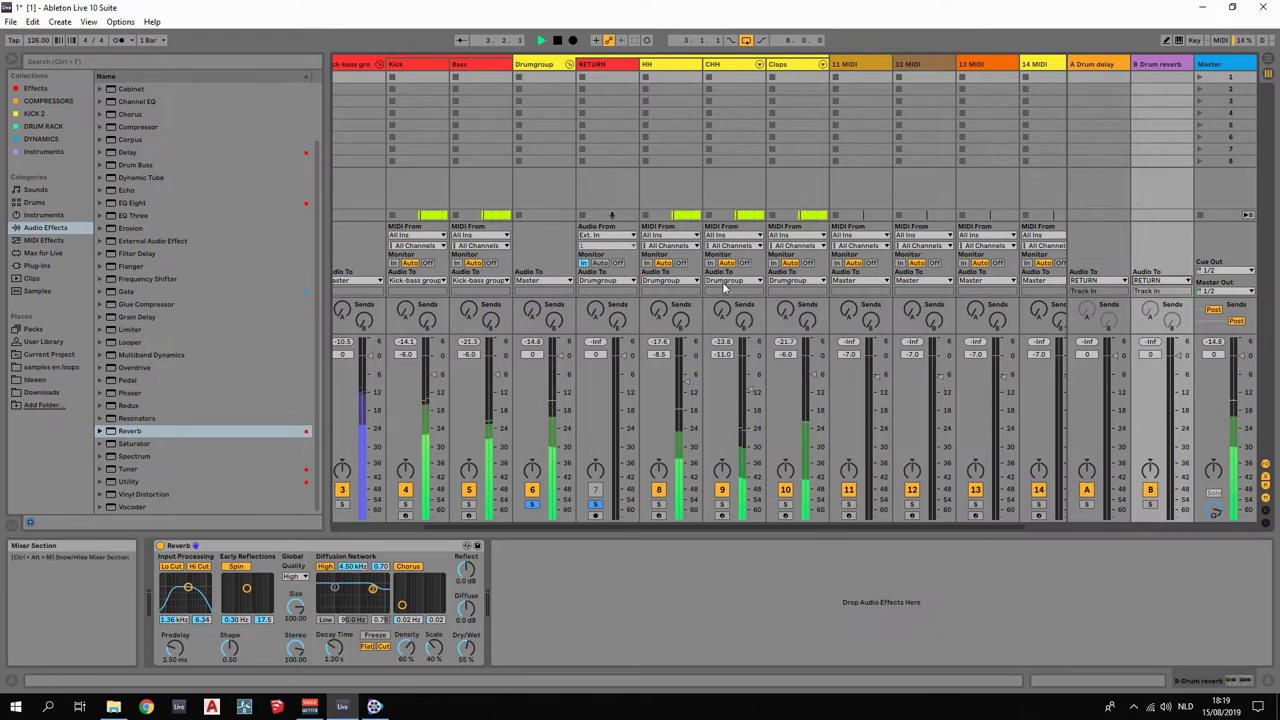
# Audition the return effects through the HH track's sends and set the Reverb's Dry/Wet to 100 %.
pyautogui.moveTo(680, 320); pyautogui.dragTo(680, 240)
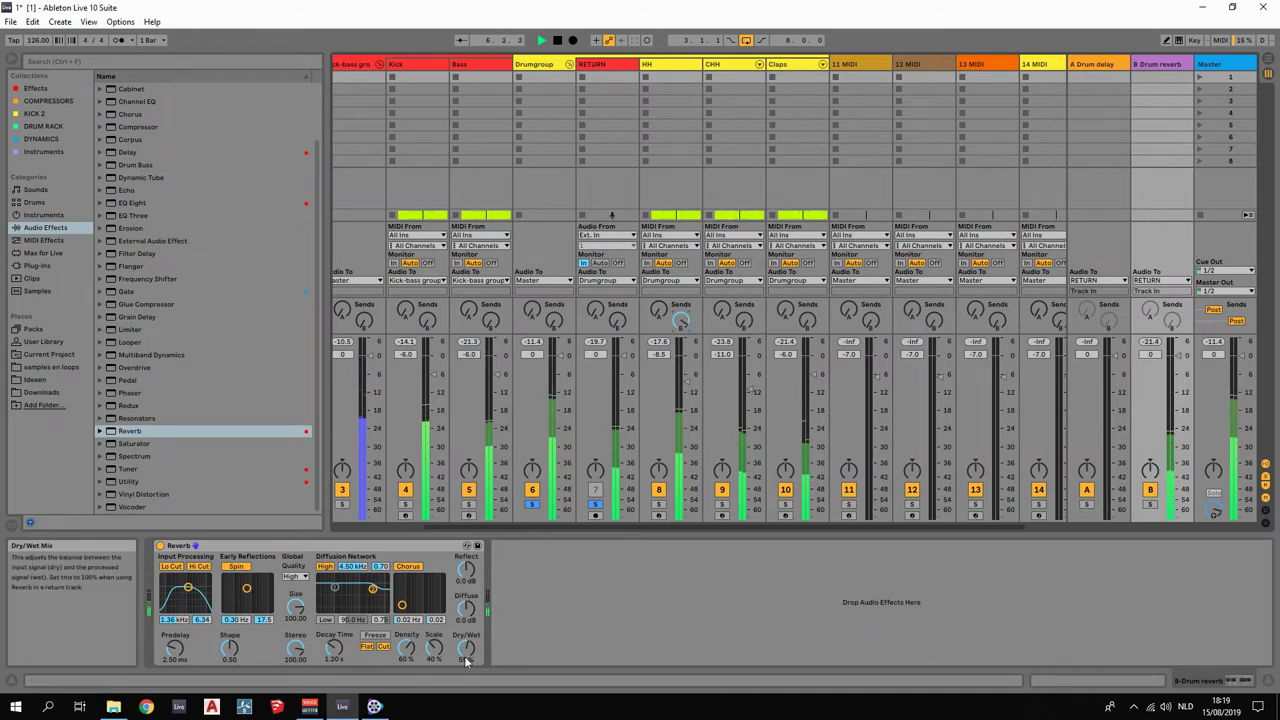
pyautogui.moveTo(466, 651); pyautogui.dragTo(466, 590)
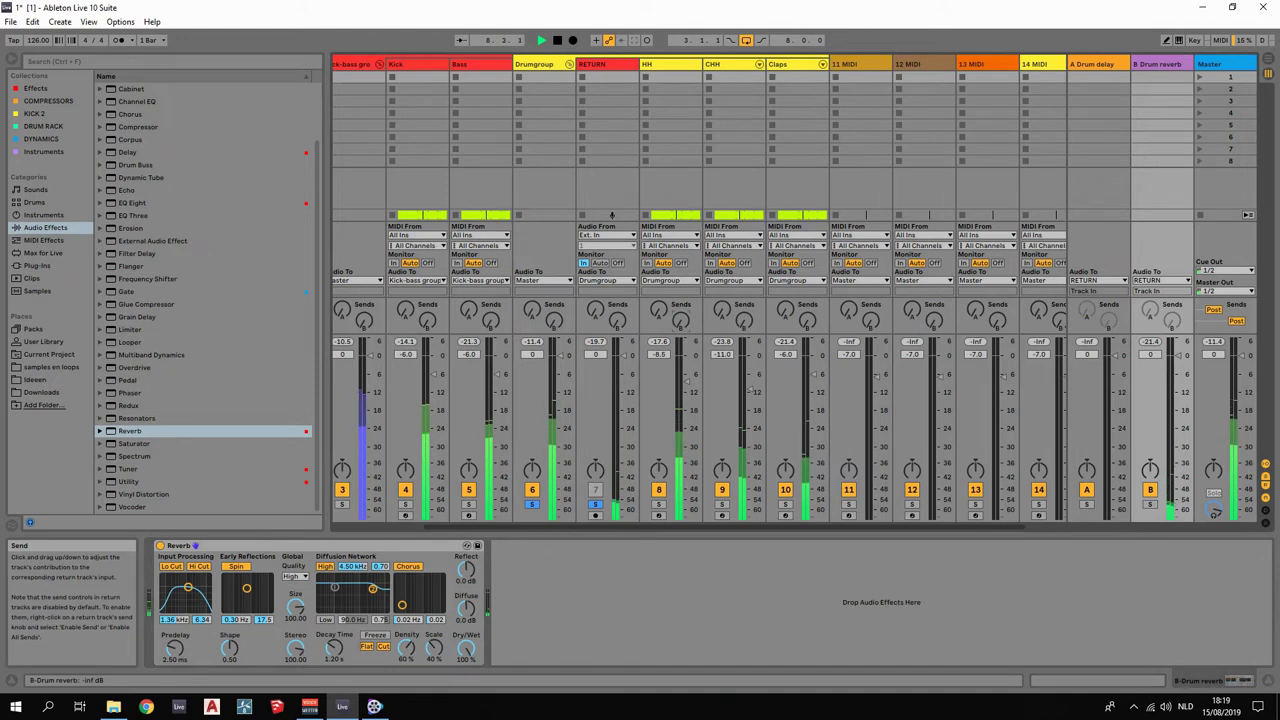
pyautogui.moveTo(673, 318); pyautogui.dragTo(660, 294)
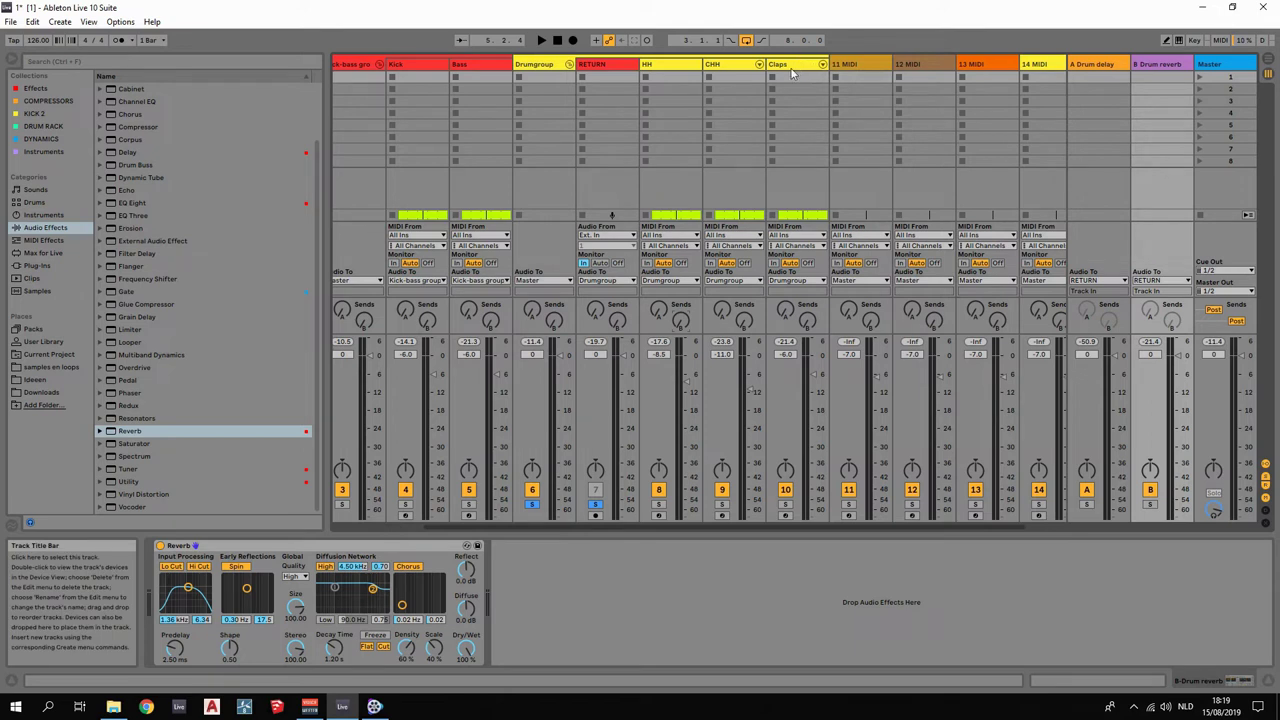
# Group the 11 MIDI track and move the next two MIDI tracks into the new group.
pyautogui.moveTo(566, 524); pyautogui.dragTo(617, 527)
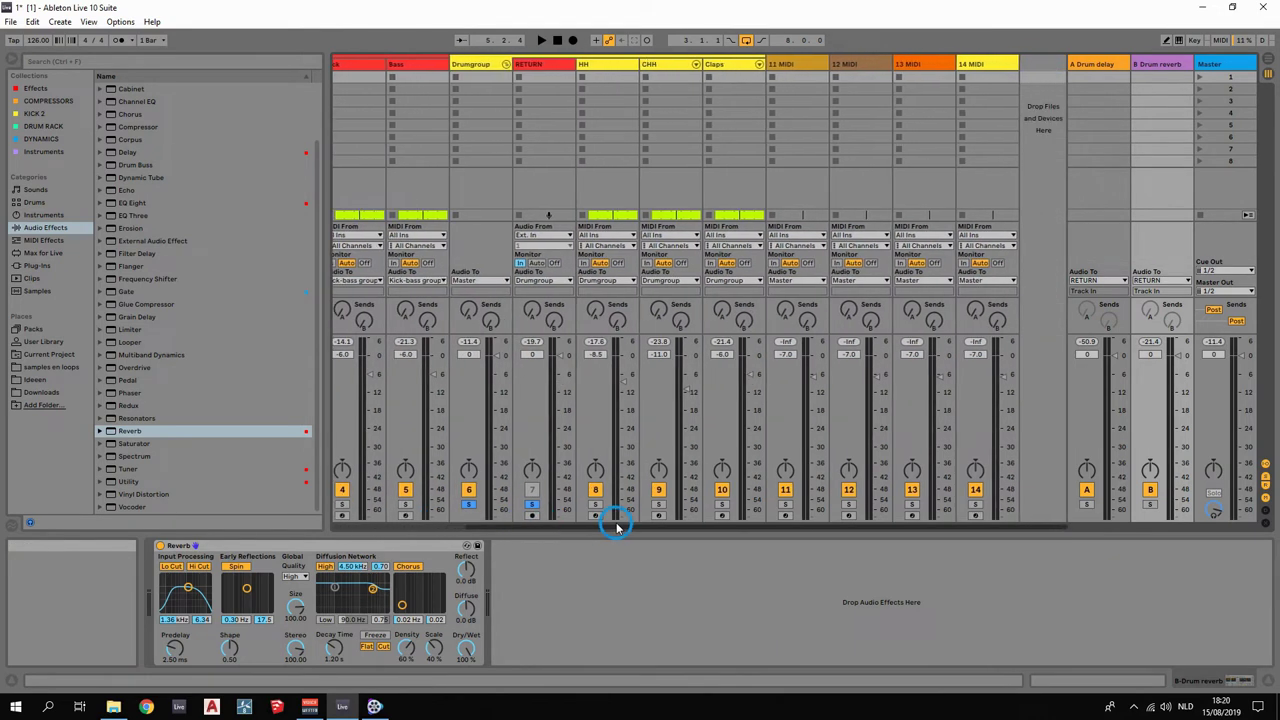
pyautogui.click(793, 65)
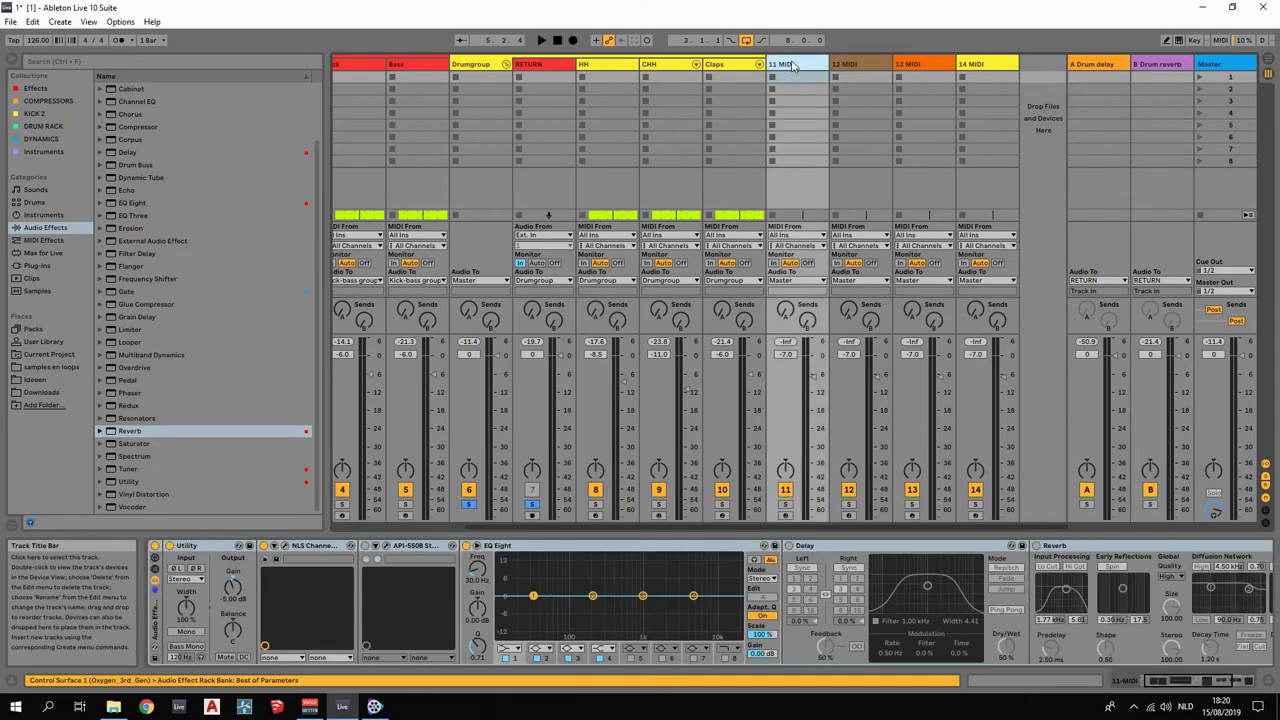
pyautogui.rightClick(793, 65)
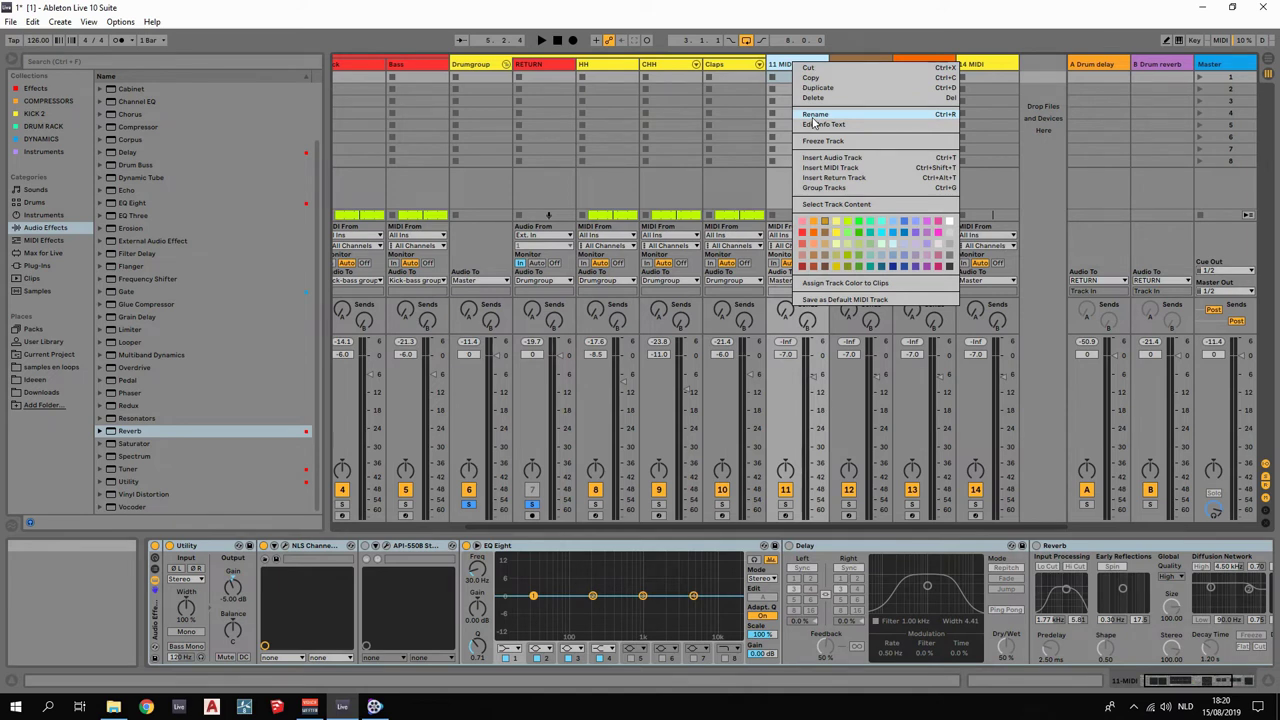
pyautogui.click(829, 188)
pyautogui.click(905, 65)
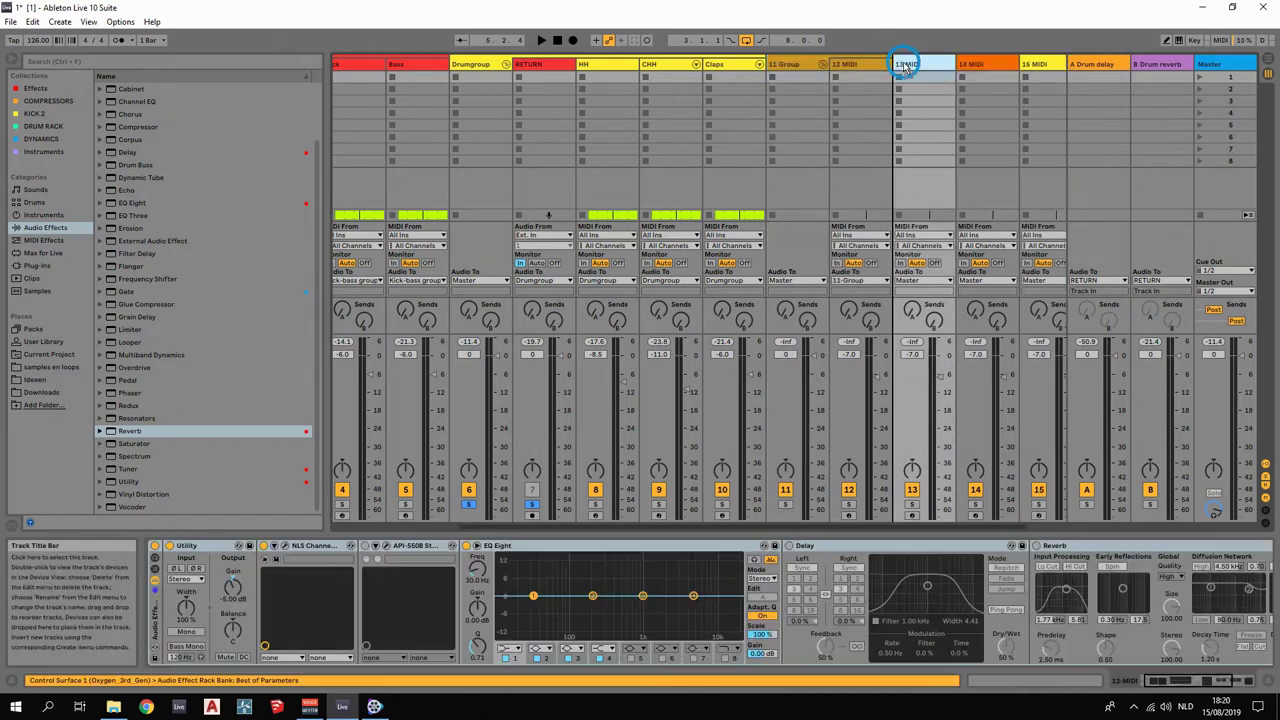
pyautogui.moveTo(905, 66); pyautogui.dragTo(885, 66)
pyautogui.moveTo(982, 68)
pyautogui.mouseDown()
pyautogui.moveTo(944, 66)
pyautogui.moveTo(966, 80)
pyautogui.mouseUp()
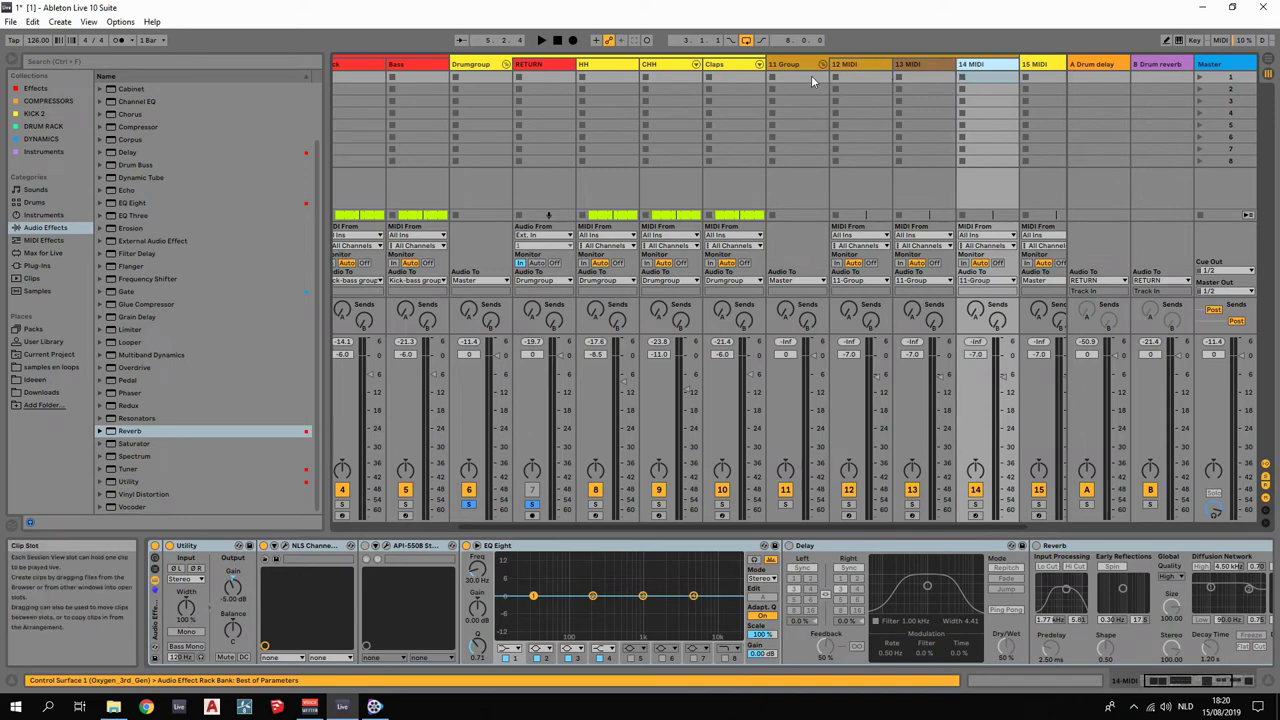
# Rename the new group track as Leads.
pyautogui.rightClick(776, 66)
pyautogui.click(797, 117)
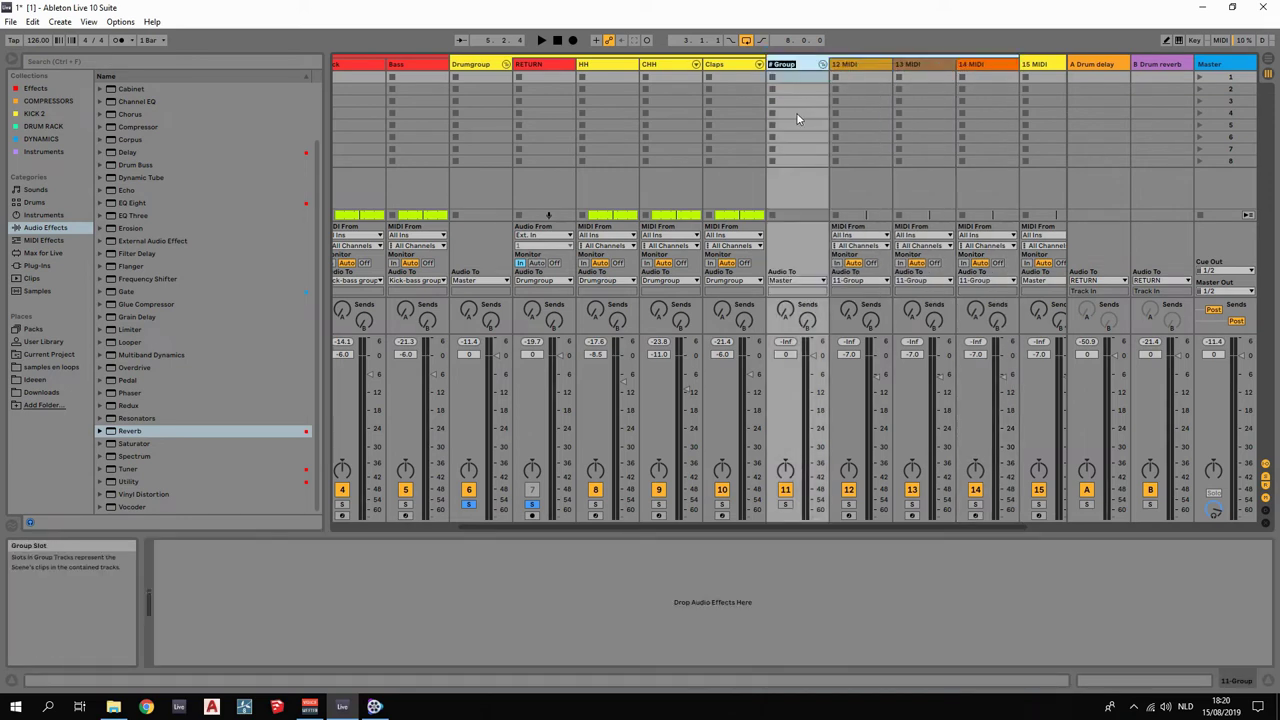
pyautogui.write('Leads')
pyautogui.press('Return')
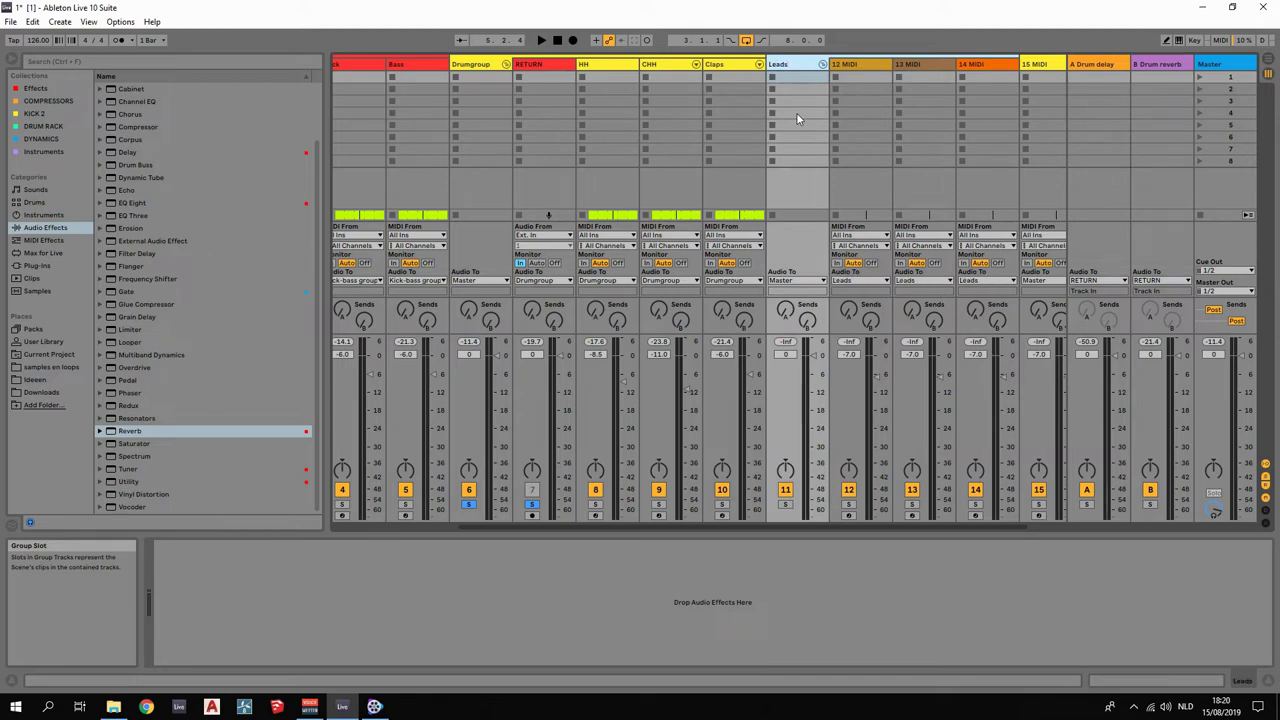
# Add another MIDI track after the 15 MIDI track.
pyautogui.moveTo(889, 528); pyautogui.dragTo(929, 525)
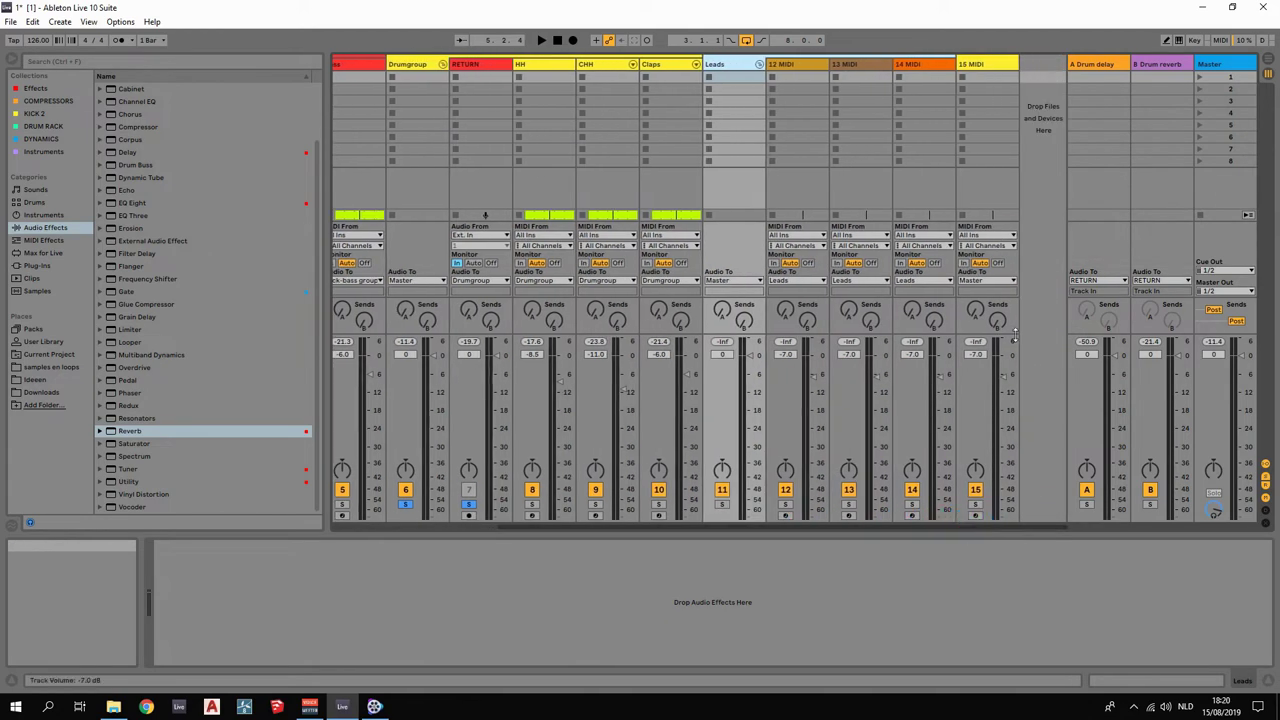
pyautogui.click(975, 64)
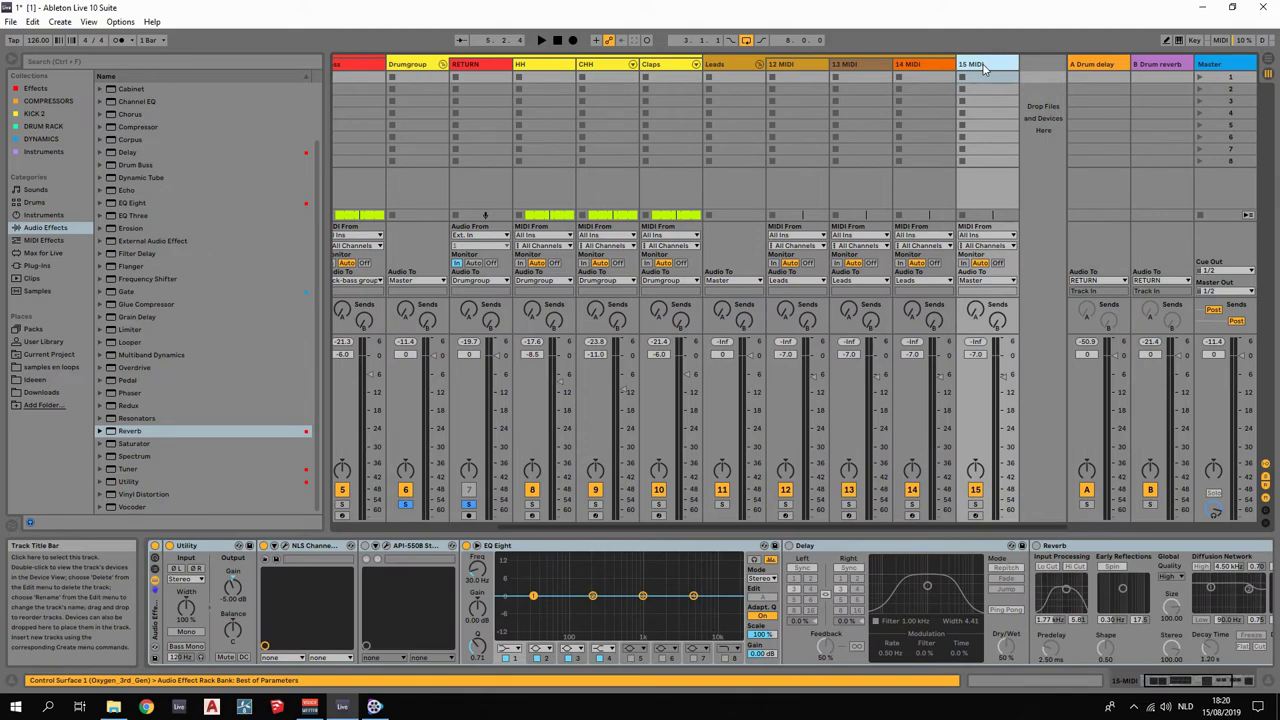
pyautogui.hotkey('ctrl', 'd')
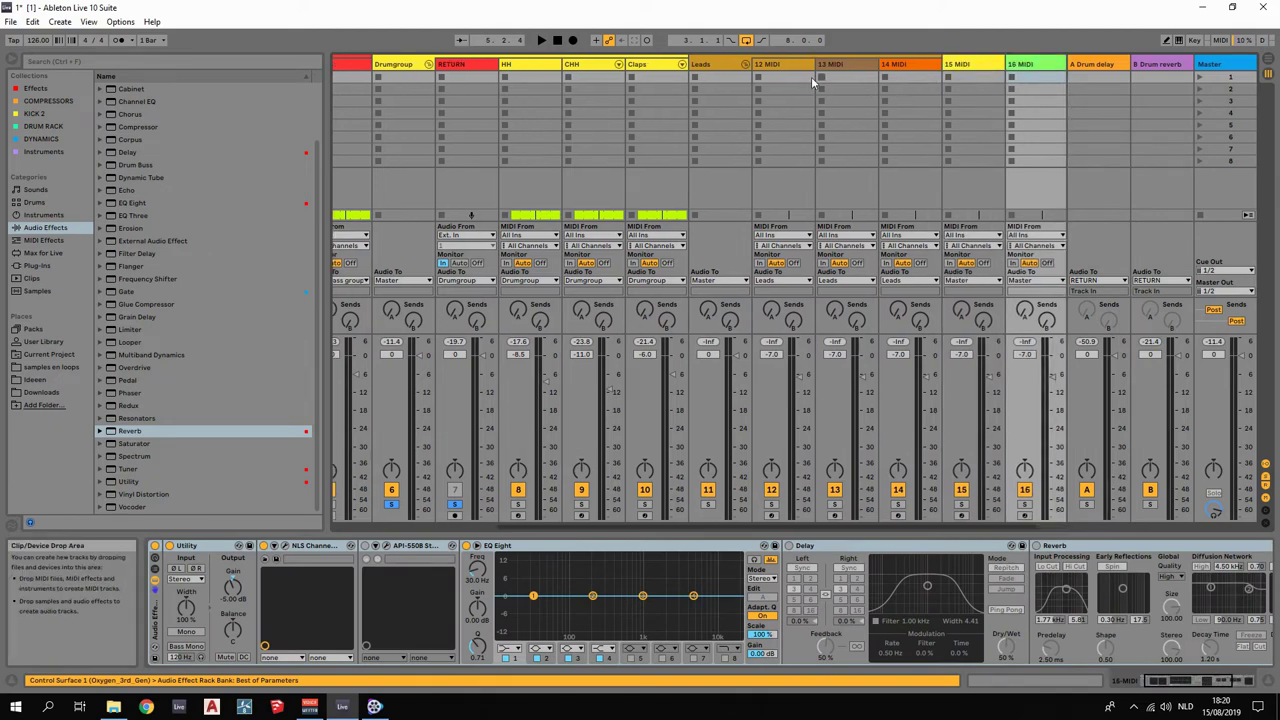
# Colour the Leads group light blue and assign that colour to its grouped tracks and clips.
pyautogui.rightClick(720, 66)
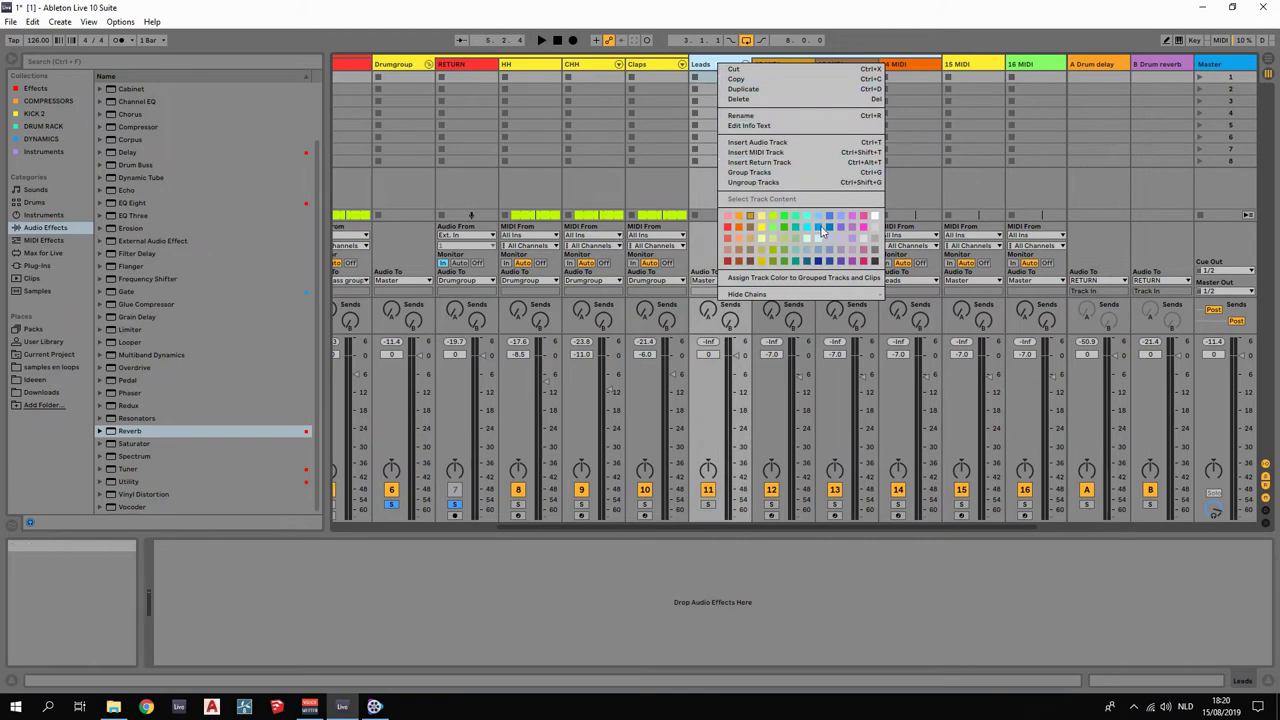
pyautogui.click(830, 229)
pyautogui.rightClick(709, 60)
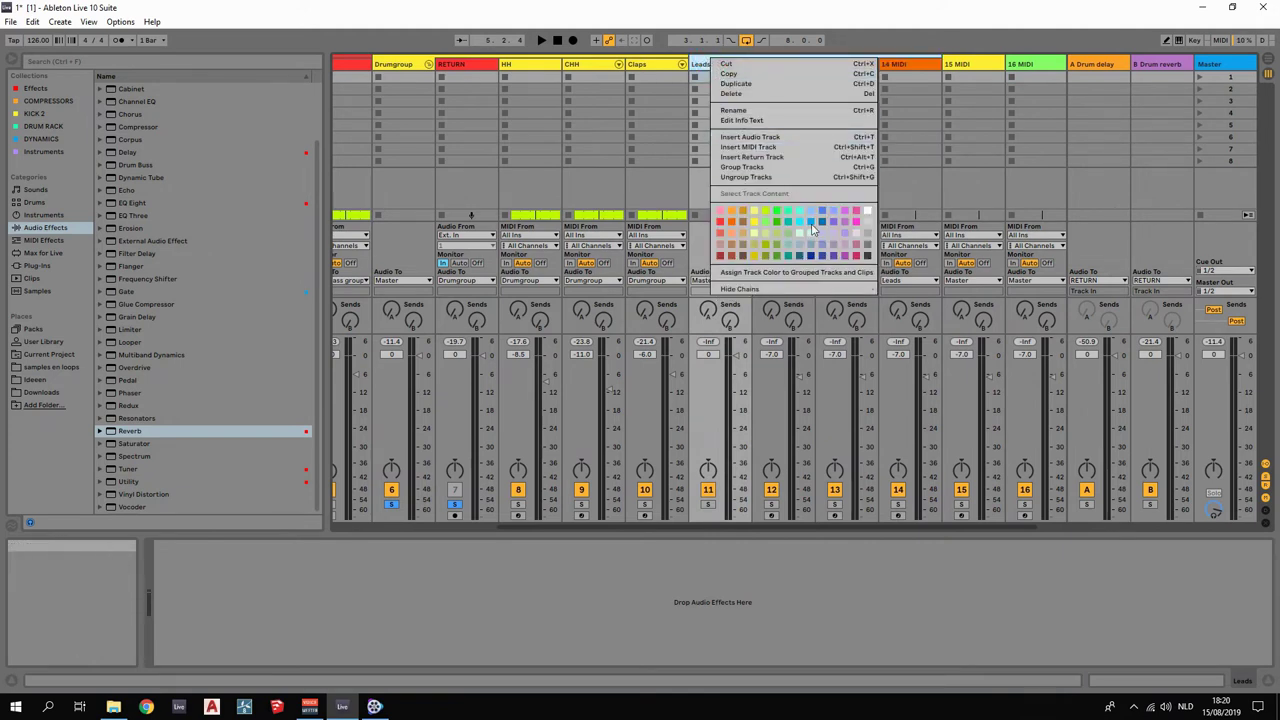
pyautogui.click(815, 215)
pyautogui.rightClick(726, 62)
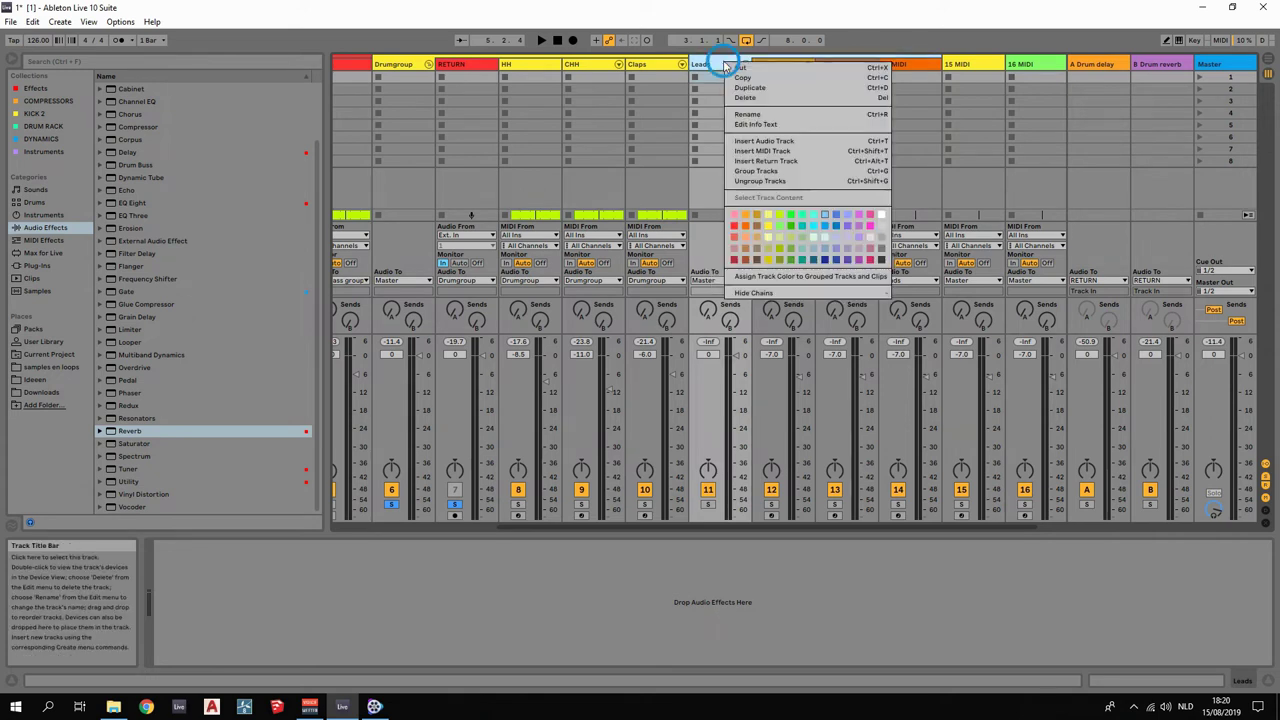
pyautogui.click(776, 276)
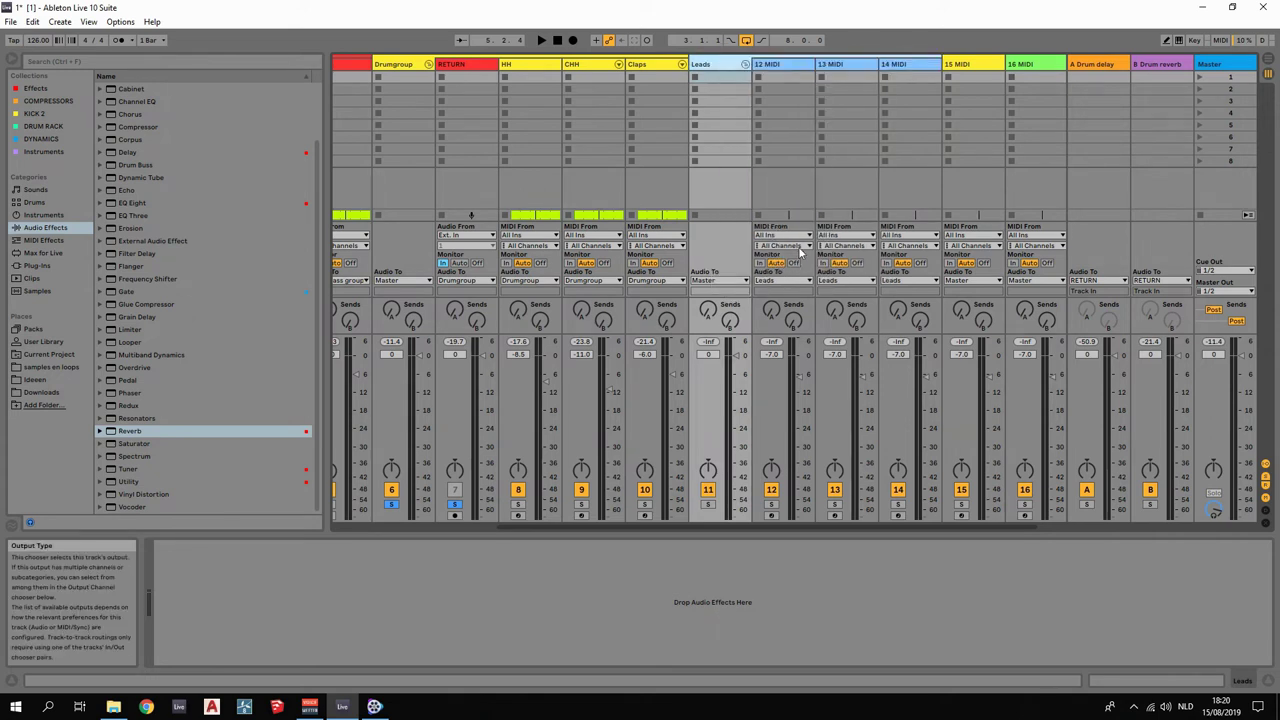
# Check the devices on the 12 MIDI track and the Leads group, and switch to the Arrangement View.
pyautogui.click(778, 66)
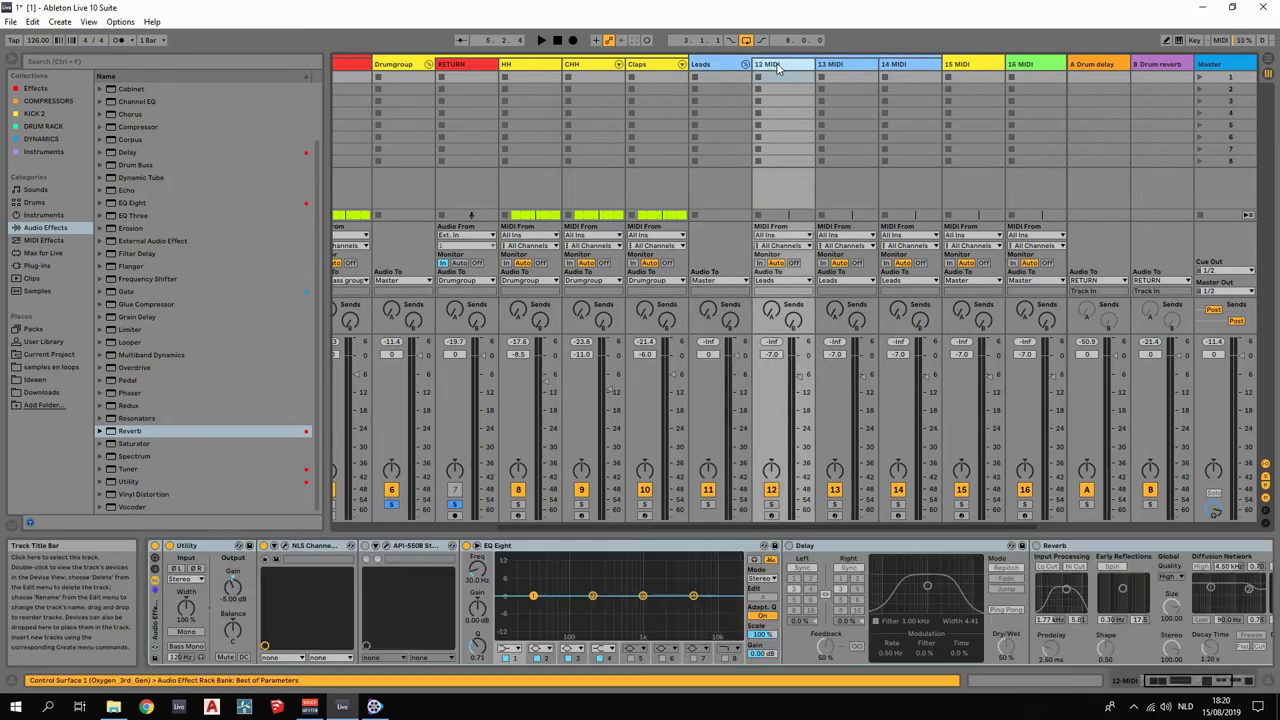
pyautogui.click(733, 68)
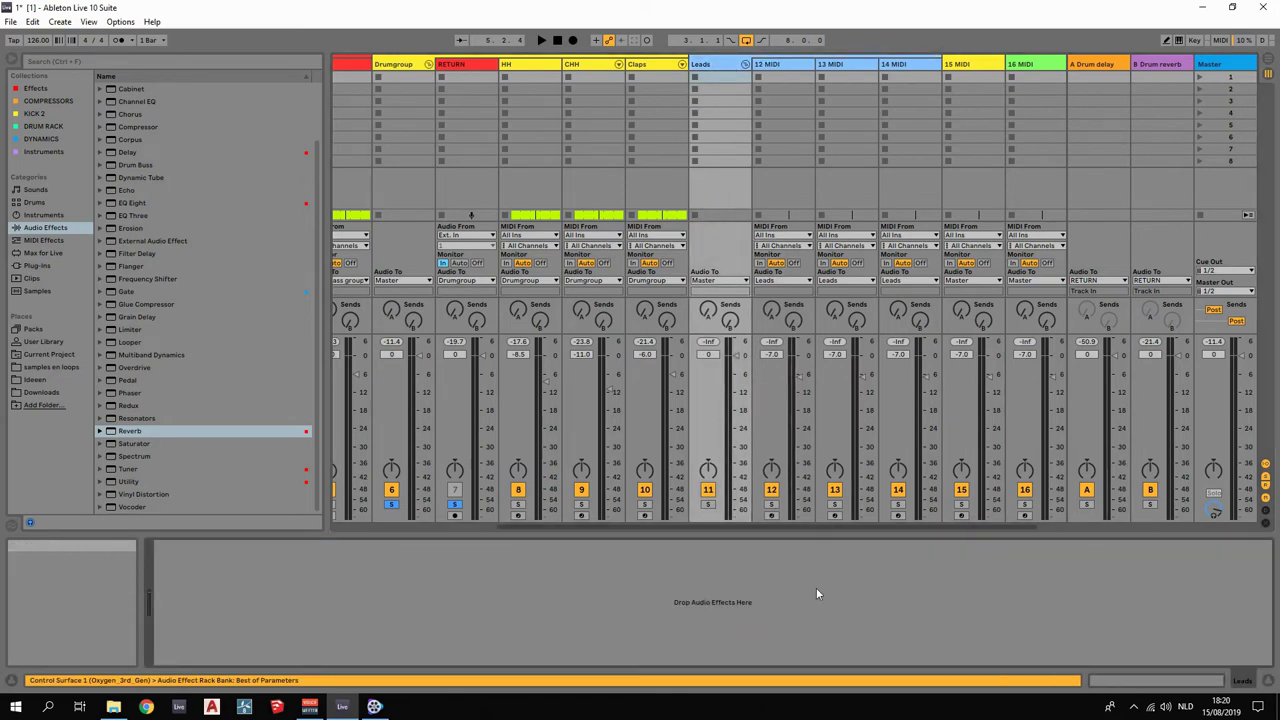
pyautogui.press('Tab')
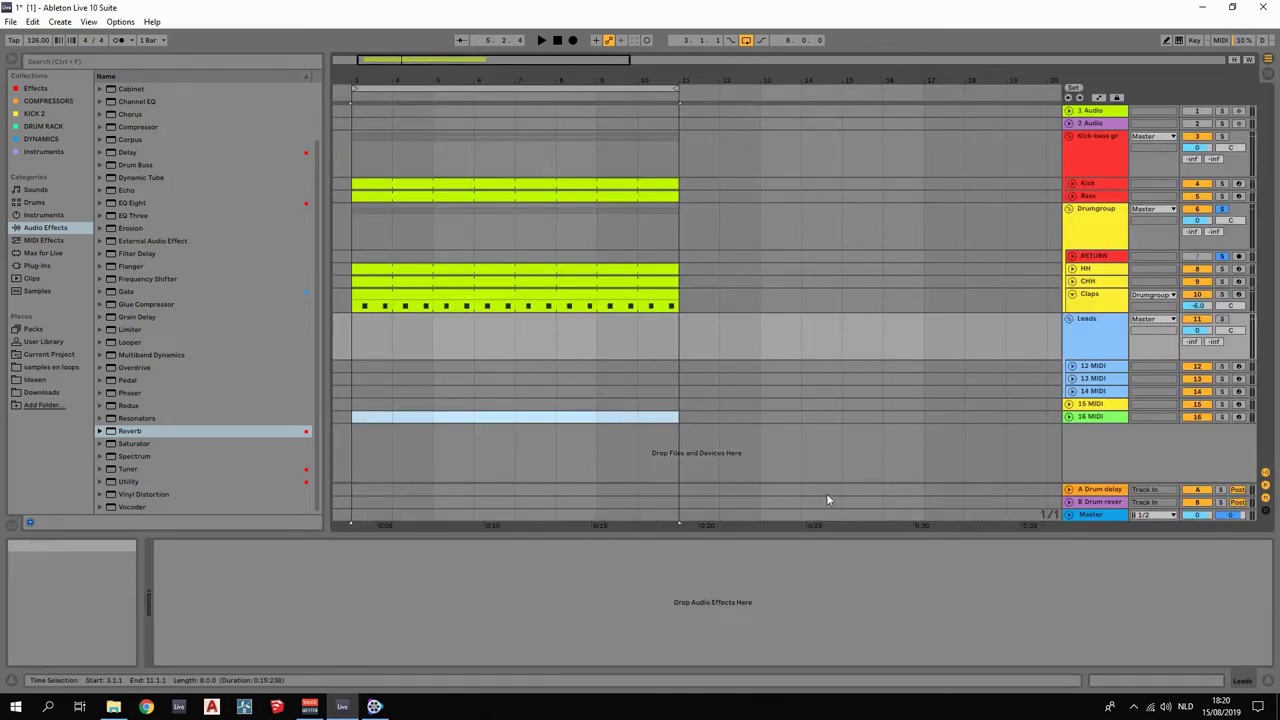
# Fold the Claps track and reduce the height of the Leads group track.
pyautogui.click(1072, 295)
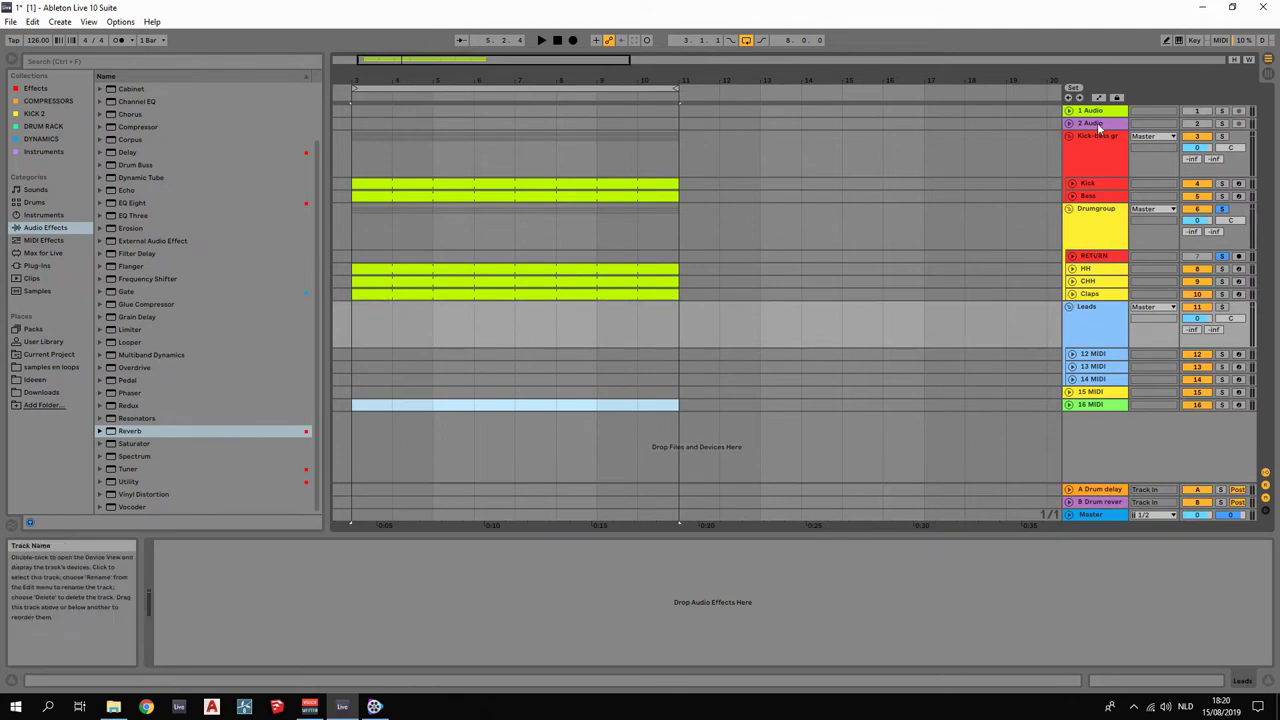
pyautogui.doubleClick(1100, 317)
pyautogui.click(1100, 316)
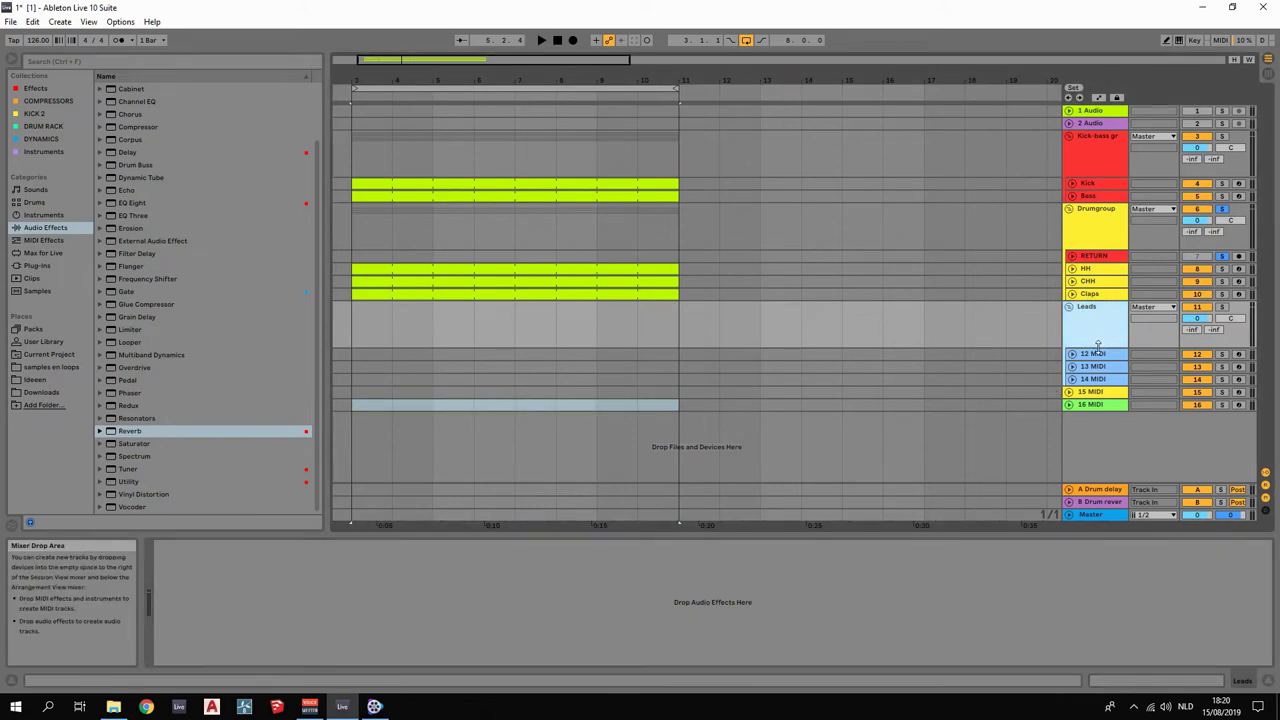
pyautogui.moveTo(1098, 348); pyautogui.dragTo(1108, 318)
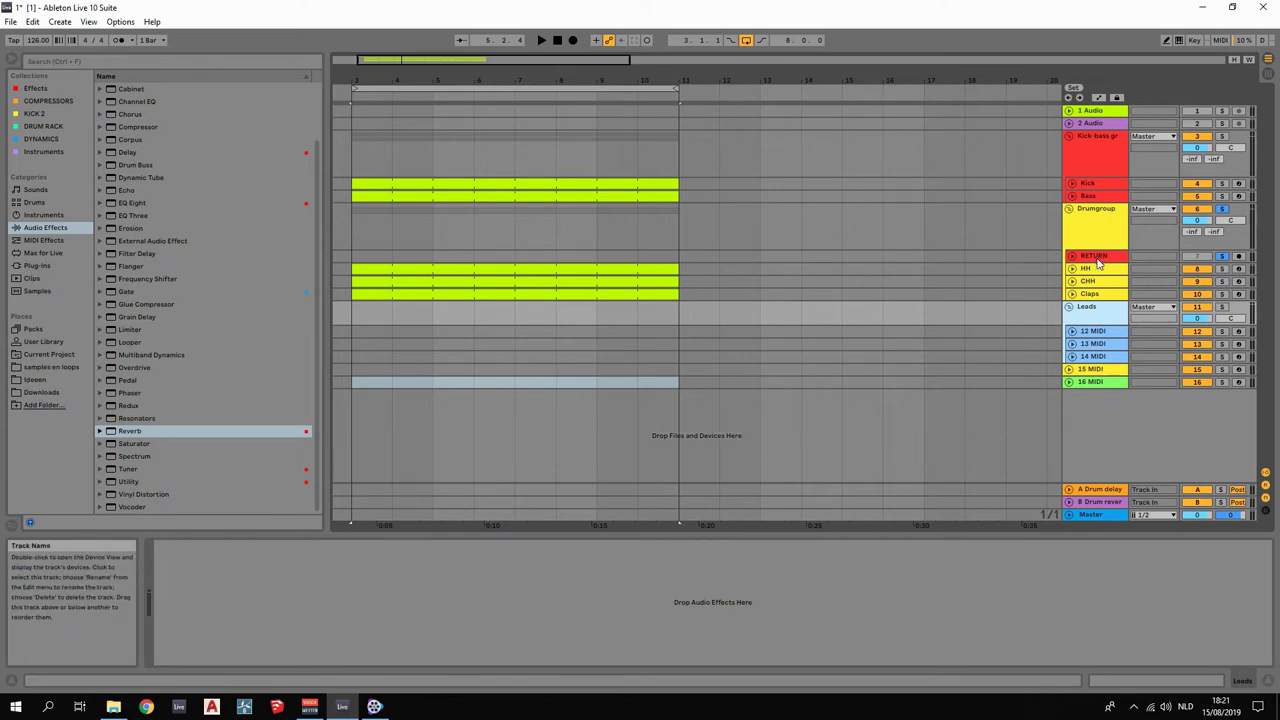
# Copy the Kramer Tape plug-in from the Drumgroup onto the Leads group and check its plug-in window.
pyautogui.click(1097, 213)
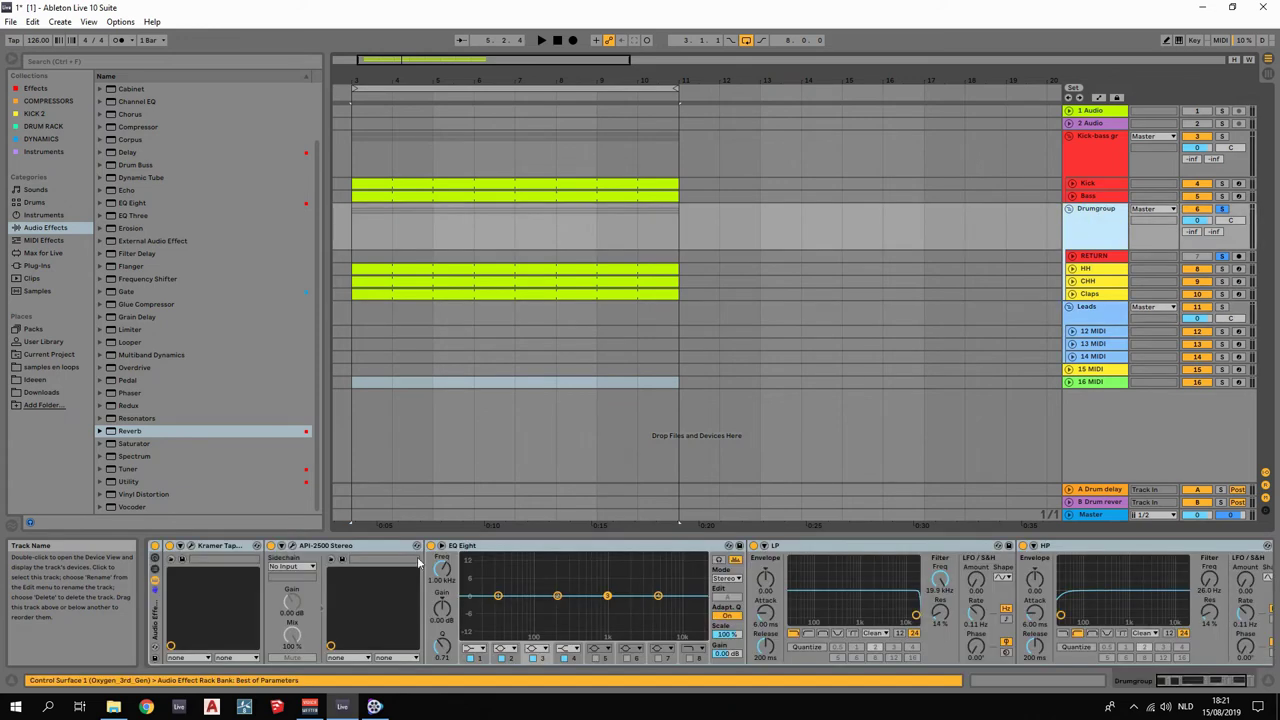
pyautogui.click(228, 549)
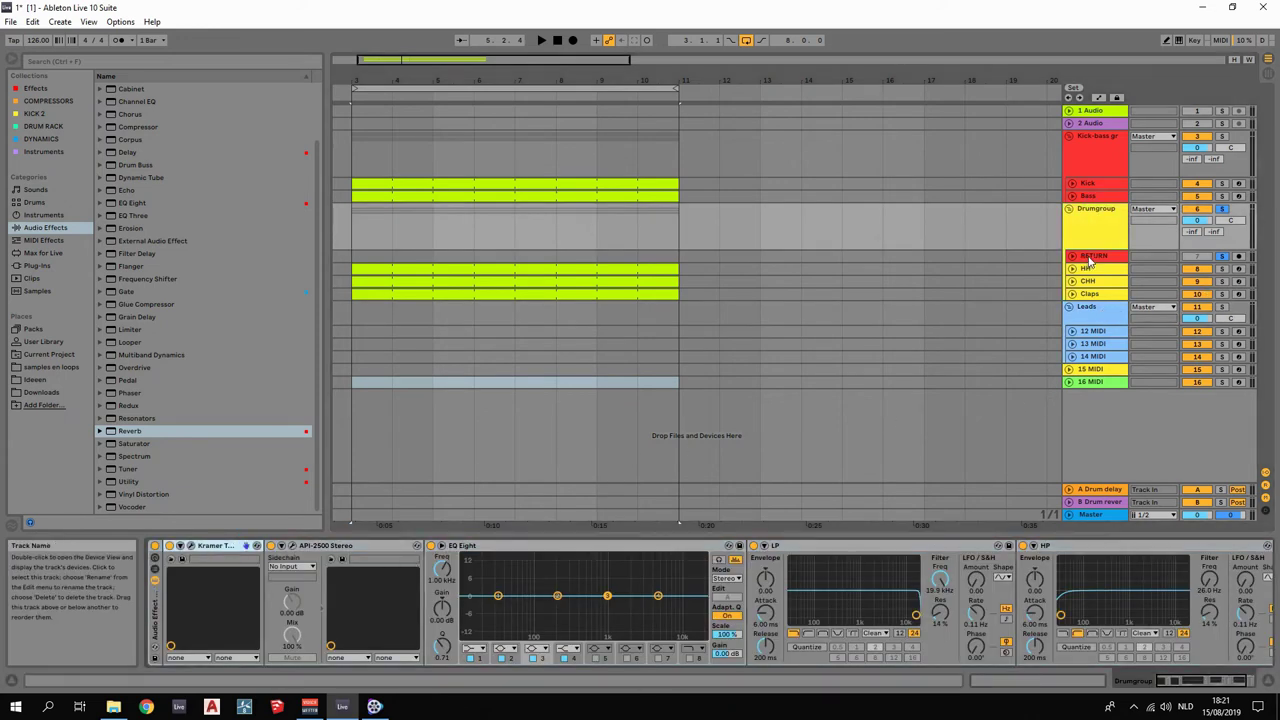
pyautogui.click(1090, 304)
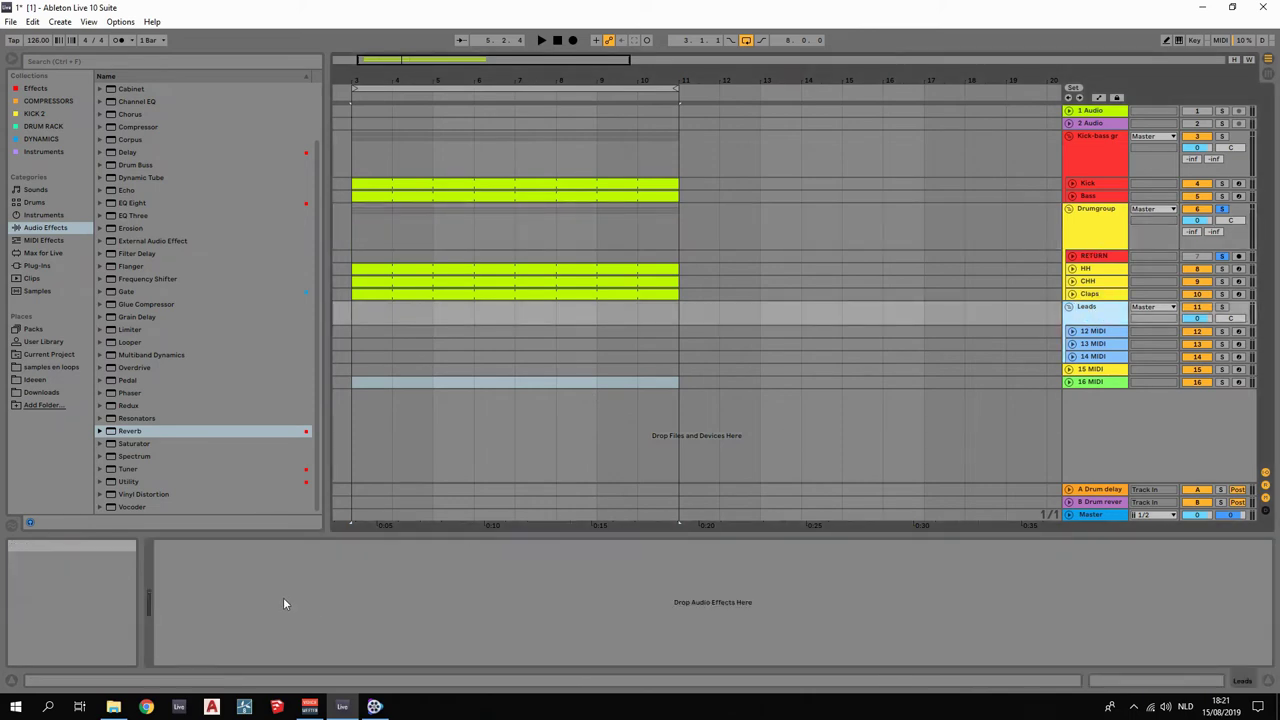
pyautogui.hotkey('ctrl', 'v')
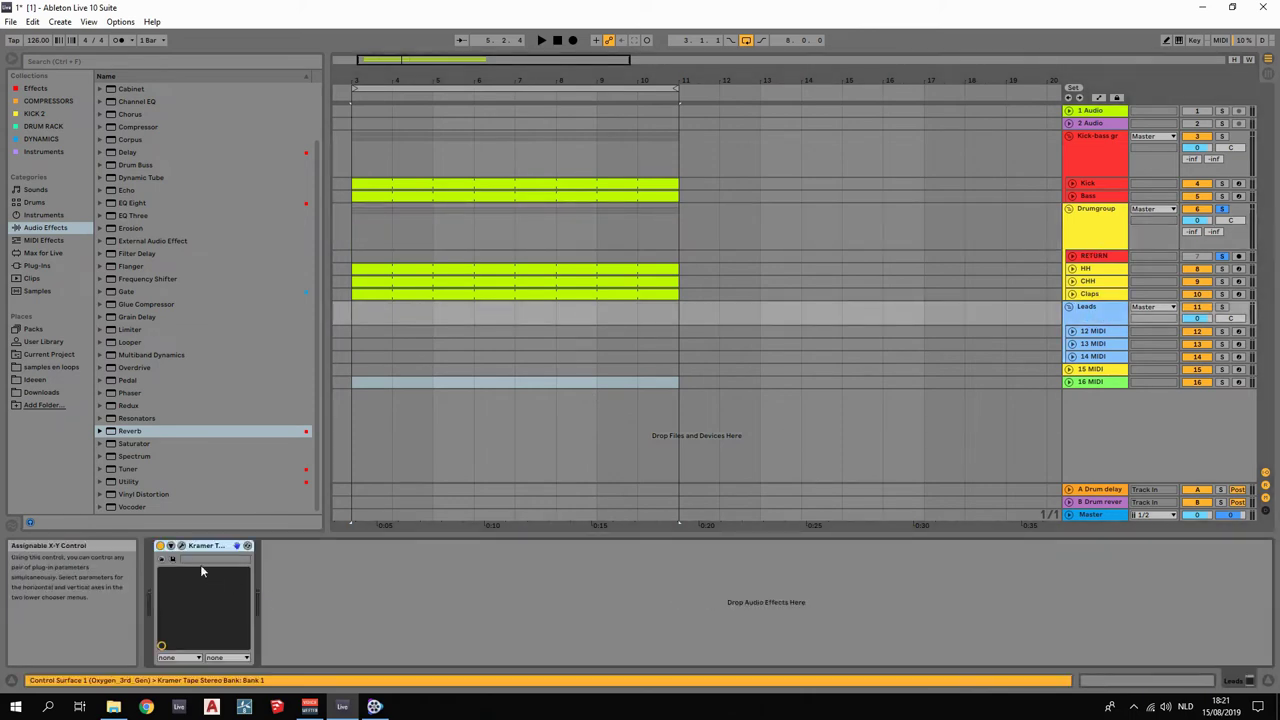
pyautogui.click(181, 547)
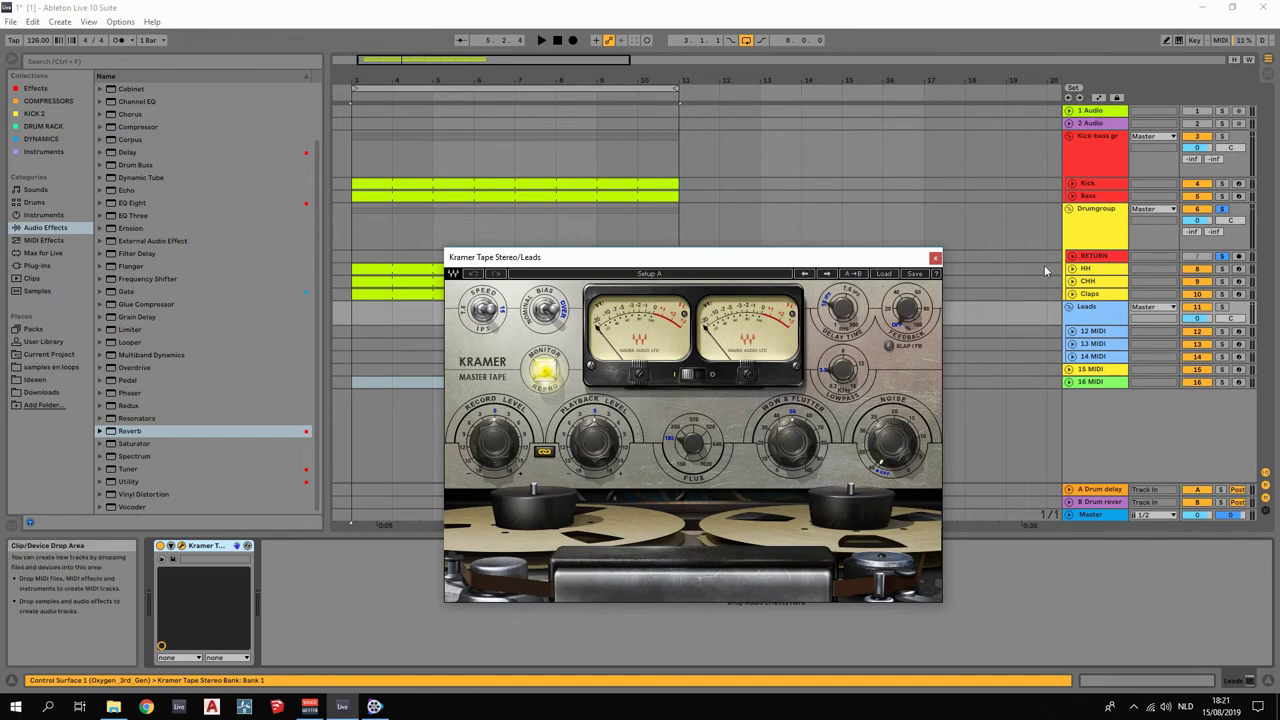
pyautogui.click(936, 258)
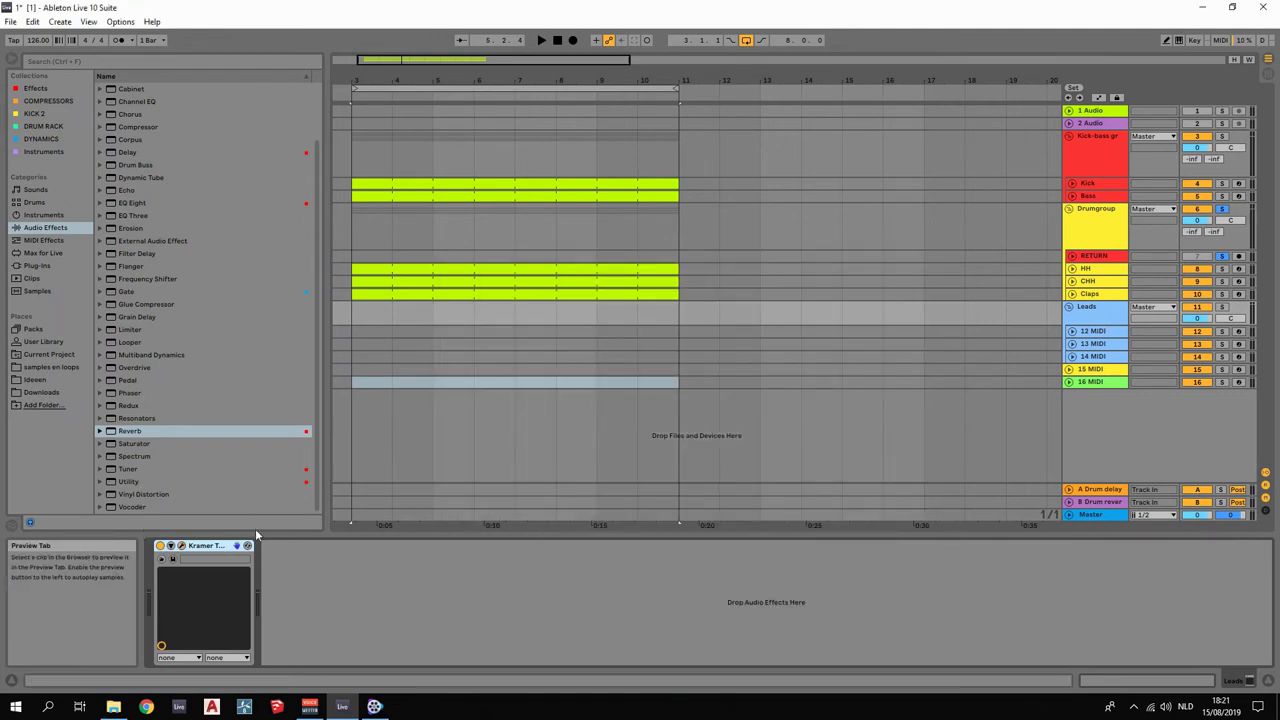
# Group the 15 MIDI track and move the MIDI track below it into the new group.
pyautogui.rightClick(1092, 373)
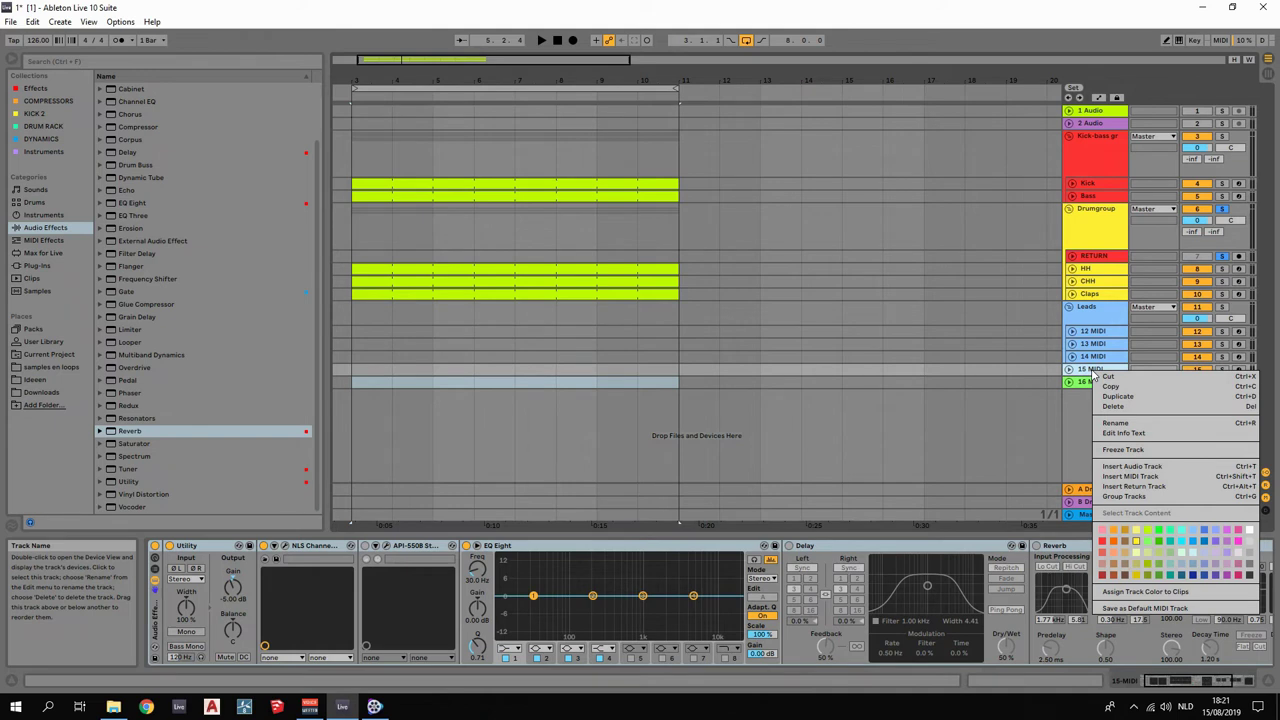
pyautogui.click(1124, 496)
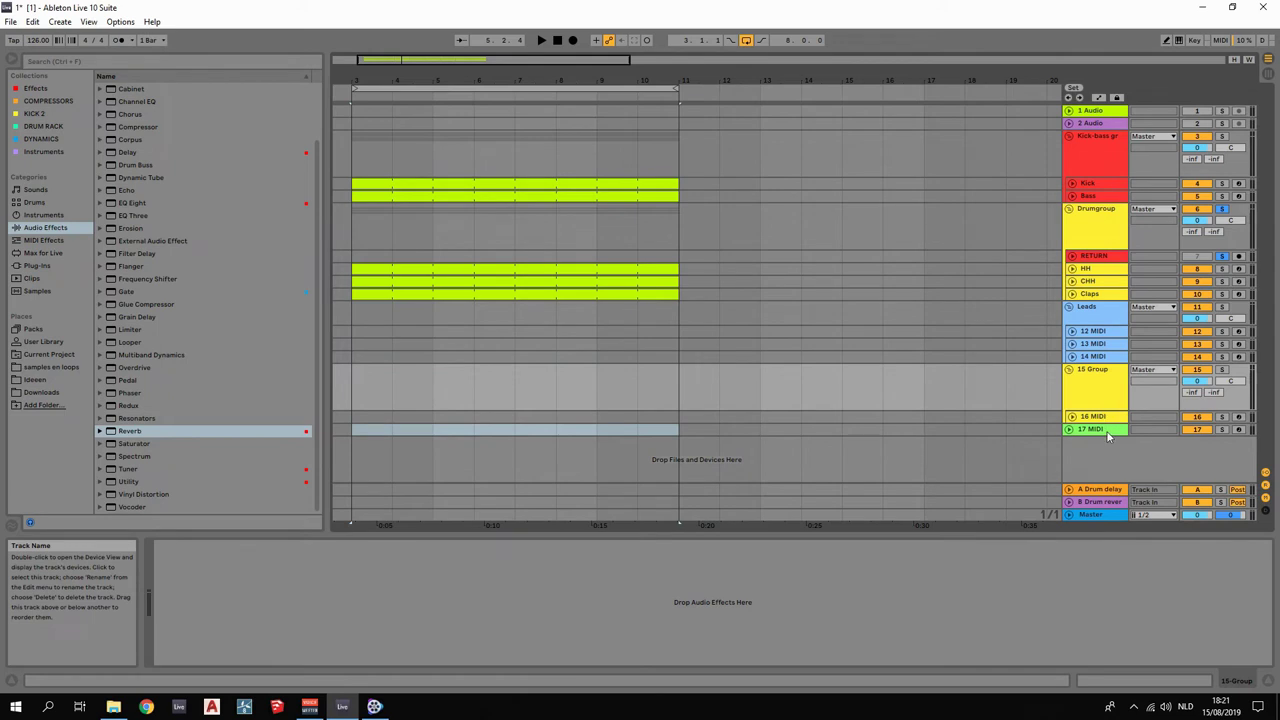
pyautogui.click(1110, 430)
pyautogui.moveTo(1110, 430); pyautogui.dragTo(1110, 421)
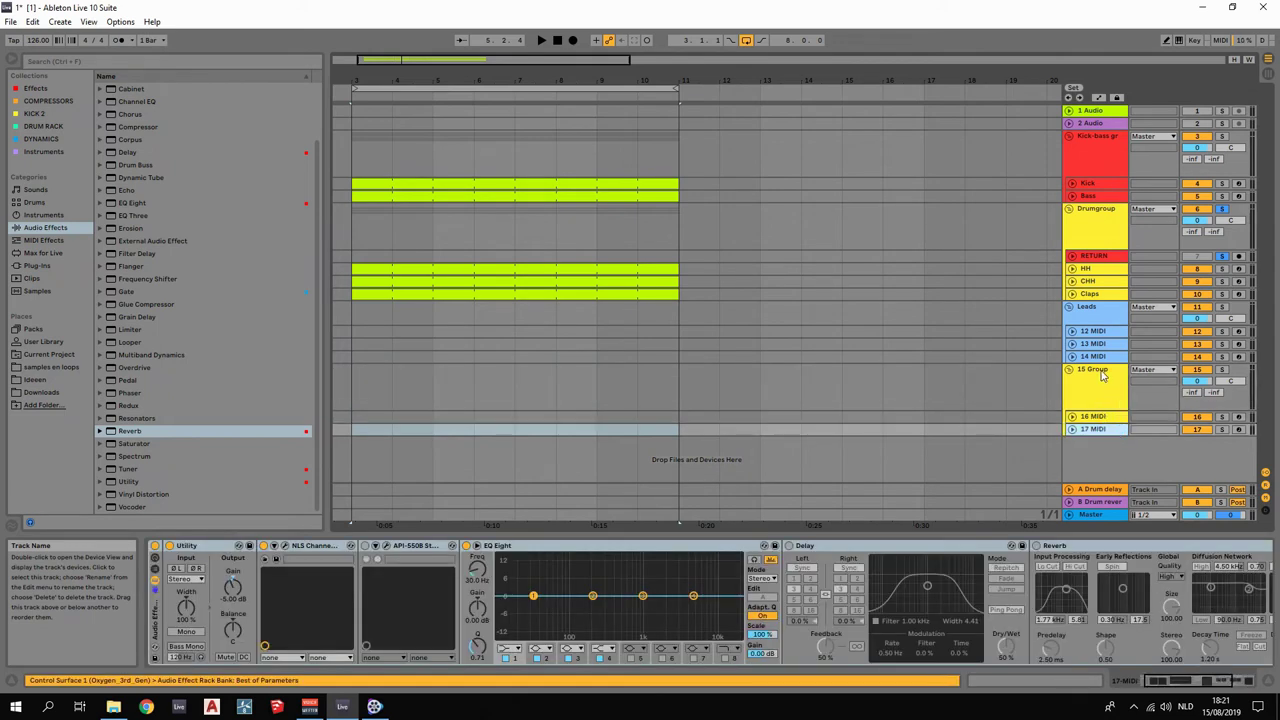
# Rename the new group track as FX.
pyautogui.rightClick(1103, 375)
pyautogui.click(1133, 425)
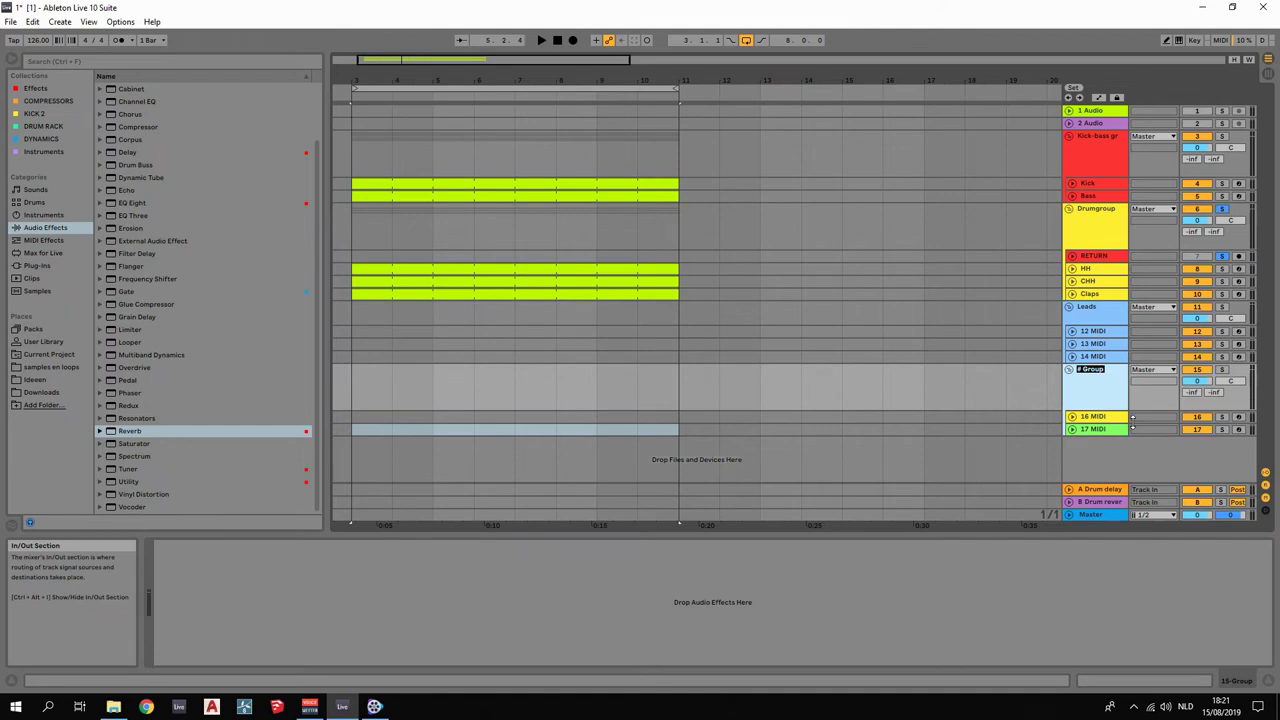
pyautogui.write('FX')
pyautogui.press('Return')
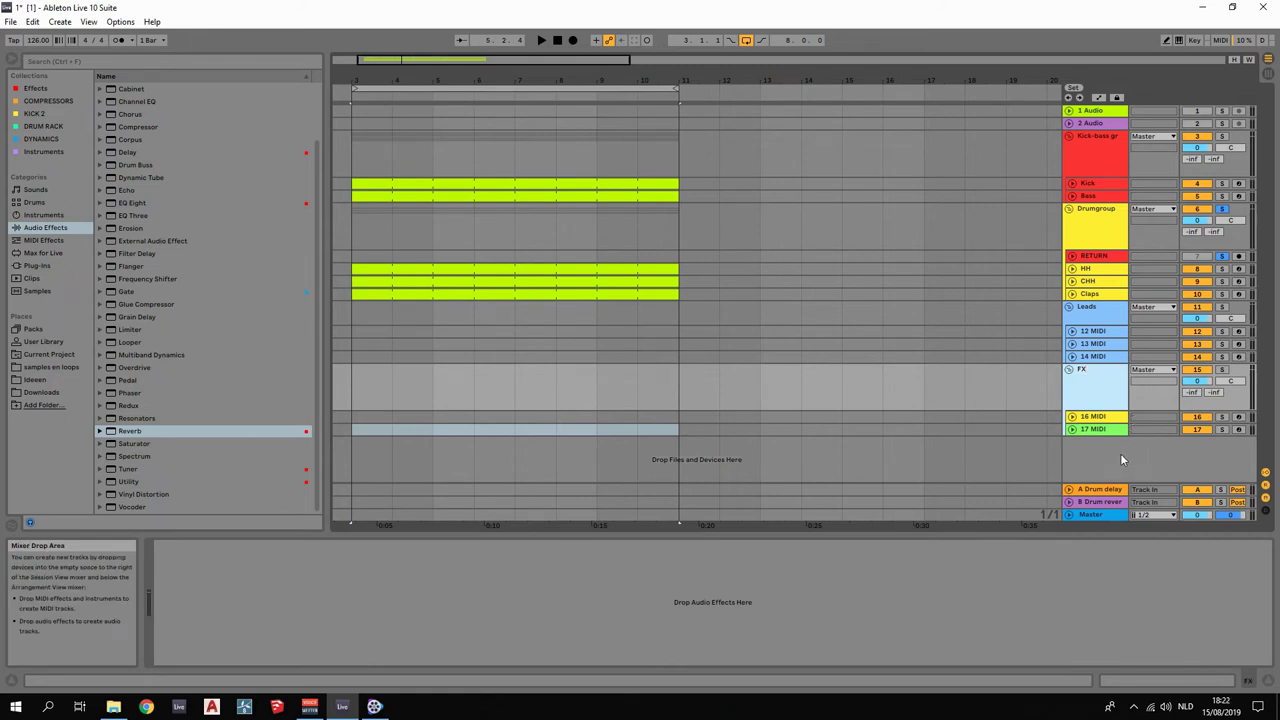
# Insert three new audio tracks after the 1 Audio track.
pyautogui.click(1095, 111)
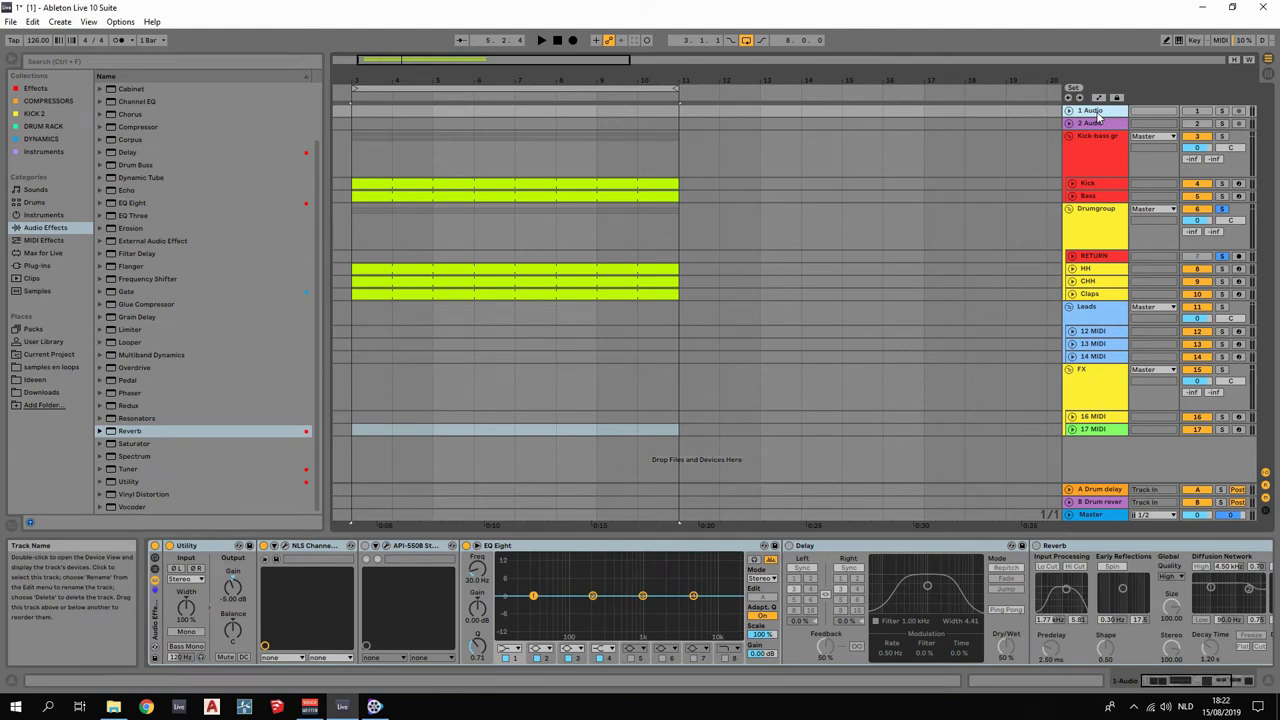
pyautogui.hotkey('ctrl', 't')
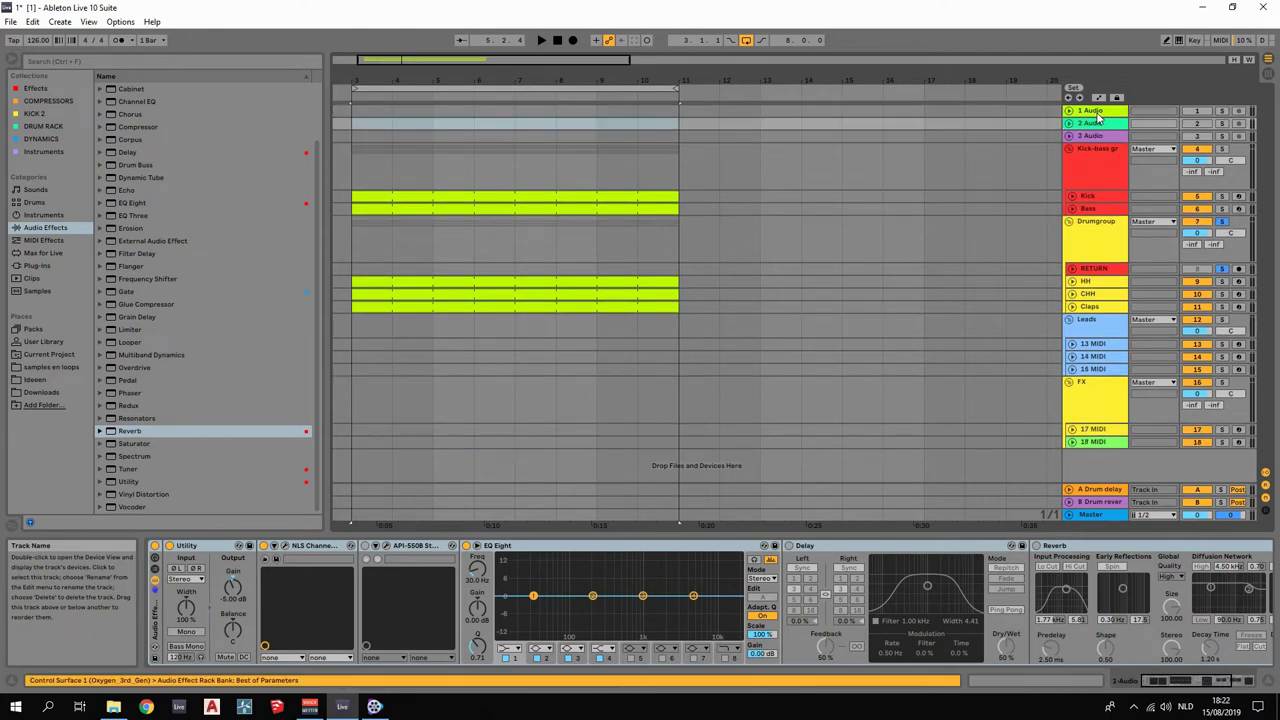
pyautogui.hotkey('ctrl', 't')
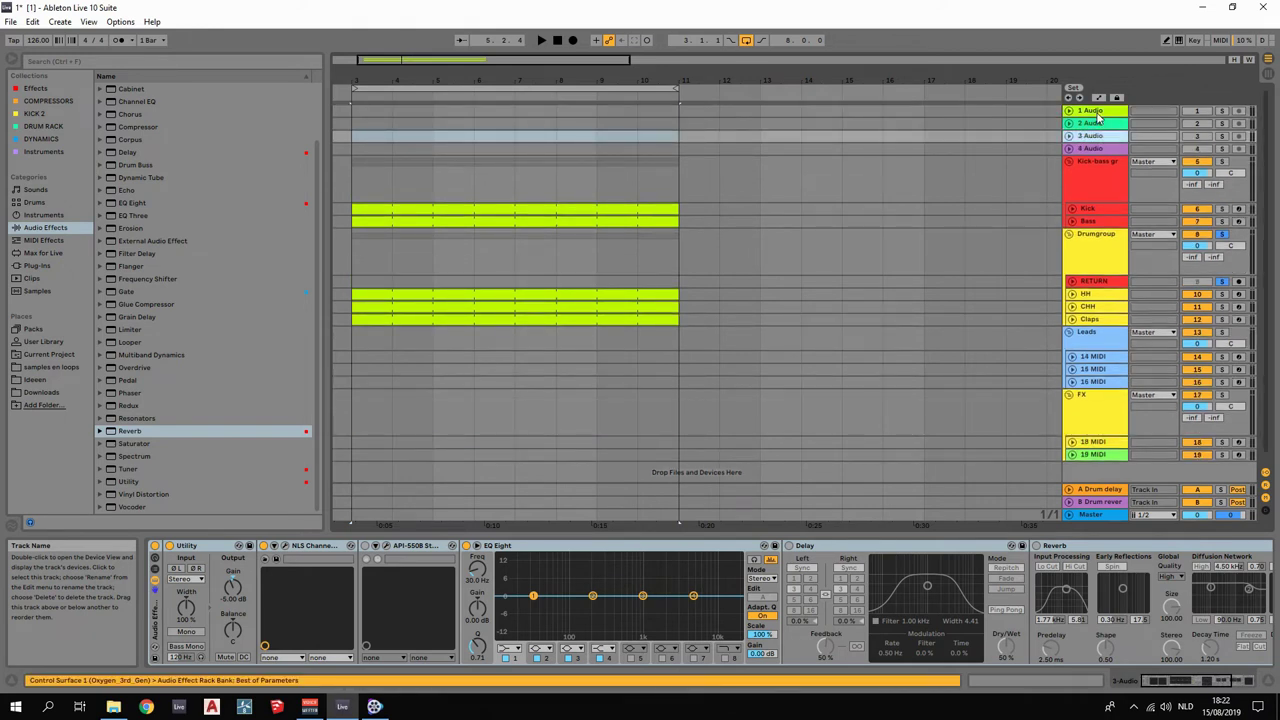
pyautogui.hotkey('ctrl', 't')
# Move two audio tracks to the end of the Drumgroup and two to the end of the Leads group.
pyautogui.scroll(-1, 1096, 179)
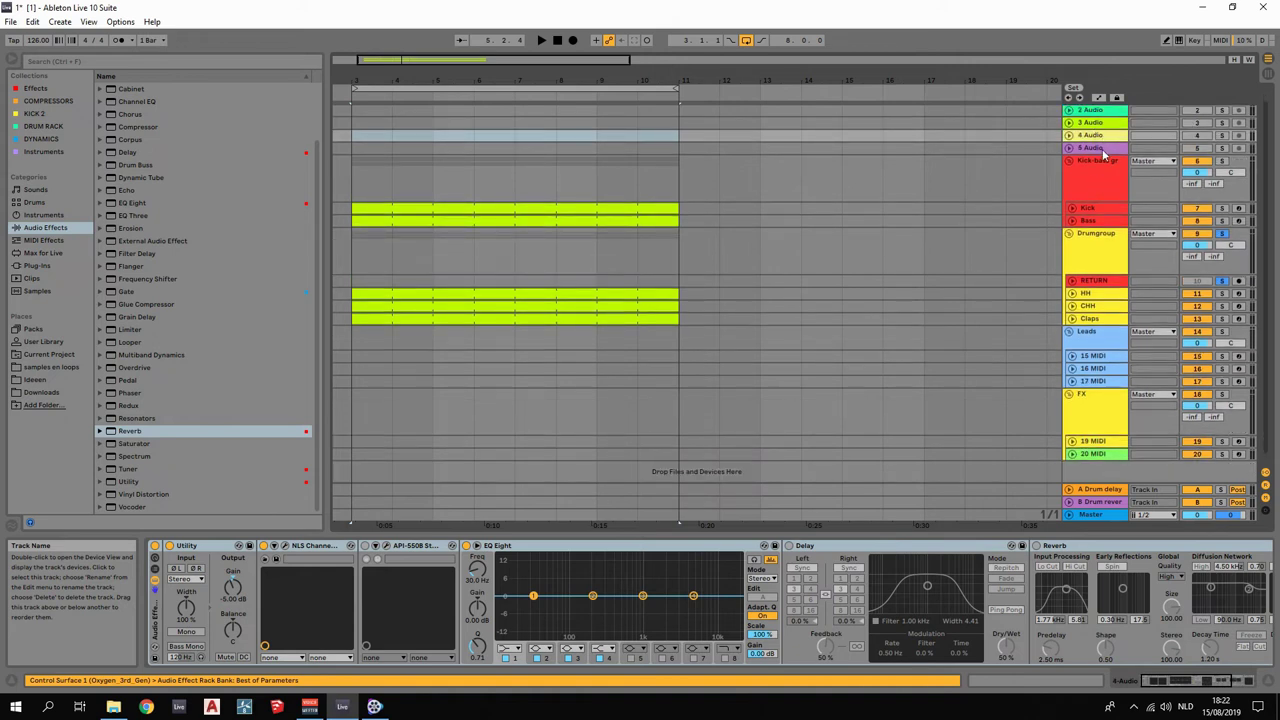
pyautogui.moveTo(1104, 150); pyautogui.dragTo(1102, 316)
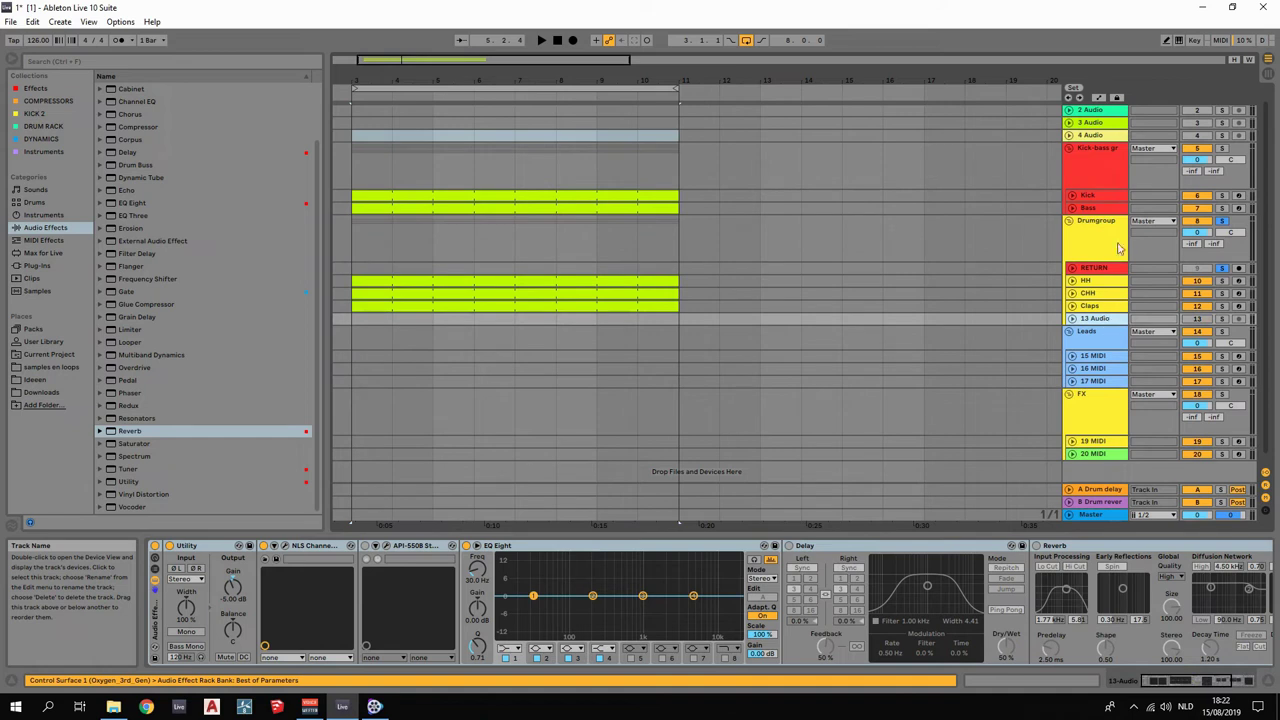
pyautogui.scroll(1, 1098, 155)
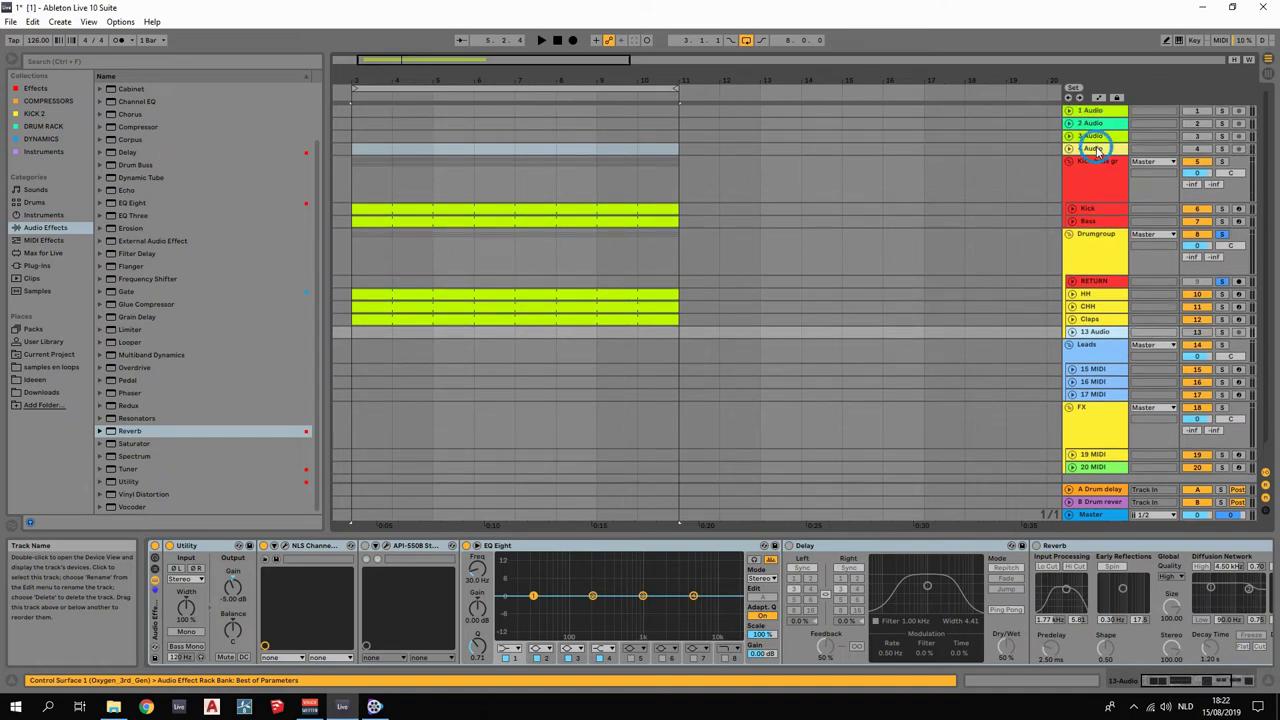
pyautogui.click(1095, 150)
pyautogui.moveTo(1109, 329); pyautogui.dragTo(1096, 337)
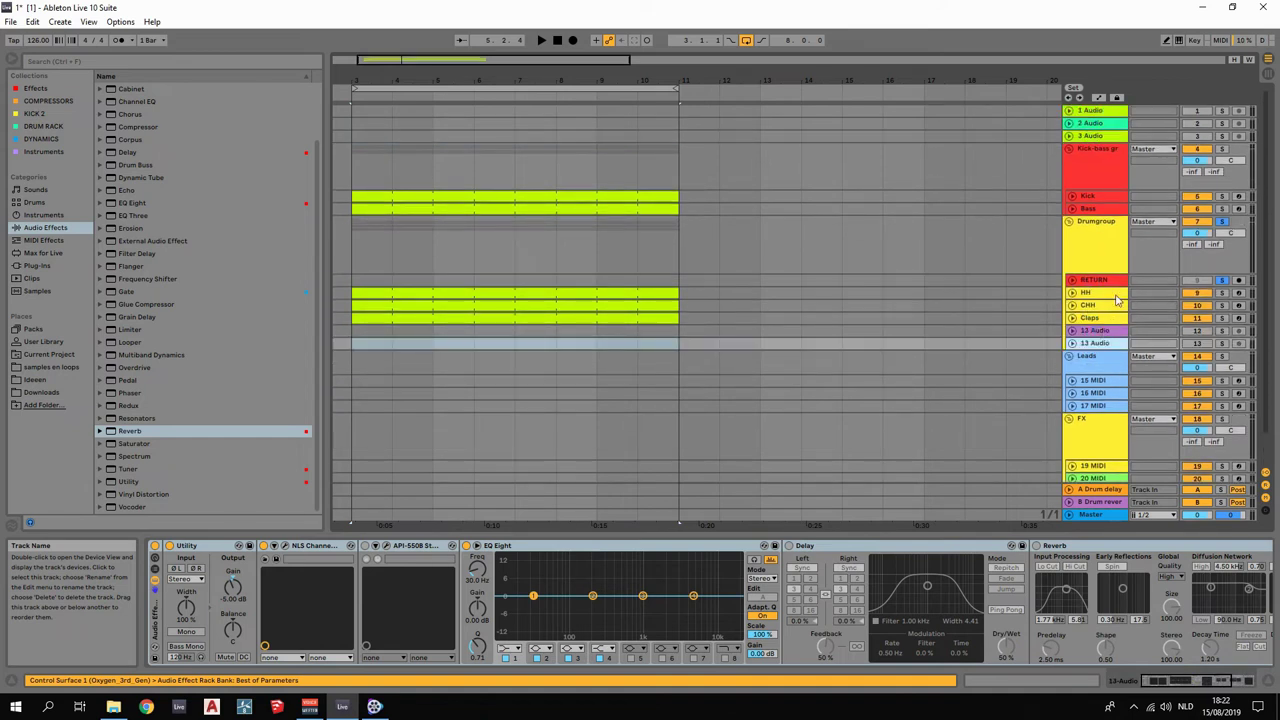
pyautogui.moveTo(1098, 136); pyautogui.dragTo(1100, 408)
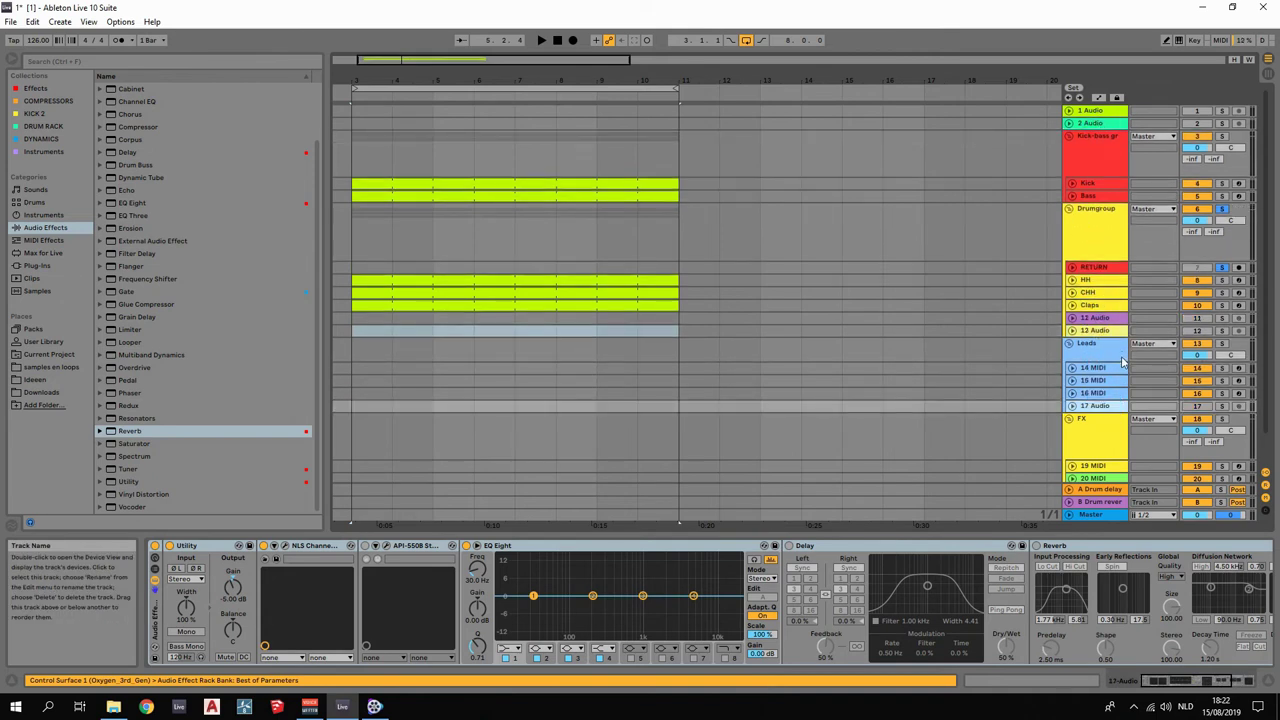
pyautogui.moveTo(1090, 123); pyautogui.dragTo(1100, 408)
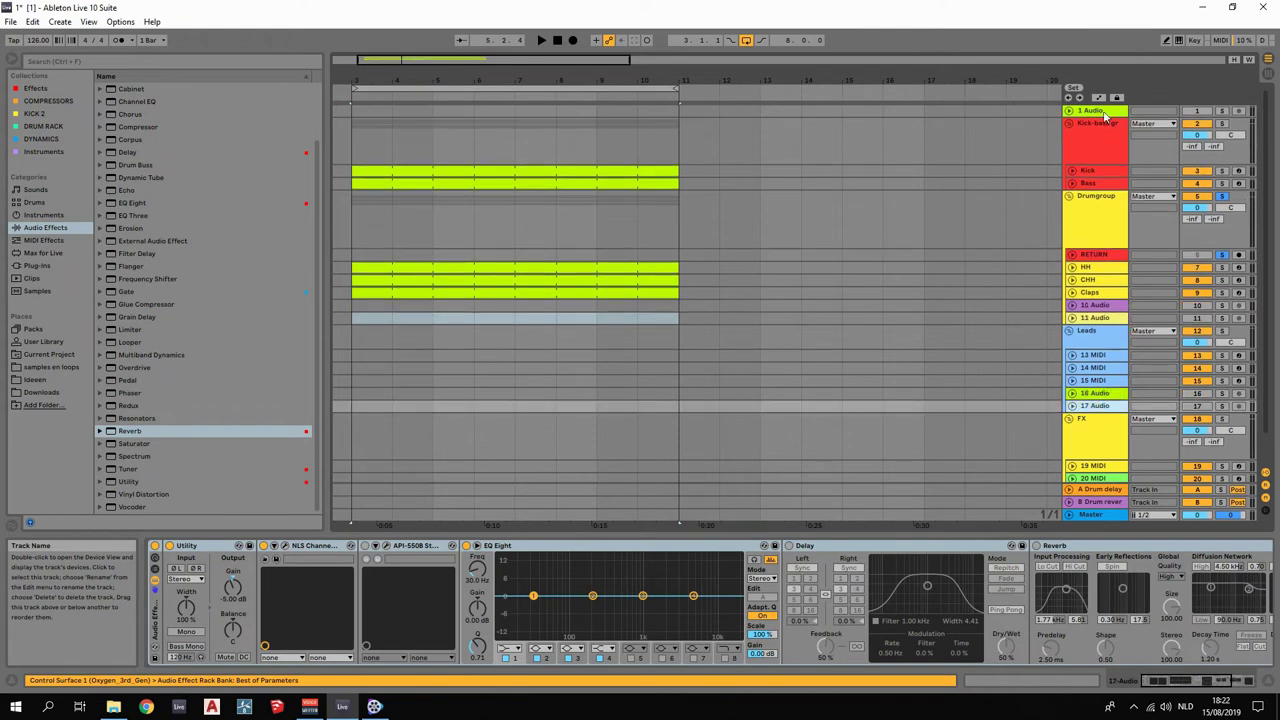
# Move the remaining 1 Audio track to the end of the FX group and duplicate it there.
pyautogui.click(1097, 172)
pyautogui.moveTo(1097, 172); pyautogui.dragTo(1098, 449)
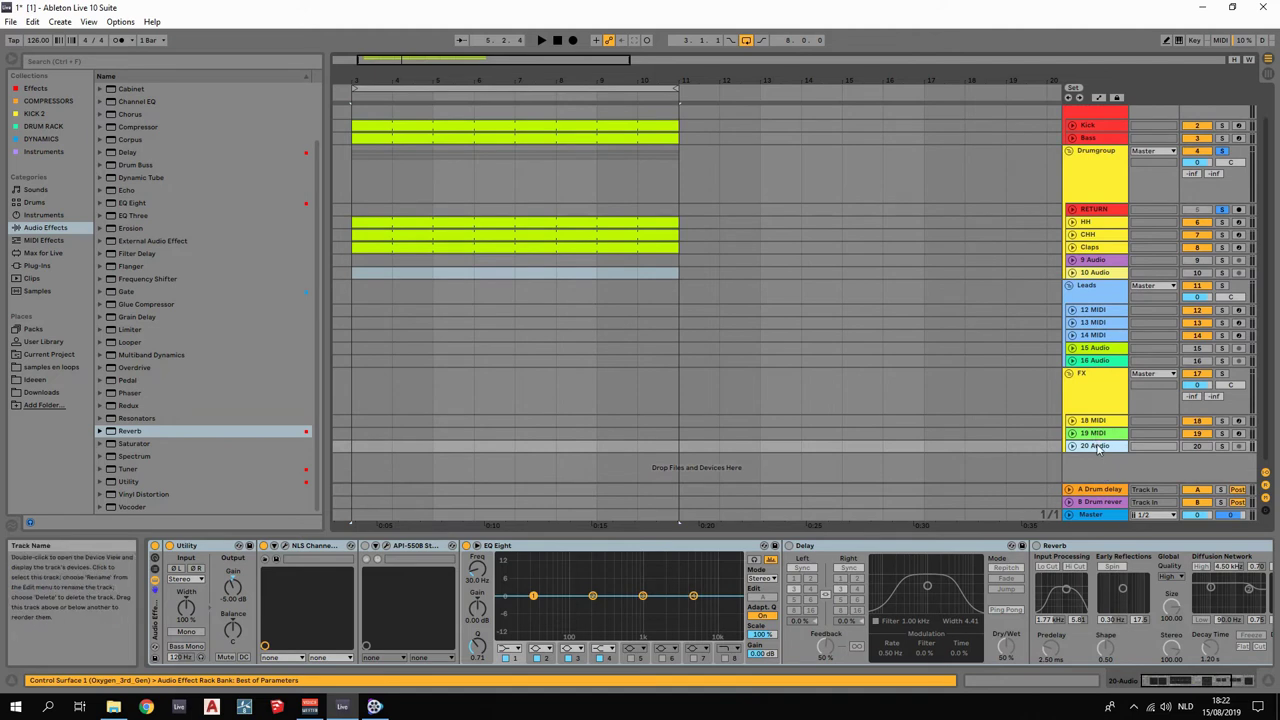
pyautogui.rightClick(1098, 449)
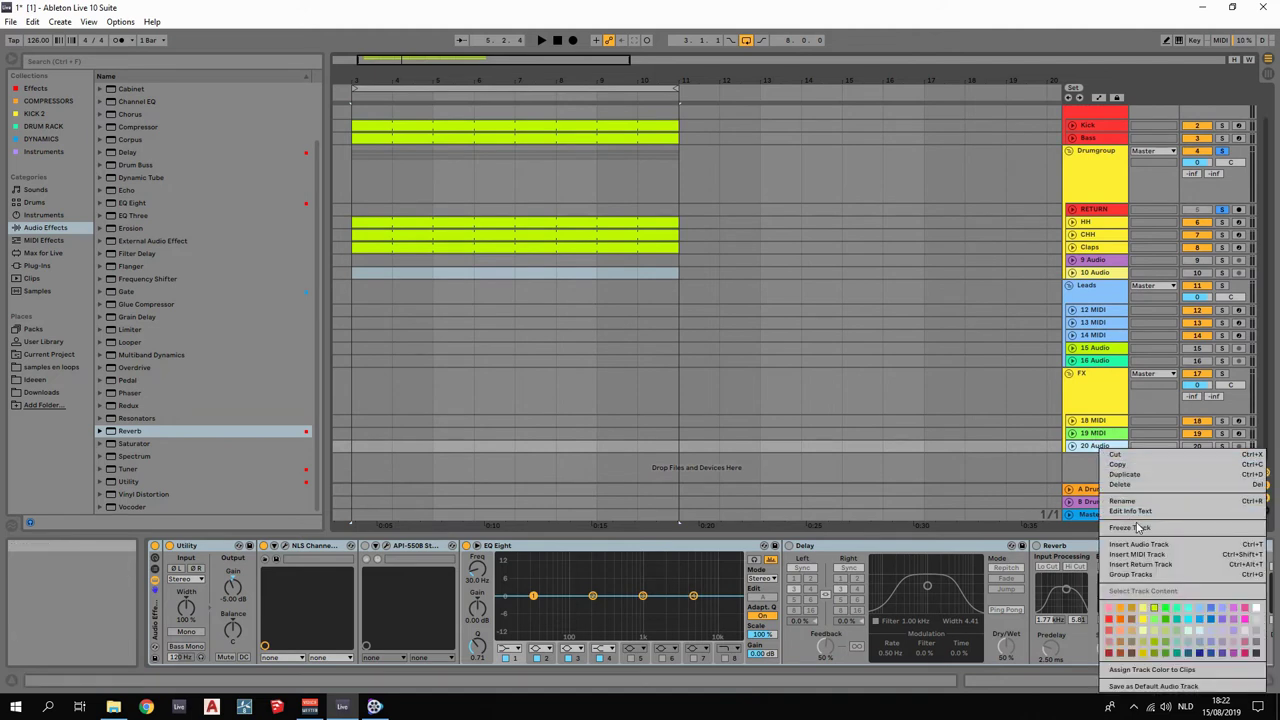
pyautogui.click(1125, 475)
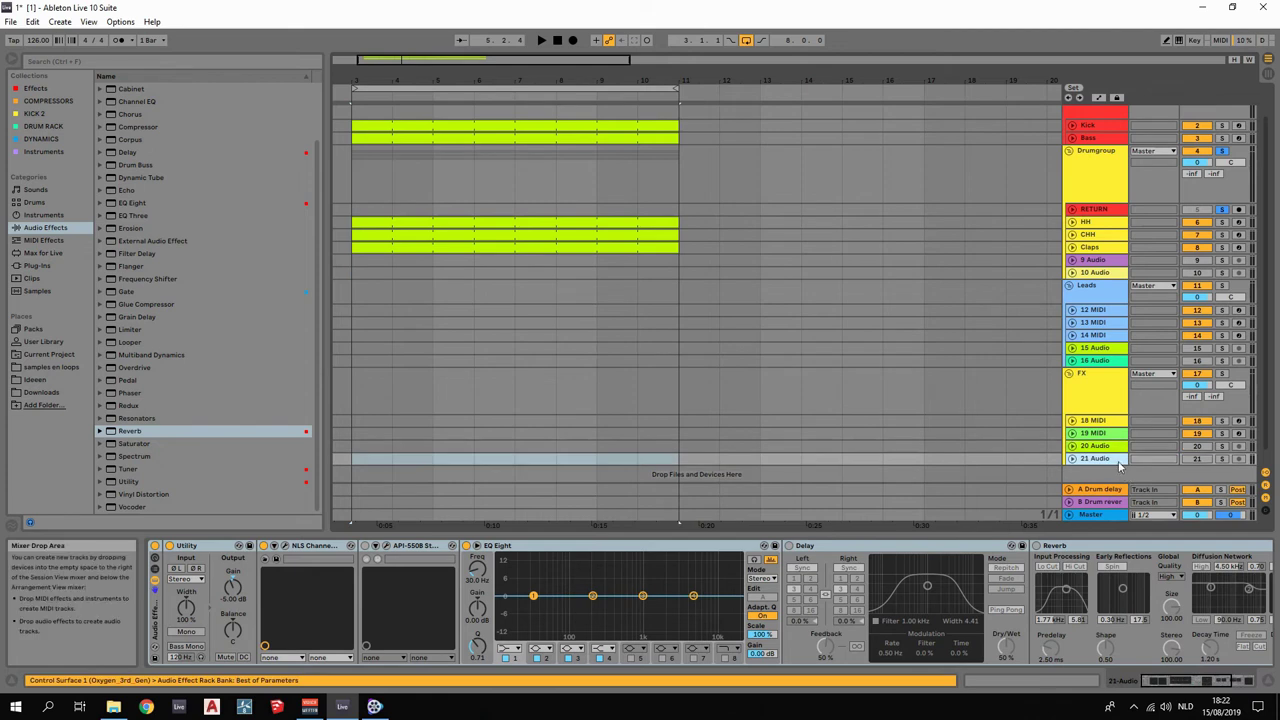
# Assign the FX and Leads group colours to their grouped tracks and clips.
pyautogui.rightClick(1094, 384)
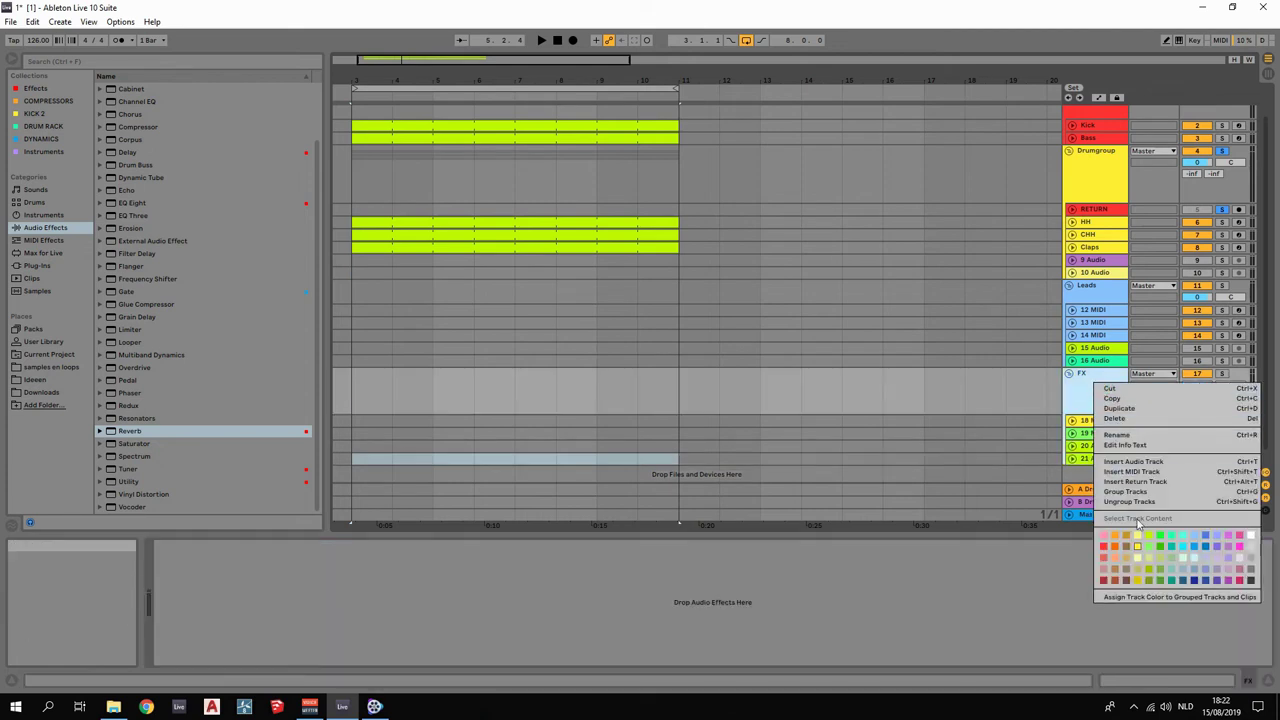
pyautogui.rightClick(1076, 381)
pyautogui.click(1120, 594)
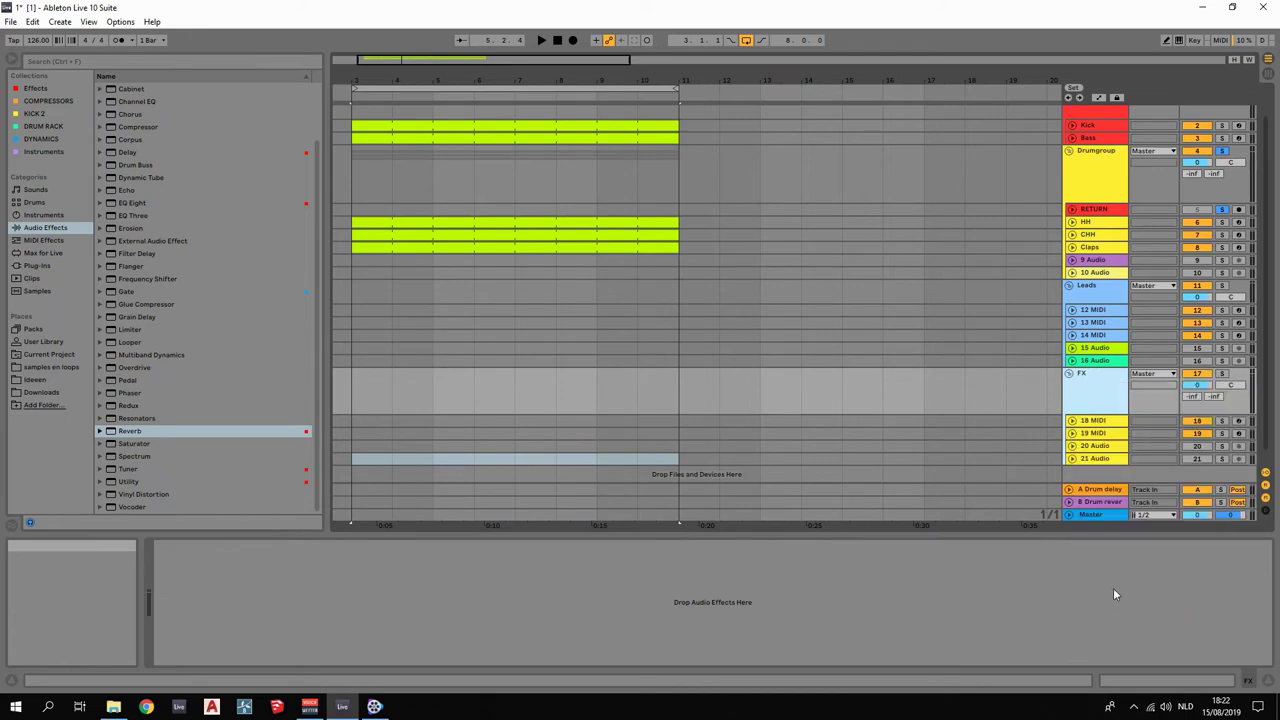
pyautogui.rightClick(1089, 298)
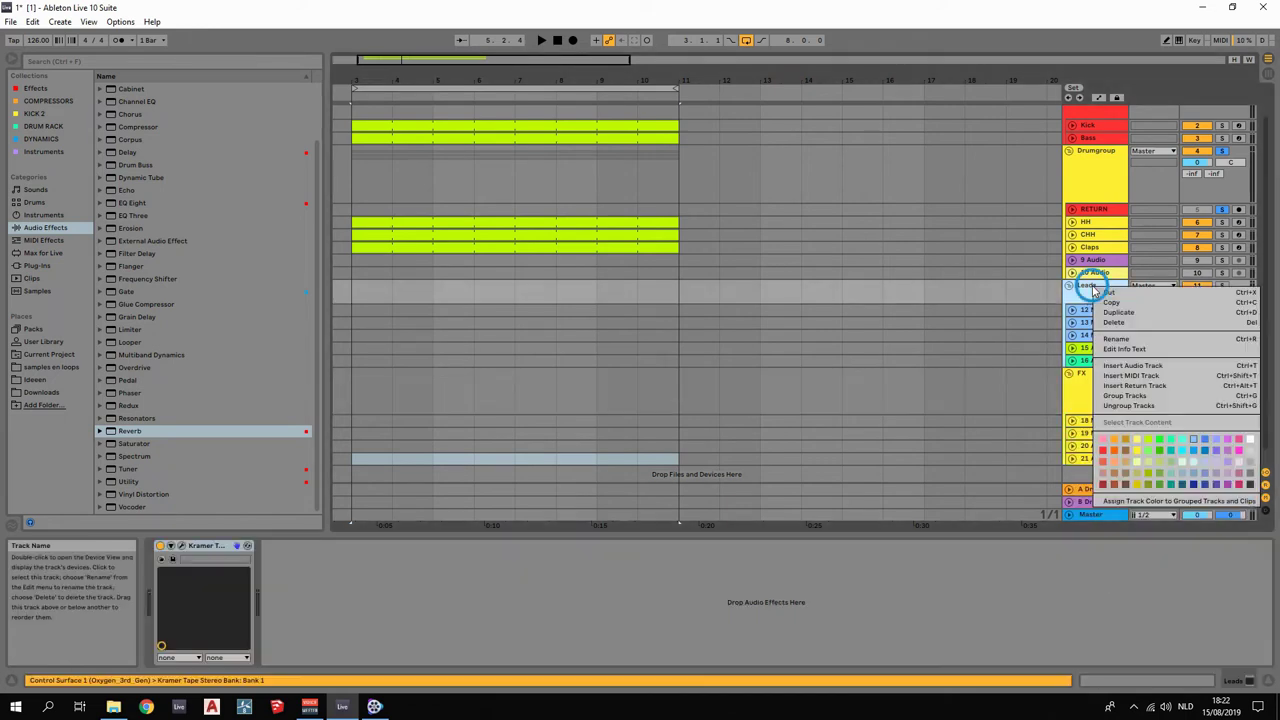
pyautogui.click(1169, 500)
# Assign the Drumgroup and Kick-bass group colours to their grouped tracks and clips.
pyautogui.scroll(1, 1082, 292)
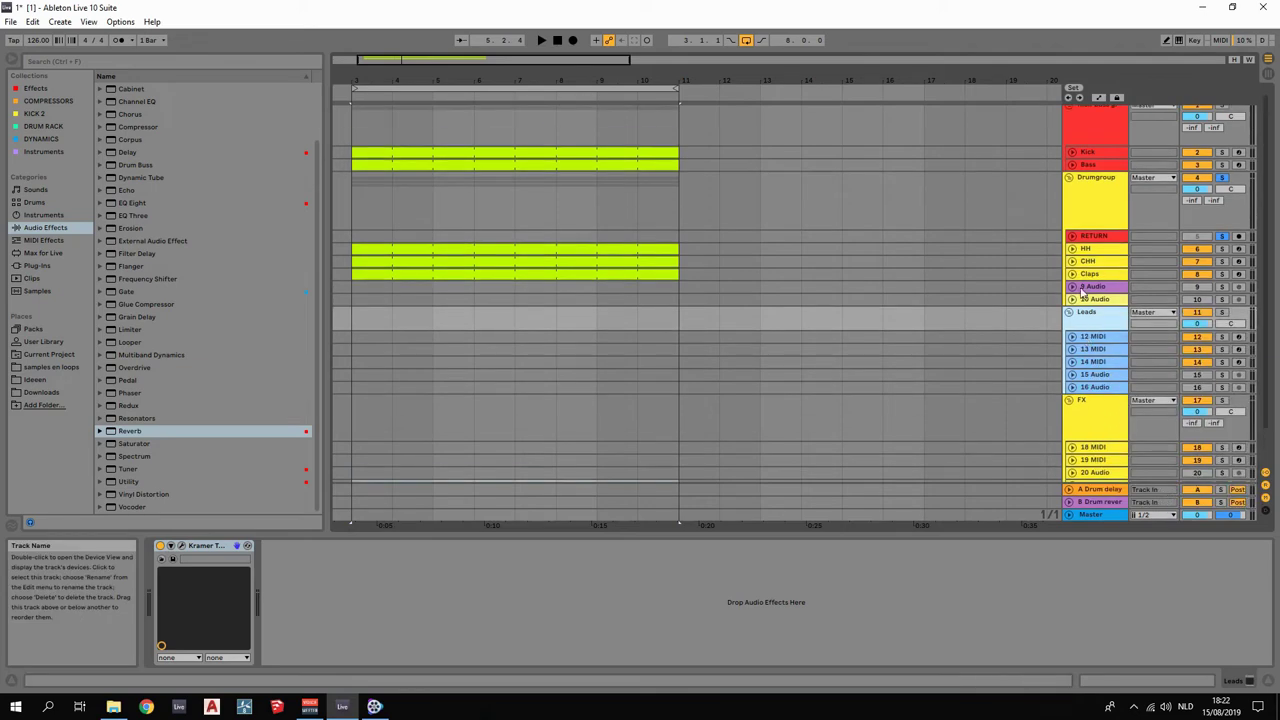
pyautogui.rightClick(1094, 181)
pyautogui.click(1137, 395)
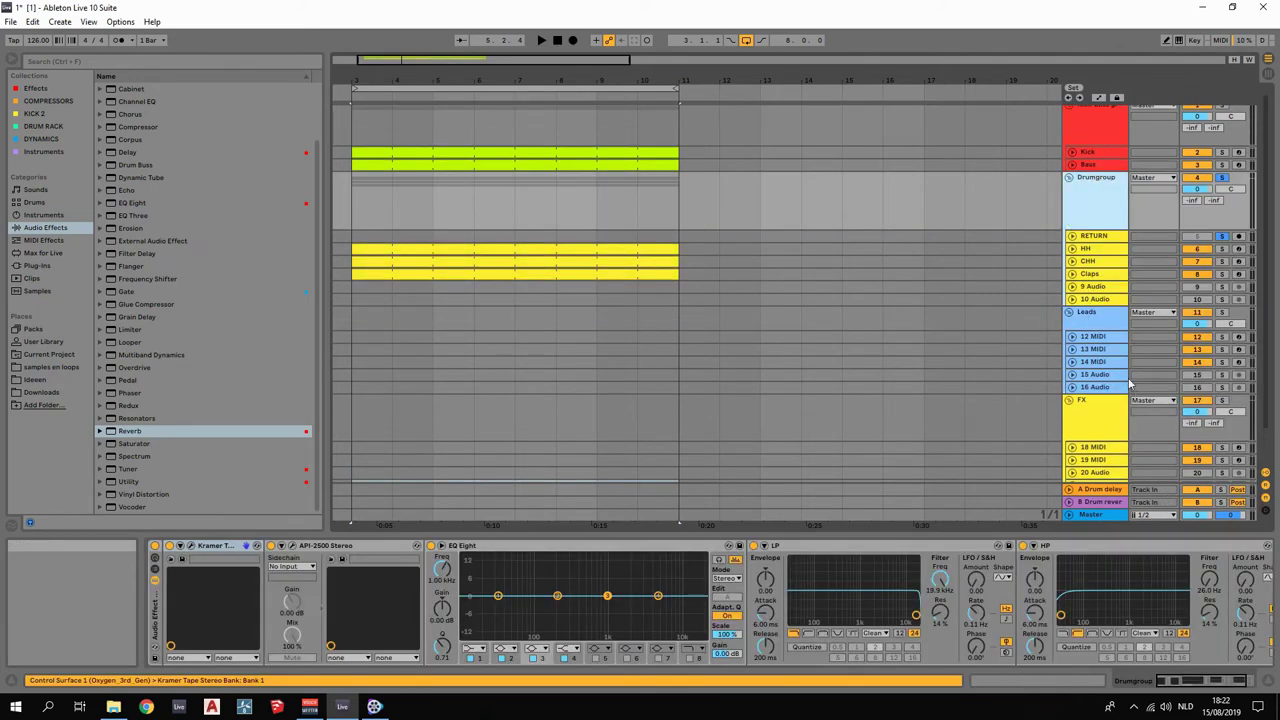
pyautogui.scroll(1, 1100, 250)
pyautogui.rightClick(1105, 121)
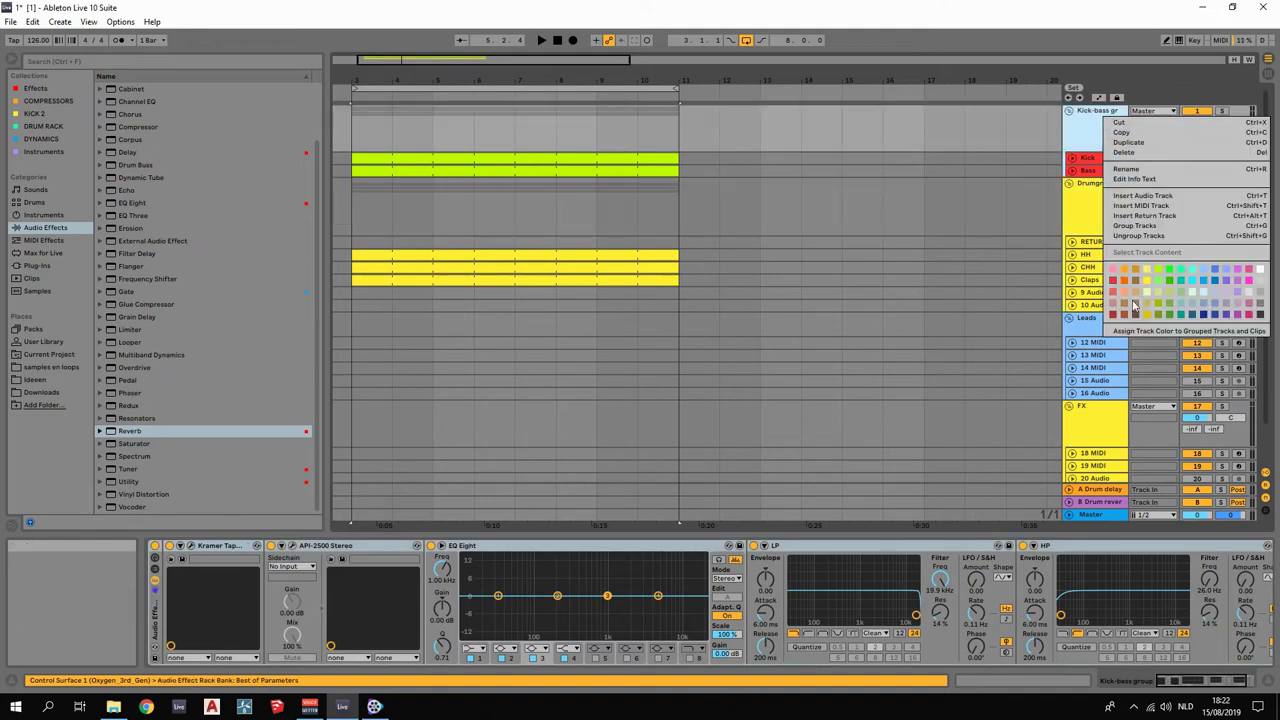
pyautogui.click(1128, 331)
pyautogui.click(1006, 434)
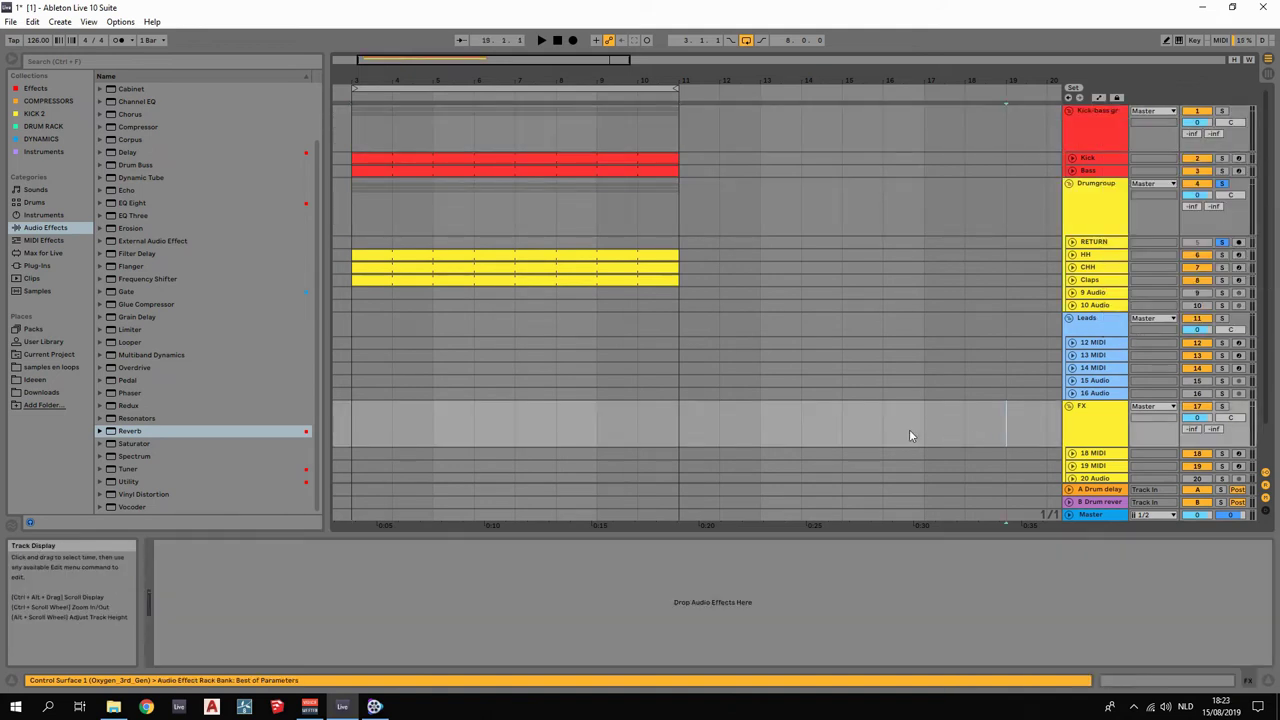
# Copy the Kramer Tape plug-in from the Drumgroup's effect rack to the FX group and check the Leads group's devices.
pyautogui.scroll(-2, 940, 390)
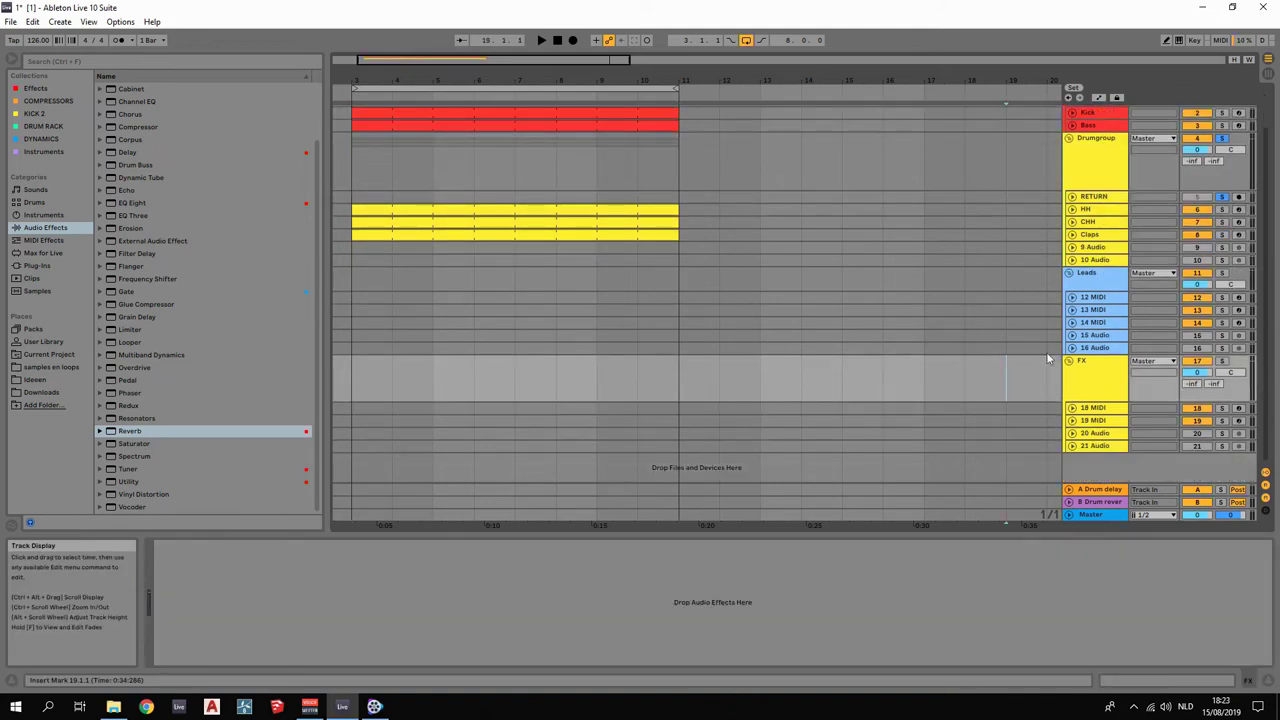
pyautogui.click(1100, 147)
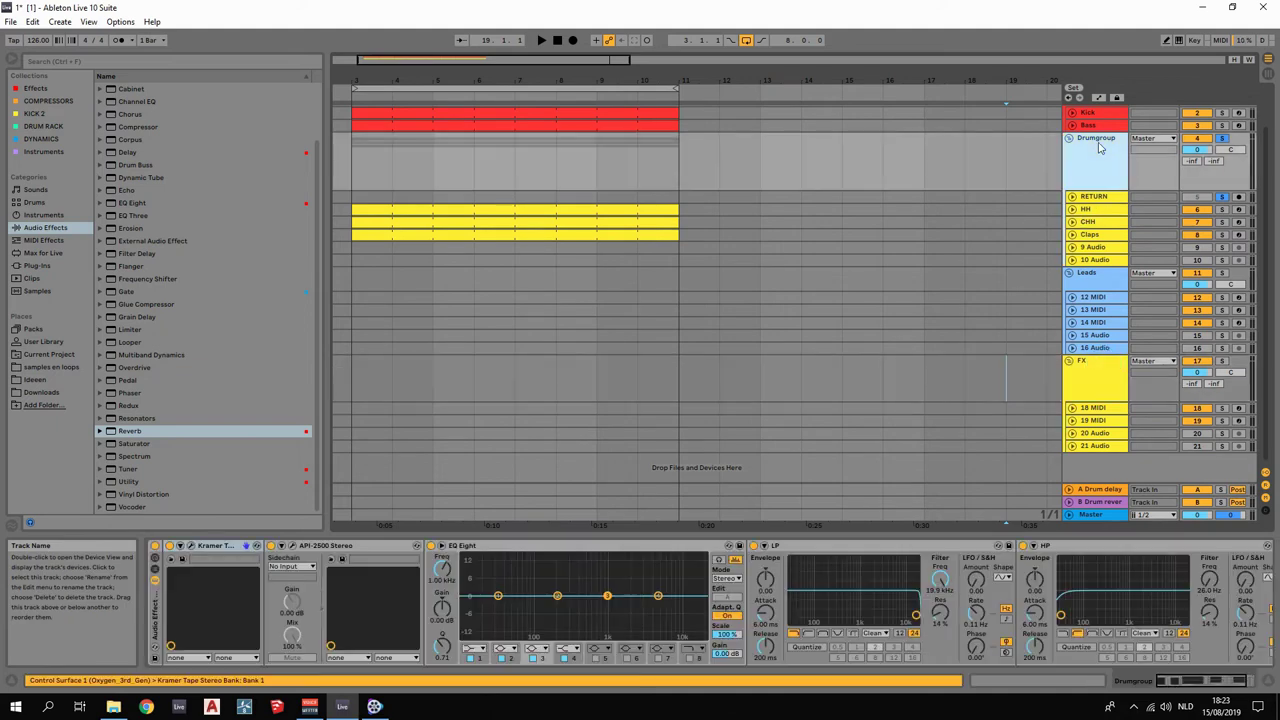
pyautogui.click(216, 547)
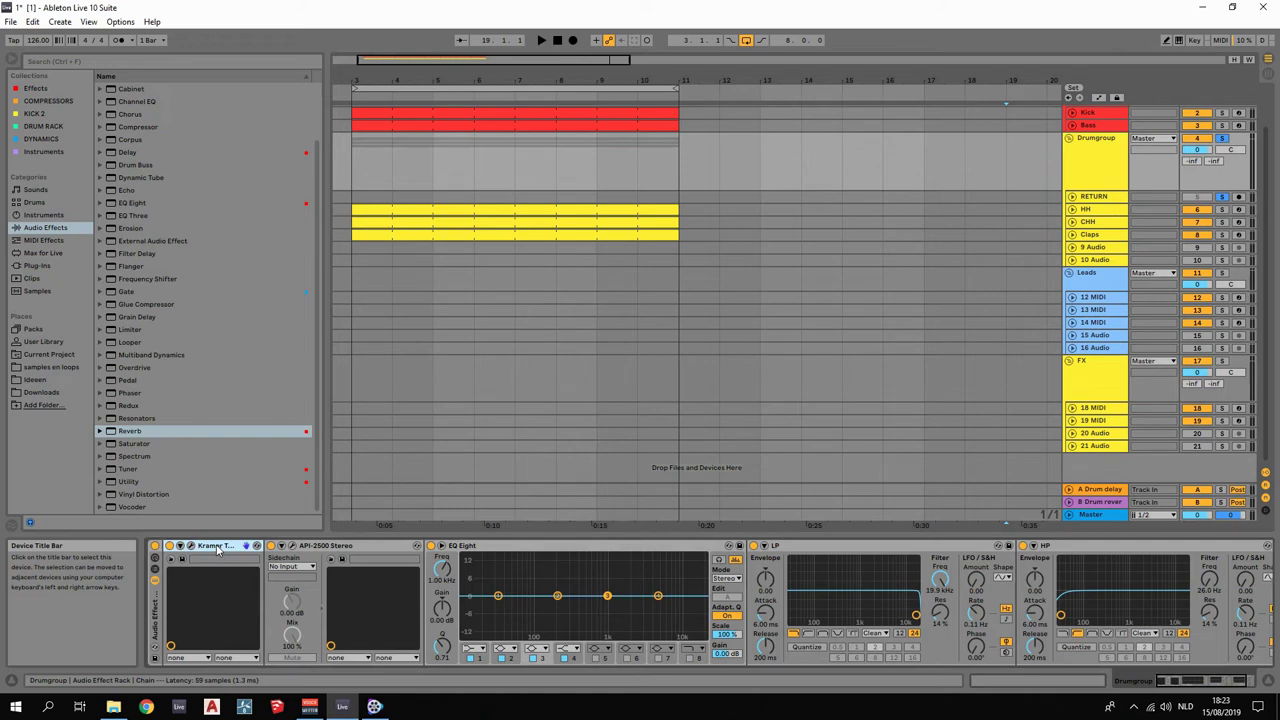
pyautogui.click(1086, 366)
pyautogui.click(243, 588)
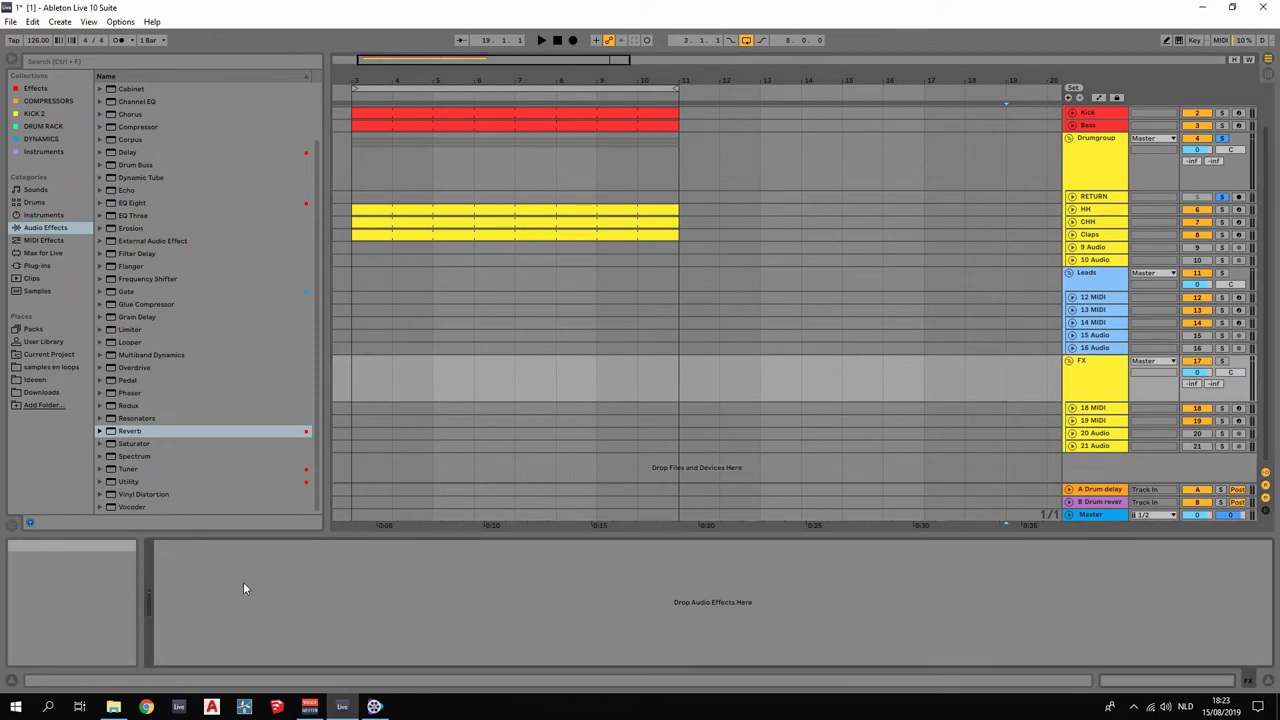
pyautogui.hotkey('ctrl', 'v')
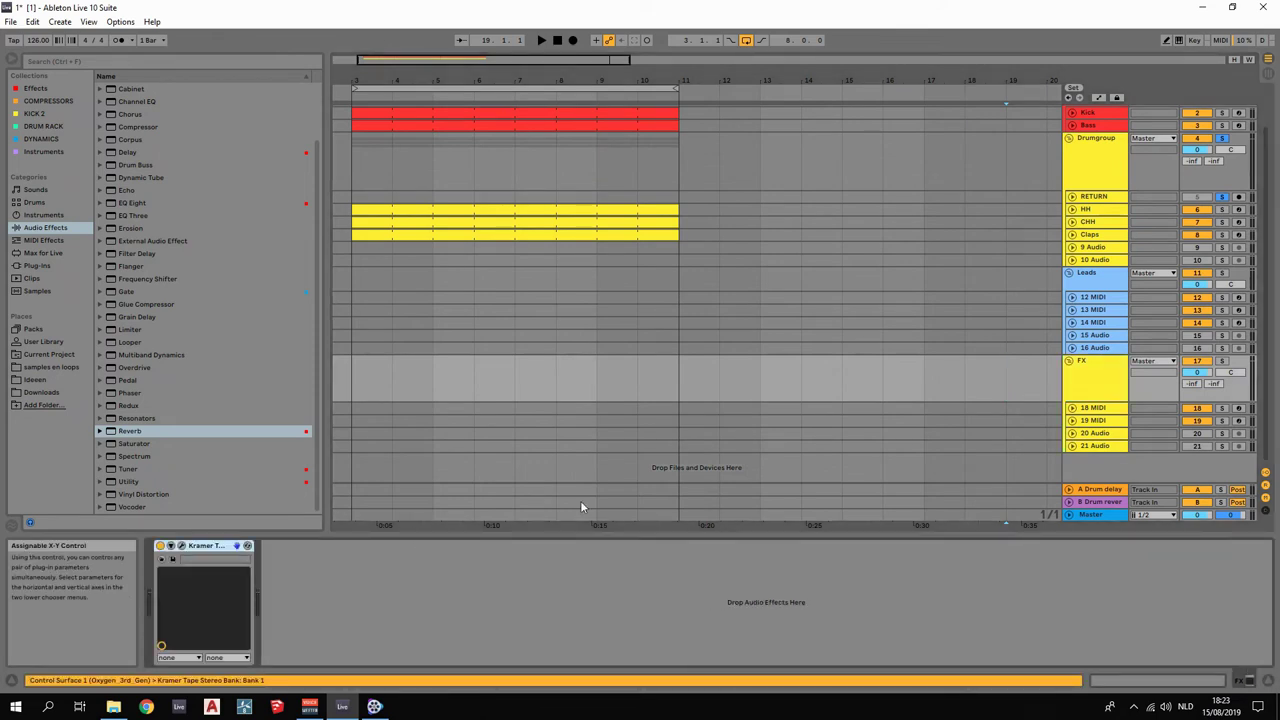
pyautogui.click(1093, 410)
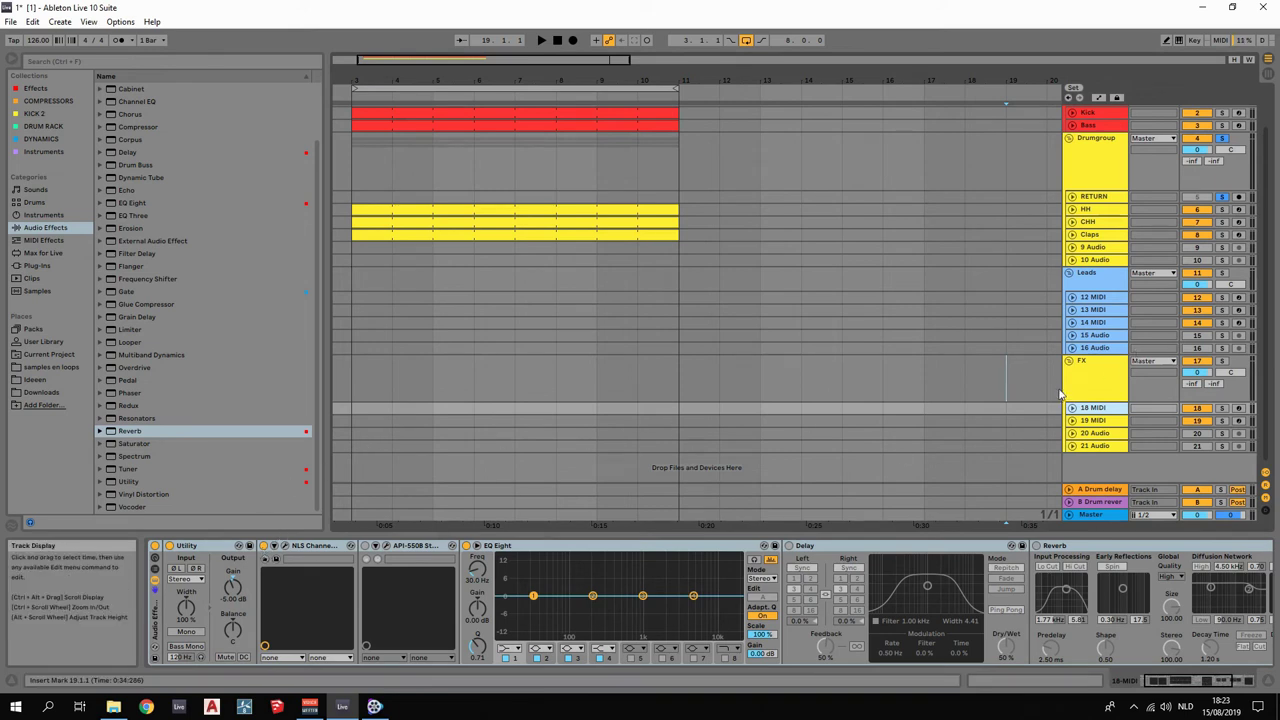
pyautogui.click(1092, 372)
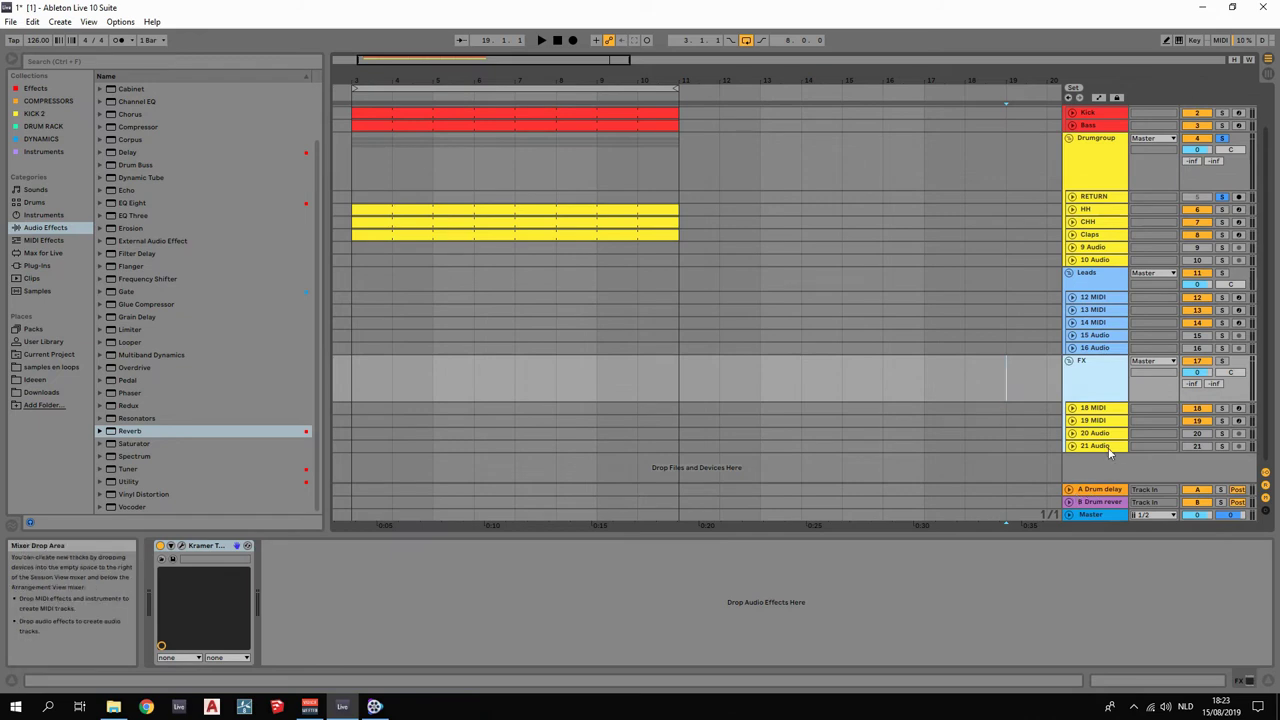
pyautogui.click(1095, 280)
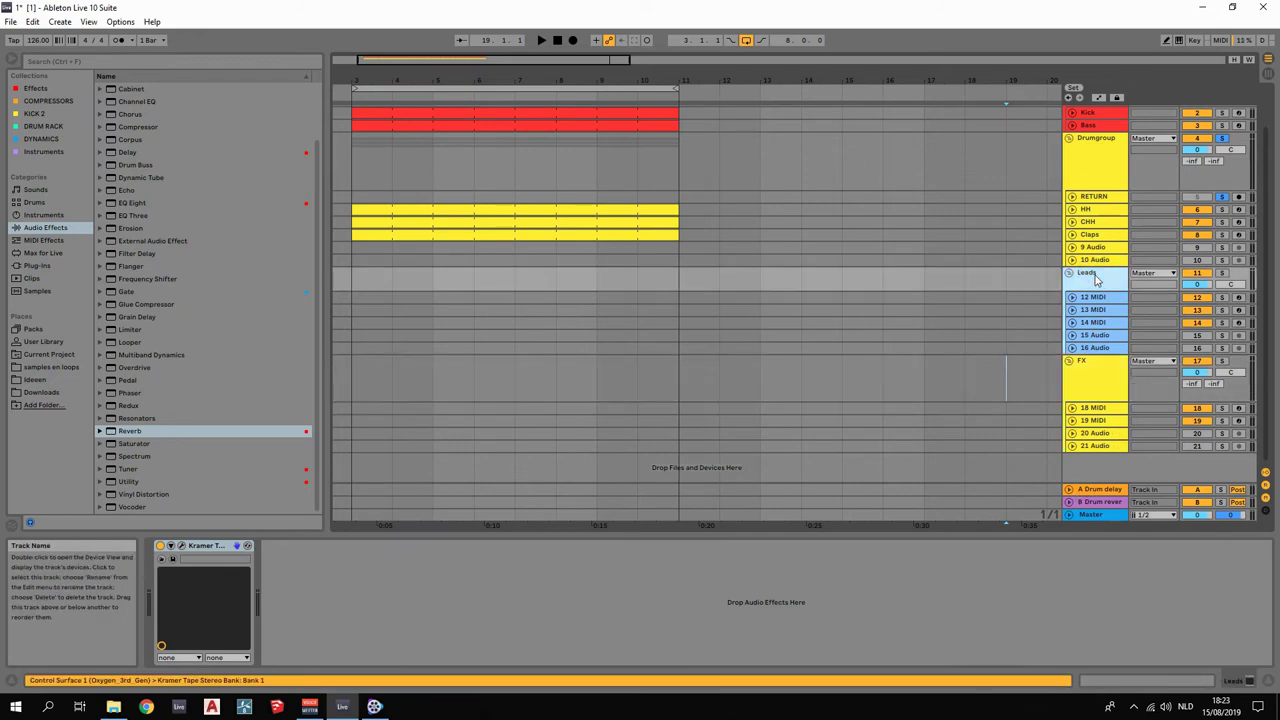
# Colour the RETURN track in the Drumgroup red.
pyautogui.scroll(1, 1087, 317)
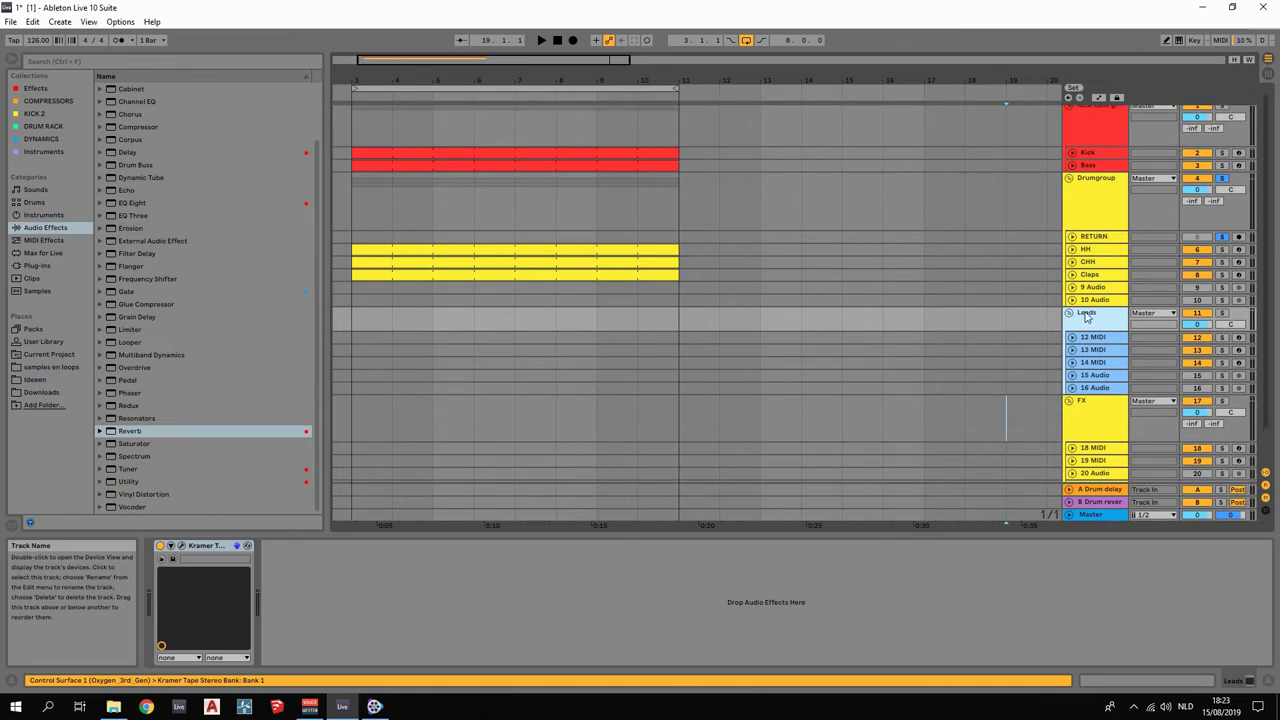
pyautogui.rightClick(1100, 238)
pyautogui.click(1110, 408)
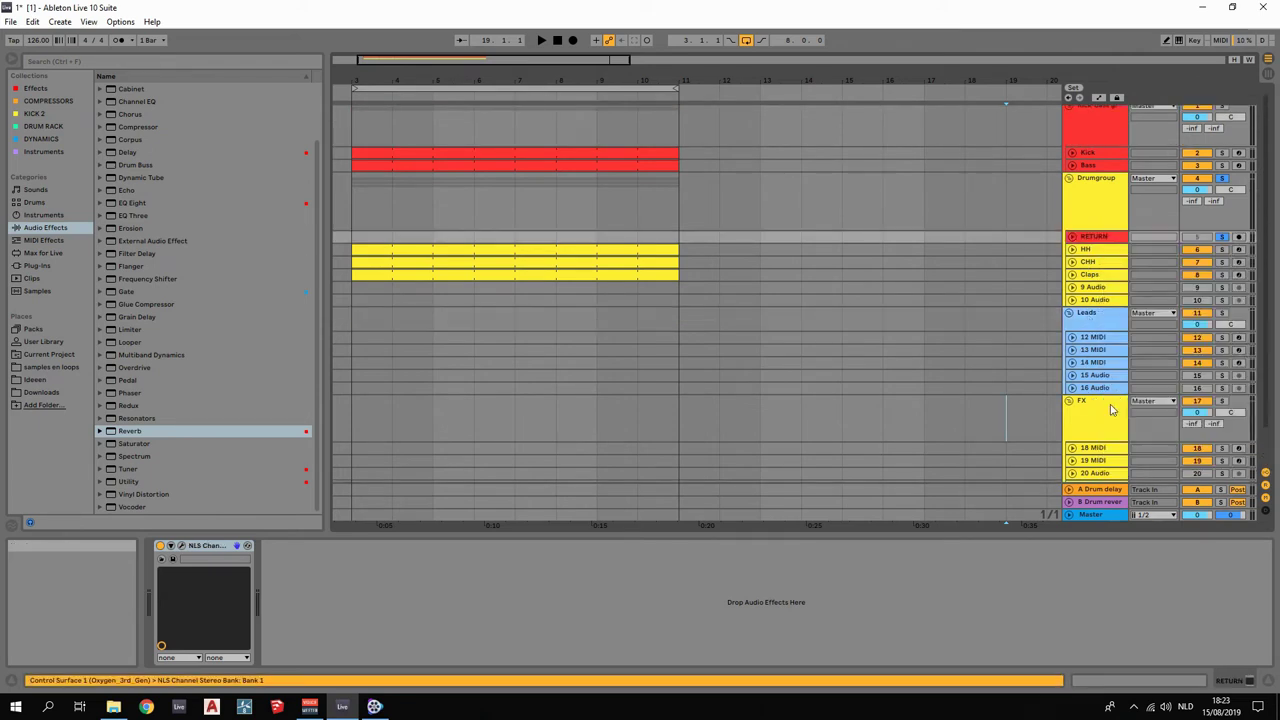
pyautogui.rightClick(1101, 239)
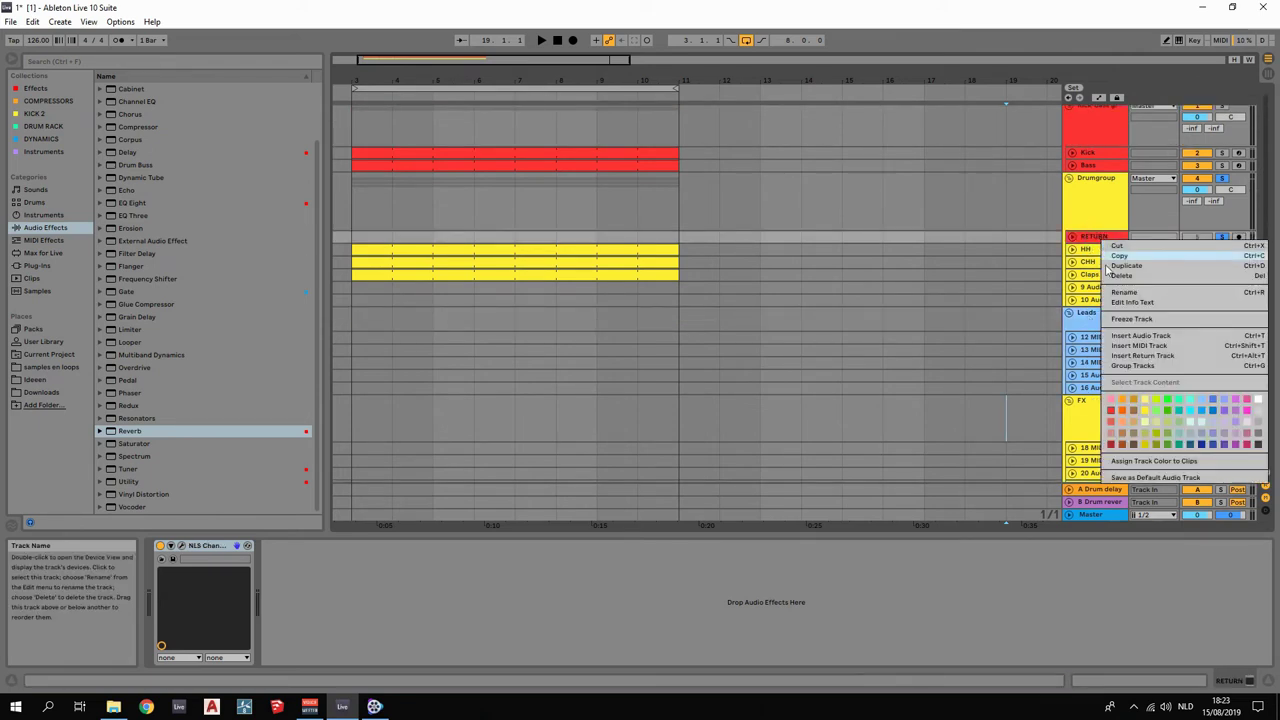
pyautogui.click(1127, 416)
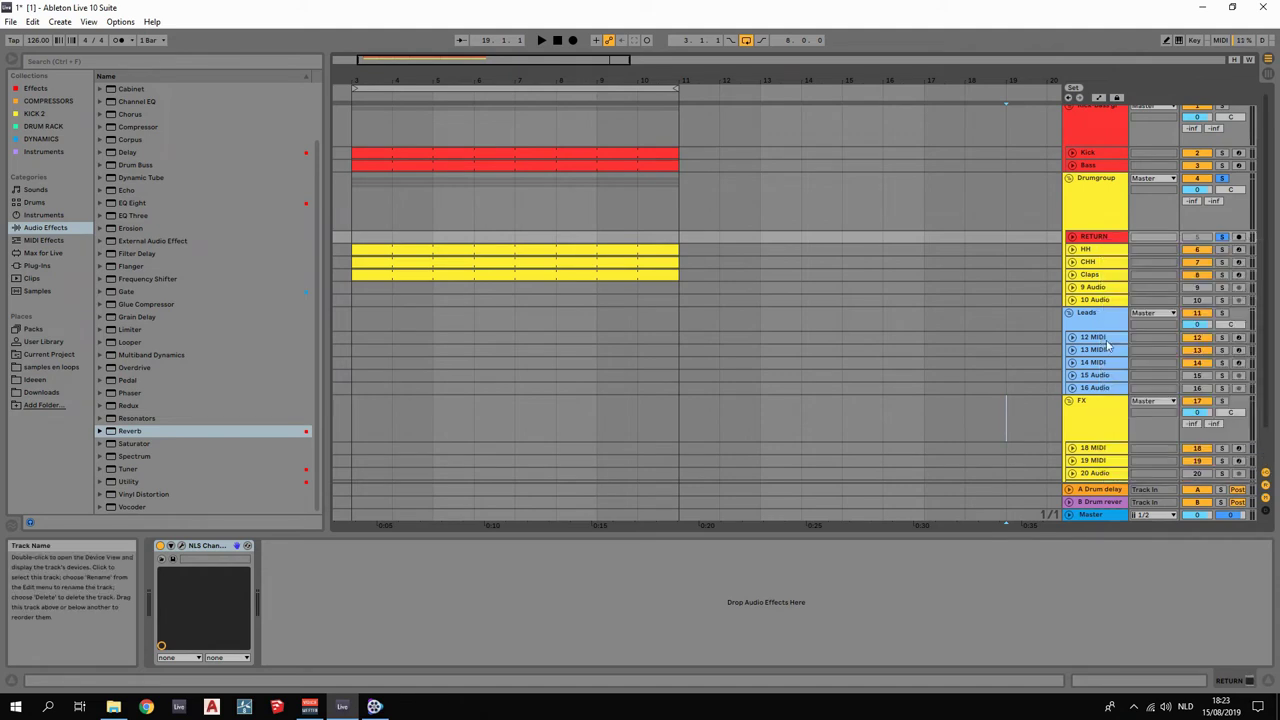
# Rename the Drumgroup's RETURN track as RETURN drums.
pyautogui.click(1095, 251)
pyautogui.rightClick(1098, 240)
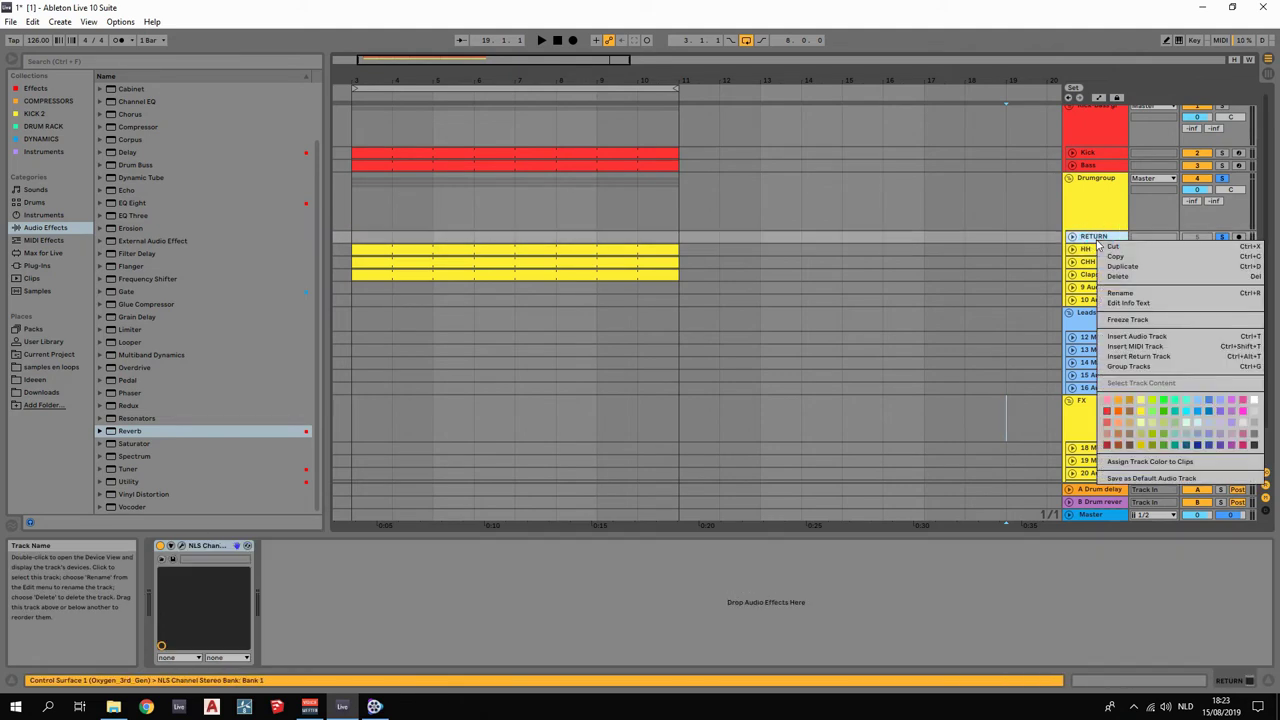
pyautogui.click(1119, 294)
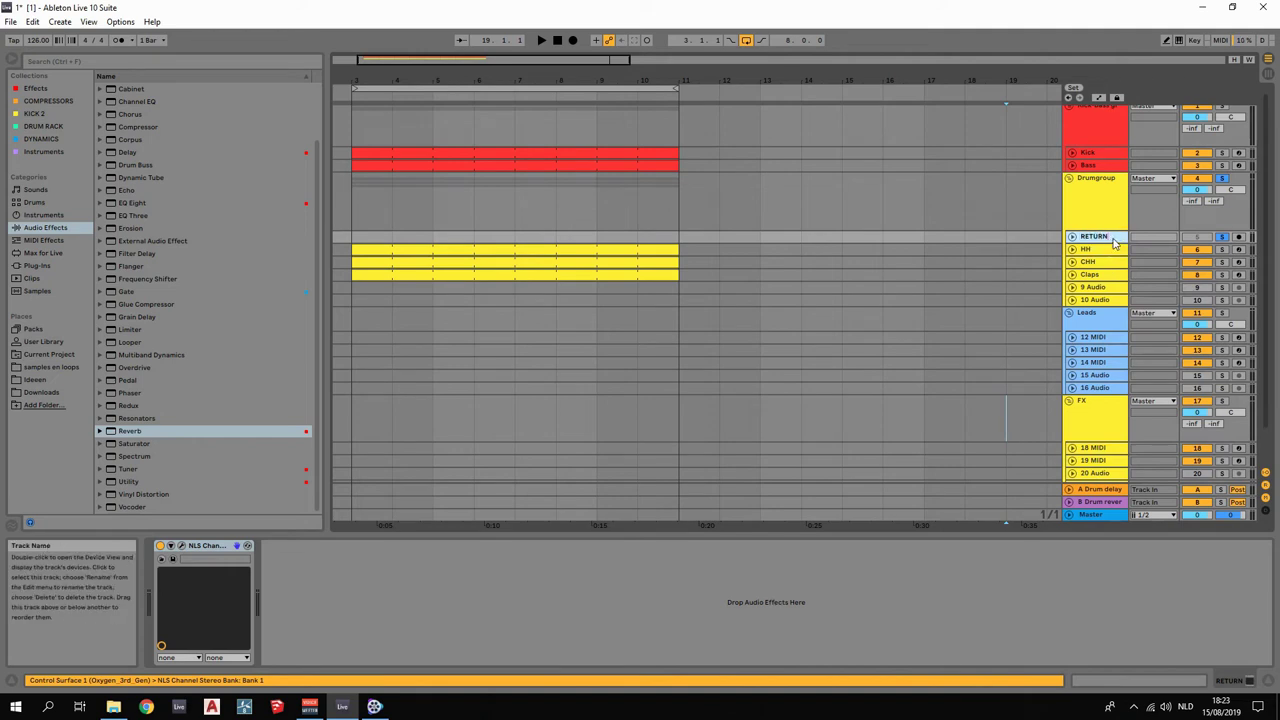
pyautogui.write('drums')
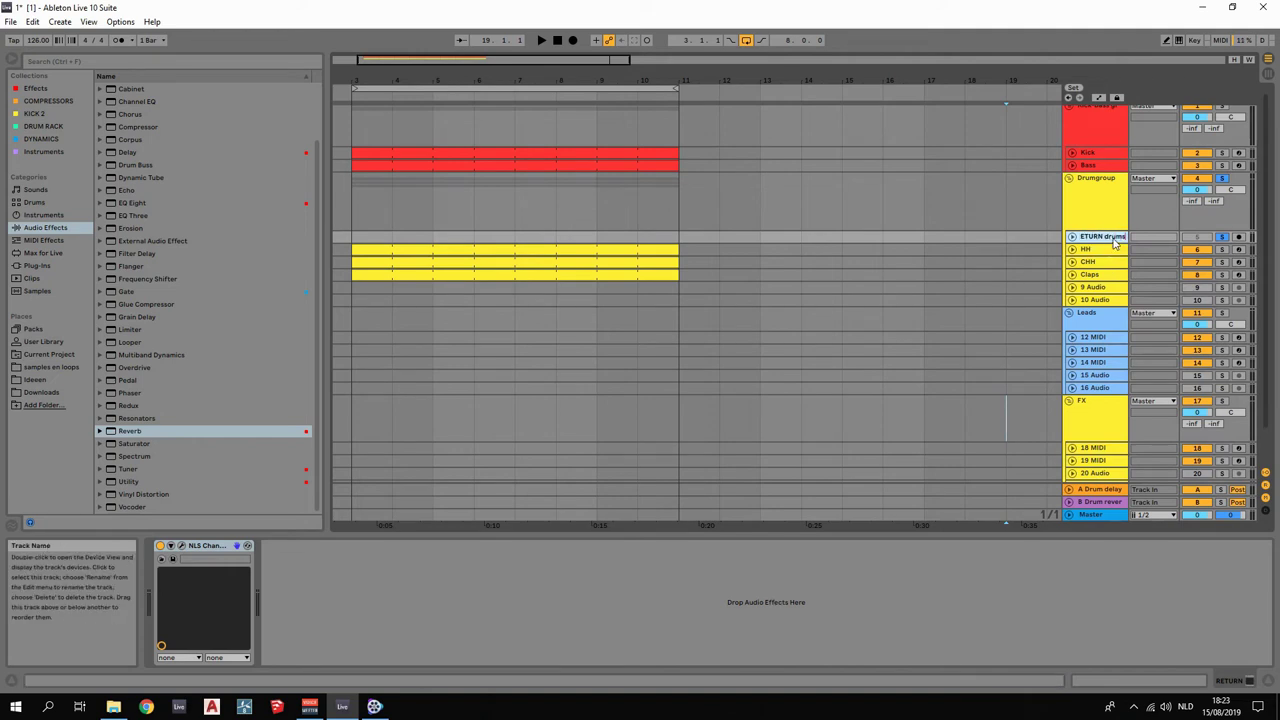
pyautogui.click(1096, 287)
pyautogui.click(1111, 239)
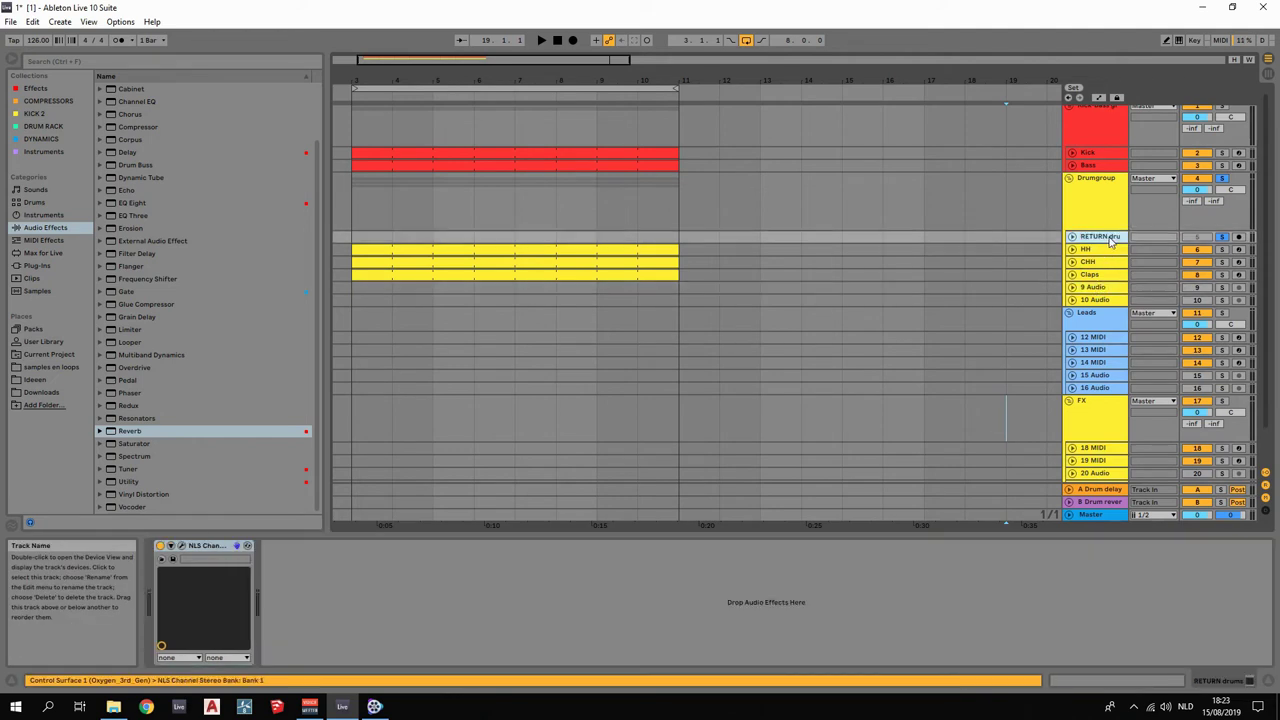
# Copy the RETURN drums track into the Leads group as its first track.
pyautogui.rightClick(1111, 239)
pyautogui.click(1119, 407)
pyautogui.click(1098, 326)
pyautogui.rightClick(1098, 340)
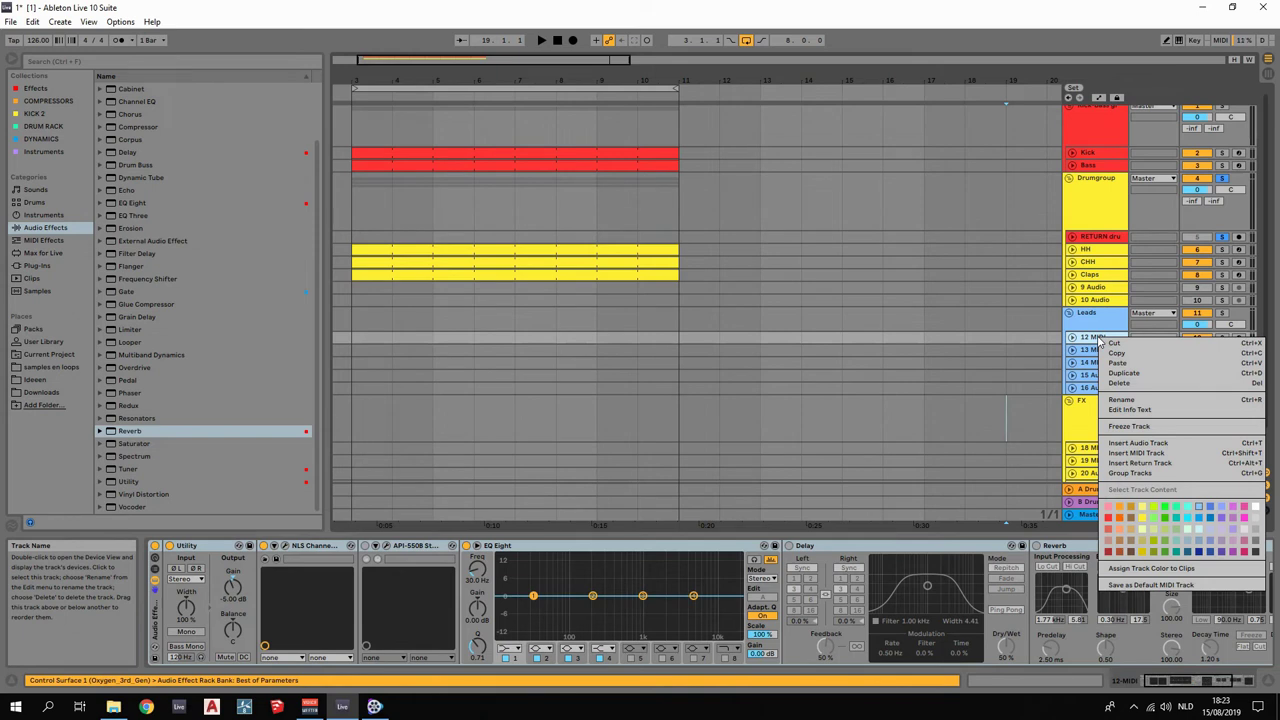
pyautogui.click(1118, 363)
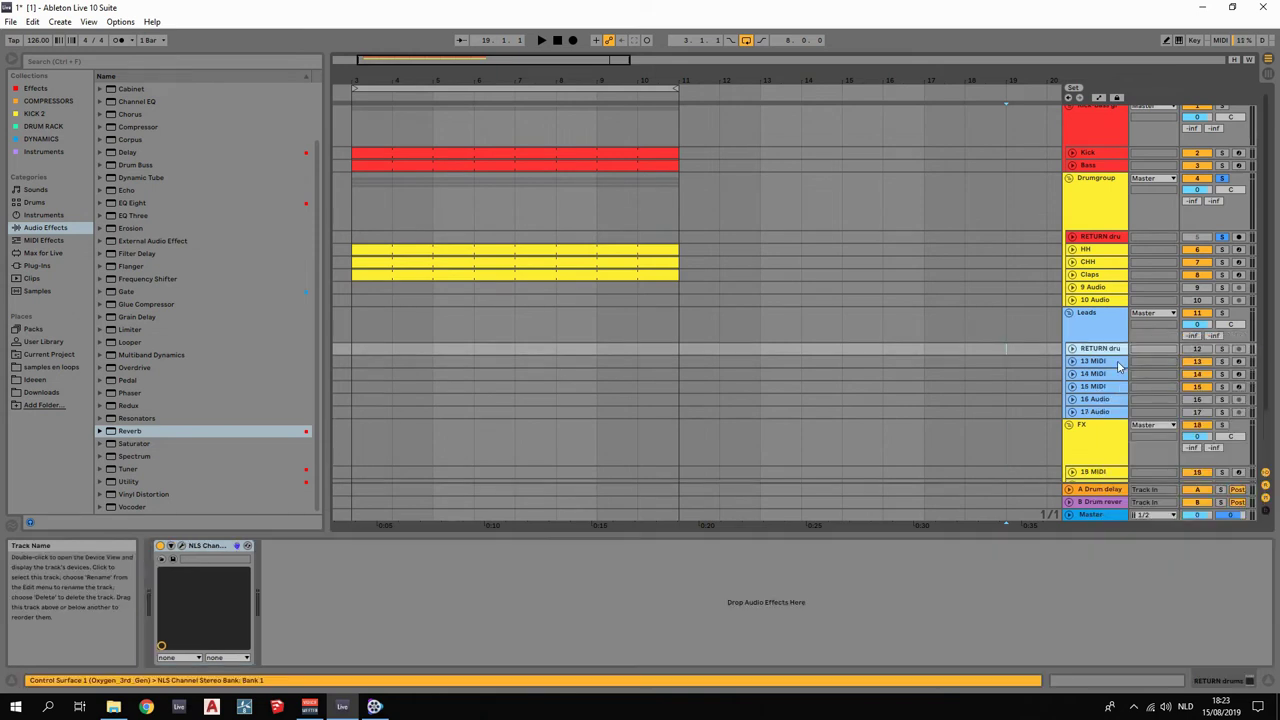
# Rename the copied return track in the Leads group as Return leads and colour it red.
pyautogui.rightClick(1099, 352)
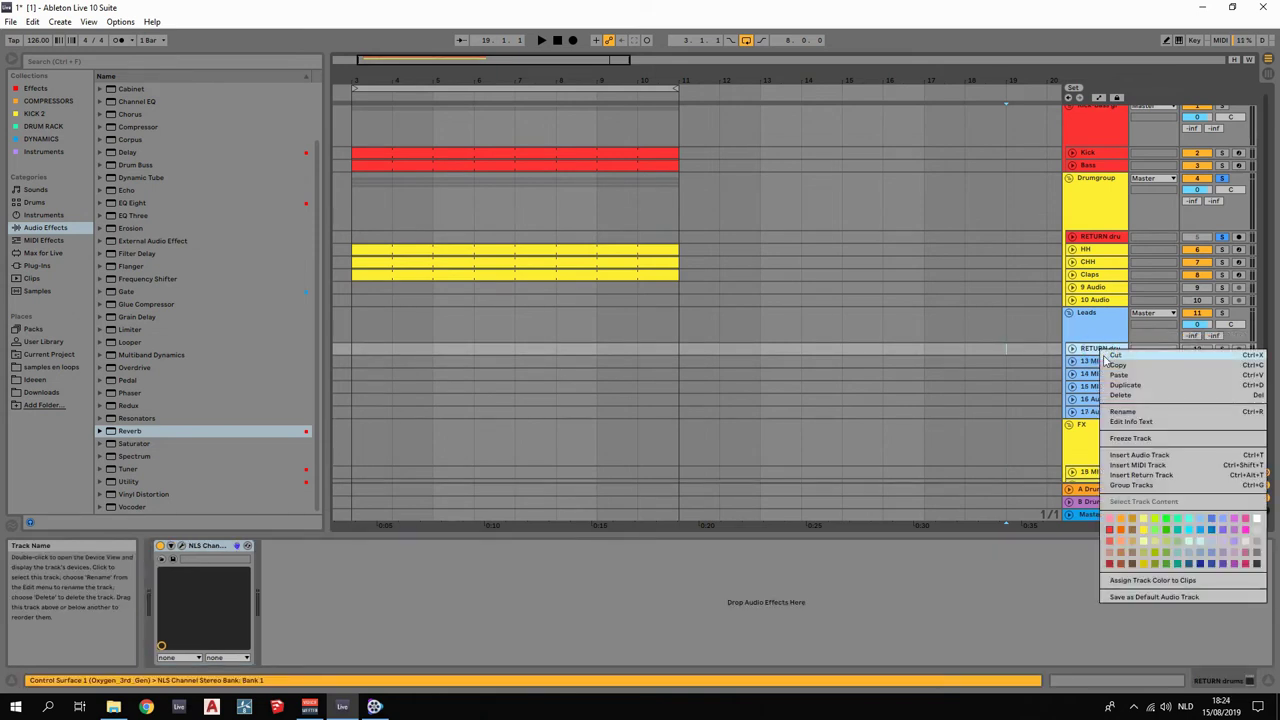
pyautogui.click(1122, 411)
pyautogui.write('Return lea')
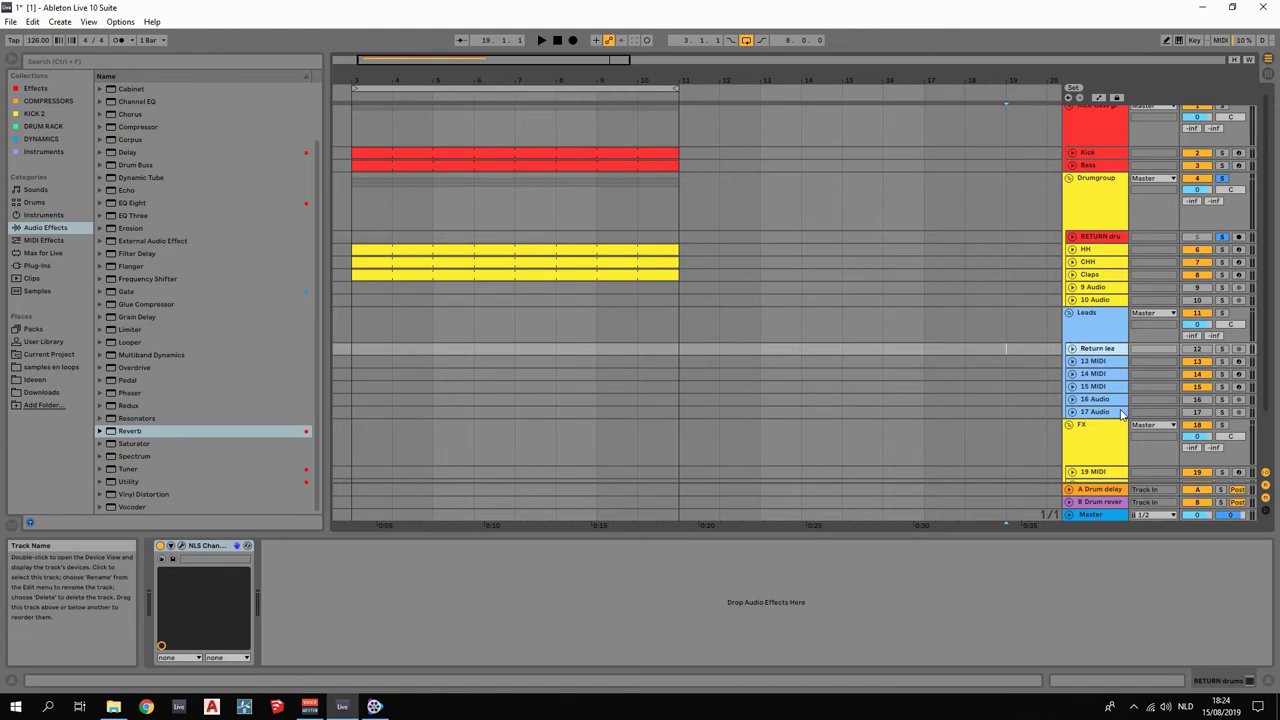
pyautogui.write('ds')
pyautogui.click(1117, 572)
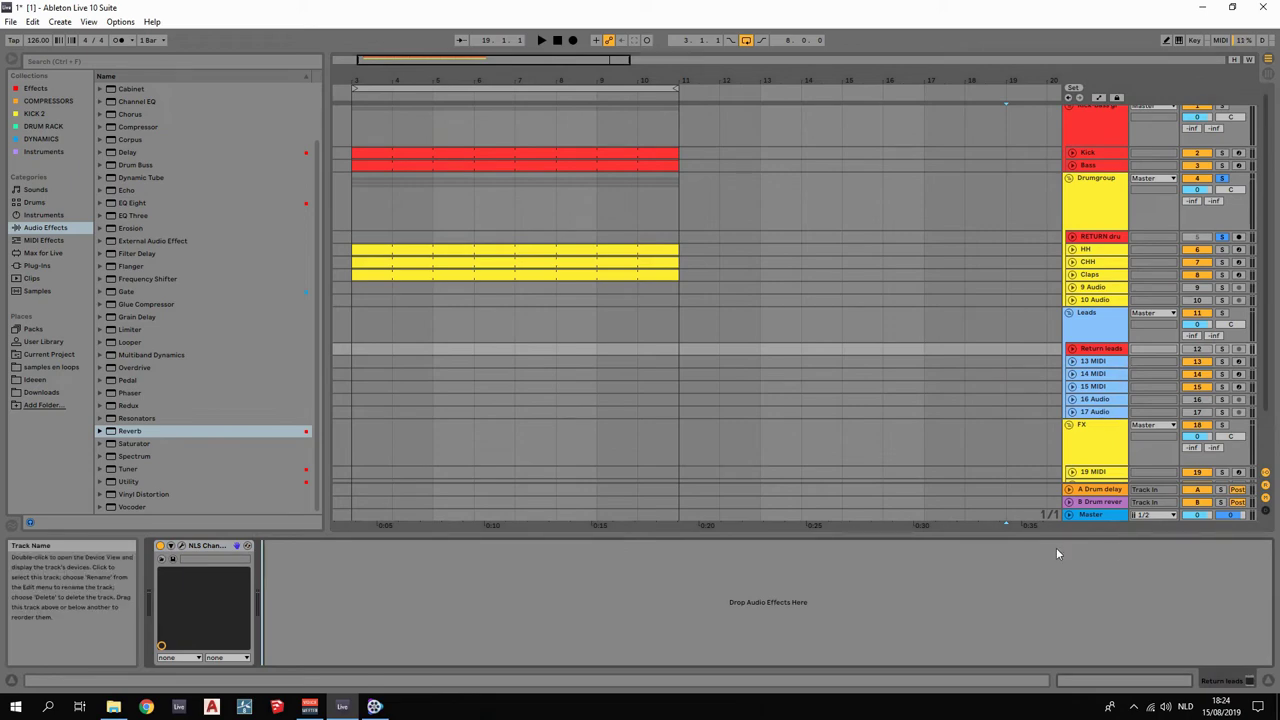
# Insert two new return tracks after the Drum reverb return in the Session mixer.
pyautogui.press('Tab')
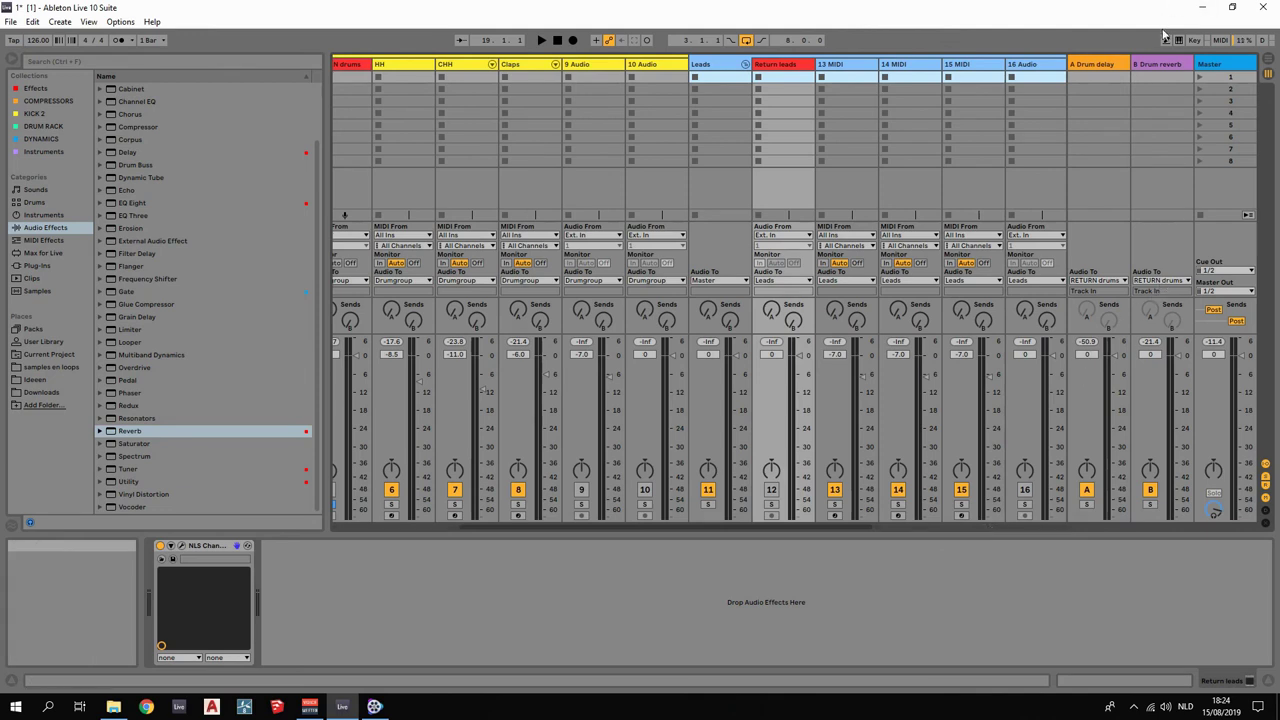
pyautogui.rightClick(1180, 64)
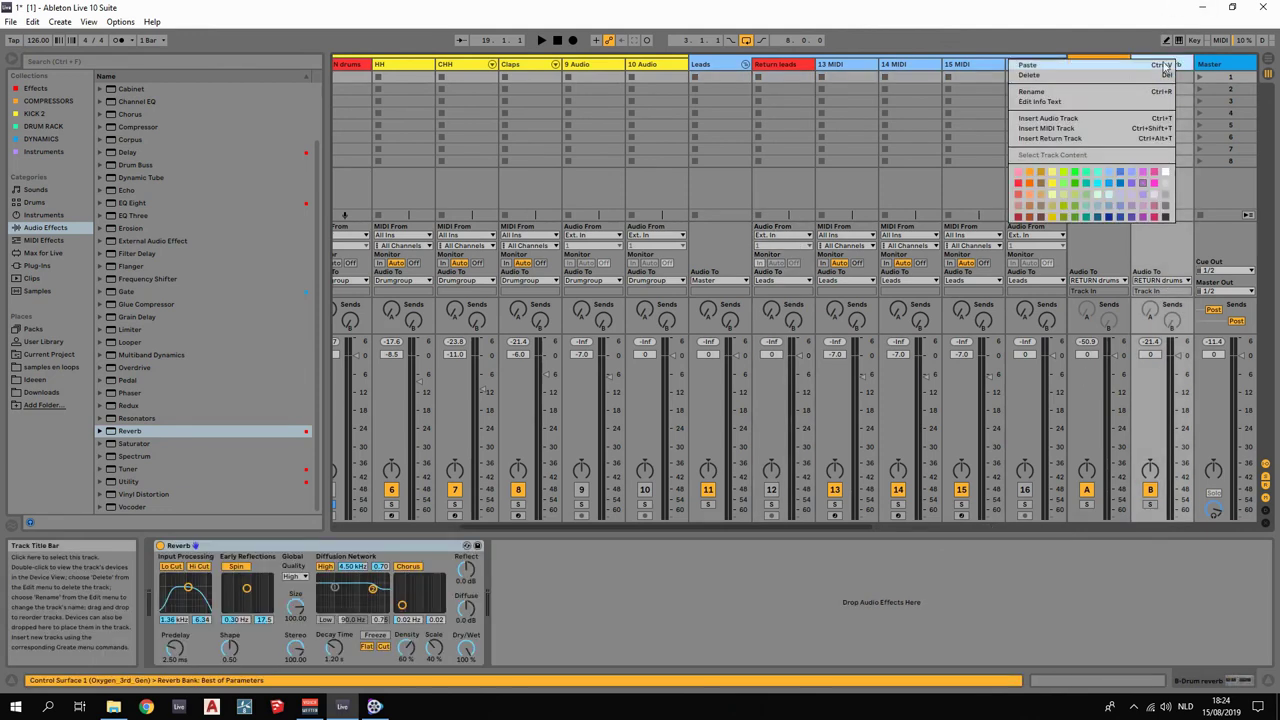
pyautogui.click(1065, 138)
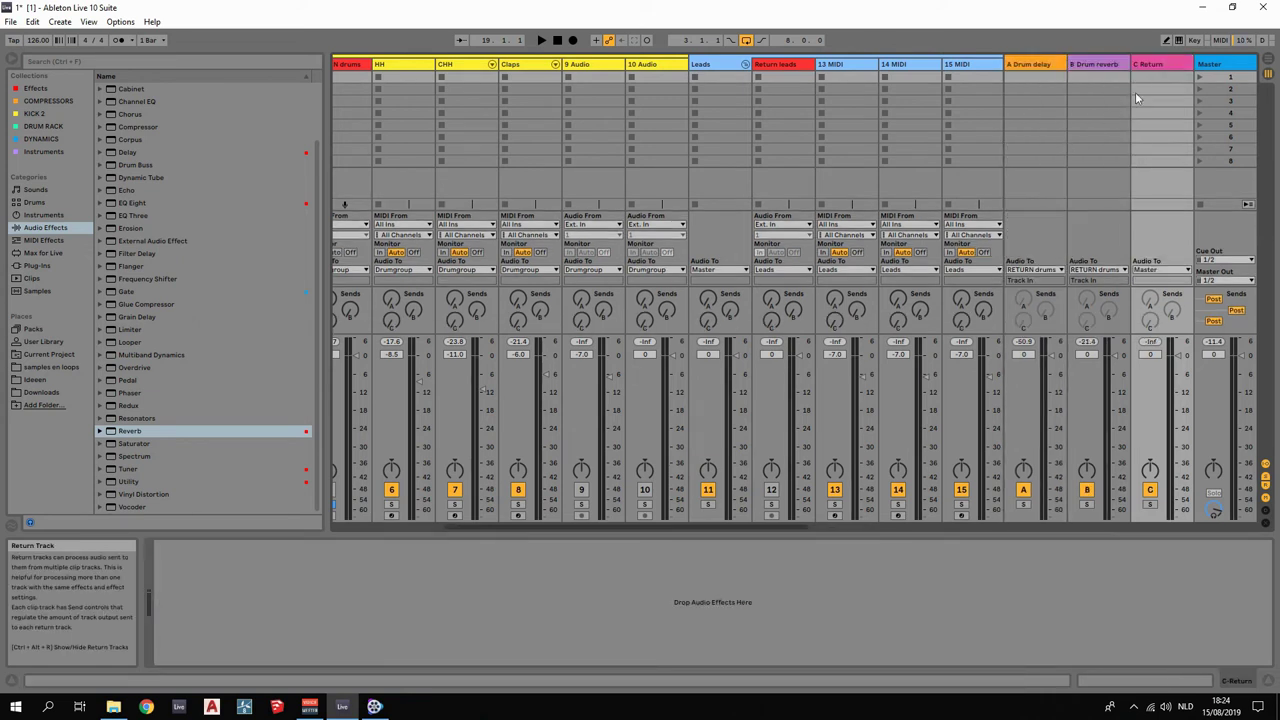
pyautogui.rightClick(1148, 64)
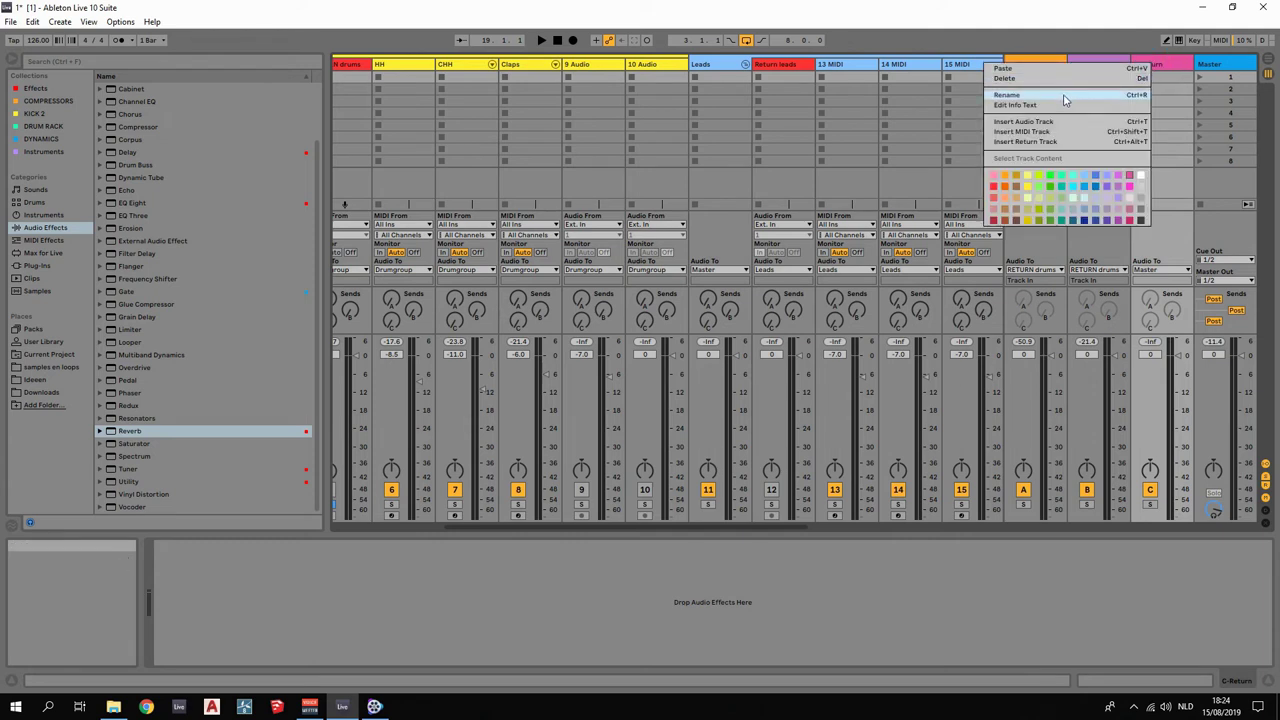
pyautogui.click(1037, 140)
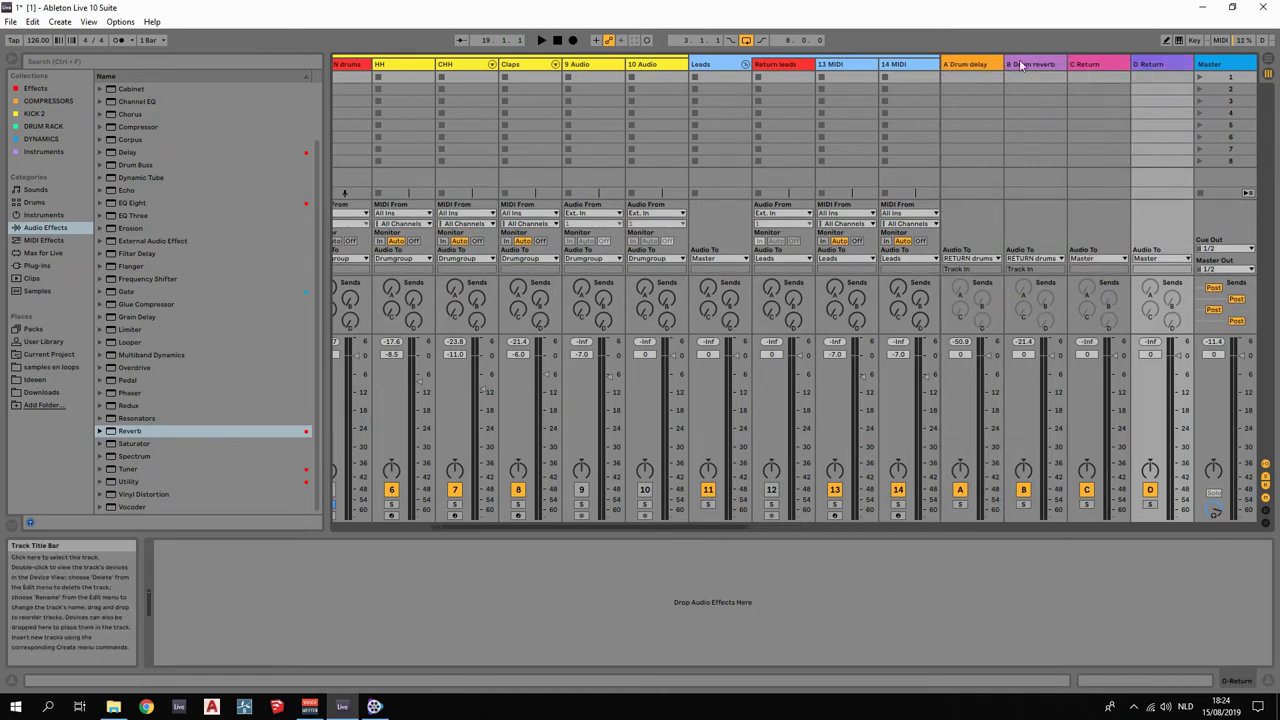
# Rename return track C as Lead delay and return track D as Lead reverb.
pyautogui.rightClick(1090, 64)
pyautogui.click(1106, 97)
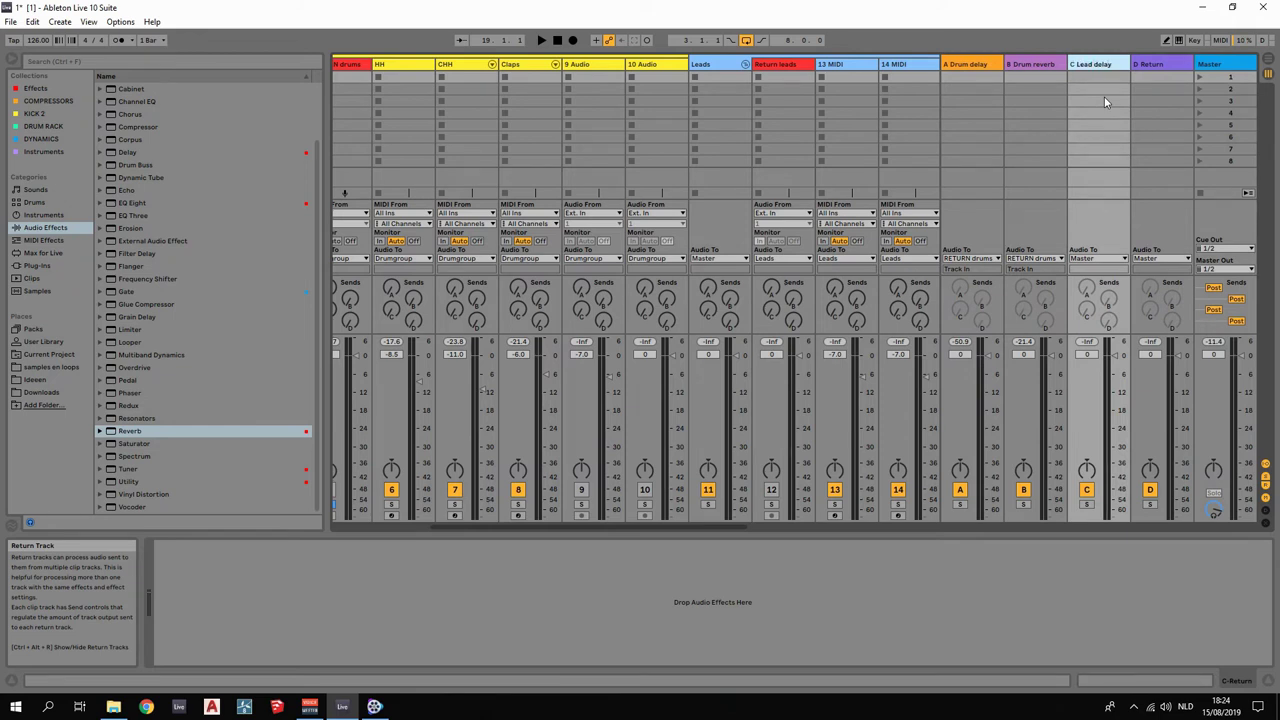
pyautogui.rightClick(980, 64)
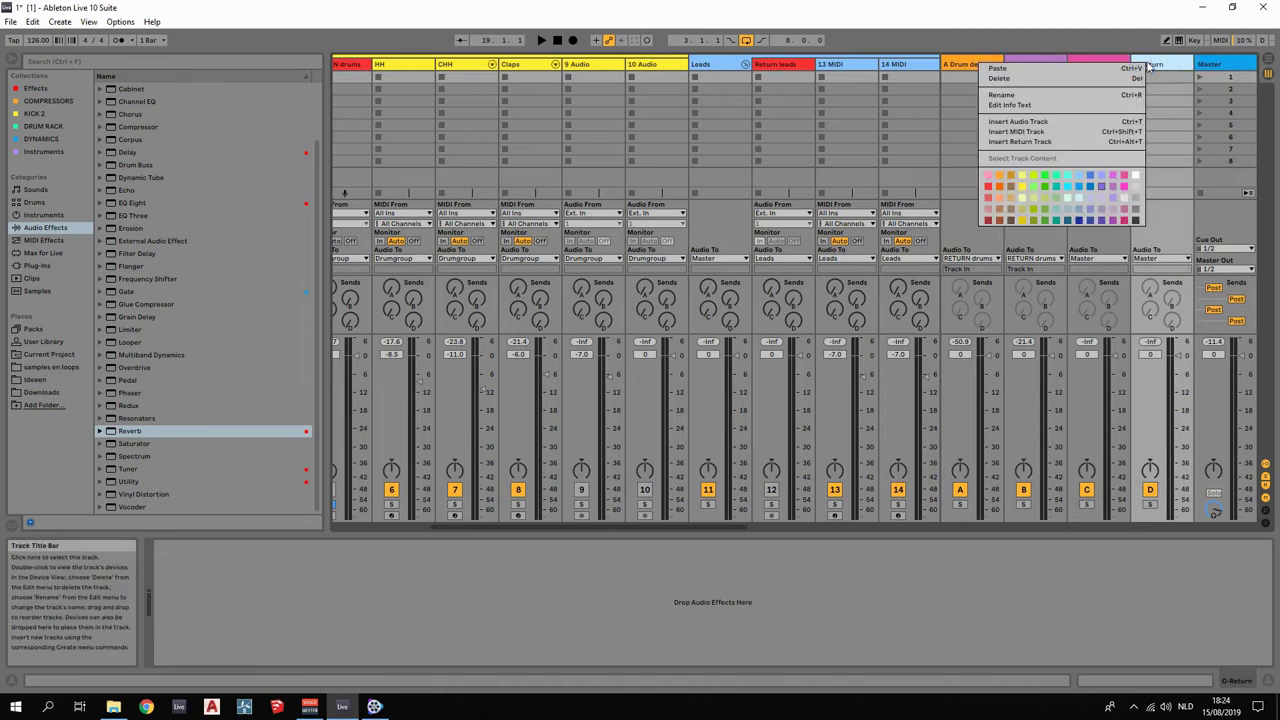
pyautogui.click(1038, 95)
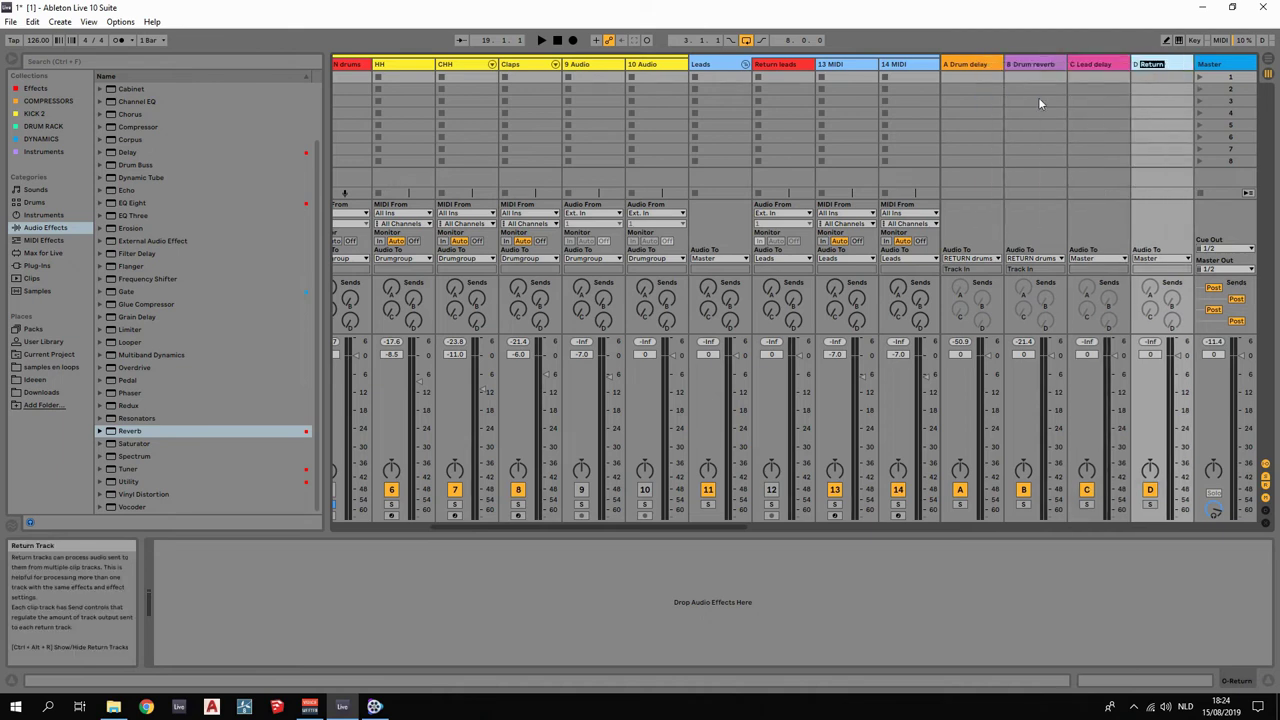
pyautogui.write('Lead reverb')
pyautogui.click(1082, 568)
# Copy the Delay device from the Drum delay return to the Lead delay return.
pyautogui.click(980, 66)
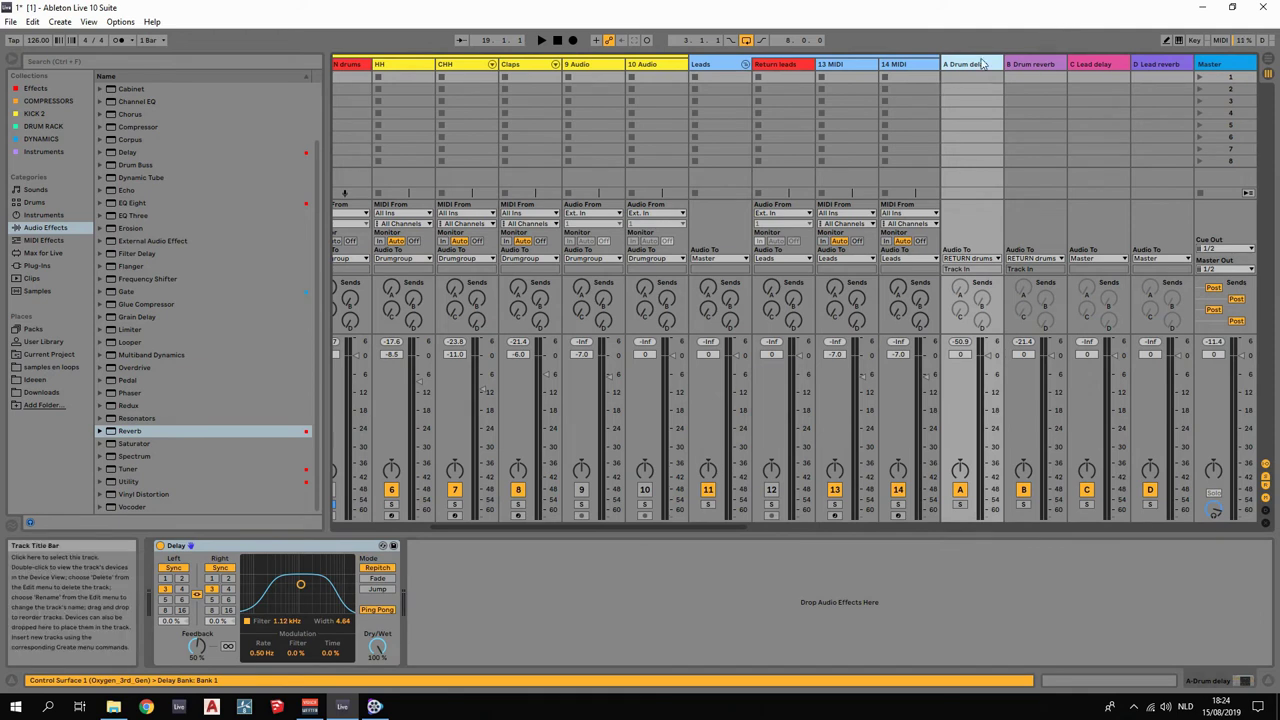
pyautogui.rightClick(312, 545)
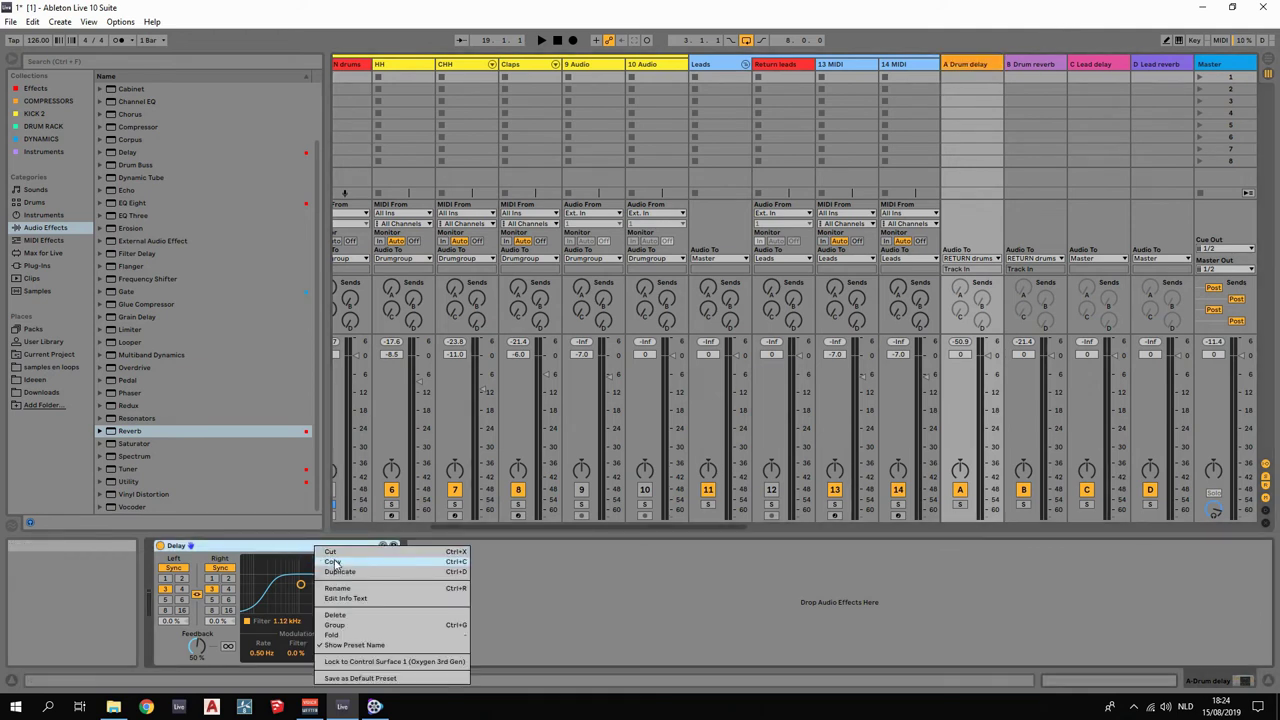
pyautogui.click(336, 567)
pyautogui.click(1106, 65)
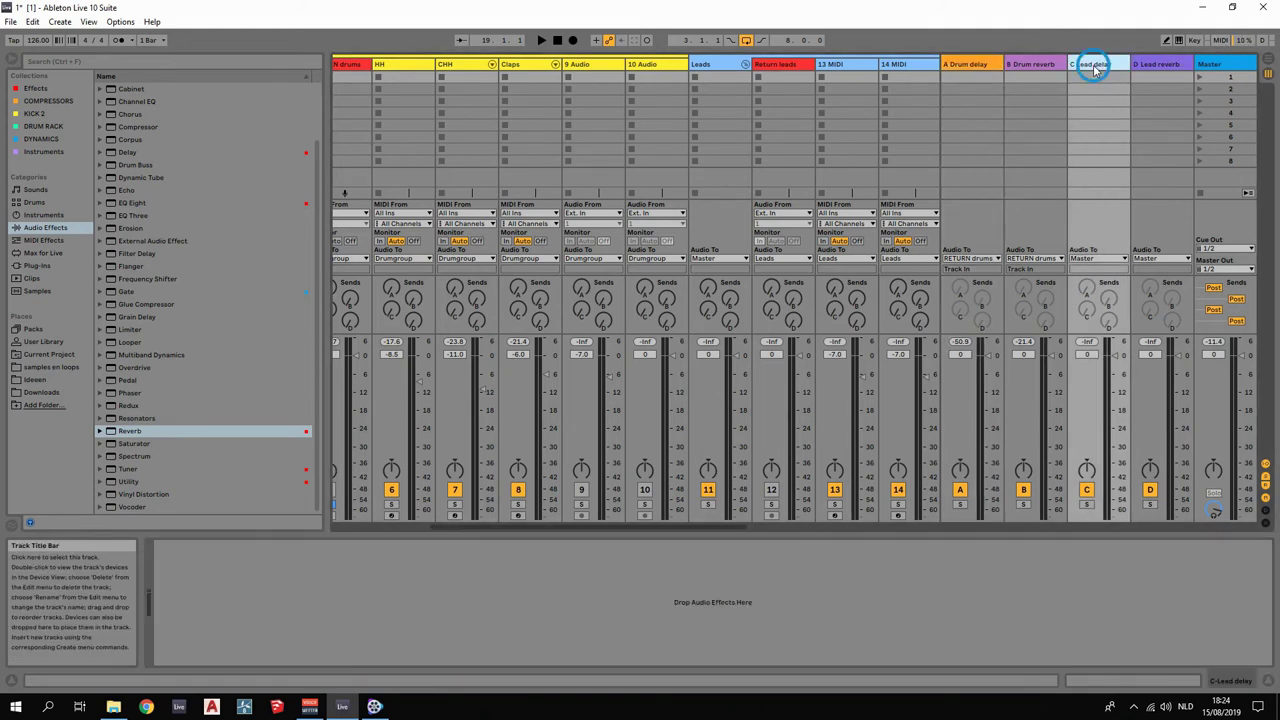
pyautogui.rightClick(607, 554)
pyautogui.click(628, 559)
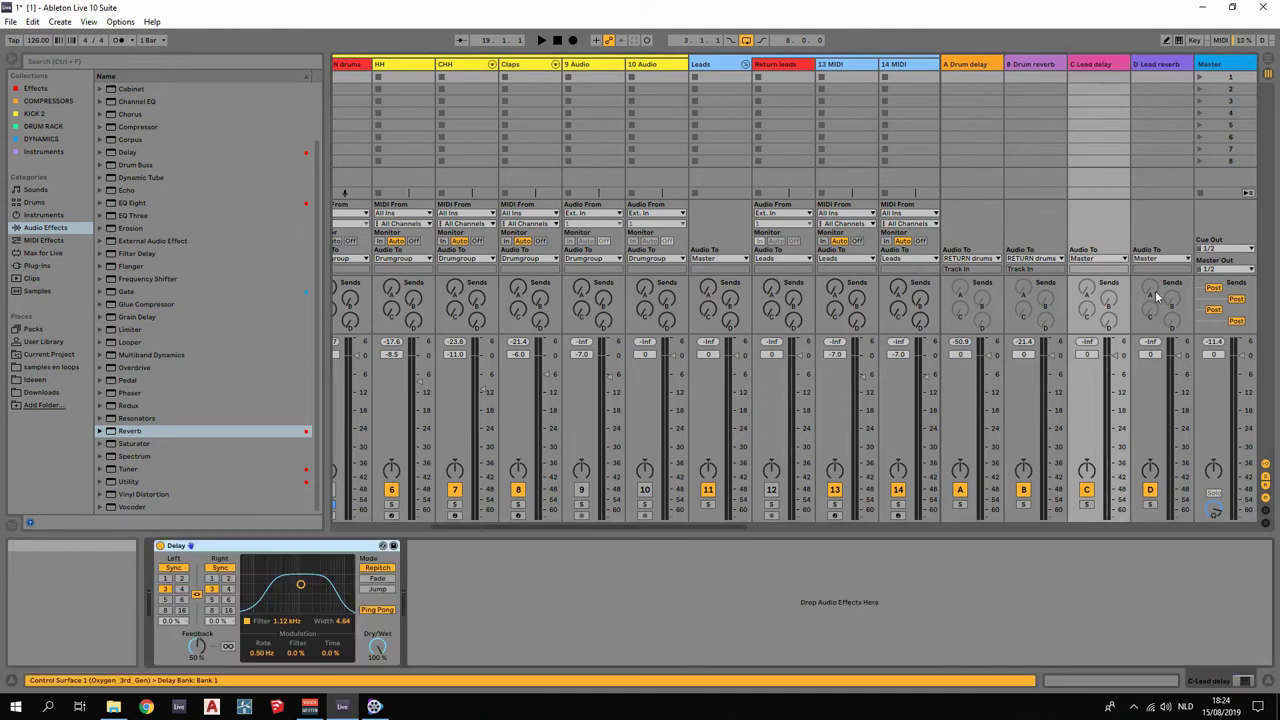
# Copy the Reverb device from the Drum reverb return to the Lead reverb return.
pyautogui.click(1029, 66)
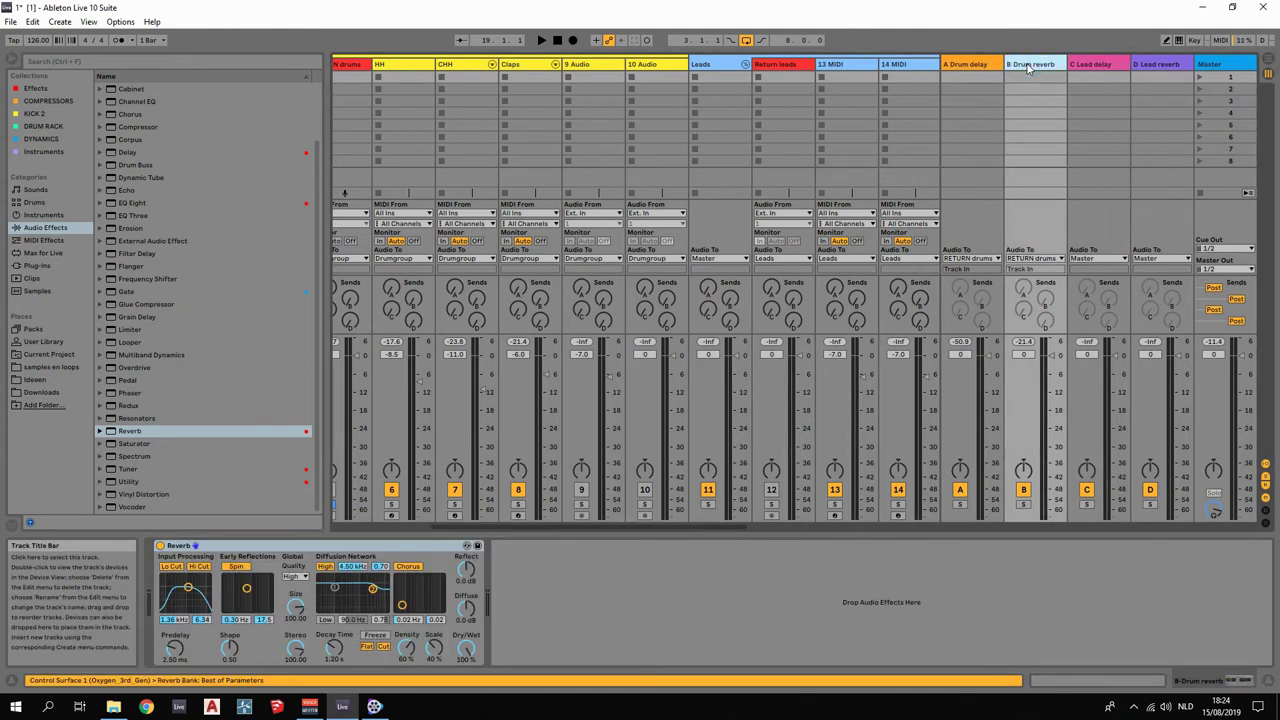
pyautogui.rightClick(412, 546)
pyautogui.click(437, 413)
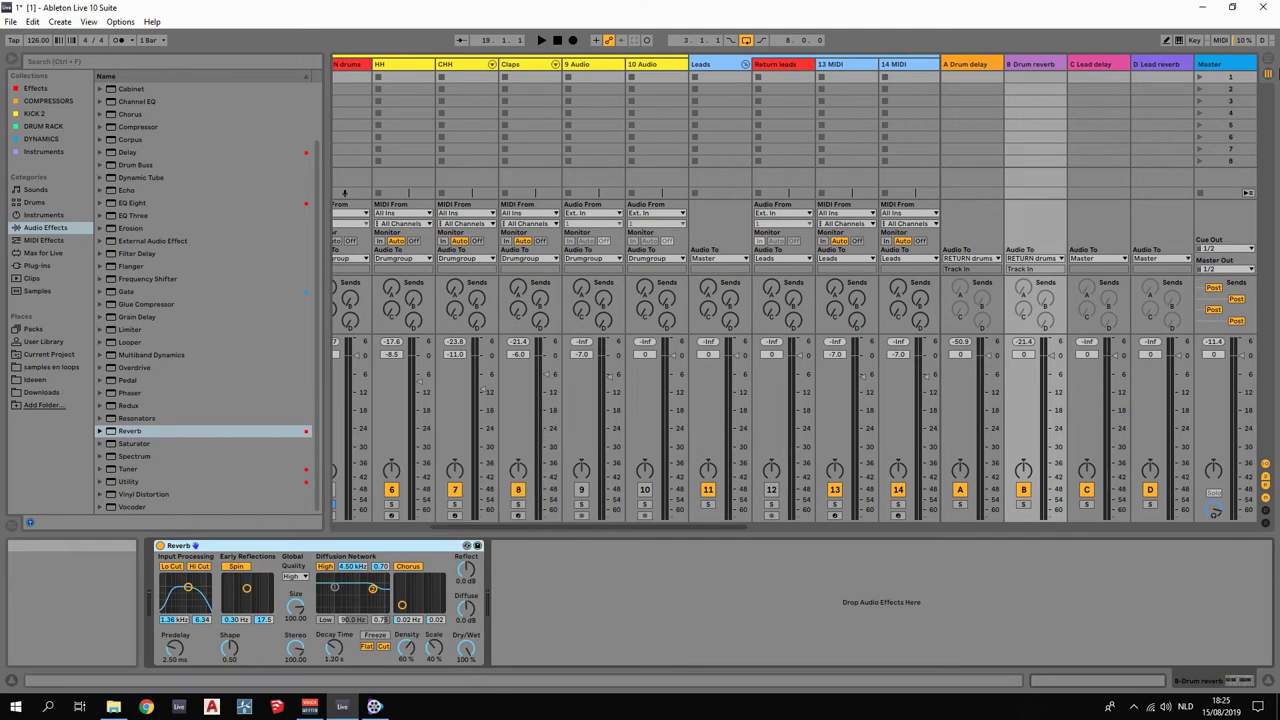
pyautogui.click(1163, 84)
pyautogui.rightClick(799, 614)
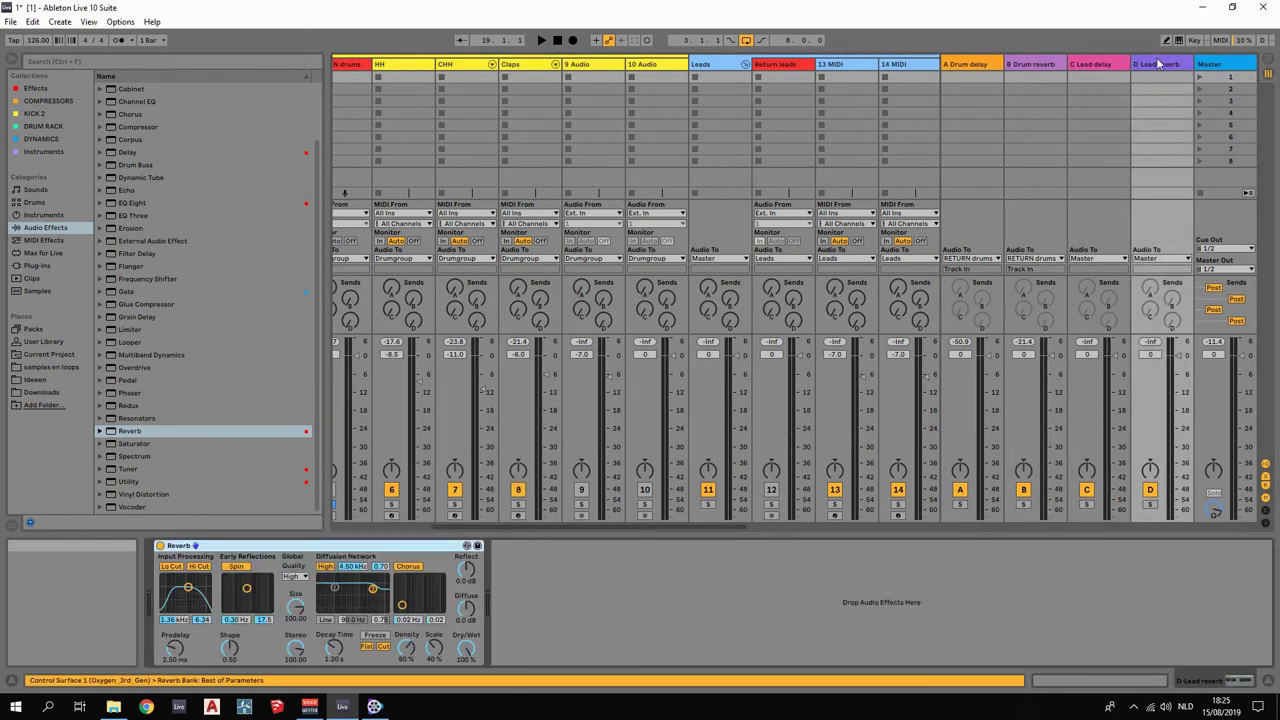
# Colour the Lead reverb and Lead delay return tracks light blue to match the Leads group.
pyautogui.rightClick(1160, 66)
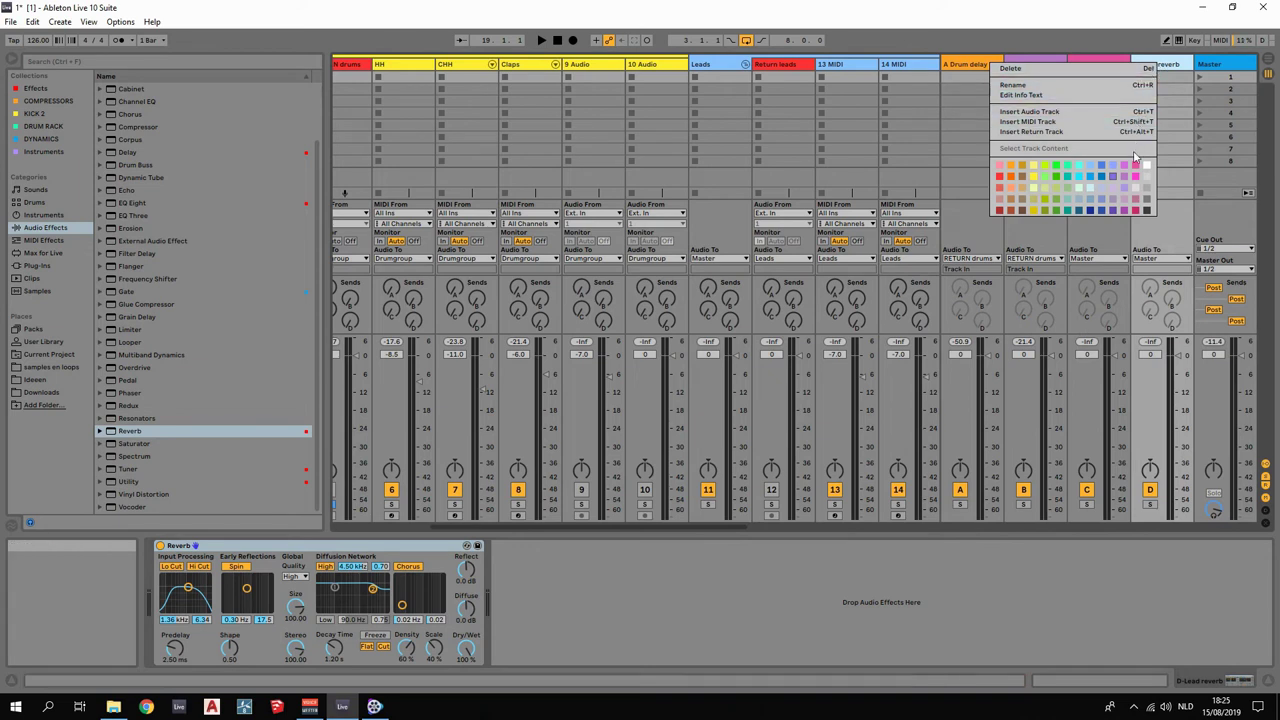
pyautogui.click(1089, 177)
pyautogui.rightClick(1101, 66)
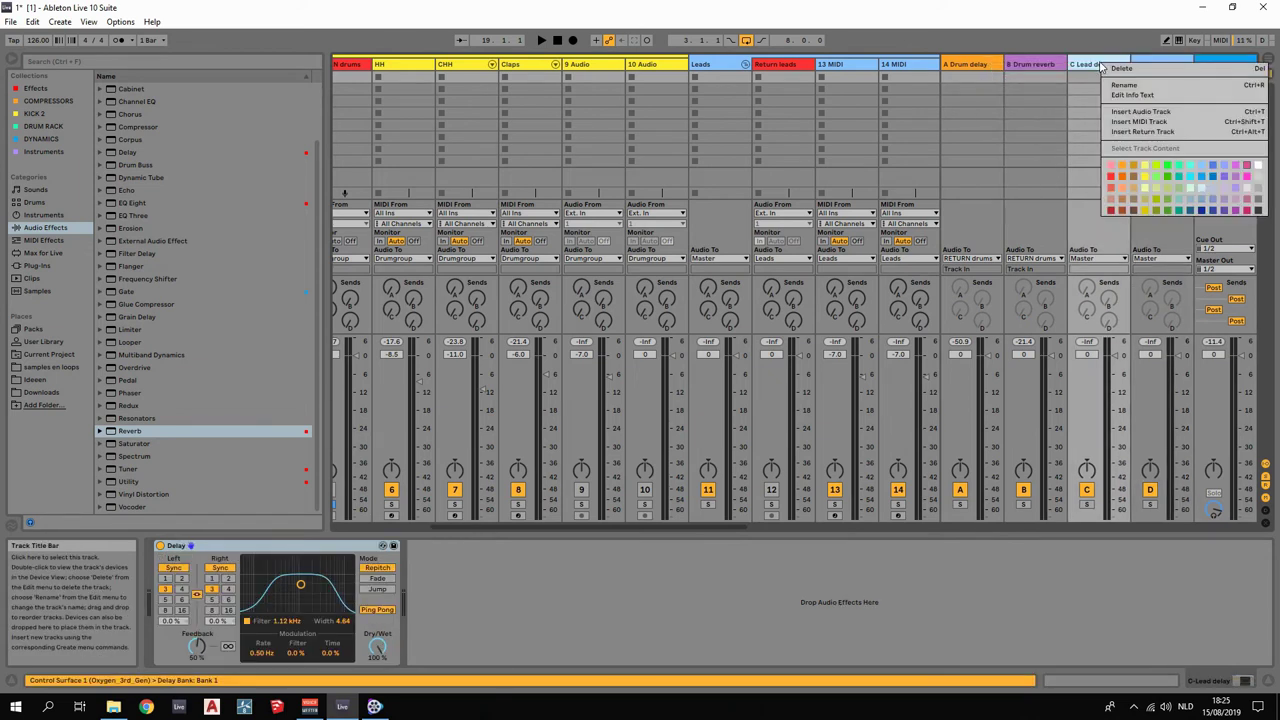
pyautogui.click(1201, 166)
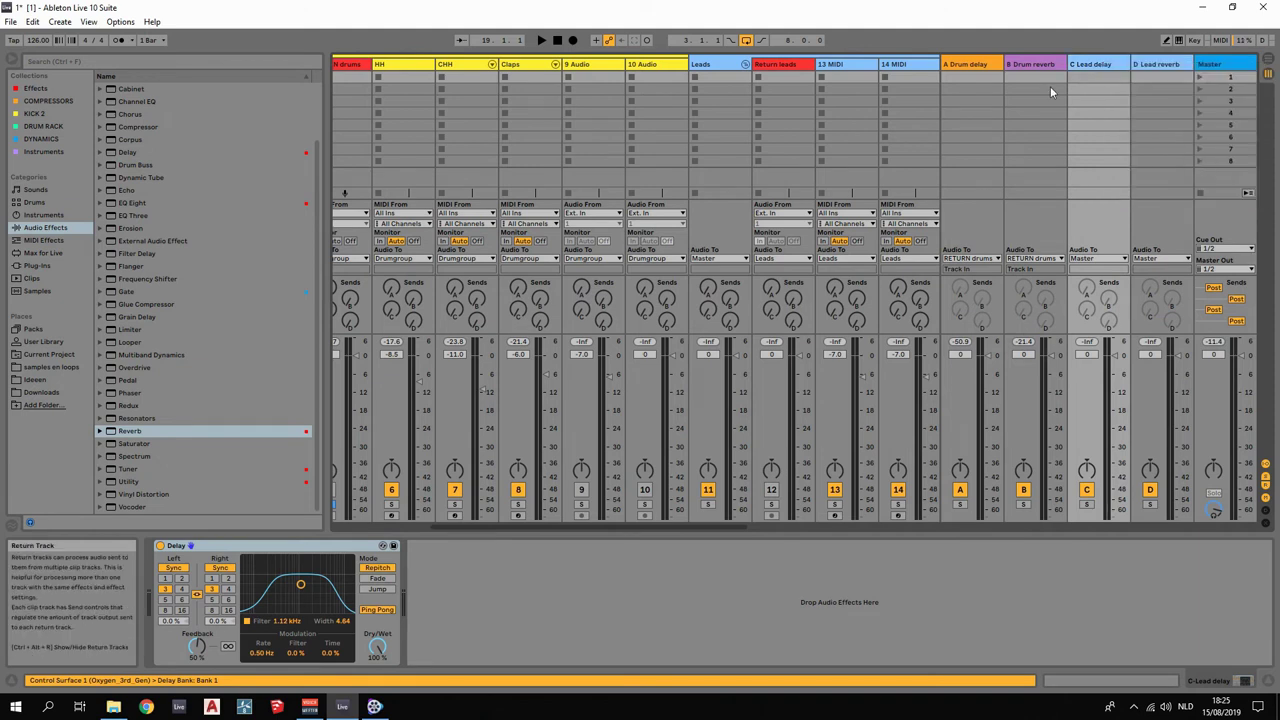
# Colour the Drum delay and Drum reverb return tracks yellow to match the Drumgroup.
pyautogui.rightClick(966, 66)
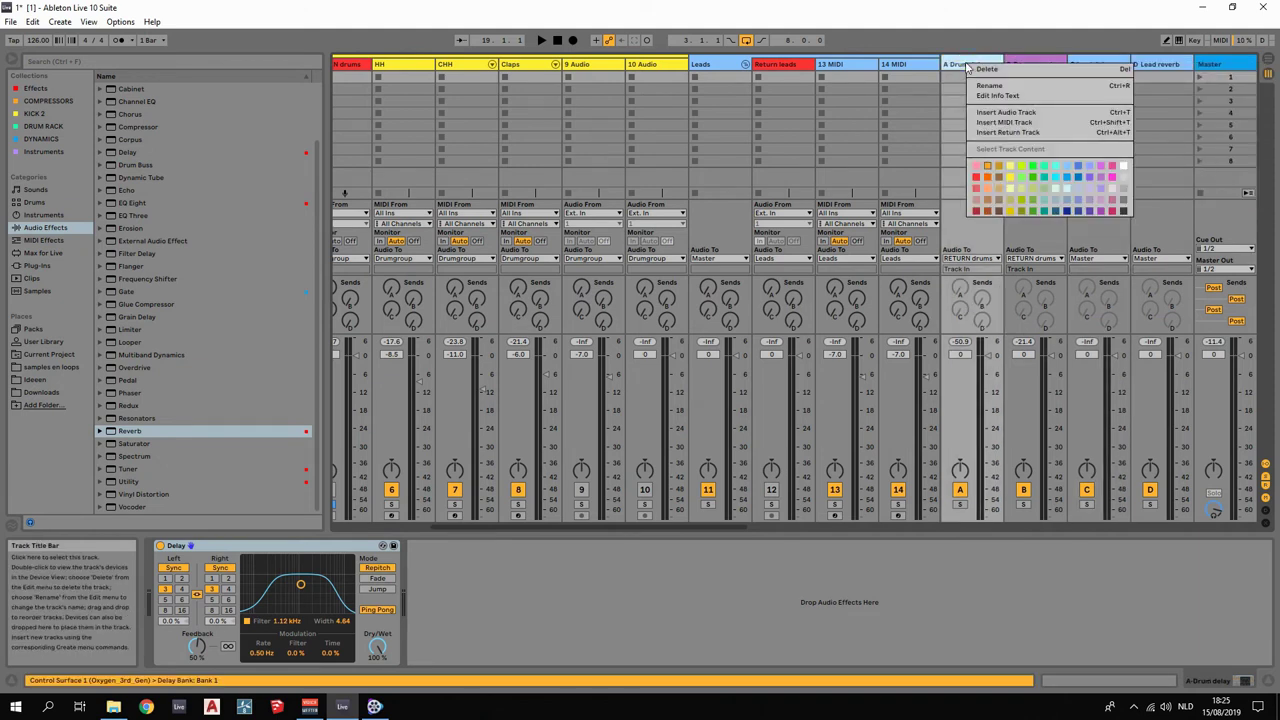
pyautogui.click(1011, 177)
pyautogui.rightClick(1024, 68)
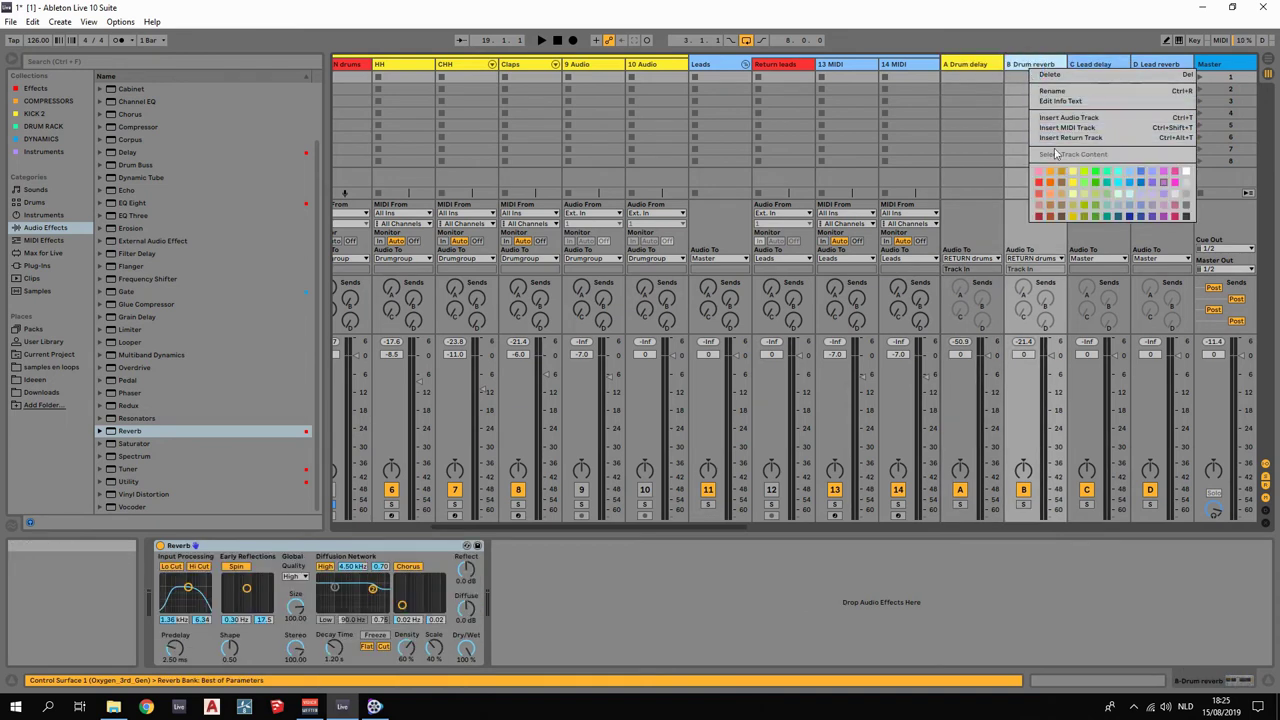
pyautogui.click(1077, 186)
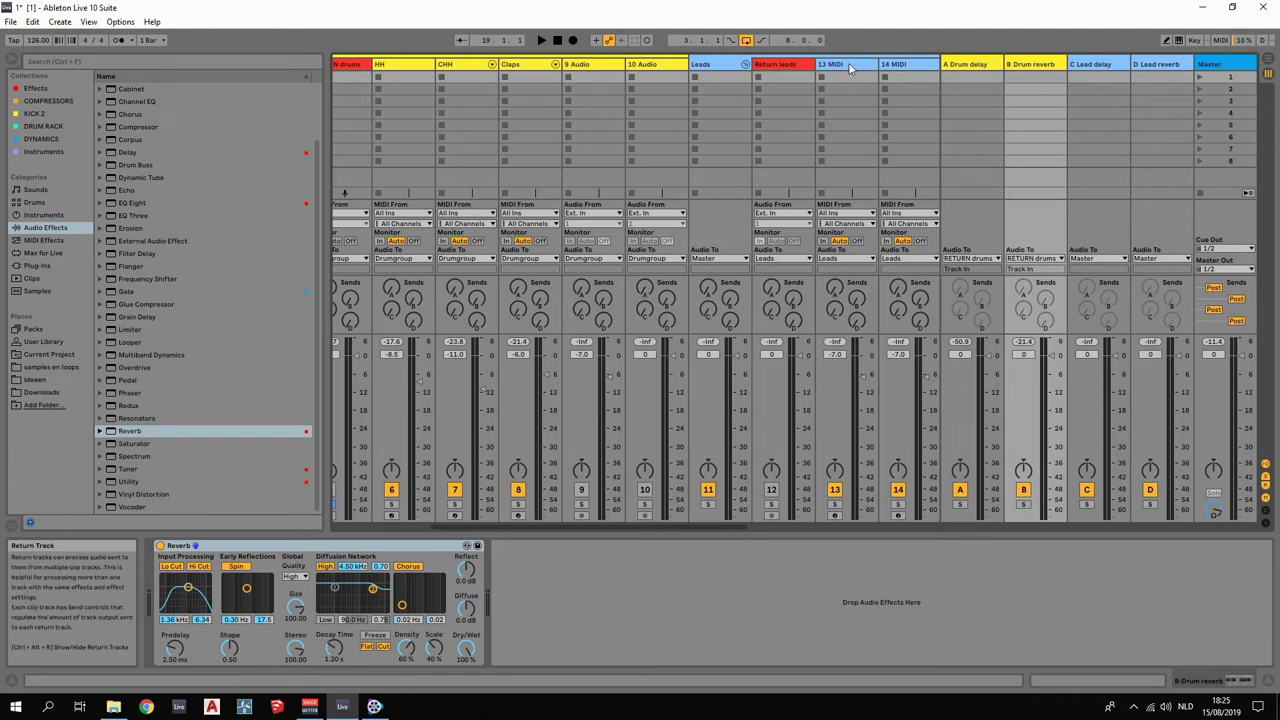
# Route the audio output of the Lead delay and Lead reverb returns to the Return leads track.
pyautogui.click(1112, 259)
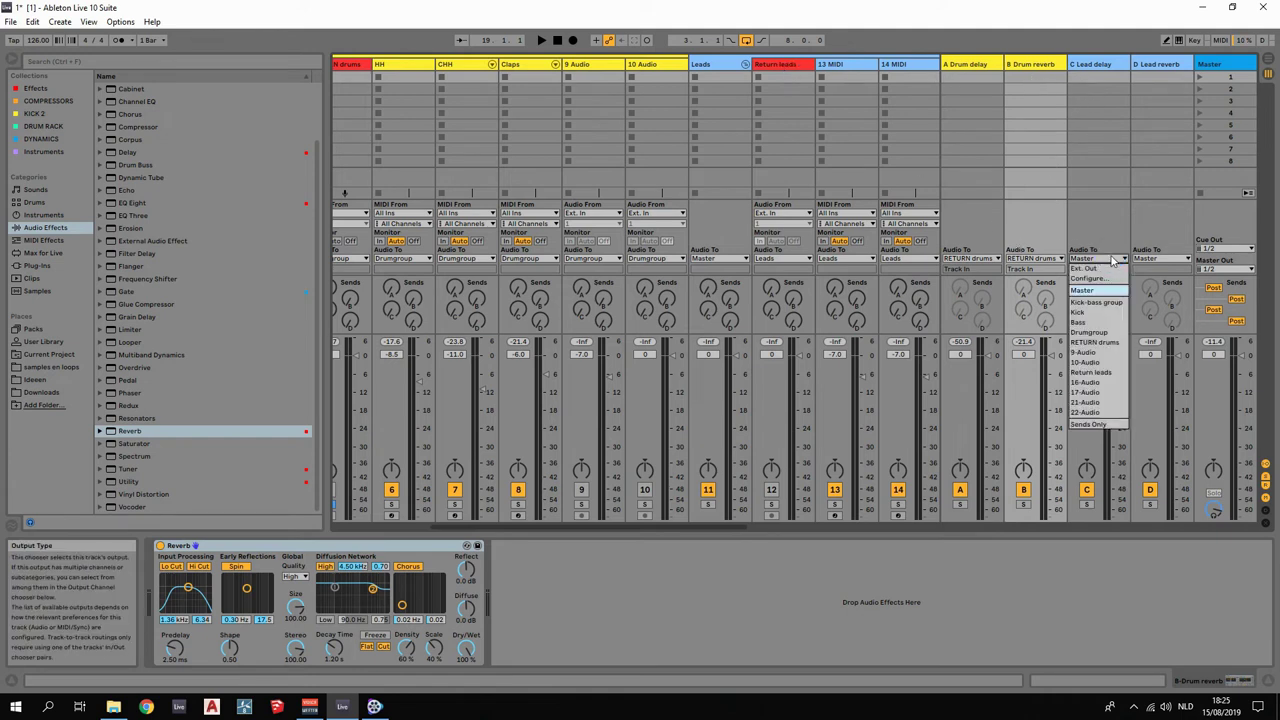
pyautogui.click(1106, 377)
pyautogui.click(1160, 259)
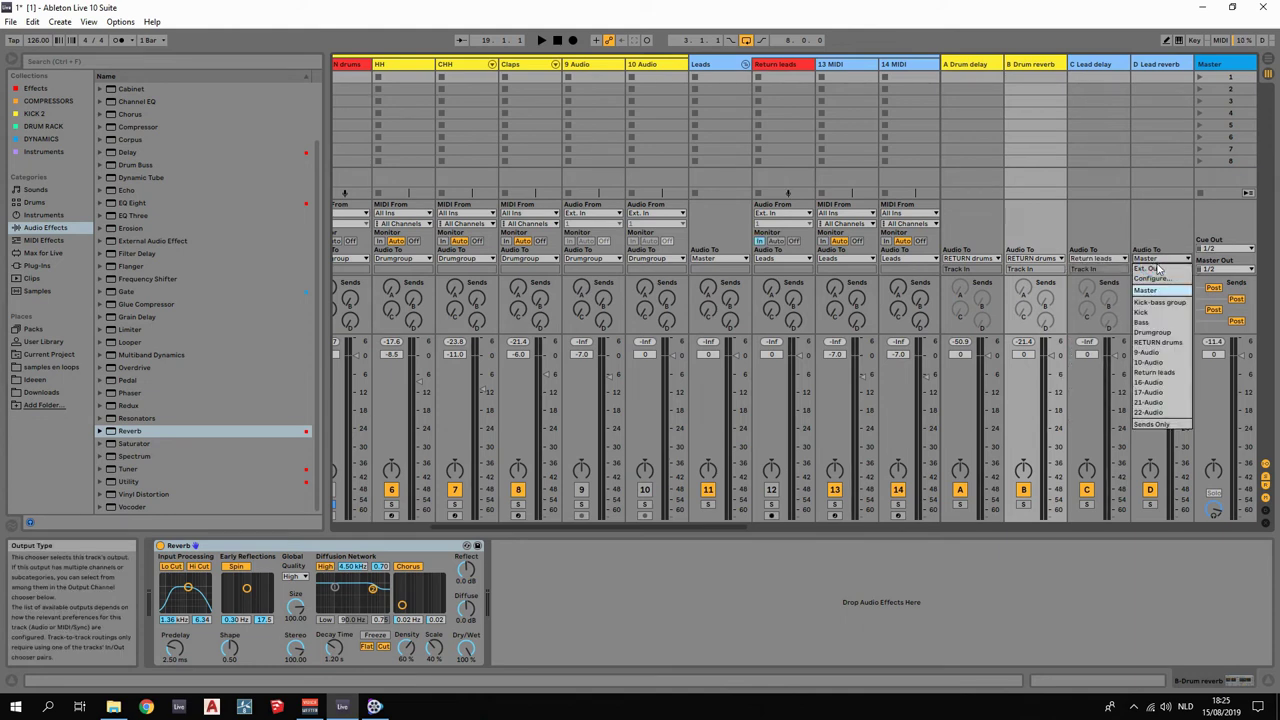
pyautogui.click(1152, 372)
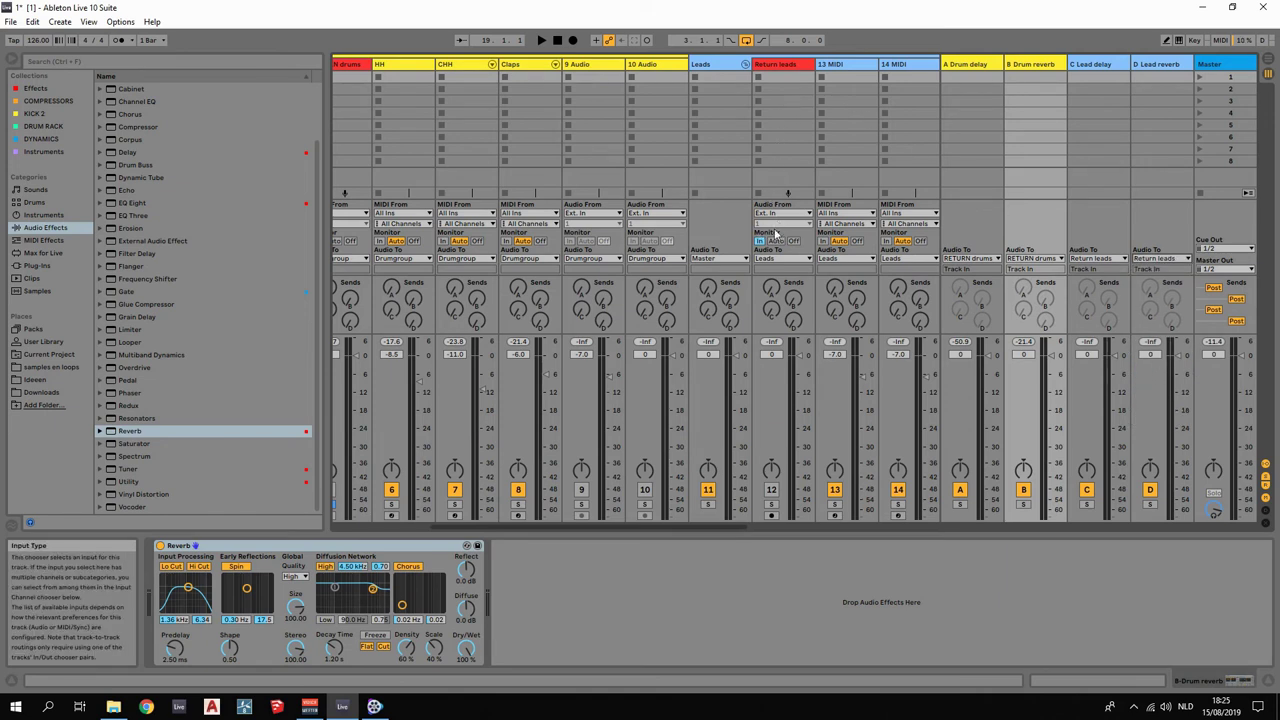
pyautogui.click(781, 66)
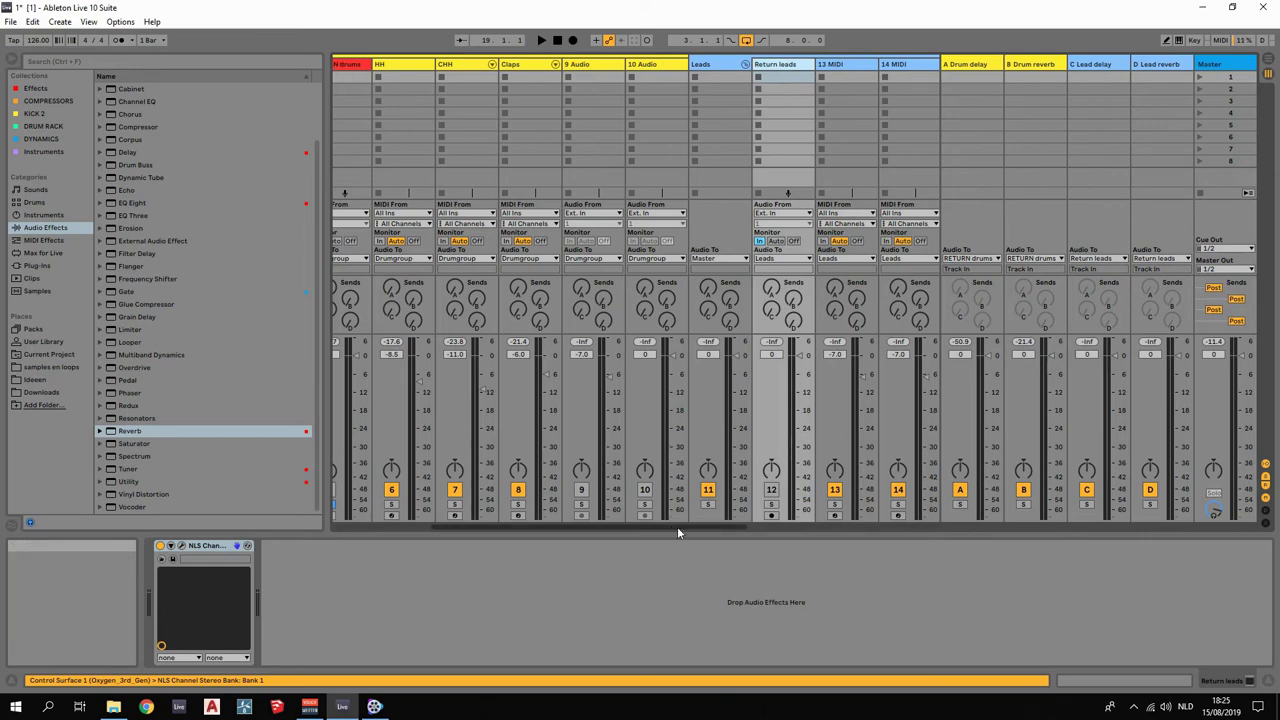
pyautogui.moveTo(678, 533); pyautogui.dragTo(605, 527)
pyautogui.click(405, 64)
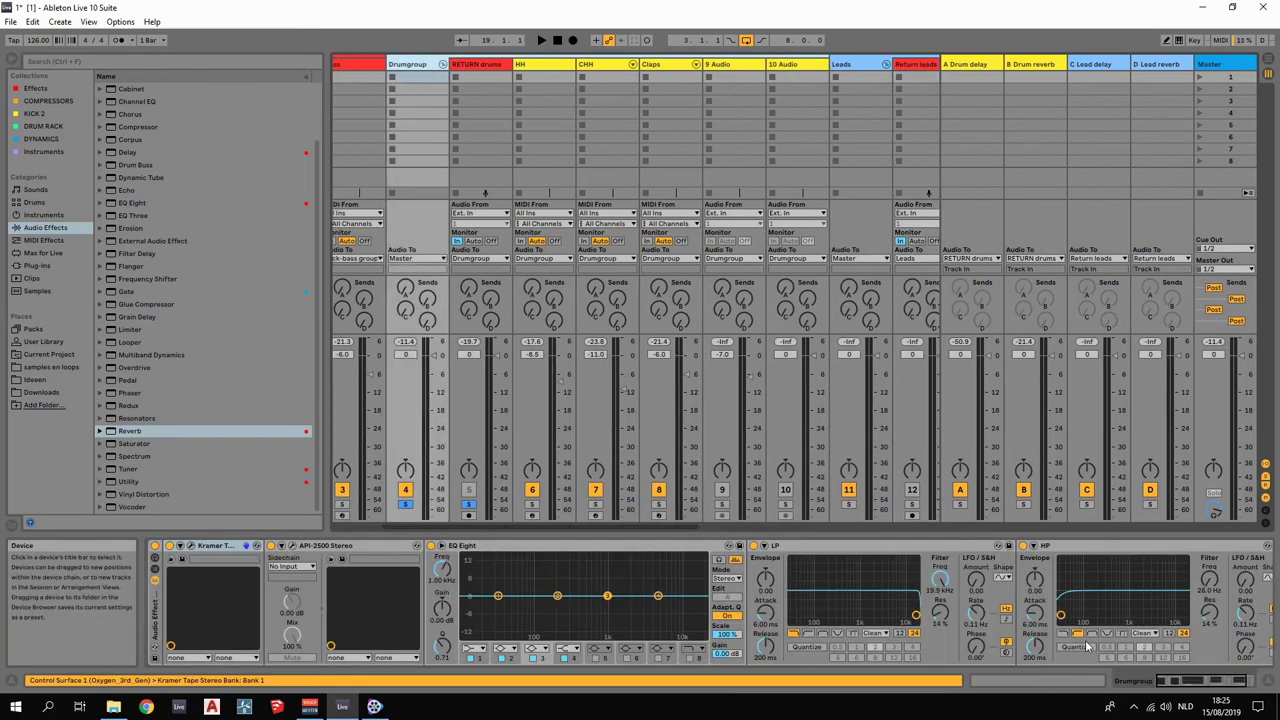
pyautogui.click(898, 547)
pyautogui.click(1131, 545)
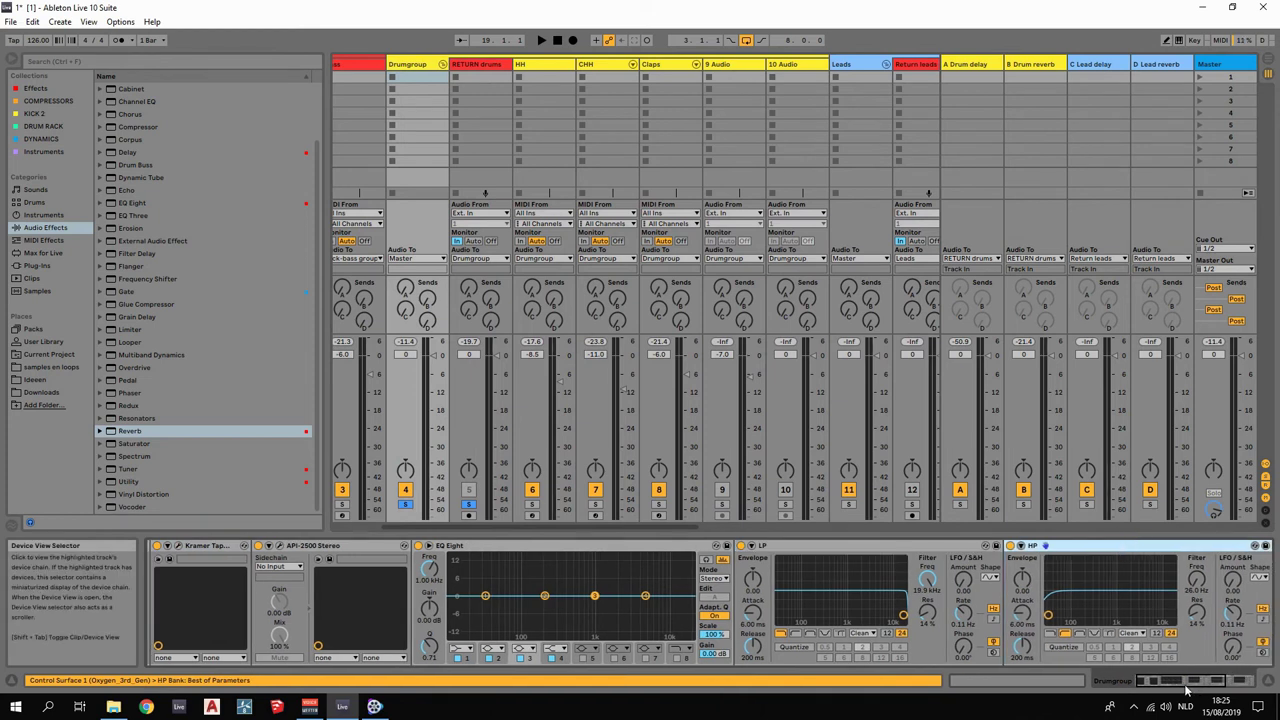
pyautogui.moveTo(1187, 682); pyautogui.dragTo(1217, 679)
pyautogui.click(1089, 549)
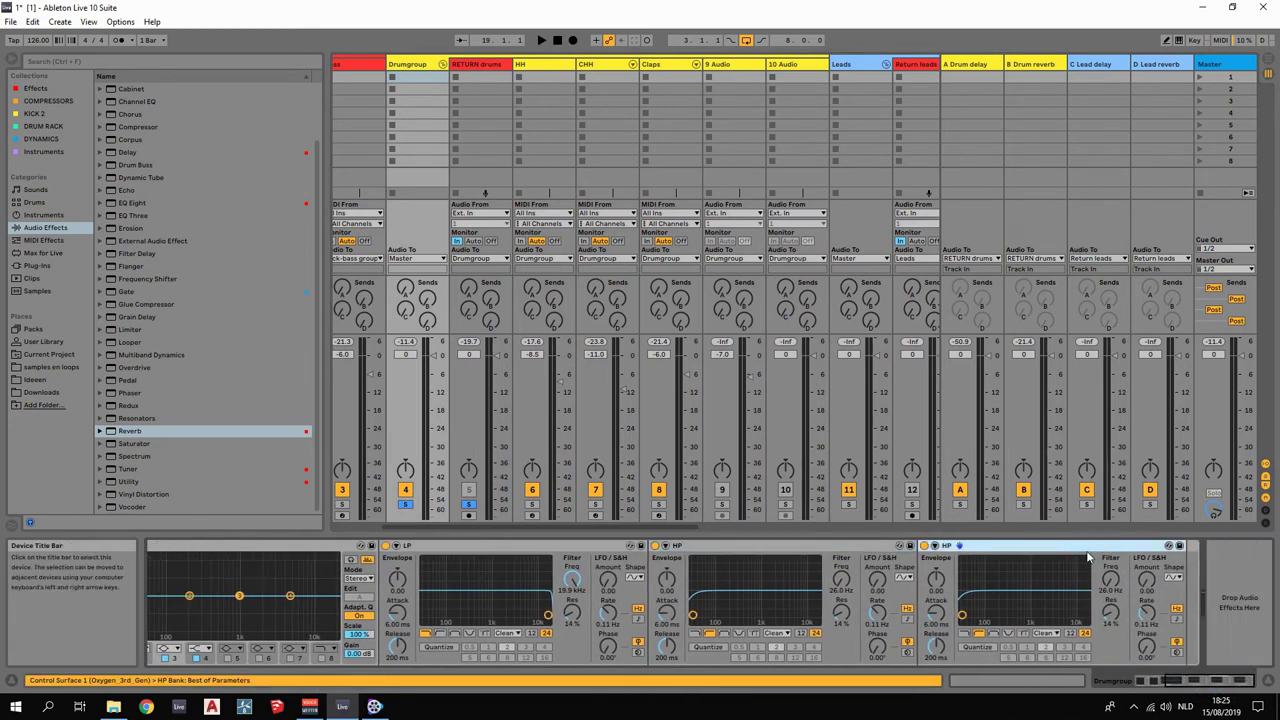
pyautogui.press('Delete')
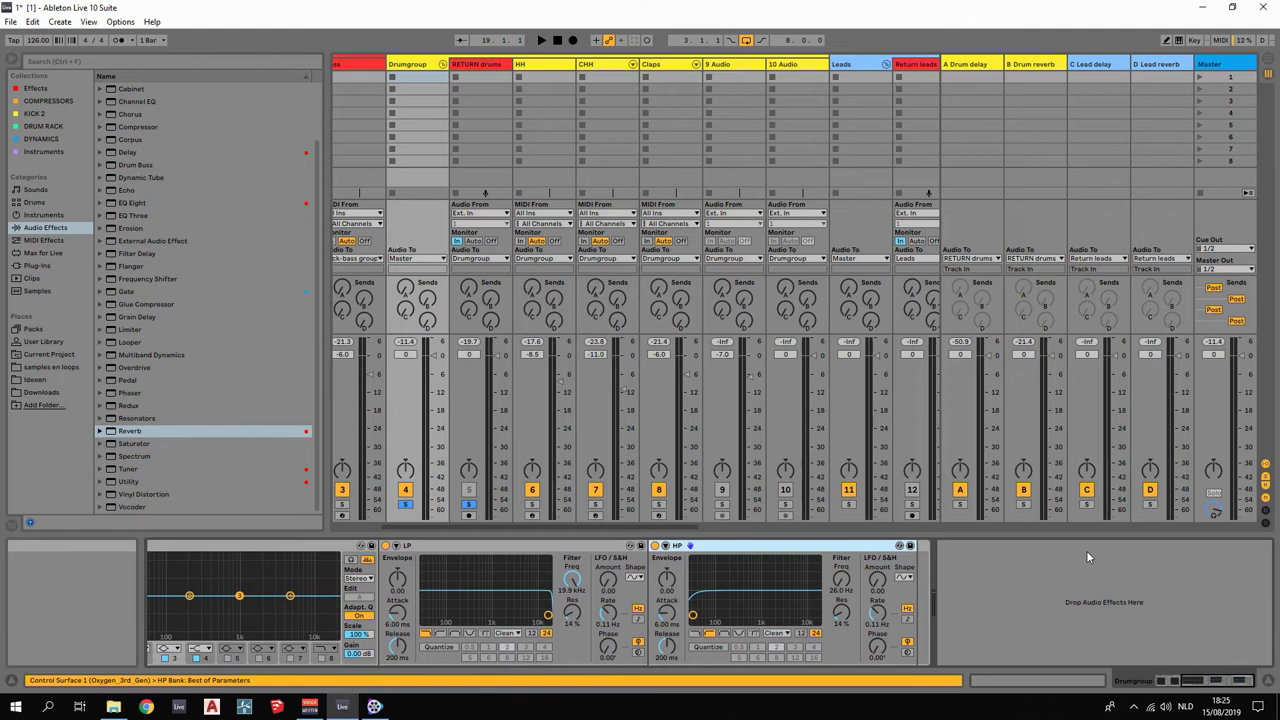
# Copy the LP and HP filters from the Drumgroup to the Leads group, after its Kramer Tape device.
pyautogui.click(563, 547)
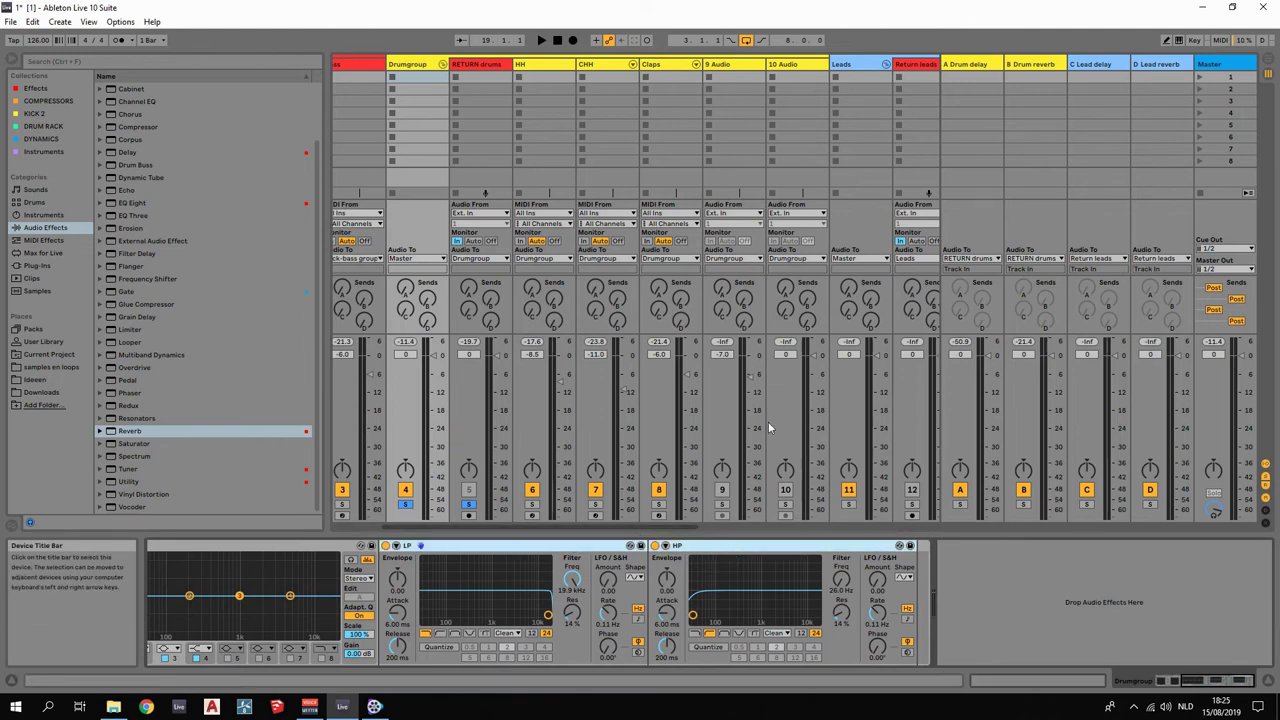
pyautogui.click(855, 68)
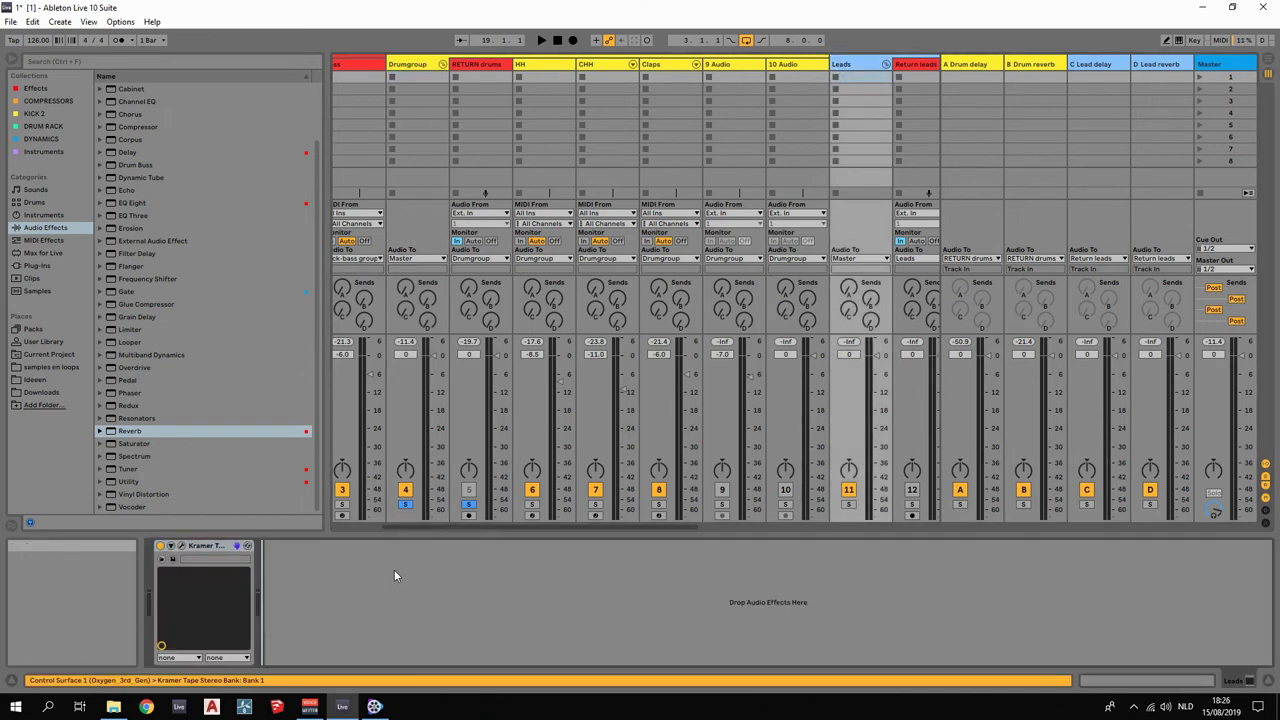
pyautogui.hotkey('ctrl', 'v')
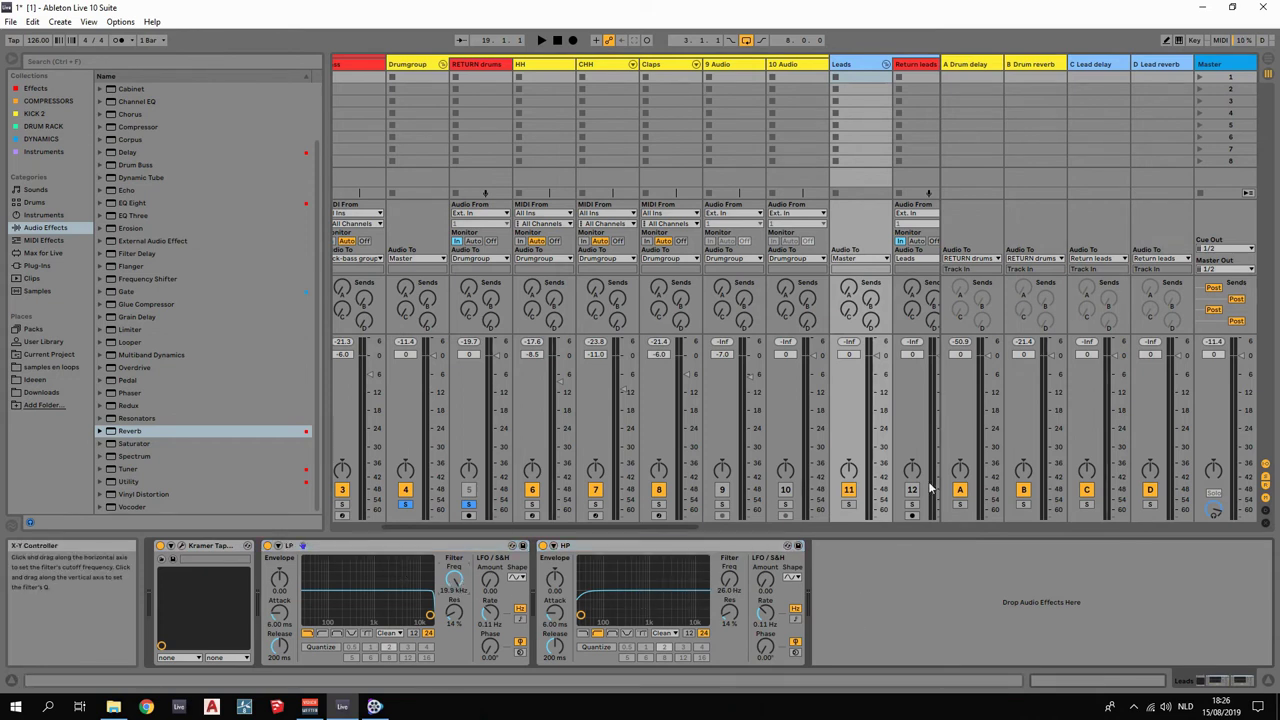
pyautogui.click(1008, 582)
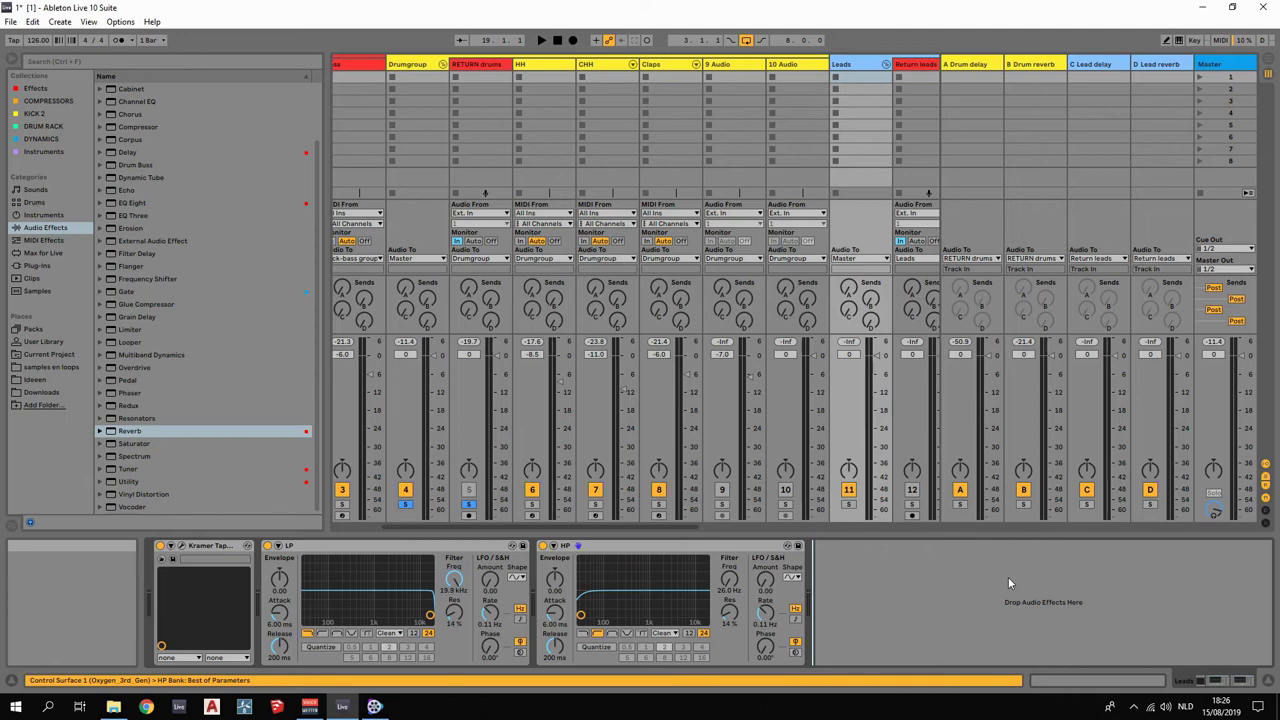
# Switch to the Arrangement view and turn off solo on the Drumgroup.
pyautogui.press('Tab')
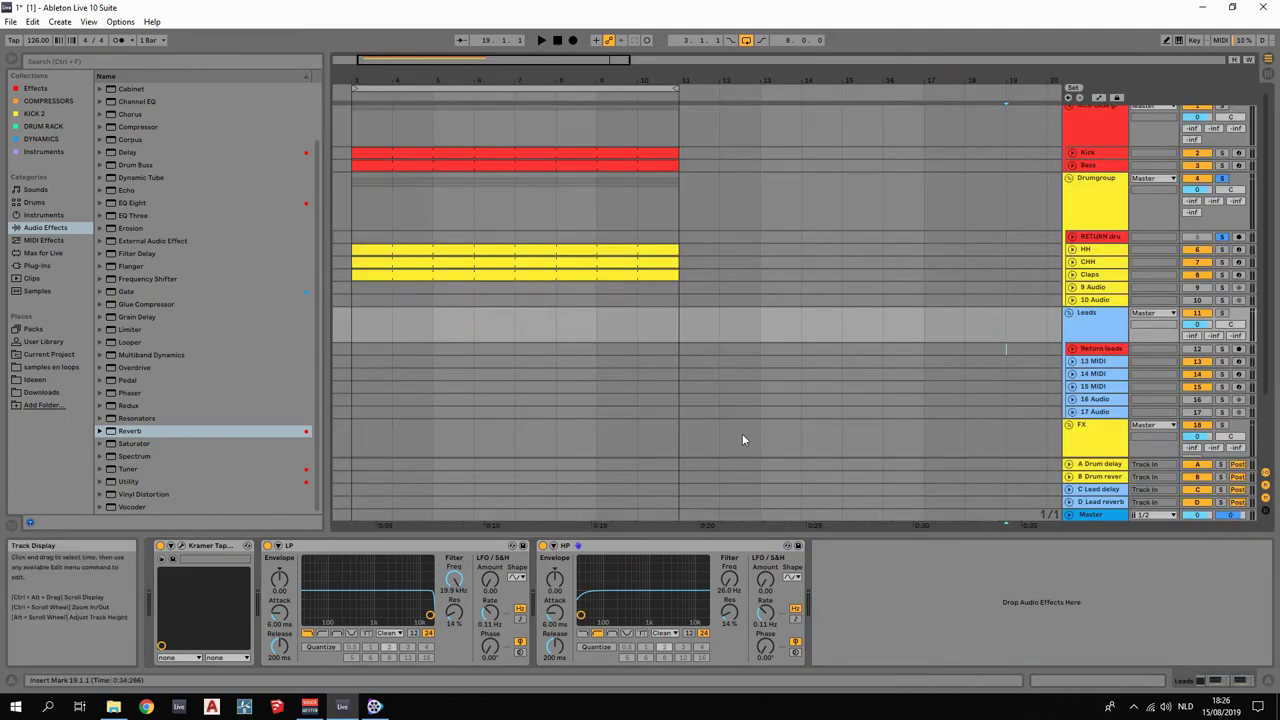
pyautogui.click(1222, 185)
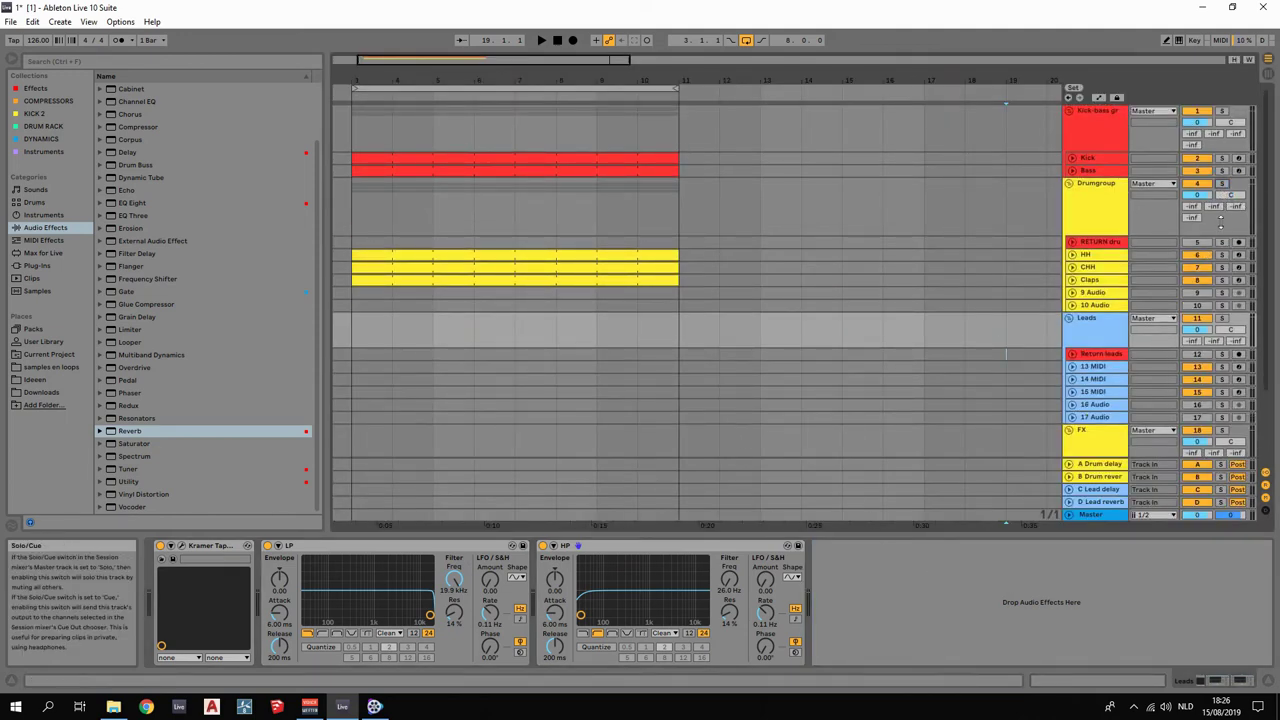
pyautogui.scroll(-5, 1197, 305)
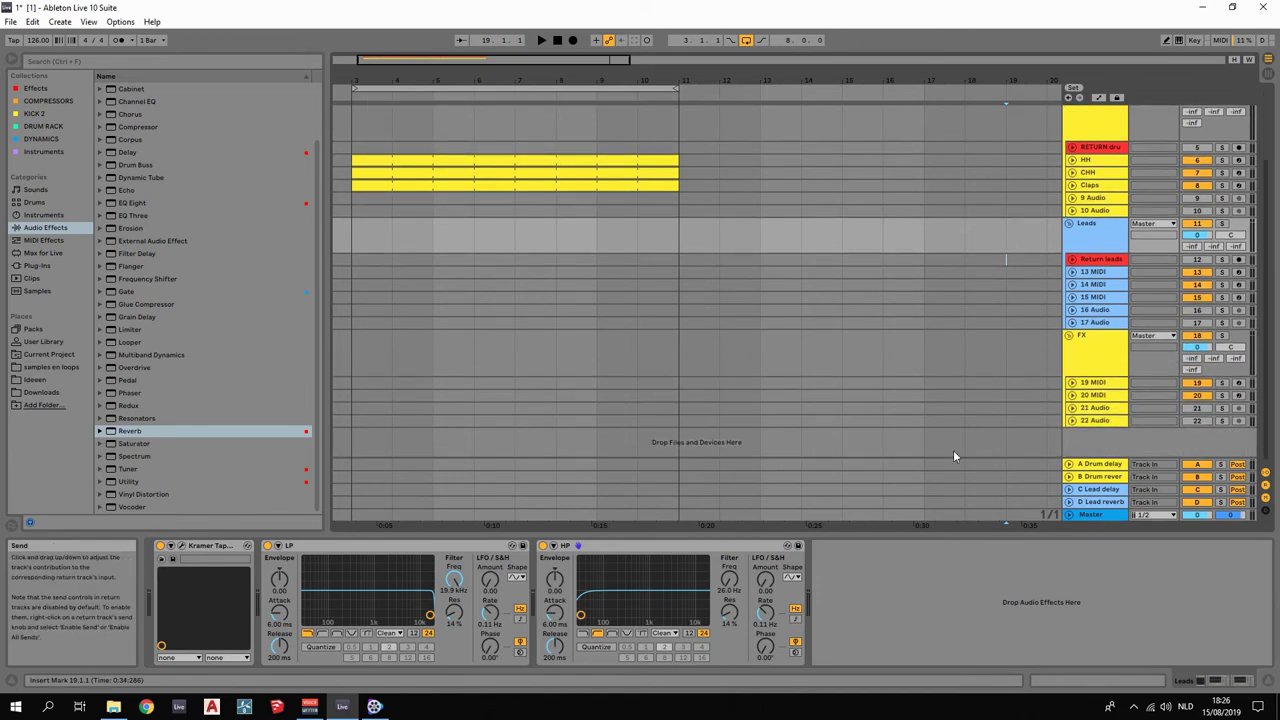
# Add the NLS Buss Stereo plug-in from WaveShell1-VST 10.0_x64 to the Master track.
pyautogui.click(1092, 514)
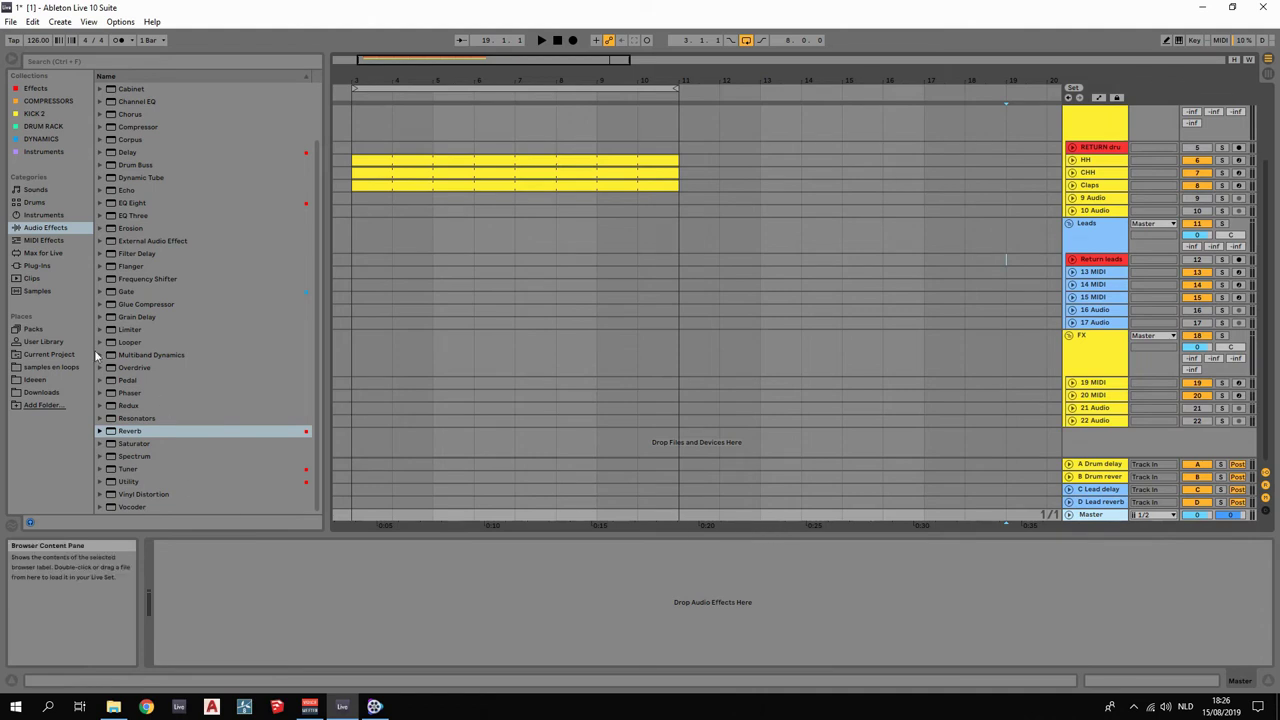
pyautogui.click(38, 266)
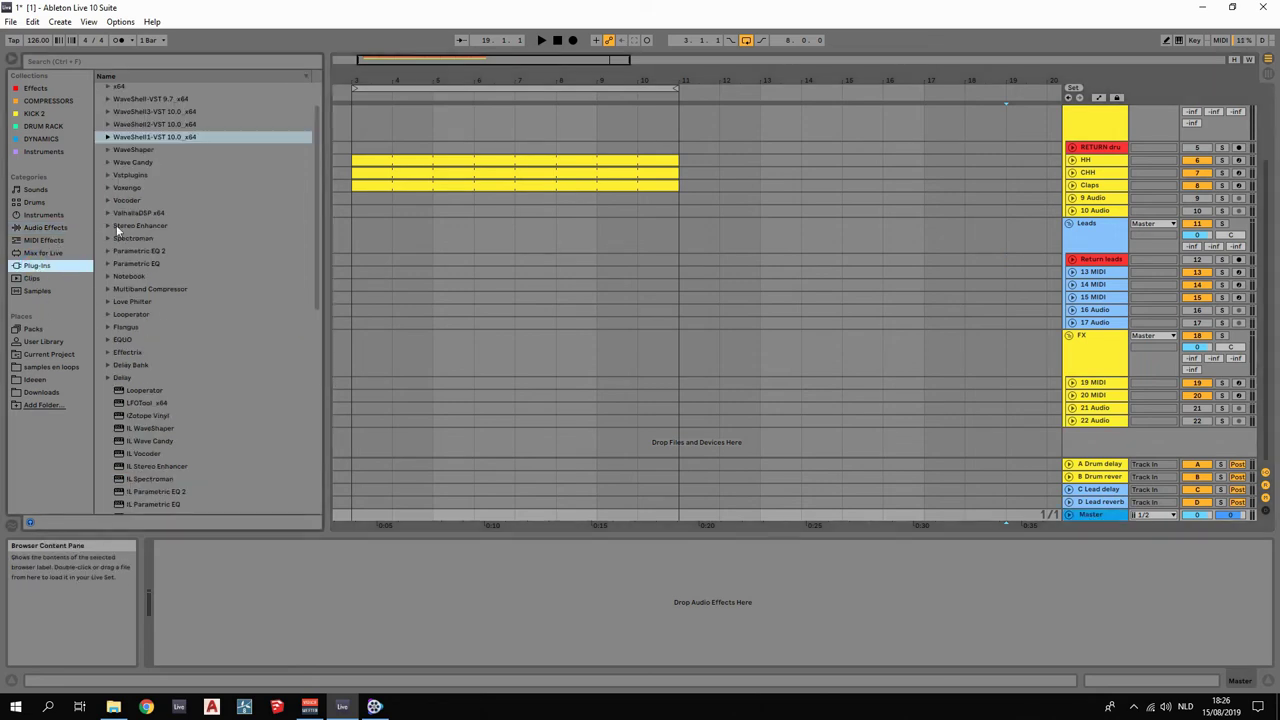
pyautogui.click(107, 137)
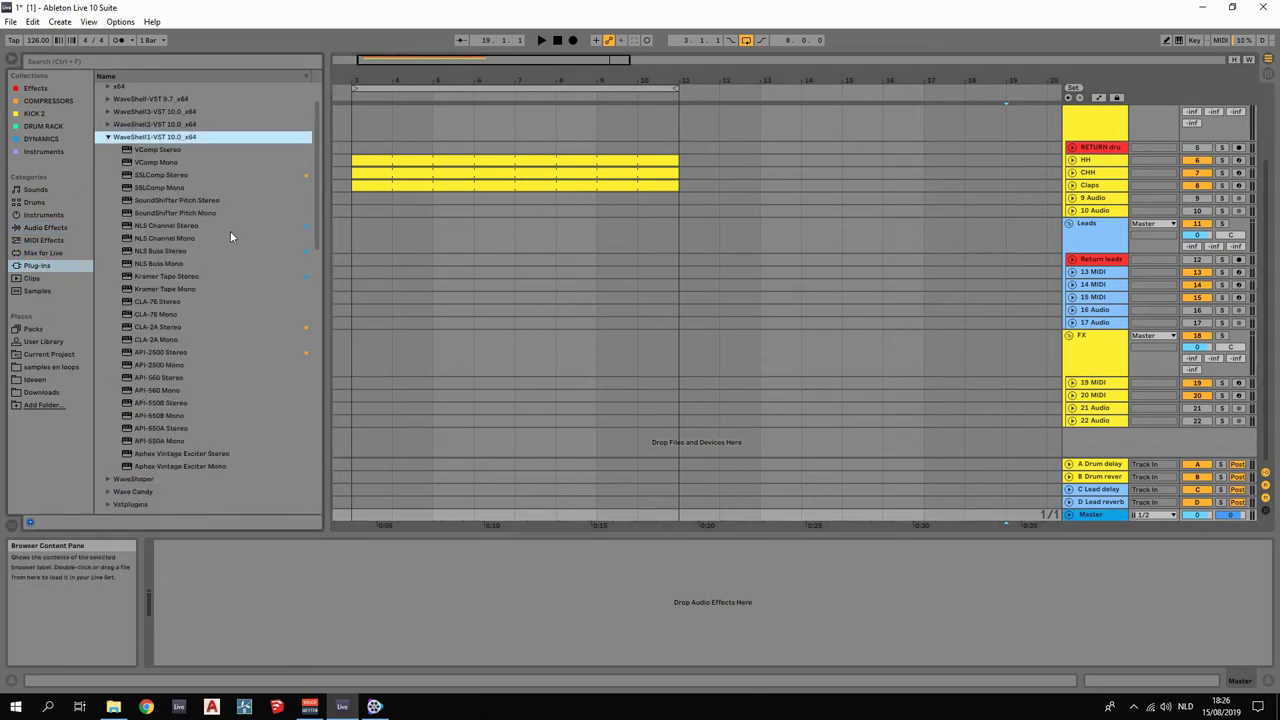
pyautogui.scroll(-1, 231, 240)
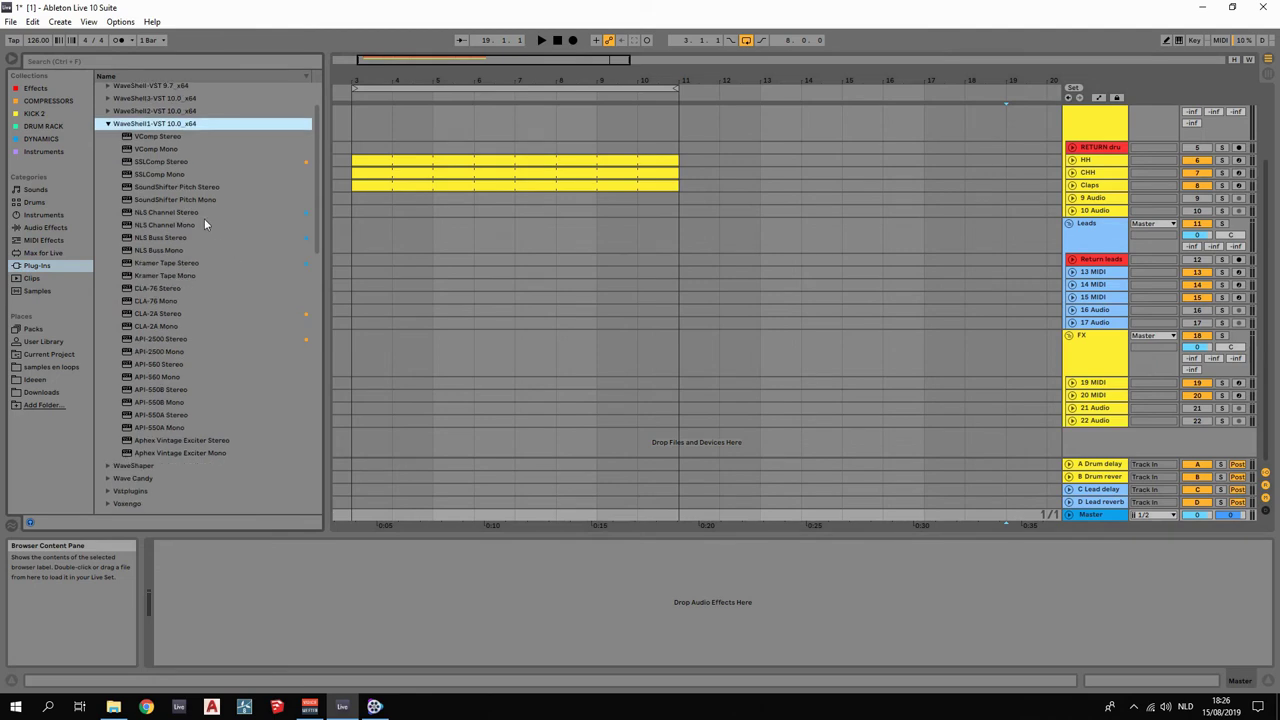
pyautogui.click(165, 214)
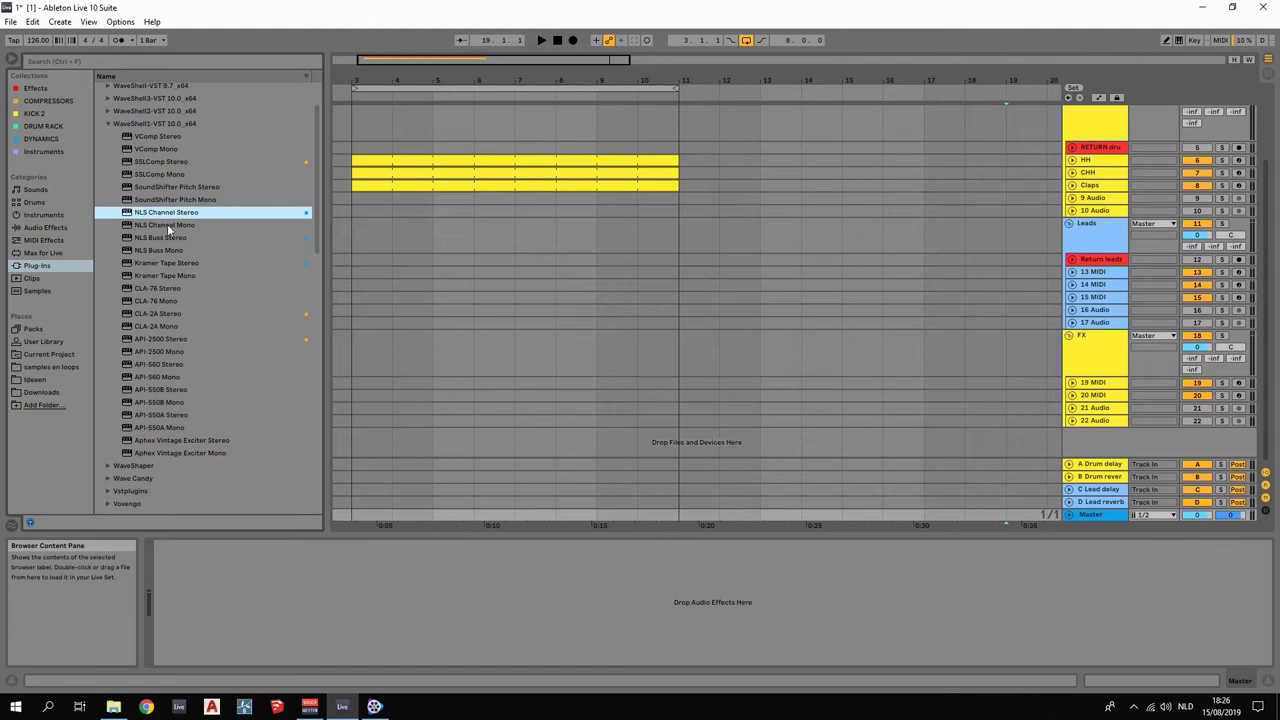
pyautogui.click(172, 238)
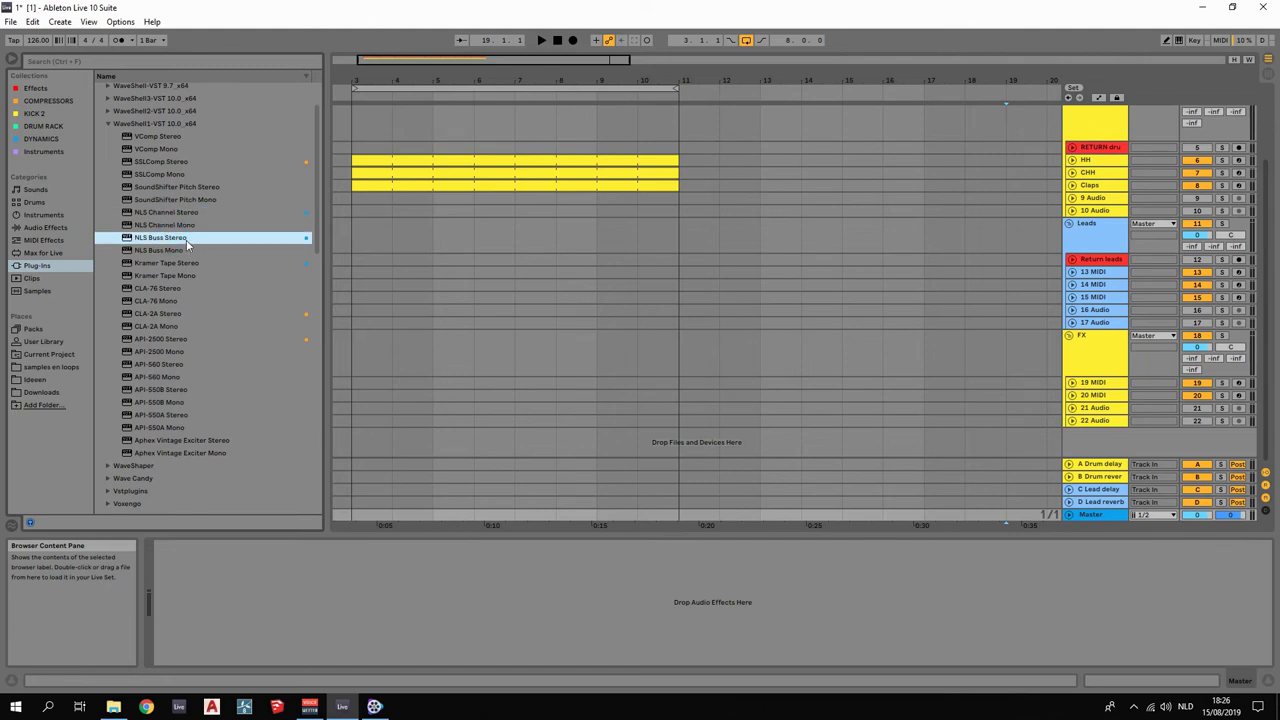
pyautogui.moveTo(166, 243); pyautogui.dragTo(236, 590)
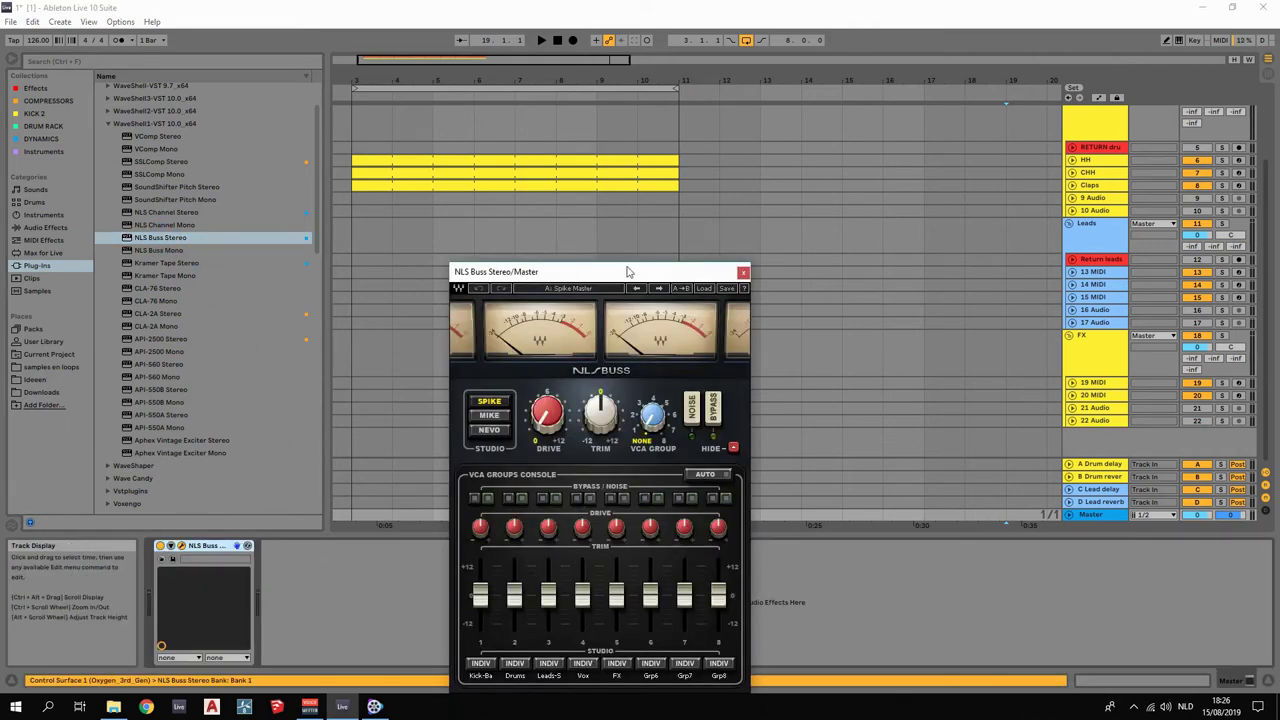
# Set the studio model of the Master's NLS Buss to Nevo and start playback.
pyautogui.moveTo(629, 274); pyautogui.dragTo(540, 176)
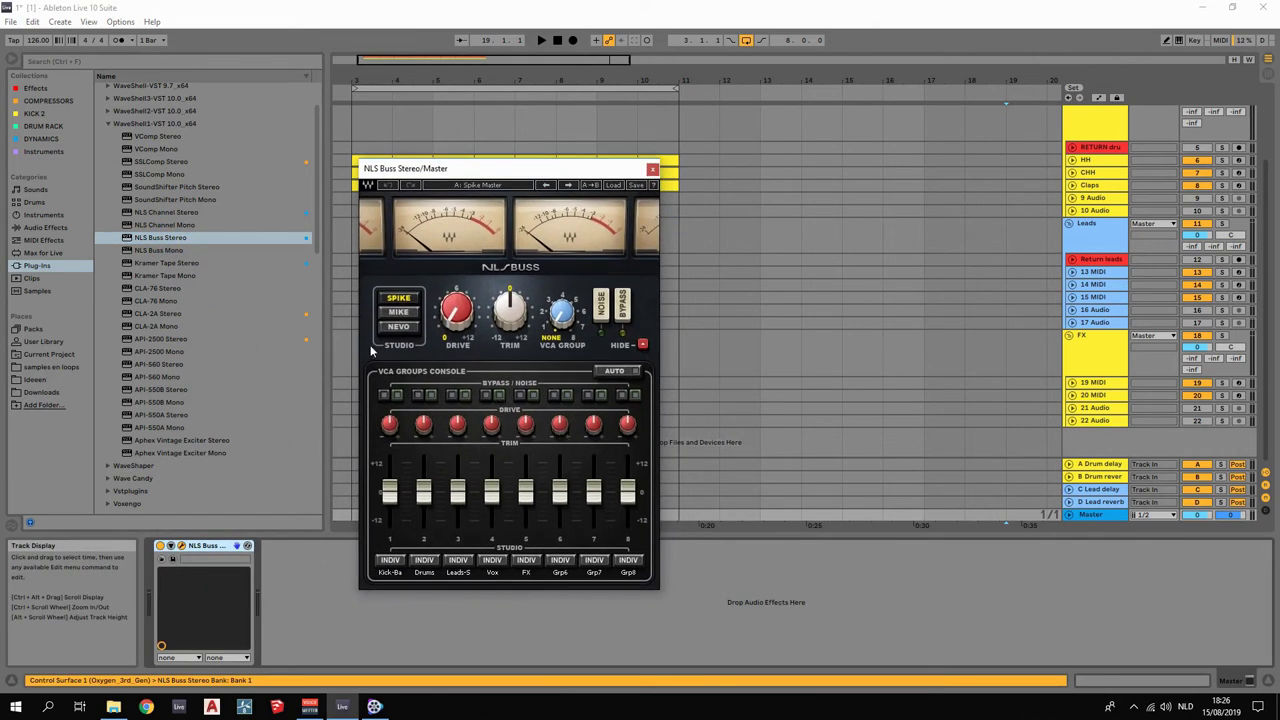
pyautogui.click(398, 328)
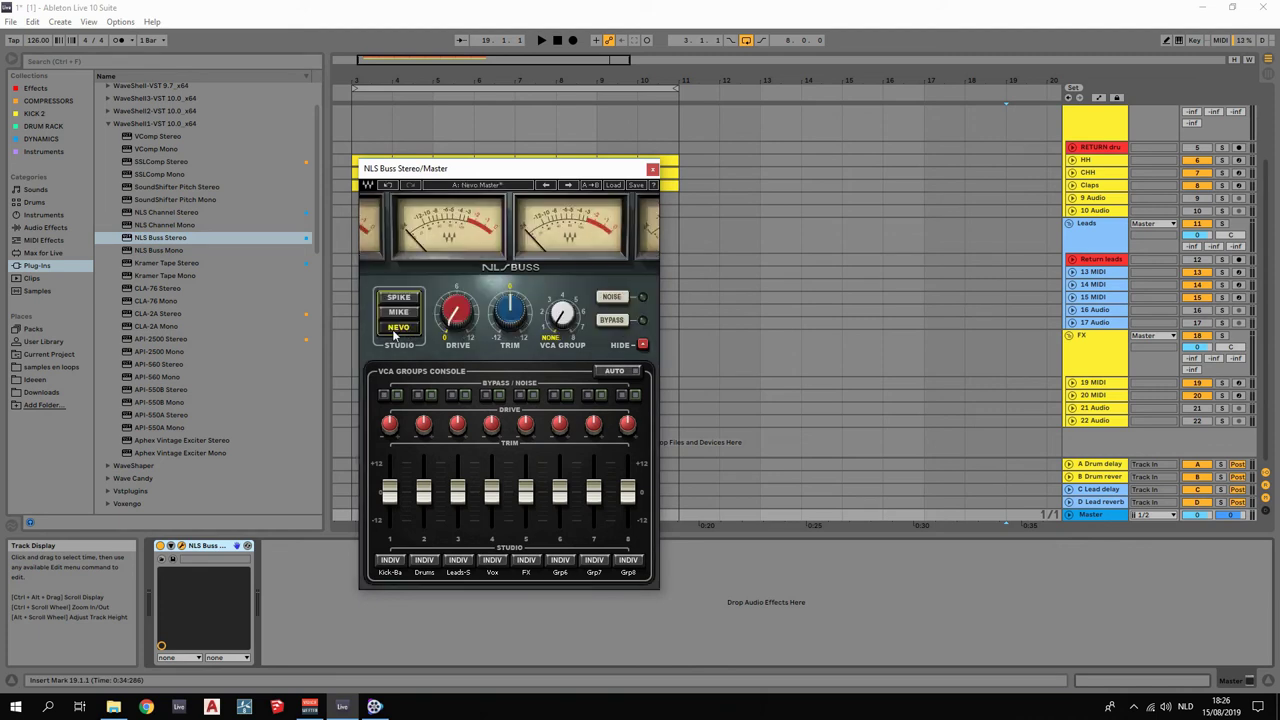
pyautogui.click(458, 289)
pyautogui.click(652, 170)
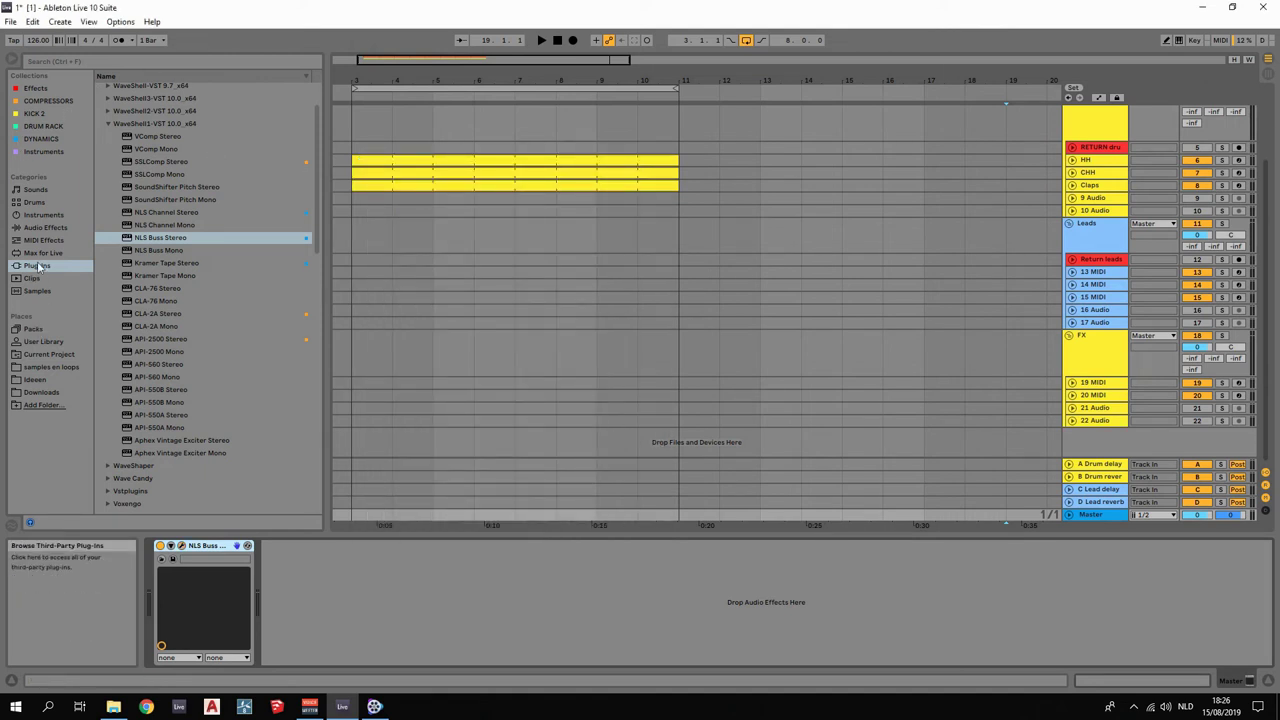
pyautogui.press('space')
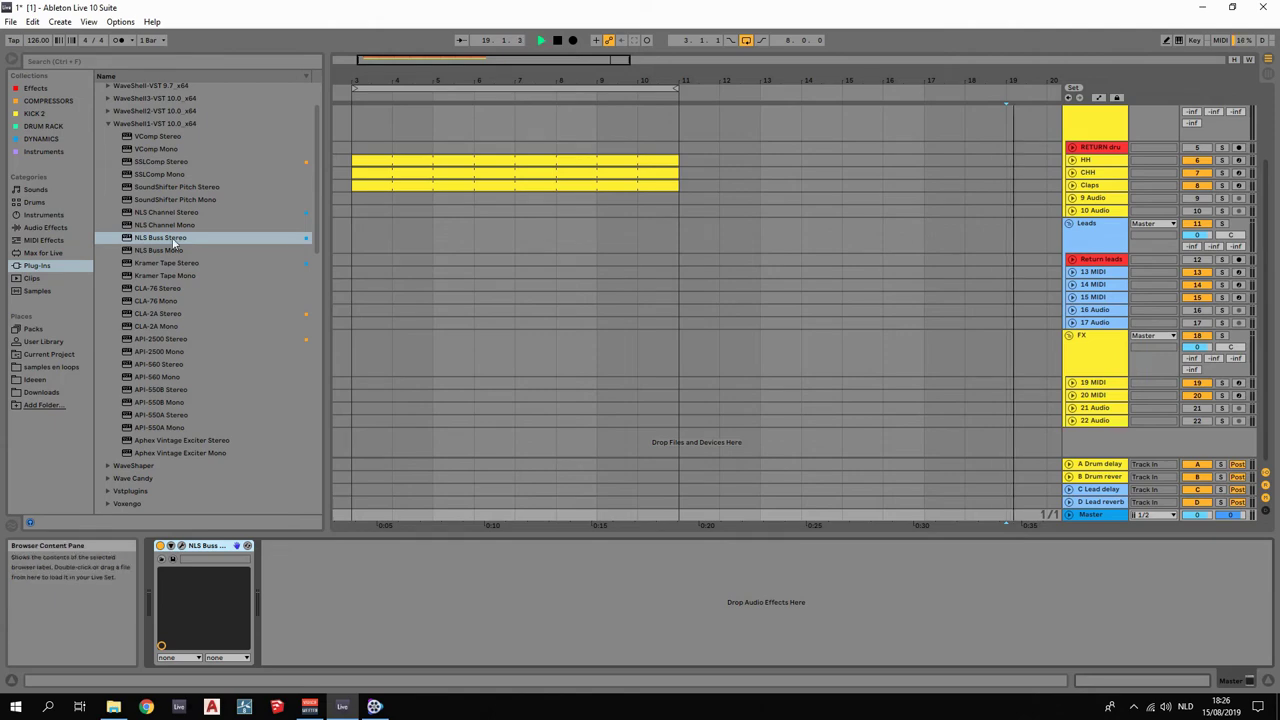
# Play the loop and lower the HH track's volume to -11.8 dB in the Session view mixer.
pyautogui.click(431, 168)
pyautogui.press('space')
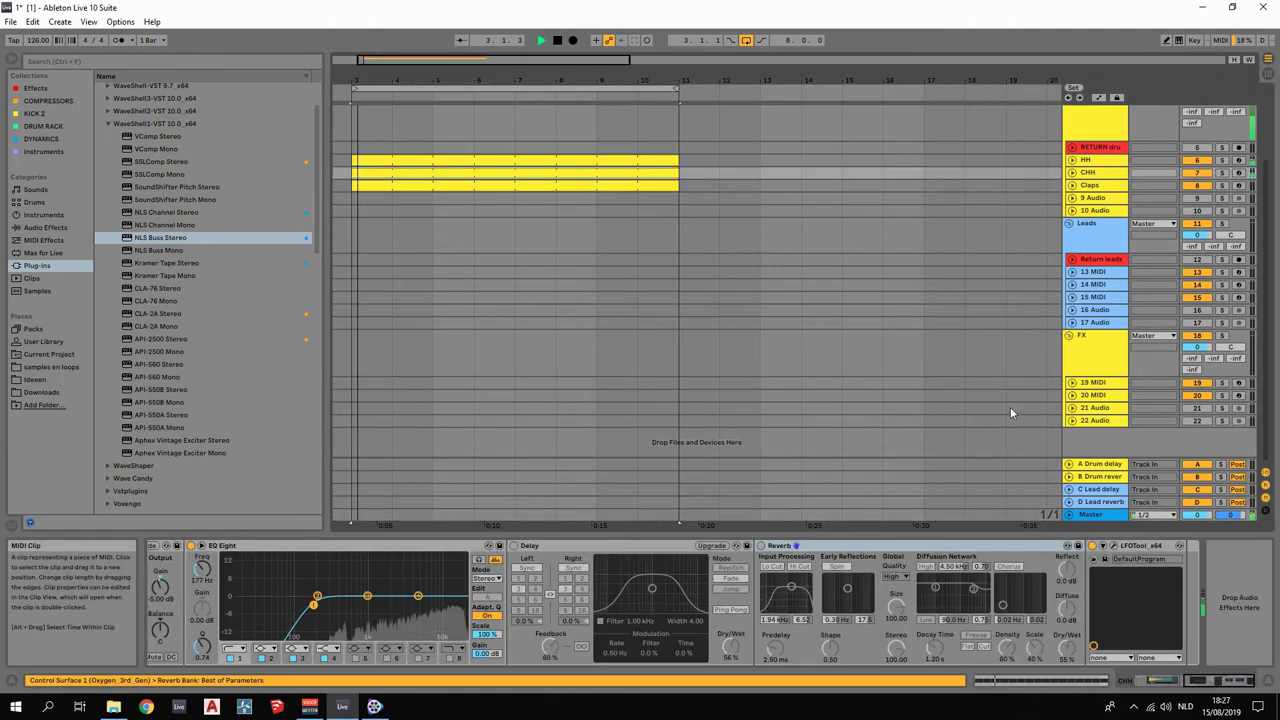
pyautogui.click(1097, 518)
pyautogui.press('Tab')
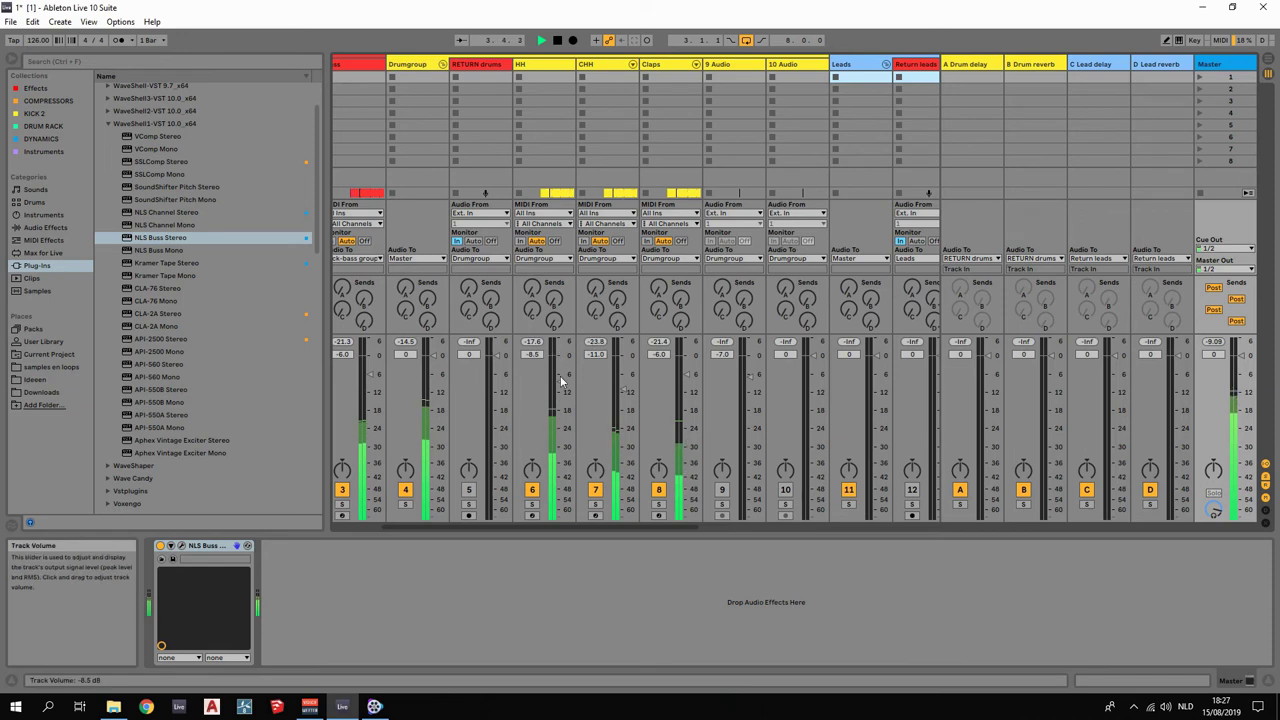
pyautogui.moveTo(562, 381); pyautogui.dragTo(562, 392)
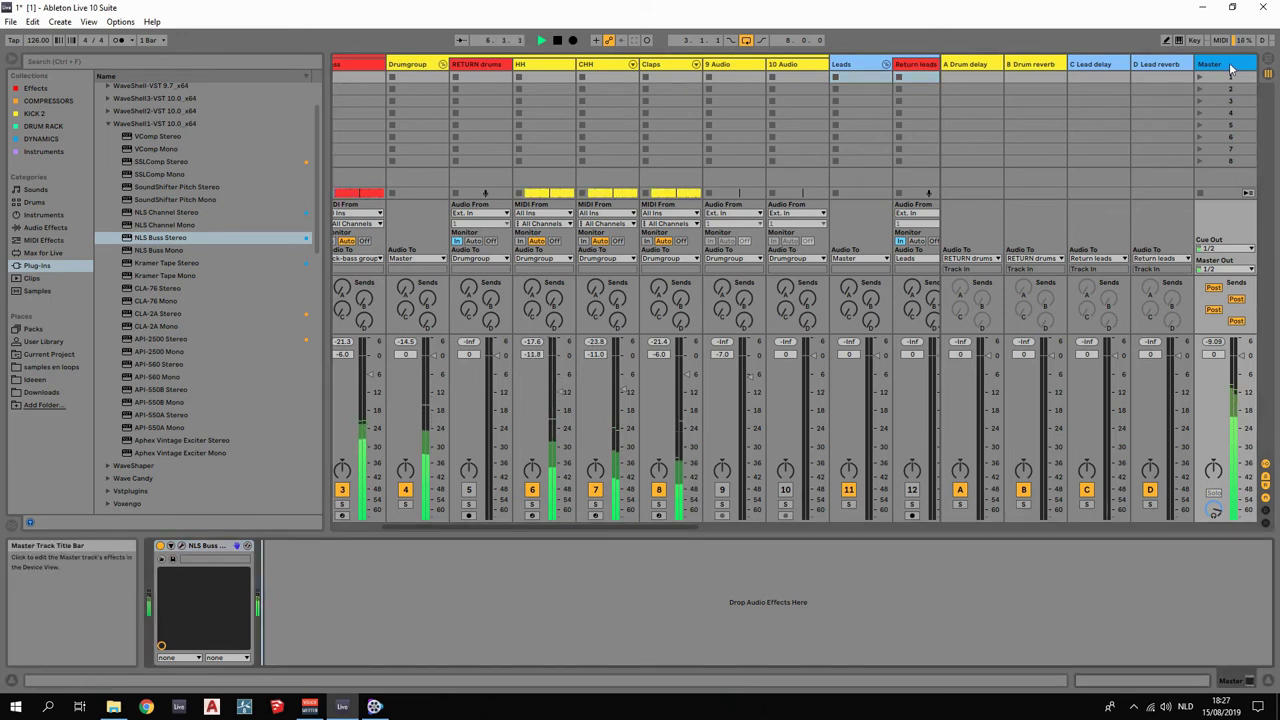
pyautogui.press('space')
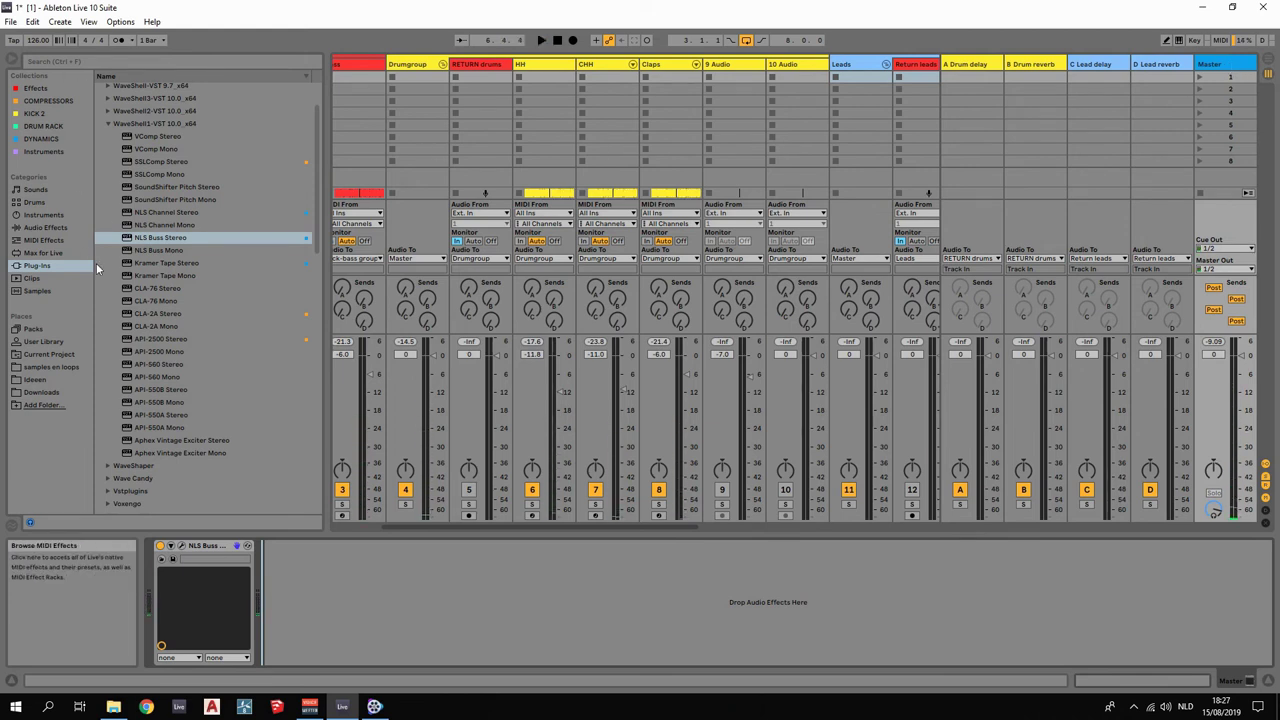
# Add the Utility audio effect to the Master track and place it before the NLS Buss.
pyautogui.scroll(2, 160, 270)
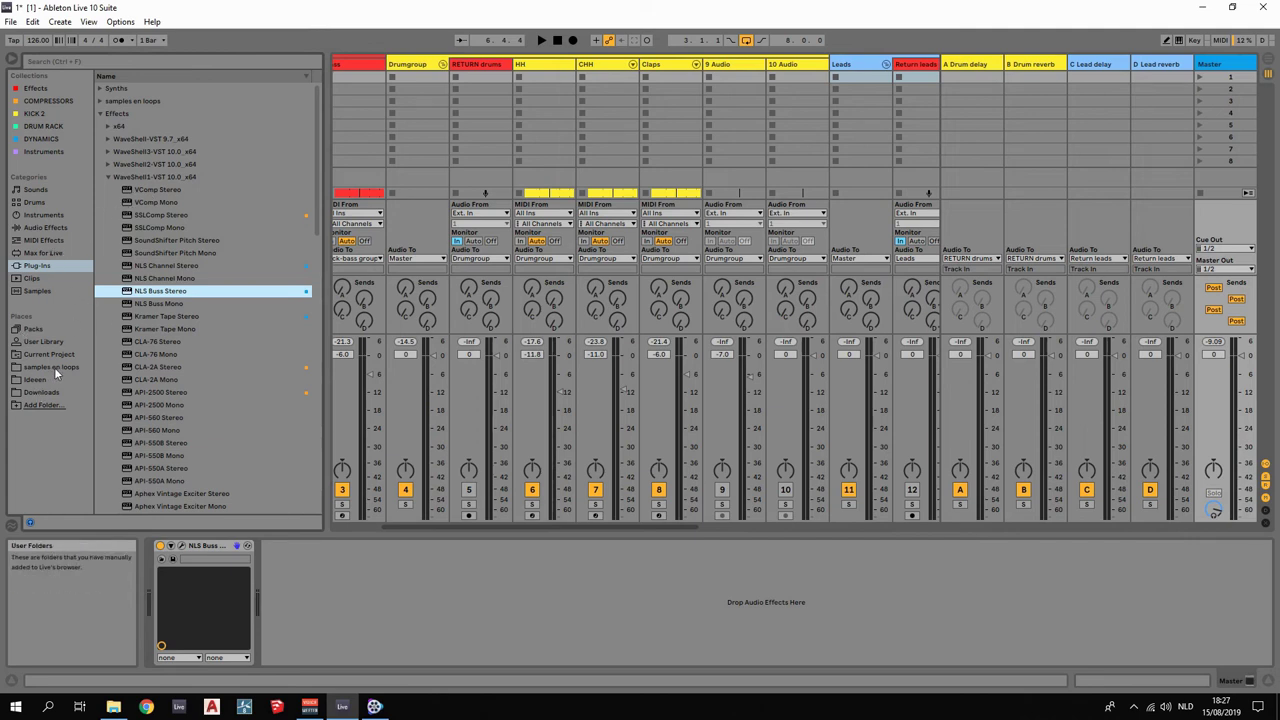
pyautogui.click(109, 178)
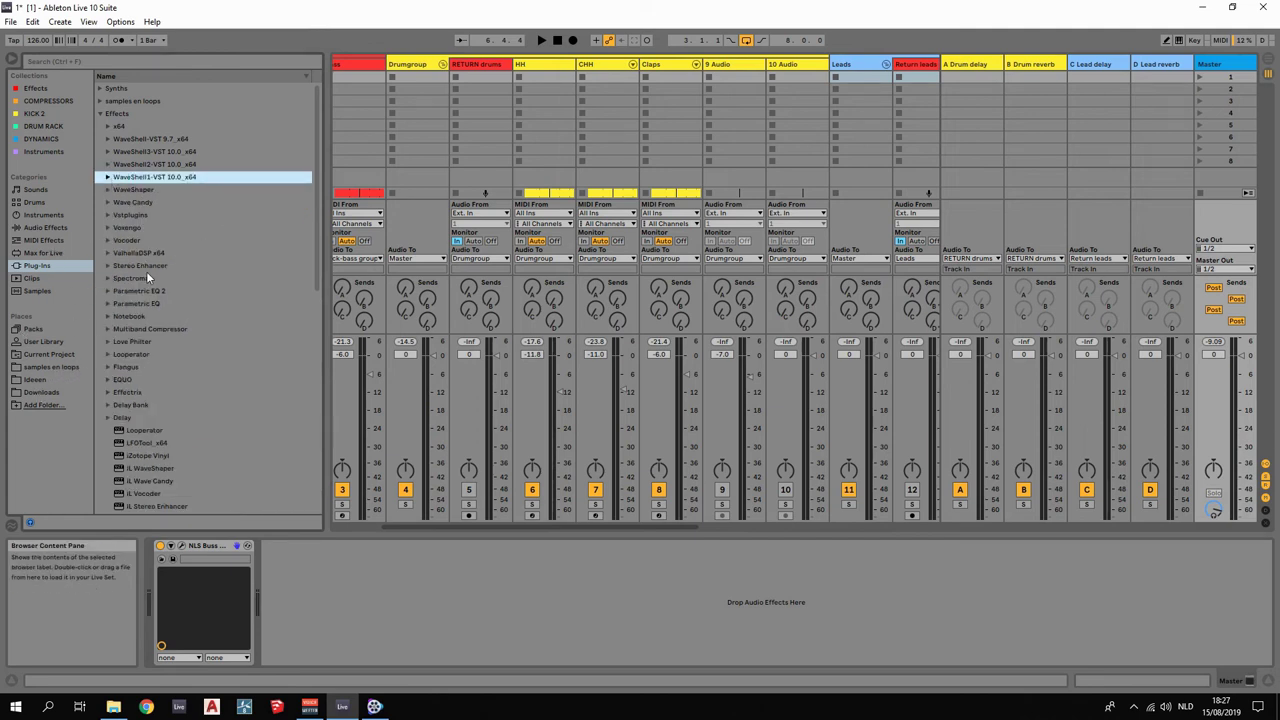
pyautogui.click(40, 228)
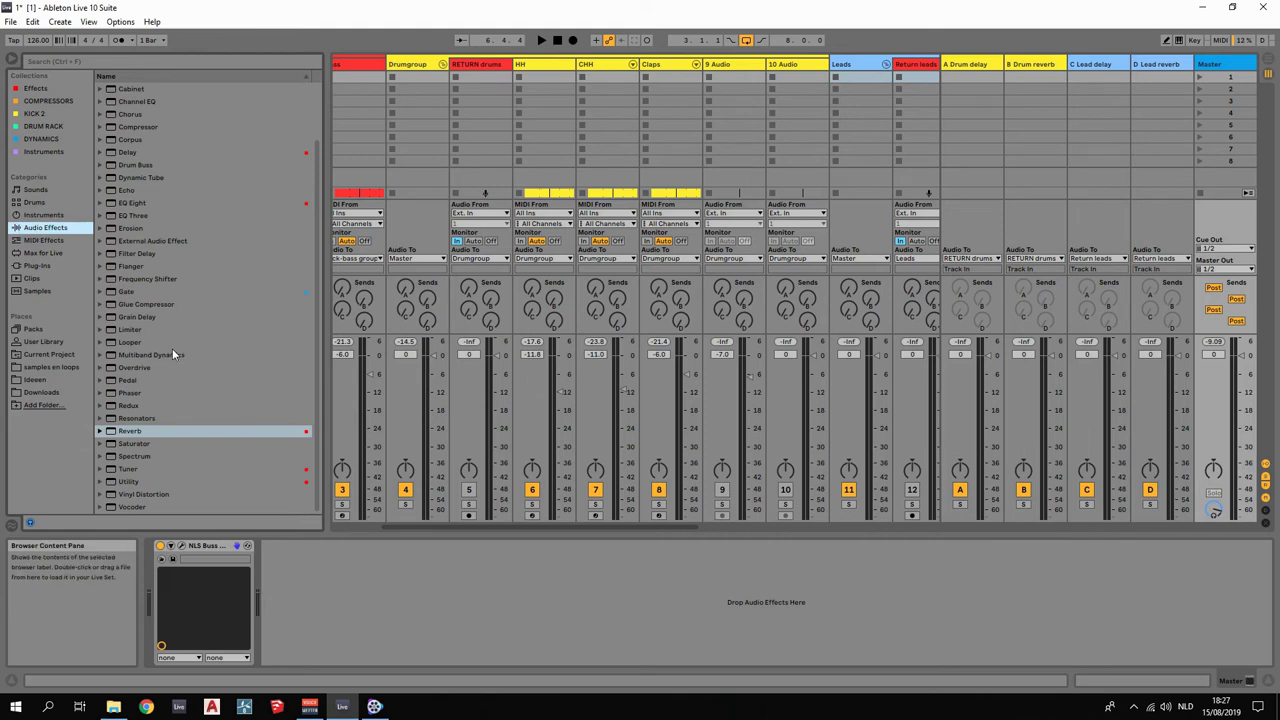
pyautogui.scroll(3, 161, 356)
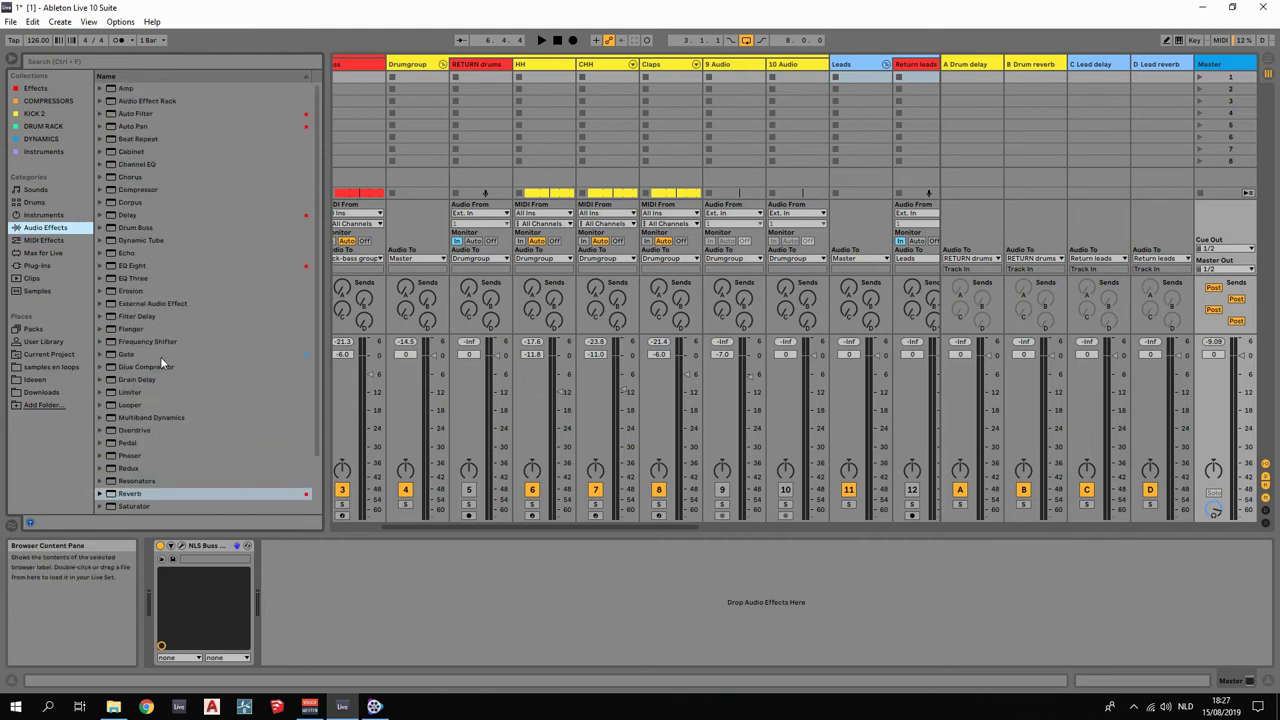
pyautogui.scroll(-3, 160, 357)
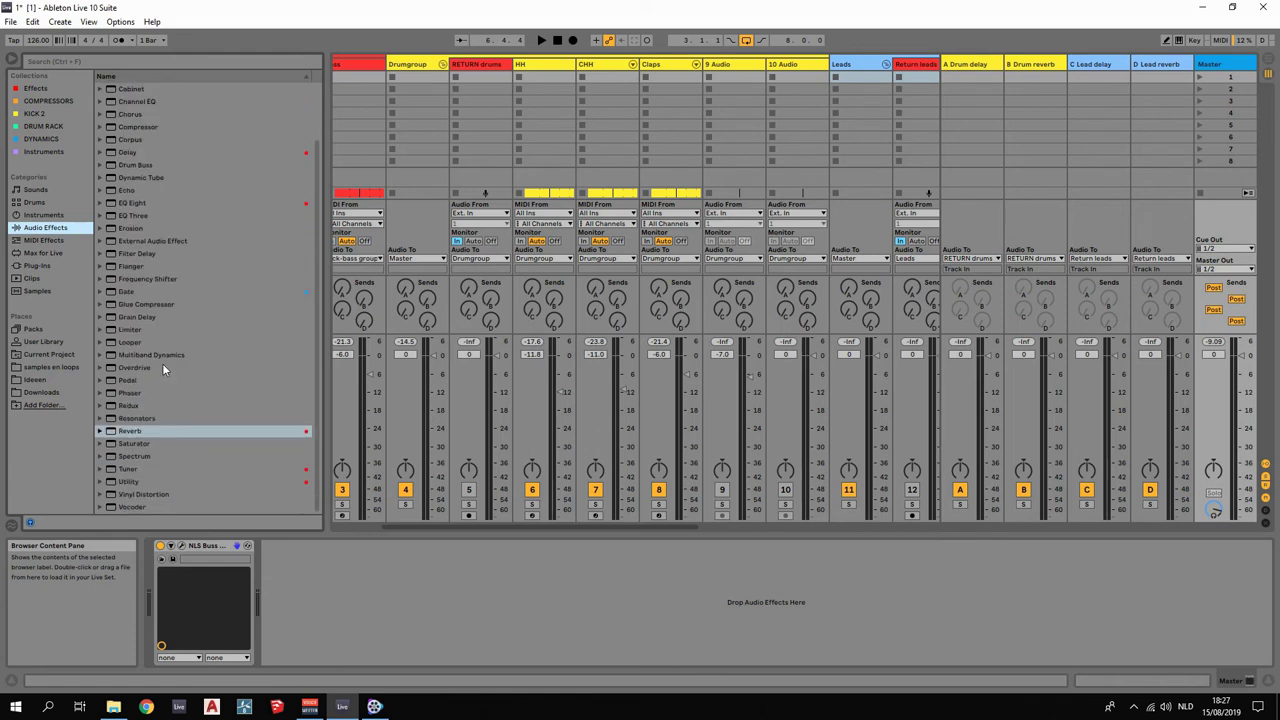
pyautogui.doubleClick(140, 481)
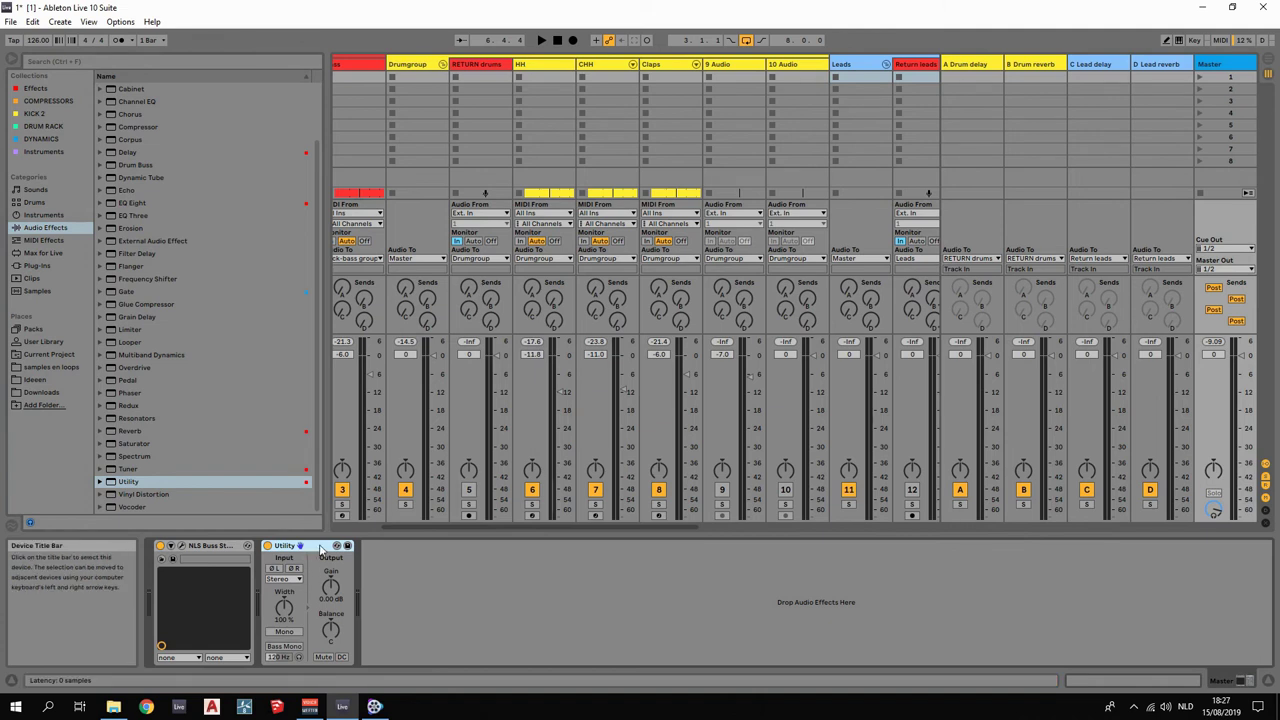
pyautogui.moveTo(314, 548)
pyautogui.mouseDown()
pyautogui.moveTo(47, 546)
pyautogui.moveTo(158, 572)
pyautogui.moveTo(195, 600)
pyautogui.mouseUp()
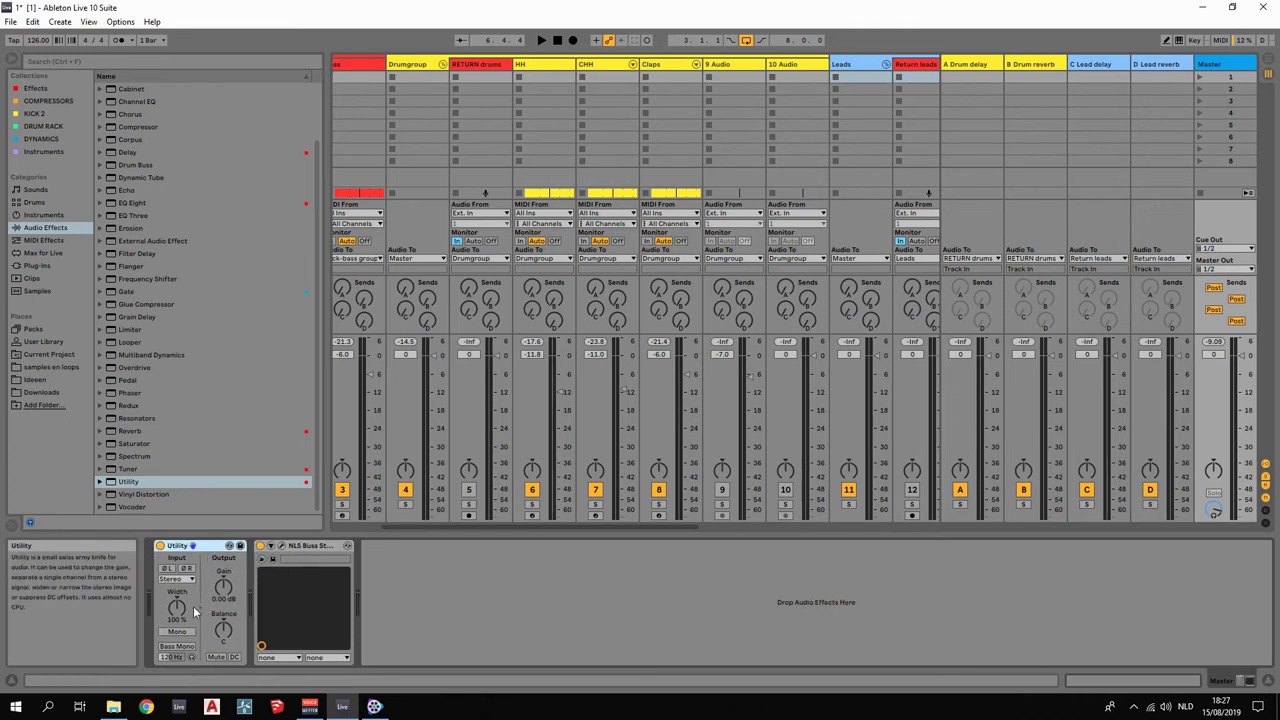
# Play the loop and check the level meters of the Master's NLS Buss.
pyautogui.press('space')
pyautogui.click(282, 548)
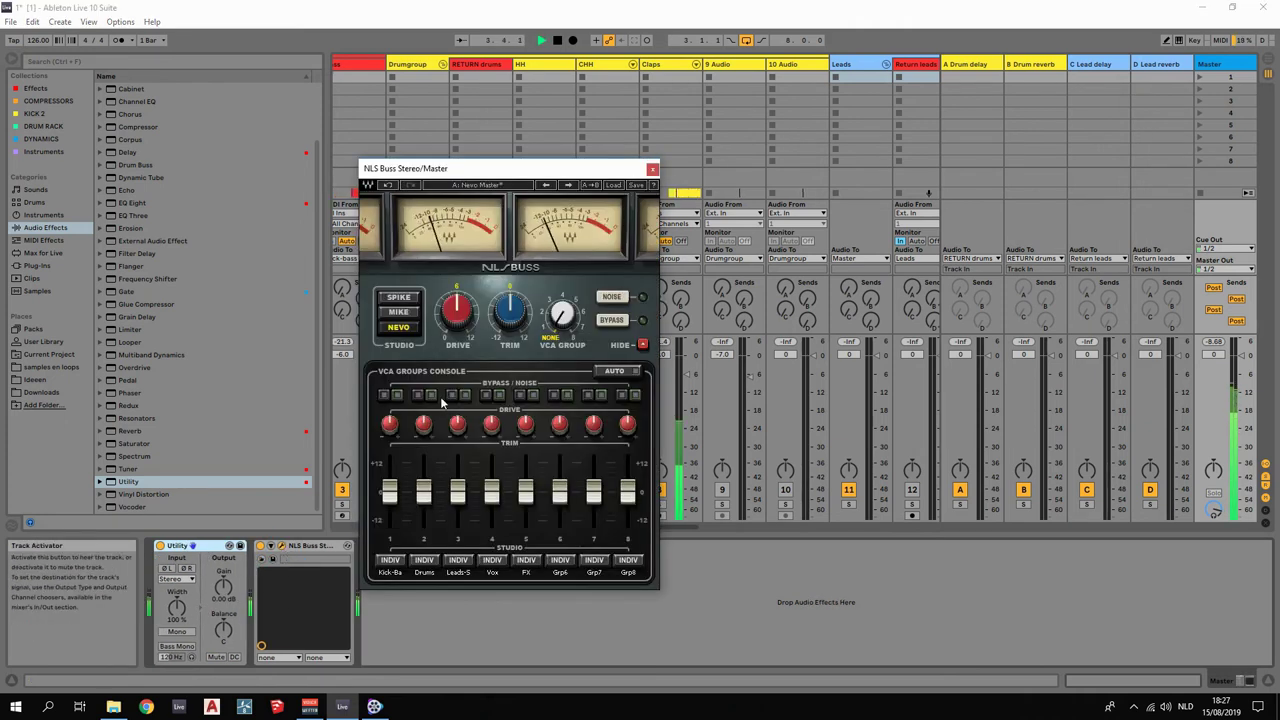
pyautogui.moveTo(535, 172); pyautogui.dragTo(543, 78)
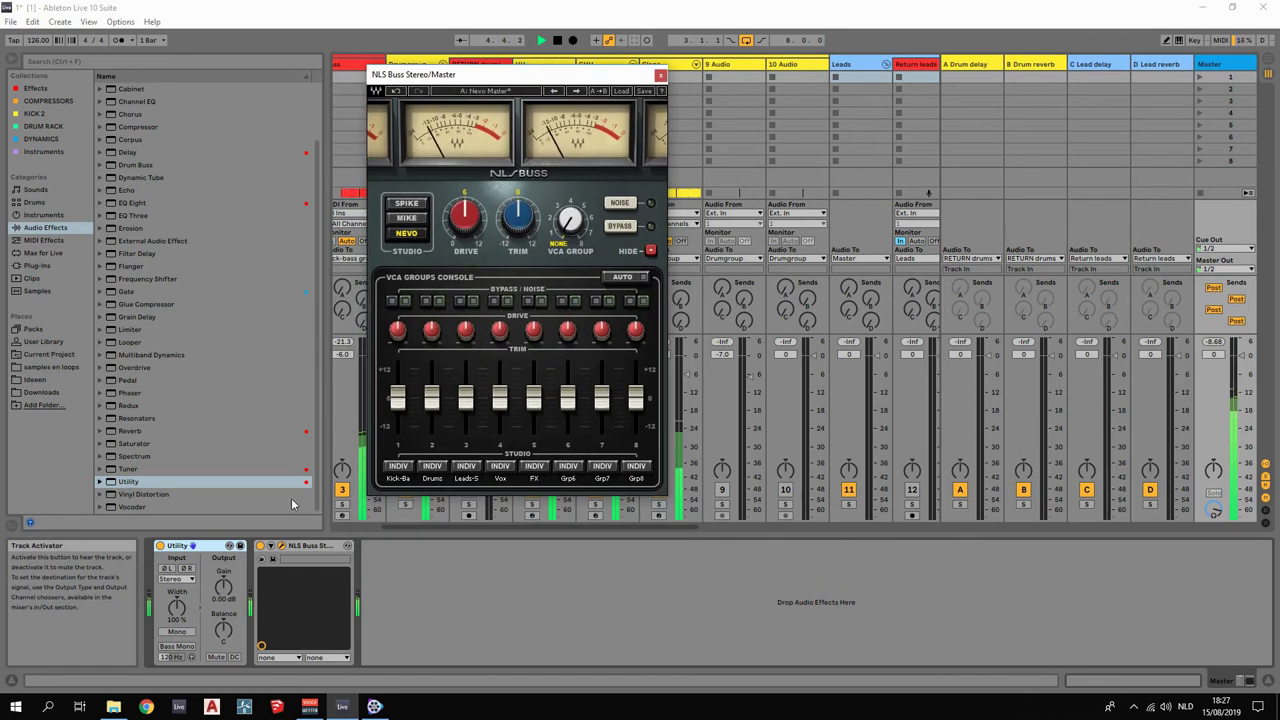
pyautogui.click(660, 75)
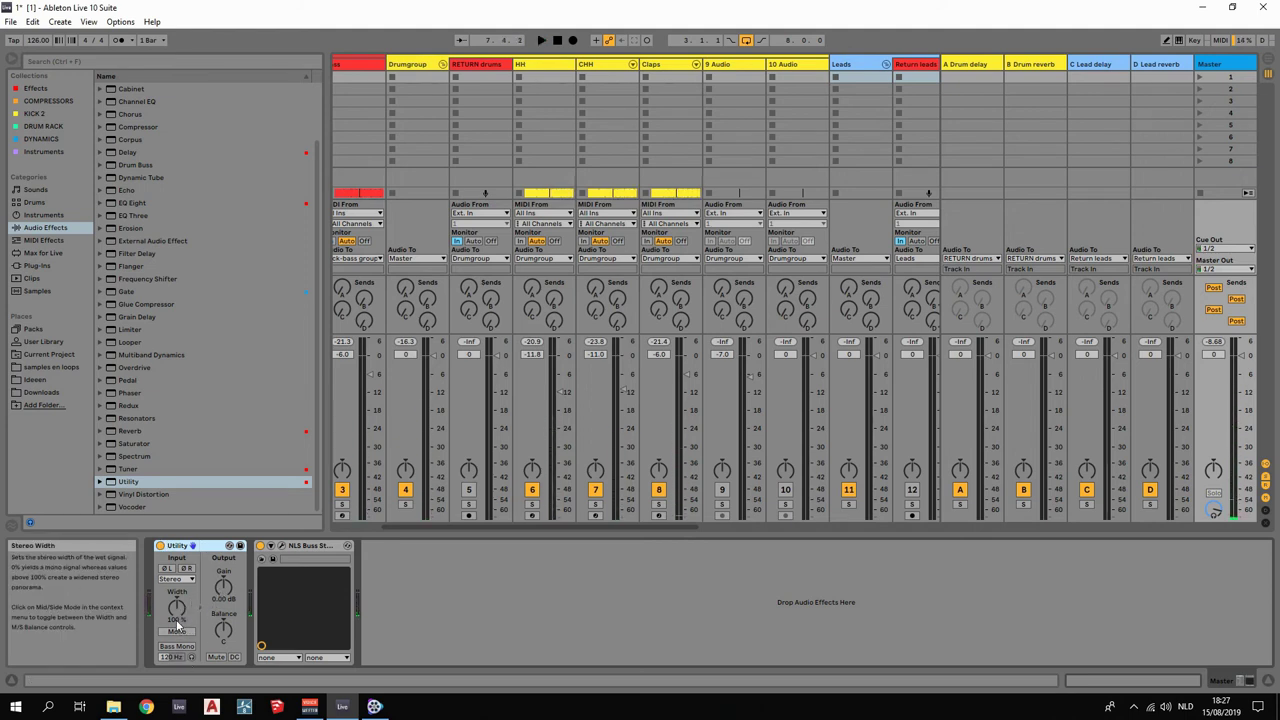
# Set the Master Utility's stereo width to 120 % and enable Bass Mono, checking the NLS Buss meters during playback.
pyautogui.click(179, 622)
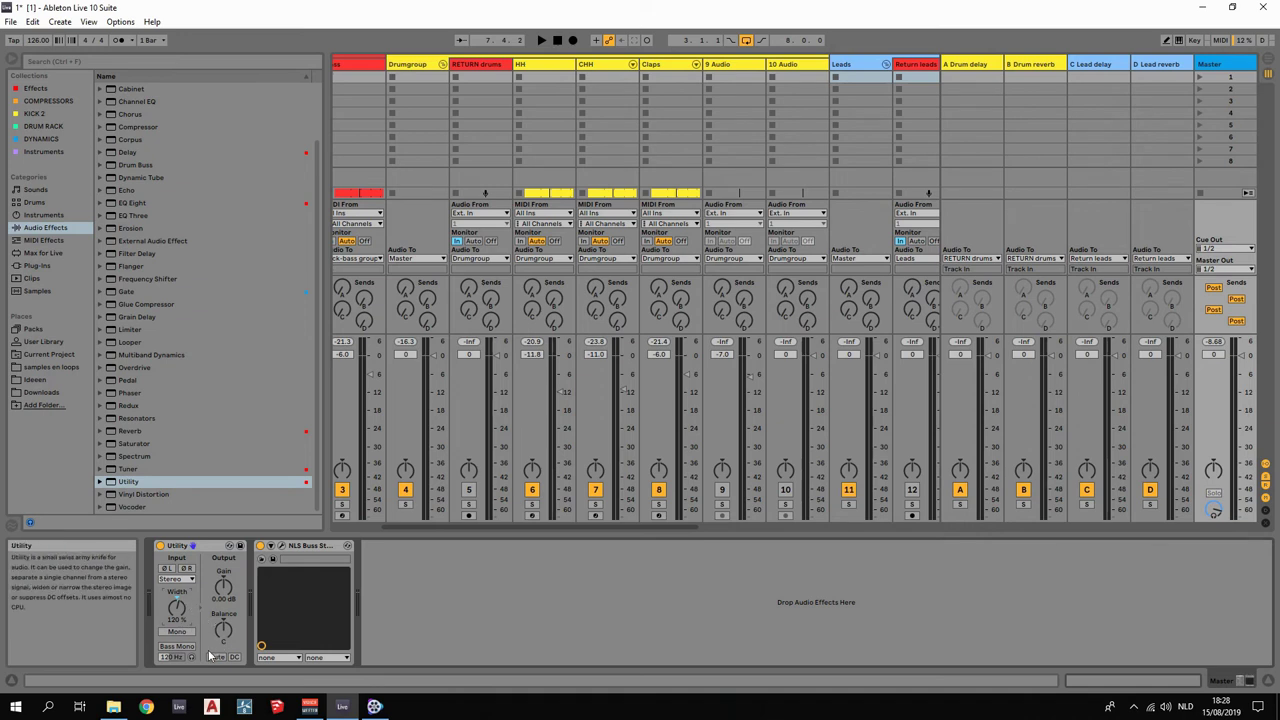
pyautogui.press('space')
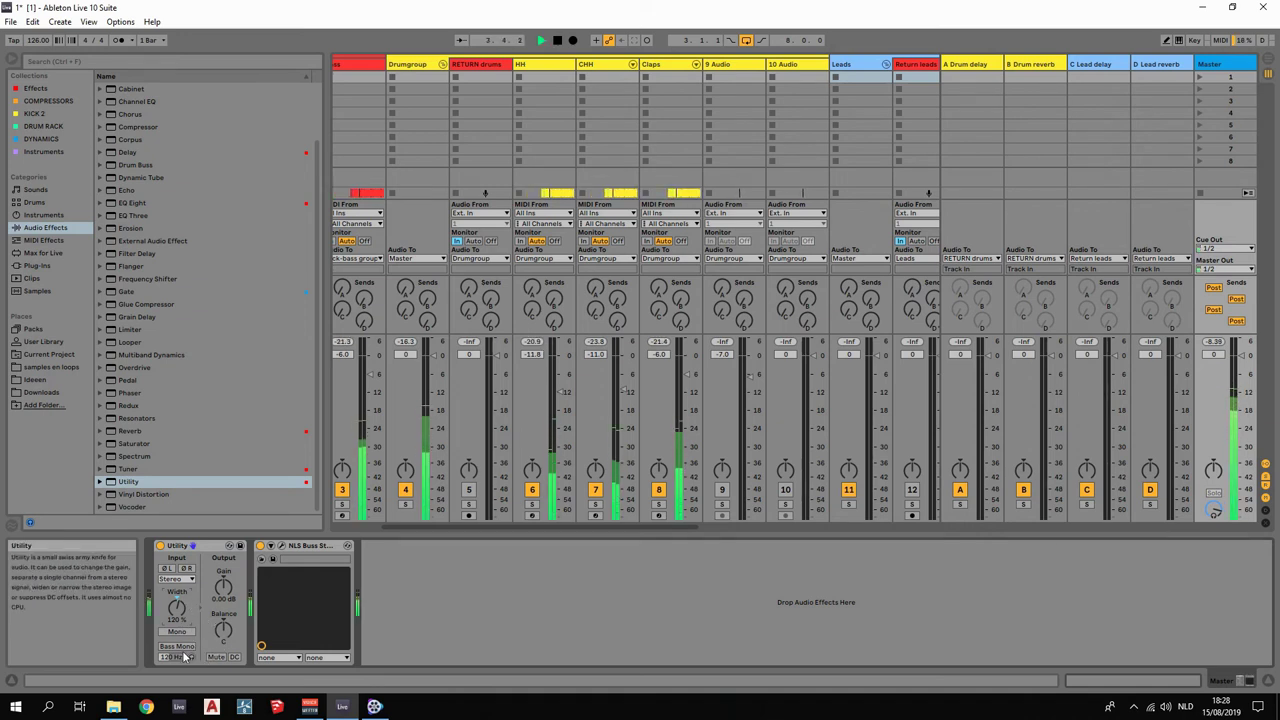
pyautogui.click(179, 648)
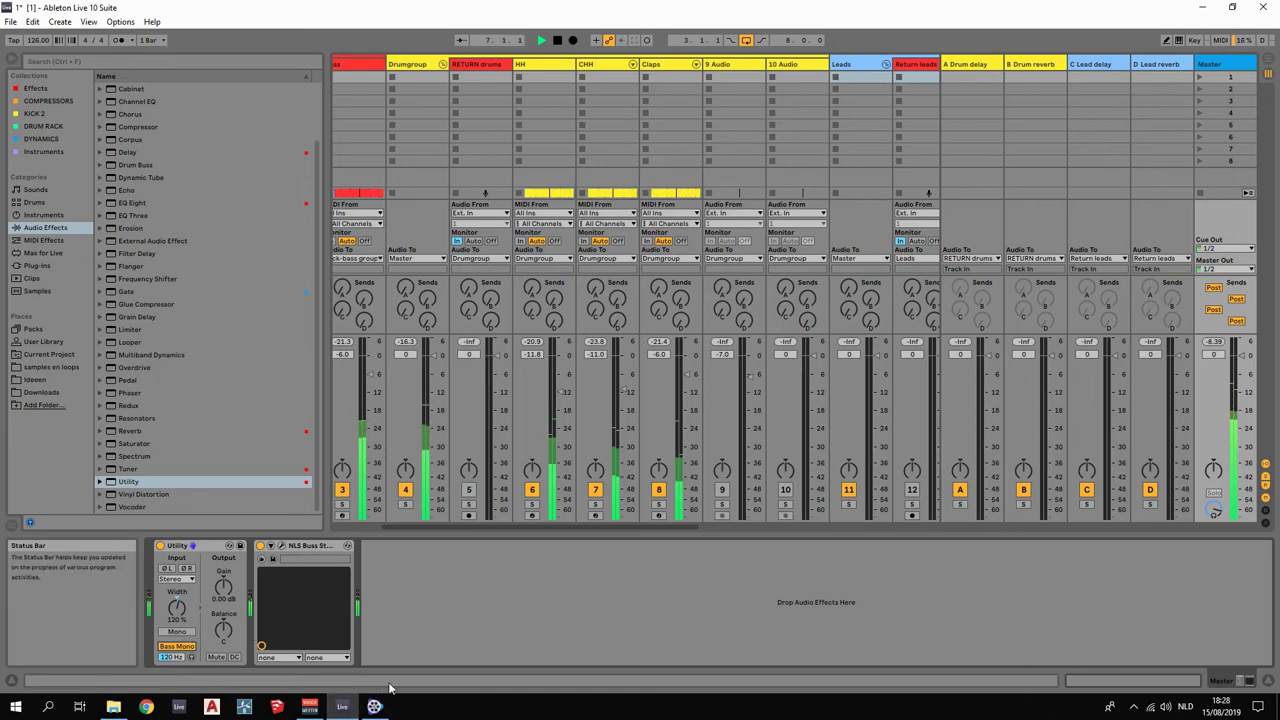
pyautogui.click(281, 546)
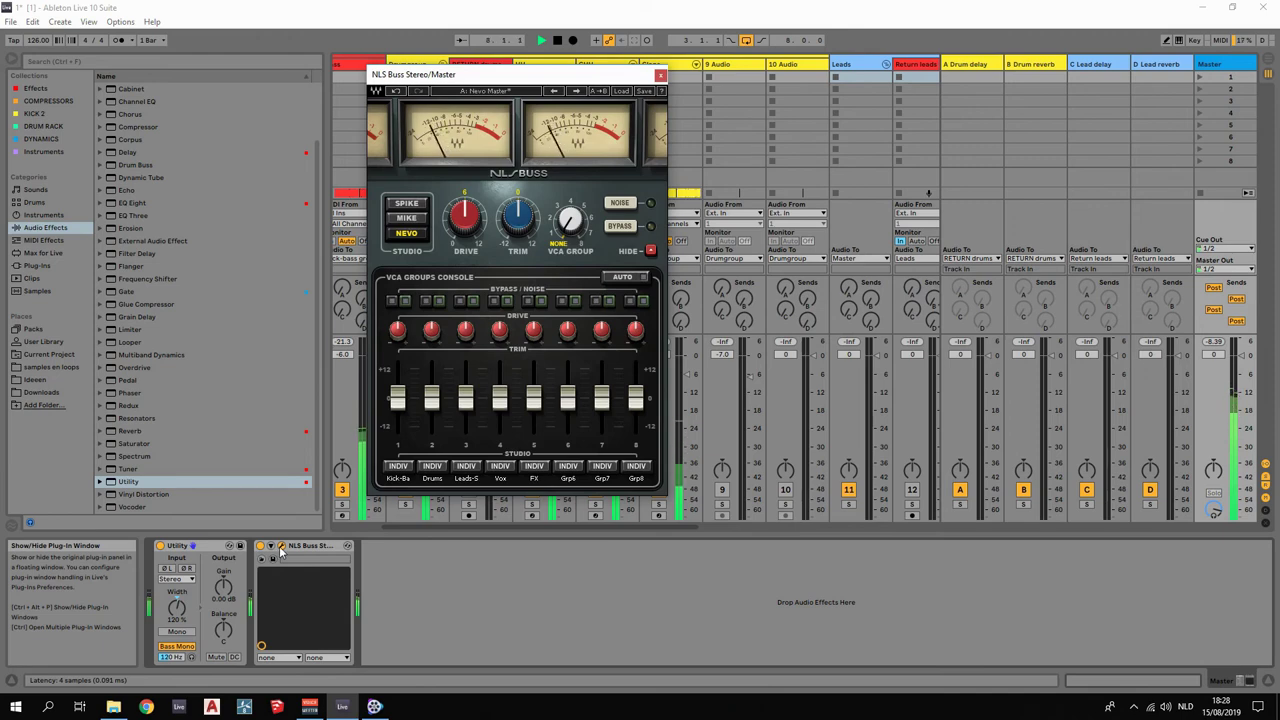
pyautogui.click(660, 75)
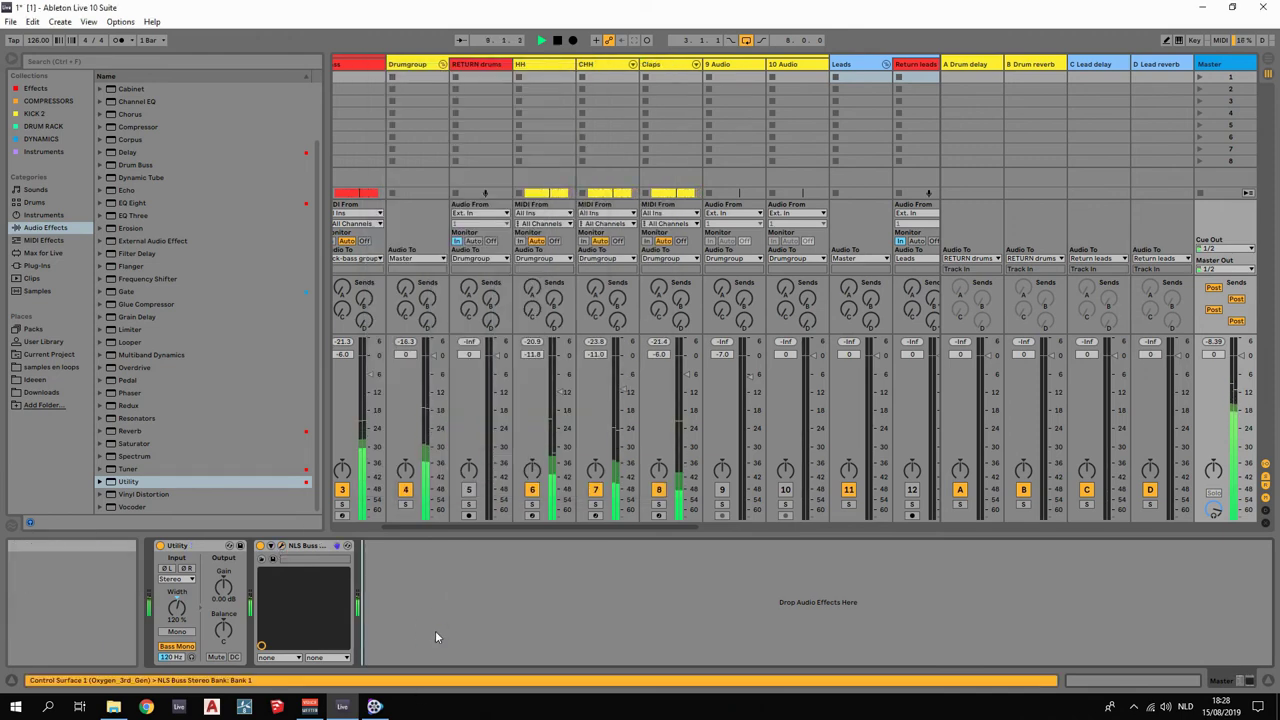
pyautogui.press('space')
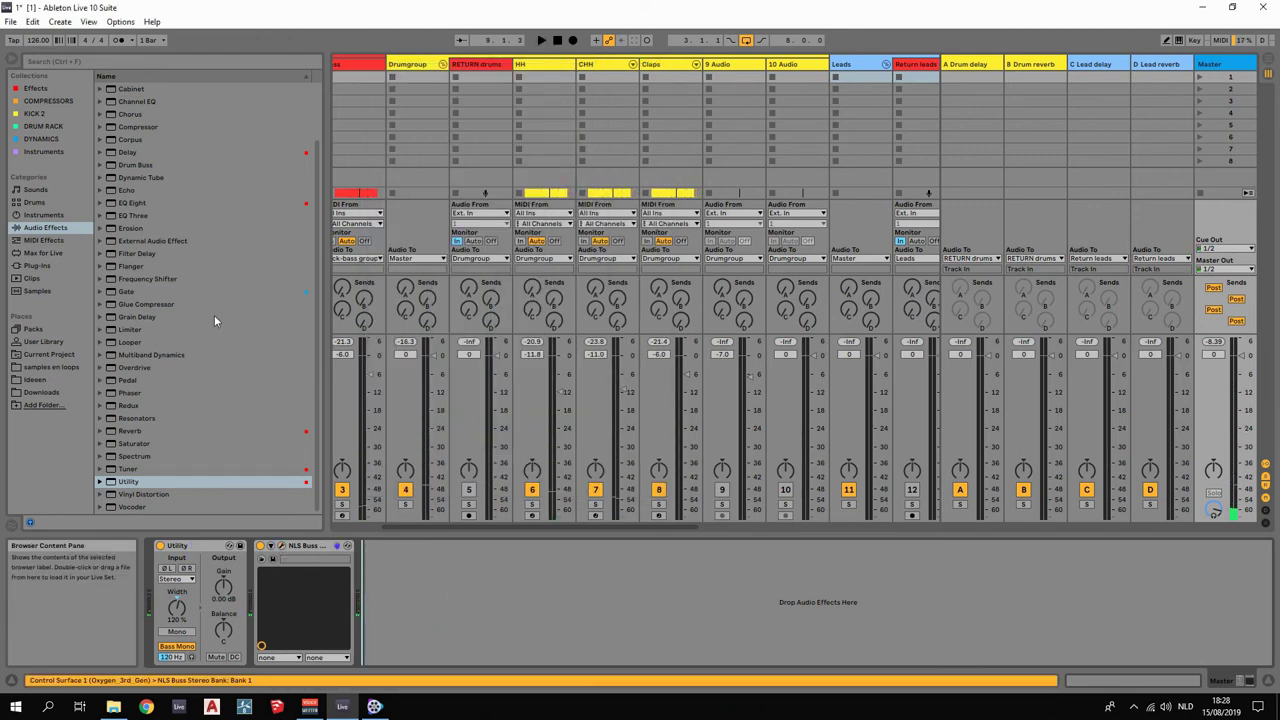
# Add the API-2500 Stereo compressor from the COMPRESSORS collection after the Master's NLS Buss.
pyautogui.scroll(3, 178, 340)
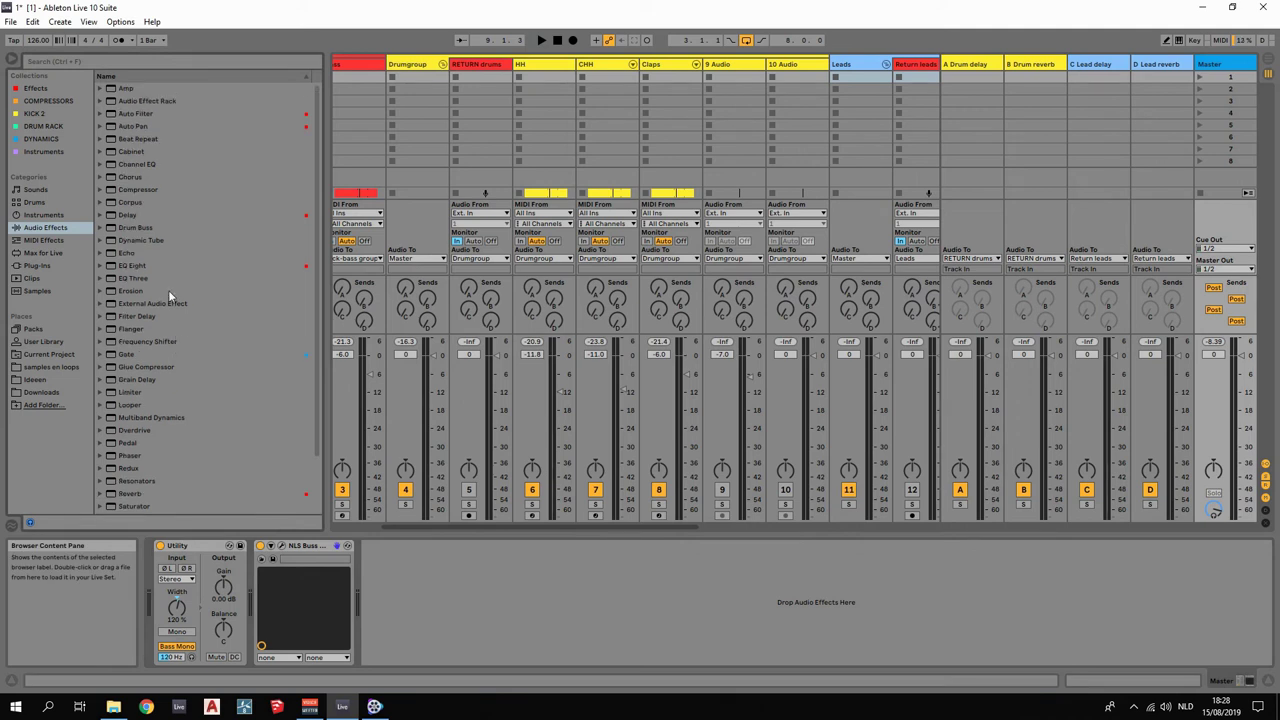
pyautogui.click(144, 191)
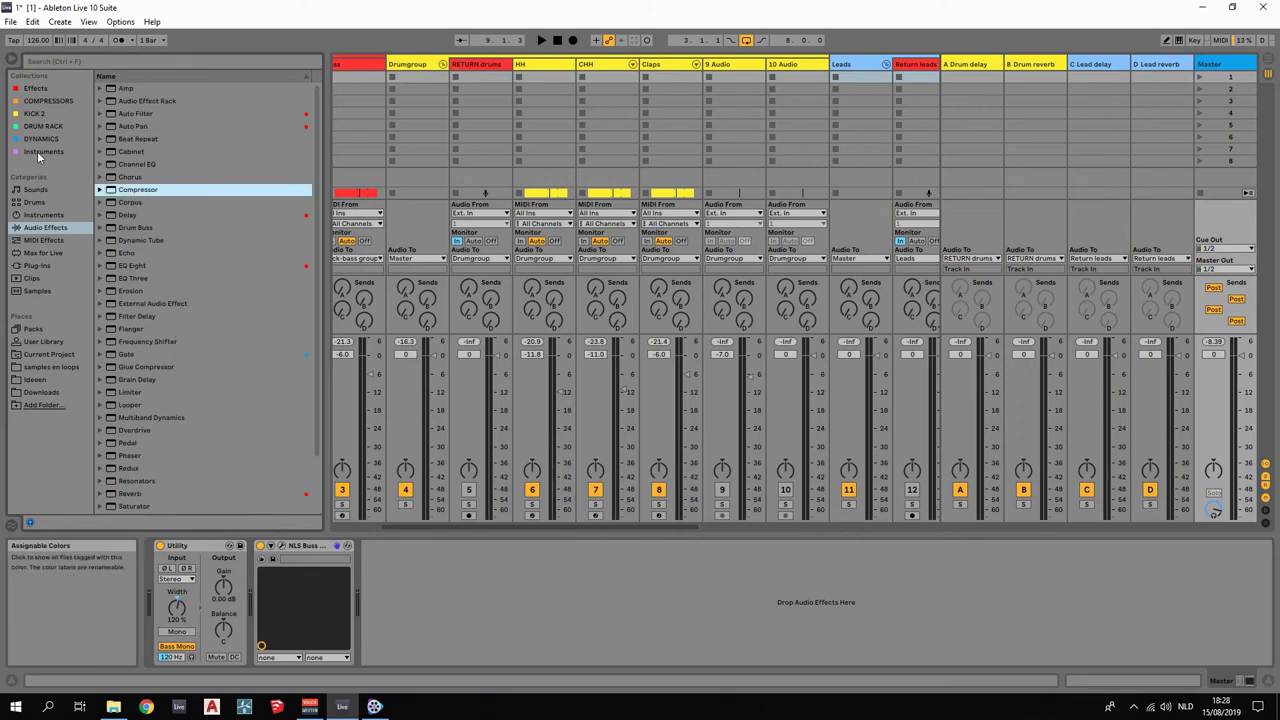
pyautogui.click(45, 102)
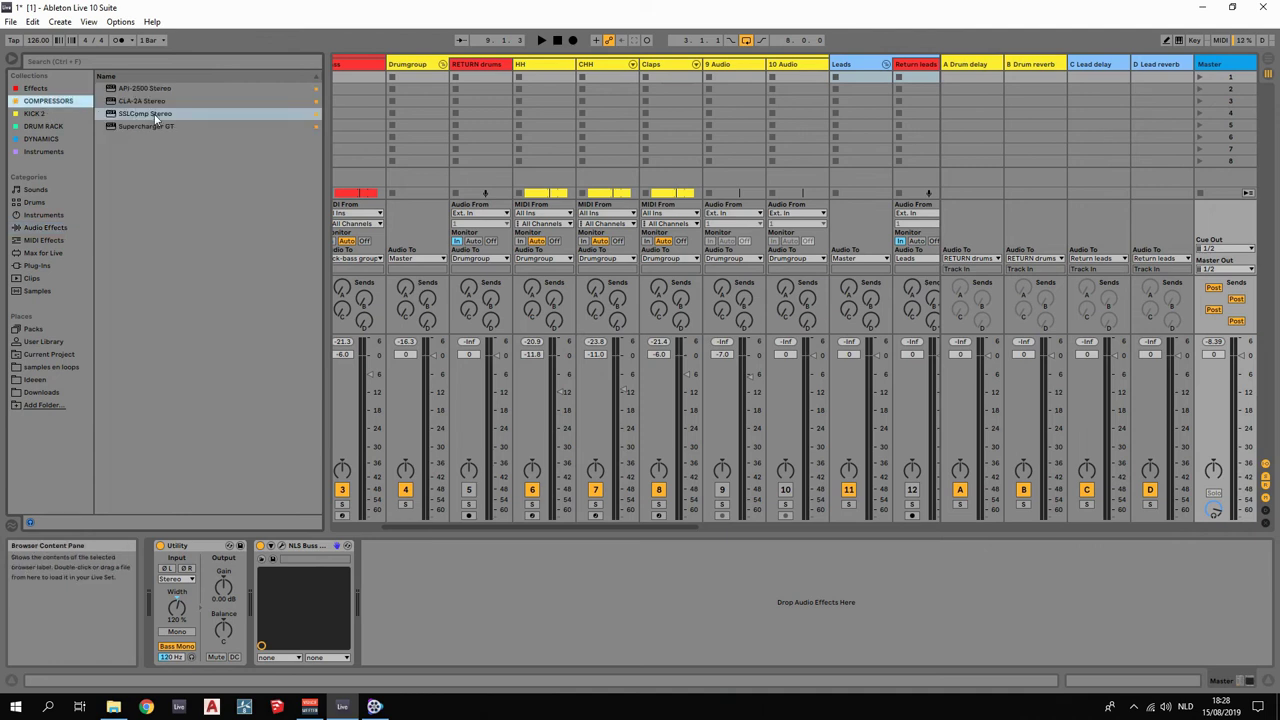
pyautogui.doubleClick(140, 89)
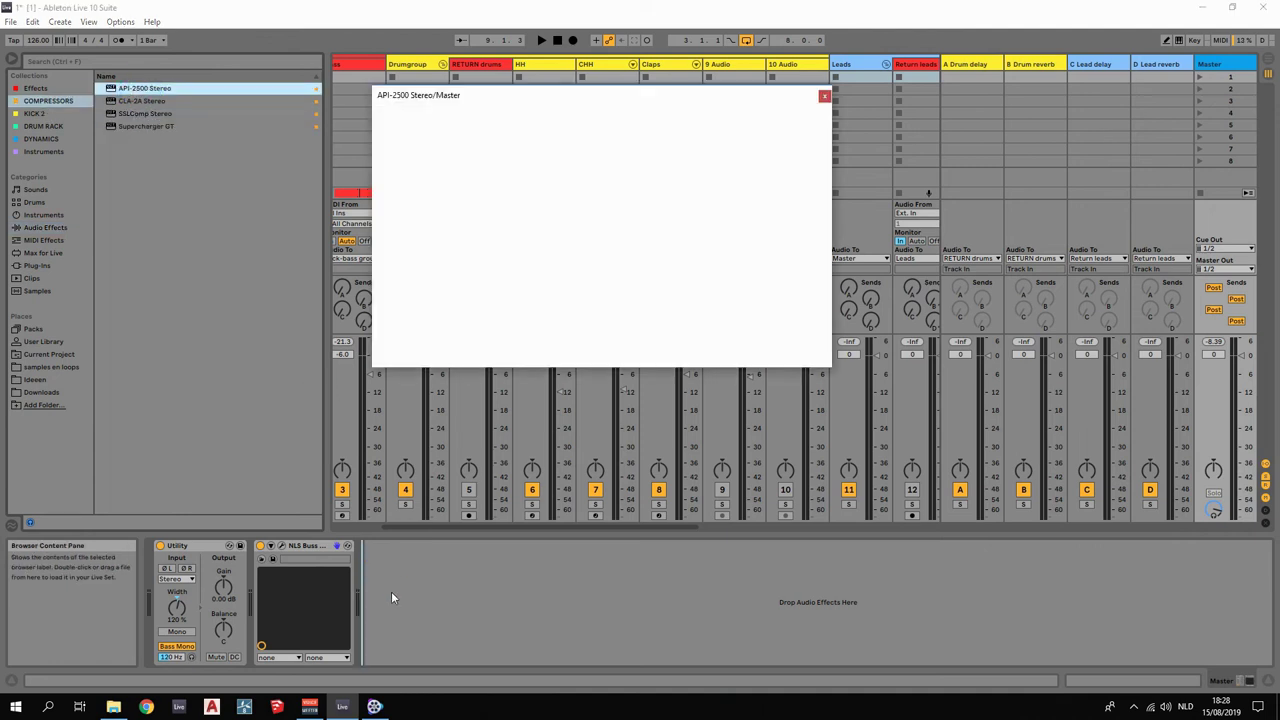
# Set the output of the Master's API-2500 to 2.0 during playback and close its plug-in window.
pyautogui.press('space')
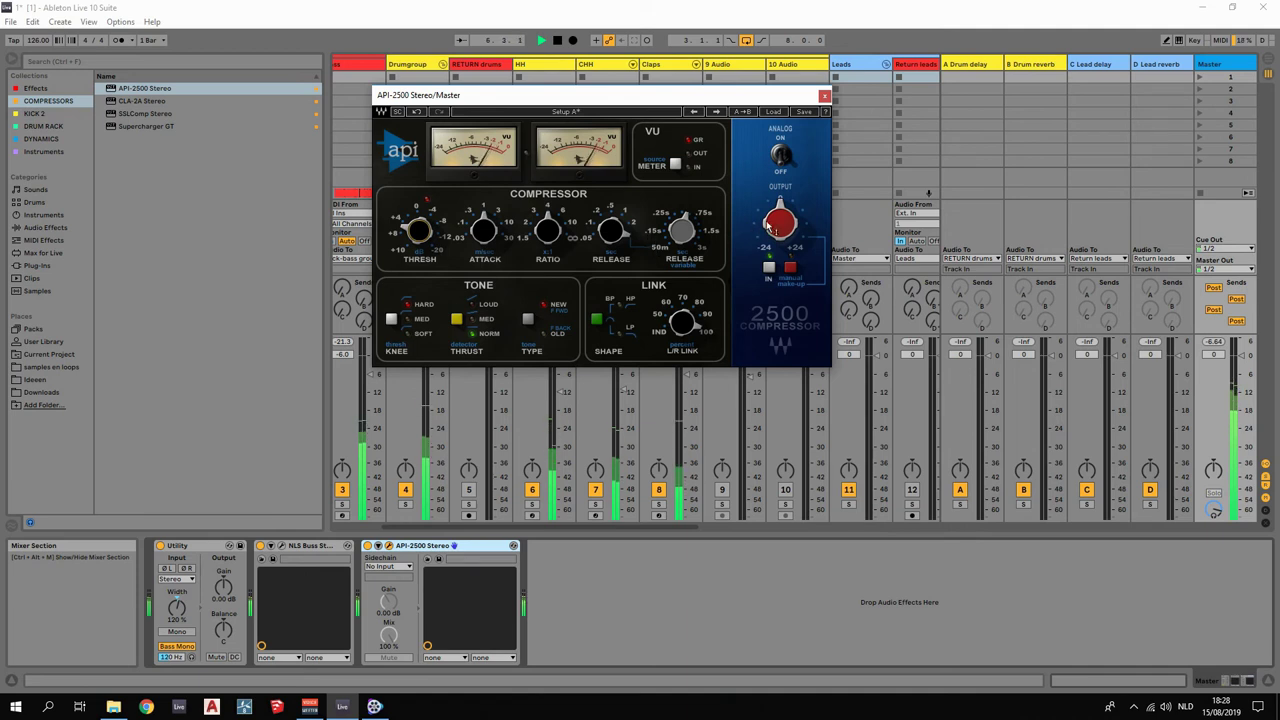
pyautogui.click(781, 153)
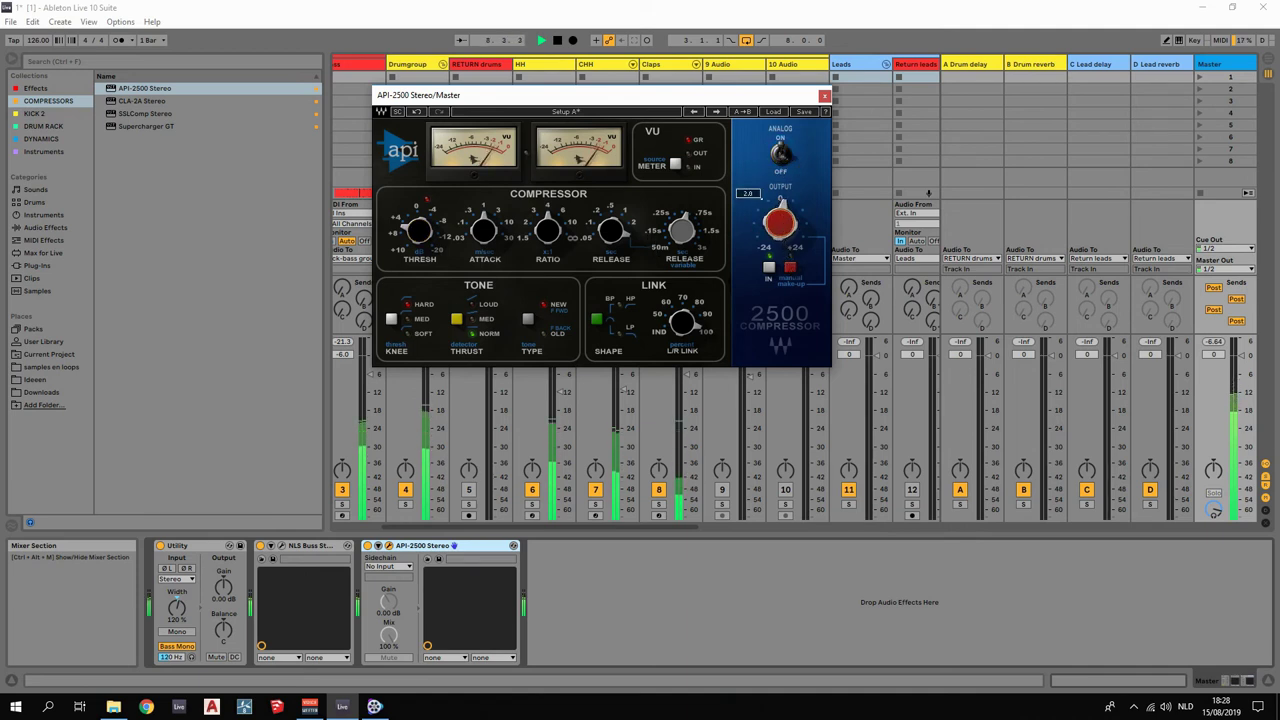
pyautogui.click(824, 95)
pyautogui.click(582, 614)
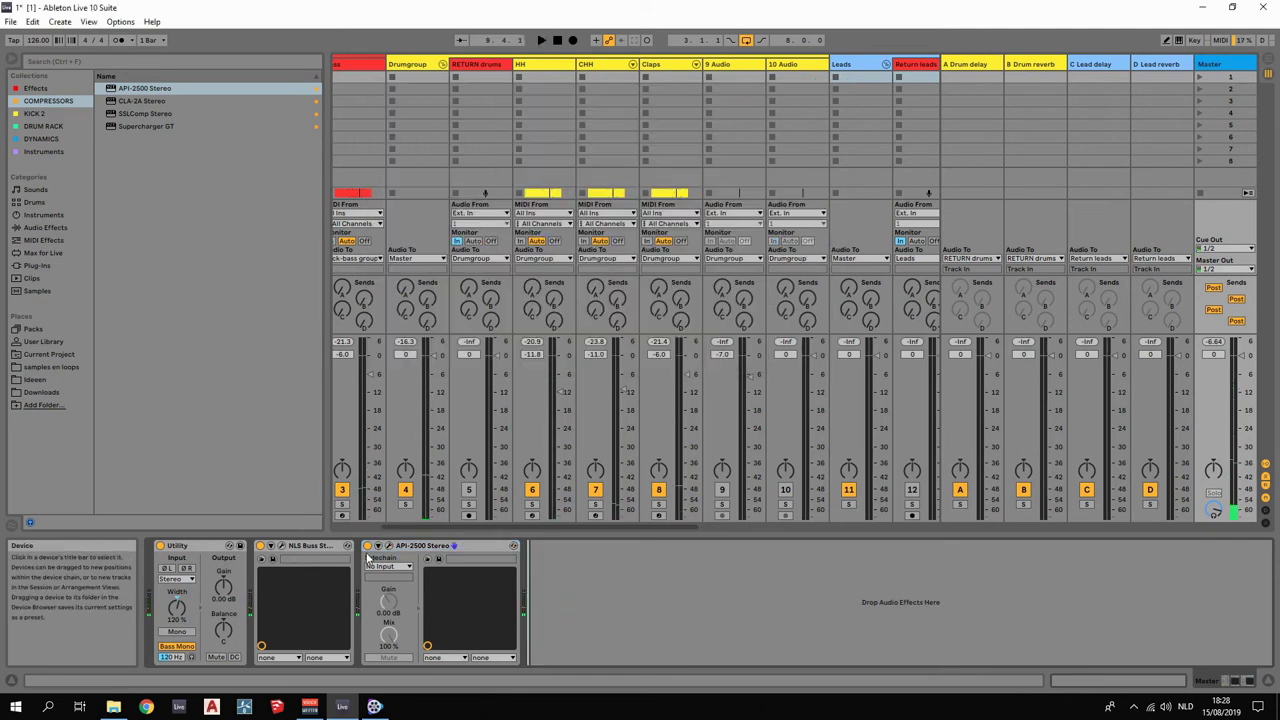
# Add an EQ Eight audio effect after the API-2500 on the Master track.
pyautogui.click(45, 227)
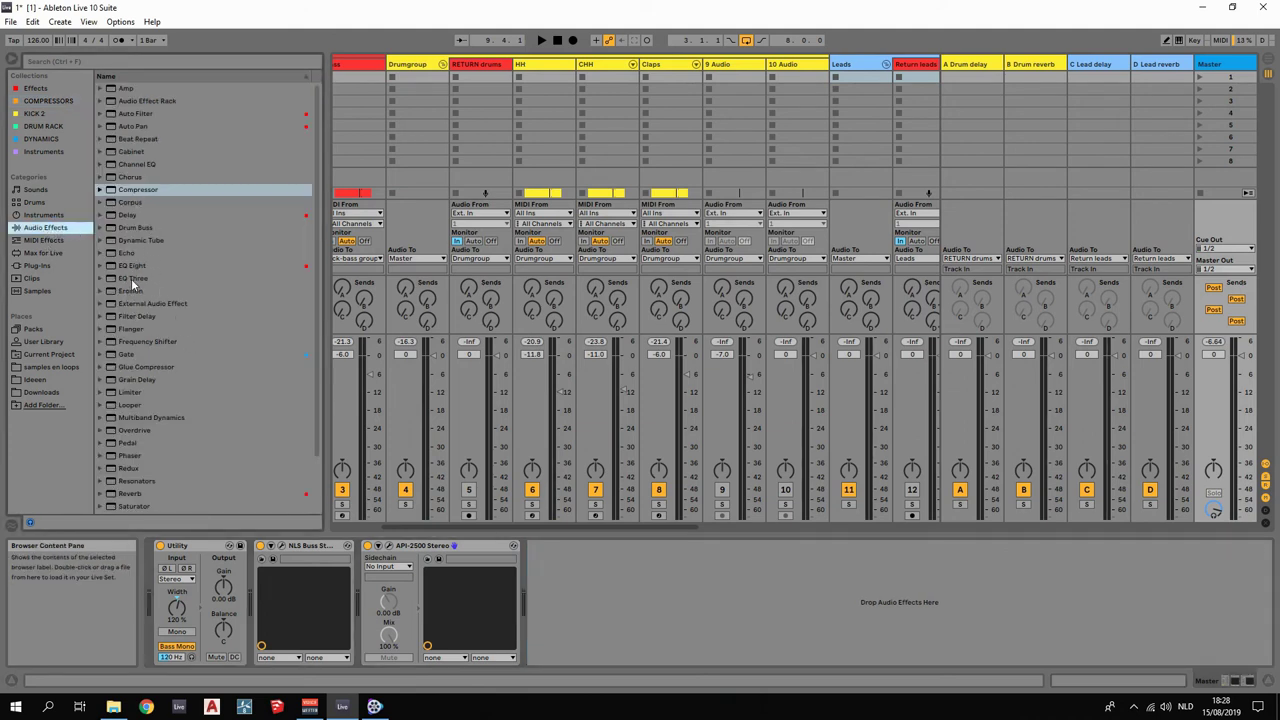
pyautogui.moveTo(132, 266); pyautogui.dragTo(750, 583)
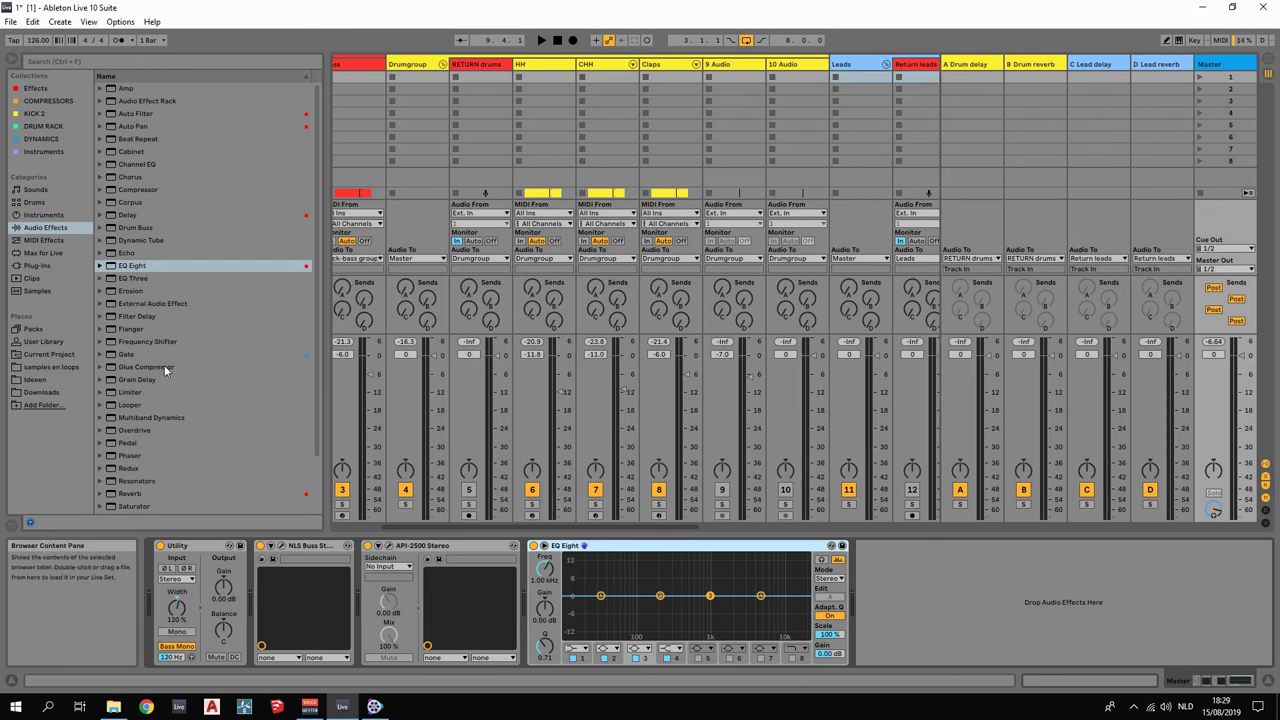
pyautogui.scroll(-2, 167, 384)
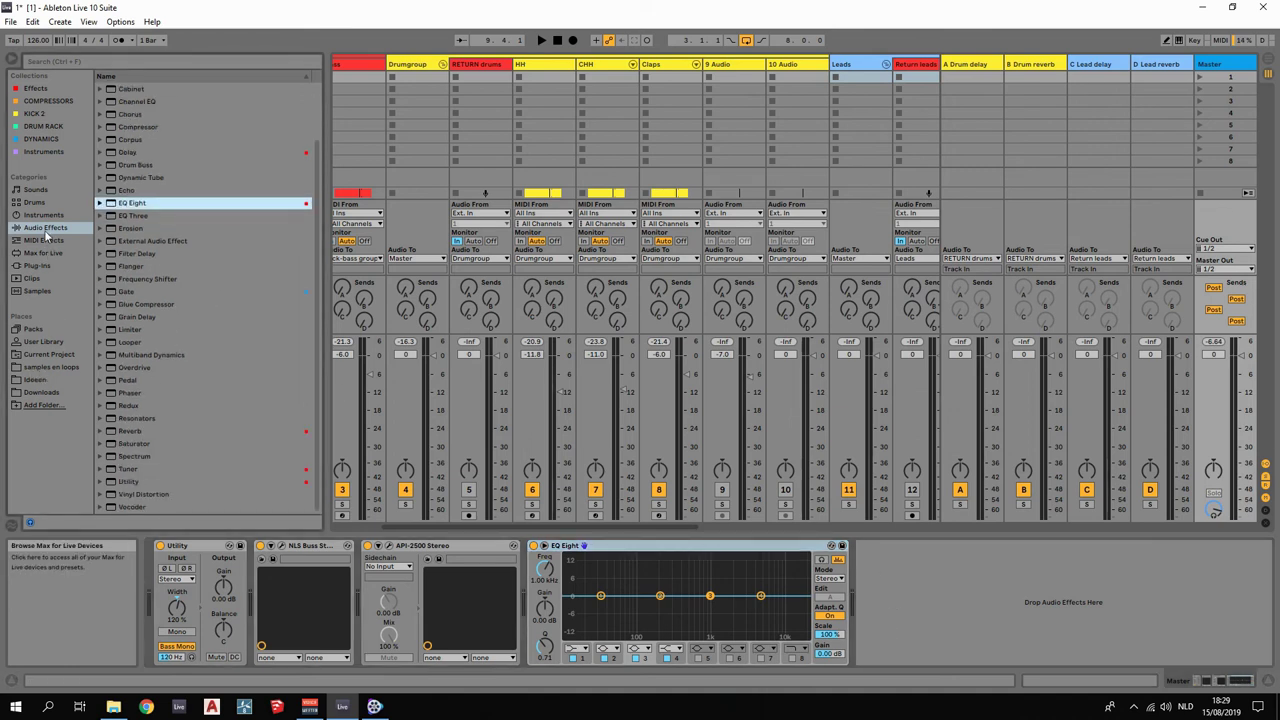
# Add Kramer Tape Stereo from WaveShell1-VST 10.0_x64 after the Master's EQ Eight and close its plug-in window.
pyautogui.click(38, 266)
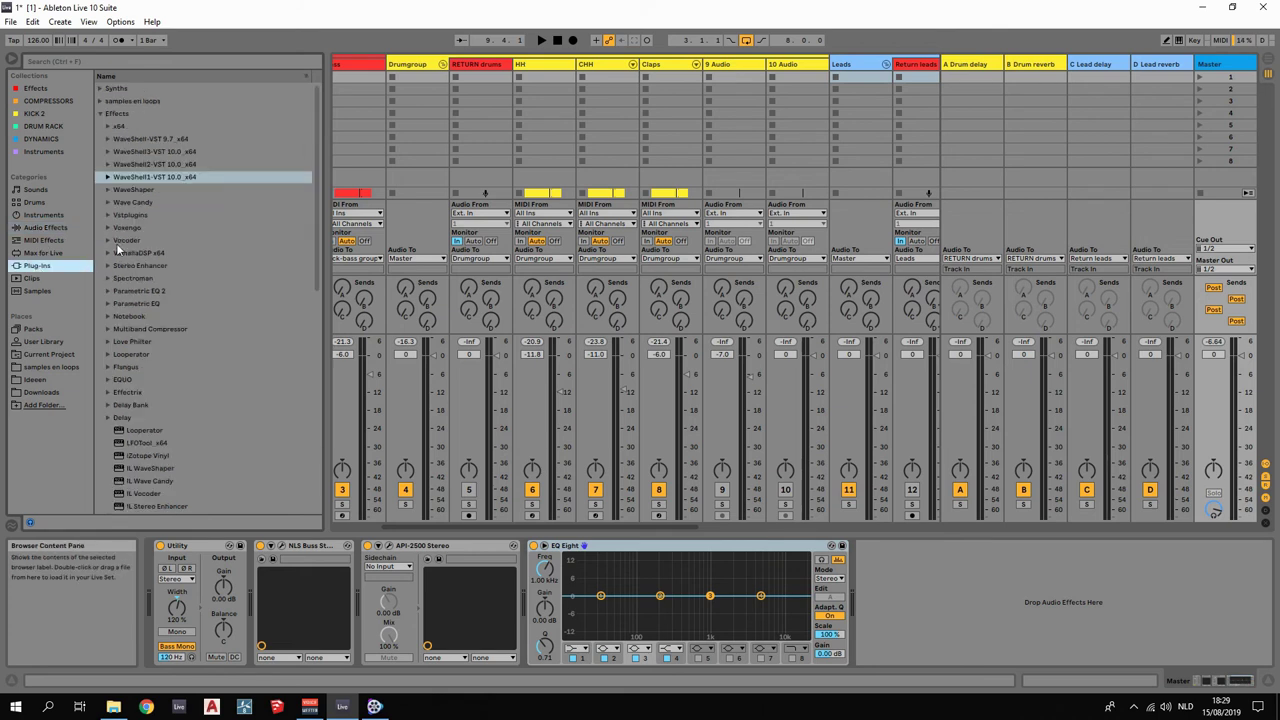
pyautogui.click(107, 177)
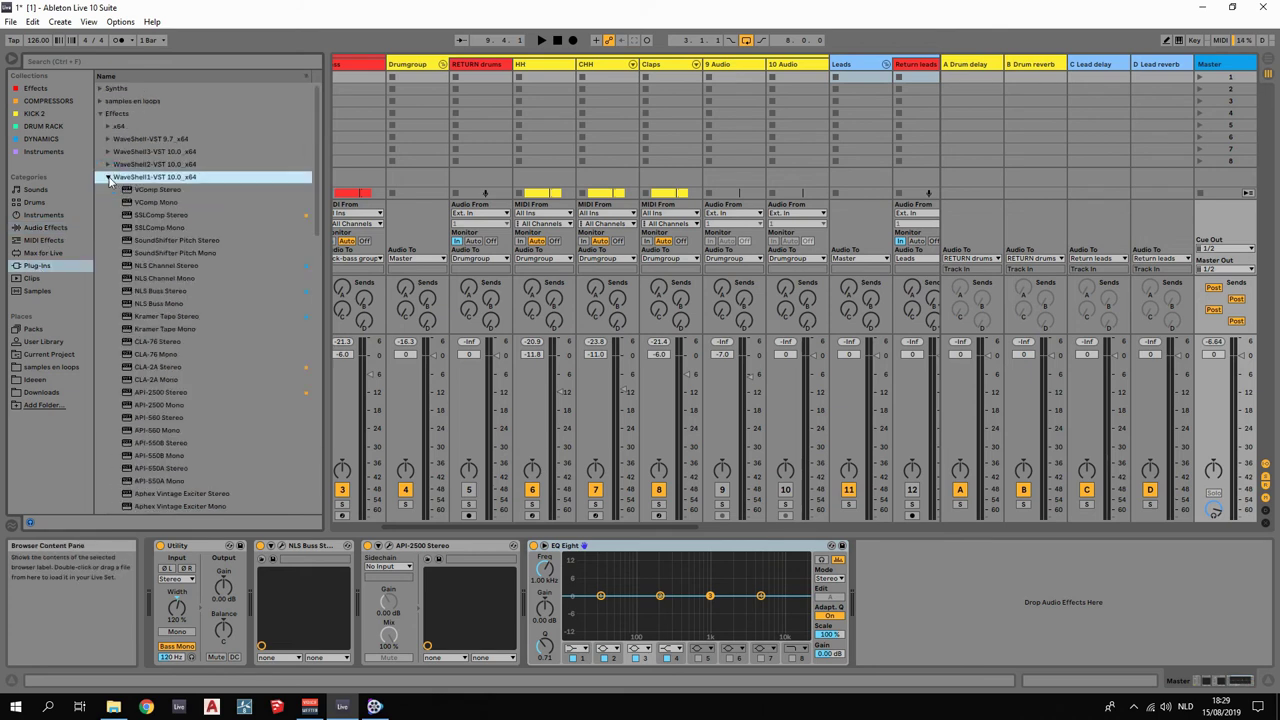
pyautogui.scroll(-2, 165, 235)
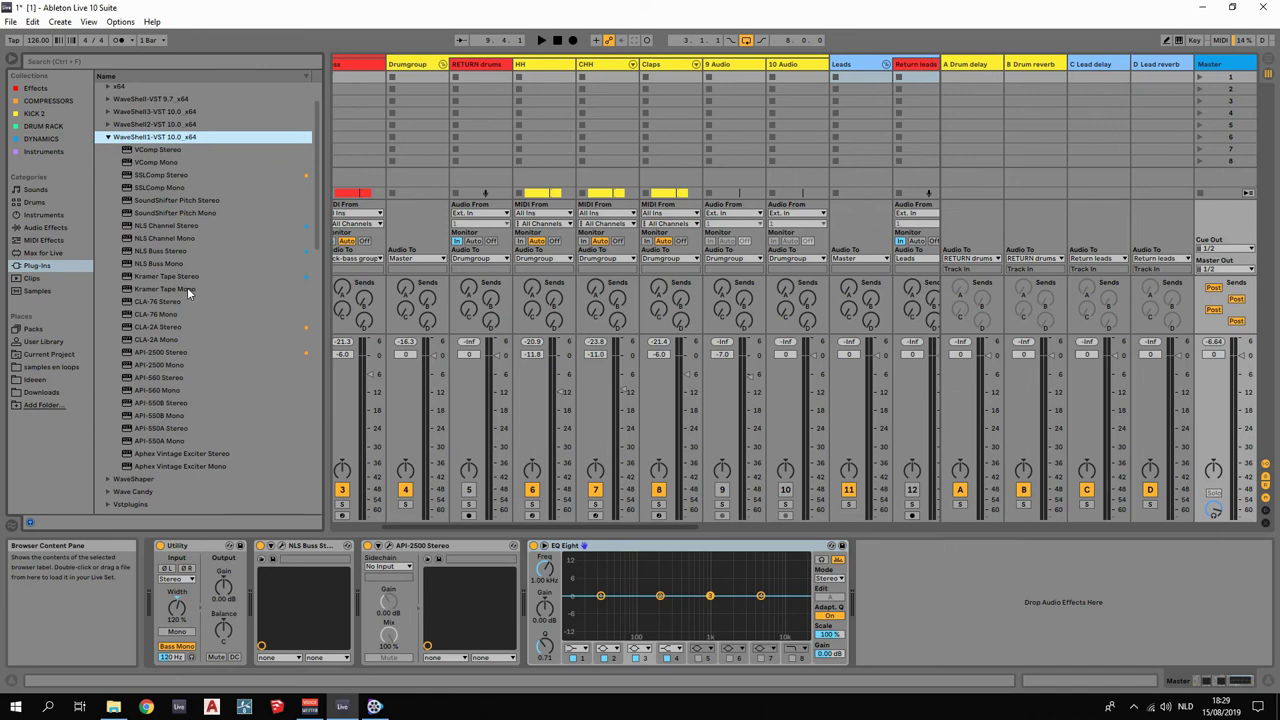
pyautogui.moveTo(170, 279)
pyautogui.mouseDown()
pyautogui.moveTo(790, 565)
pyautogui.moveTo(898, 636)
pyautogui.mouseUp()
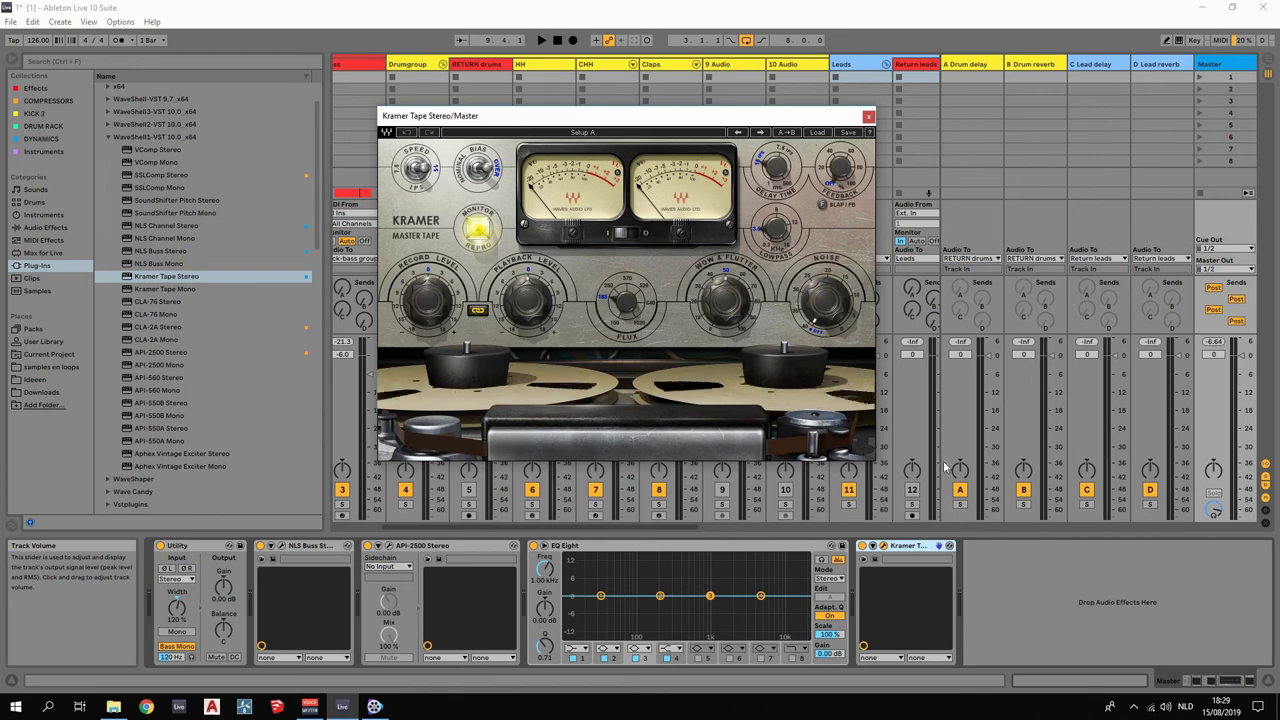
pyautogui.click(869, 117)
pyautogui.click(1012, 612)
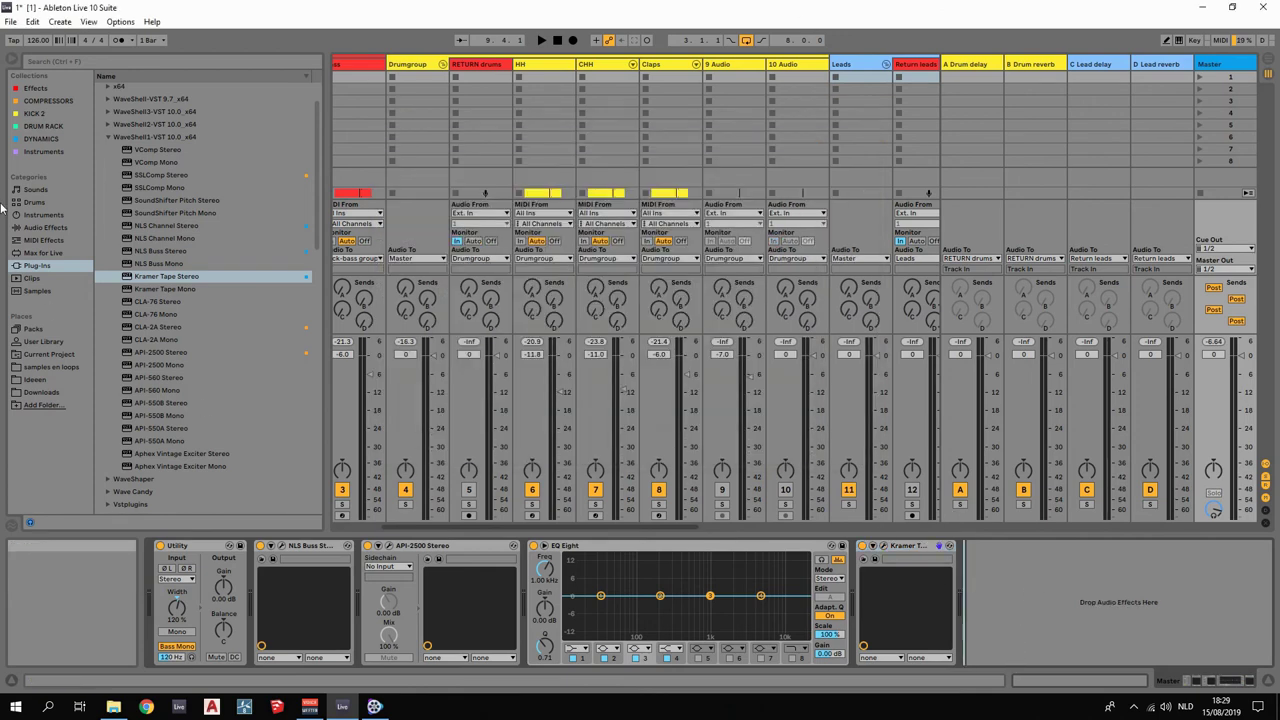
# Add GW MixCentric Stereo from WaveShell3-VST 10.0_x64 after the Master's Kramer Tape.
pyautogui.click(110, 138)
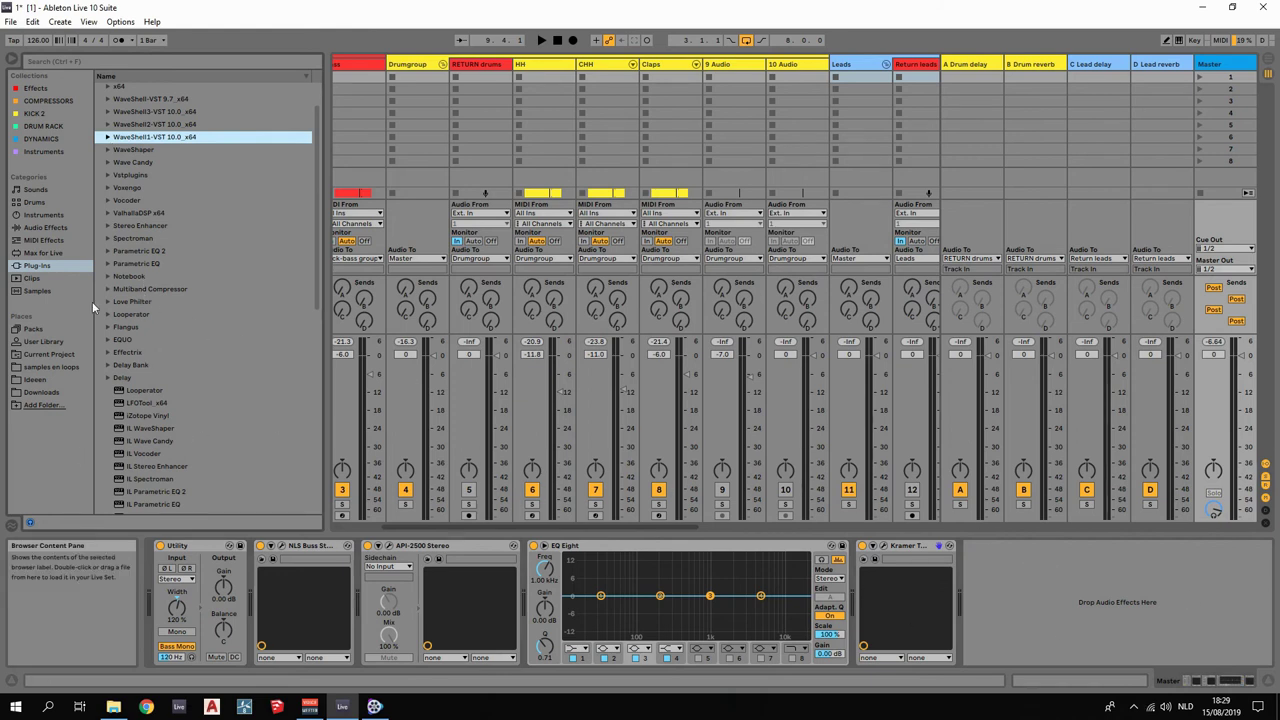
pyautogui.click(108, 139)
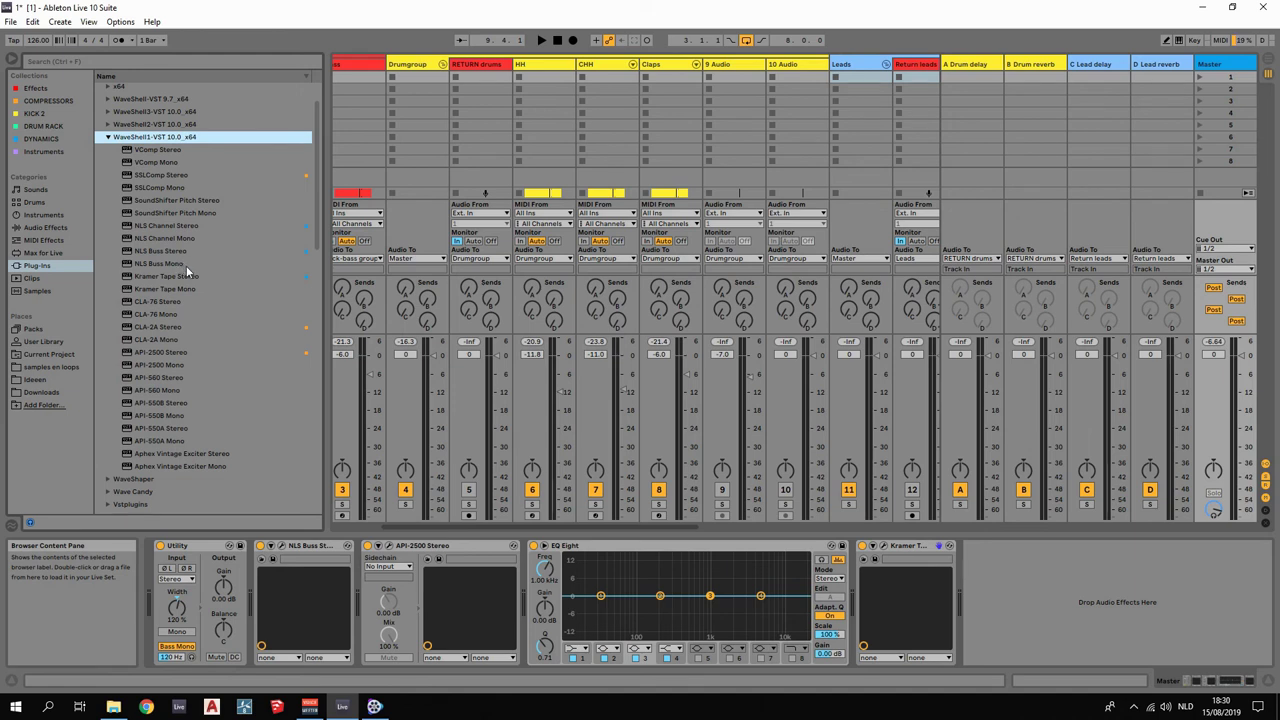
pyautogui.scroll(2, 181, 293)
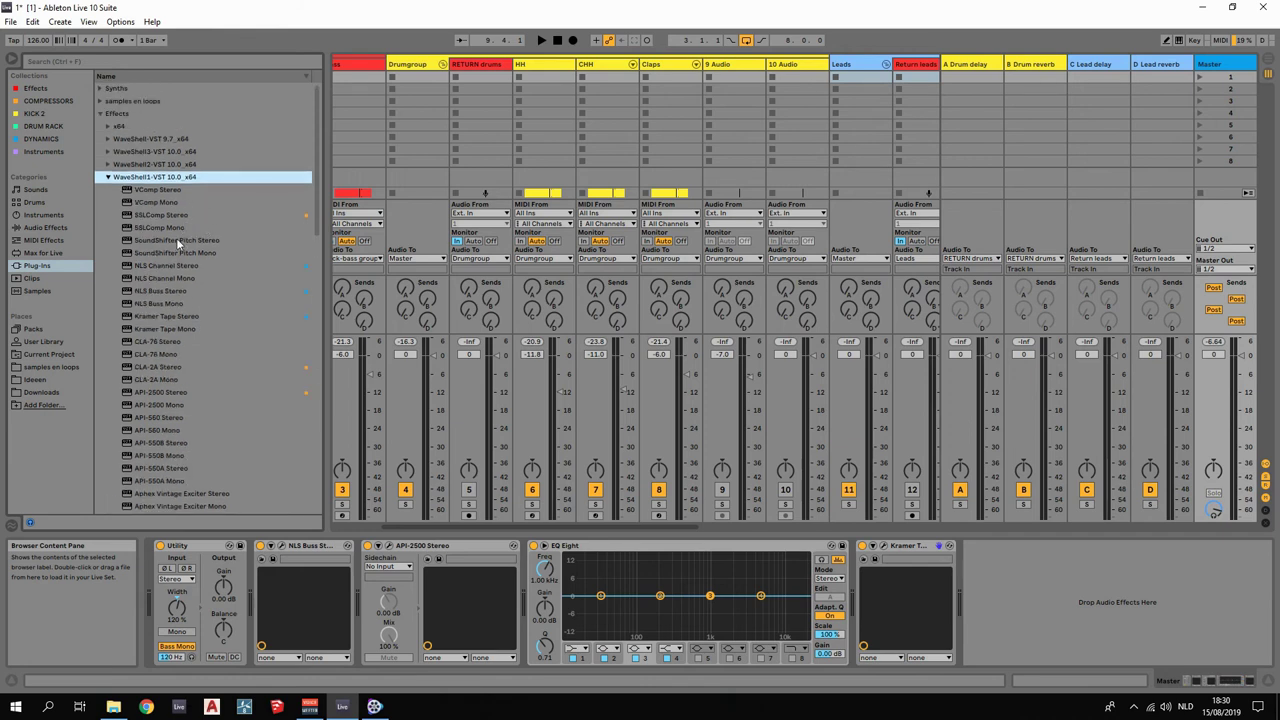
pyautogui.scroll(-4, 181, 311)
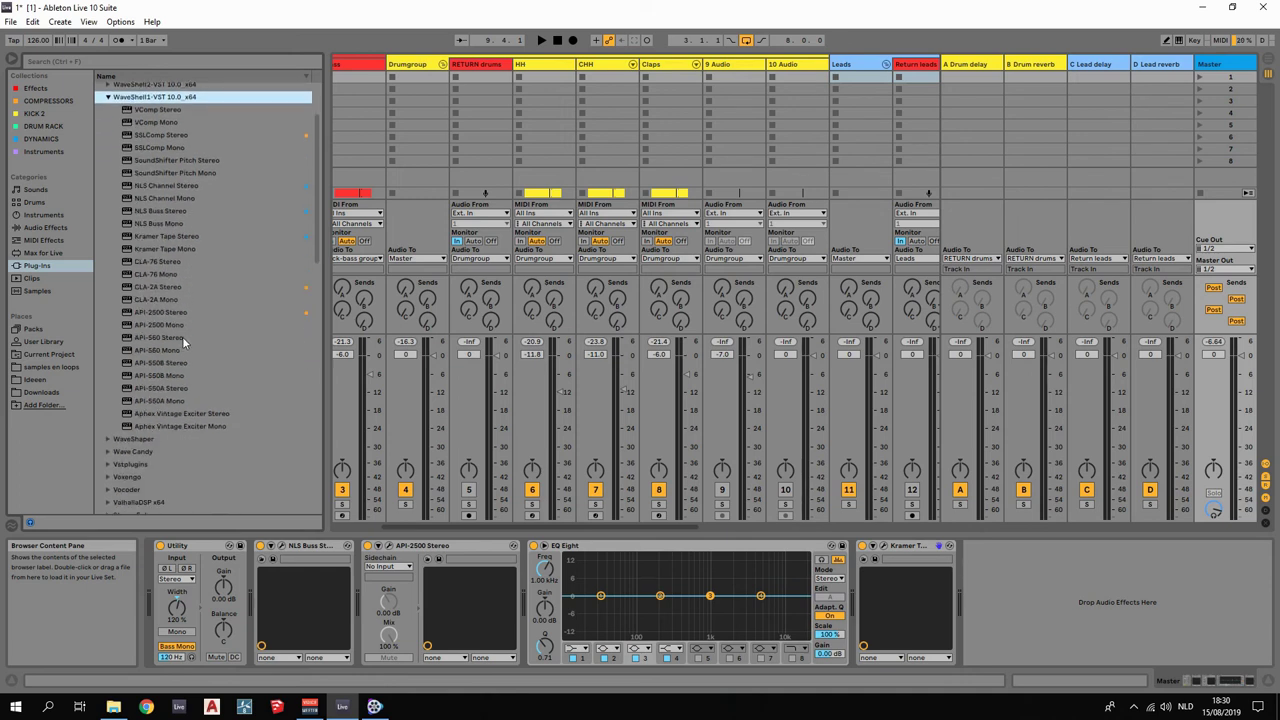
pyautogui.scroll(4, 176, 336)
pyautogui.click(108, 177)
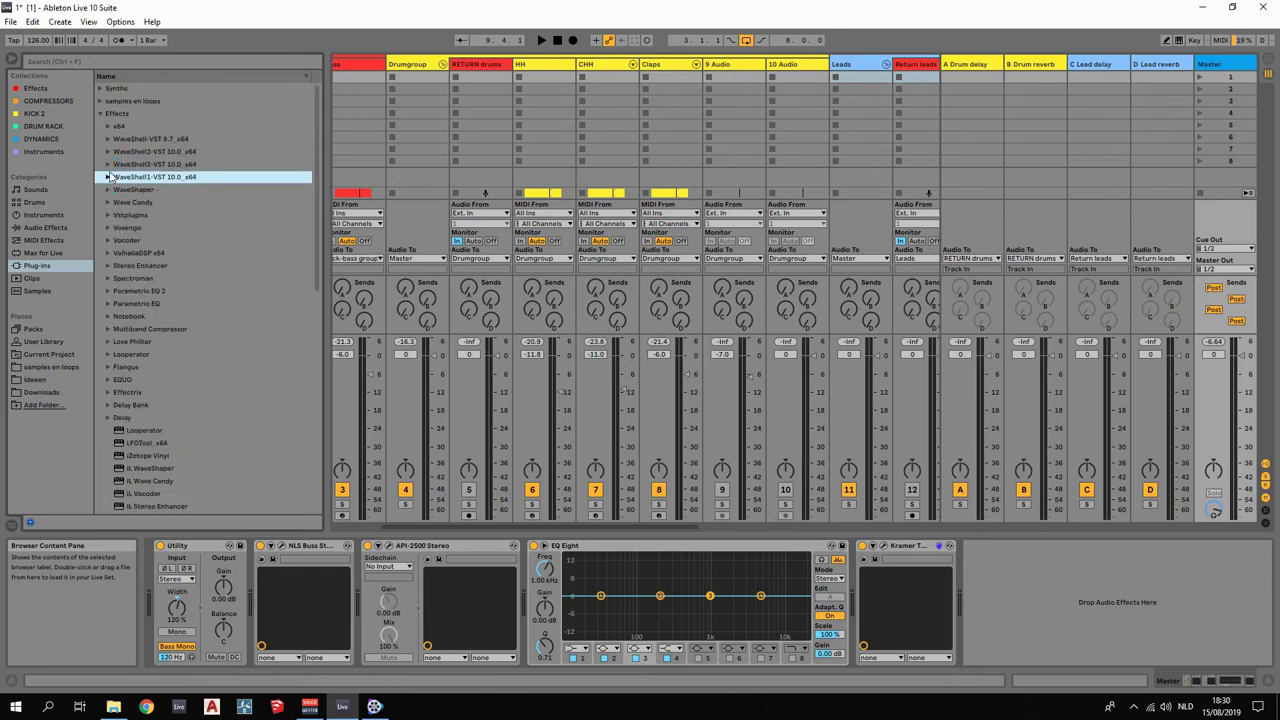
pyautogui.click(108, 164)
pyautogui.click(108, 164)
pyautogui.click(108, 151)
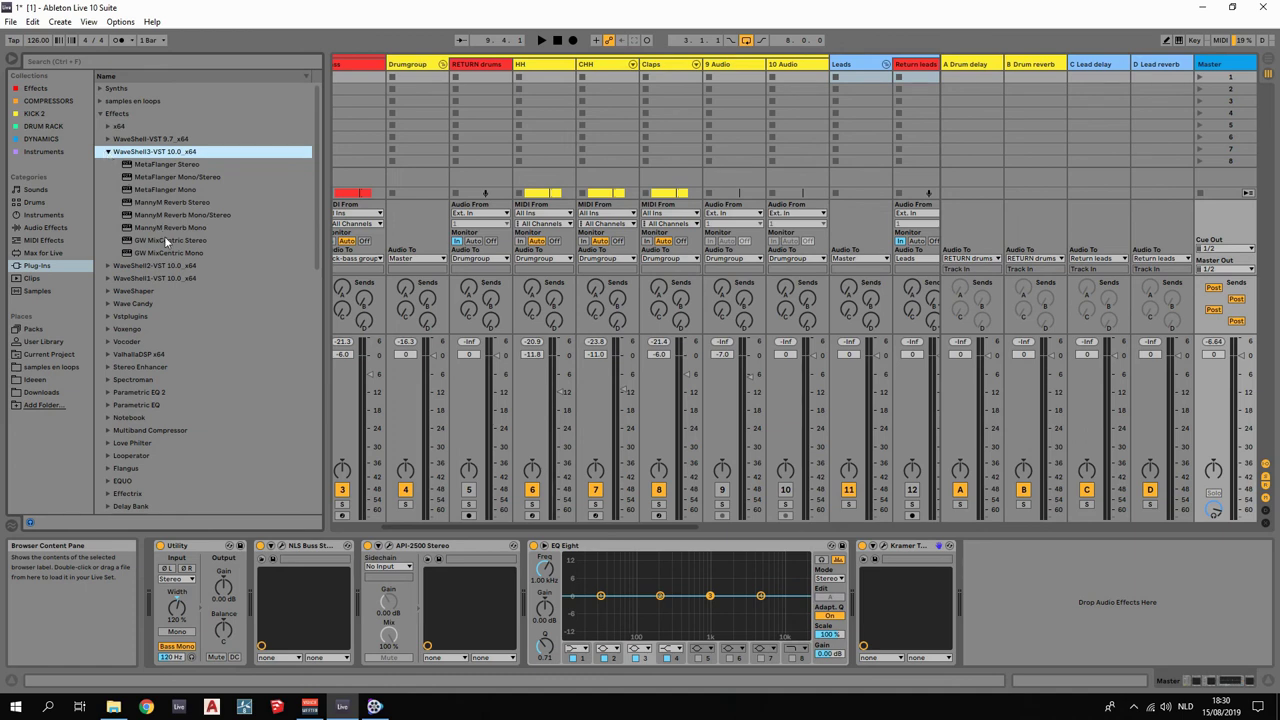
pyautogui.moveTo(167, 242); pyautogui.dragTo(966, 580)
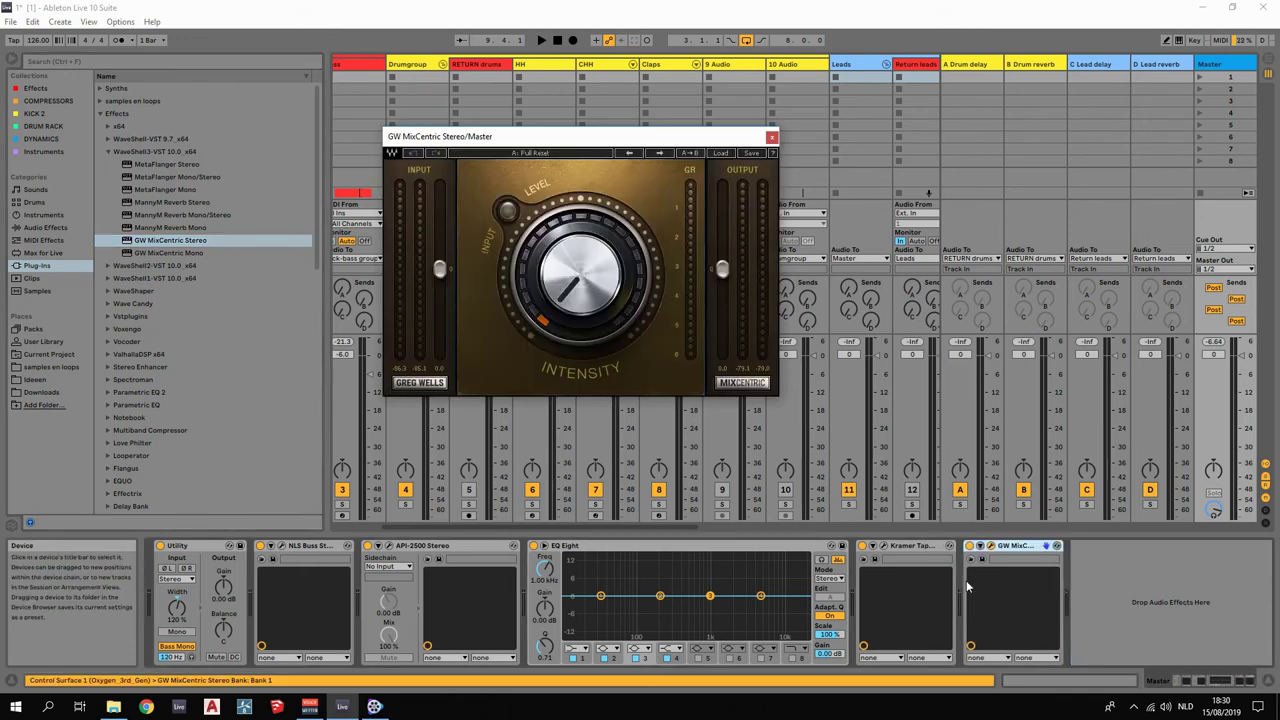
# Raise the intensity of the Master's GW MixCentric slightly, check it during playback and close its plug-in window.
pyautogui.moveTo(598, 297); pyautogui.dragTo(598, 281)
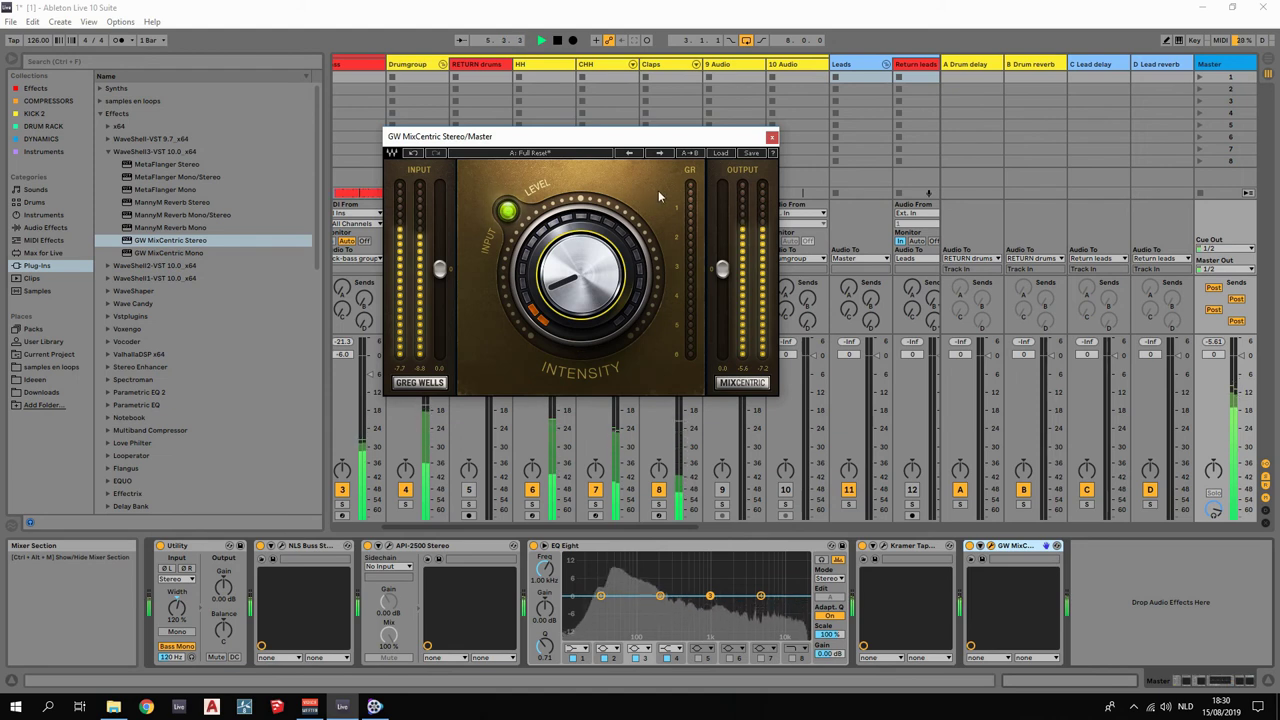
pyautogui.press('space')
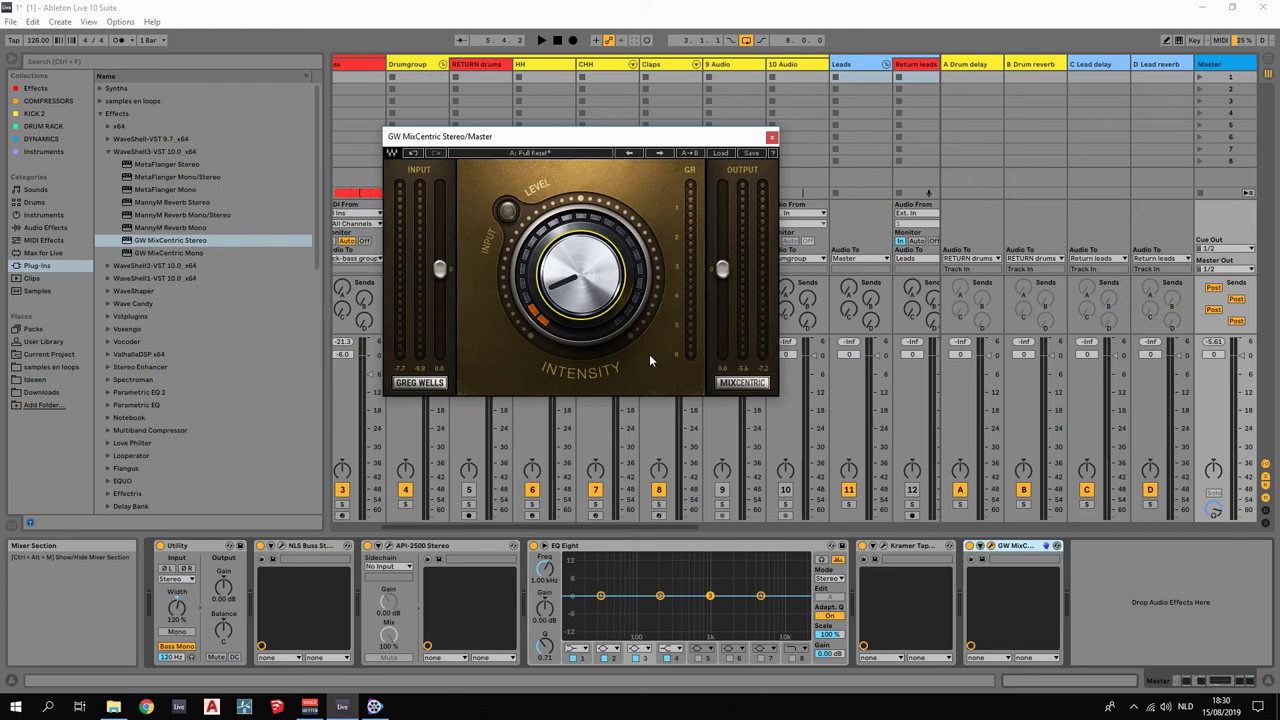
pyautogui.moveTo(596, 334)
pyautogui.mouseDown()
pyautogui.moveTo(596, 282)
pyautogui.moveTo(596, 330)
pyautogui.mouseUp()
pyautogui.moveTo(596, 330); pyautogui.dragTo(563, 314)
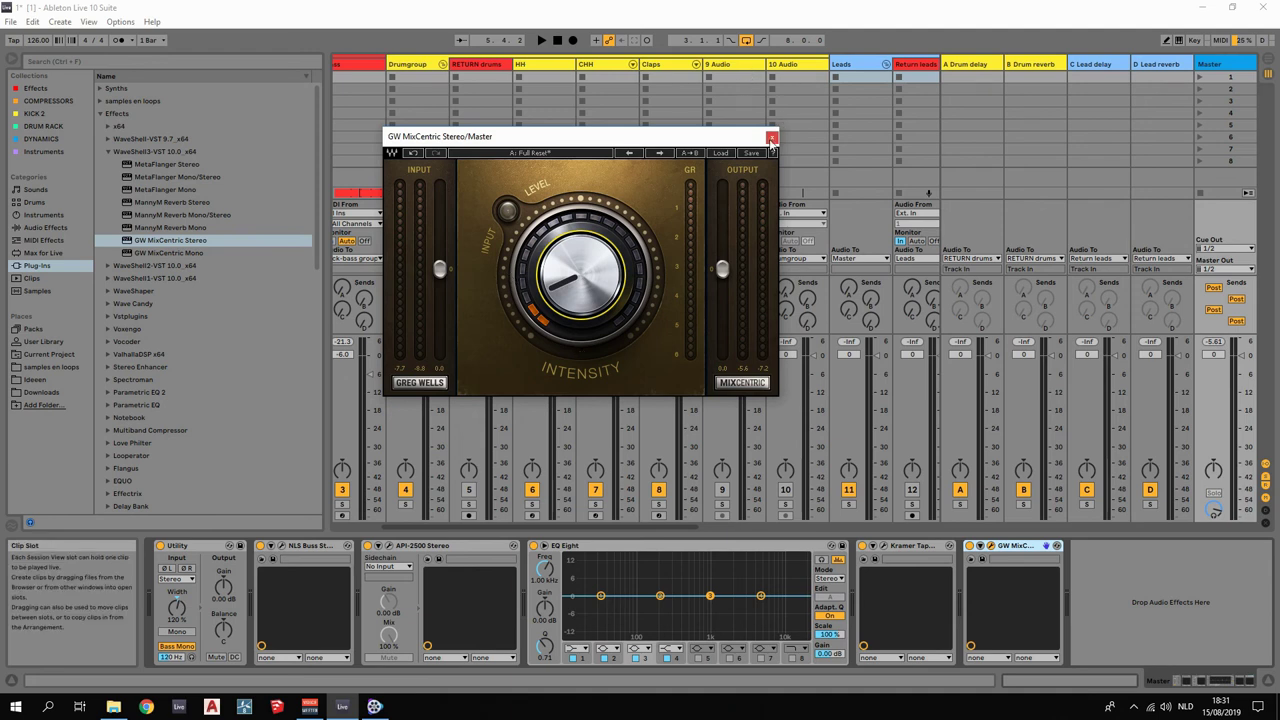
pyautogui.click(771, 137)
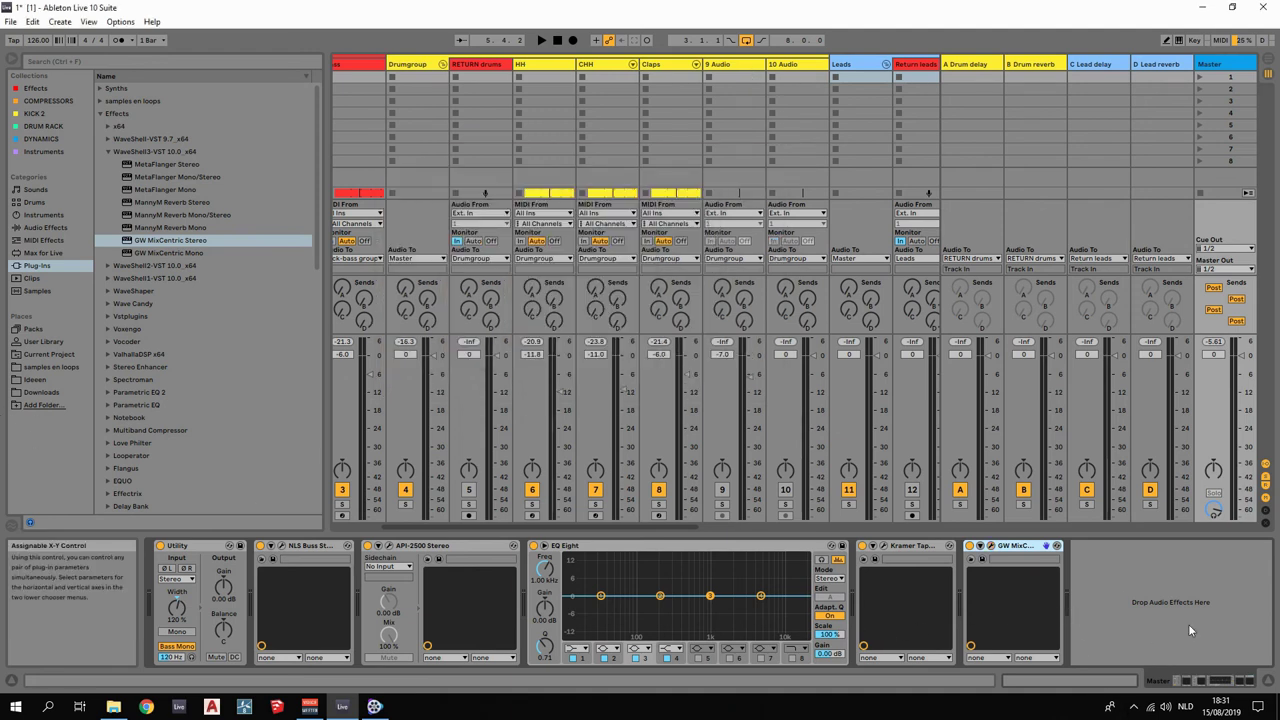
# Add the FabFilter Pro-L 2 limiter from the Effects plug-in folder after the Master's GW MixCentric.
pyautogui.click(1150, 601)
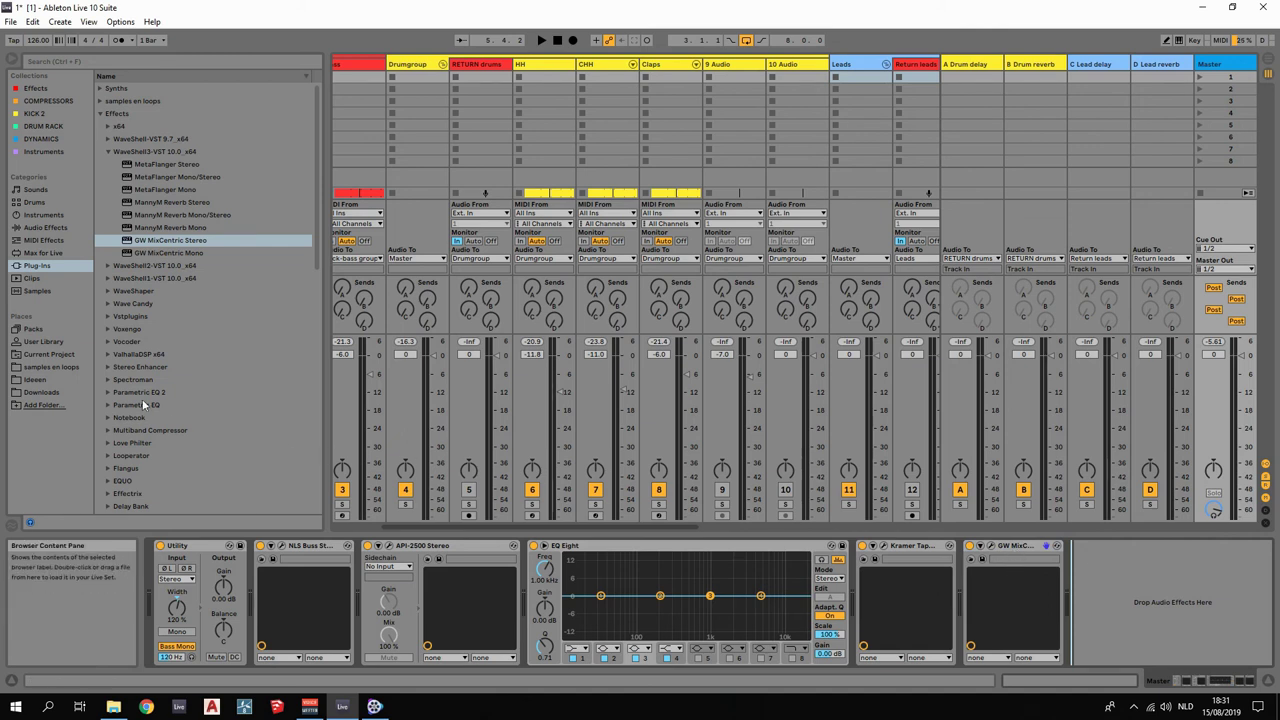
pyautogui.click(102, 113)
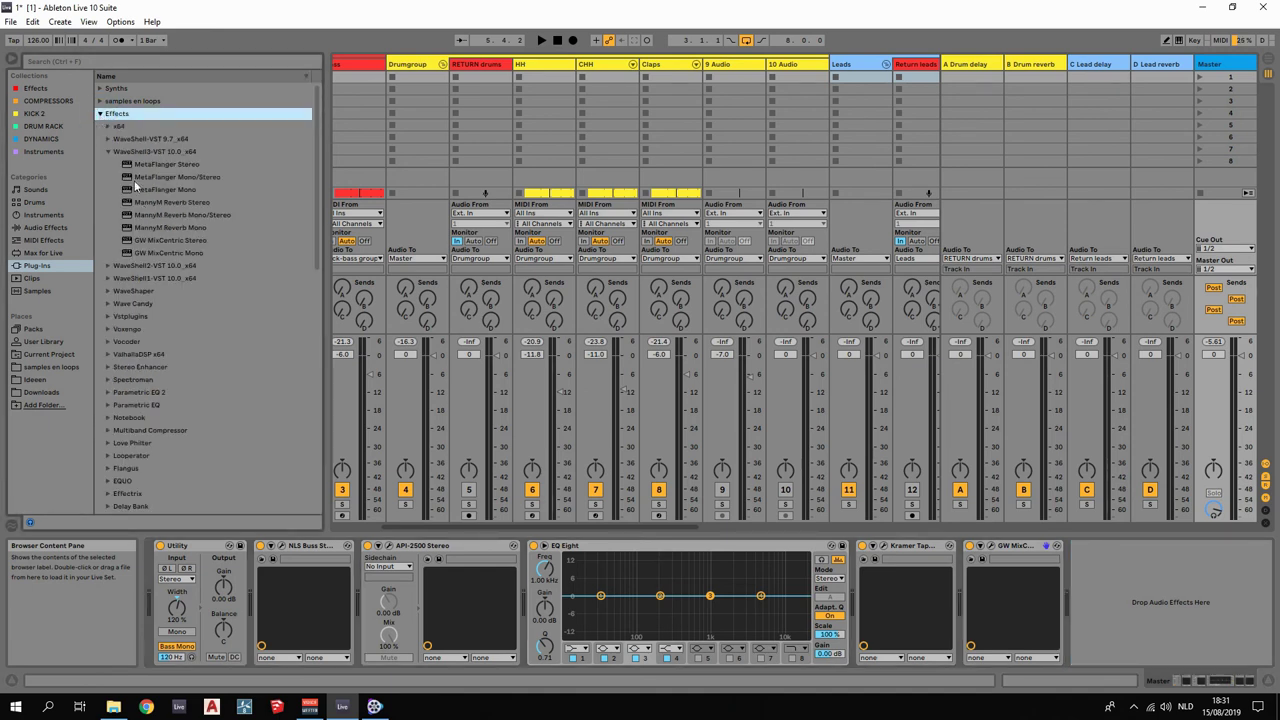
pyautogui.click(101, 115)
pyautogui.click(101, 115)
pyautogui.click(108, 152)
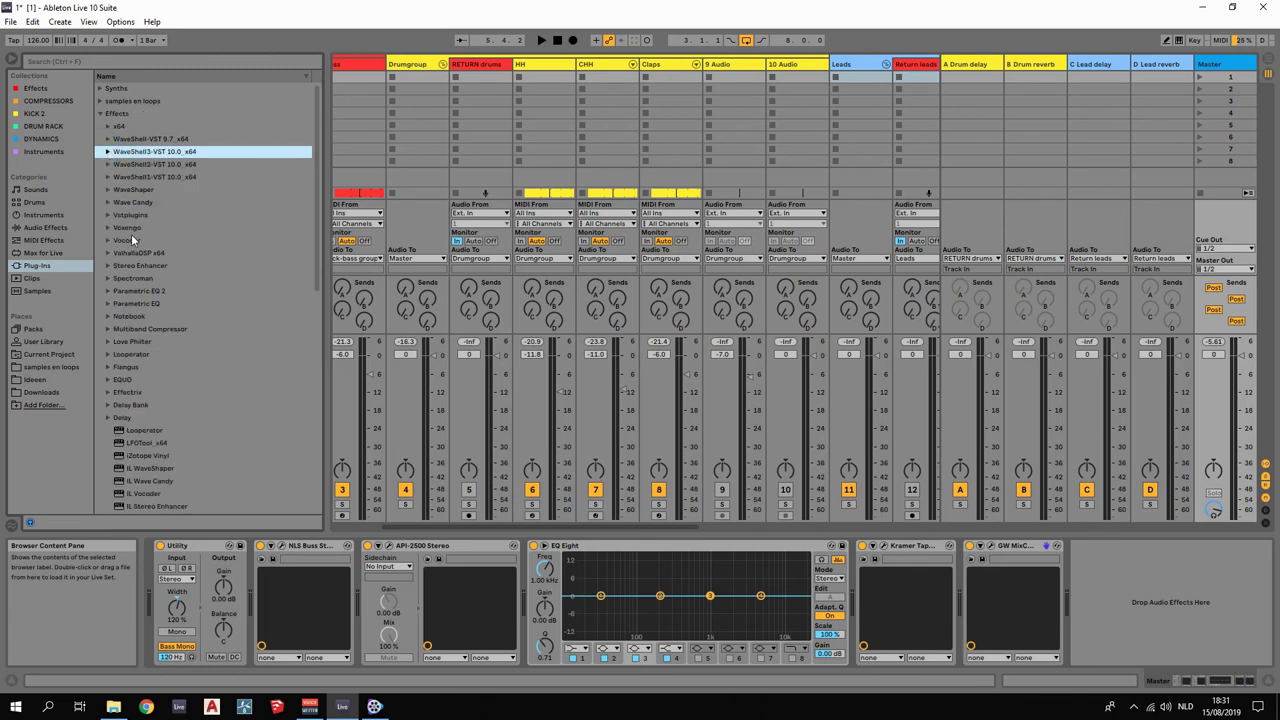
pyautogui.scroll(-7, 131, 234)
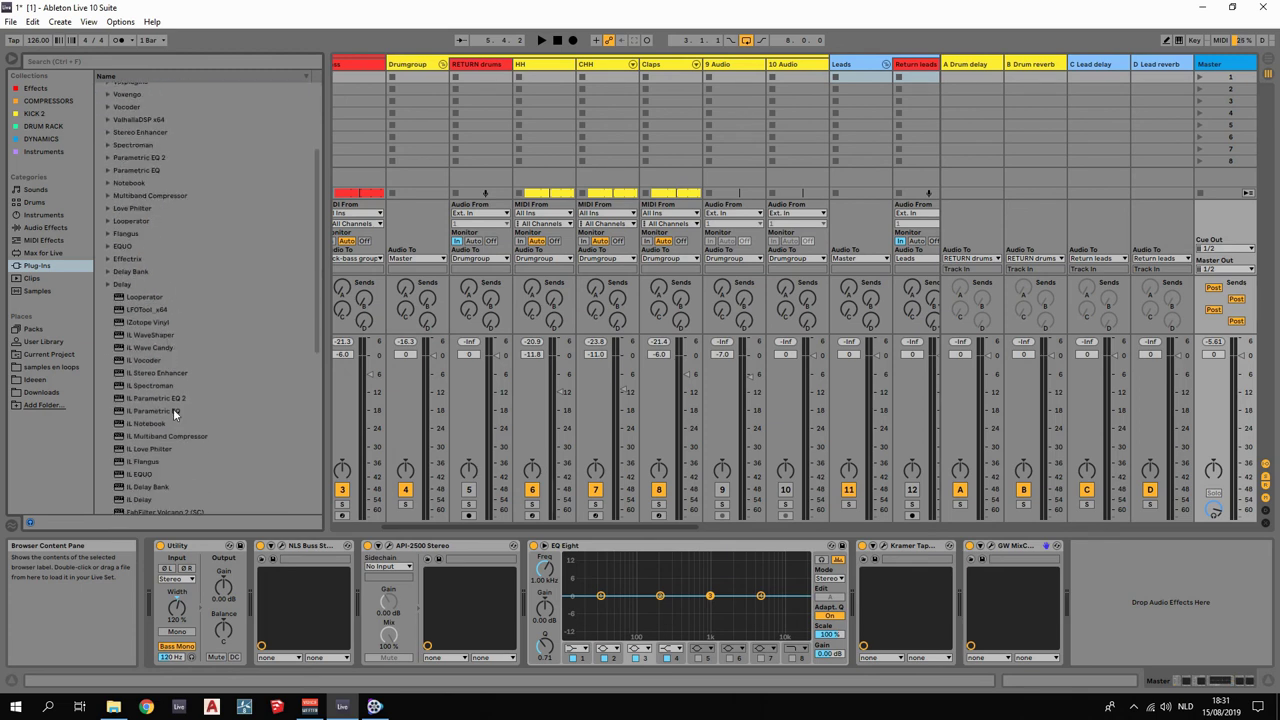
pyautogui.scroll(-3, 175, 410)
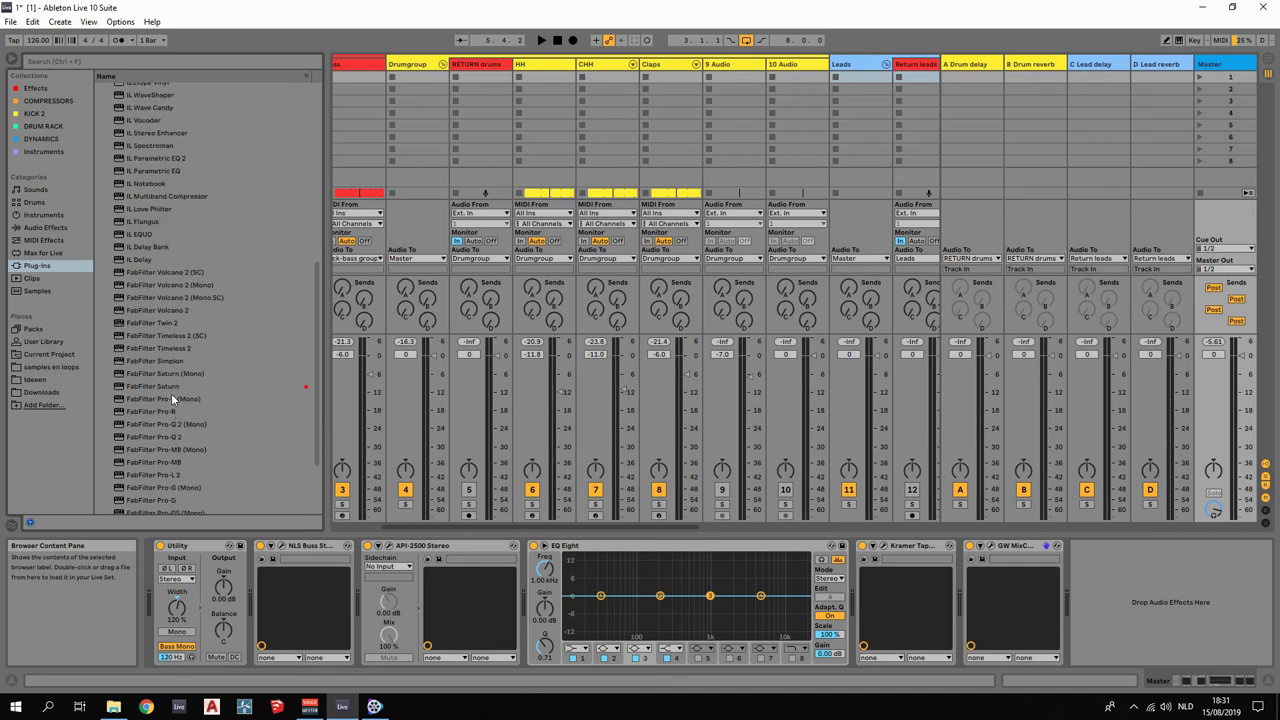
pyautogui.scroll(-1, 171, 399)
pyautogui.click(168, 449)
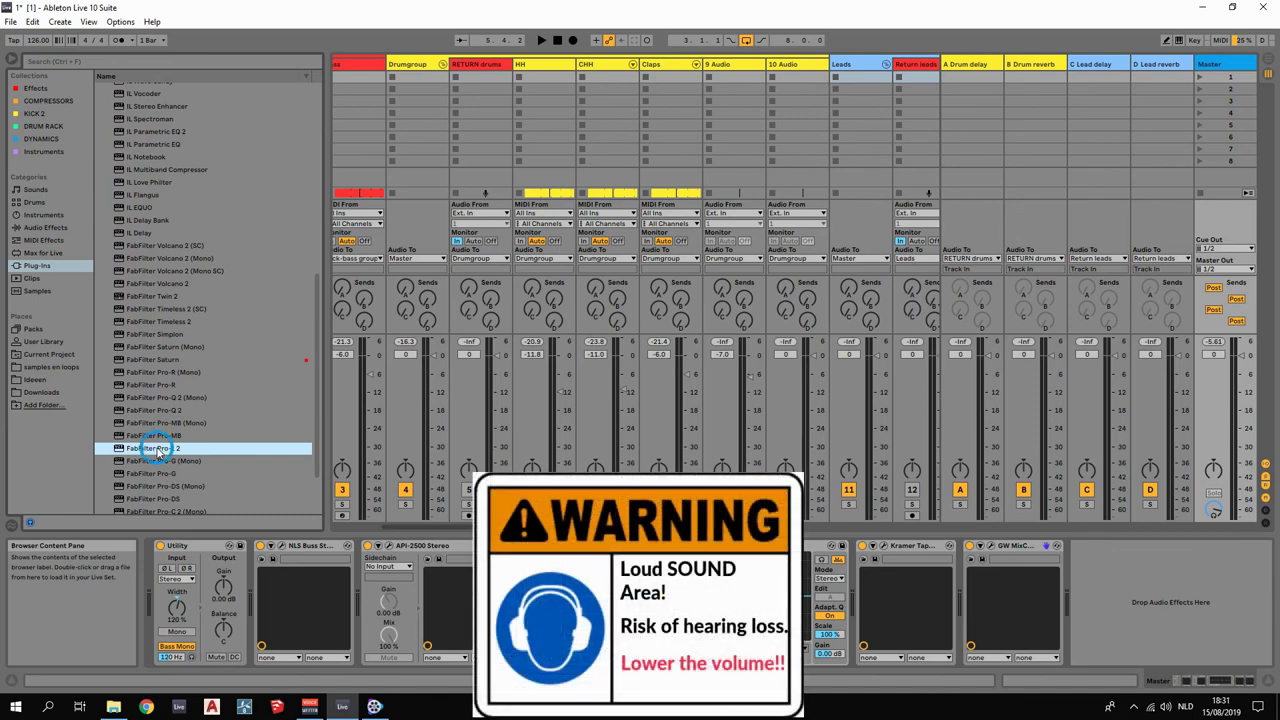
pyautogui.moveTo(158, 452); pyautogui.dragTo(1066, 586)
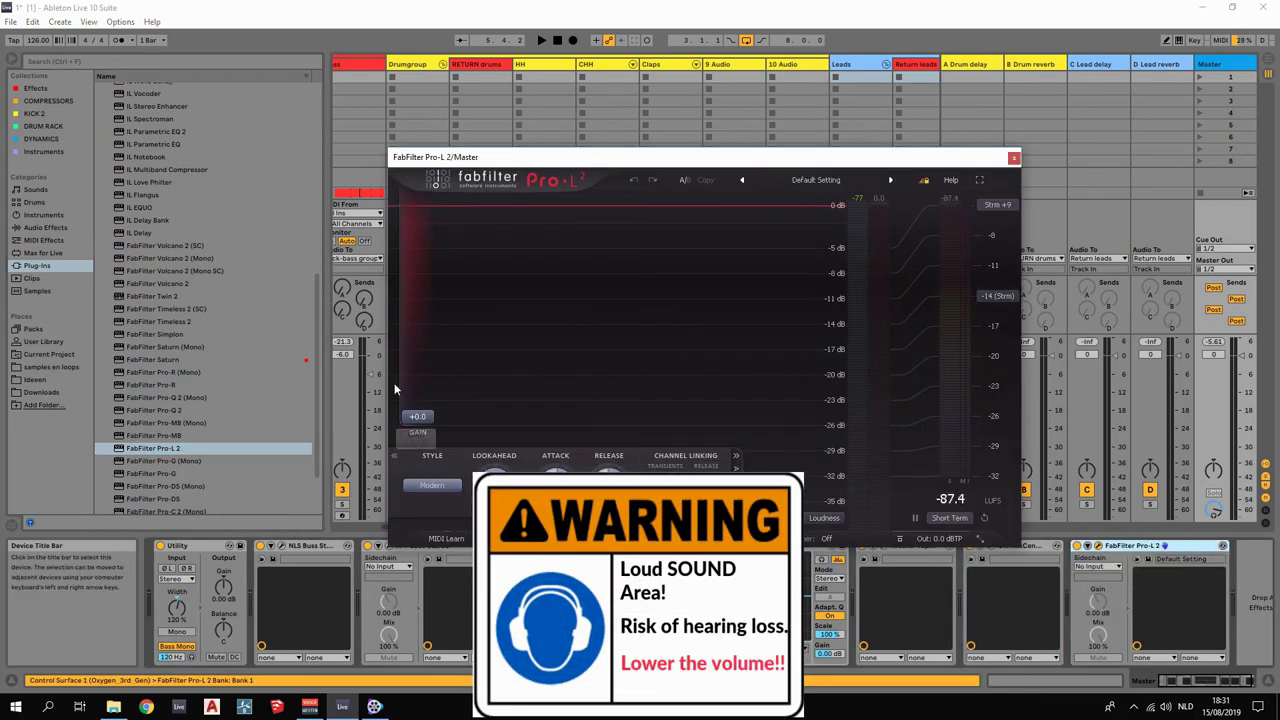
pyautogui.moveTo(791, 157); pyautogui.dragTo(611, 106)
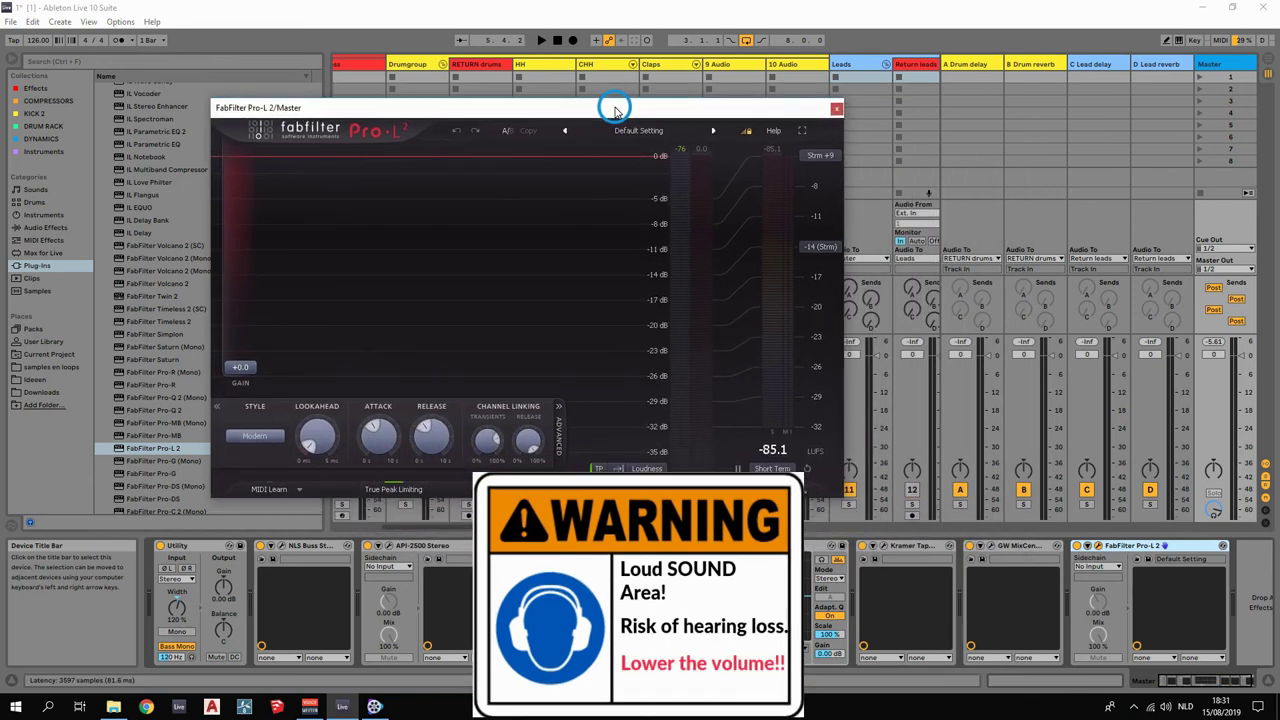
# Audition the Pro-L 2 with +13.9 gain during playback, then return the gain to +0.0 and close its plug-in window.
pyautogui.press('space')
pyautogui.moveTo(264, 373); pyautogui.dragTo(269, 270)
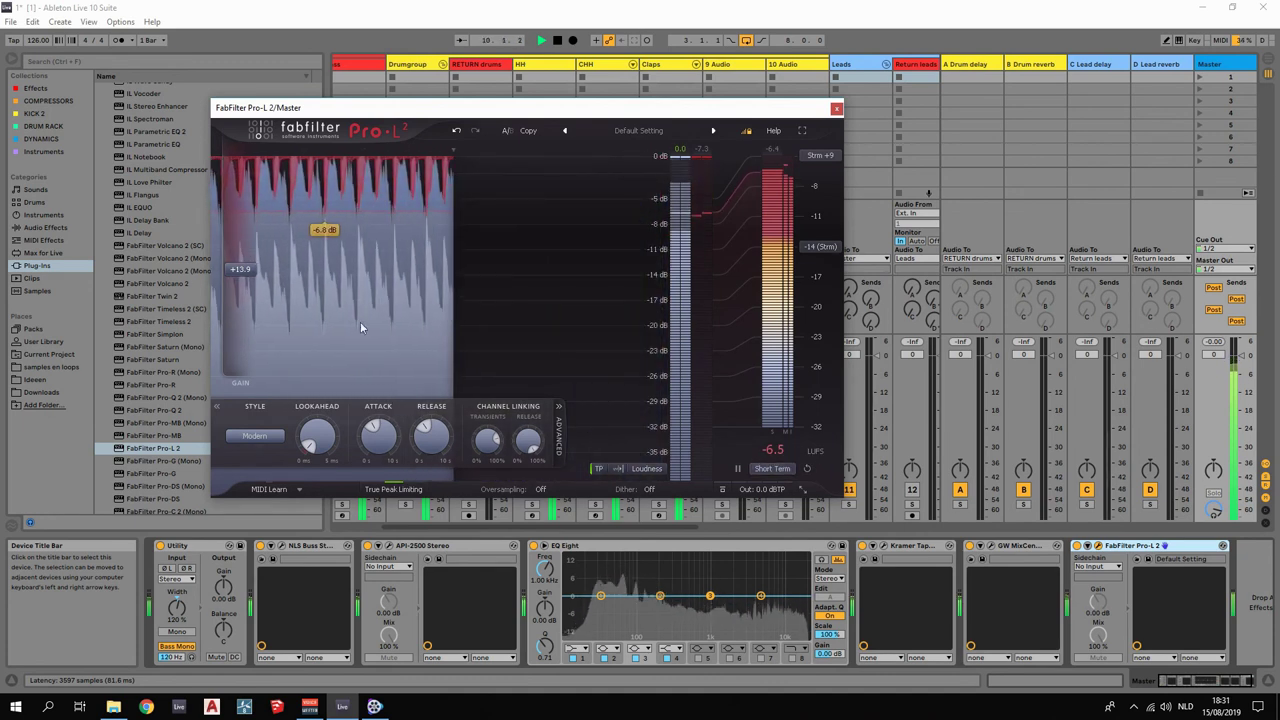
pyautogui.moveTo(245, 278); pyautogui.dragTo(241, 394)
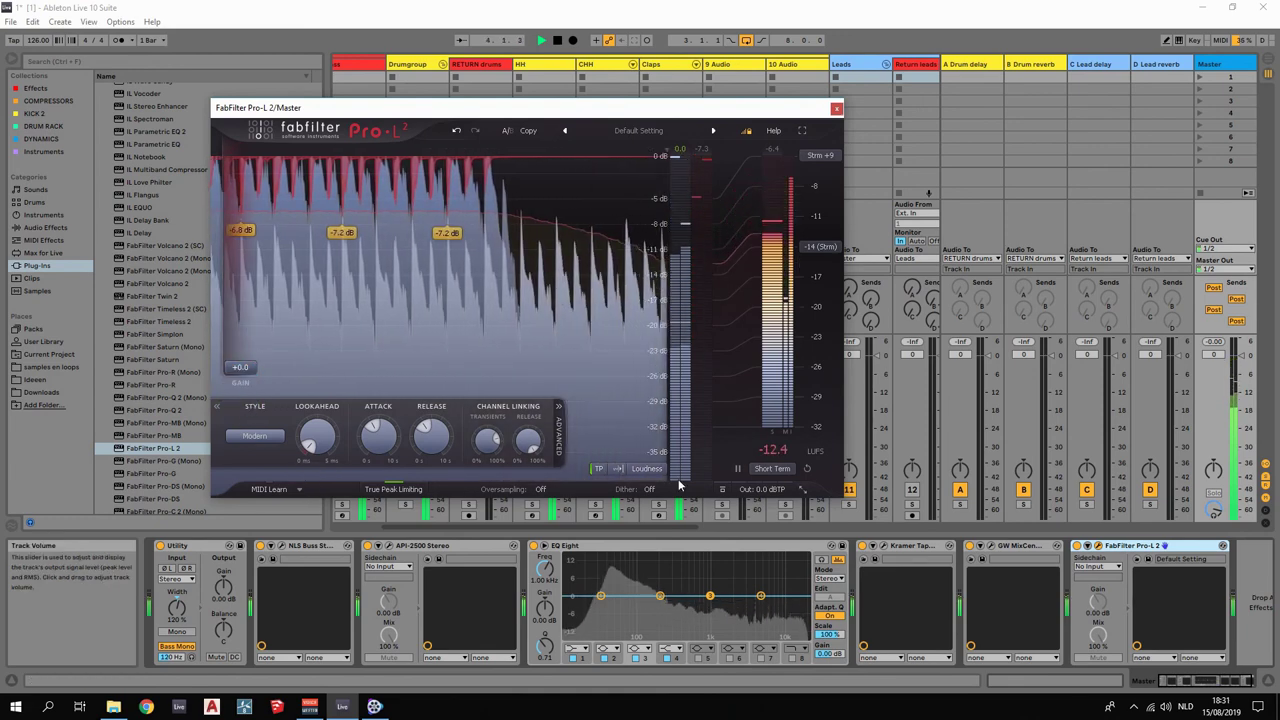
pyautogui.moveTo(679, 486)
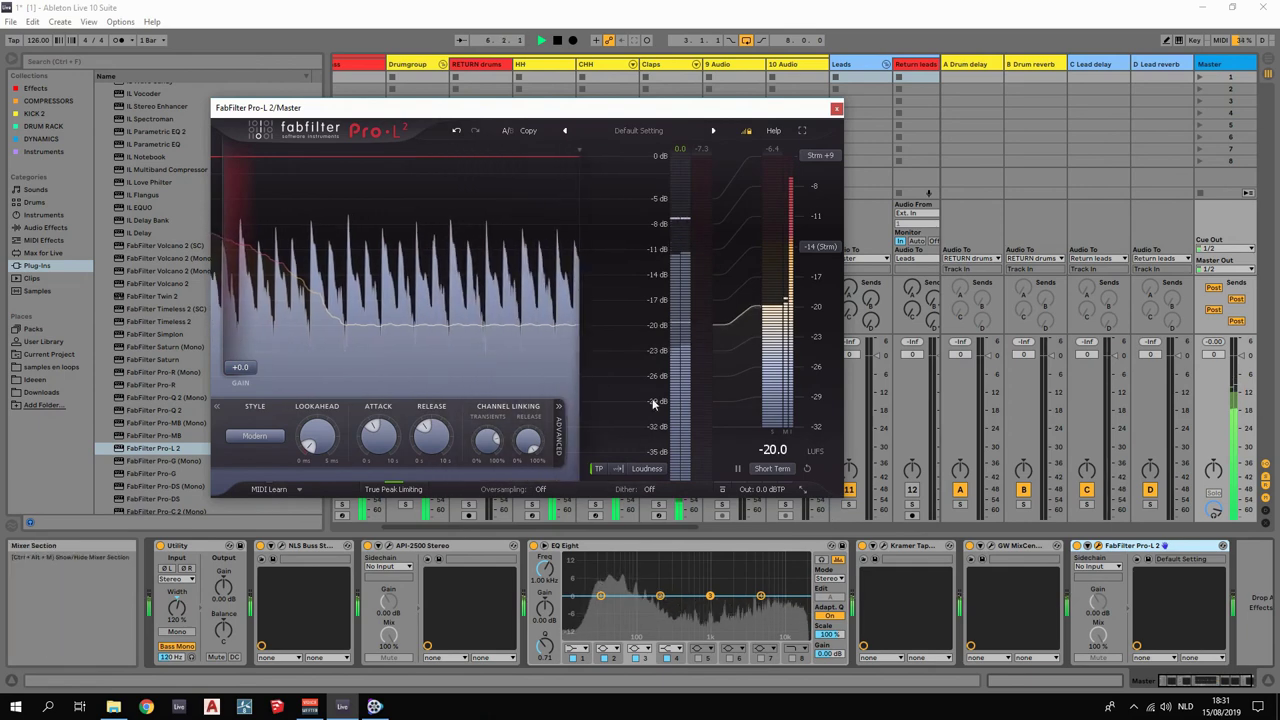
pyautogui.click(838, 110)
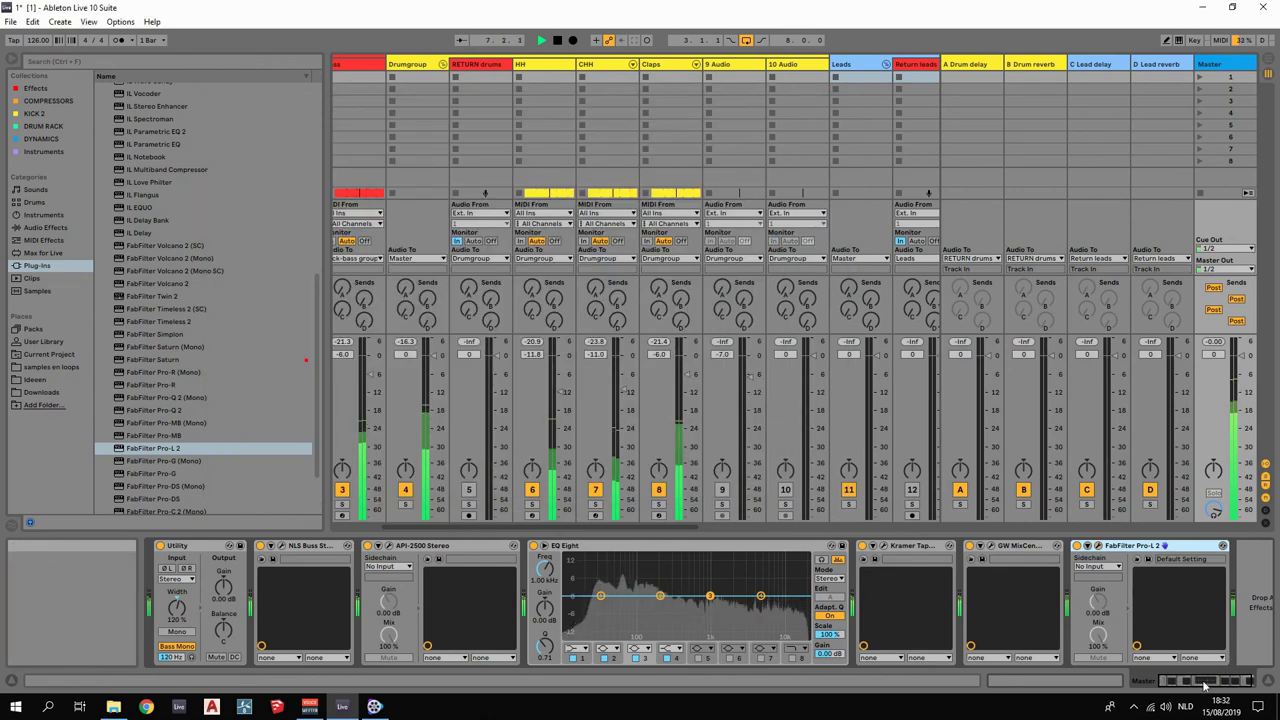
# Group all Master devices from Utility to FabFilter Pro-L 2 into an Audio Effect Rack and switch the rack off.
pyautogui.hscroll(2, 1238, 622)
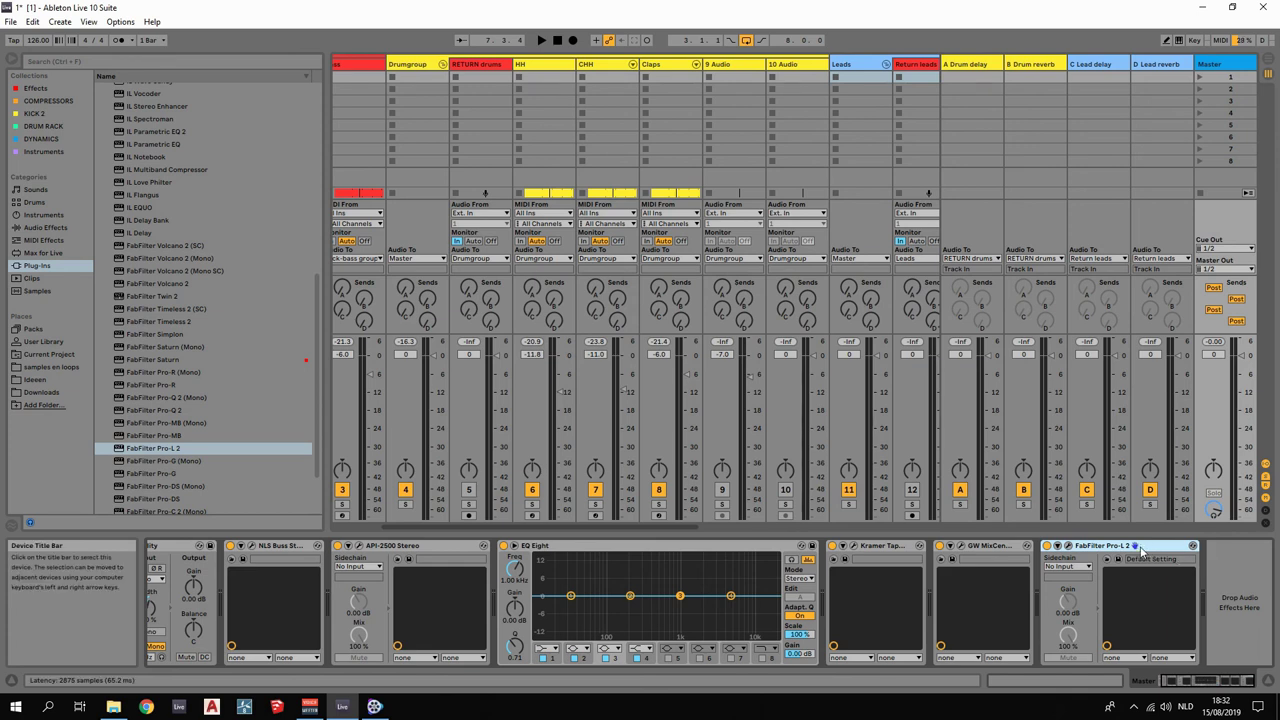
pyautogui.click(1003, 550)
pyautogui.click(1100, 550)
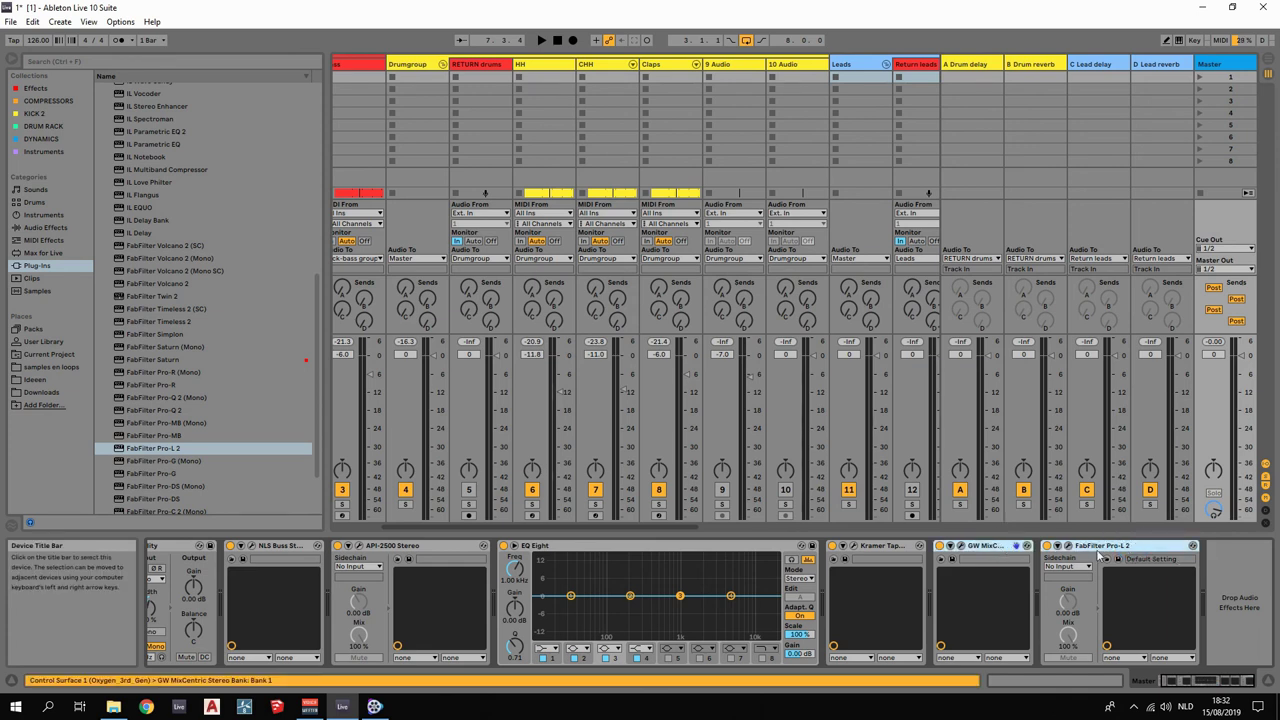
pyautogui.click(850, 556)
pyautogui.click(715, 548)
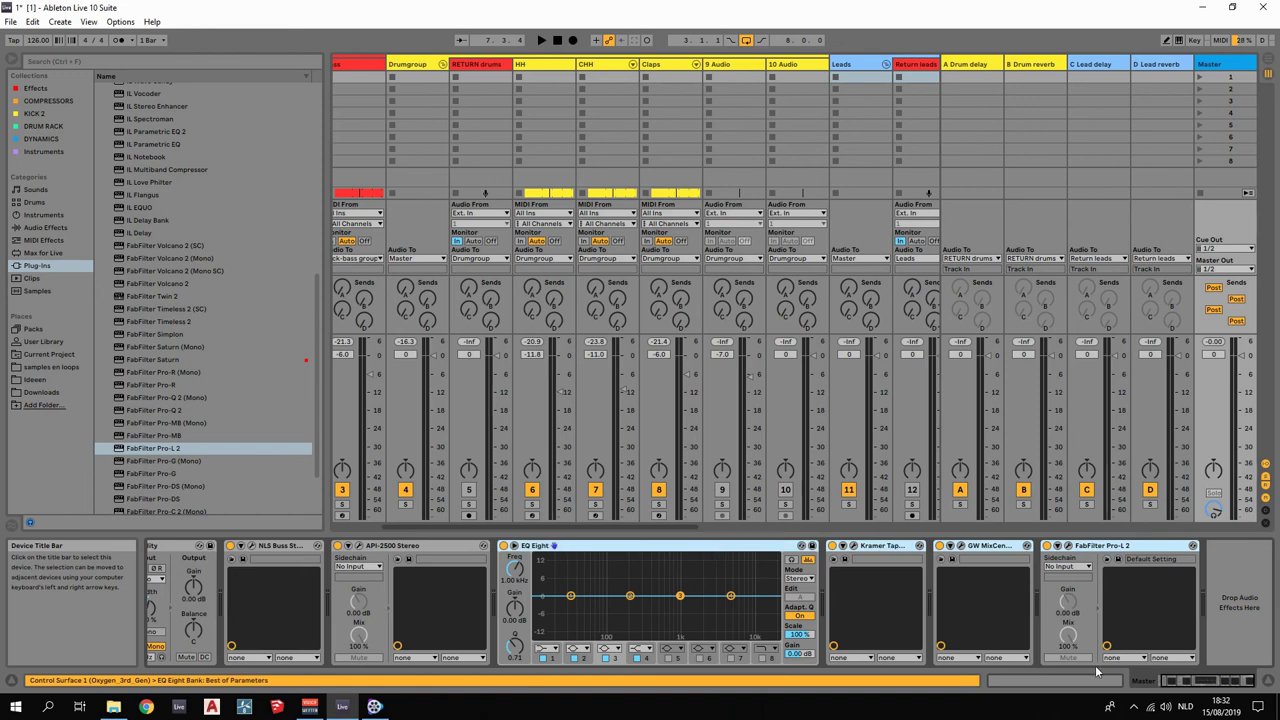
pyautogui.hscroll(-1, 449, 585)
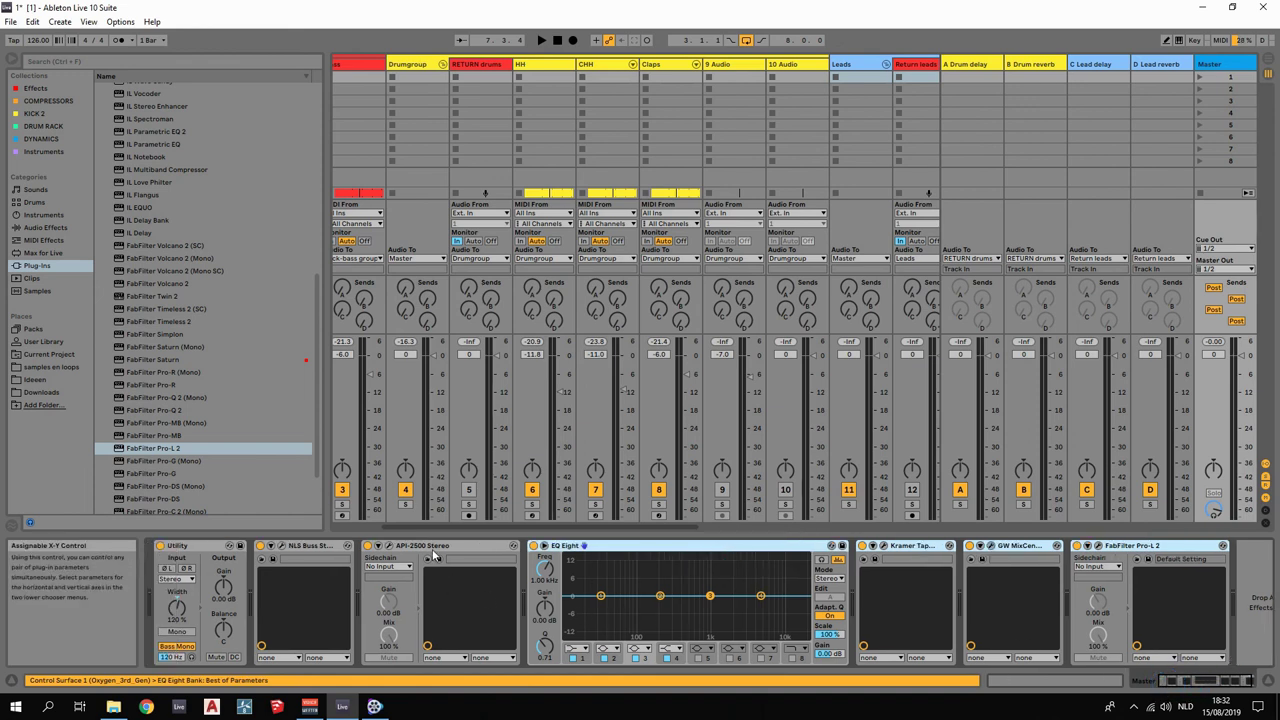
pyautogui.click(306, 548)
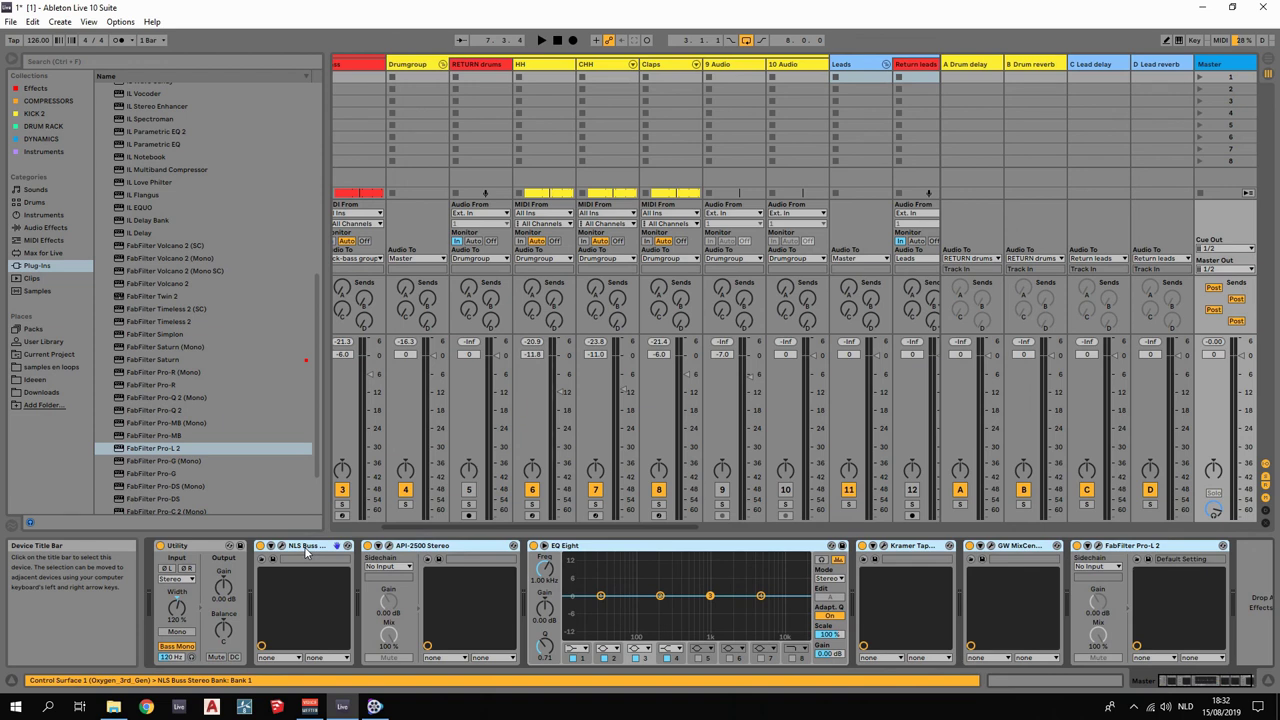
pyautogui.click(213, 550)
pyautogui.rightClick(217, 550)
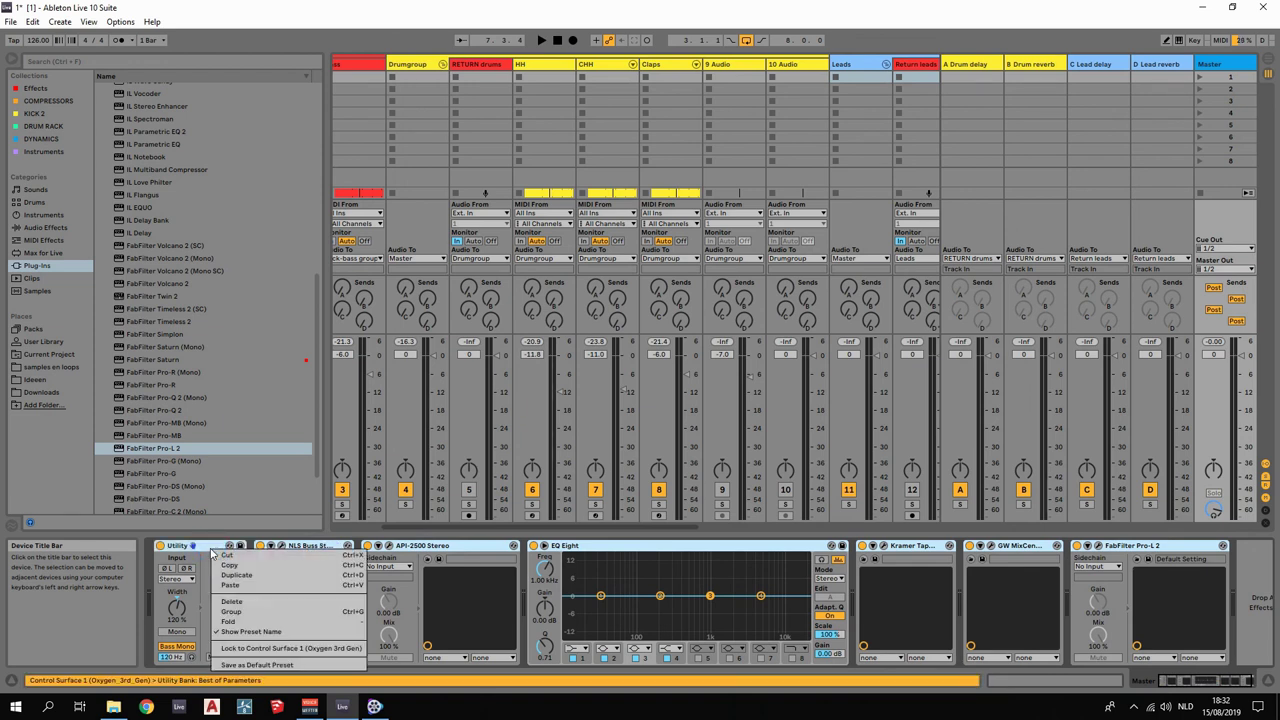
pyautogui.click(231, 611)
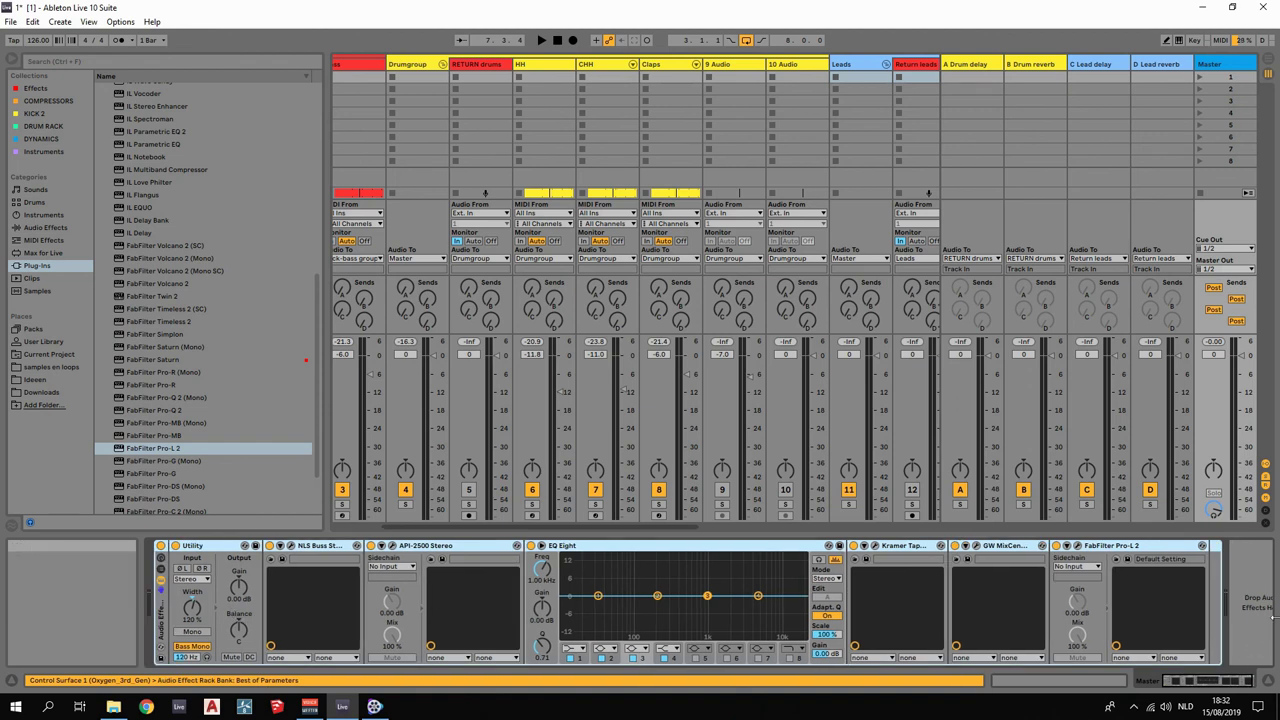
pyautogui.click(162, 551)
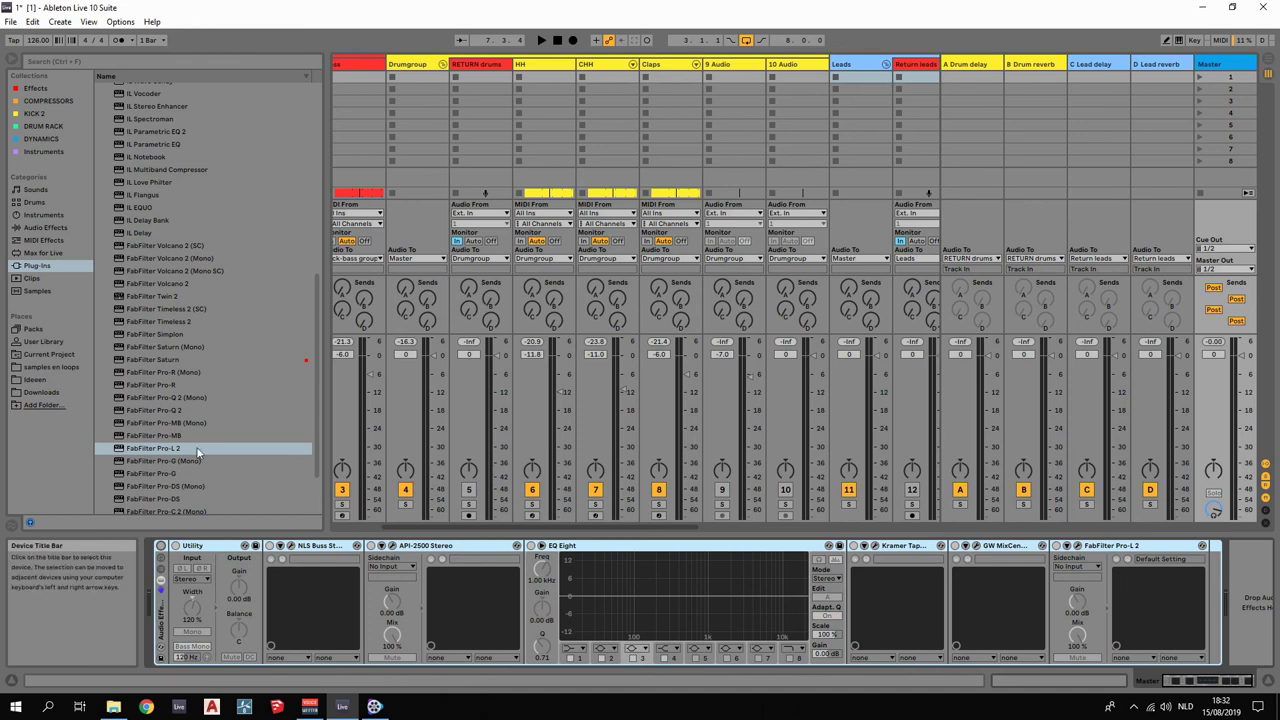
pyautogui.moveTo(318, 332); pyautogui.dragTo(301, 121)
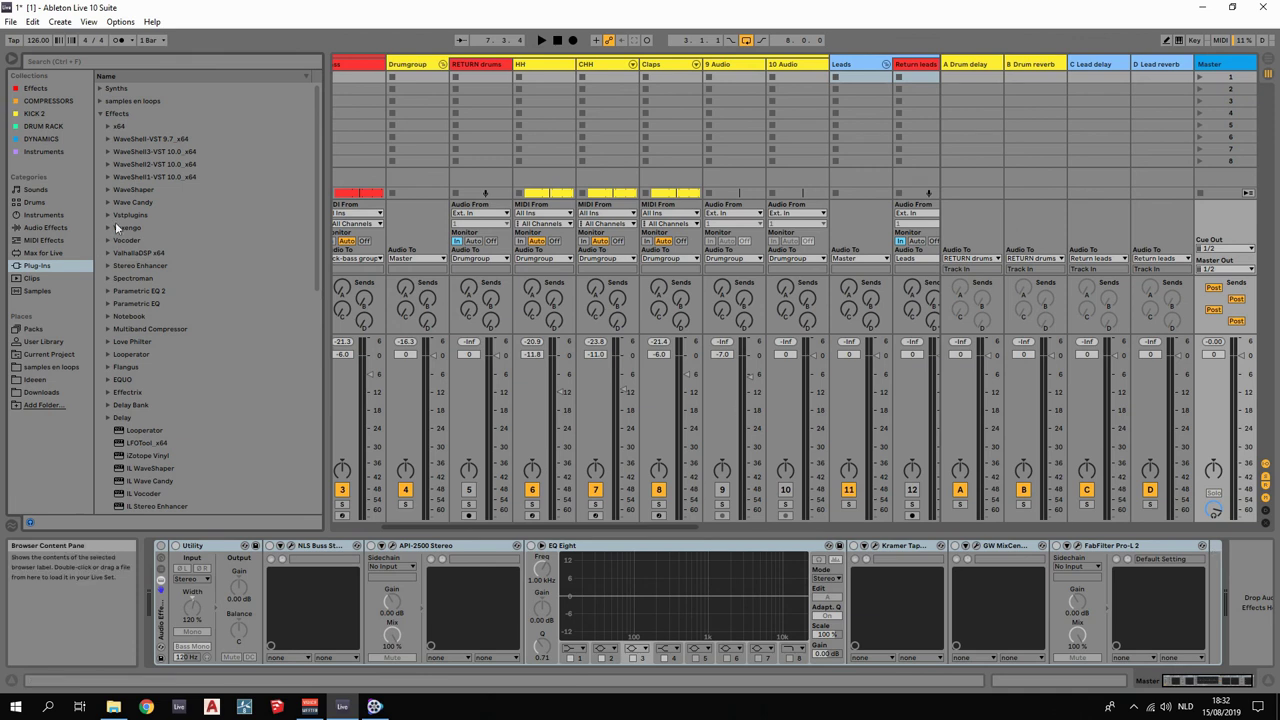
pyautogui.scroll(-5, 151, 352)
pyautogui.scroll(-7, 155, 360)
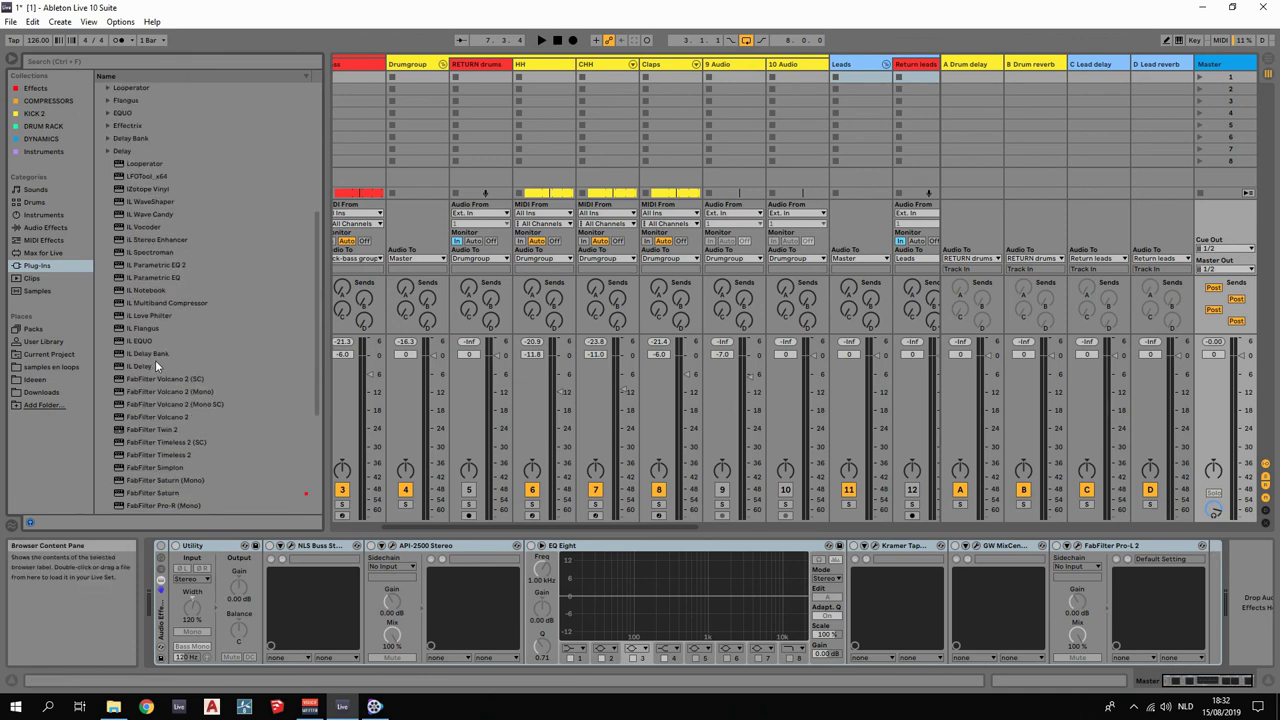
pyautogui.scroll(-1, 167, 396)
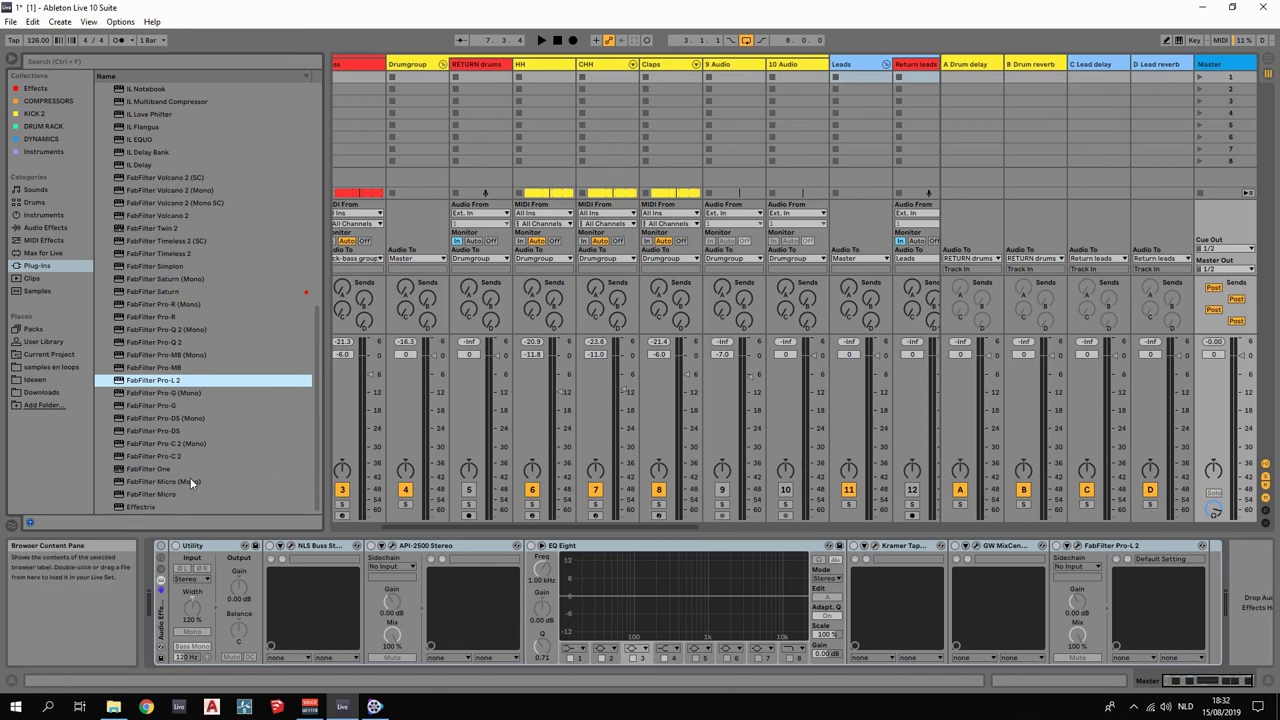
pyautogui.scroll(7, 205, 310)
pyautogui.scroll(5, 190, 266)
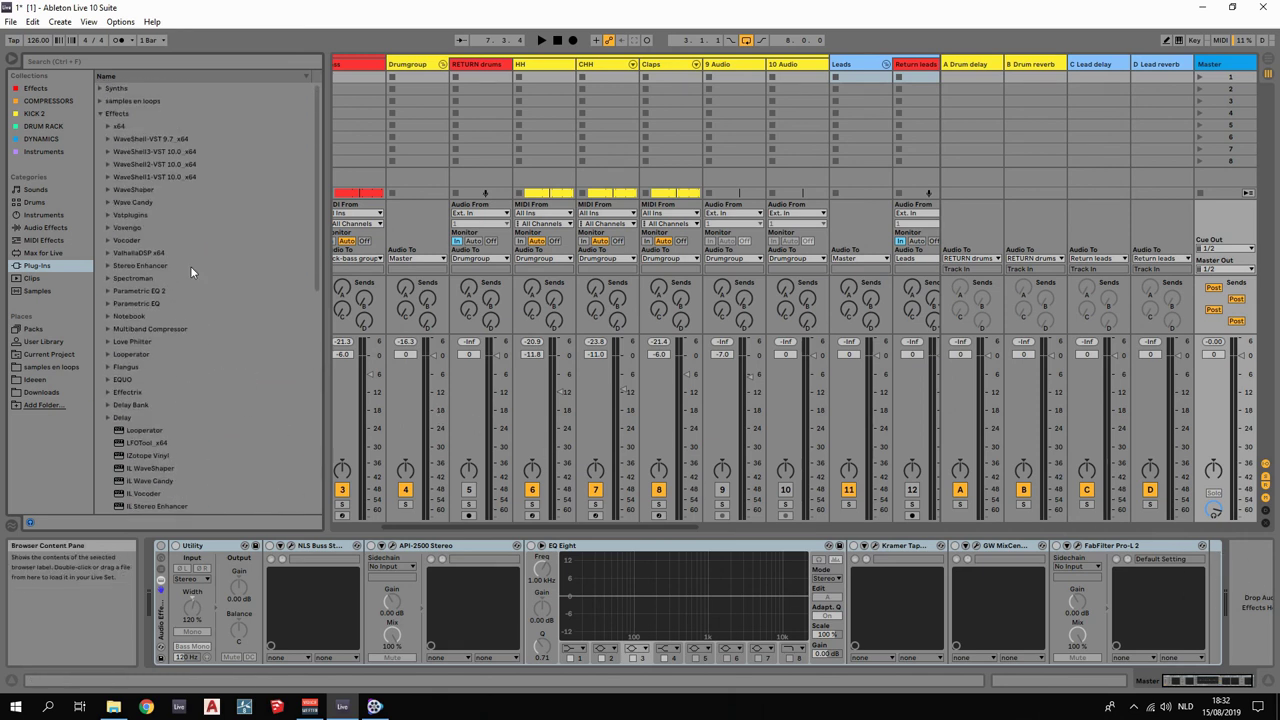
# Add a Utility audio effect after the effect rack on the Master and rename it Mono.
pyautogui.click(45, 227)
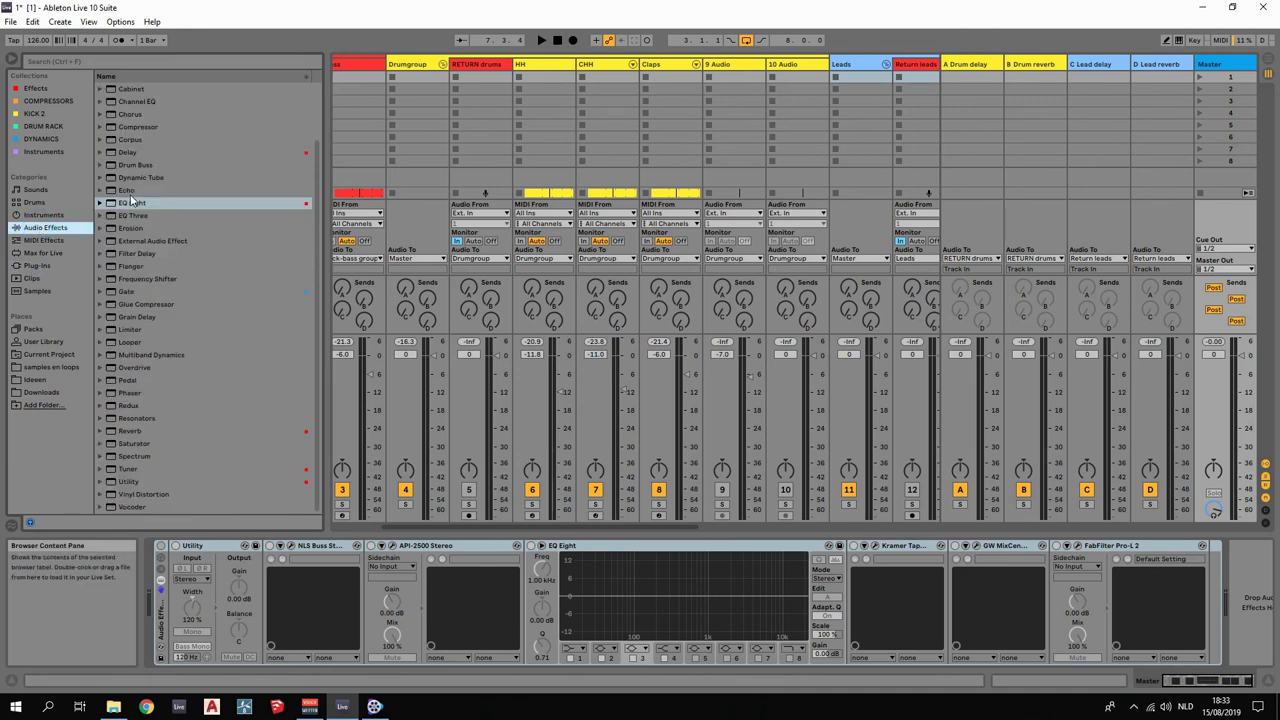
pyautogui.click(129, 482)
pyautogui.moveTo(1246, 684); pyautogui.dragTo(1236, 614)
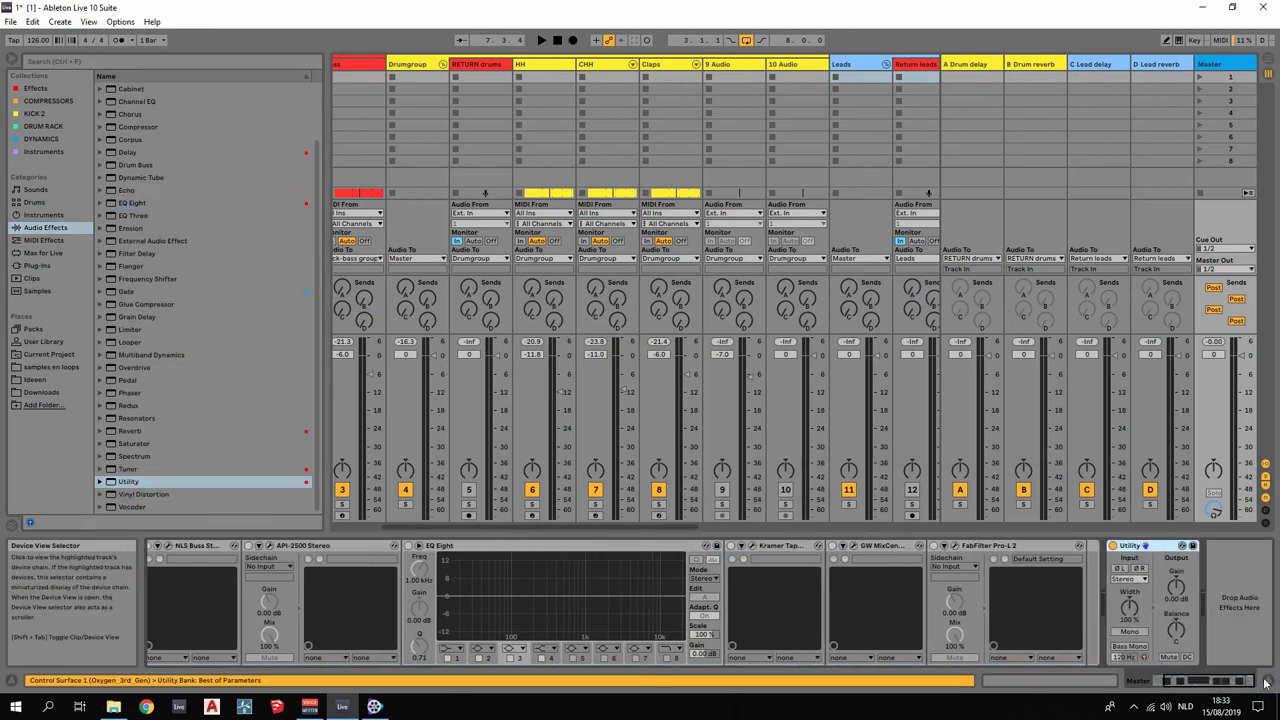
pyautogui.rightClick(1102, 546)
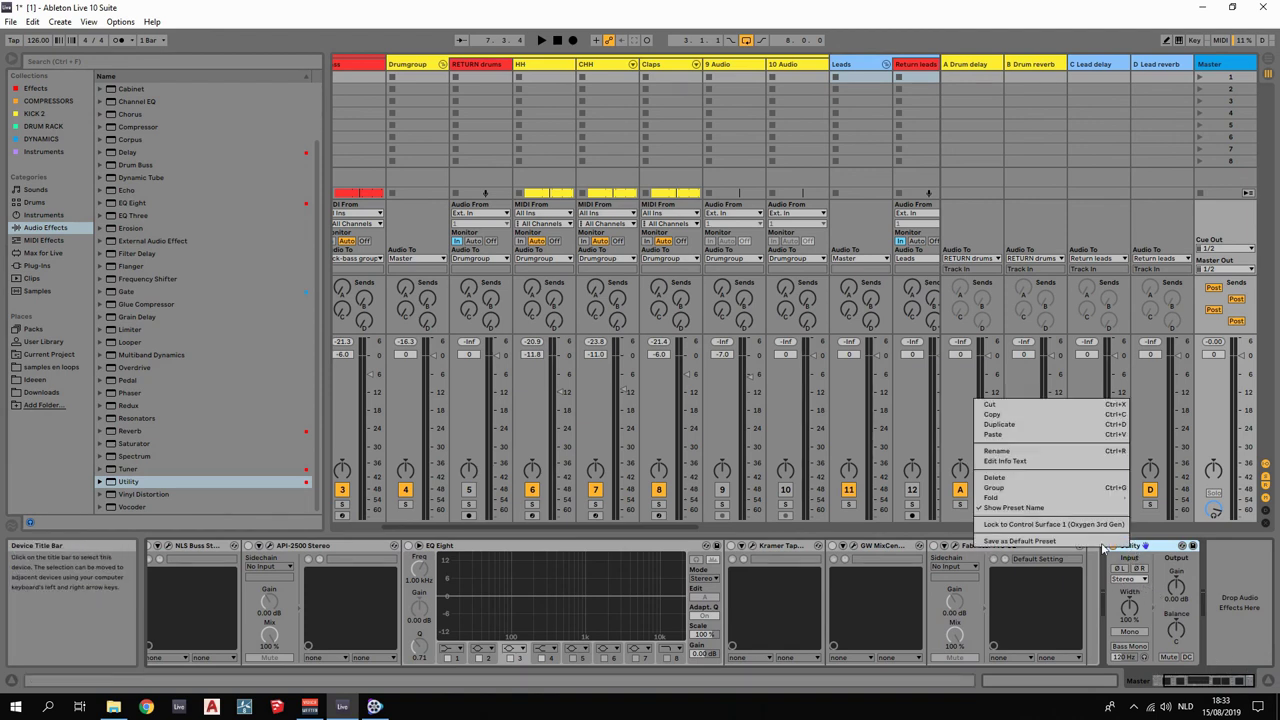
pyautogui.click(1007, 448)
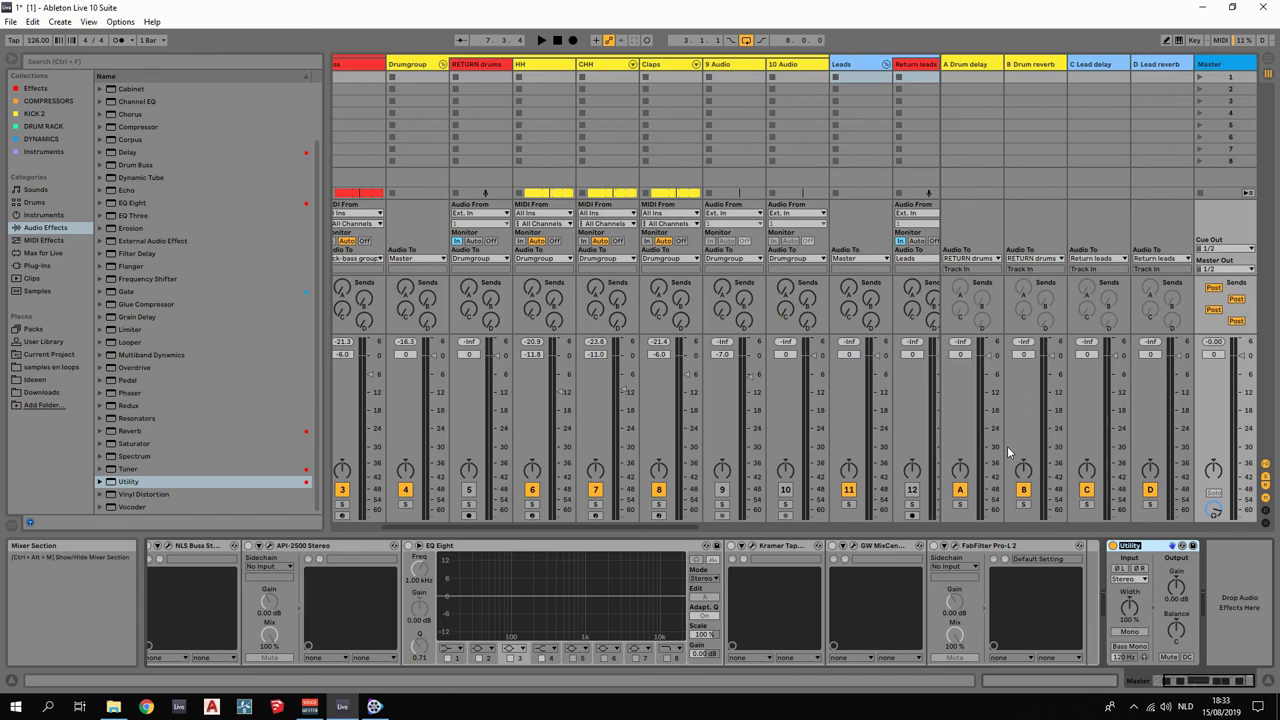
pyautogui.write('Mono')
pyautogui.press('Return')
# Audition the Master in mono and stereo during playback with the Mono Utility, leaving its mono switch off and stopping playback.
pyautogui.press('space')
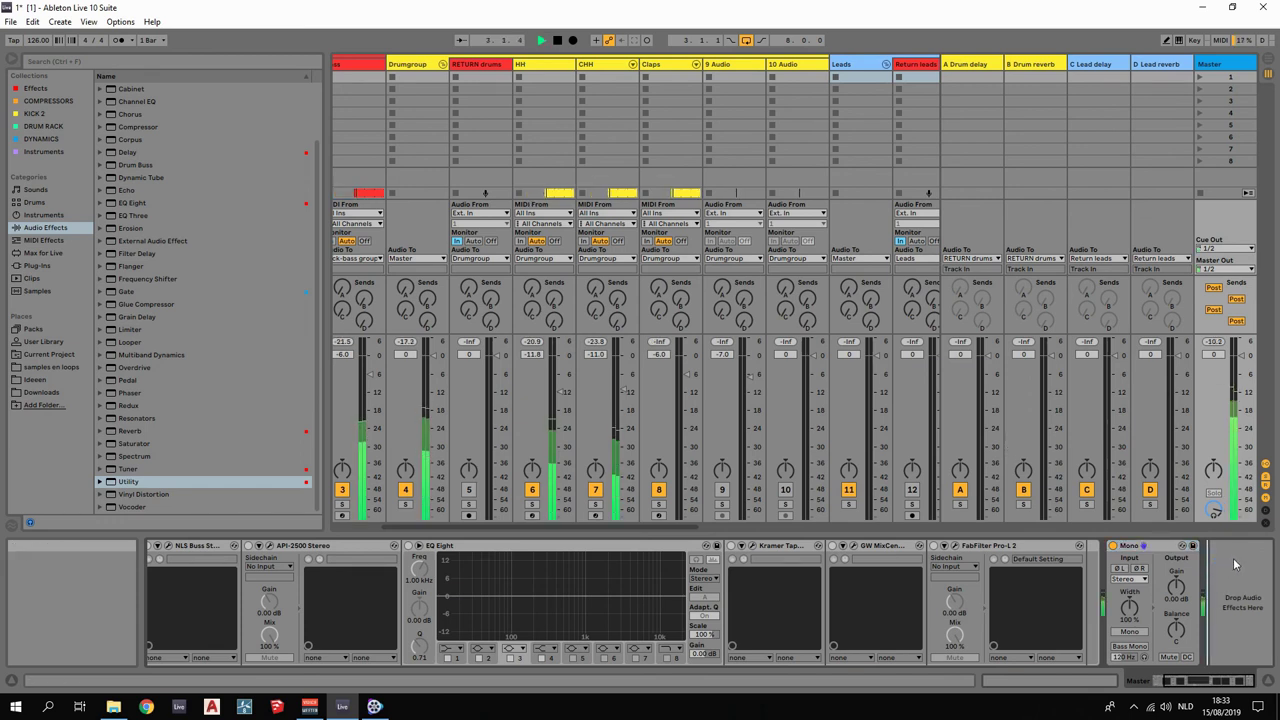
pyautogui.click(1130, 632)
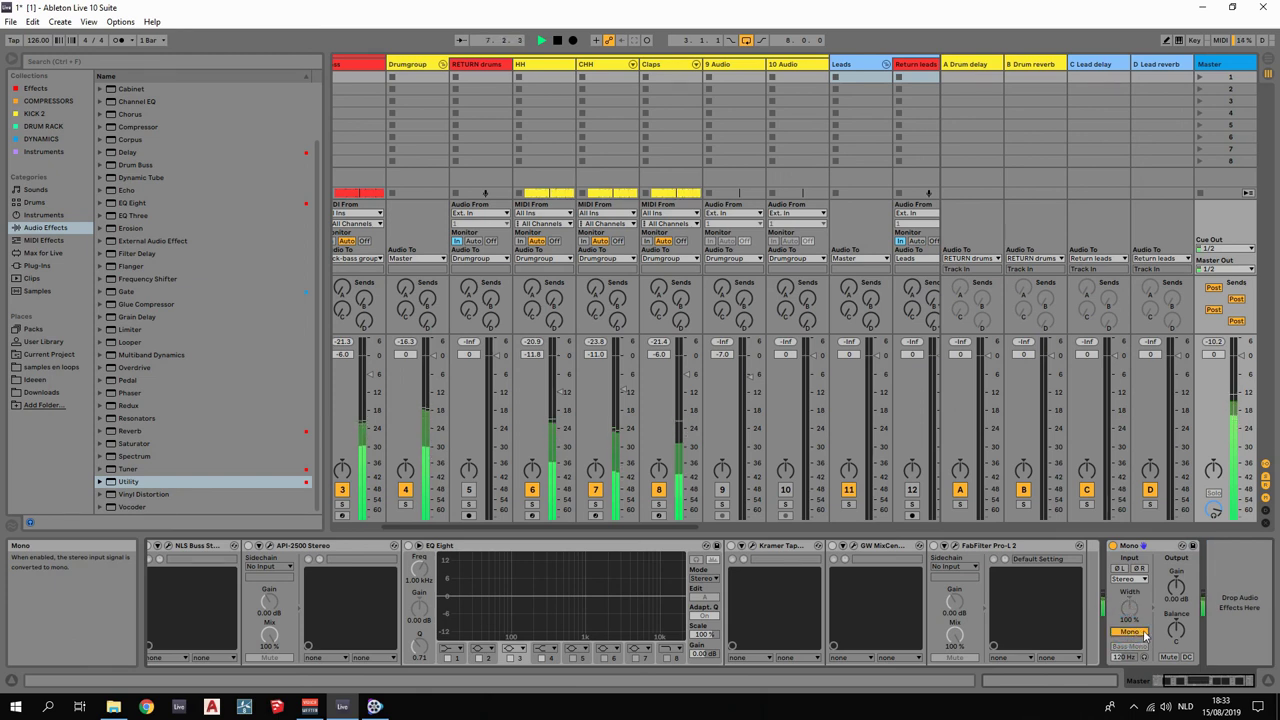
pyautogui.click(1130, 632)
pyautogui.click(1131, 633)
pyautogui.click(1133, 633)
pyautogui.click(1133, 633)
pyautogui.click(1133, 633)
pyautogui.click(1133, 633)
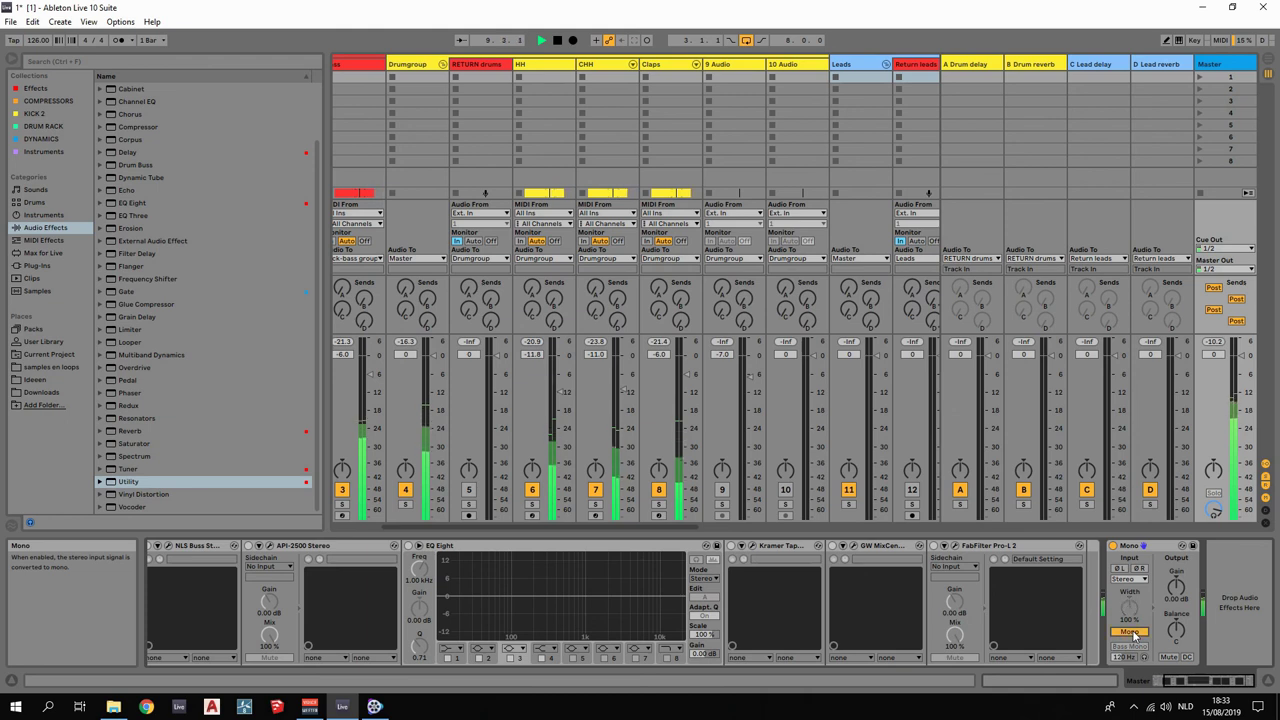
pyautogui.click(1133, 633)
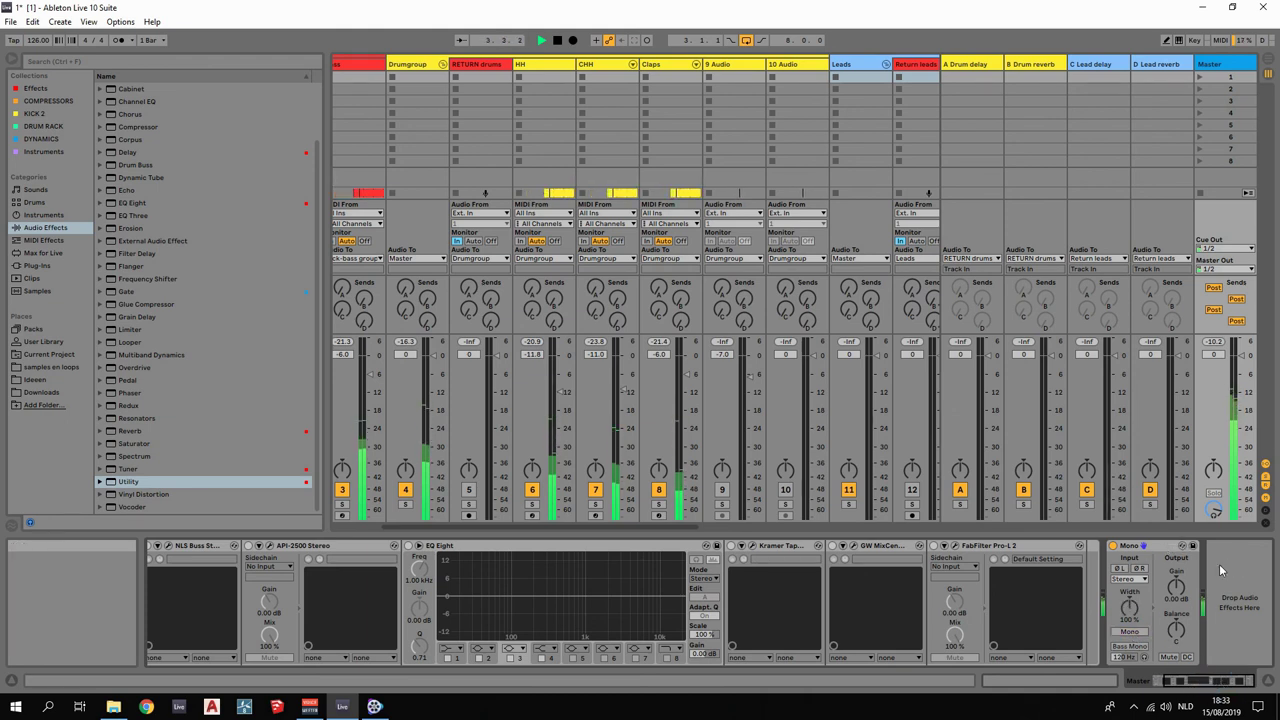
pyautogui.press('space')
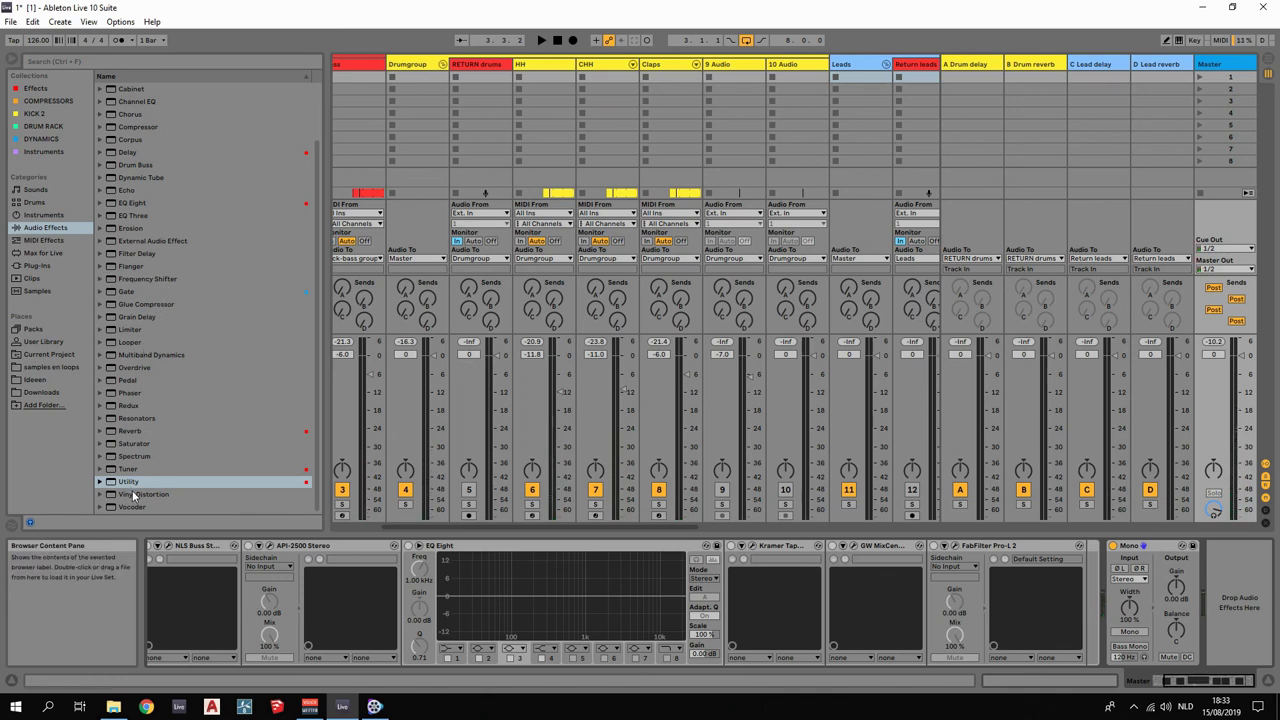
# Add the Voxengo SPAN analyser after the Master's Mono Utility, check the spectrum during playback and close its plug-in window.
pyautogui.click(37, 265)
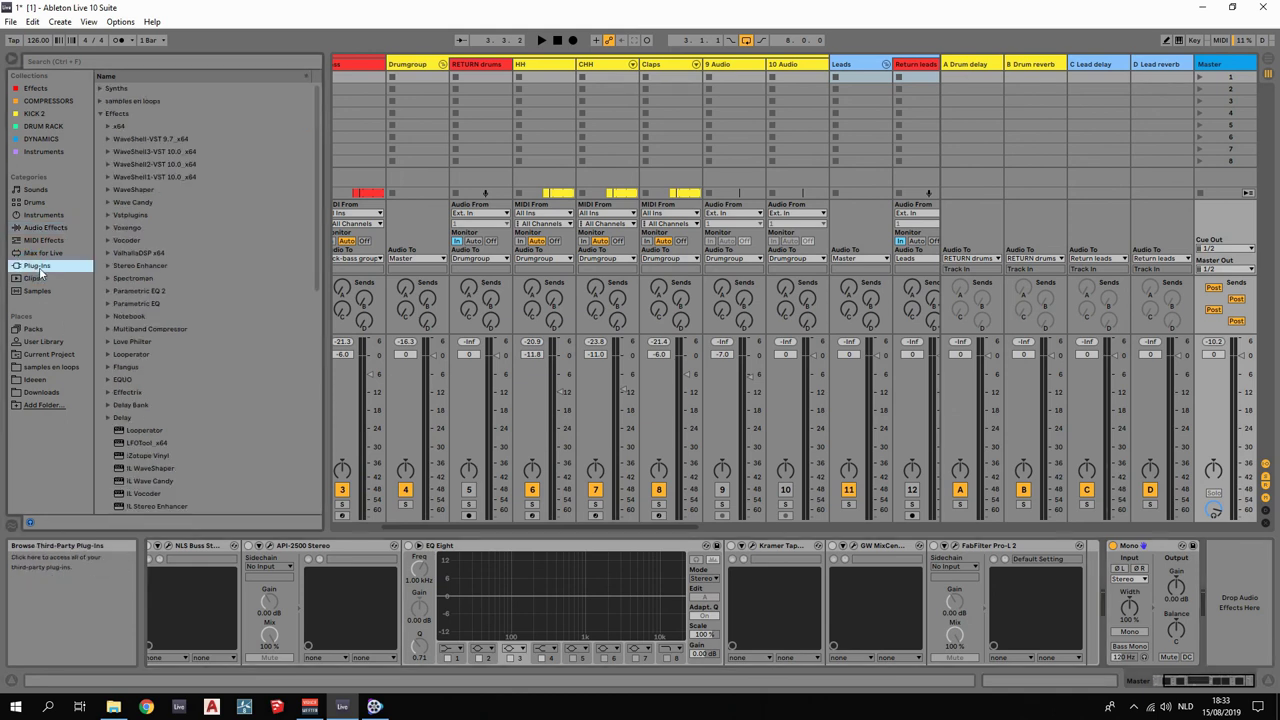
pyautogui.scroll(-1, 150, 207)
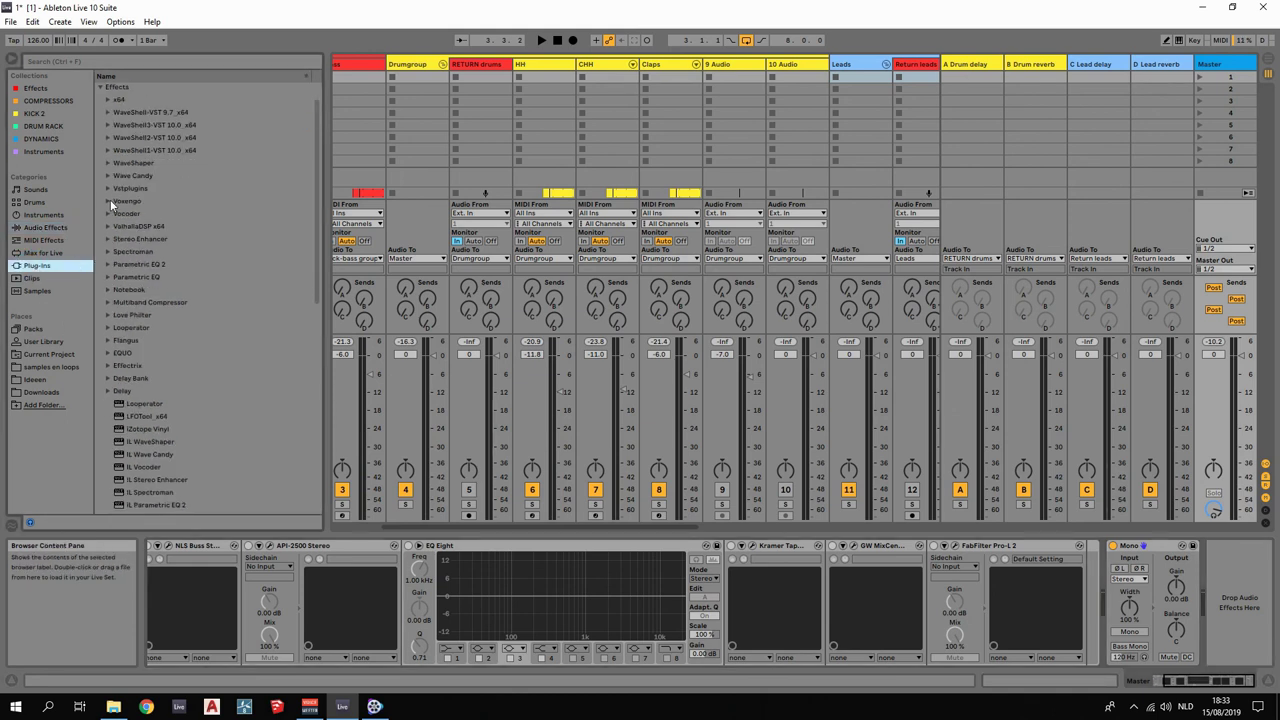
pyautogui.click(110, 201)
pyautogui.moveTo(134, 214); pyautogui.dragTo(1118, 598)
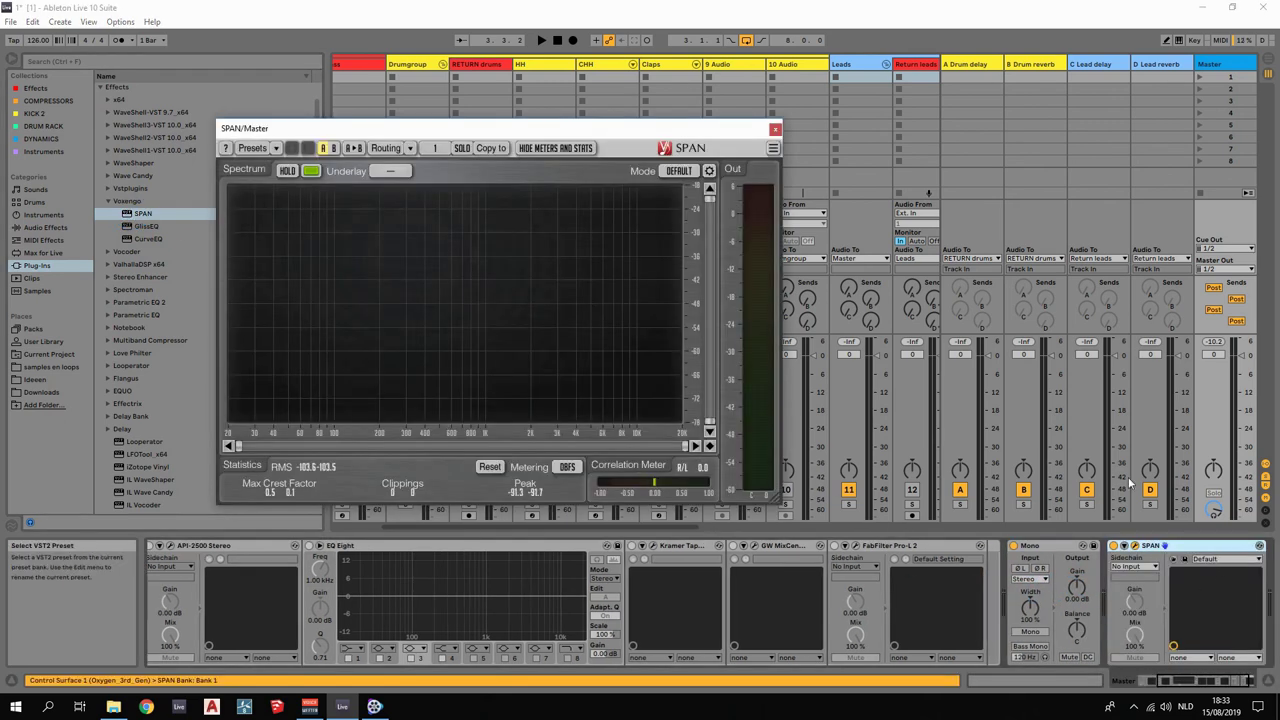
pyautogui.press('space')
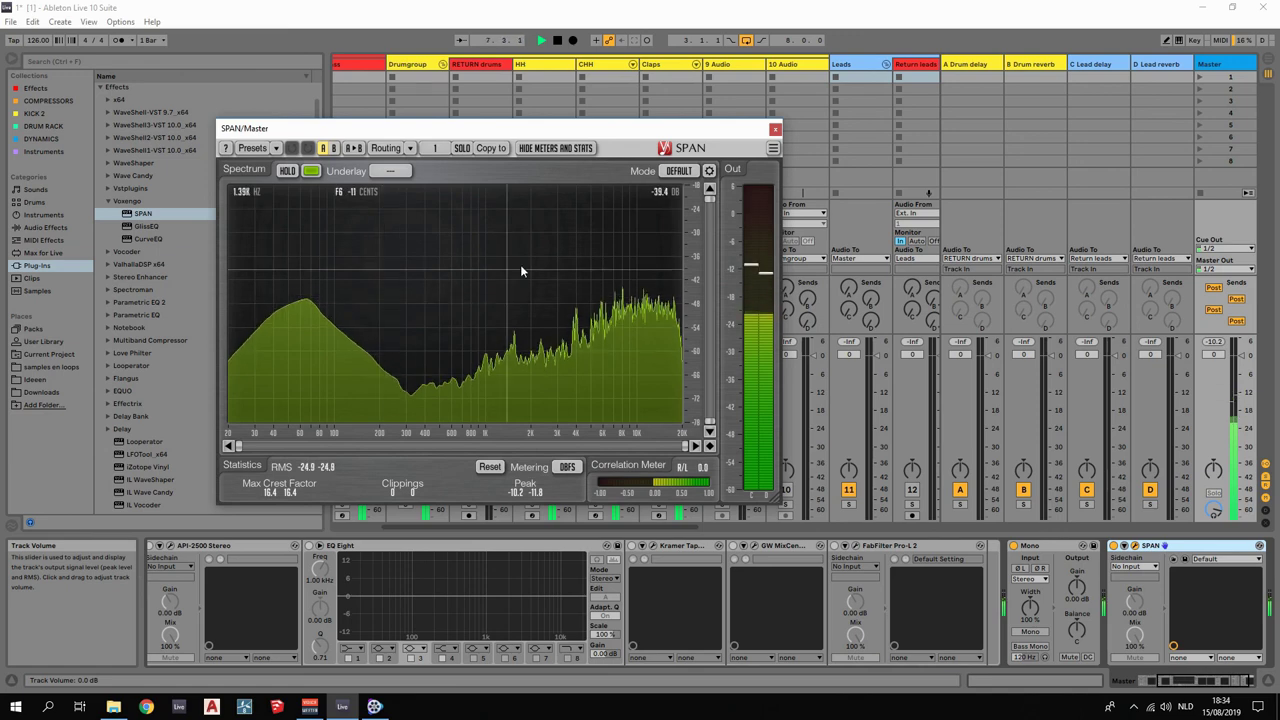
pyautogui.click(775, 128)
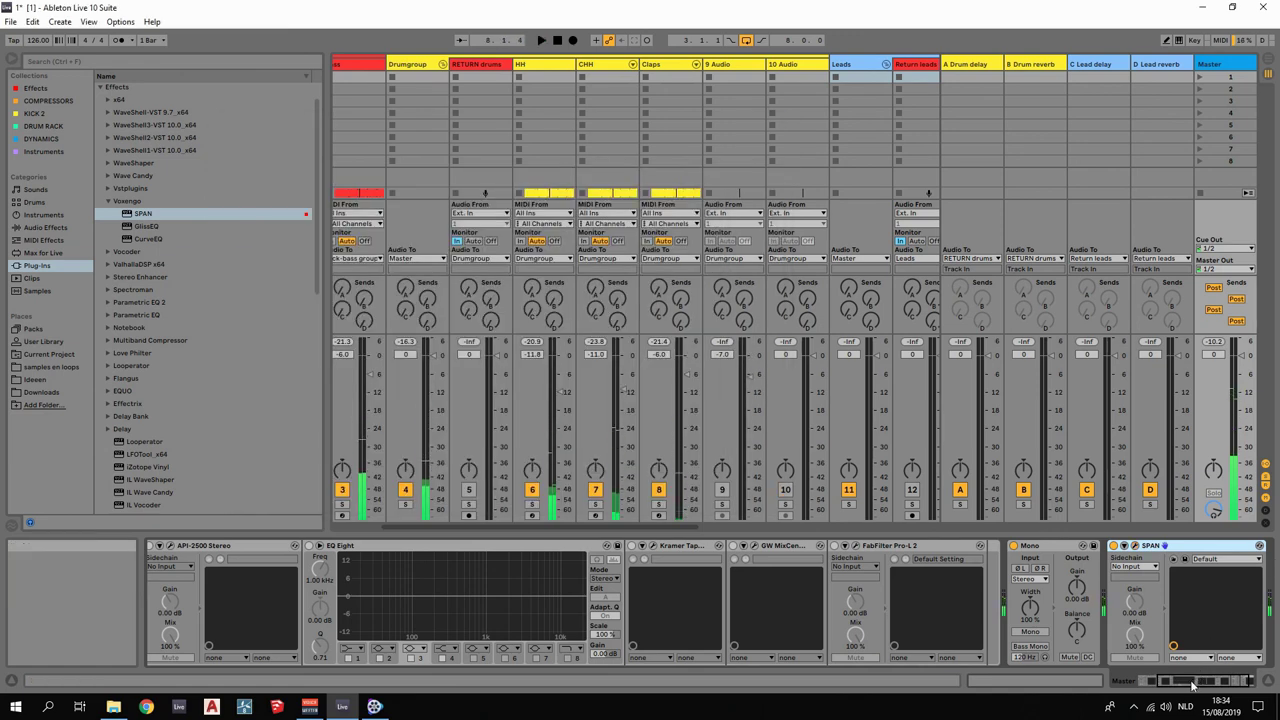
# Show the Arrangement View and activate the muted RETURN drums, Return leads and 9, 10, 16, 17, 21 and 22 Audio tracks.
pyautogui.click(1219, 682)
pyautogui.moveTo(1219, 682); pyautogui.dragTo(1117, 682)
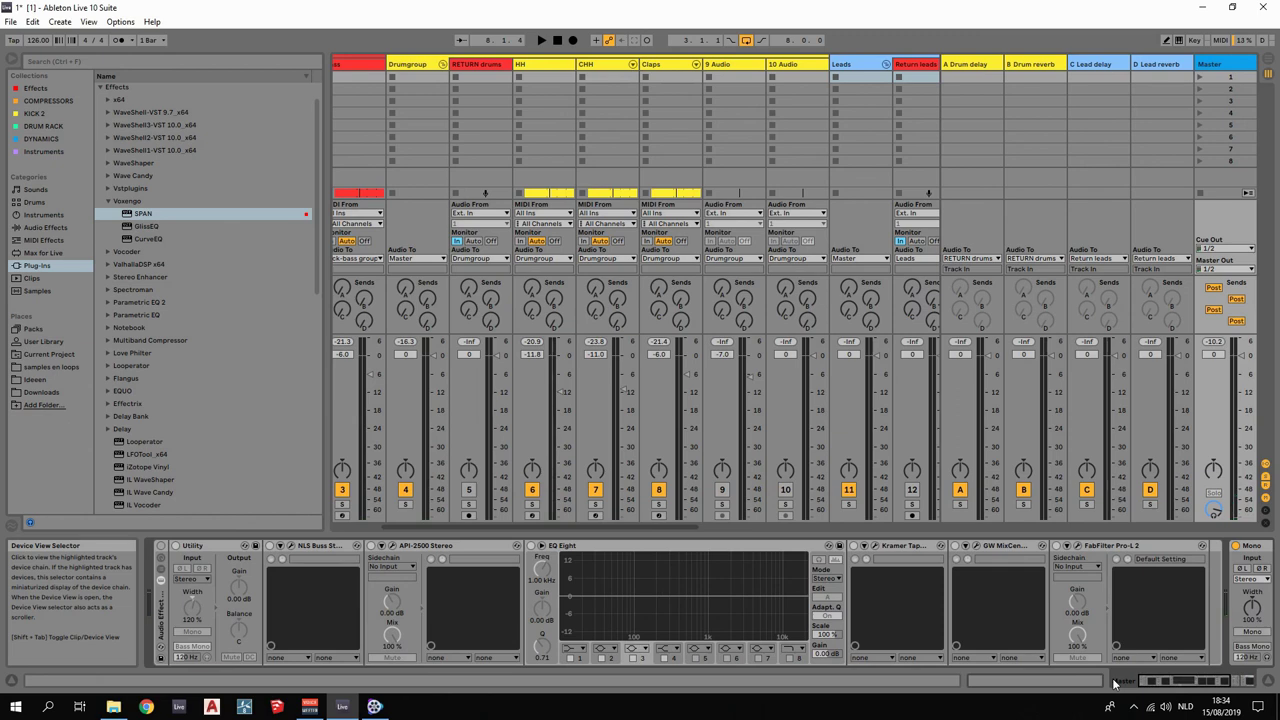
pyautogui.press('Tab')
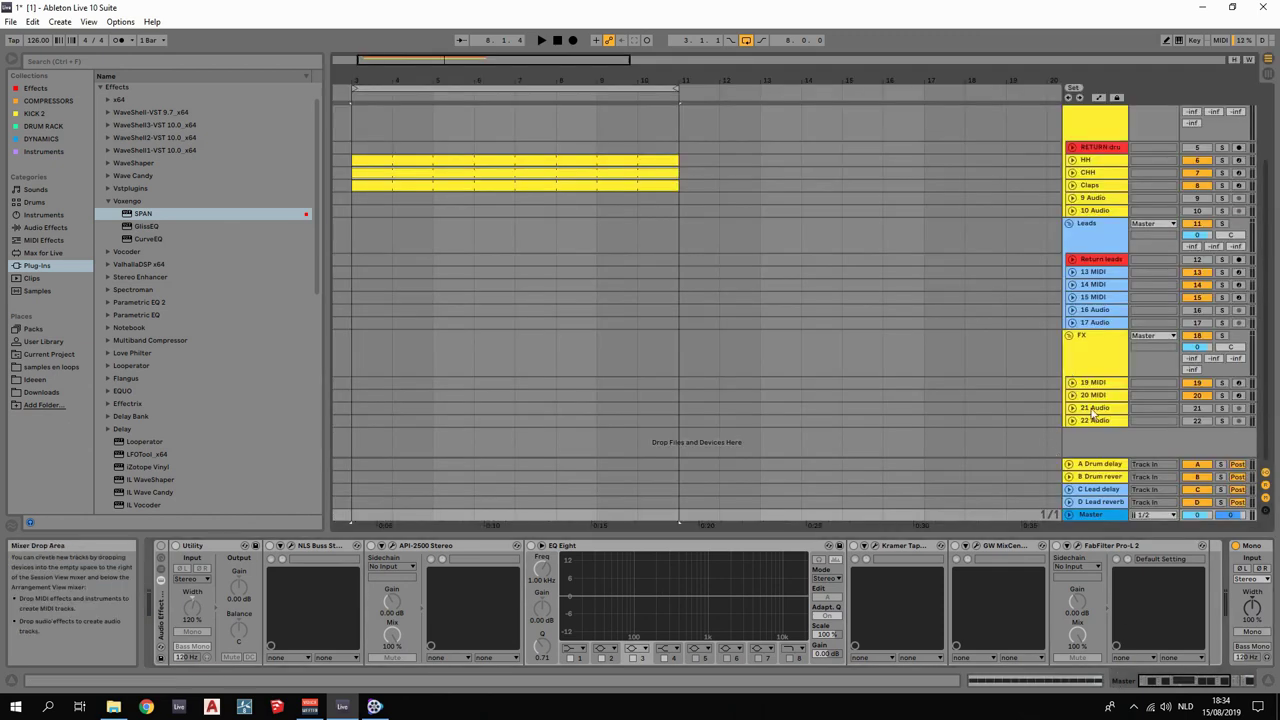
pyautogui.scroll(3, 1110, 385)
pyautogui.scroll(-3, 1124, 362)
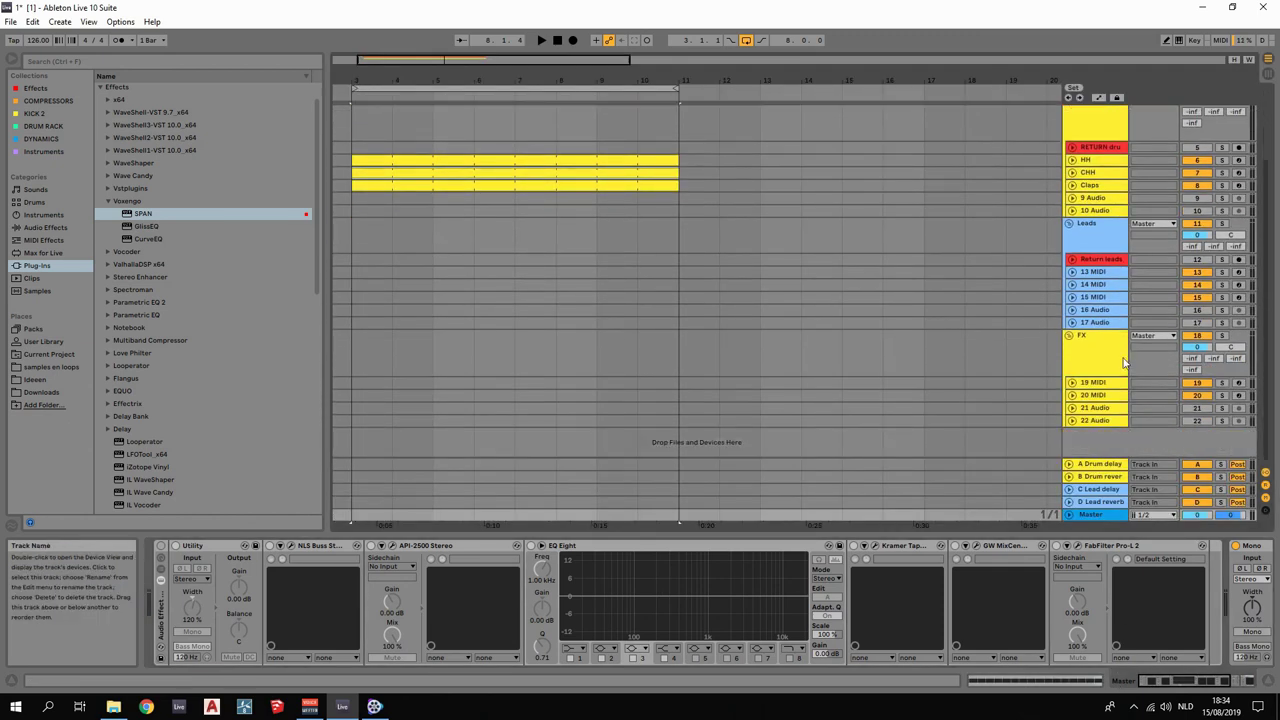
pyautogui.scroll(3, 1152, 280)
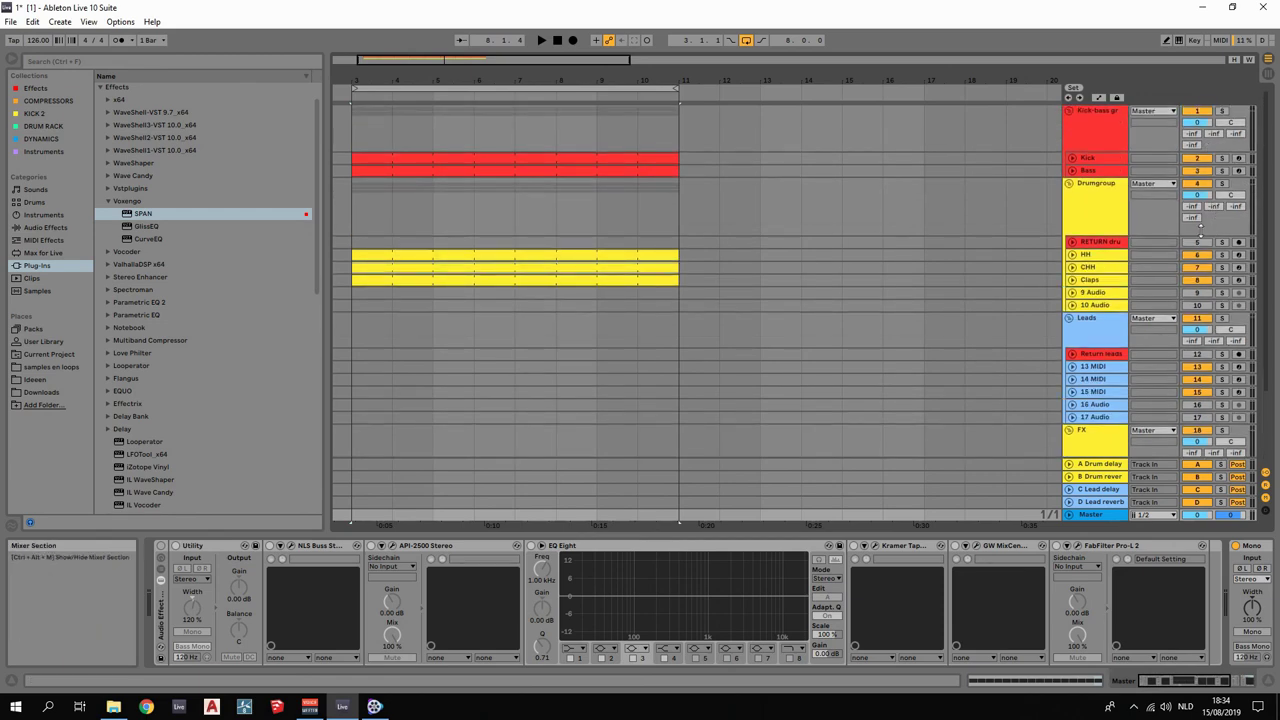
pyautogui.click(1198, 243)
pyautogui.scroll(-3, 1198, 308)
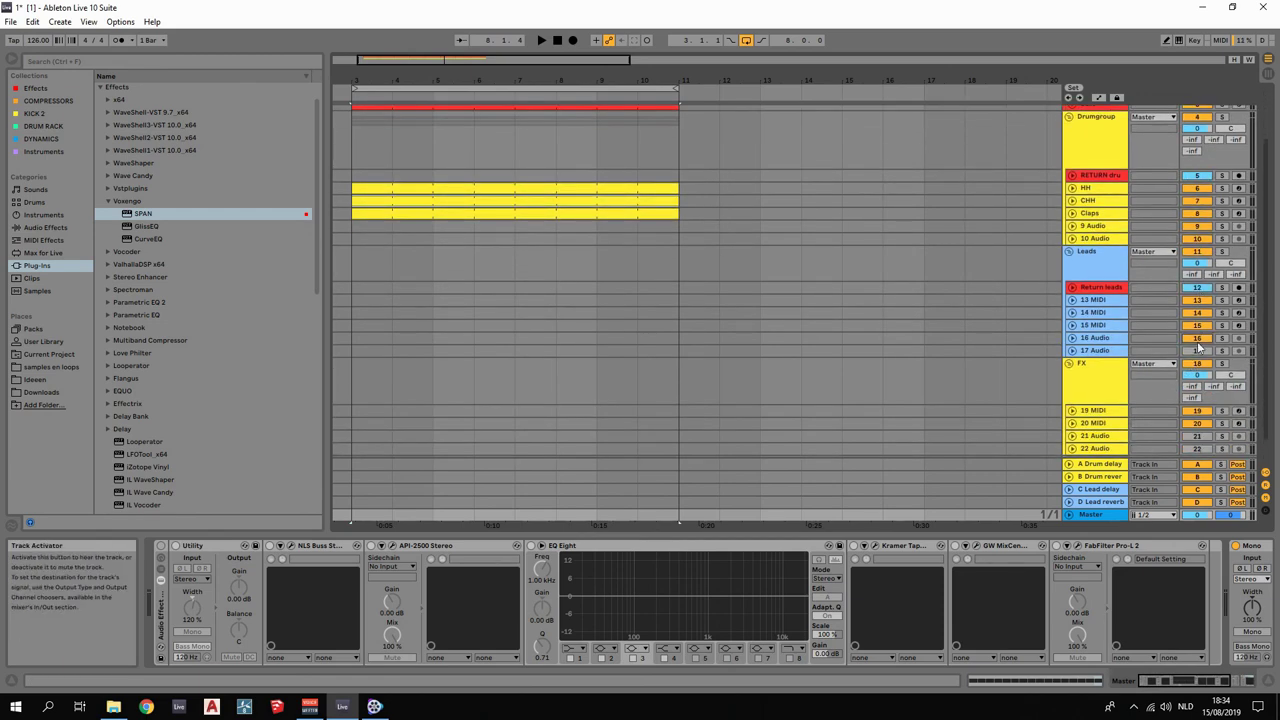
pyautogui.scroll(-1, 1199, 358)
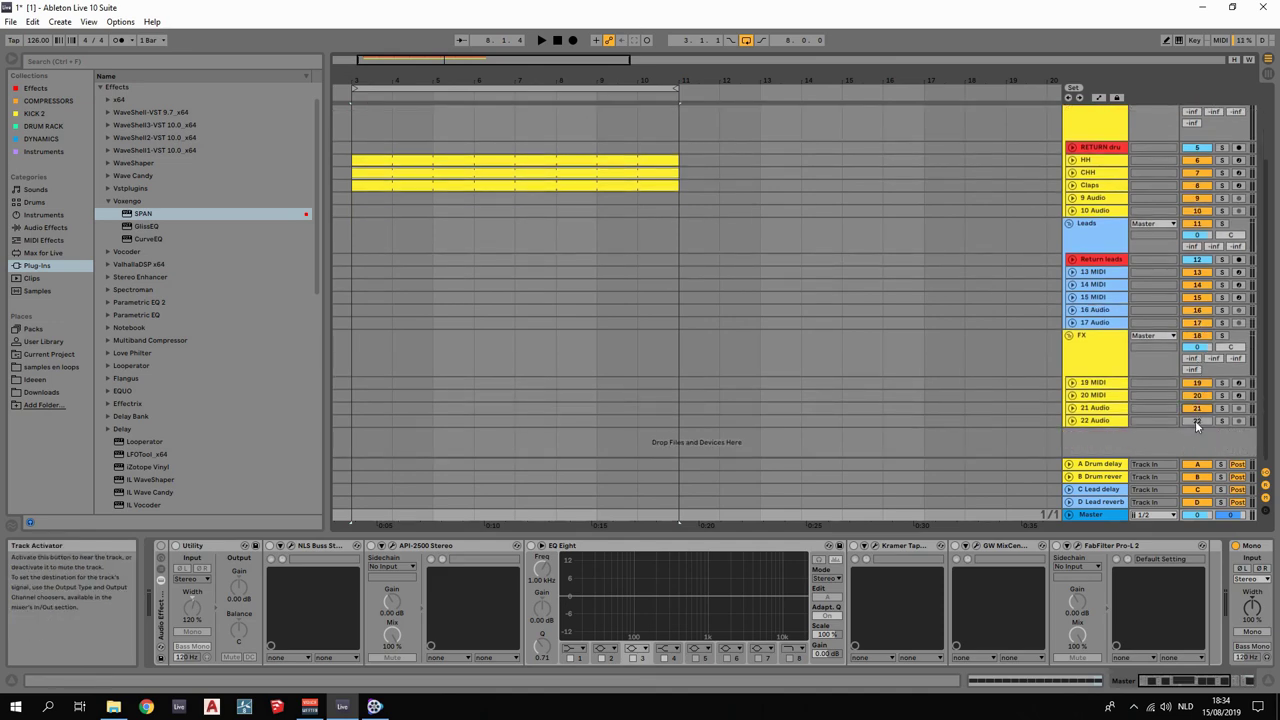
pyautogui.scroll(3, 1190, 360)
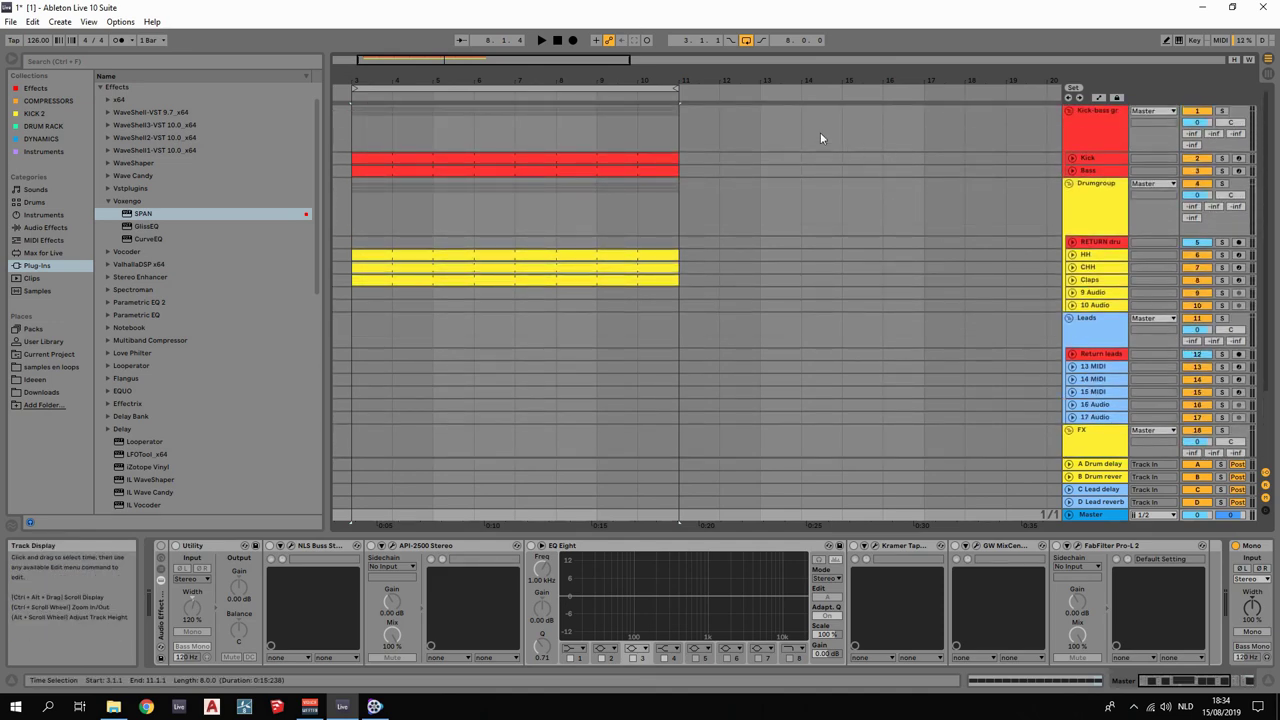
# Start saving the Live Set under a new name and browse to the Ableton Projects folder on Opslagruimte (E:).
pyautogui.click(11, 22)
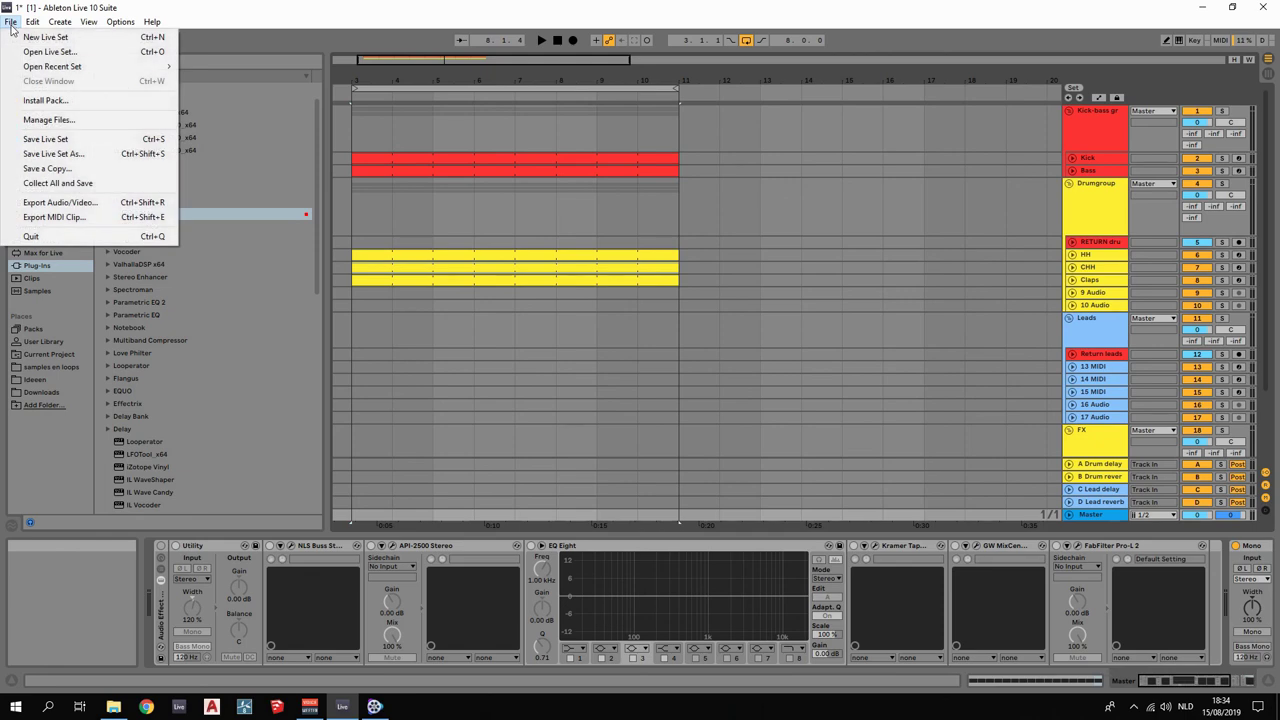
pyautogui.click(66, 156)
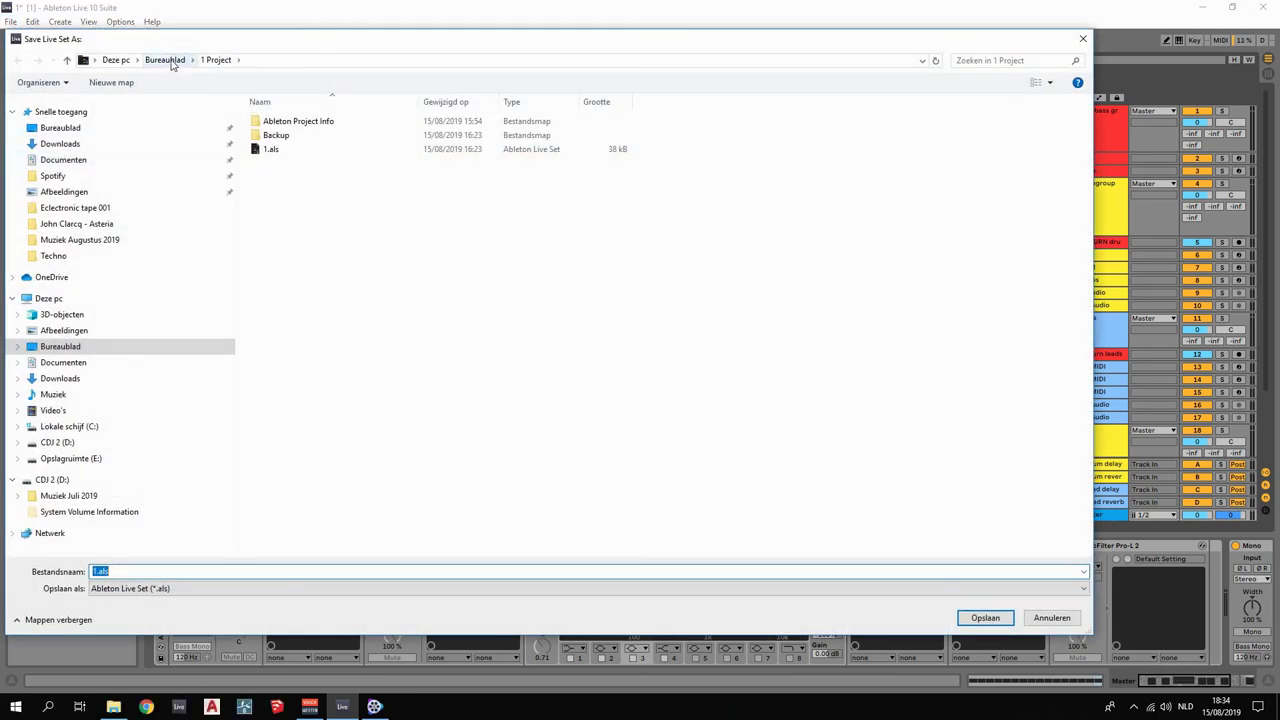
pyautogui.click(168, 61)
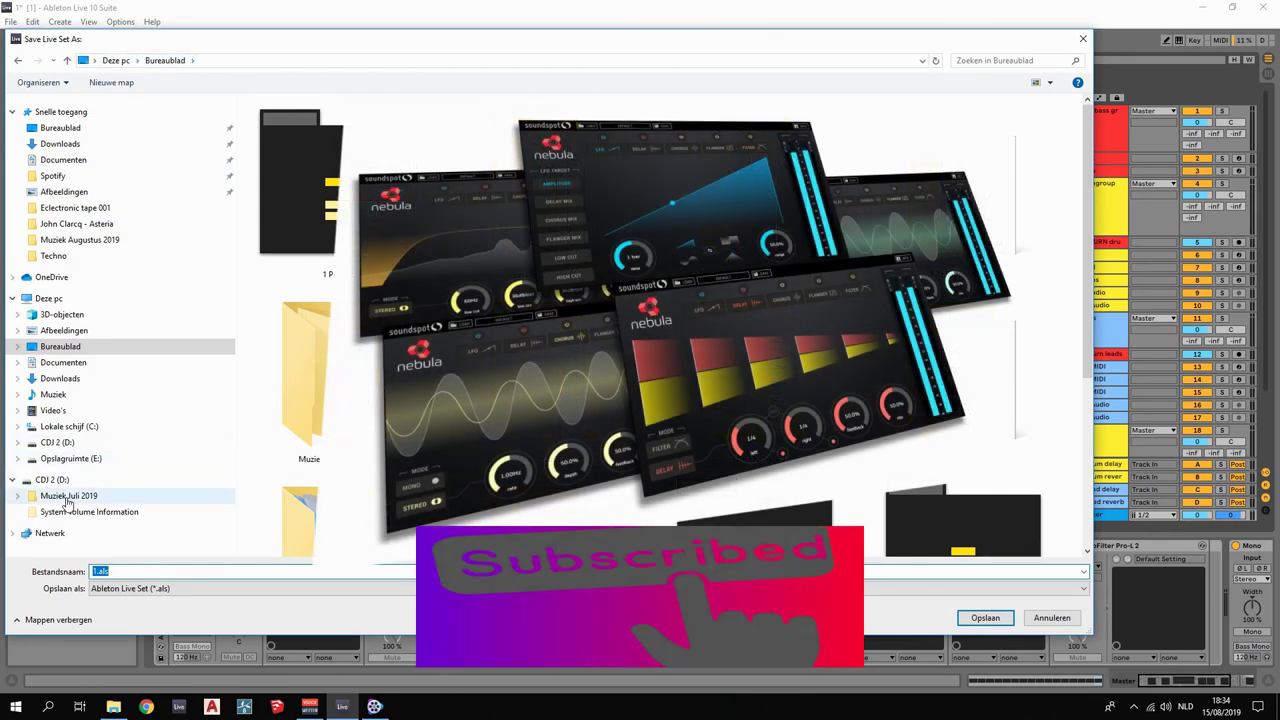
pyautogui.click(60, 458)
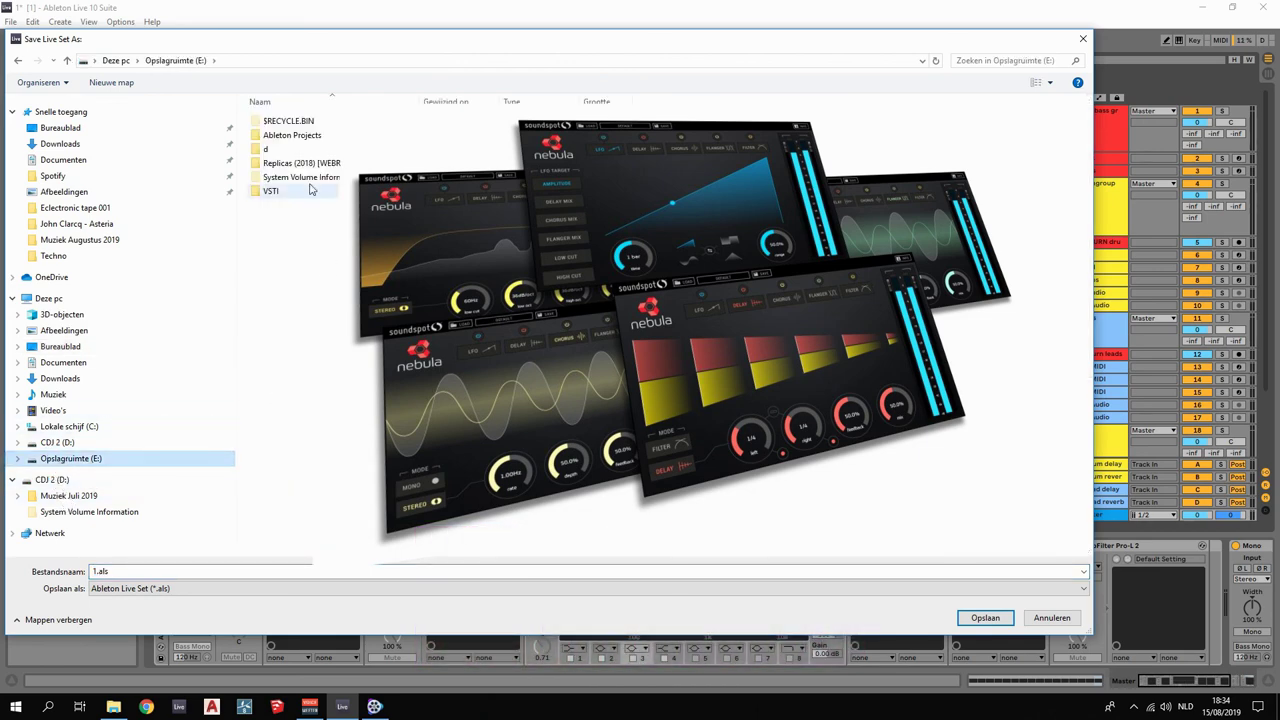
pyautogui.doubleClick(300, 134)
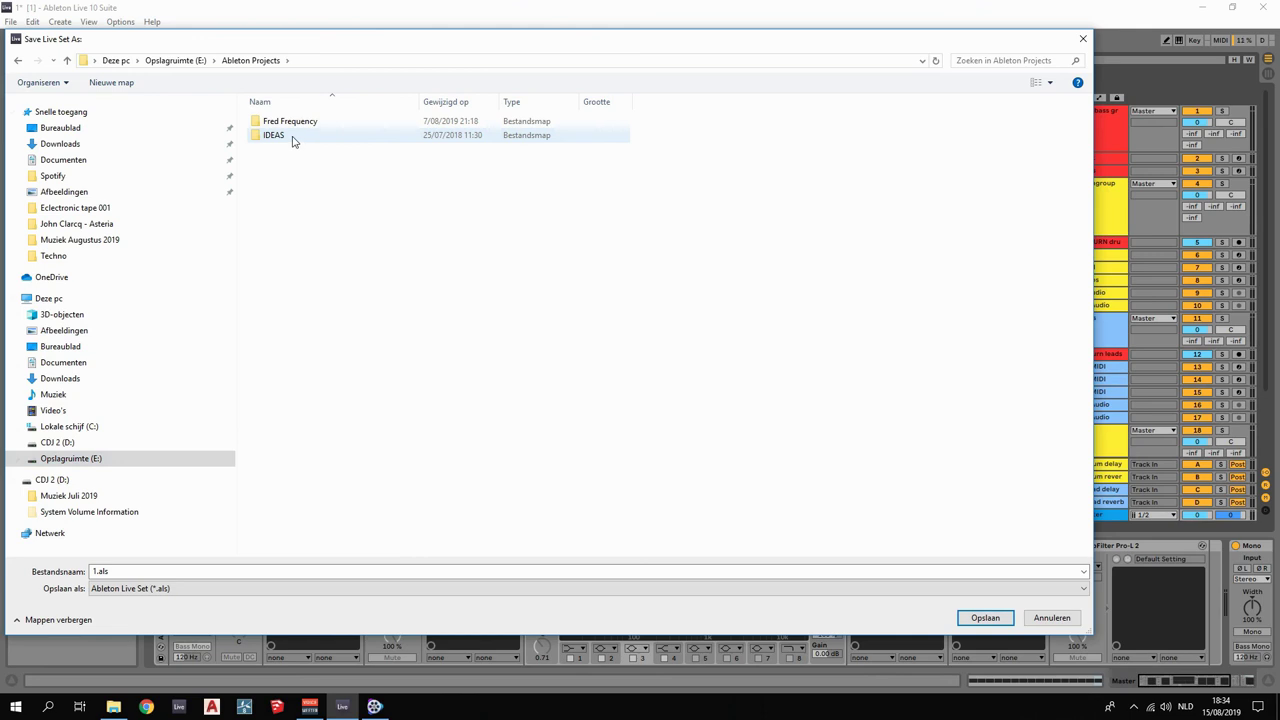
pyautogui.rightClick(296, 190)
pyautogui.moveTo(300, 193)
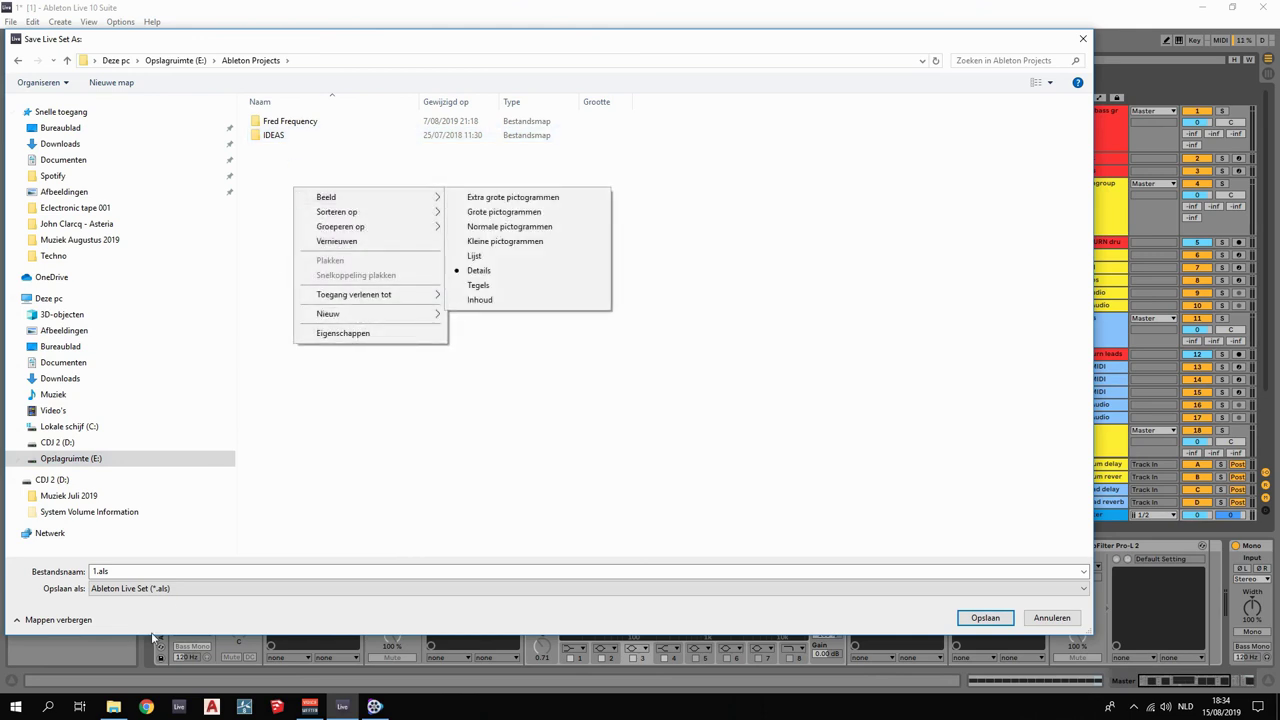
# Name the Live Set "Template project" and save it in the Ableton Projects folder.
pyautogui.click(142, 570)
pyautogui.write('Teplate')
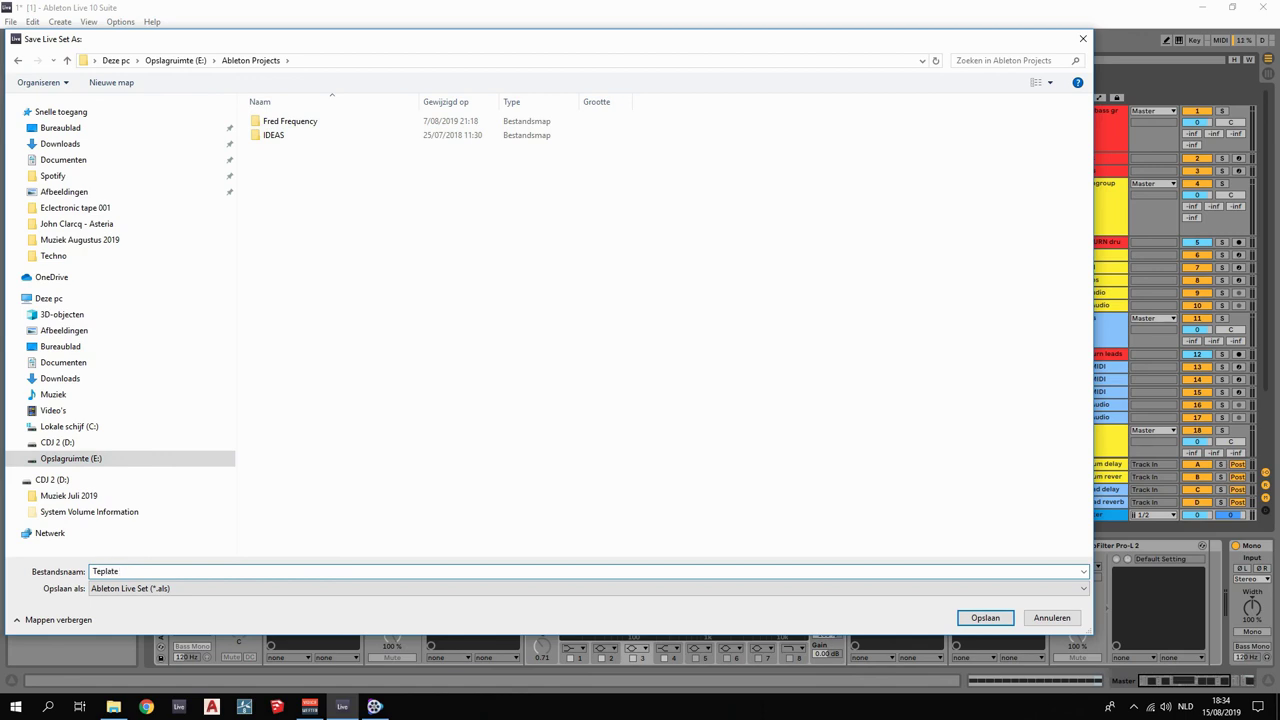
pyautogui.press('BackSpace')
pyautogui.press('BackSpace')
pyautogui.press('BackSpace')
pyautogui.press('BackSpace')
pyautogui.press('BackSpace')
pyautogui.write('mplate project')
pyautogui.click(977, 616)
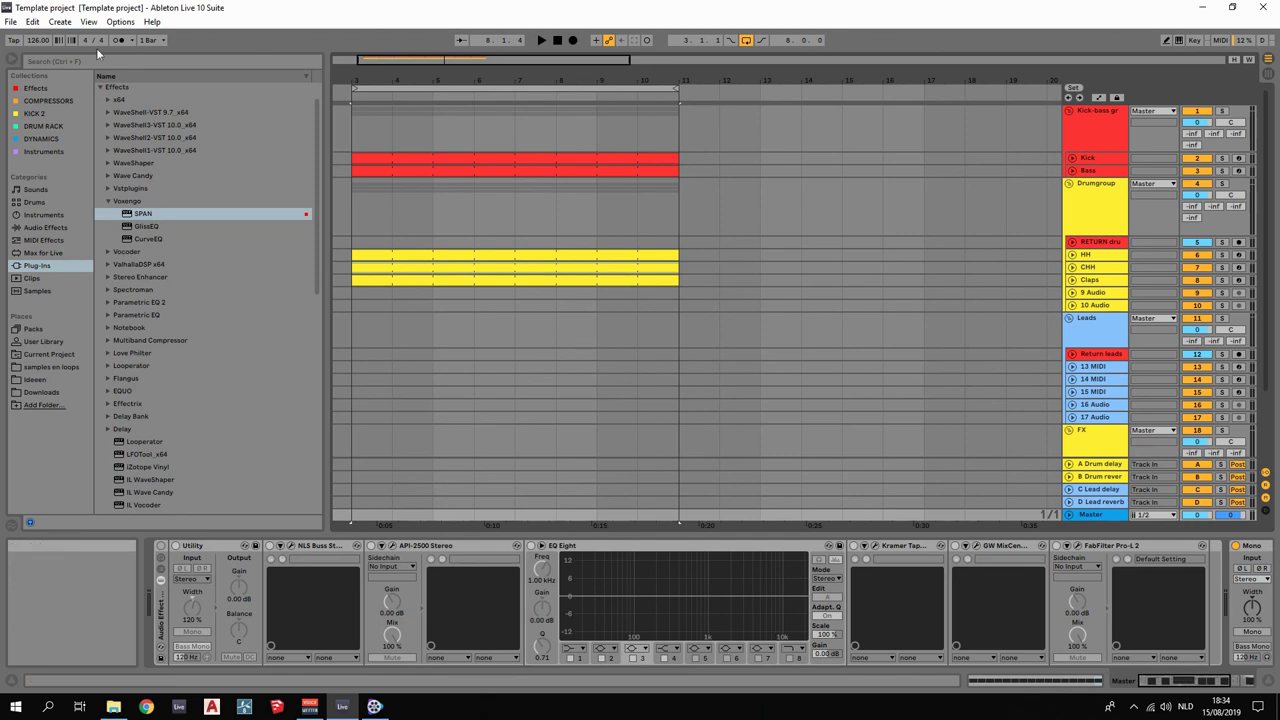
# Save the current set as the default Live Set in the File/Folder preferences, overwriting the existing default, and close the preferences.
pyautogui.click(116, 22)
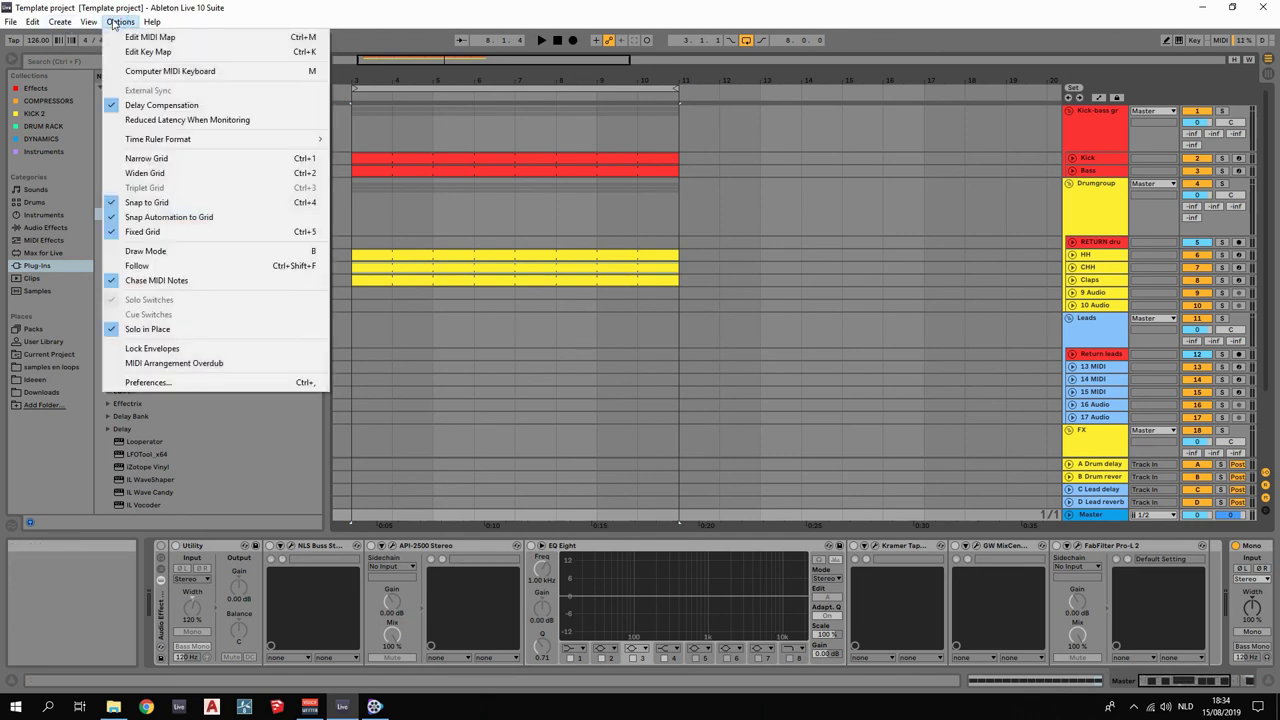
pyautogui.click(174, 384)
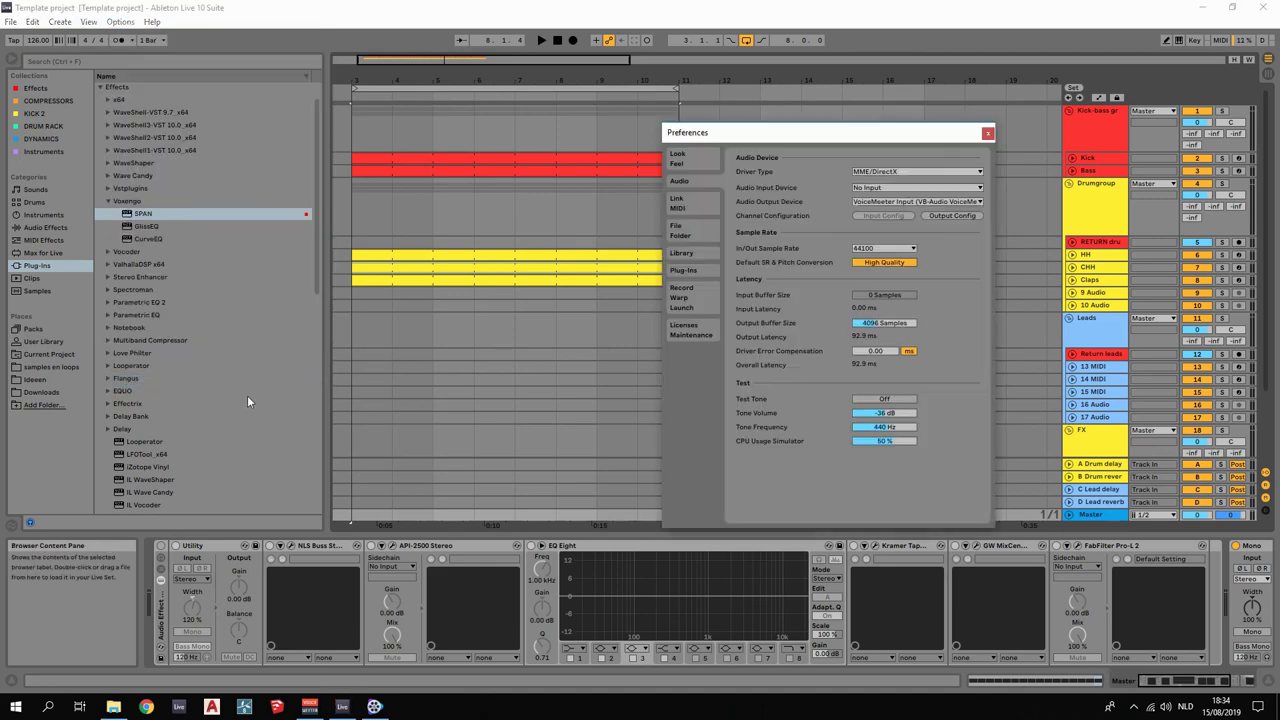
pyautogui.moveTo(866, 131); pyautogui.dragTo(712, 109)
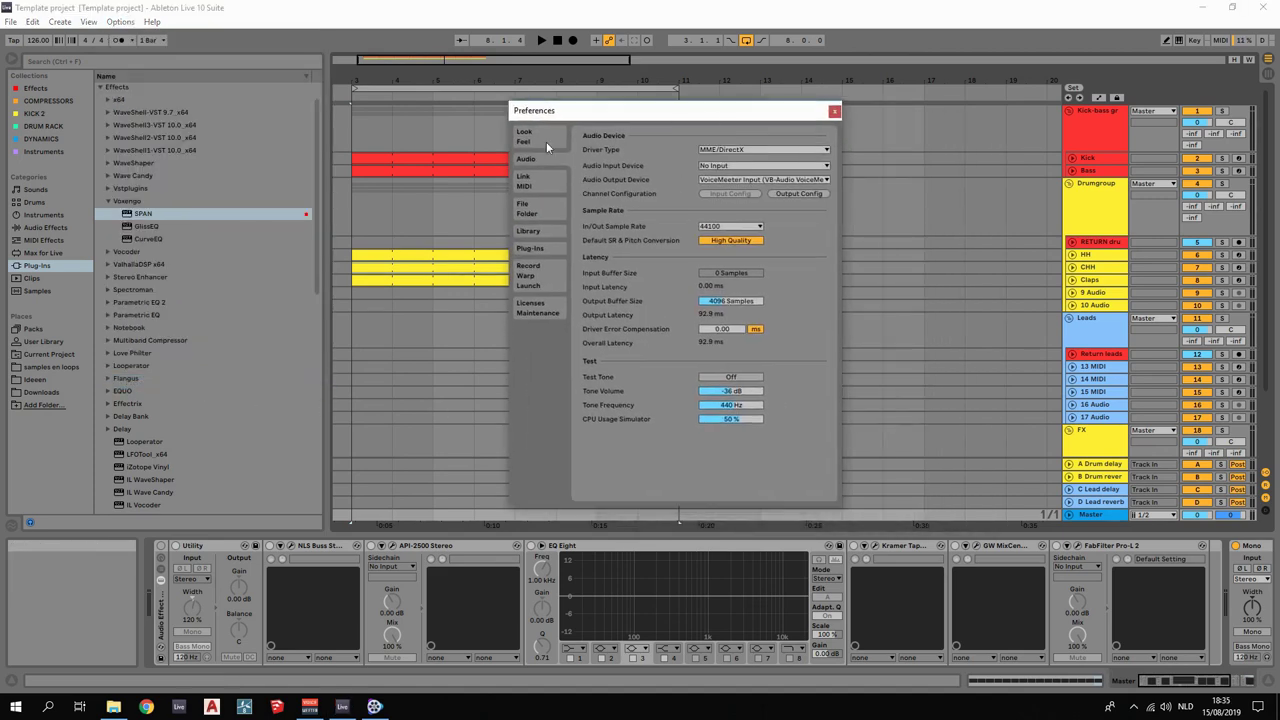
pyautogui.click(530, 142)
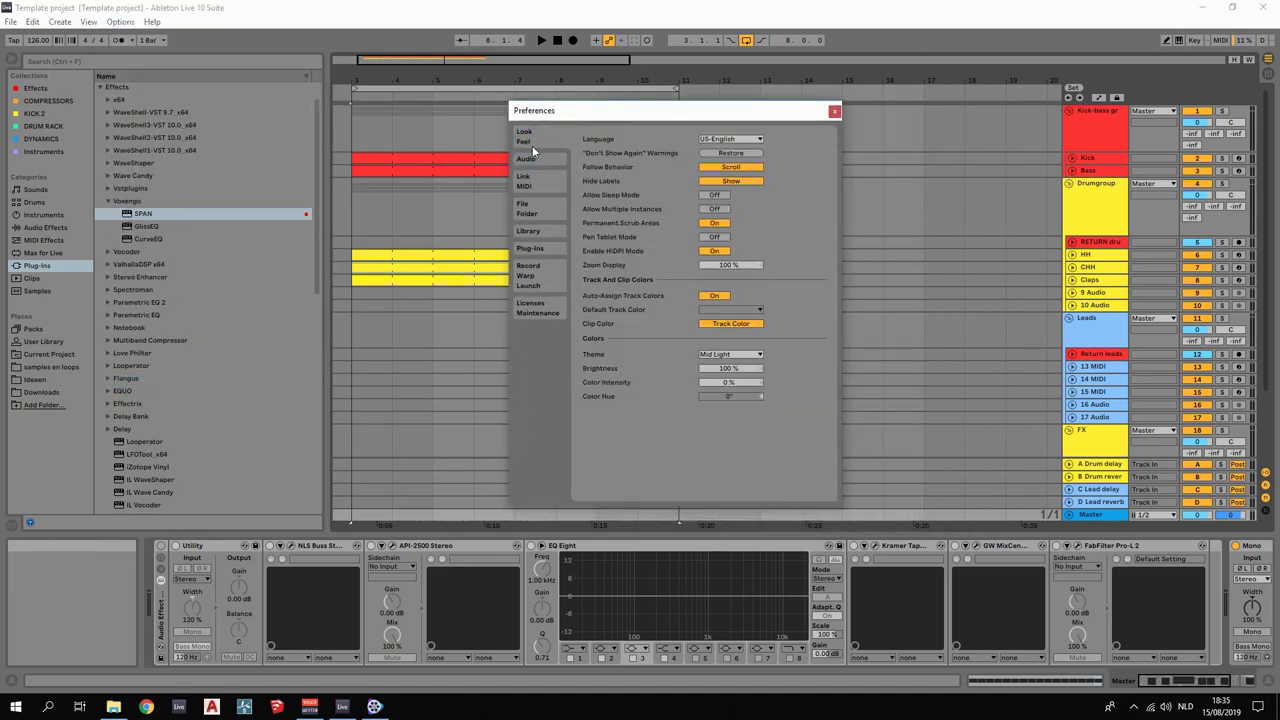
pyautogui.click(524, 180)
pyautogui.click(532, 208)
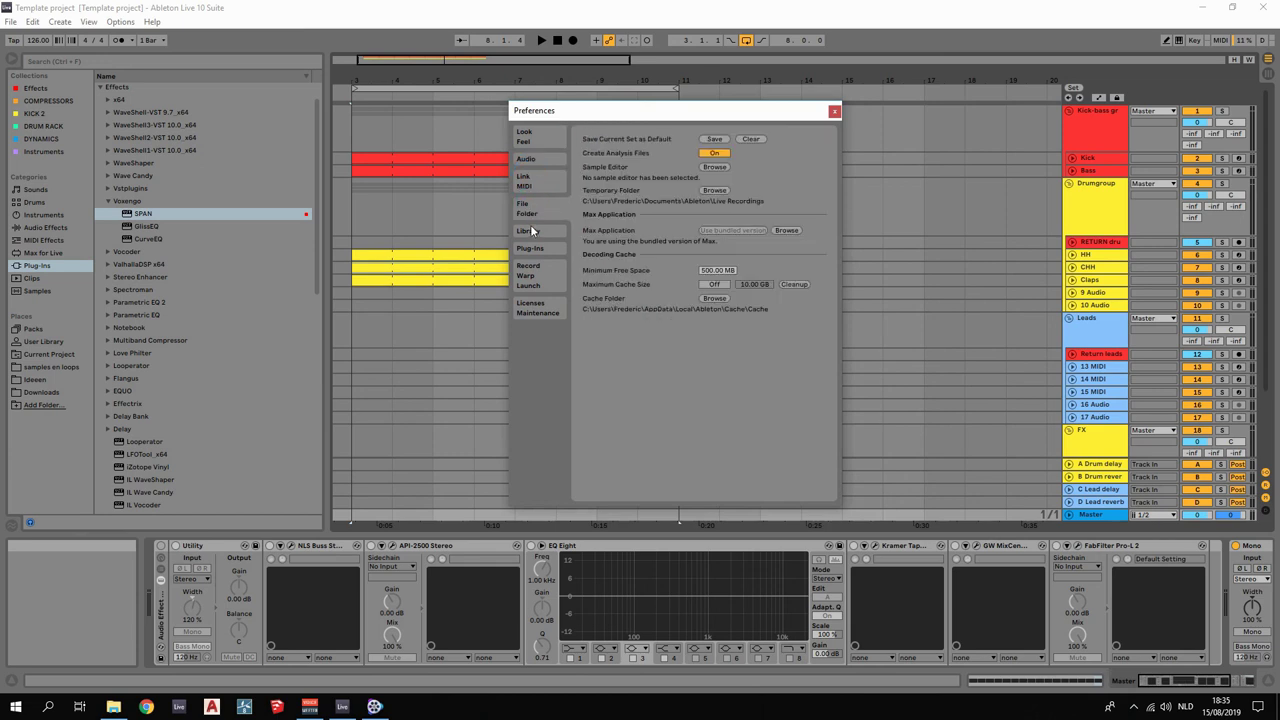
pyautogui.click(714, 139)
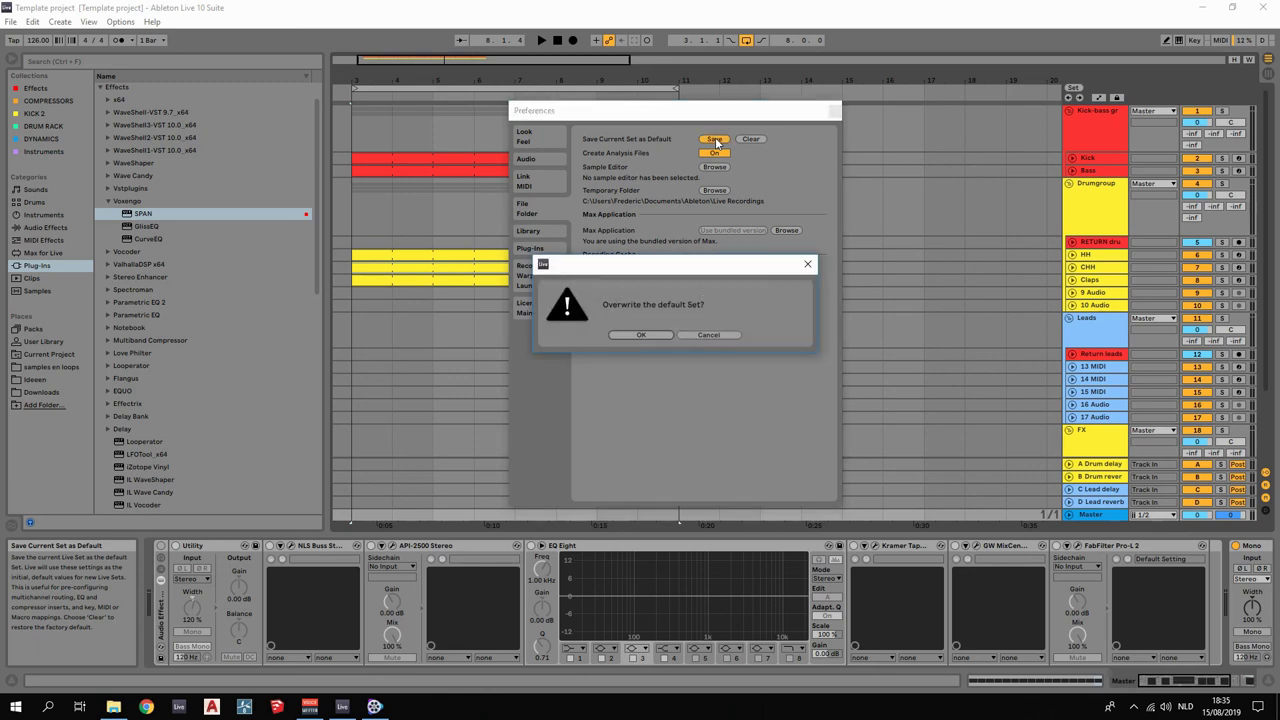
pyautogui.click(642, 335)
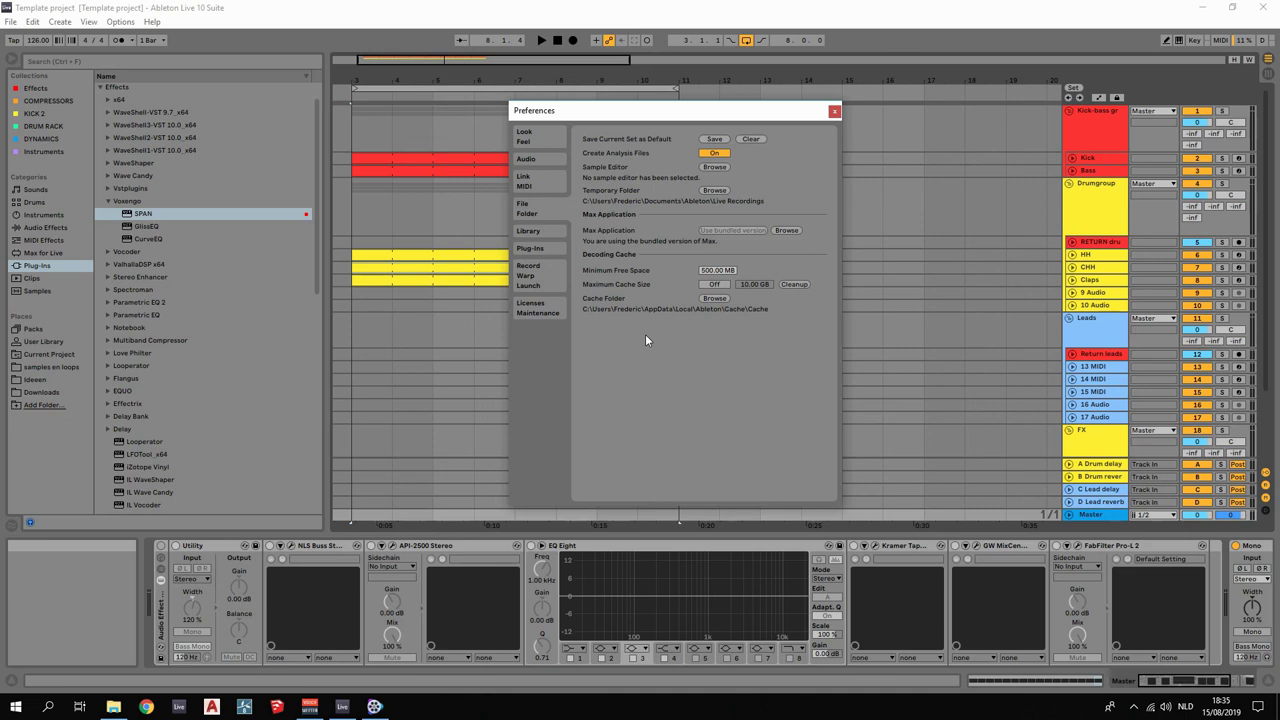
pyautogui.click(836, 113)
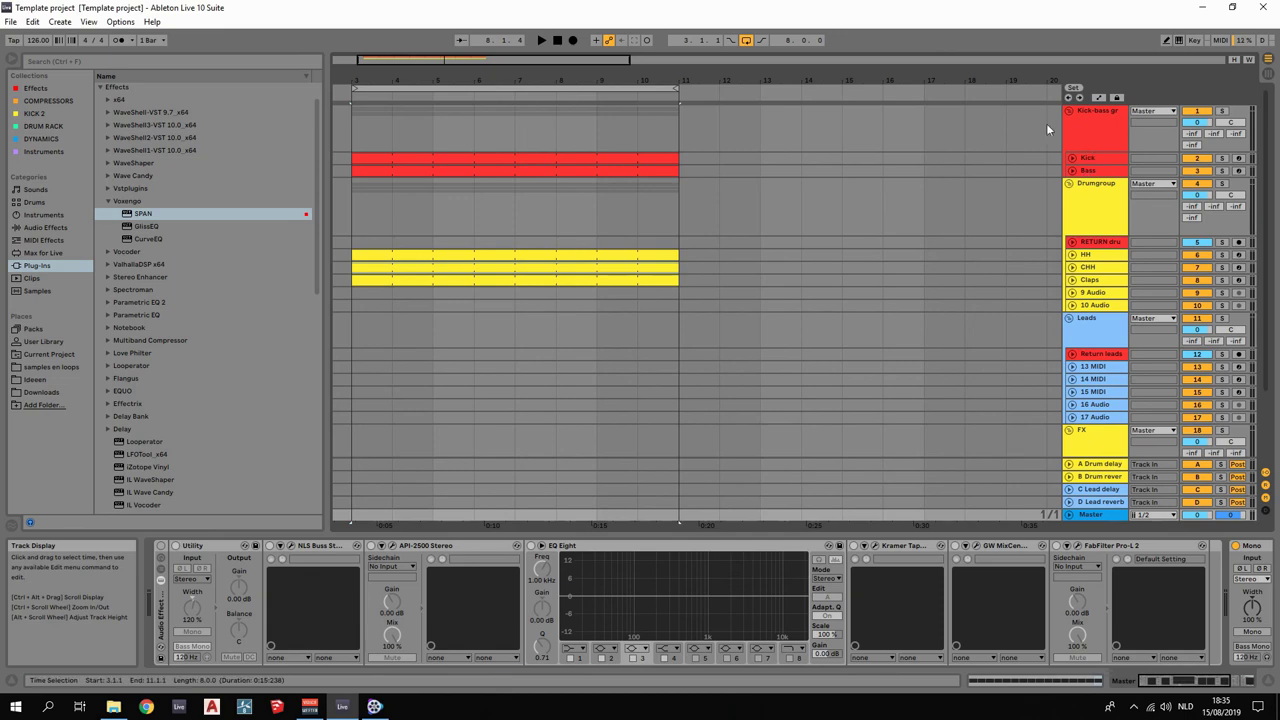
pyautogui.scroll(-3, 959, 255)
pyautogui.scroll(3, 968, 320)
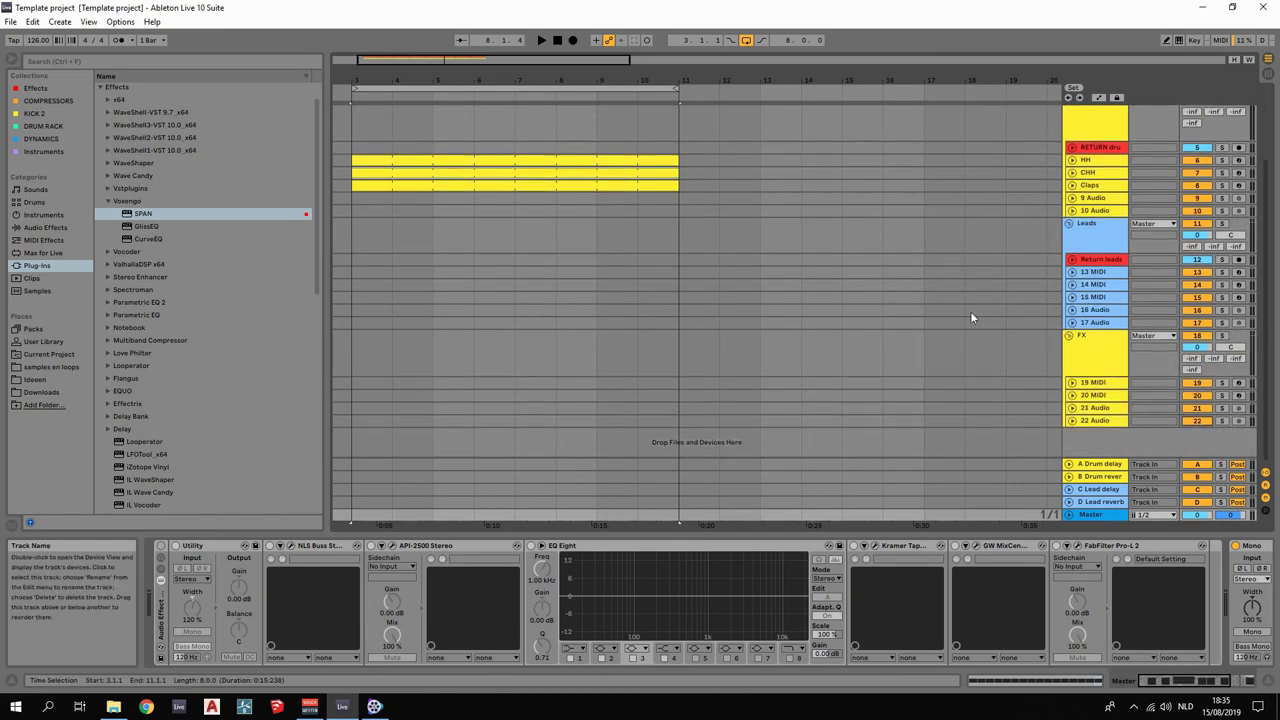